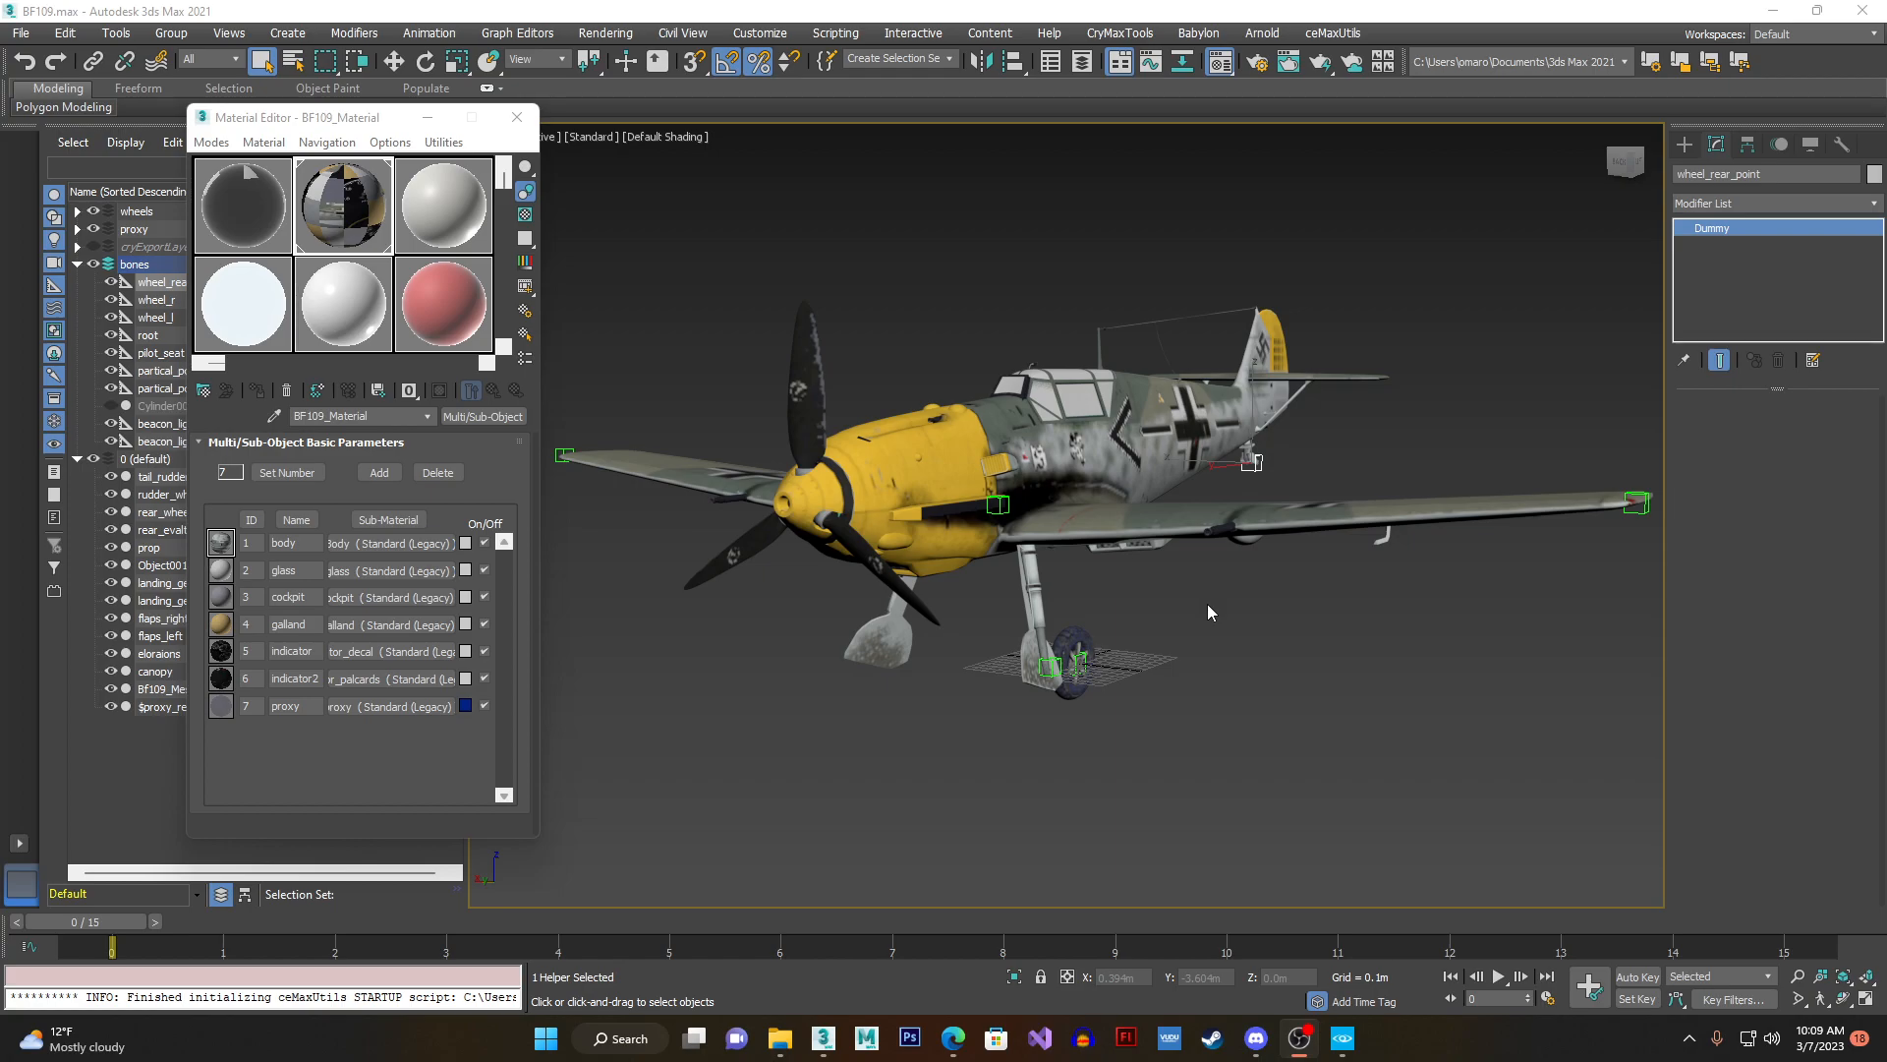
# - Inspect the aircraft model, selecting the $proxy_BF109_Mesh body and then the landing gear leg
pyautogui.click(248, 14)
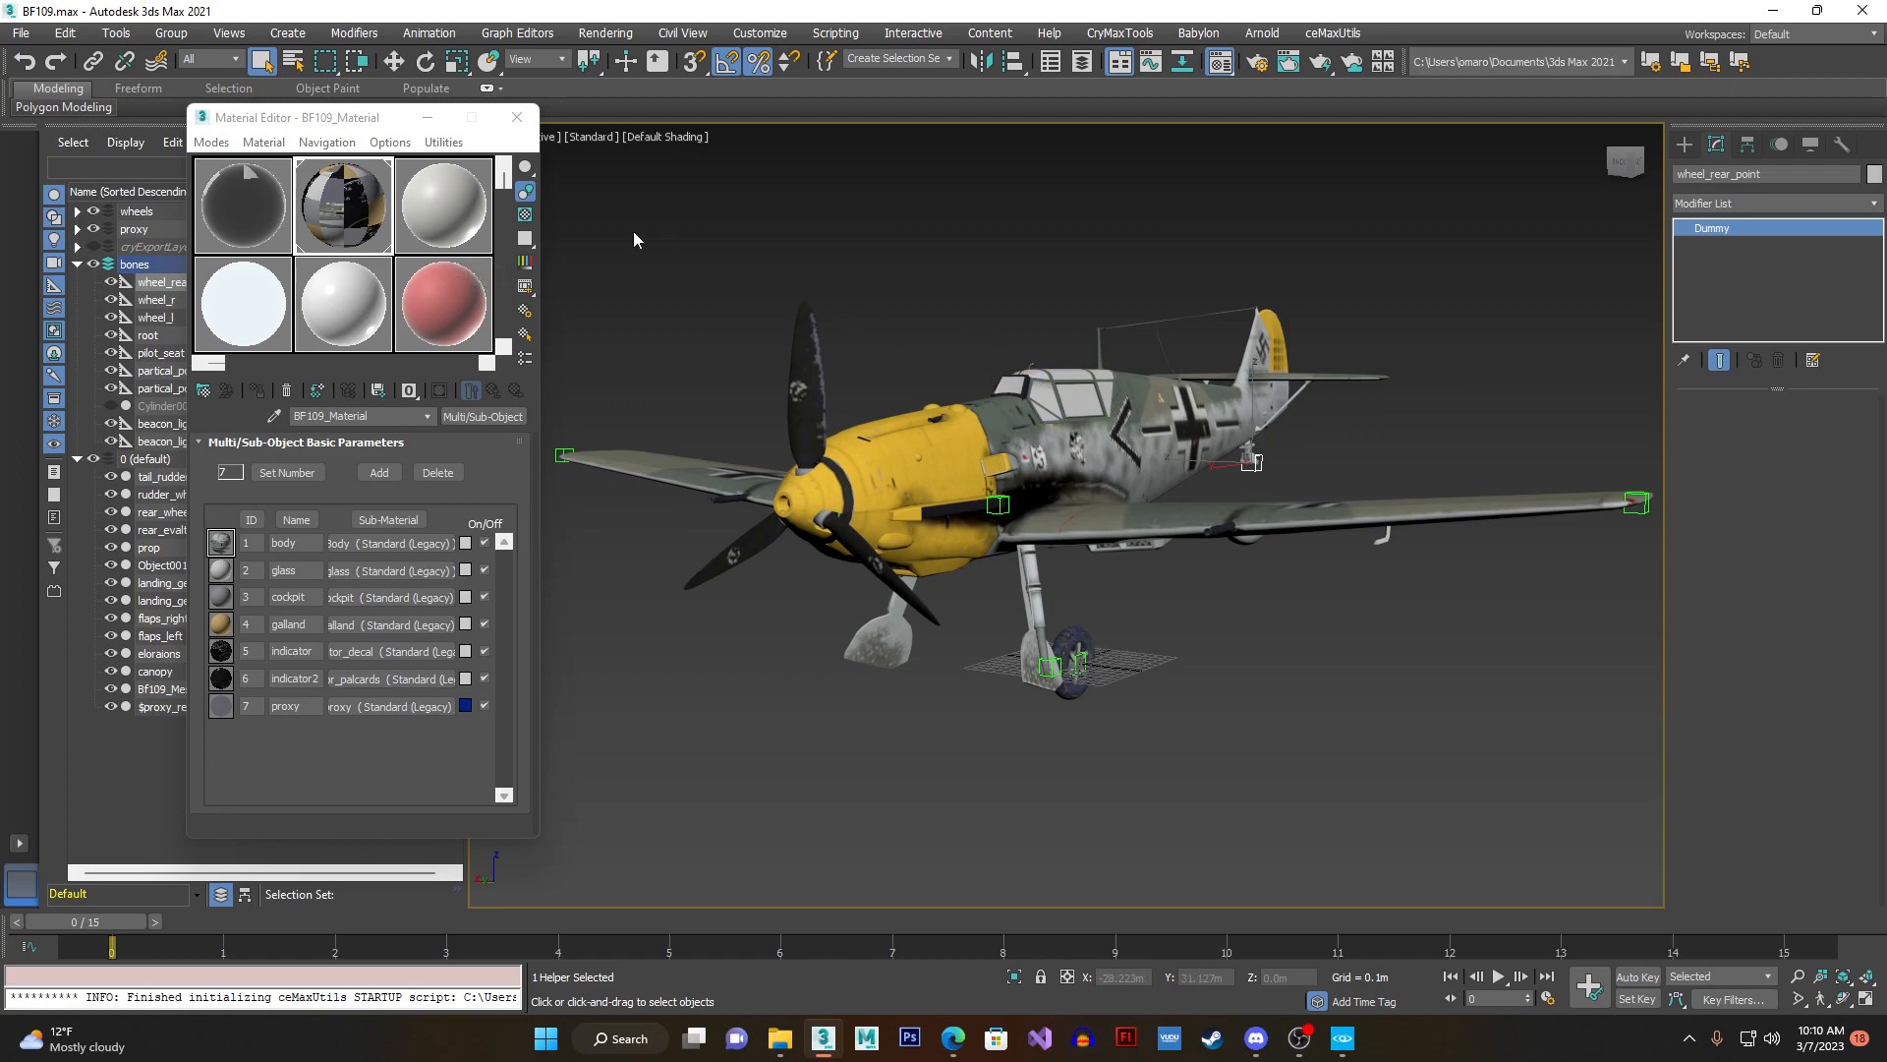
pyautogui.moveTo(335, 124); pyautogui.dragTo(376, 126)
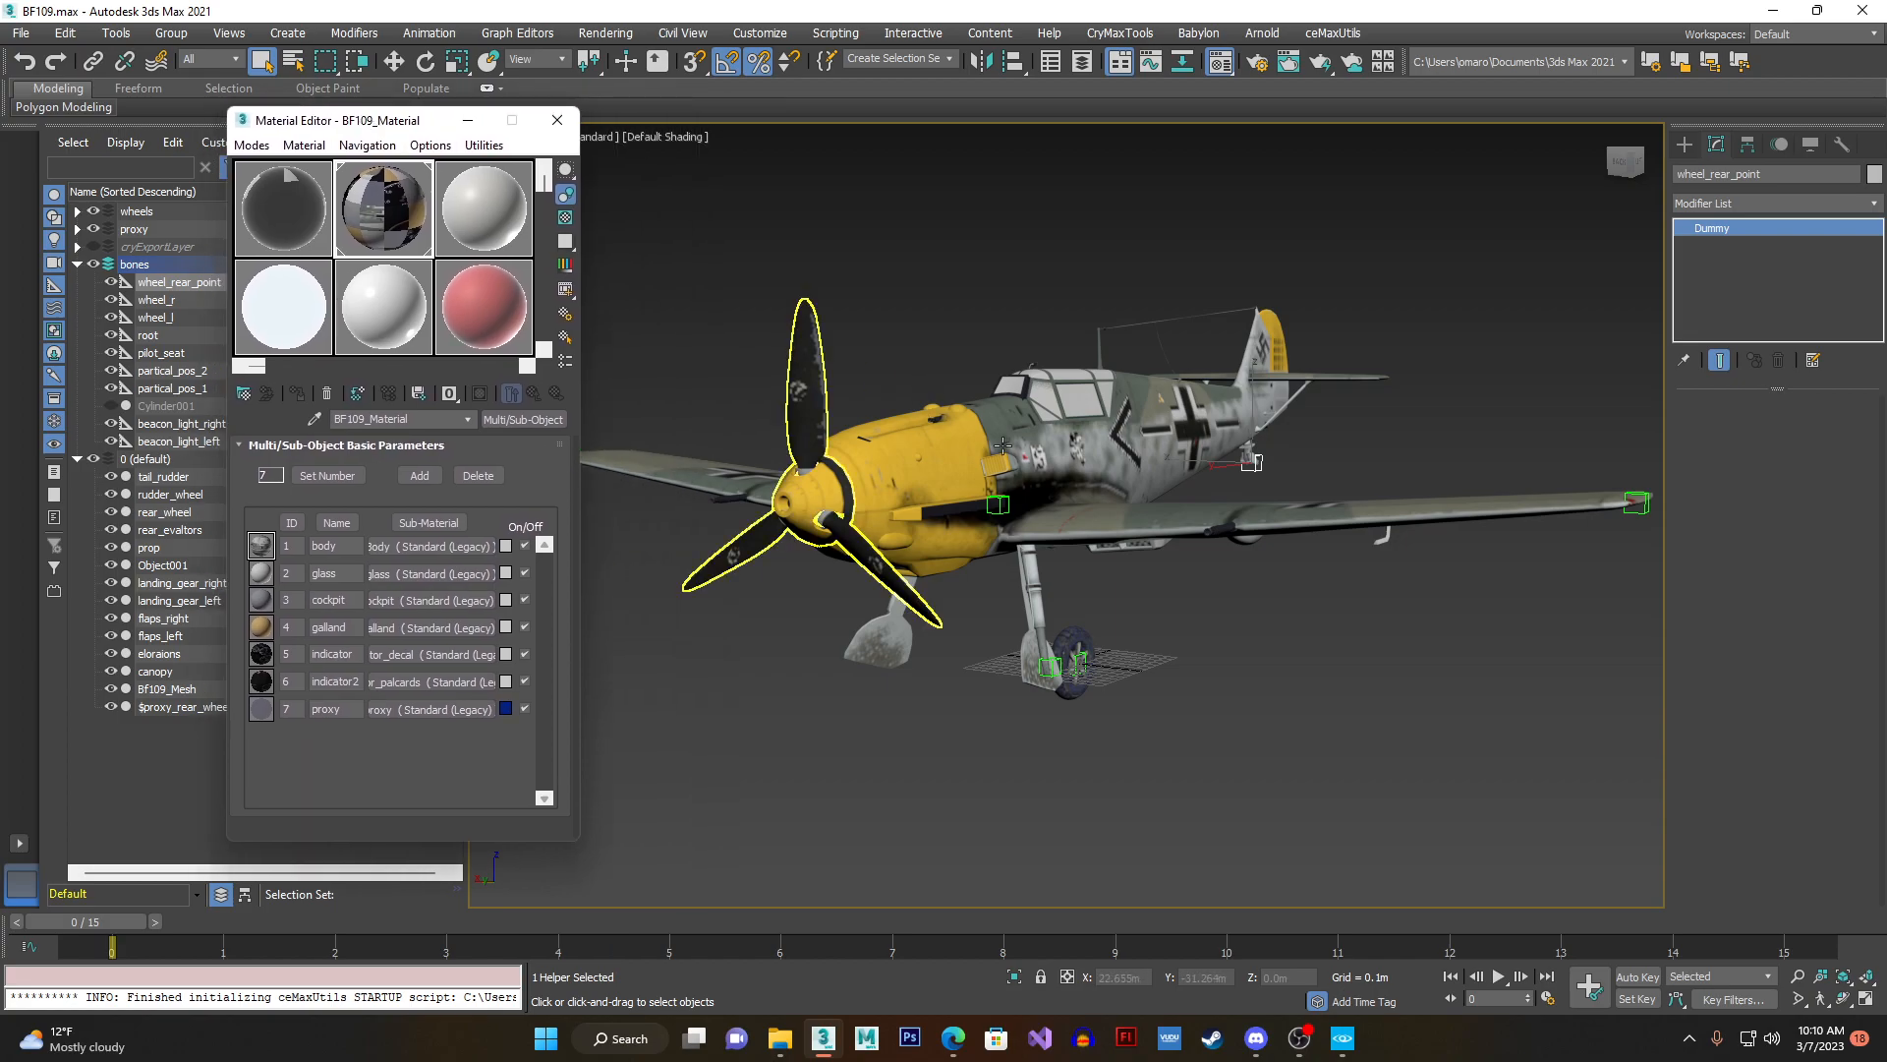
pyautogui.click(1073, 436)
pyautogui.keyDown('alt'); pyautogui.moveTo(1151, 430); pyautogui.dragTo(1128, 467, button='middle'); pyautogui.keyUp('alt')
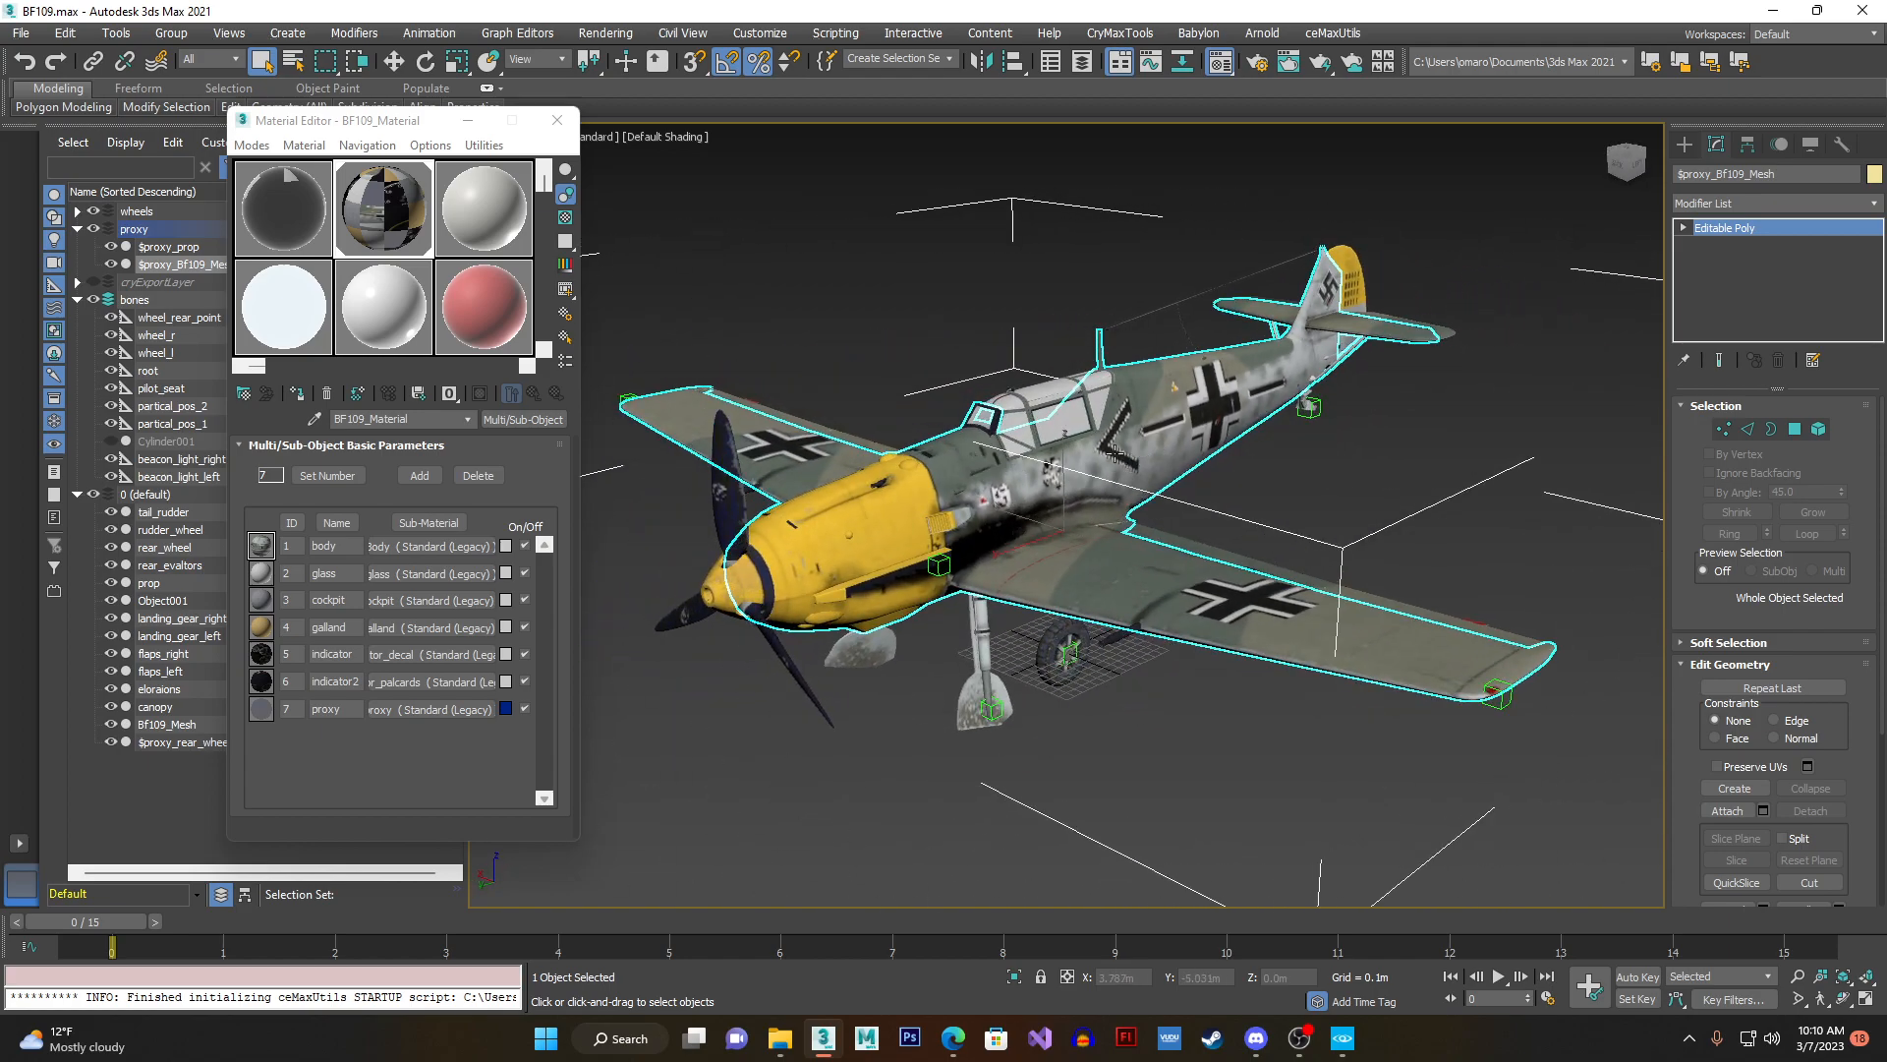
pyautogui.keyDown('alt'); pyautogui.moveTo(968, 428); pyautogui.dragTo(1011, 473, button='middle'); pyautogui.keyUp('alt')
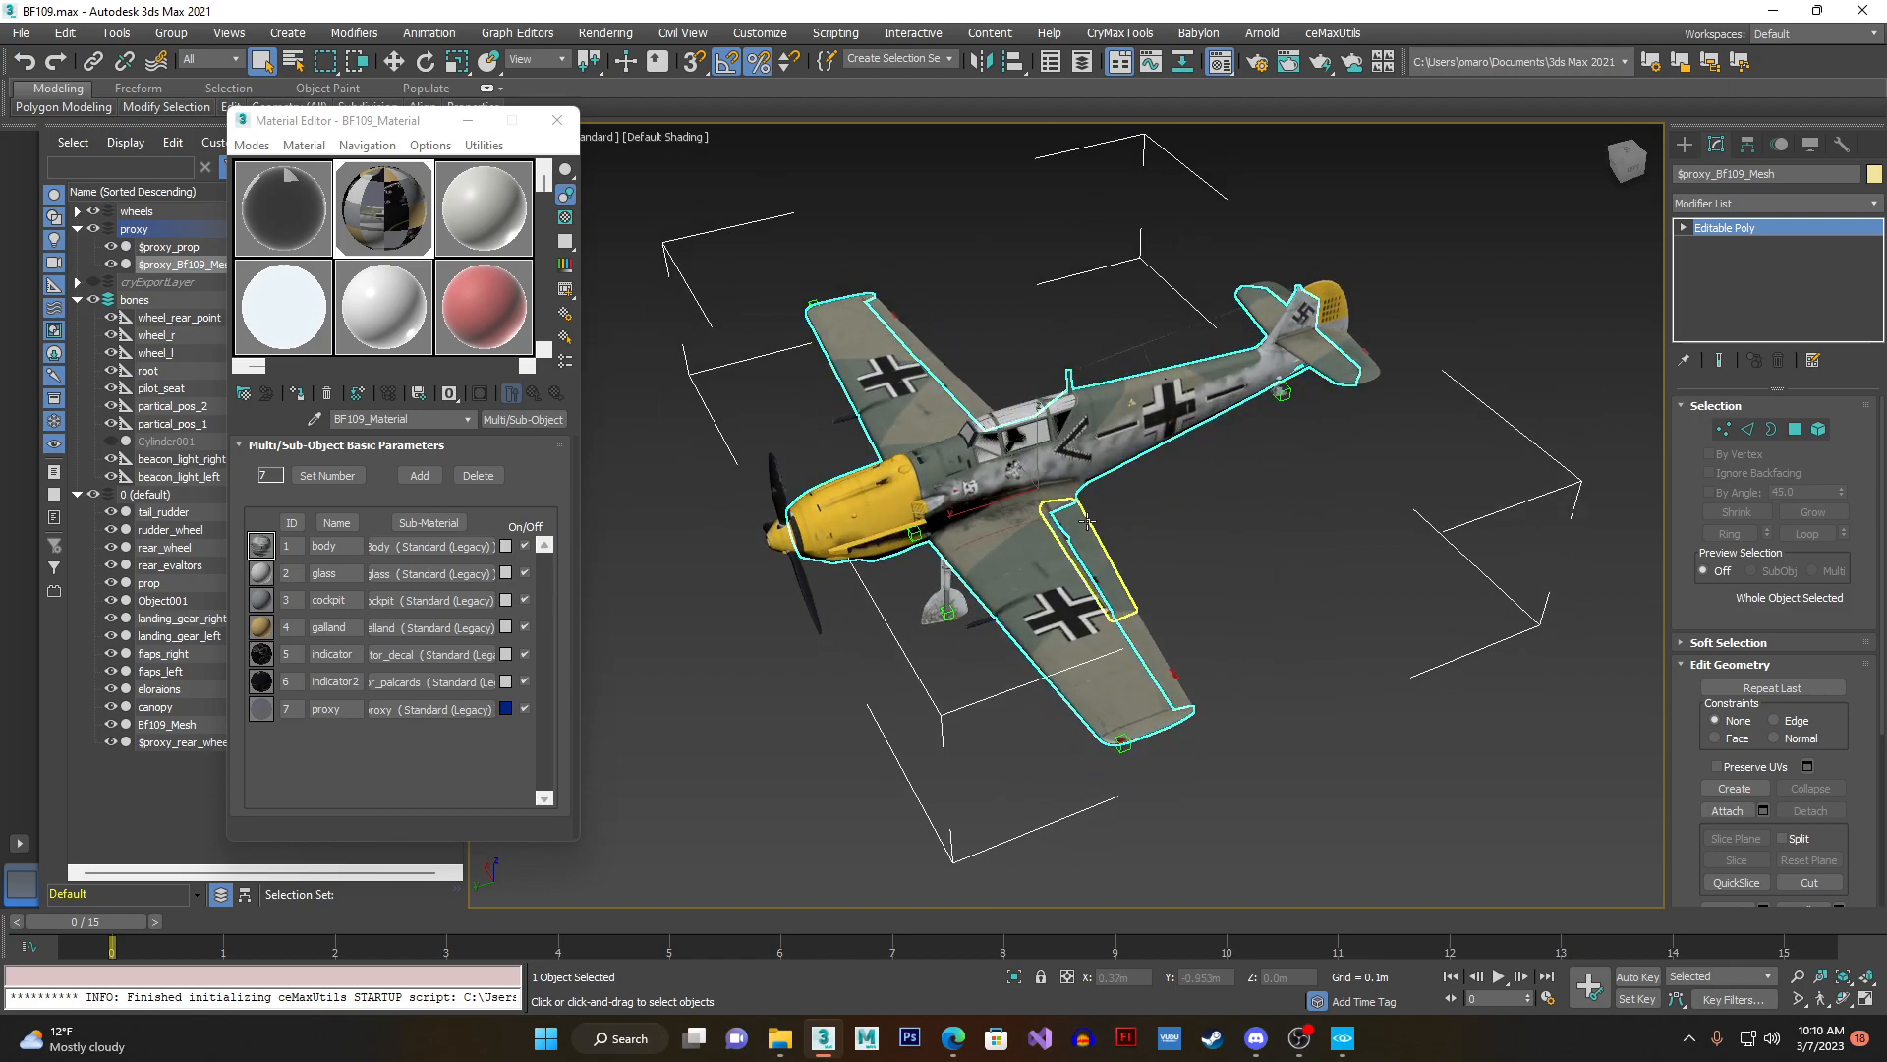
pyautogui.keyDown('alt'); pyautogui.moveTo(978, 556); pyautogui.dragTo(962, 586, button='middle'); pyautogui.keyUp('alt')
pyautogui.click(966, 590)
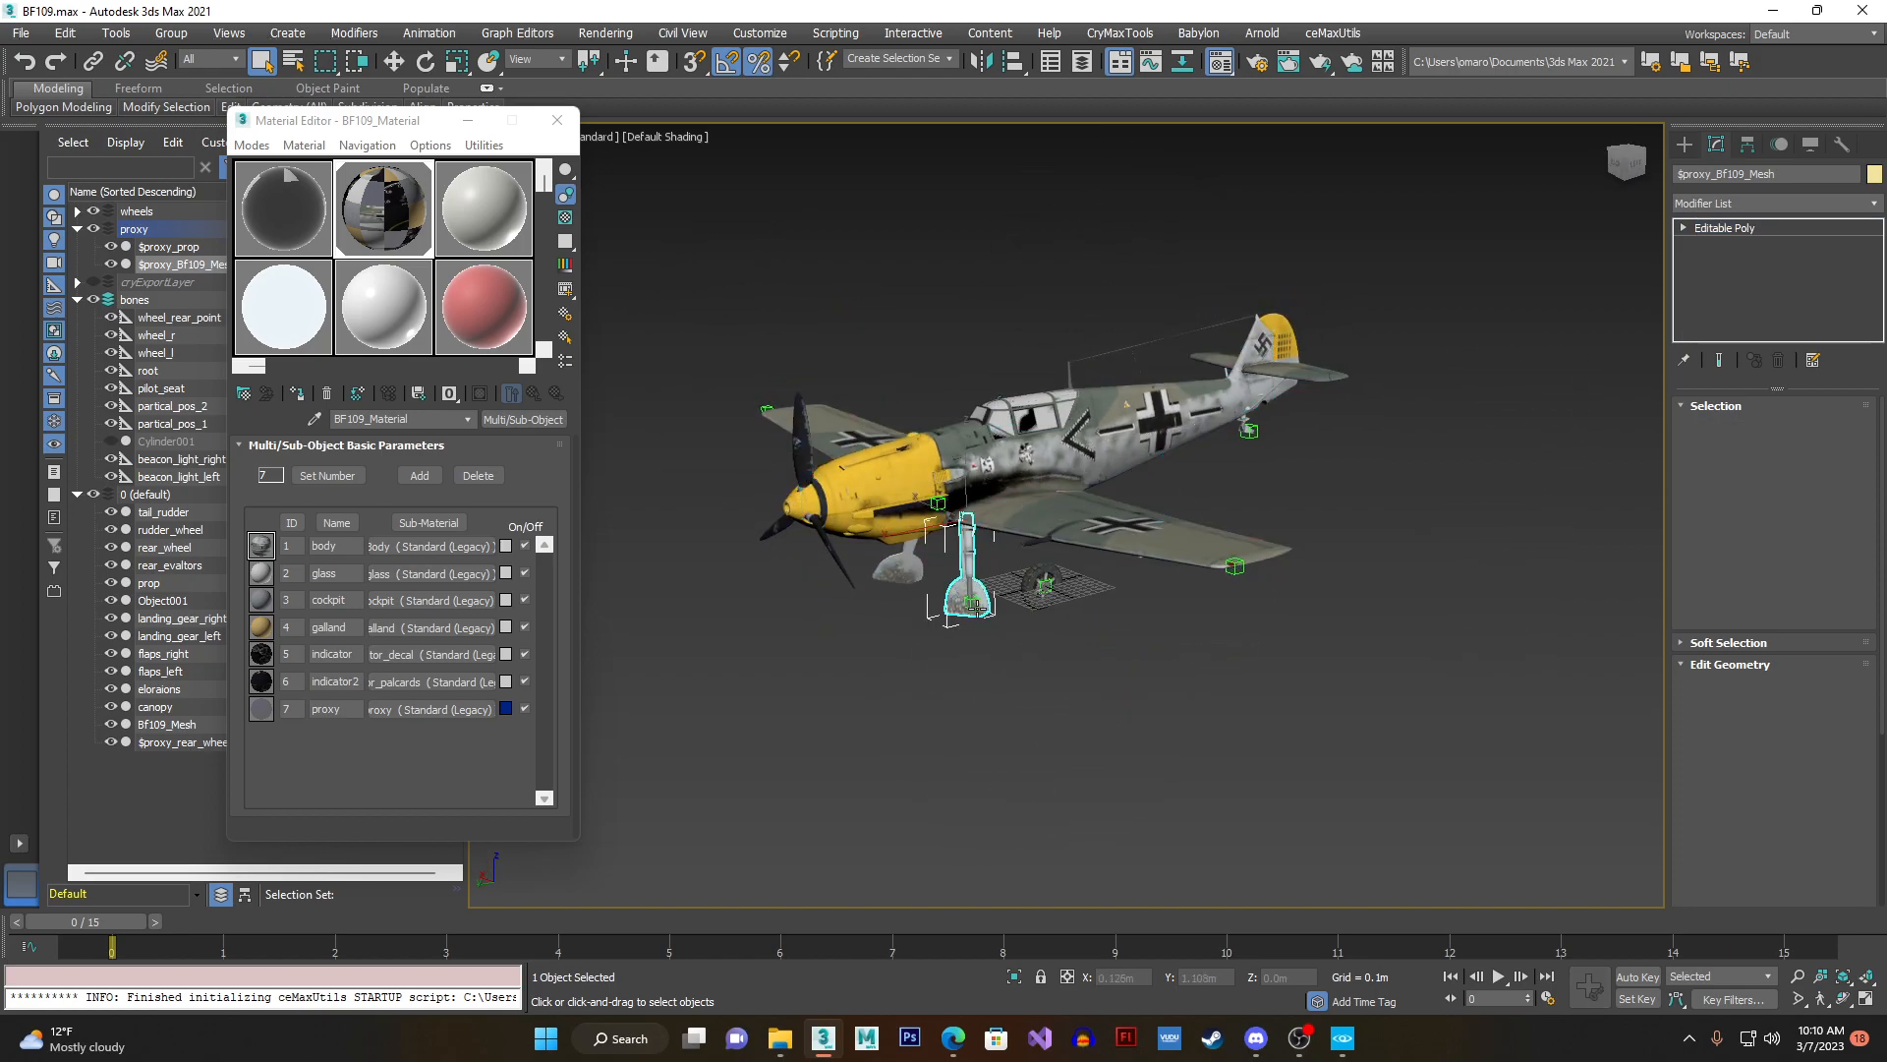
# - Select the root dummy and the wheel_r dummy at the landing gear to examine their placement on the aircraft
pyautogui.scroll(5, 966, 590)
pyautogui.click(1231, 474)
pyautogui.scroll(-5, 1230, 474)
pyautogui.keyDown('alt'); pyautogui.moveTo(1219, 486); pyautogui.dragTo(1195, 506, button='middle'); pyautogui.keyUp('alt')
pyautogui.click(1148, 529)
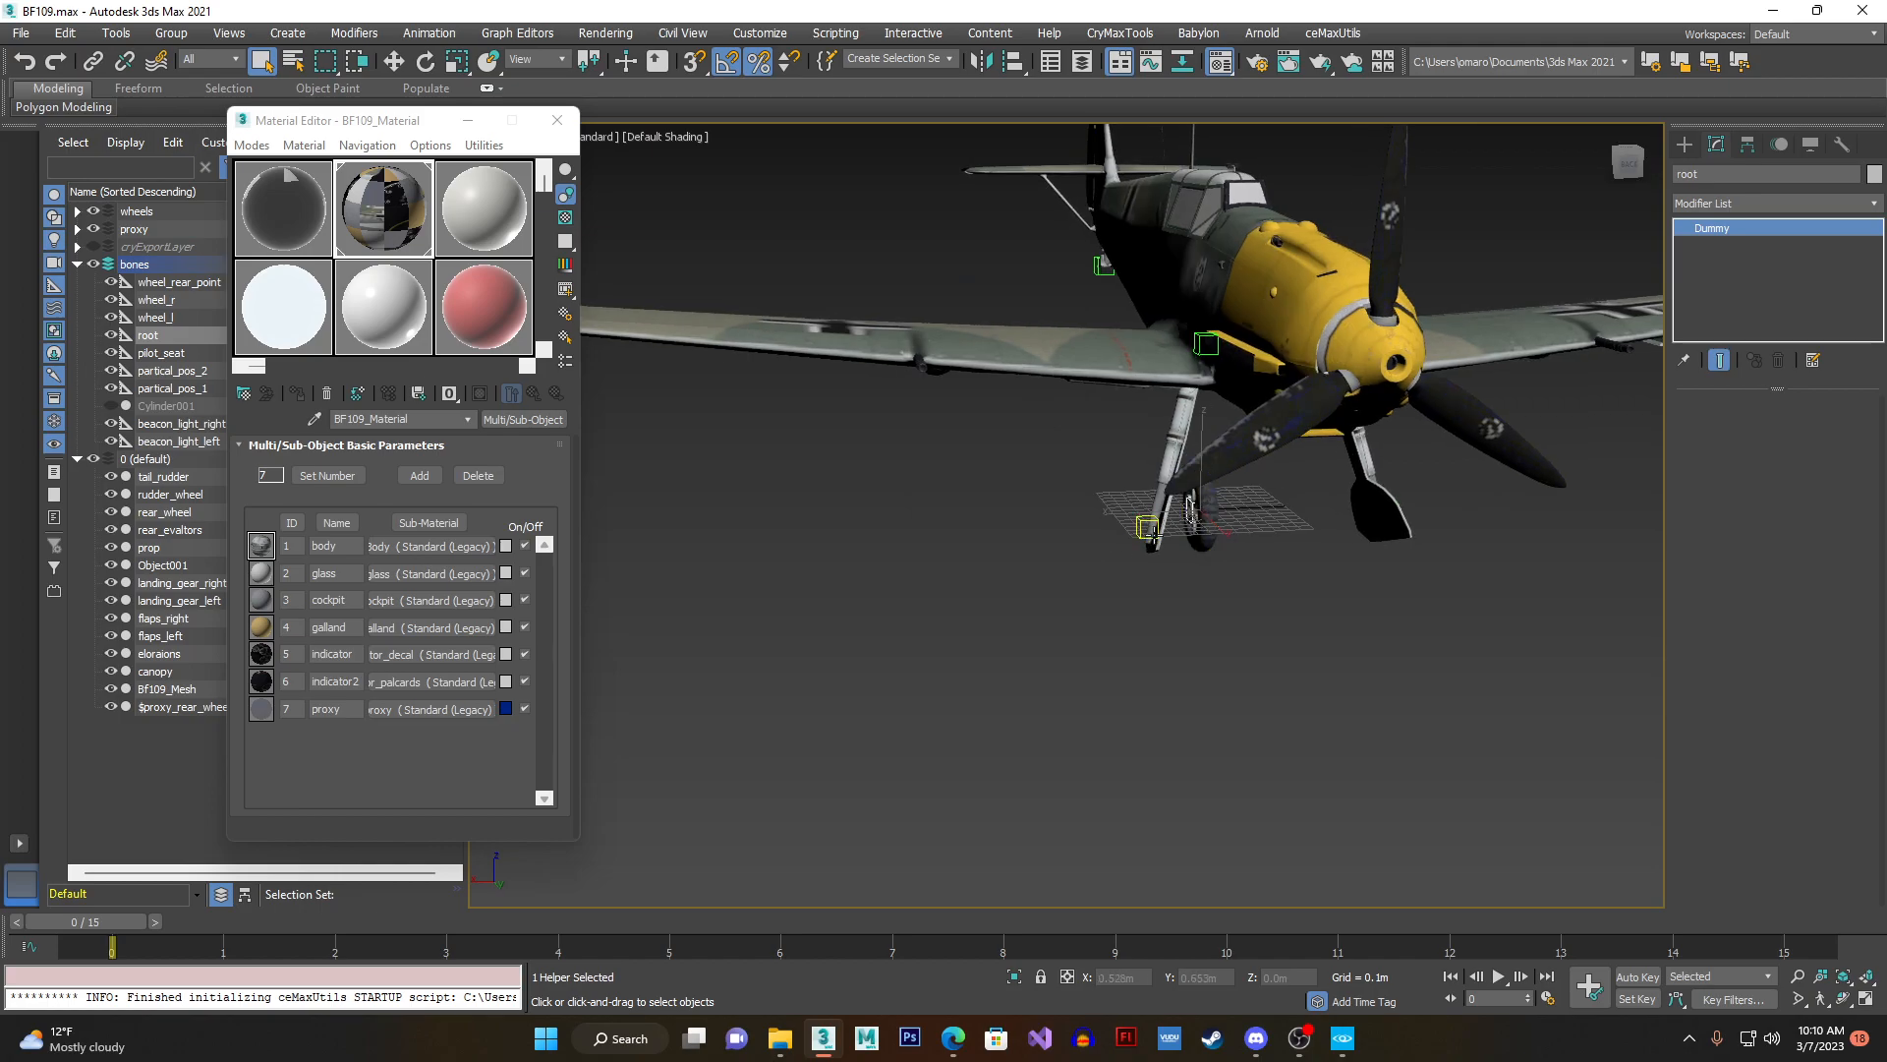
pyautogui.scroll(2, 1150, 531)
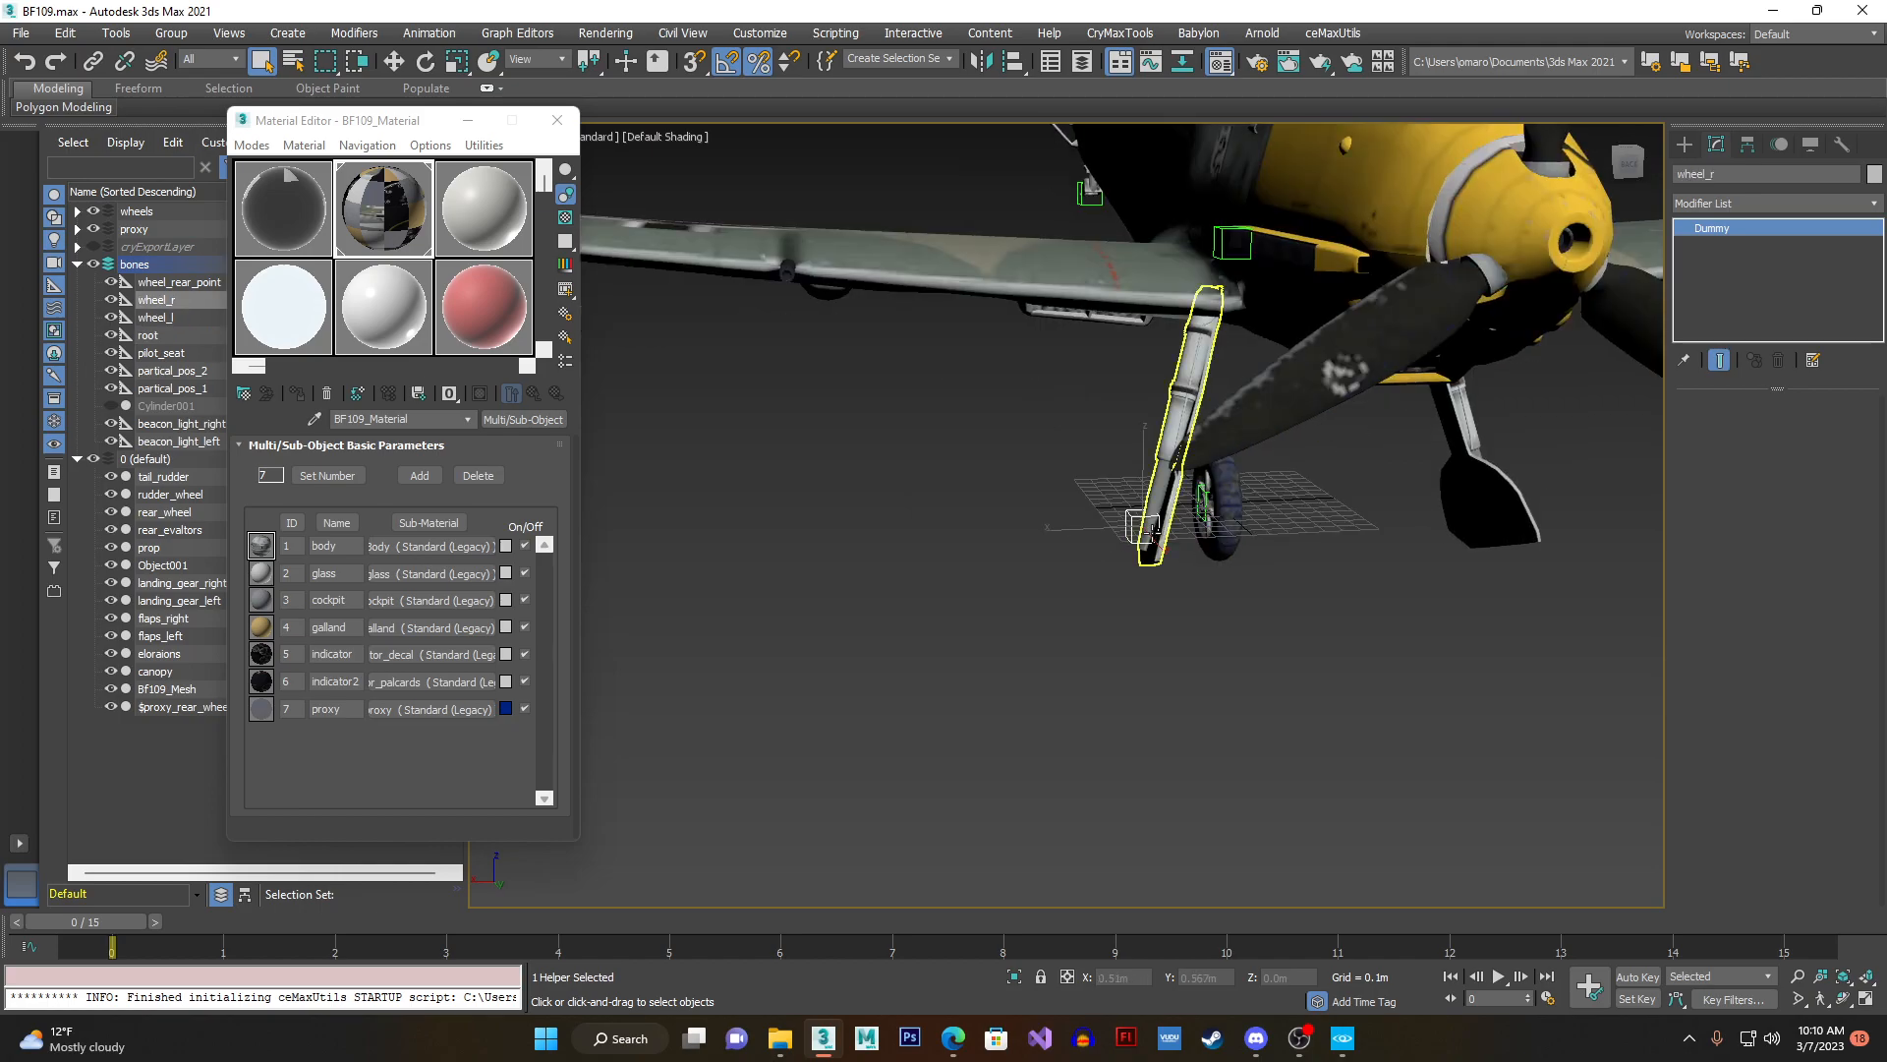
pyautogui.scroll(3, 1160, 521)
pyautogui.scroll(-3, 1171, 480)
pyautogui.scroll(-6, 1172, 480)
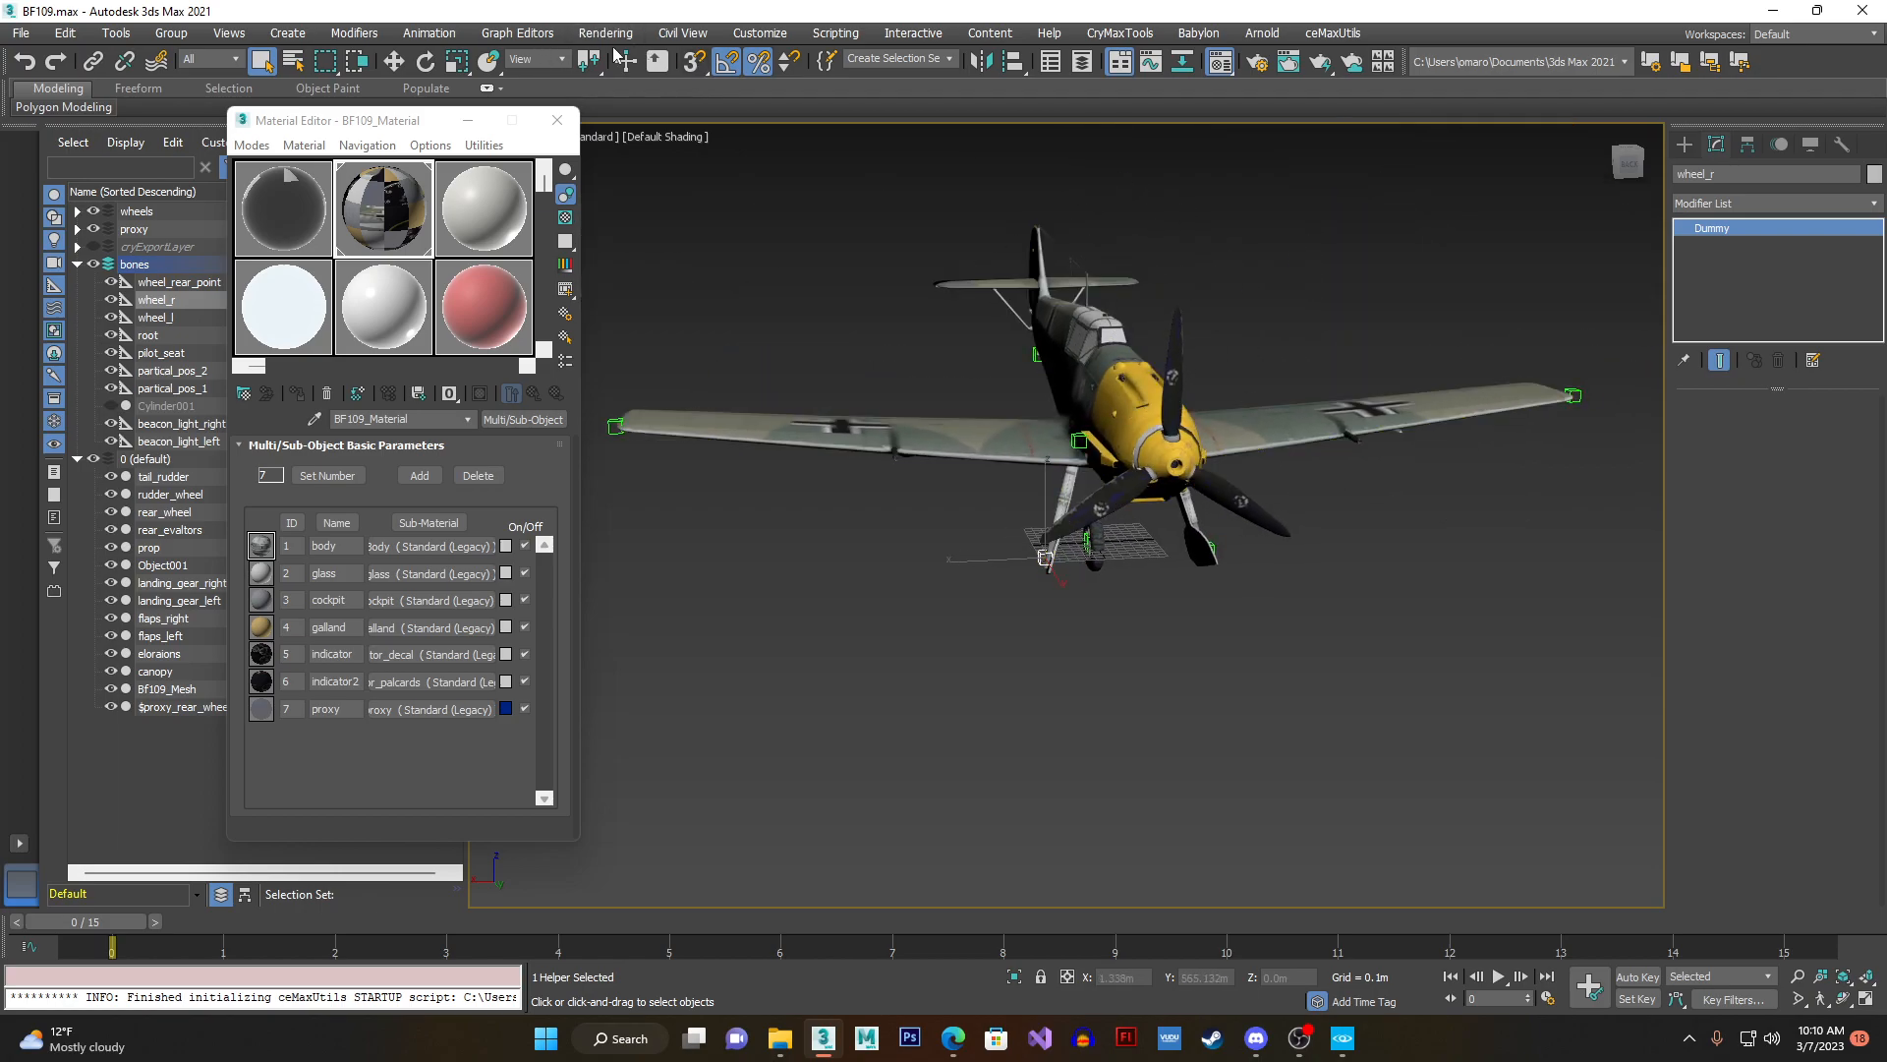
# - Open Schematic View 1 and examine how the wheel_r helper is linked to landing_gear_right
pyautogui.click(517, 34)
pyautogui.moveTo(563, 234)
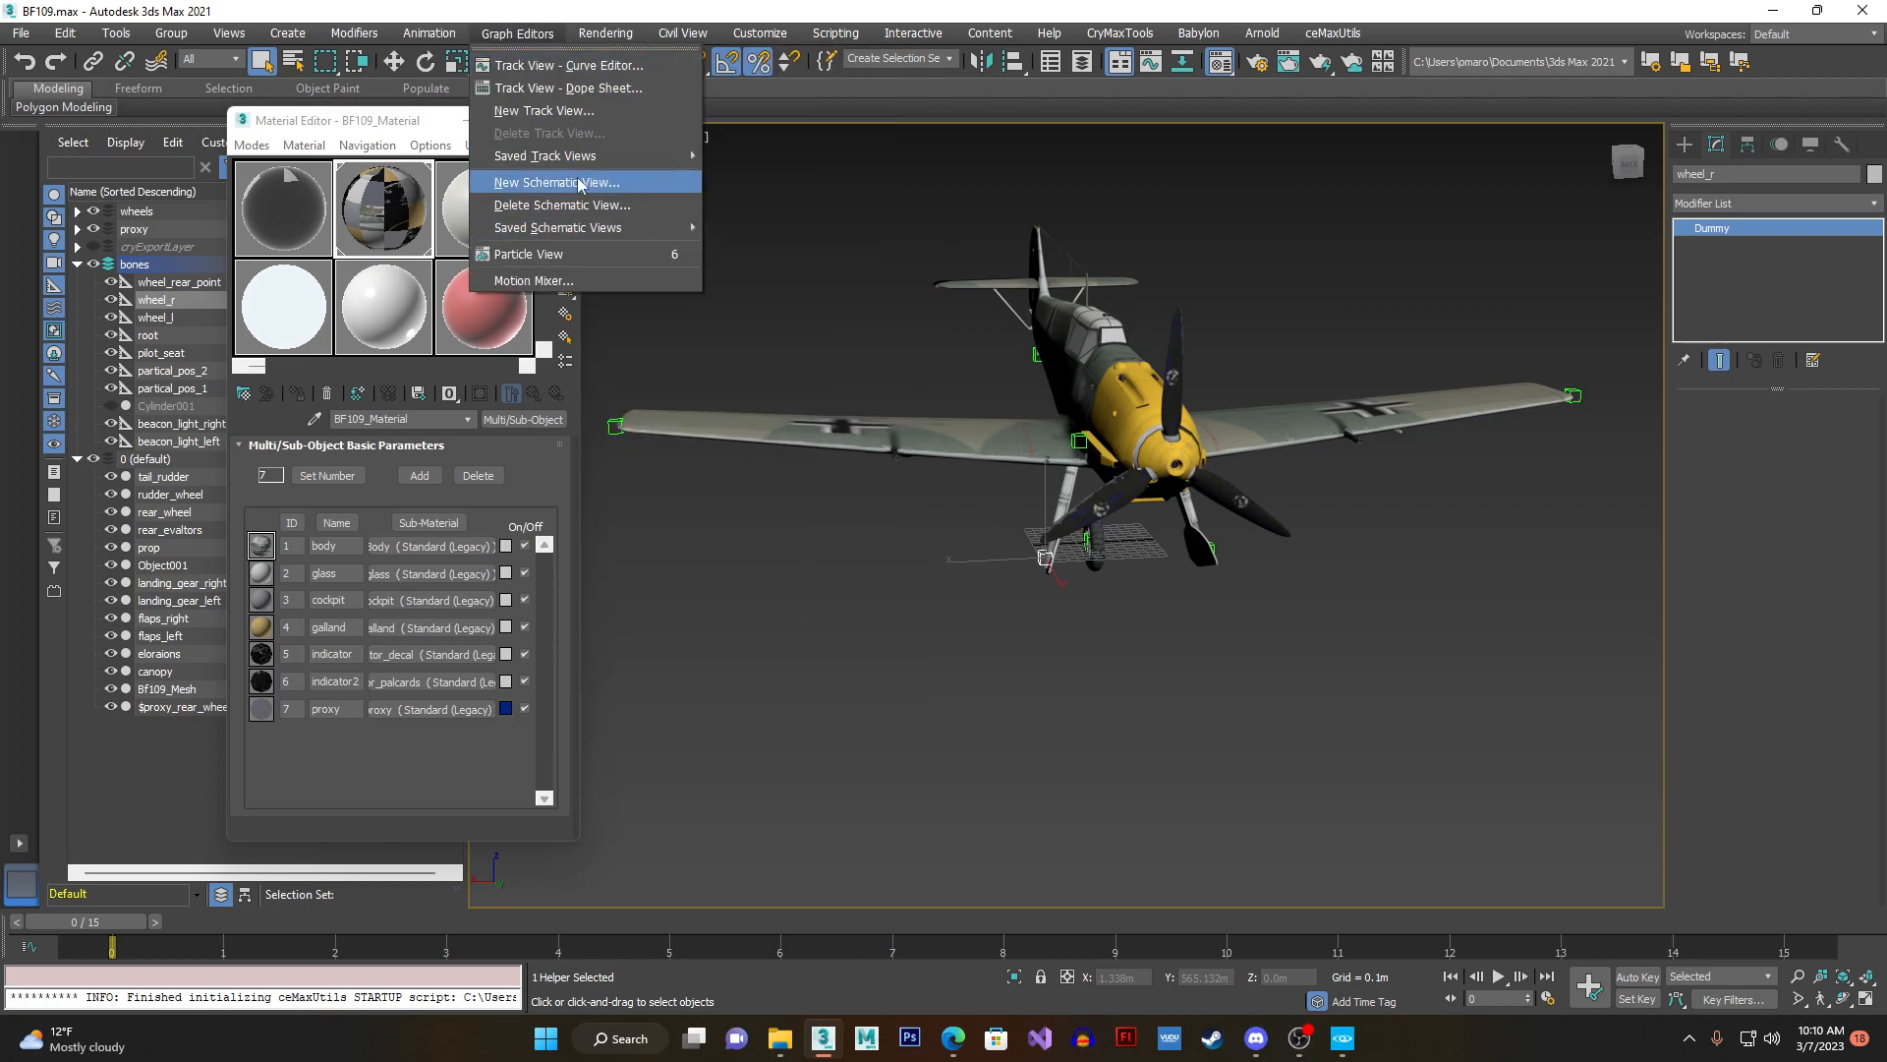
pyautogui.click(757, 227)
pyautogui.scroll(-3, 825, 329)
pyautogui.moveTo(847, 335); pyautogui.dragTo(954, 324, button='middle')
pyautogui.scroll(7, 958, 325)
pyautogui.moveTo(1307, 332); pyautogui.dragTo(838, 322, button='middle')
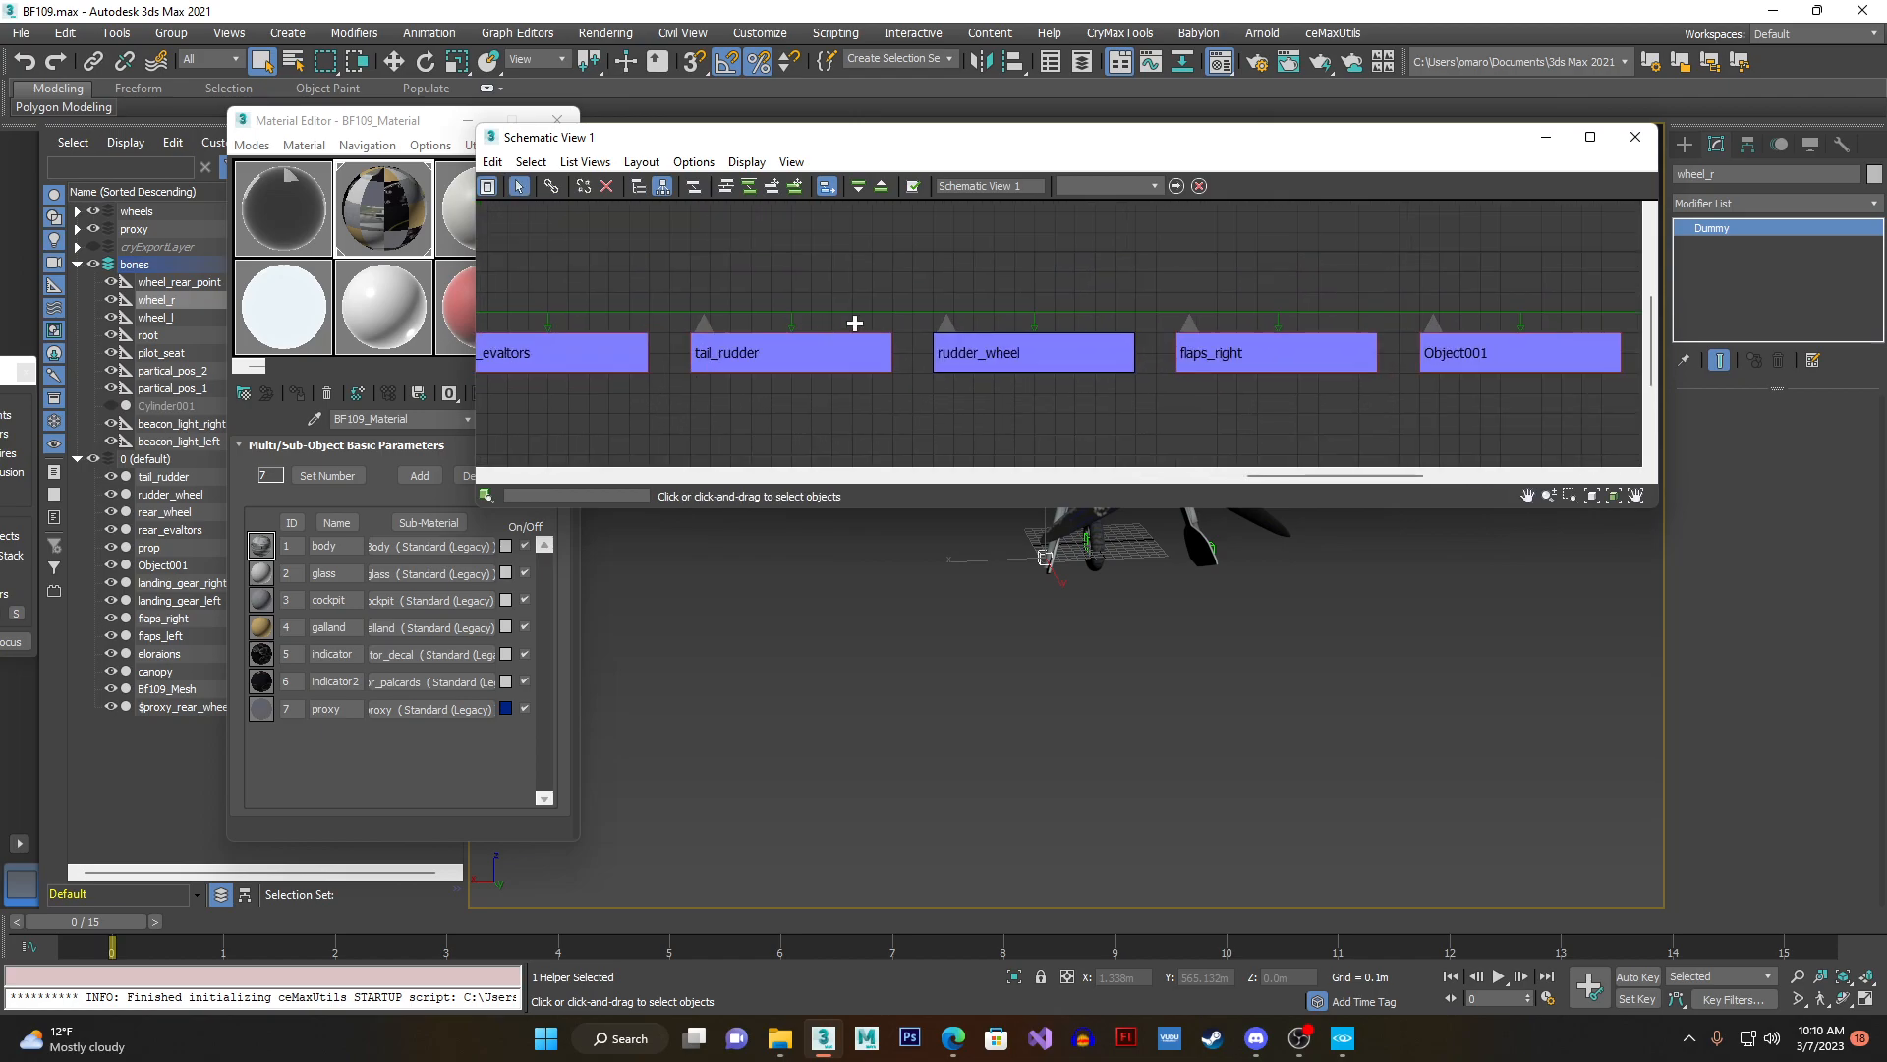
pyautogui.scroll(-2, 876, 319)
pyautogui.moveTo(1632, 377); pyautogui.dragTo(1286, 360, button='middle')
pyautogui.scroll(4, 1288, 359)
pyautogui.click(977, 387)
pyautogui.click(1175, 392)
pyautogui.click(1183, 286)
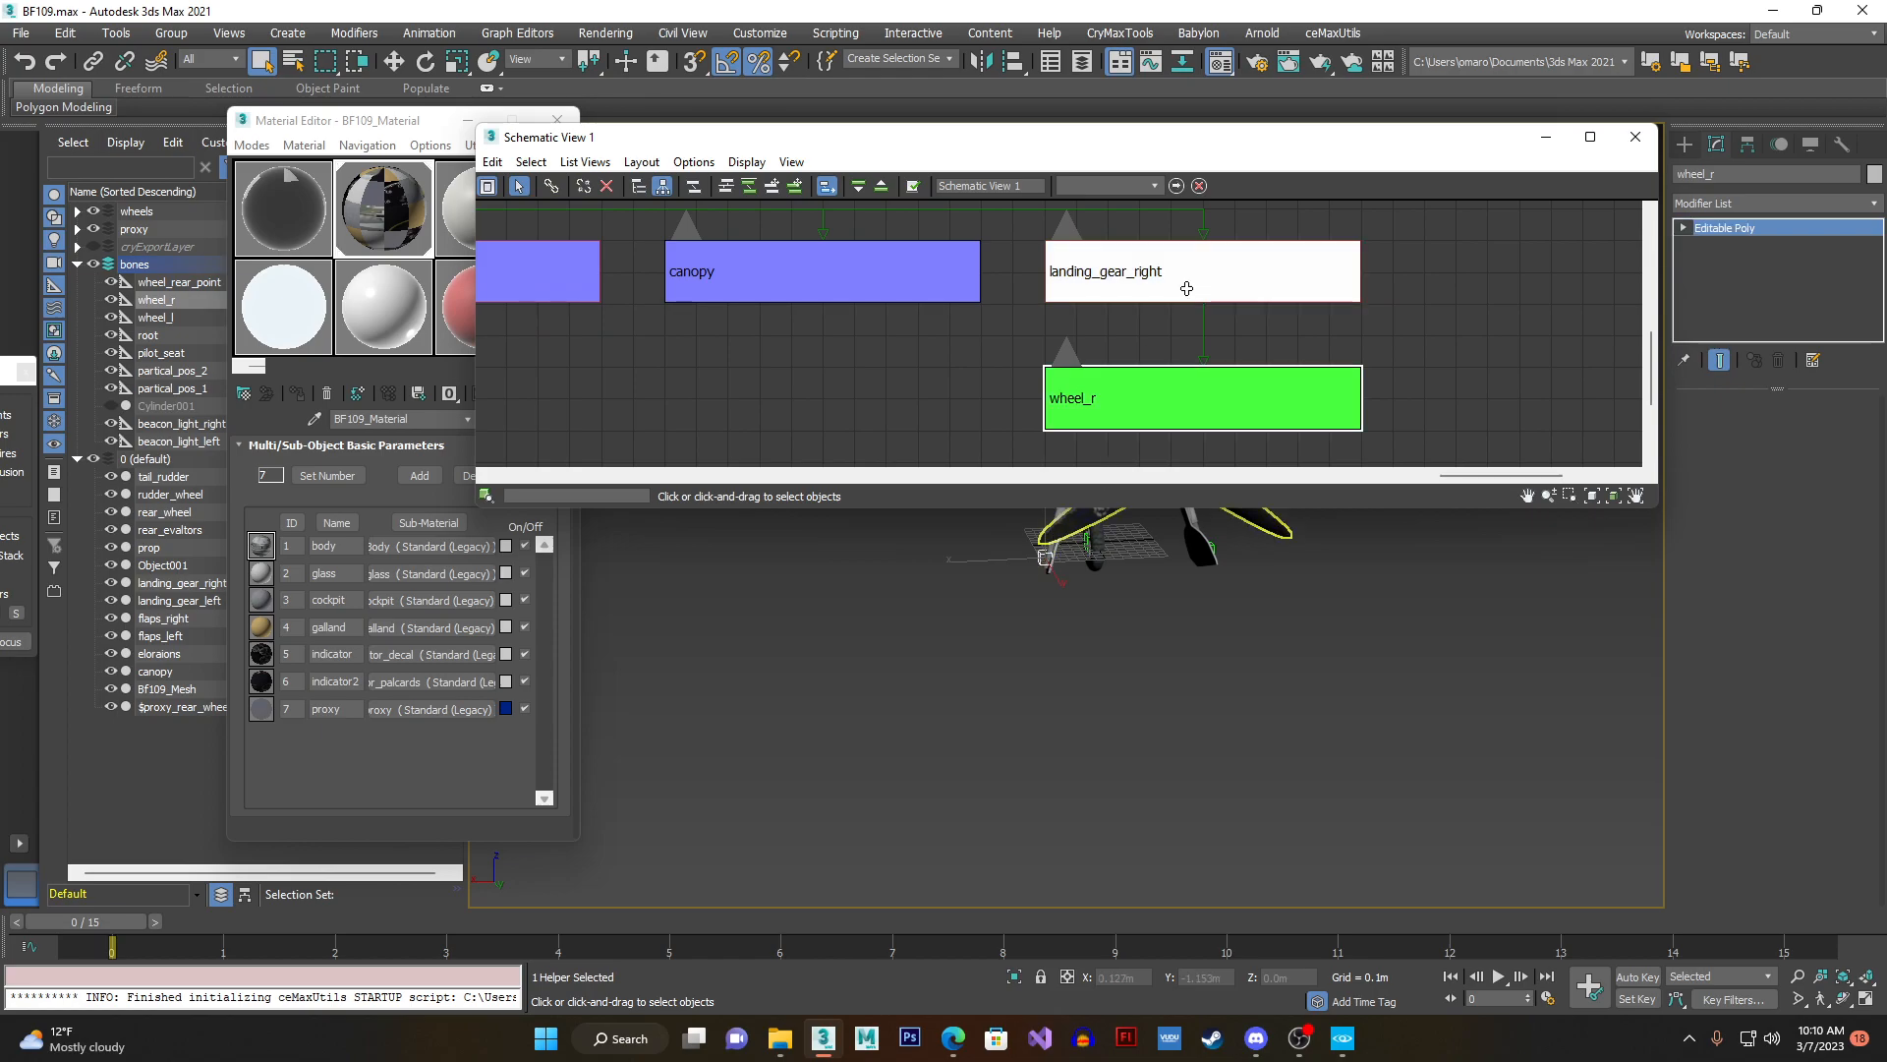
# - Select the Bf109_Mesh node and its root parent in the schematic to examine the top of the hierarchy
pyautogui.scroll(-5, 1185, 287)
pyautogui.click(645, 264)
pyautogui.scroll(4, 639, 265)
pyautogui.moveTo(809, 241); pyautogui.dragTo(819, 298, button='middle')
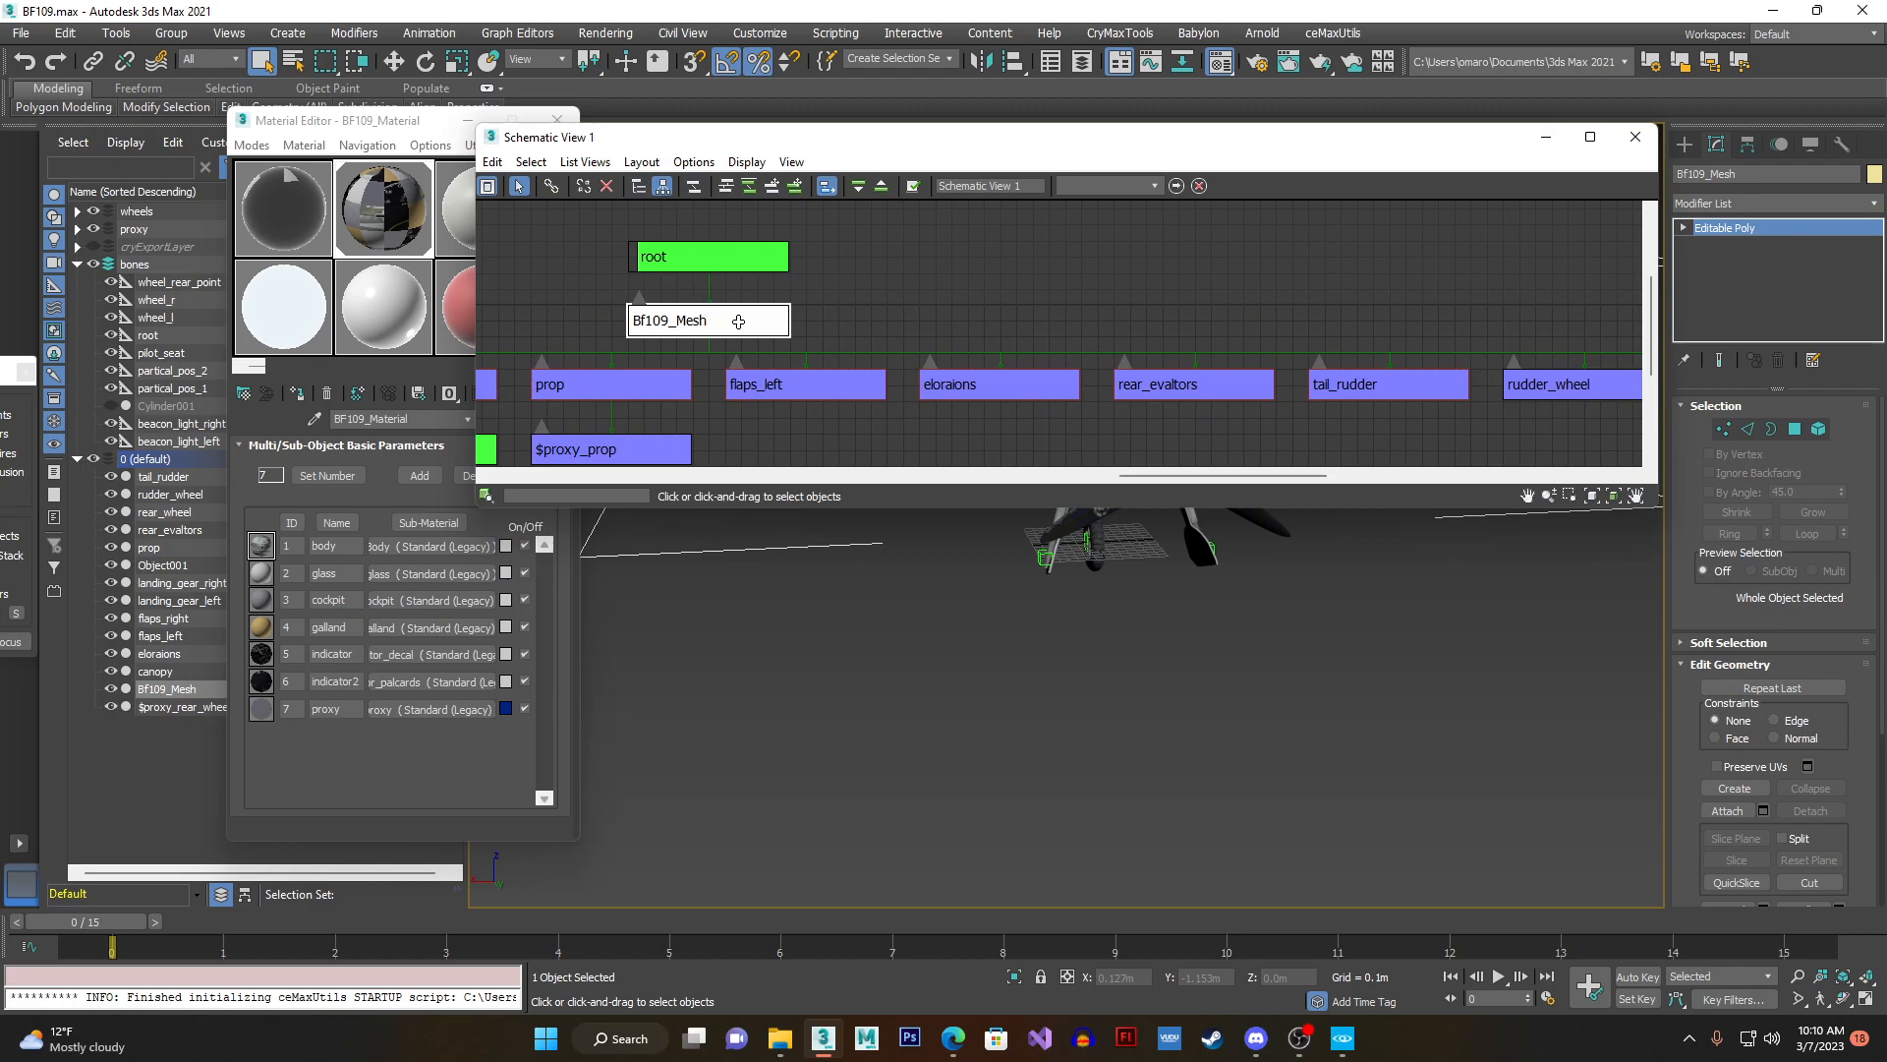
pyautogui.click(781, 258)
pyautogui.scroll(-3, 816, 261)
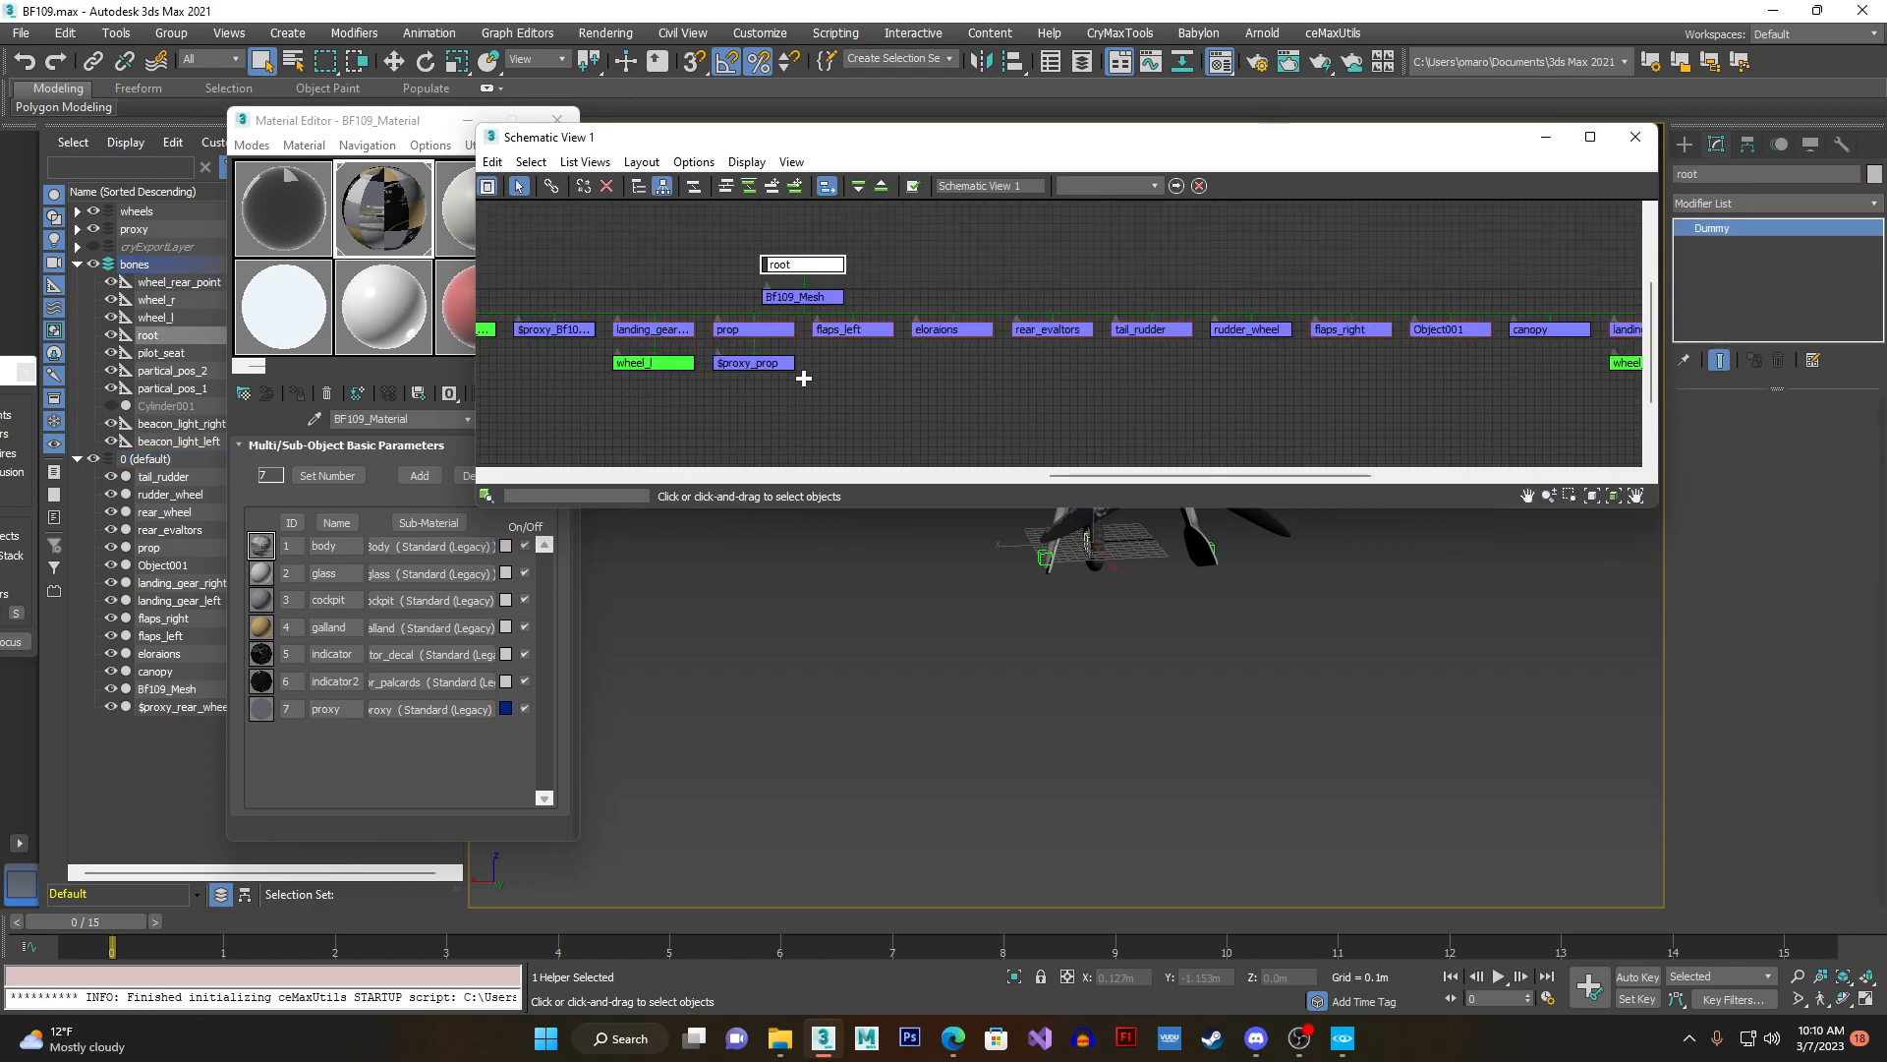
# - Select the $proxy_prop node and its parent prop in the schematic to examine the propeller link
pyautogui.moveTo(800, 371); pyautogui.dragTo(843, 367, button='middle')
pyautogui.scroll(5, 842, 368)
pyautogui.click(842, 373)
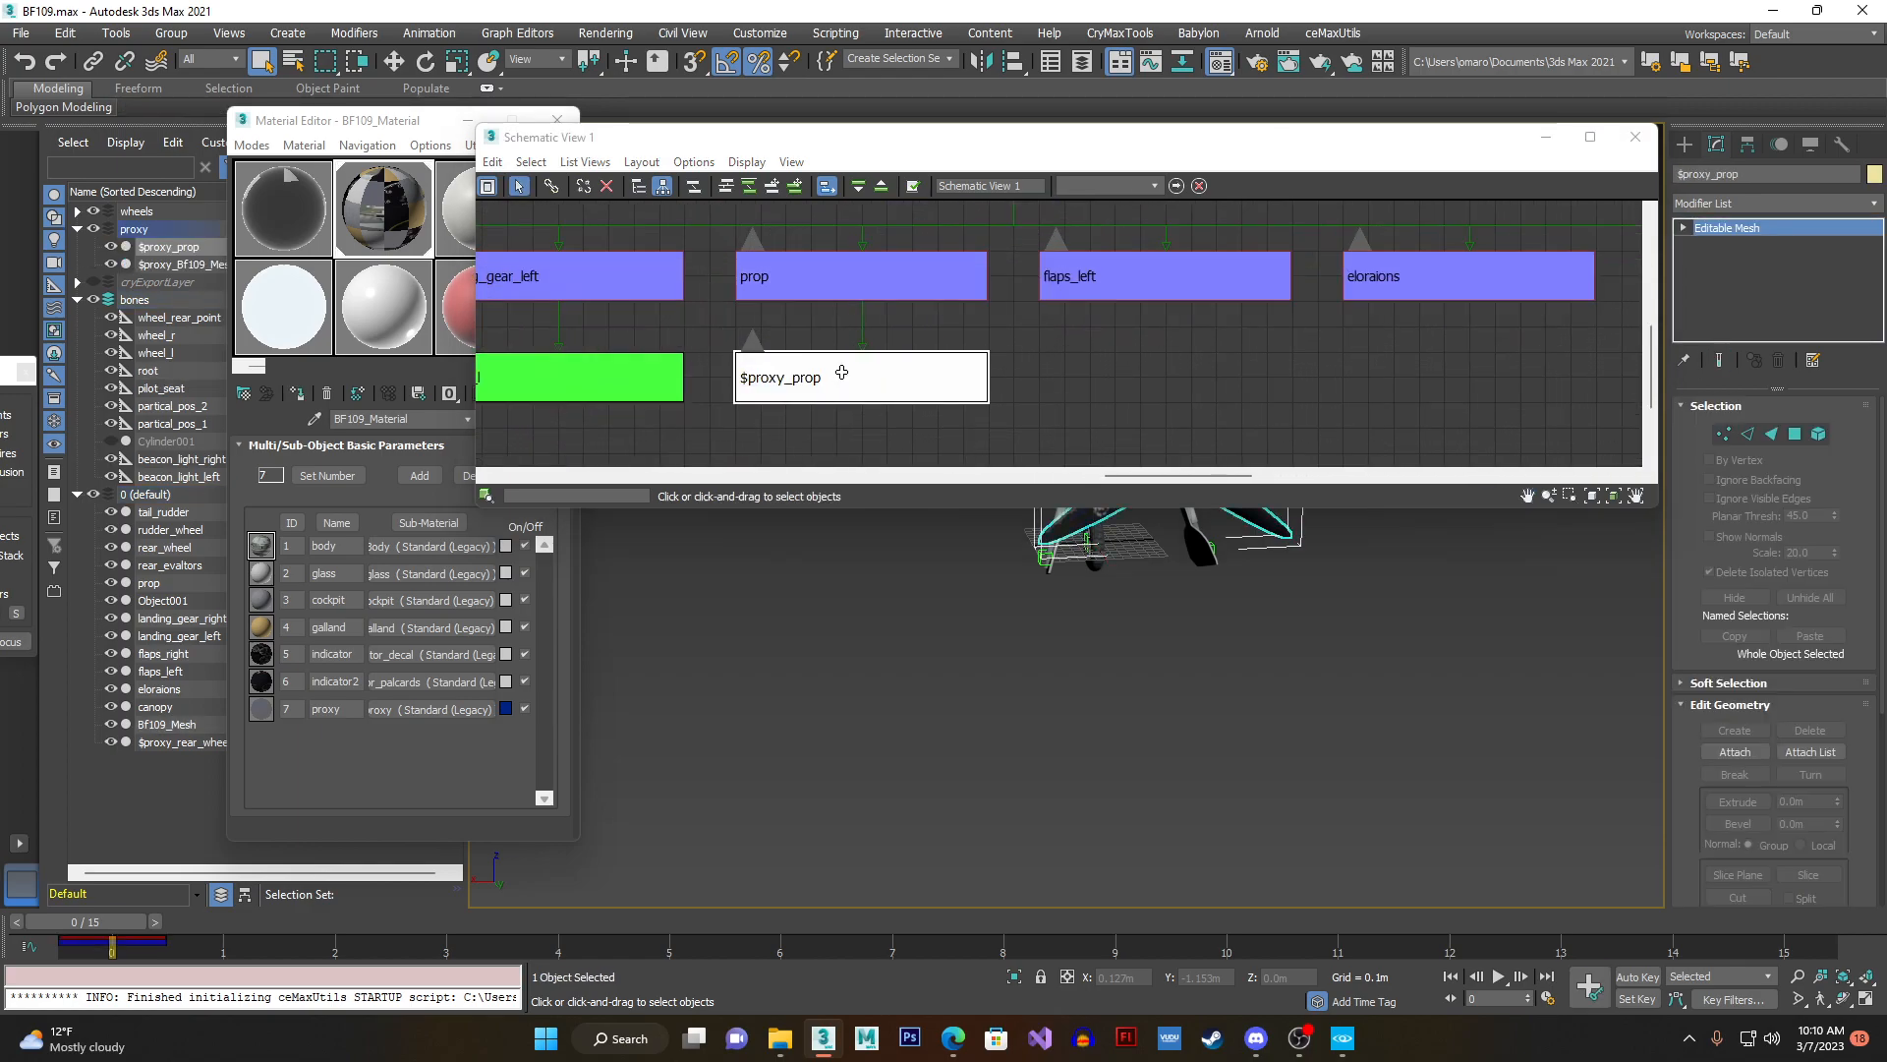
pyautogui.click(852, 285)
pyautogui.scroll(-3, 851, 286)
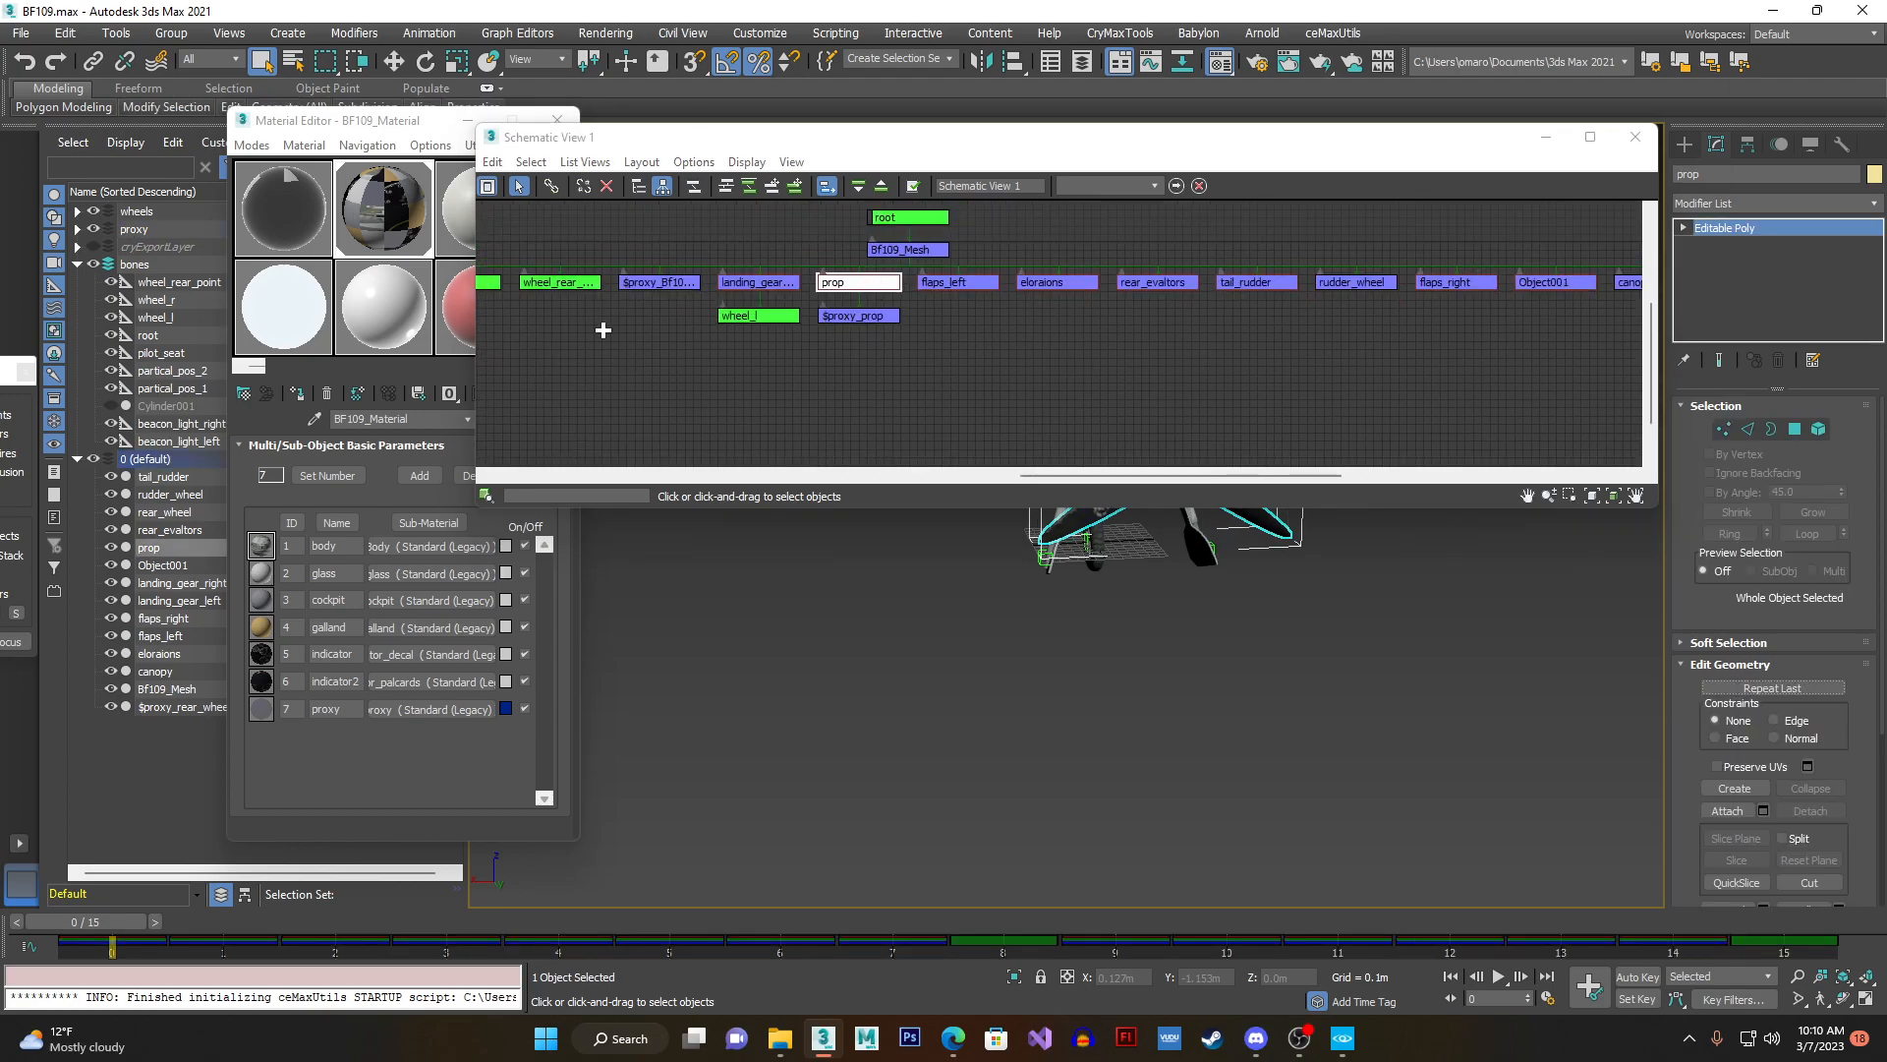
# - Examine the $proxy_Bf109_Mesh node and select its parent Bf109_Mesh in the schematic
pyautogui.scroll(3, 610, 324)
pyautogui.click(812, 294)
pyautogui.moveTo(880, 298); pyautogui.dragTo(634, 343, button='middle')
pyautogui.click(1133, 259)
pyautogui.scroll(-4, 1133, 259)
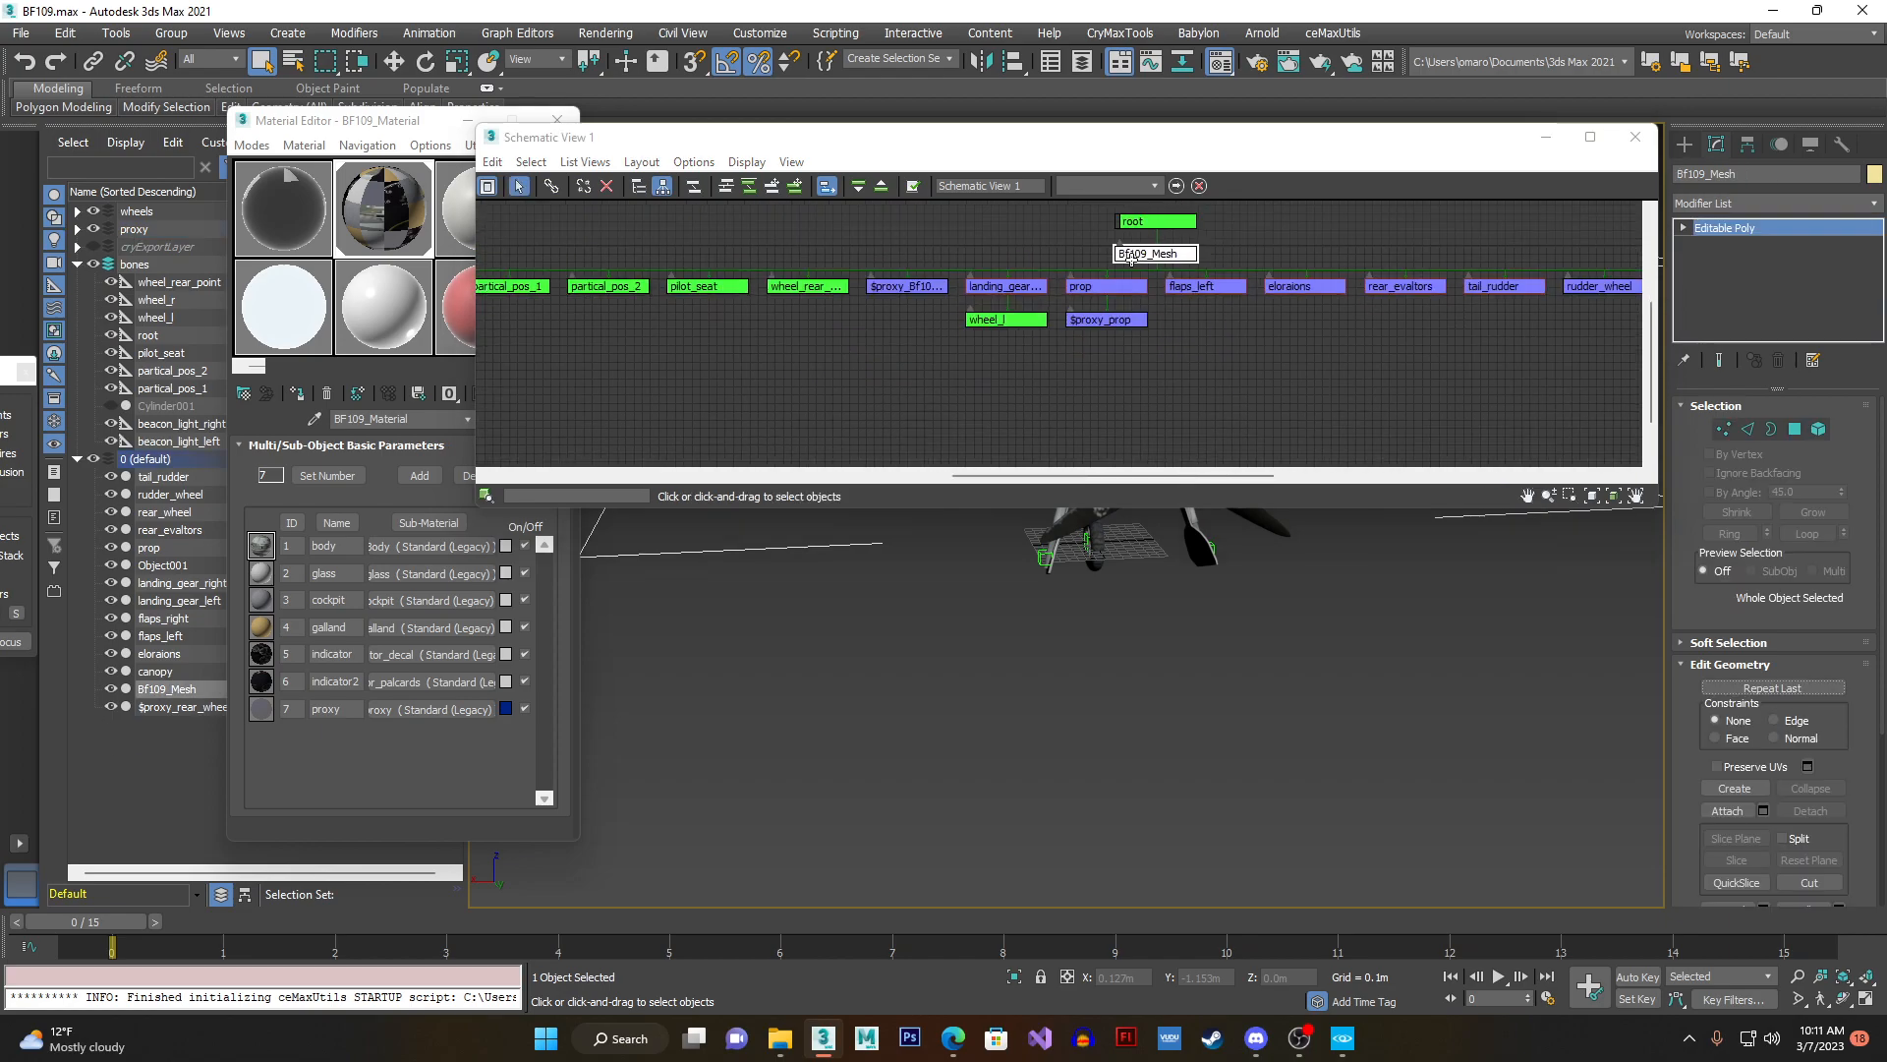
# - Select the six helper nodes under Bf109_Mesh, from the beacon lights to wheel_rear_point, and examine their names
pyautogui.moveTo(863, 324); pyautogui.dragTo(1026, 341, button='middle')
pyautogui.moveTo(1026, 341); pyautogui.dragTo(577, 286)
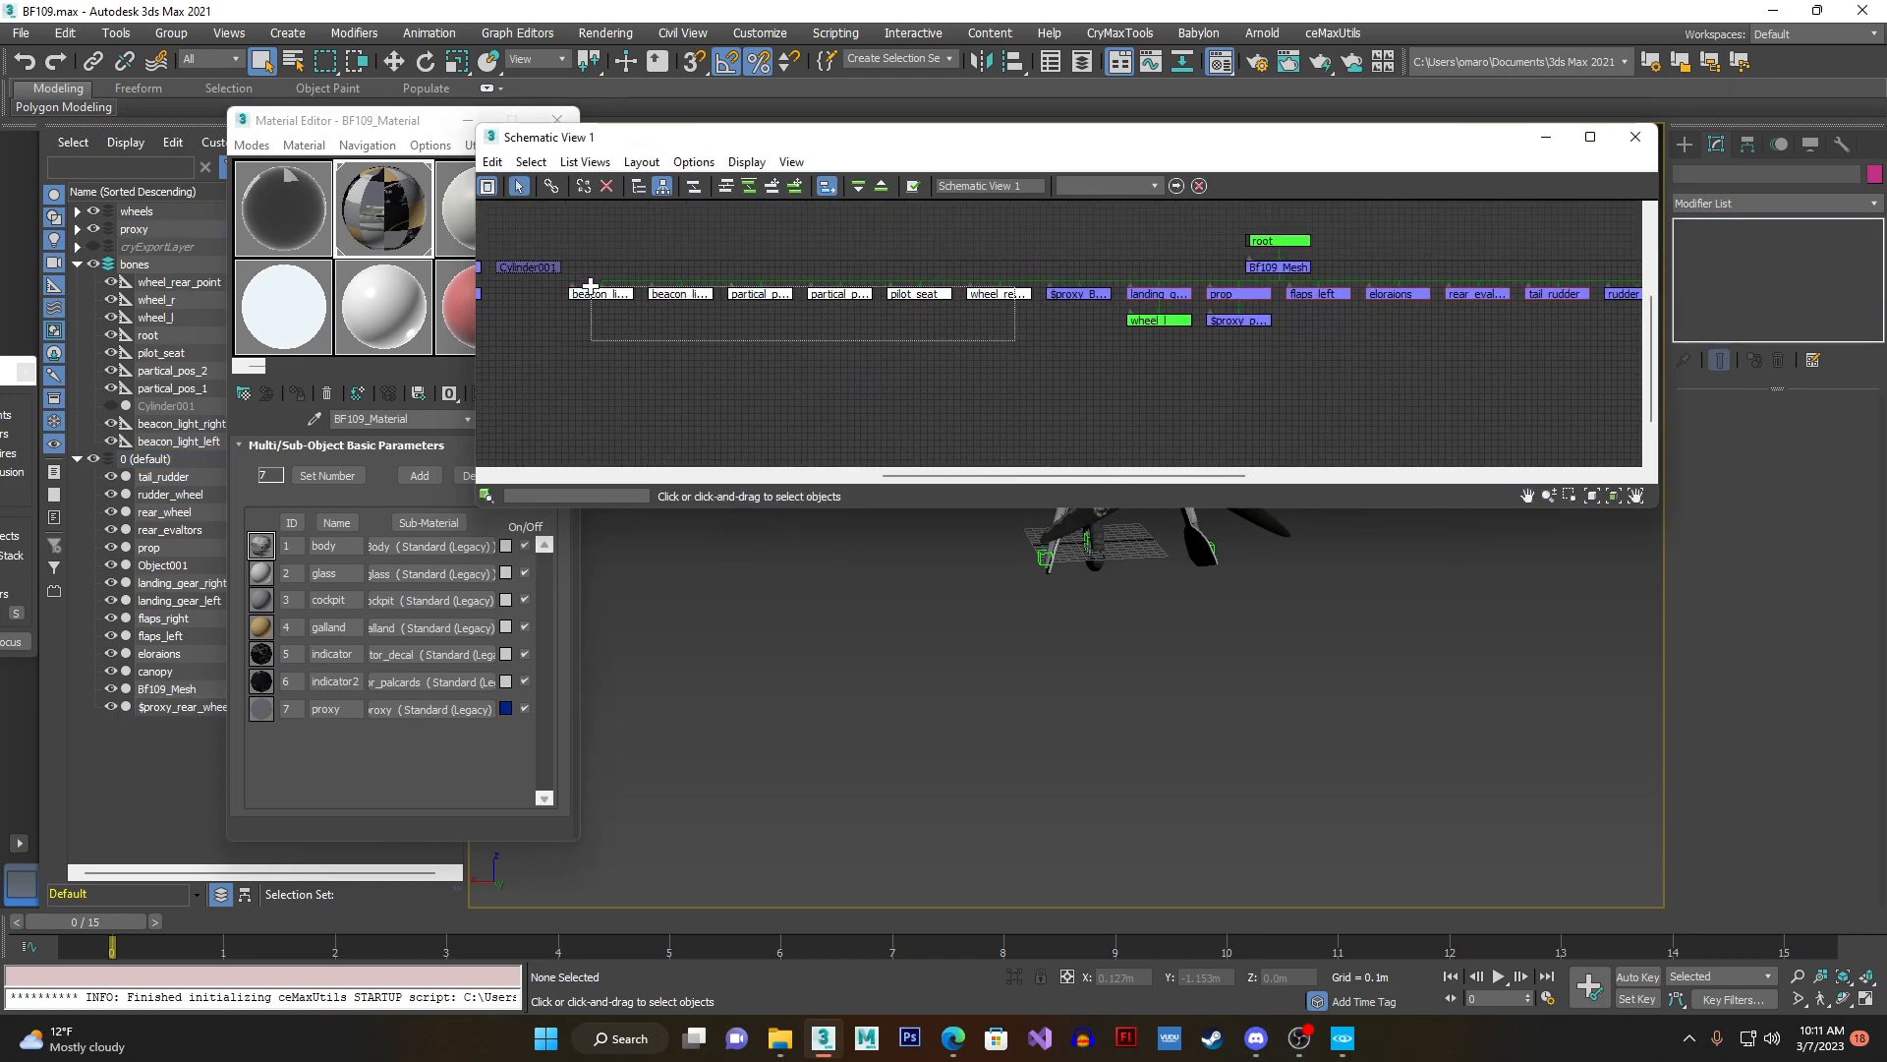
pyautogui.scroll(5, 695, 308)
pyautogui.moveTo(979, 303); pyautogui.dragTo(695, 304, button='middle')
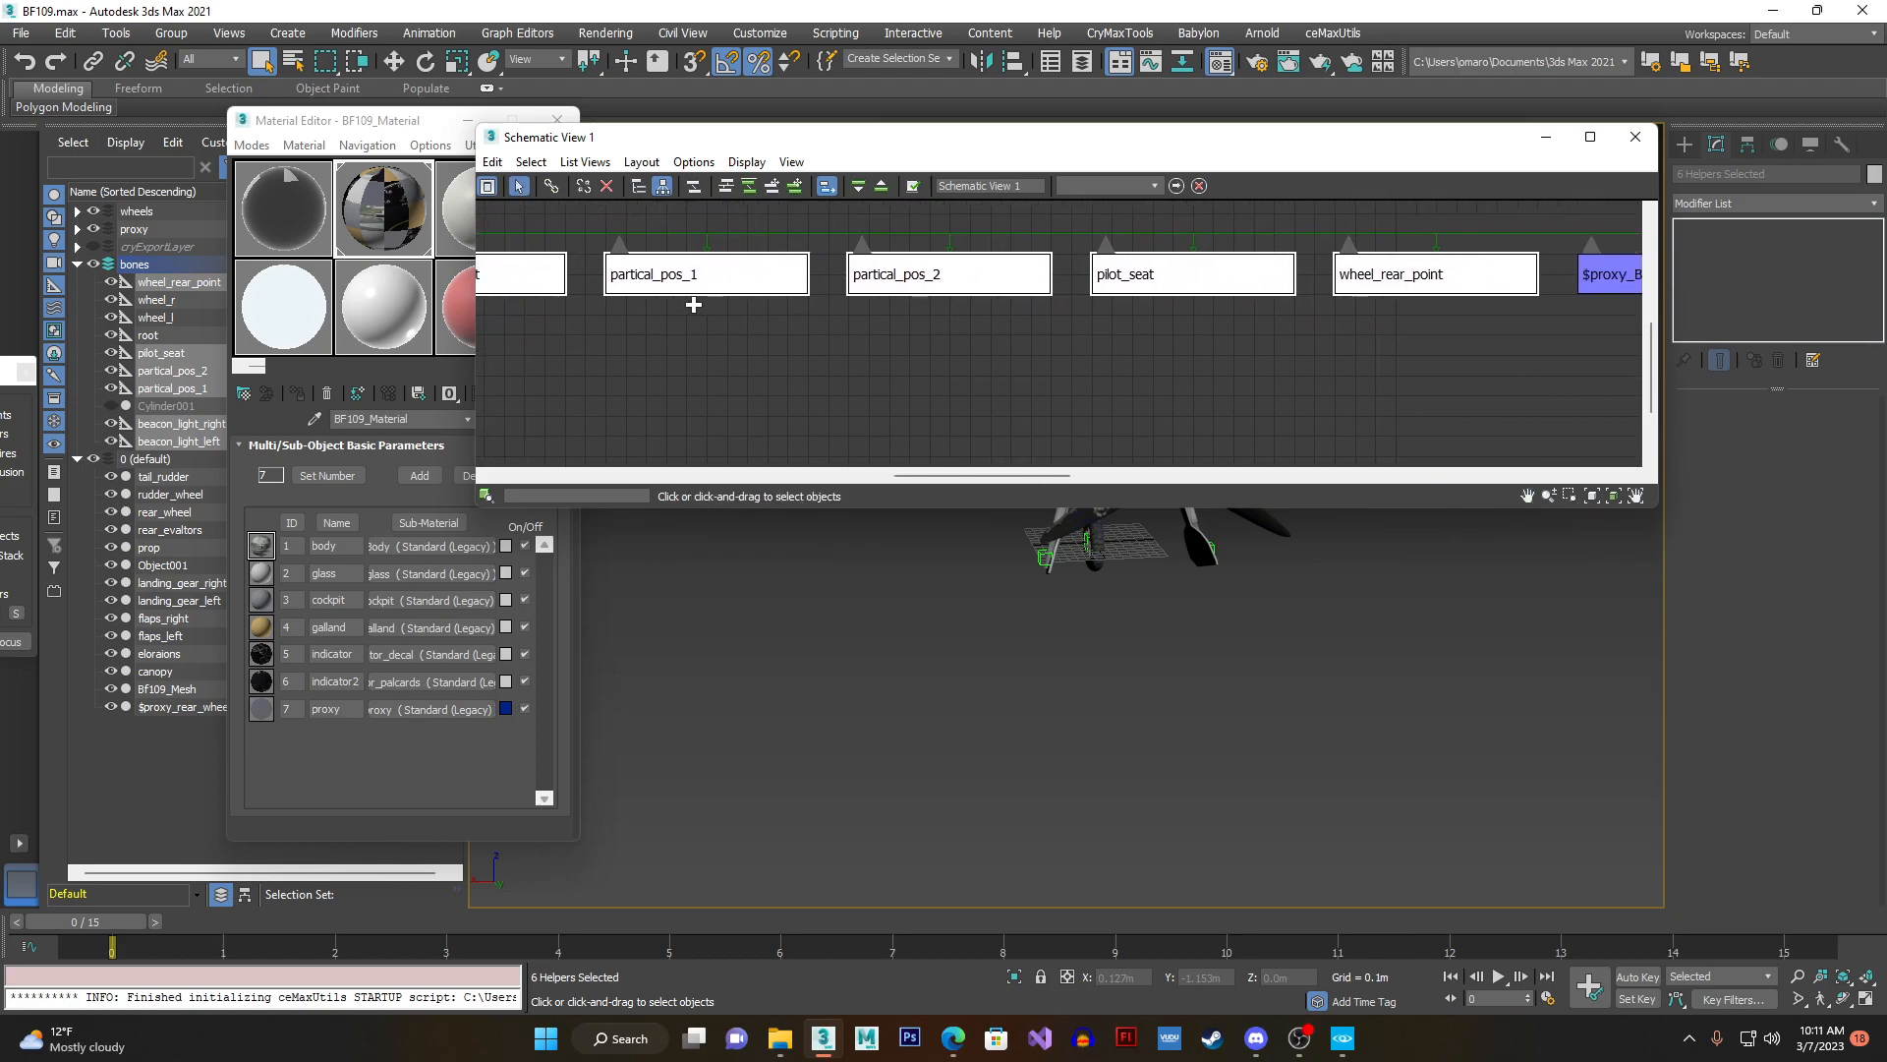
pyautogui.moveTo(982, 319); pyautogui.dragTo(669, 349, button='middle')
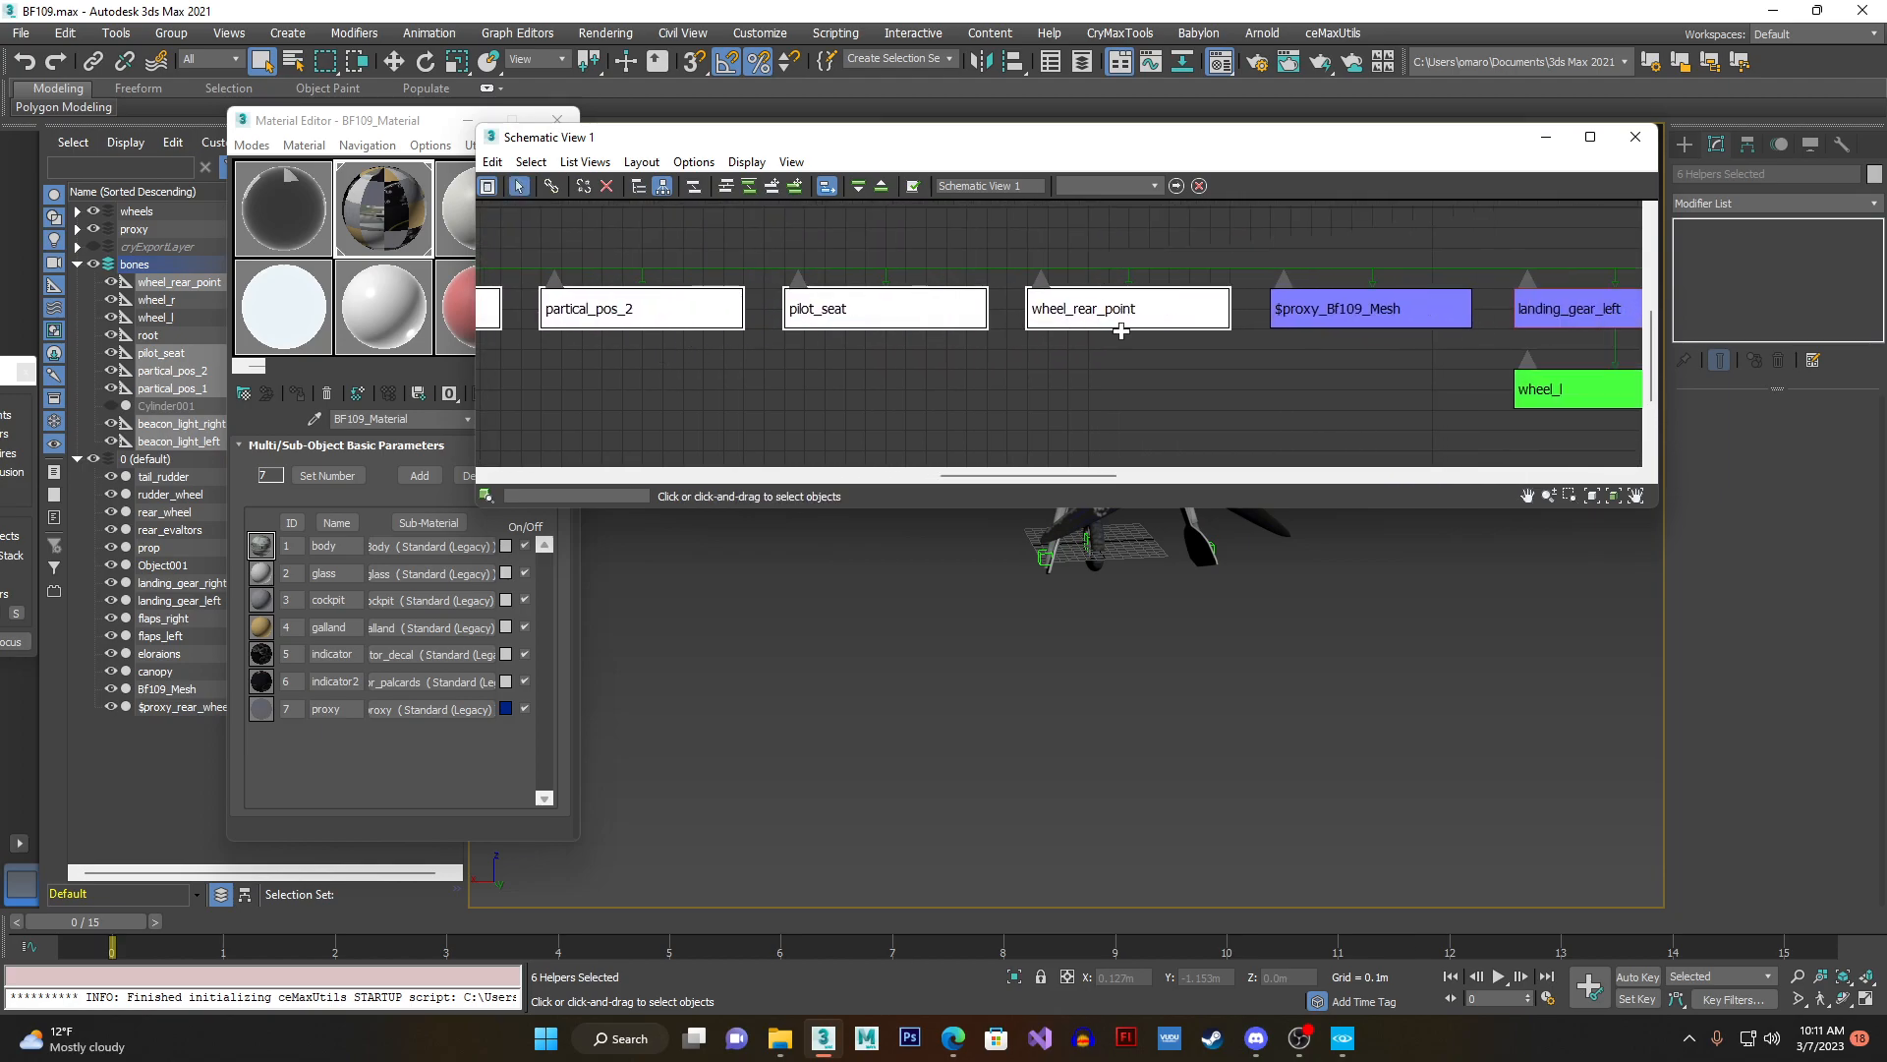
# - Examine the remaining child parts linked under Bf109_Mesh, such as flaps, rudder and propeller, and close the schematic view
pyautogui.scroll(-1, 1120, 331)
pyautogui.moveTo(1130, 338); pyautogui.dragTo(902, 350, button='middle')
pyautogui.moveTo(1158, 274); pyautogui.dragTo(707, 322, button='middle')
pyautogui.scroll(-1, 1044, 287)
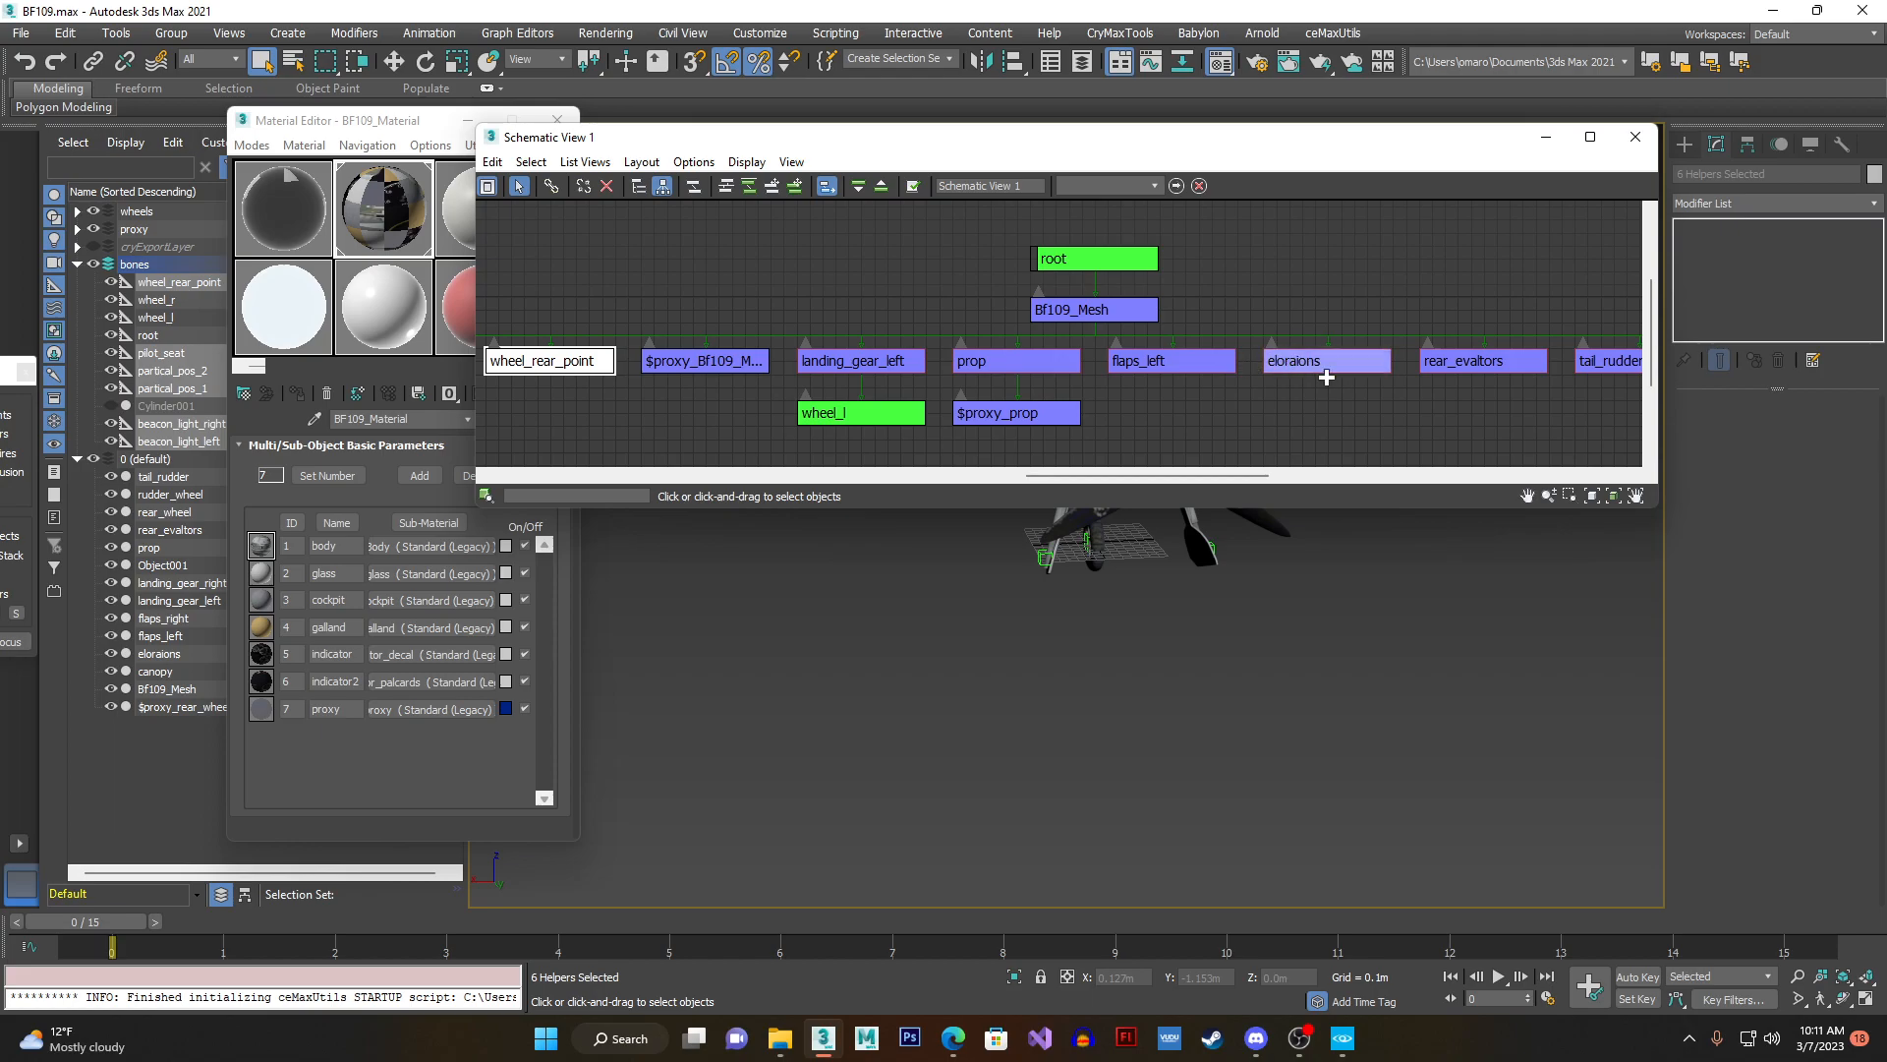
pyautogui.moveTo(1335, 383); pyautogui.dragTo(1277, 404, button='middle')
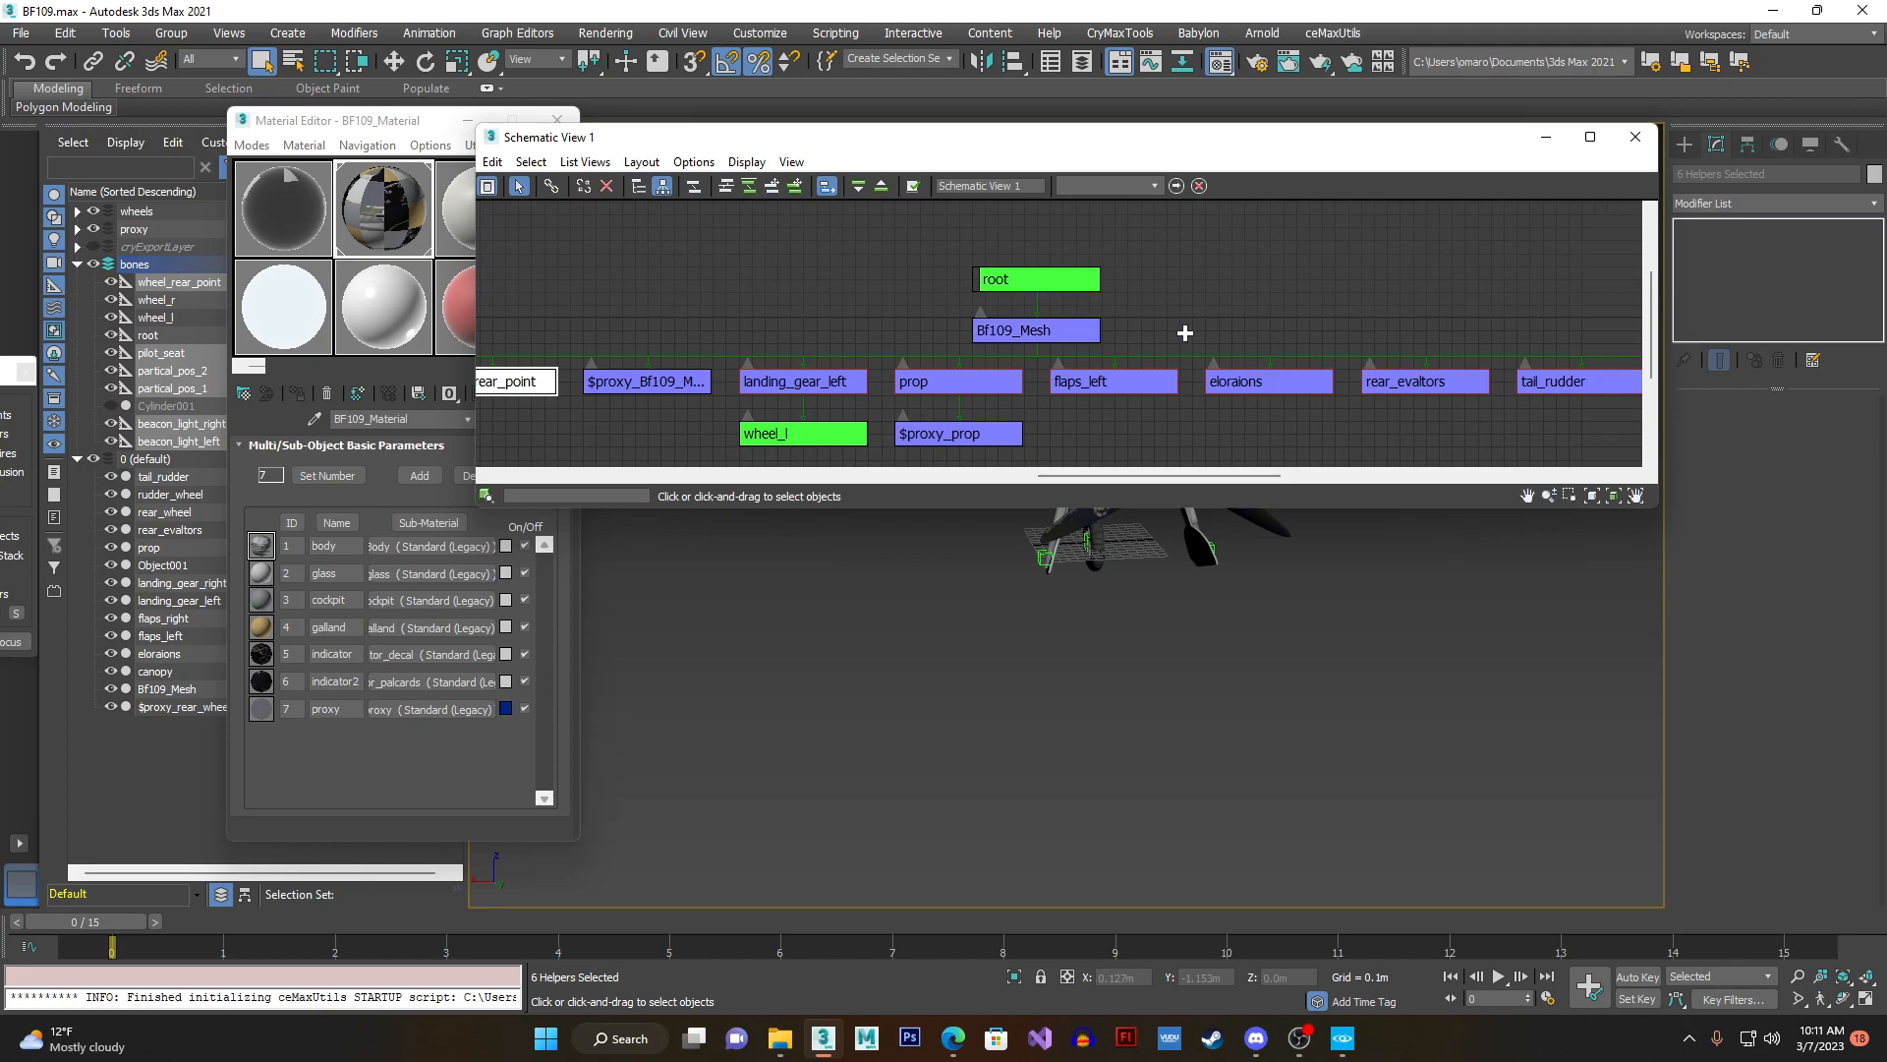
pyautogui.moveTo(1331, 357); pyautogui.dragTo(1063, 345, button='middle')
pyautogui.moveTo(1283, 341); pyautogui.dragTo(1224, 341, button='middle')
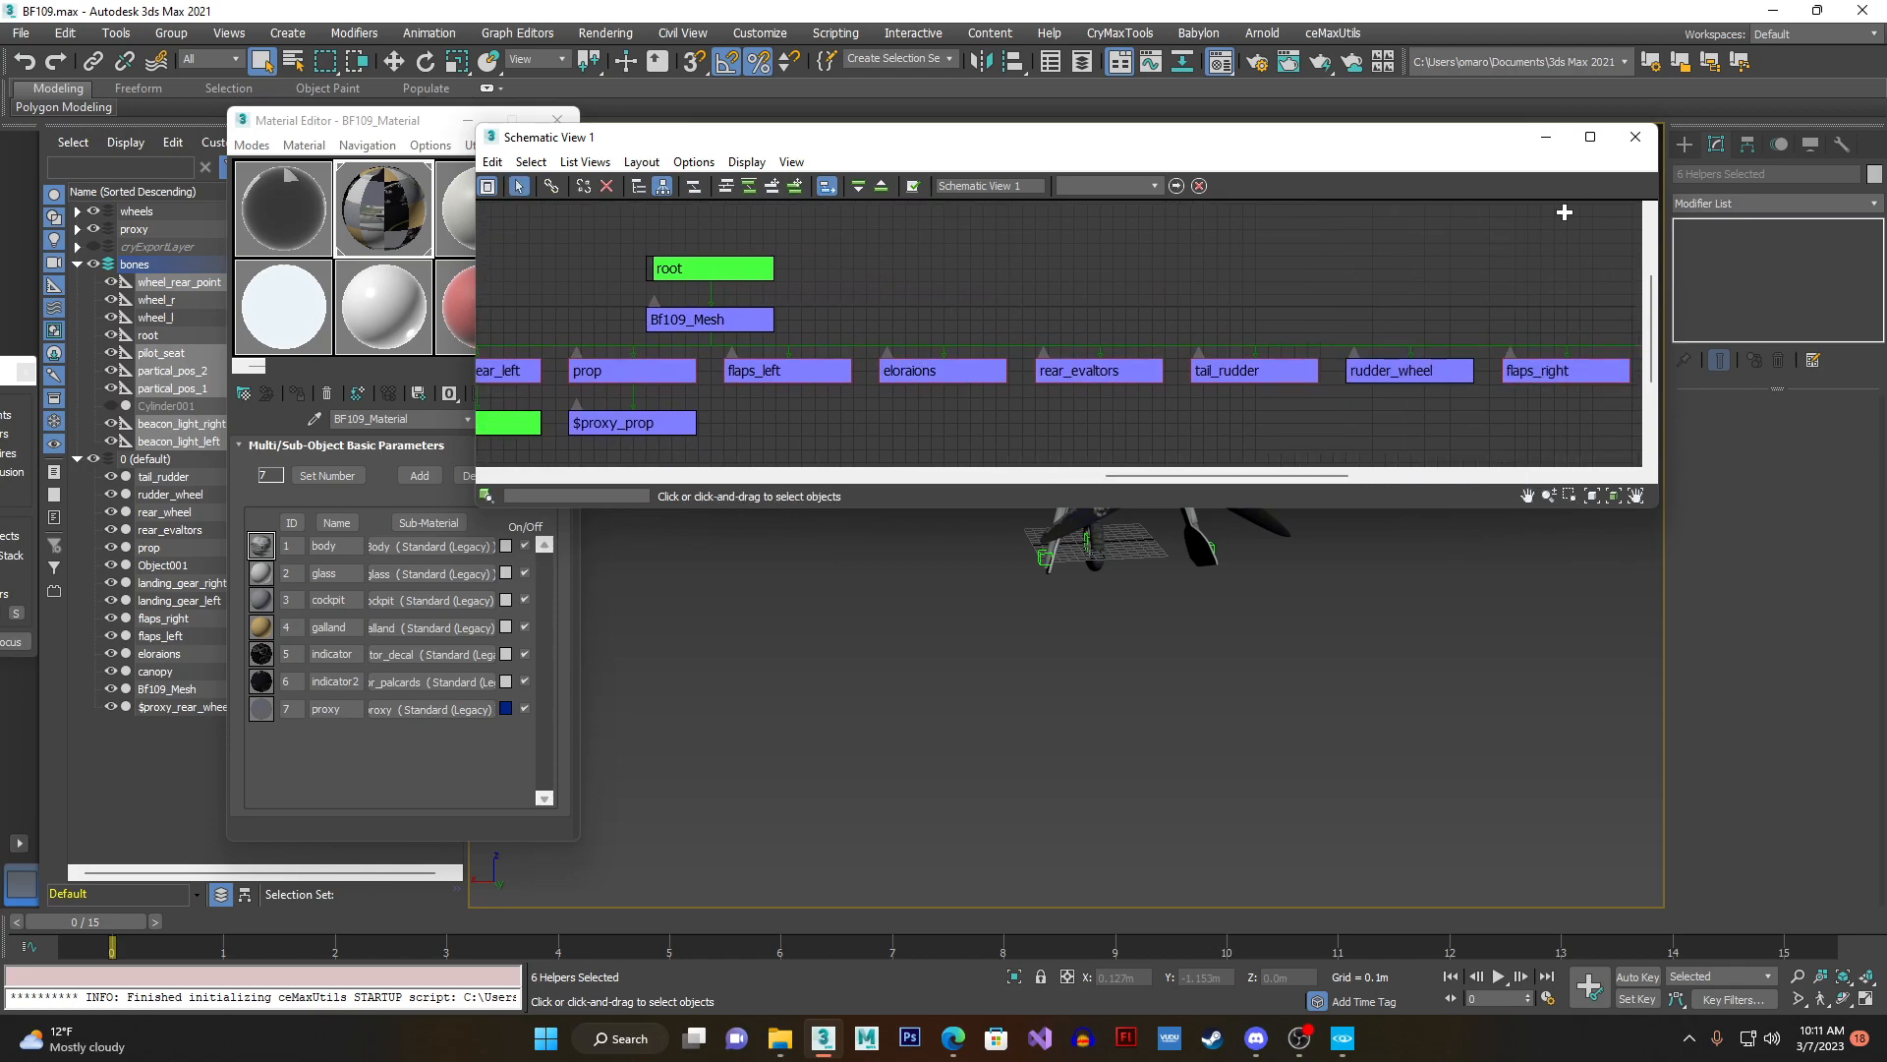
pyautogui.click(1636, 136)
# - Scrub the timeline to preview the control surface animation and return to frame 0
pyautogui.keyDown('alt'); pyautogui.moveTo(1278, 482); pyautogui.dragTo(1140, 429, button='middle'); pyautogui.keyUp('alt')
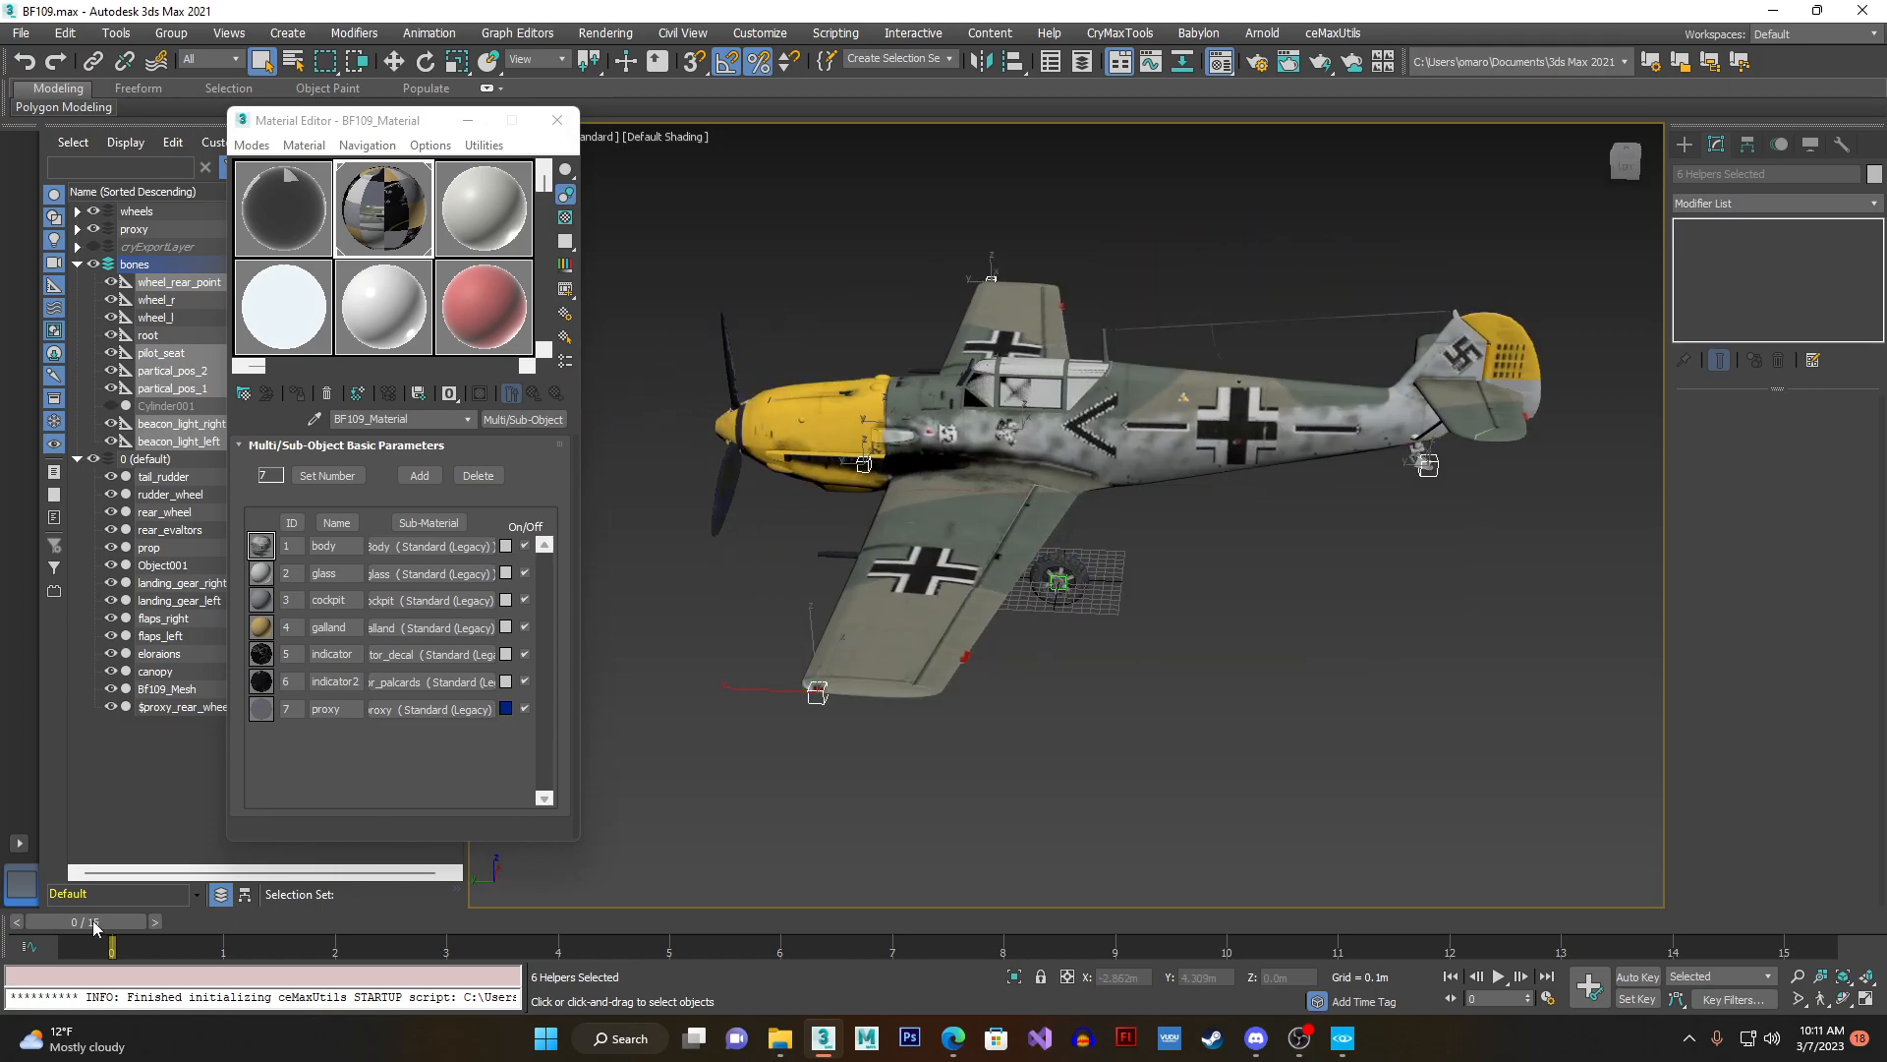
pyautogui.moveTo(151, 923); pyautogui.dragTo(481, 923)
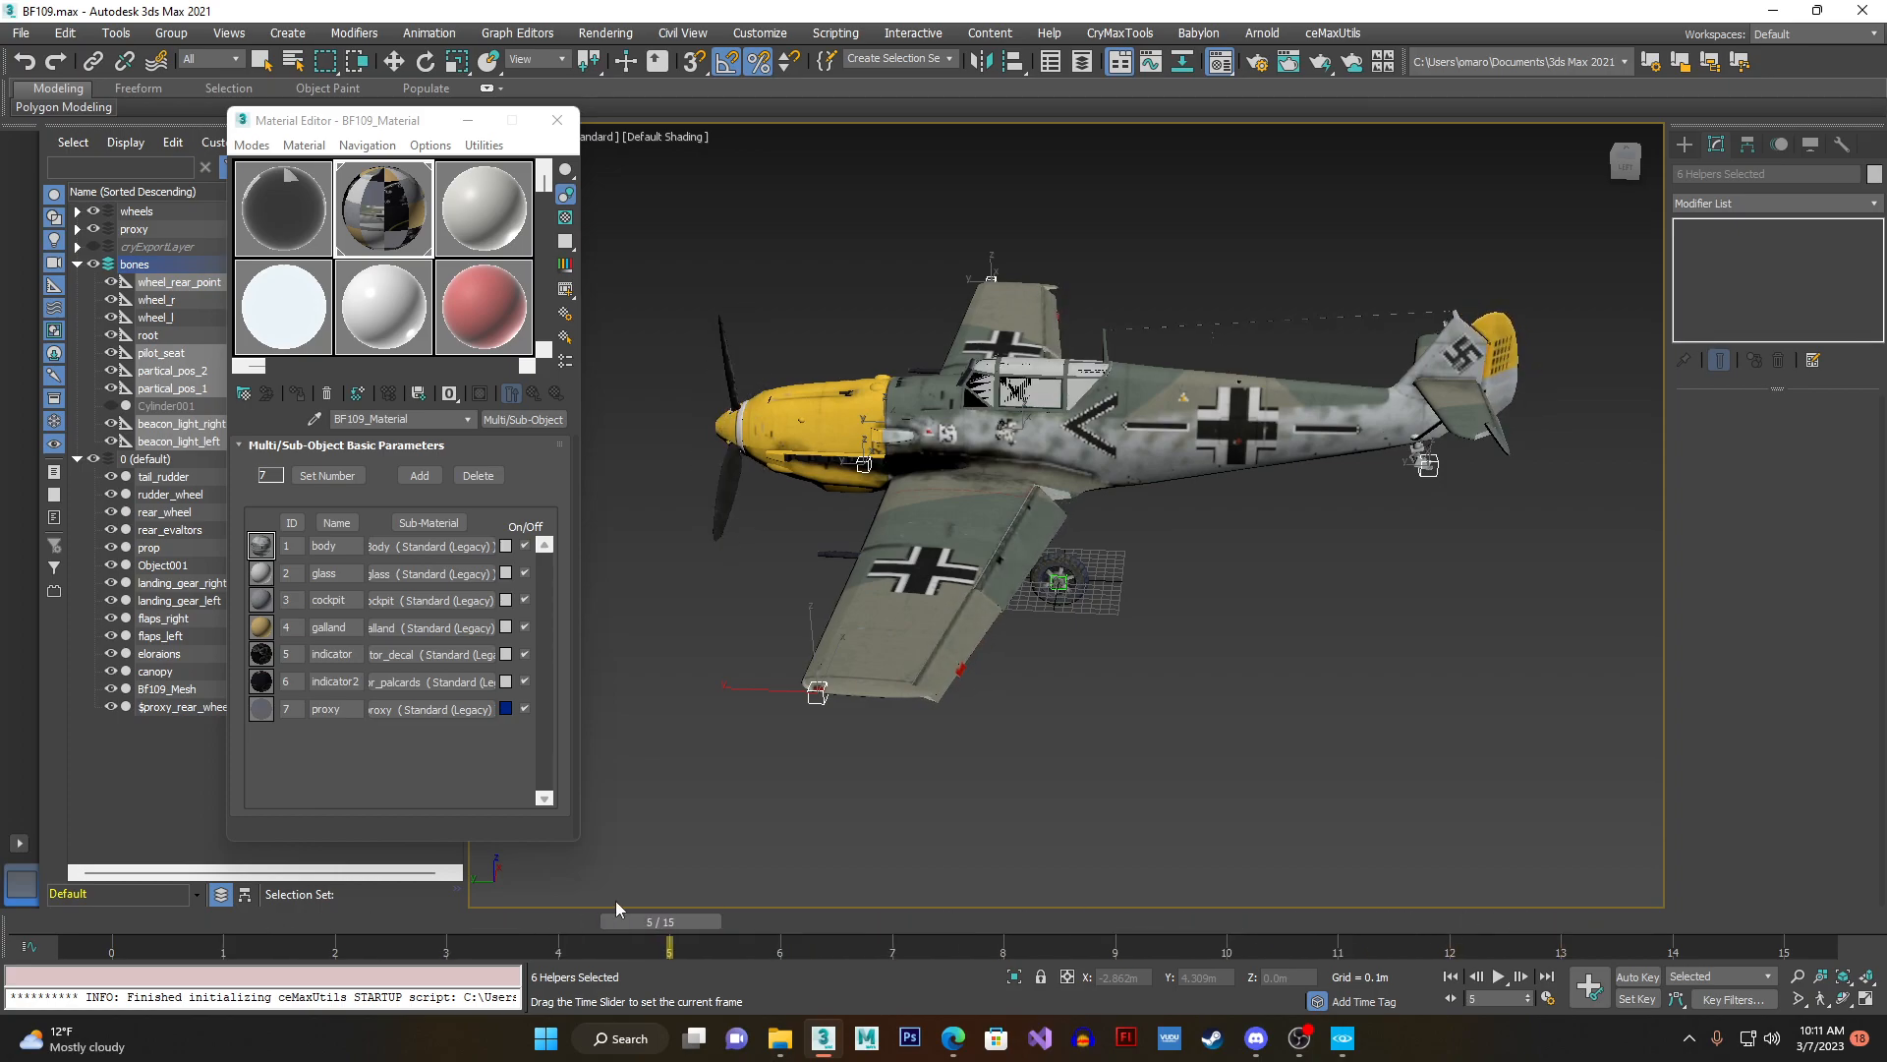
pyautogui.moveTo(727, 910); pyautogui.dragTo(12, 881)
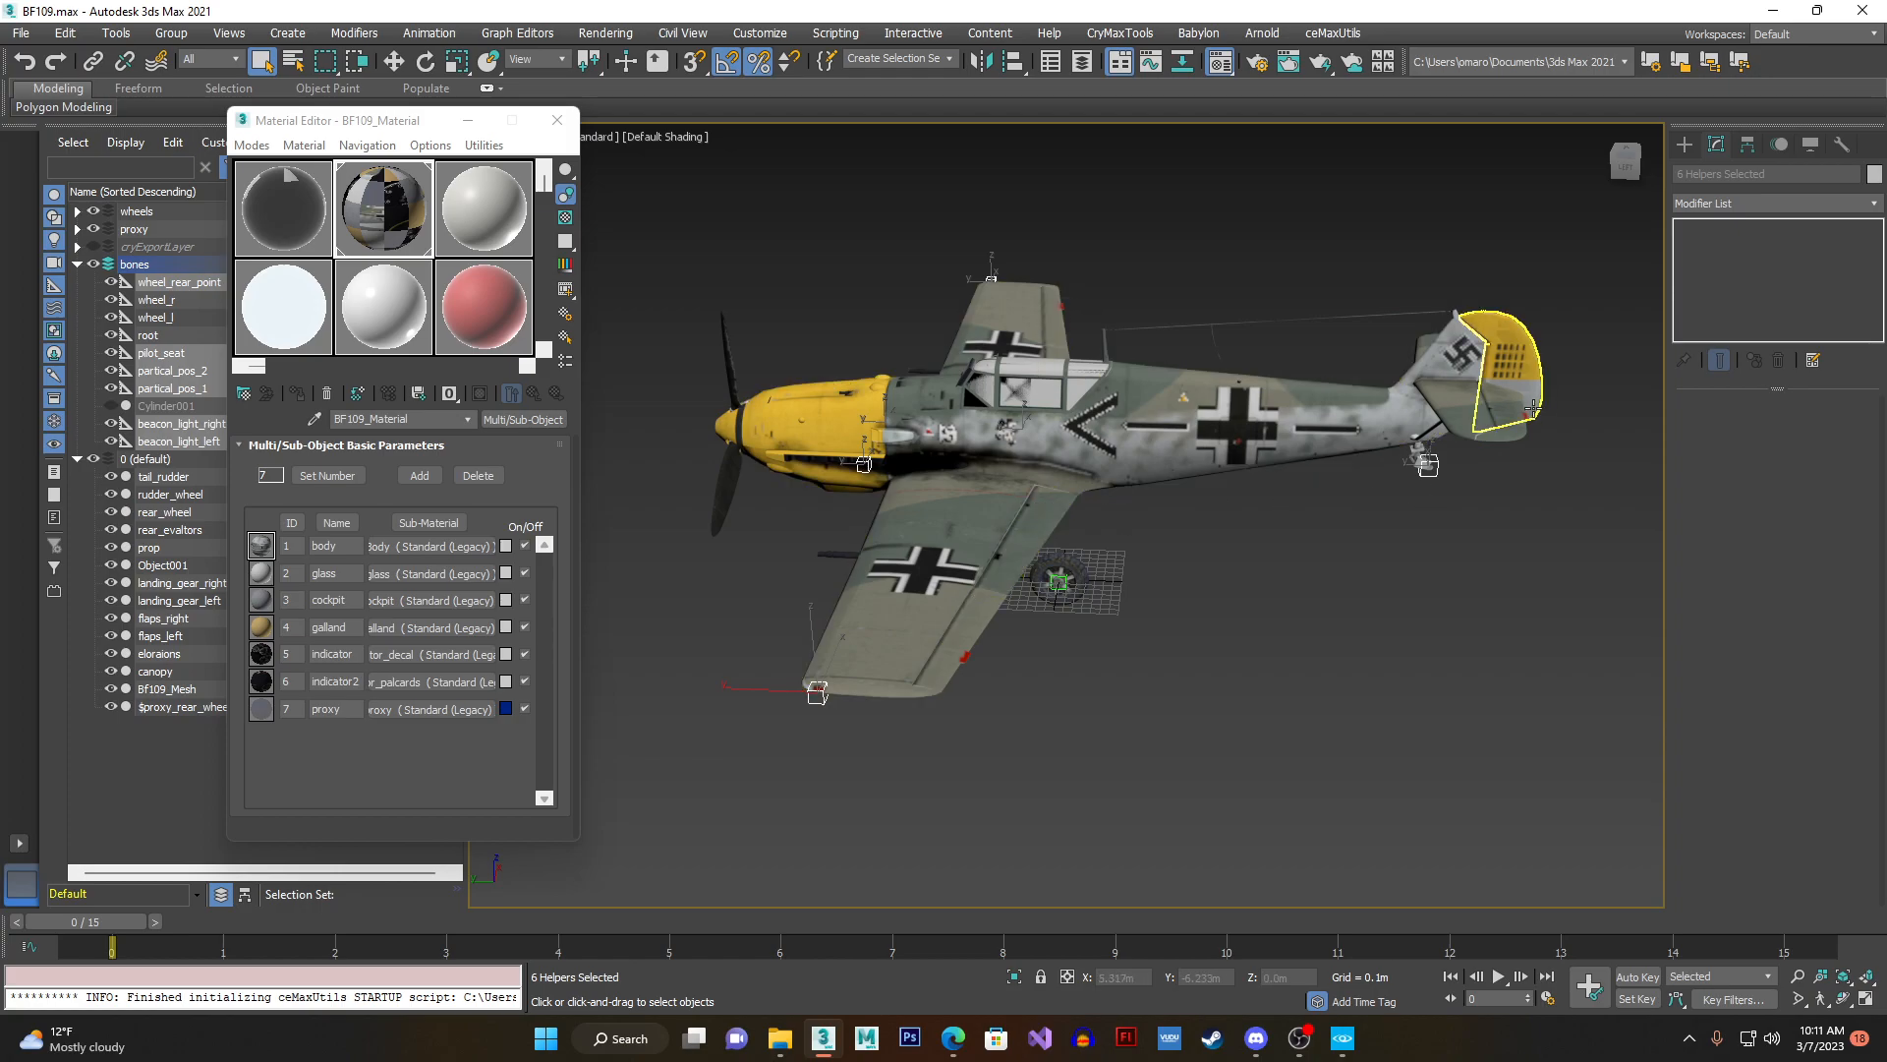
pyautogui.keyDown('alt'); pyautogui.moveTo(1183, 617); pyautogui.dragTo(1312, 597, button='middle'); pyautogui.keyUp('alt')
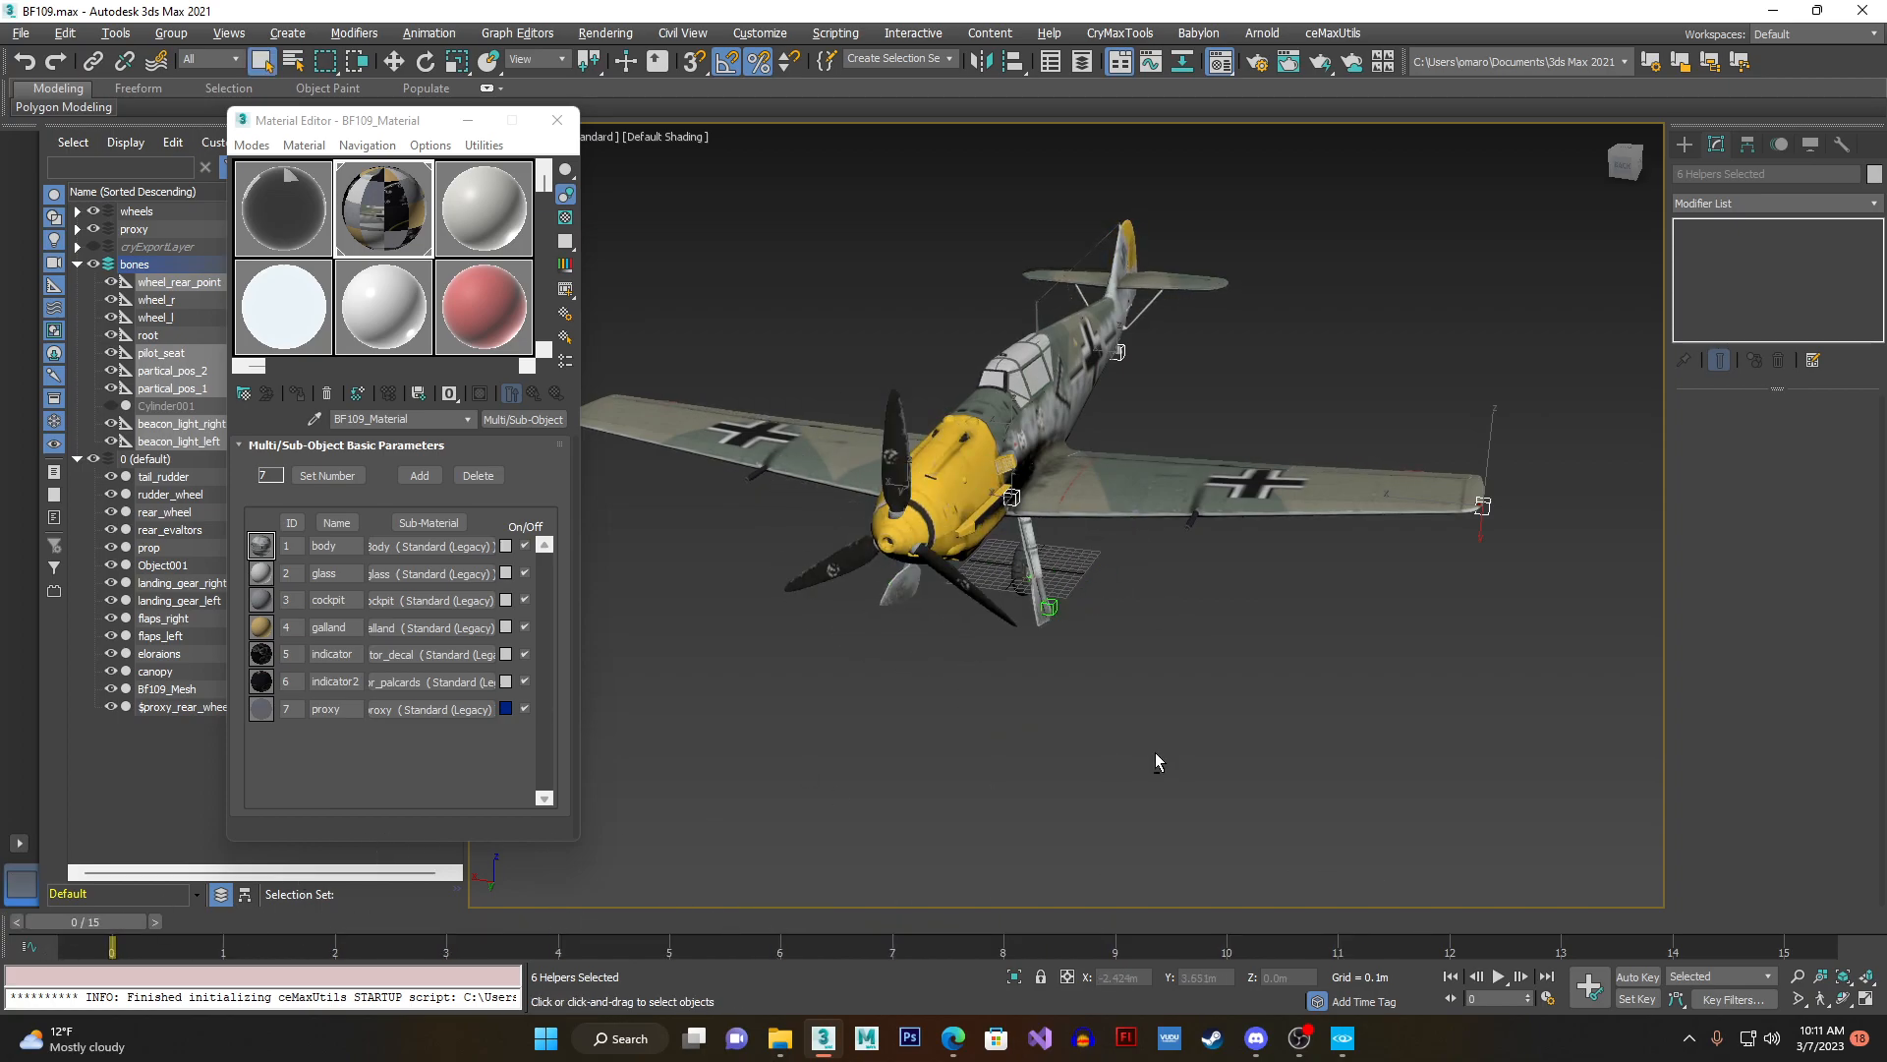
pyautogui.keyDown('alt'); pyautogui.moveTo(1156, 754); pyautogui.dragTo(1205, 714, button='middle'); pyautogui.keyUp('alt')
pyautogui.moveTo(93, 922)
pyautogui.mouseDown()
pyautogui.moveTo(1782, 911)
pyautogui.moveTo(89, 938)
pyautogui.mouseUp()
# - Select the prop object on the aircraft's nose and view it from the front and side
pyautogui.keyDown('alt'); pyautogui.moveTo(725, 727); pyautogui.dragTo(993, 562, button='middle'); pyautogui.keyUp('alt')
pyautogui.click(994, 531)
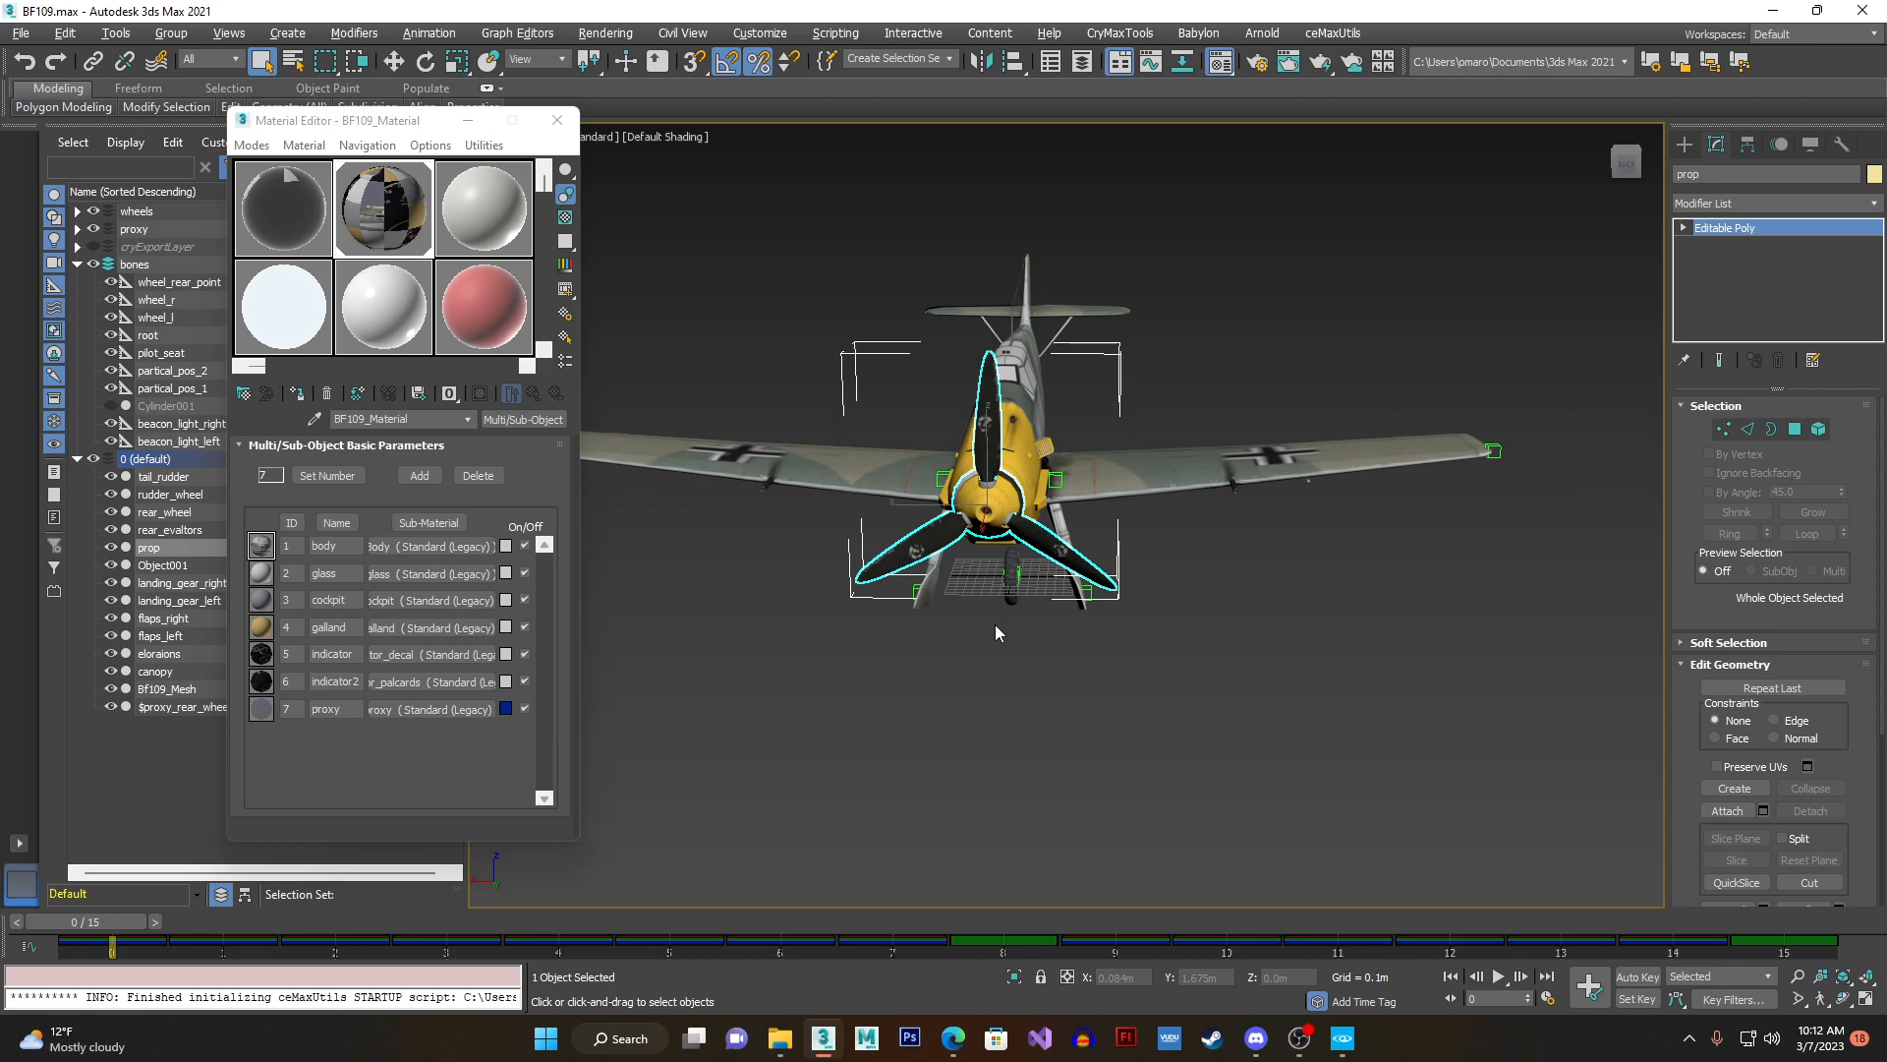
pyautogui.keyDown('alt'); pyautogui.moveTo(1089, 588); pyautogui.dragTo(1066, 402, button='middle'); pyautogui.keyUp('alt')
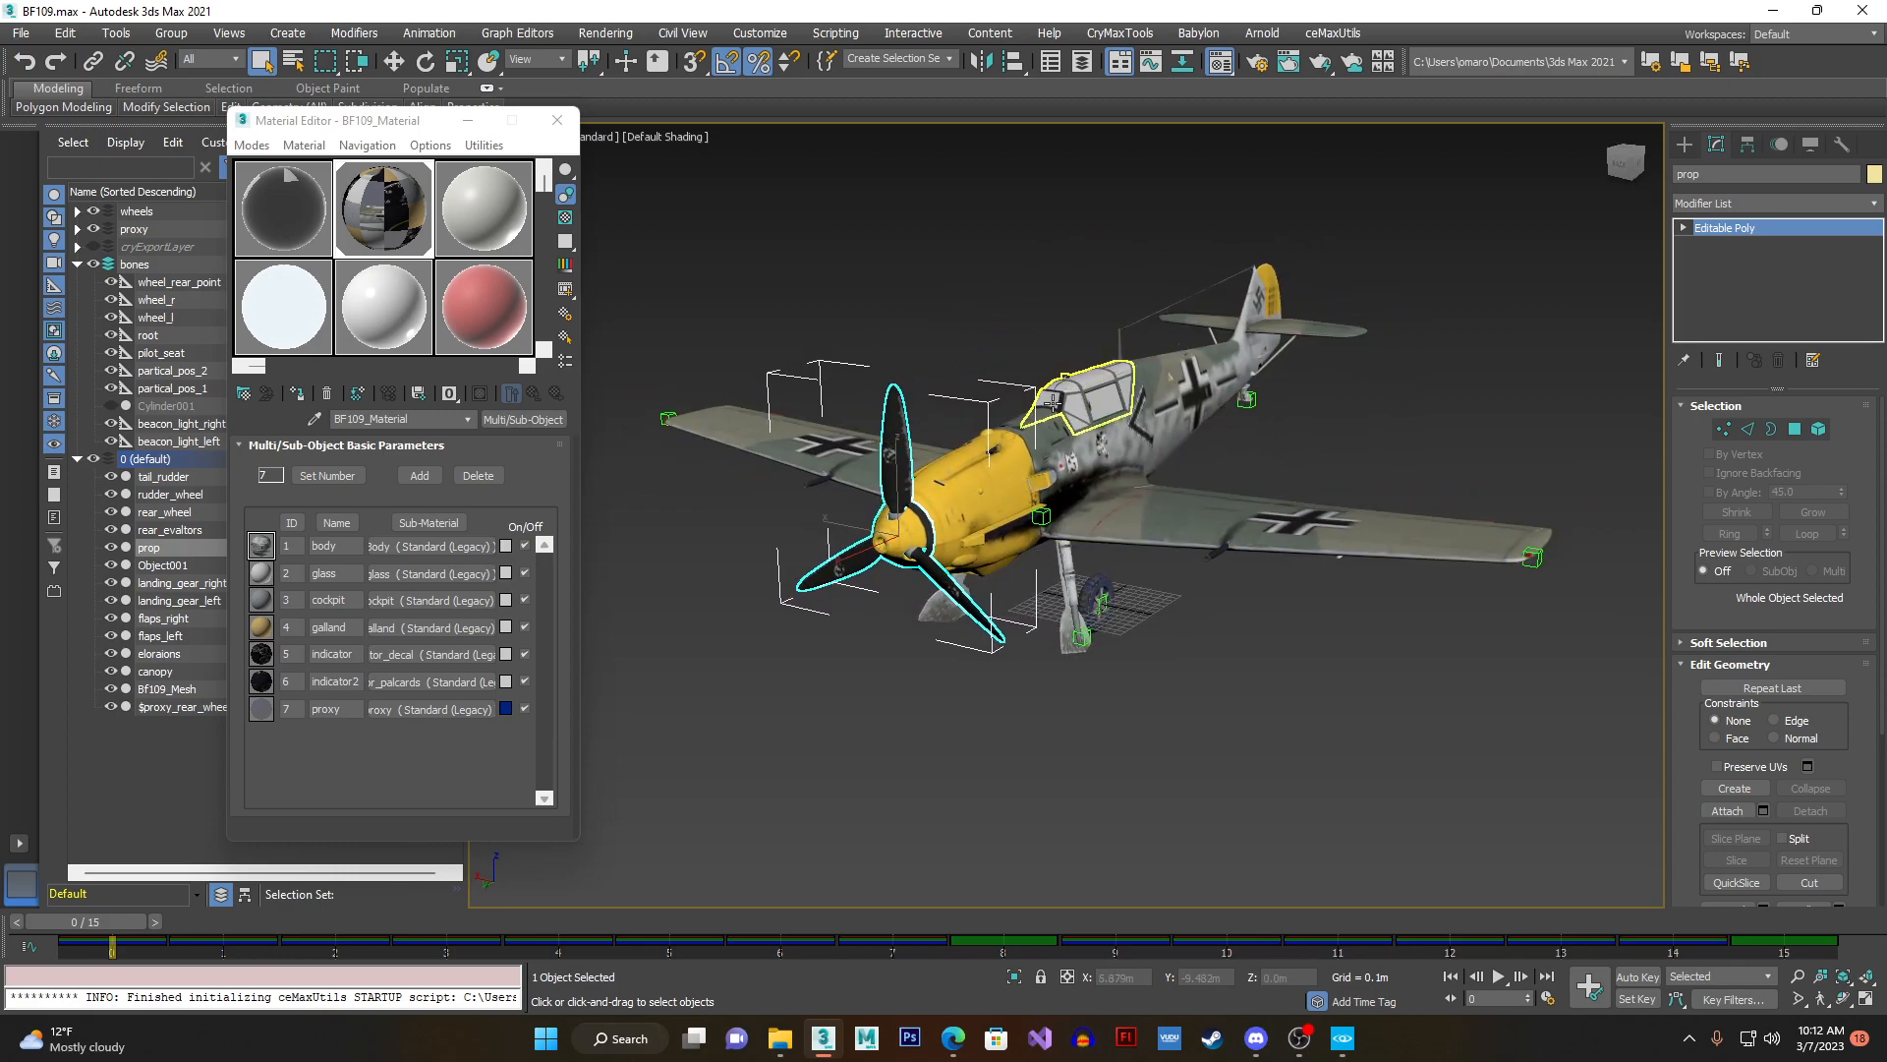
# - Move the Material Editor aside, clear the selection and view the propeller up close
pyautogui.moveTo(348, 122); pyautogui.dragTo(378, 120)
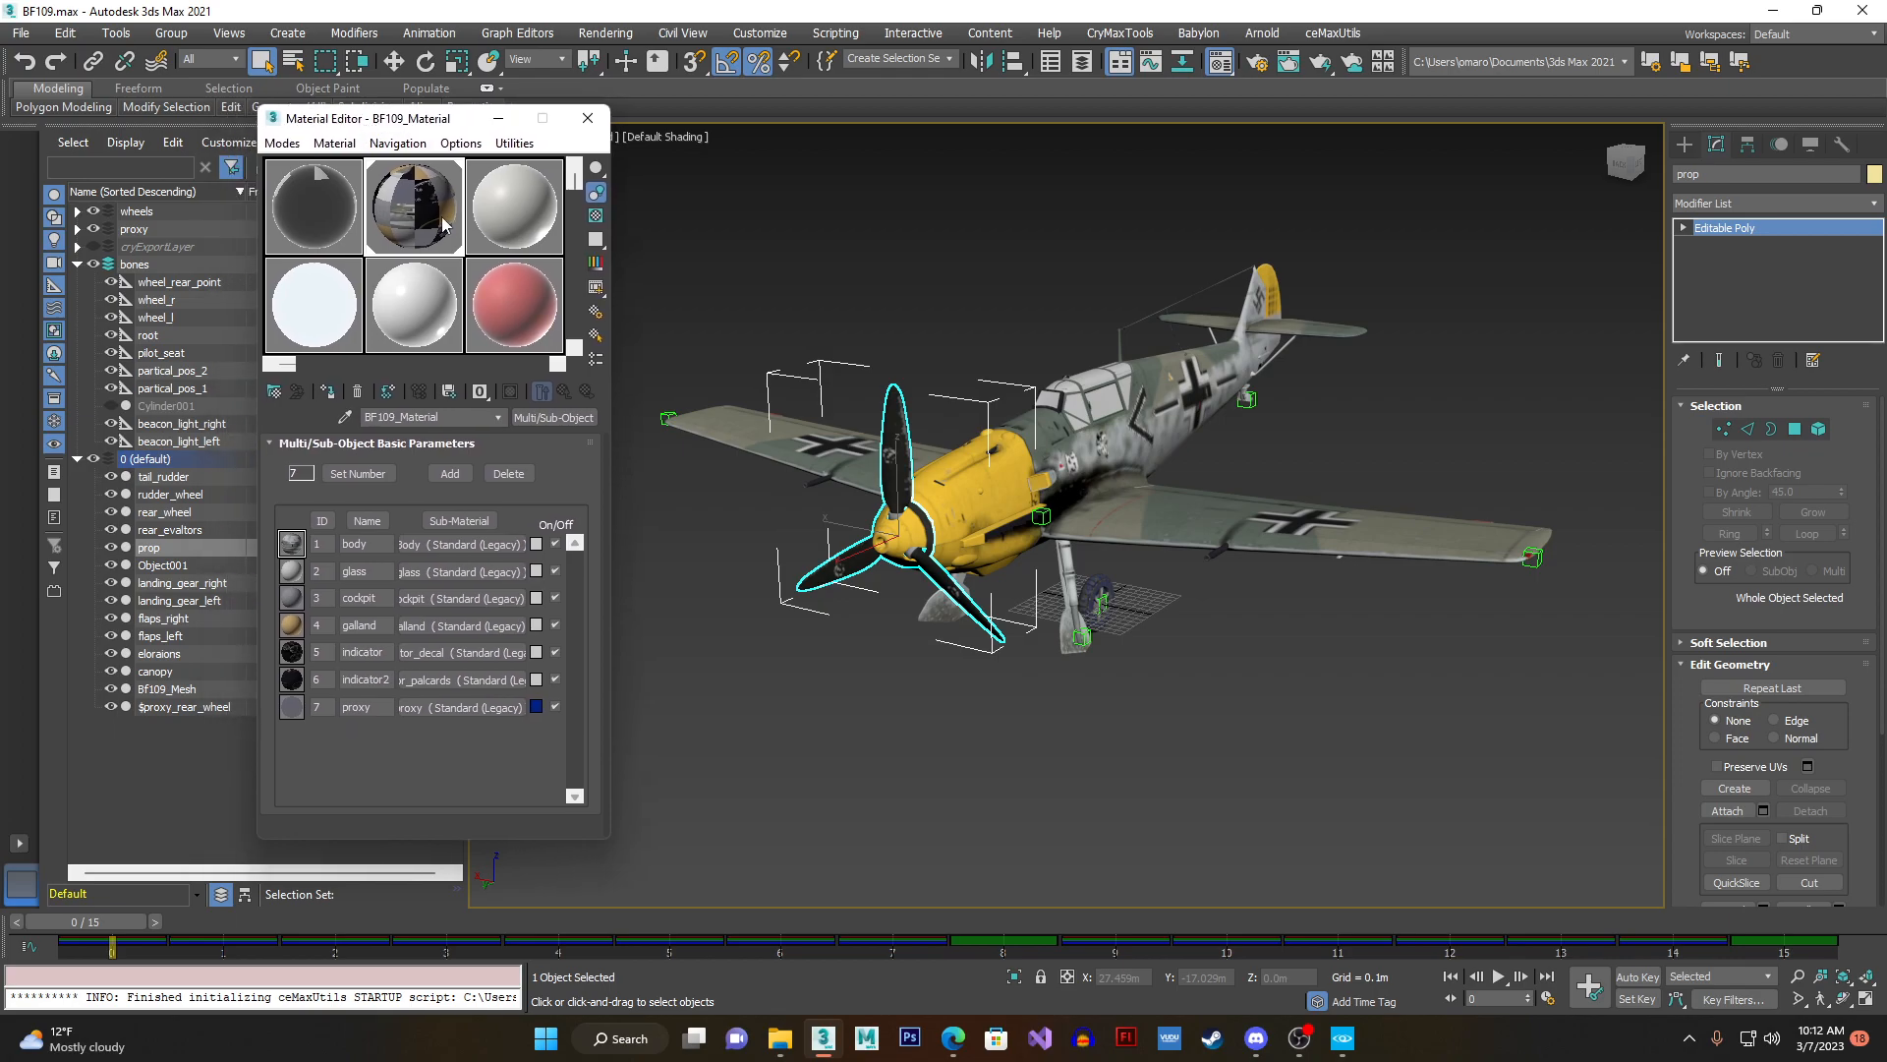
pyautogui.click(385, 418)
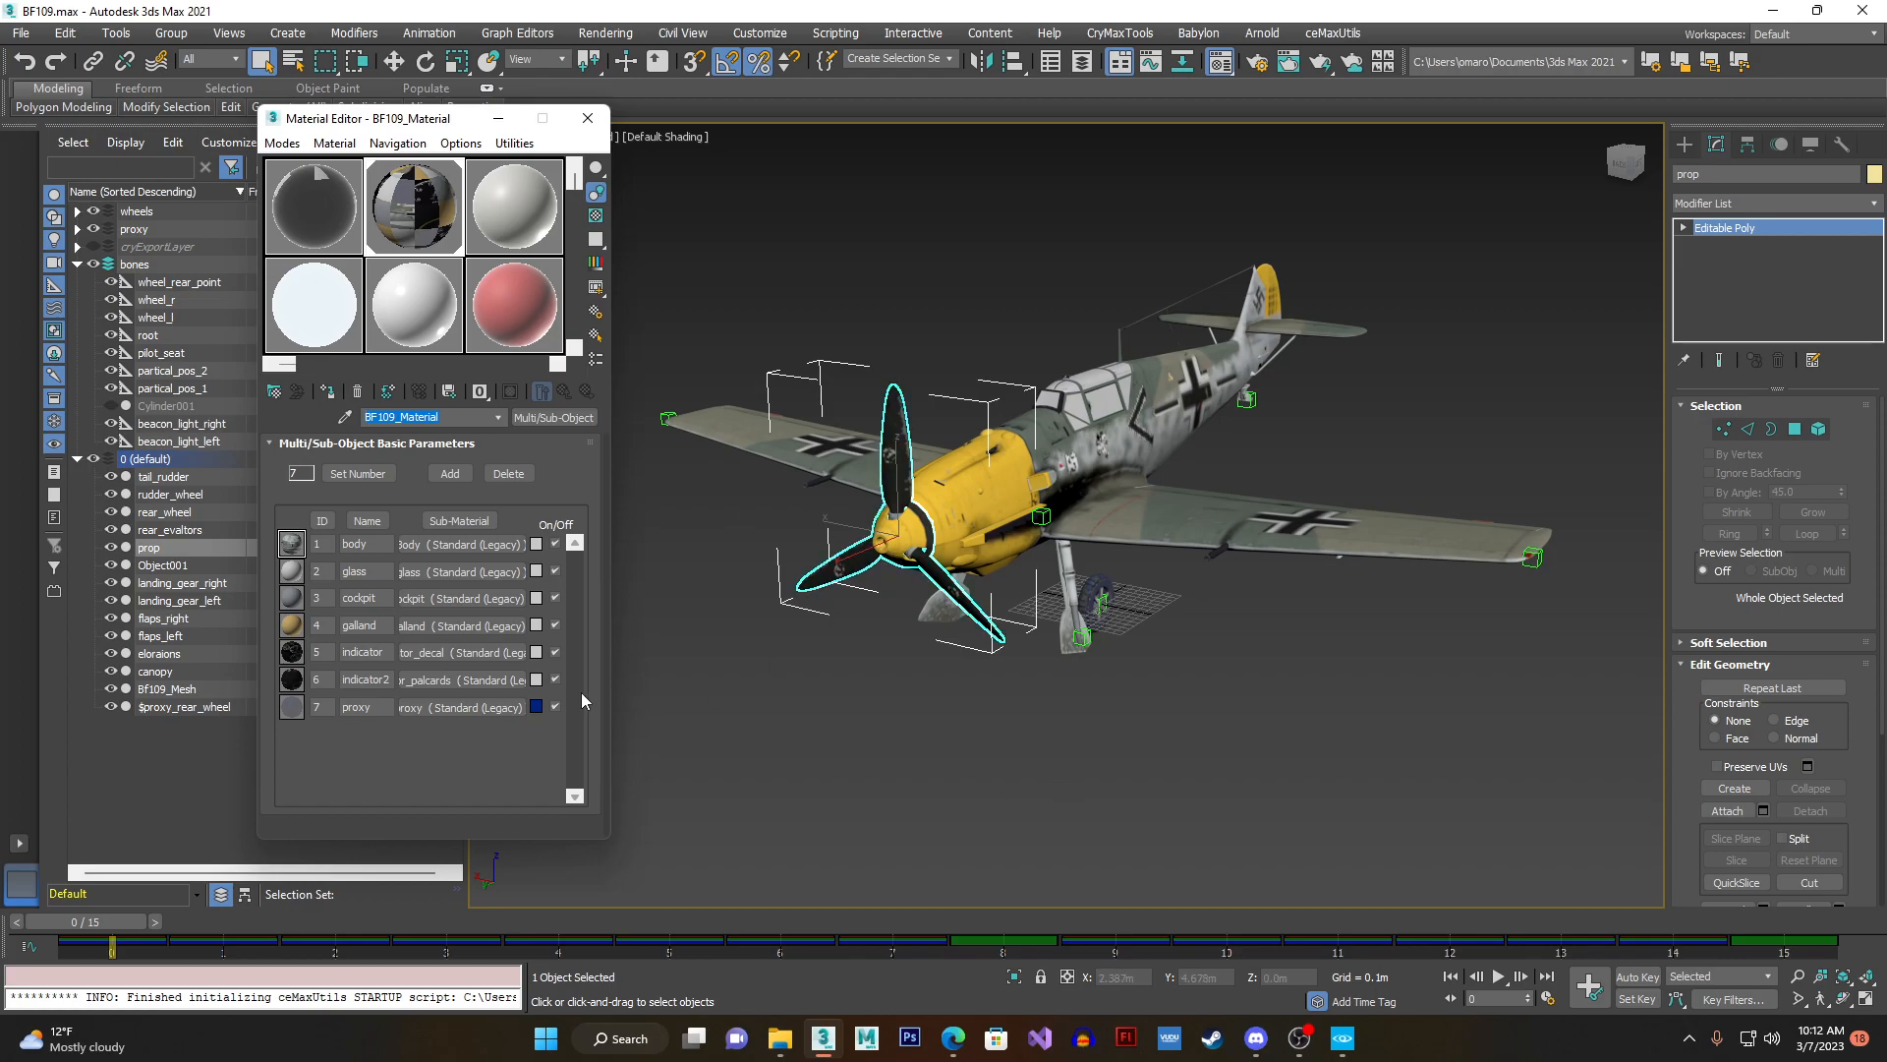
pyautogui.keyDown('alt'); pyautogui.moveTo(969, 687); pyautogui.dragTo(914, 623, button='middle'); pyautogui.keyUp('alt')
pyautogui.scroll(3, 920, 611)
pyautogui.click(951, 665)
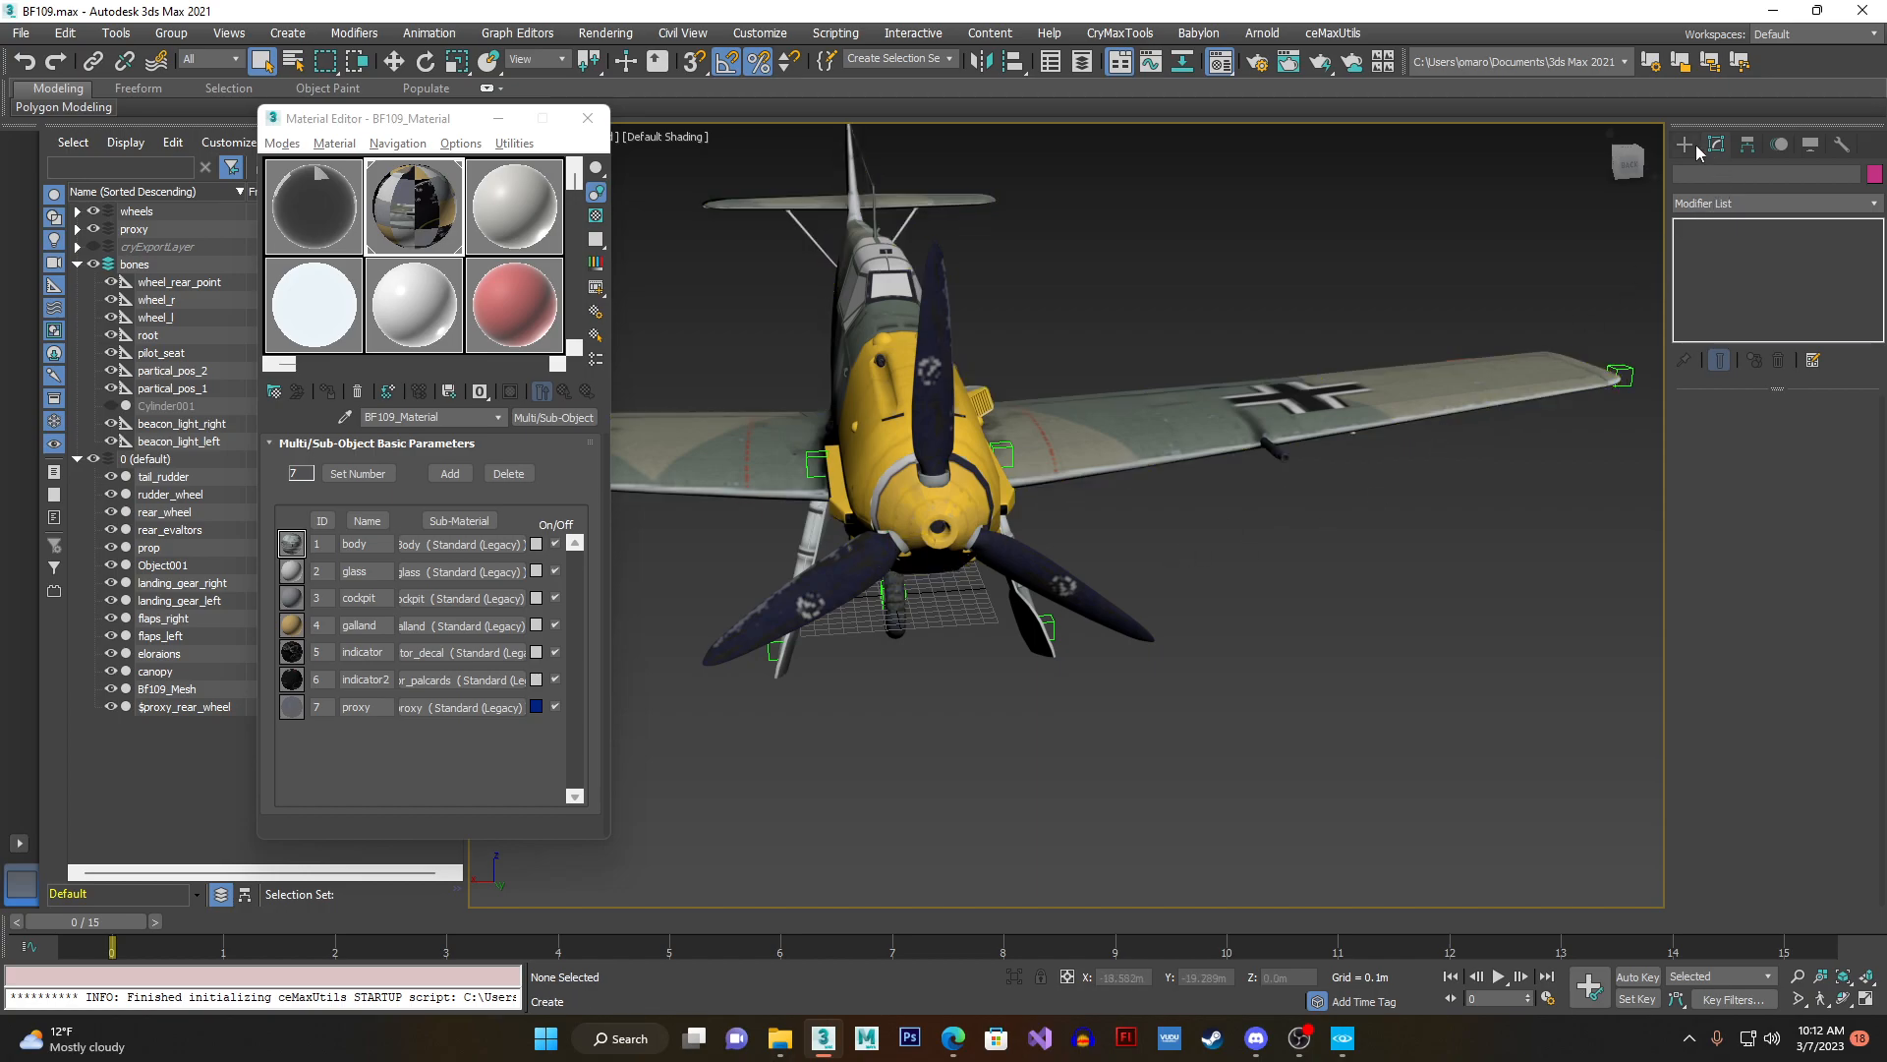
# - Unhide the Cylinder001 disc in front of the propeller and select it
pyautogui.click(929, 485)
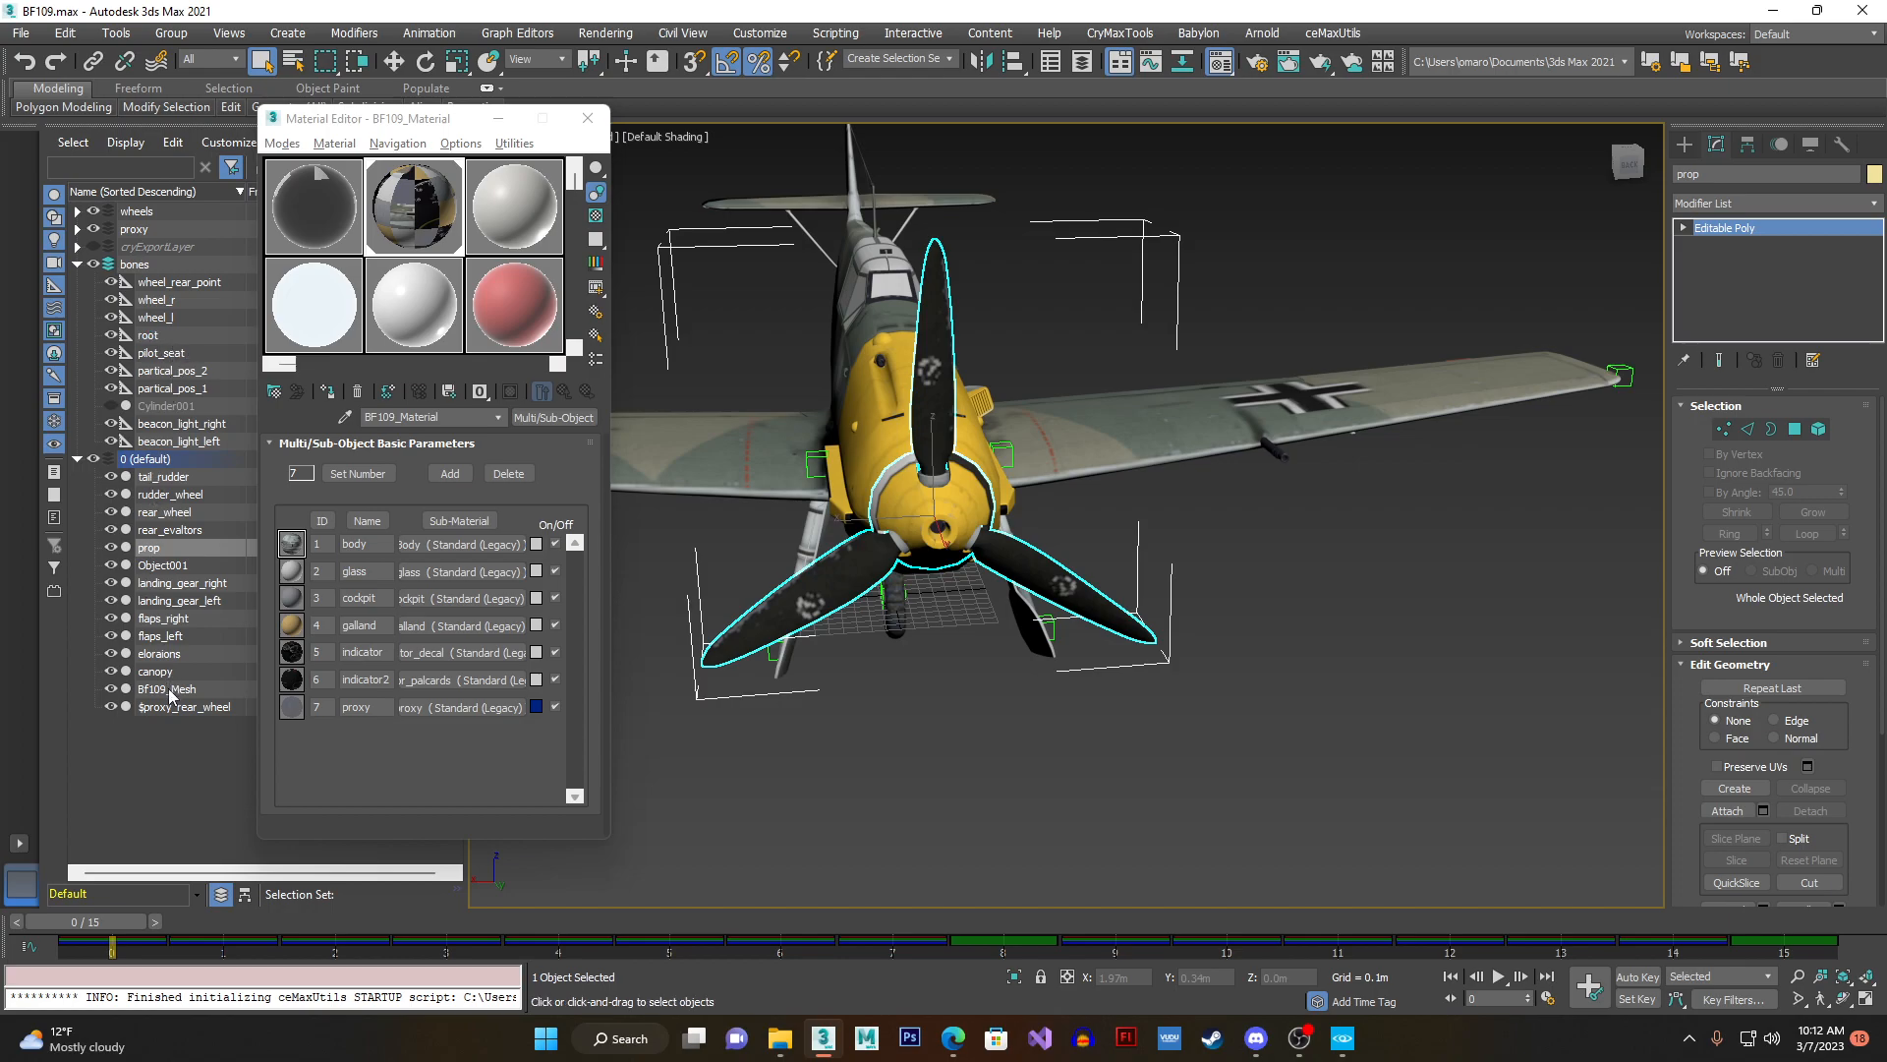
pyautogui.click(116, 406)
pyautogui.click(192, 407)
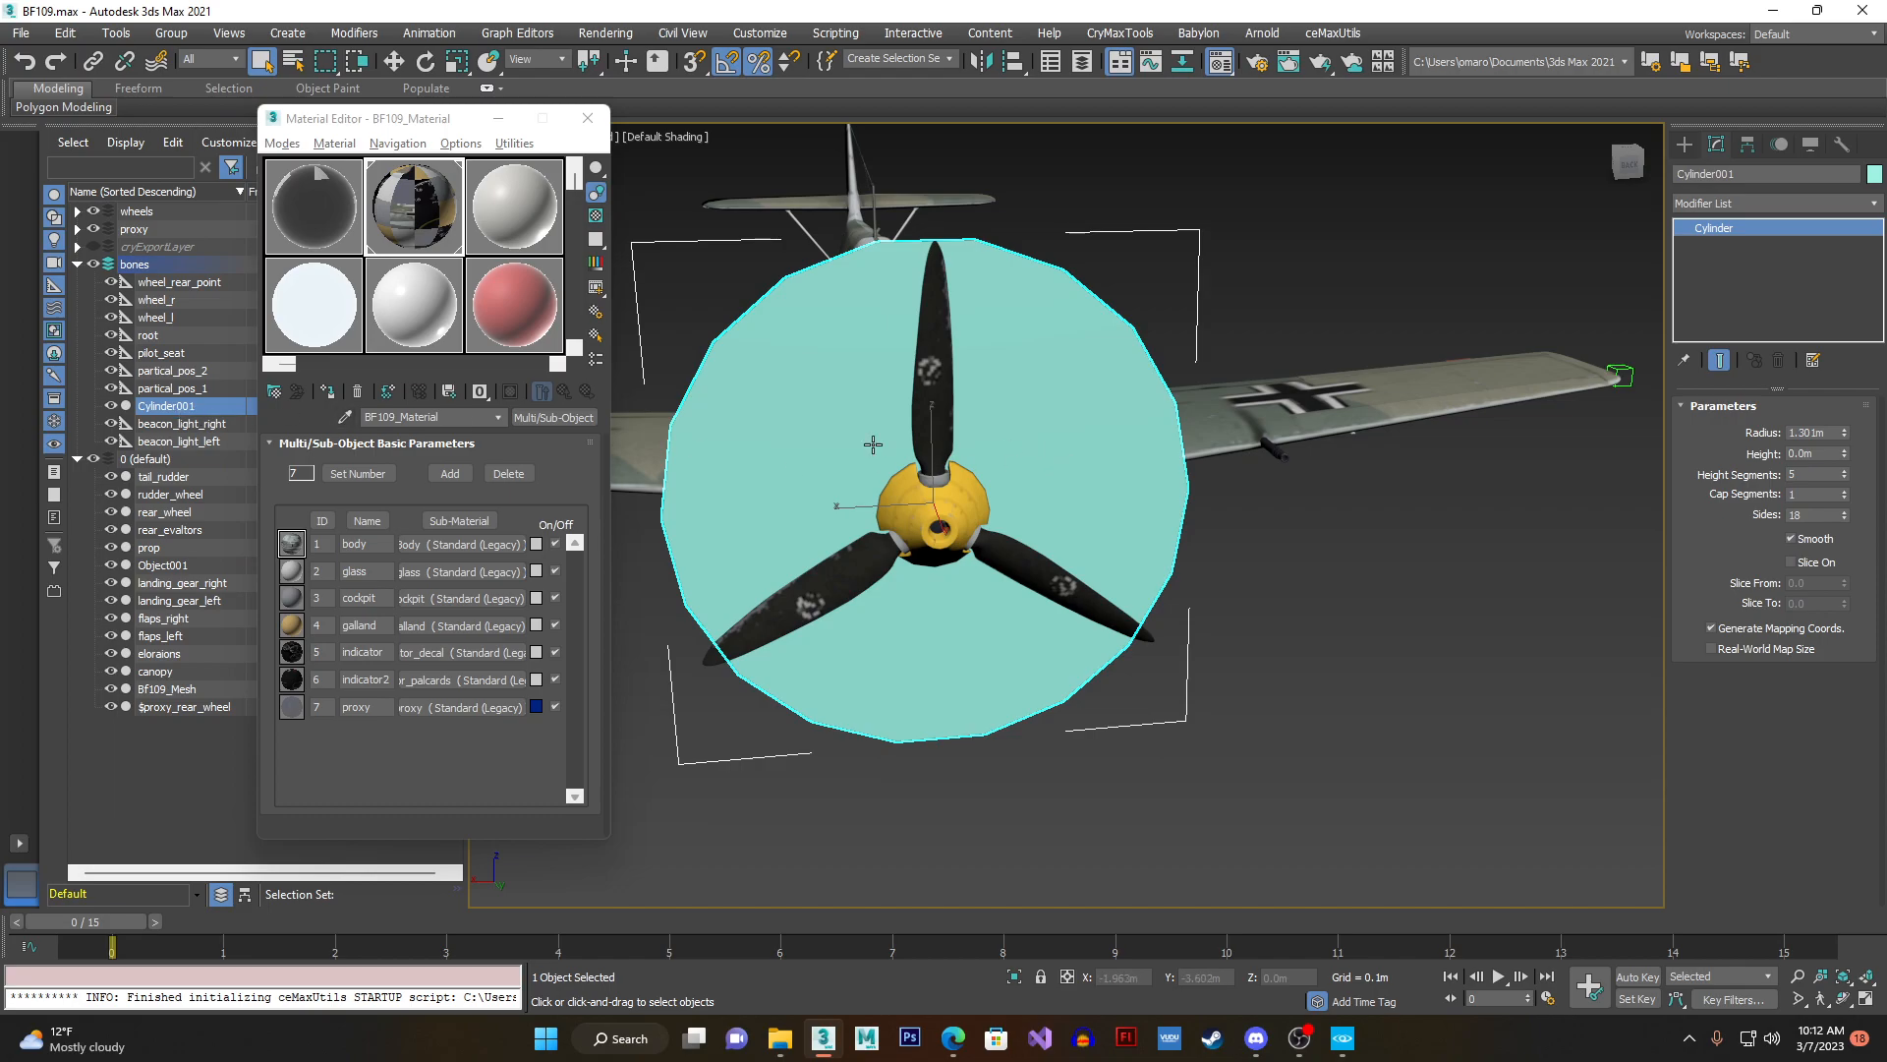
pyautogui.keyDown('alt'); pyautogui.moveTo(974, 588); pyautogui.dragTo(1008, 485, button='middle'); pyautogui.keyUp('alt')
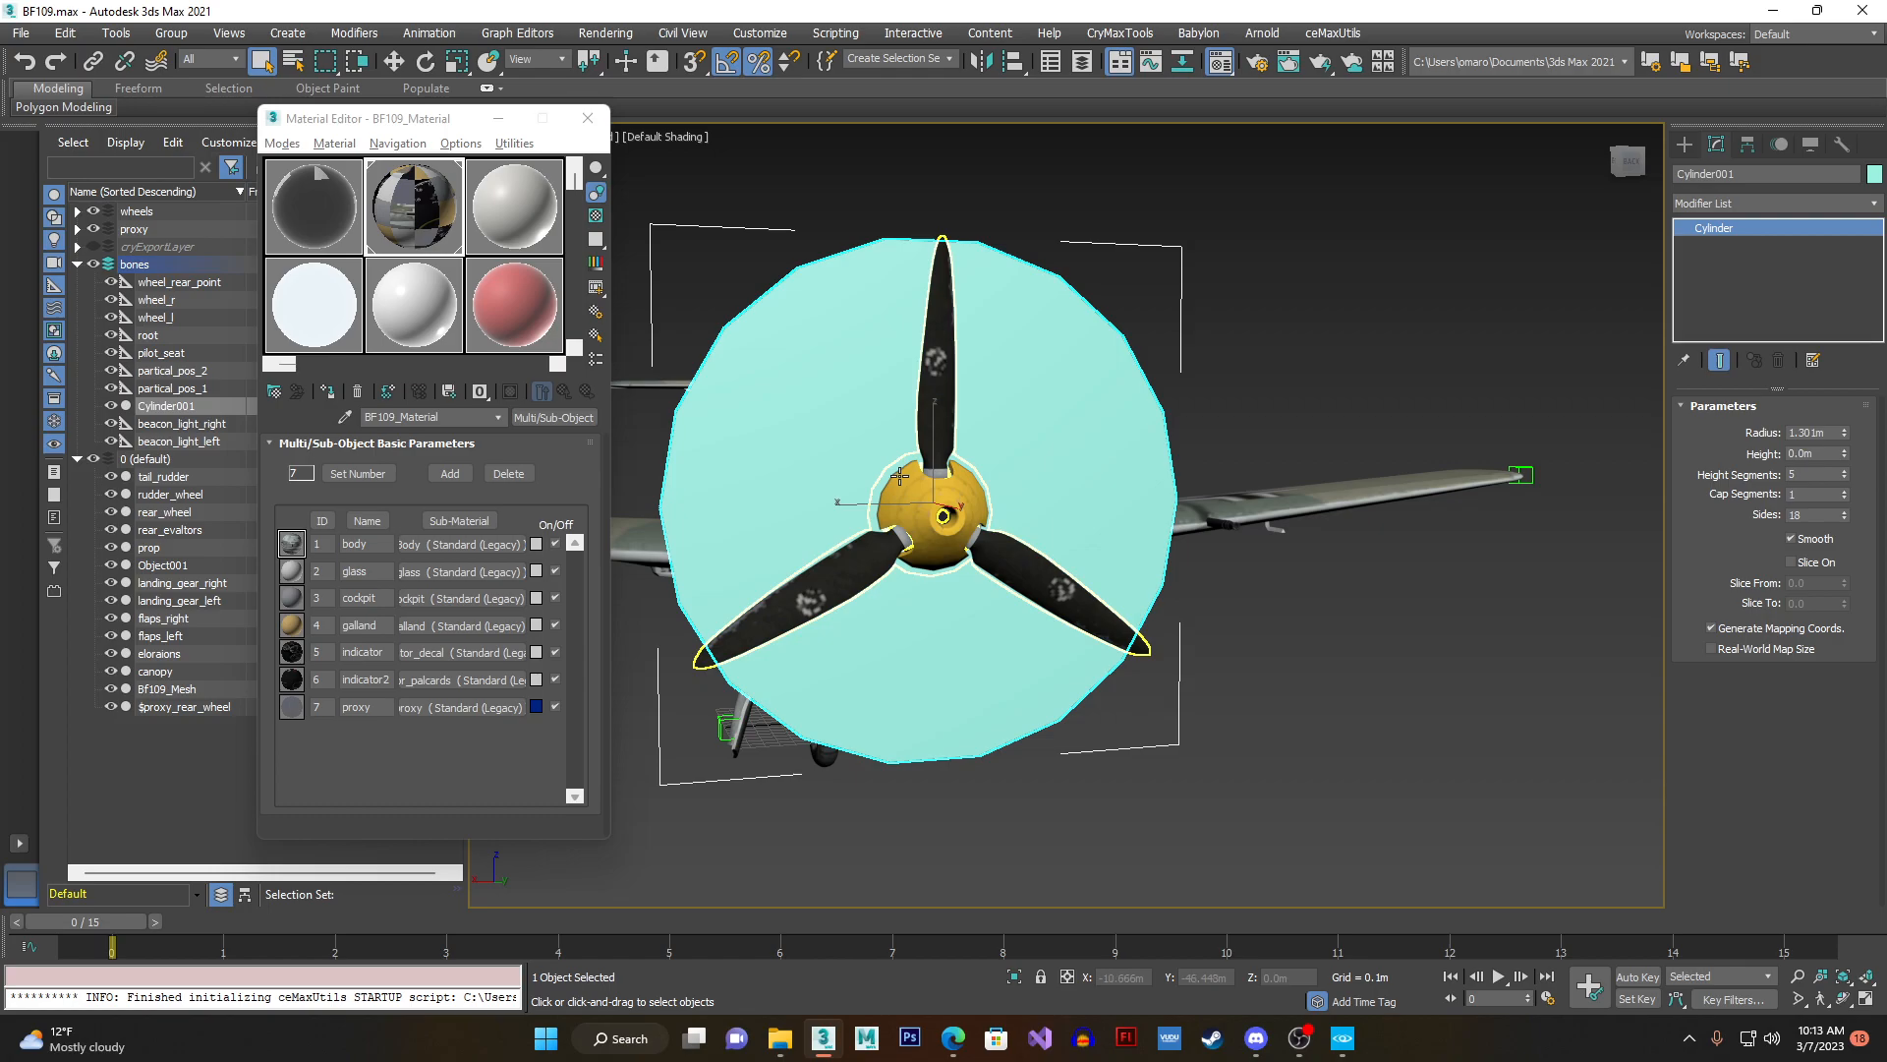
# - Select $proxy_prop and try to attach the Cylinder001 disc to it
pyautogui.click(946, 378)
pyautogui.click(1713, 749)
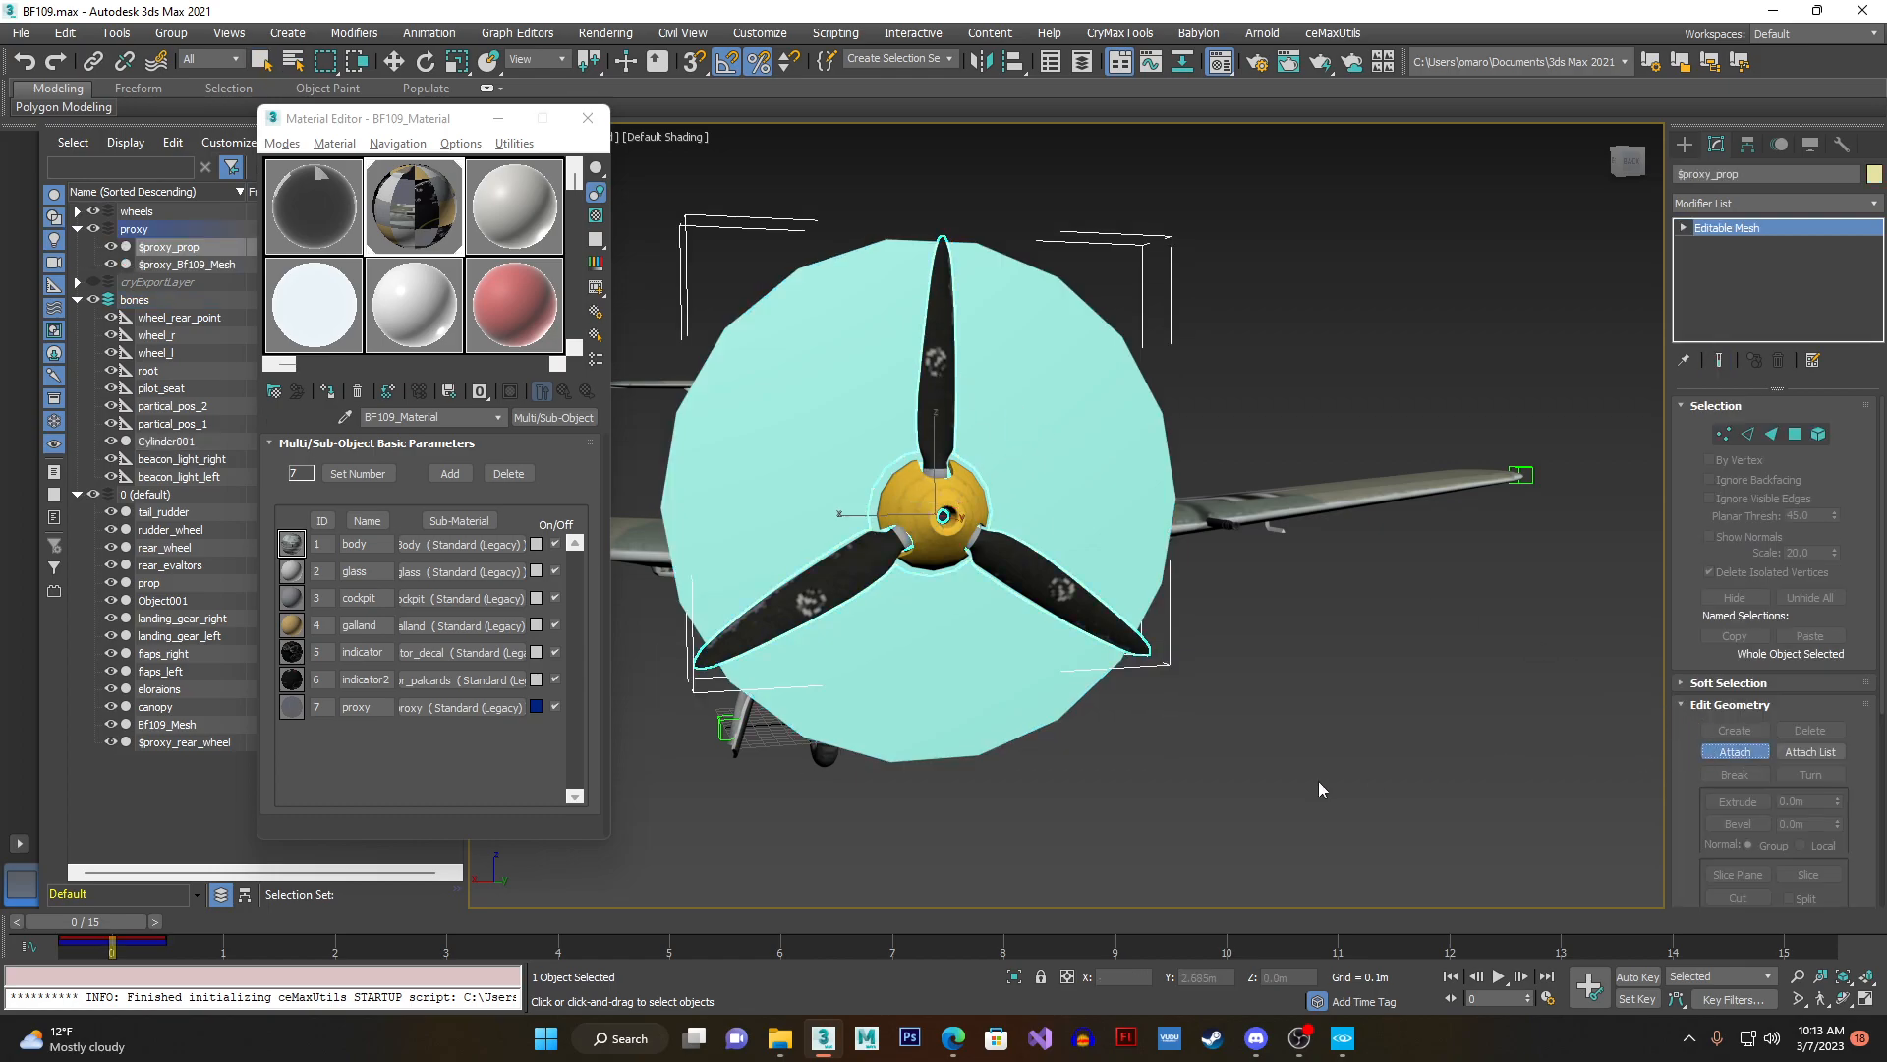
pyautogui.click(1028, 700)
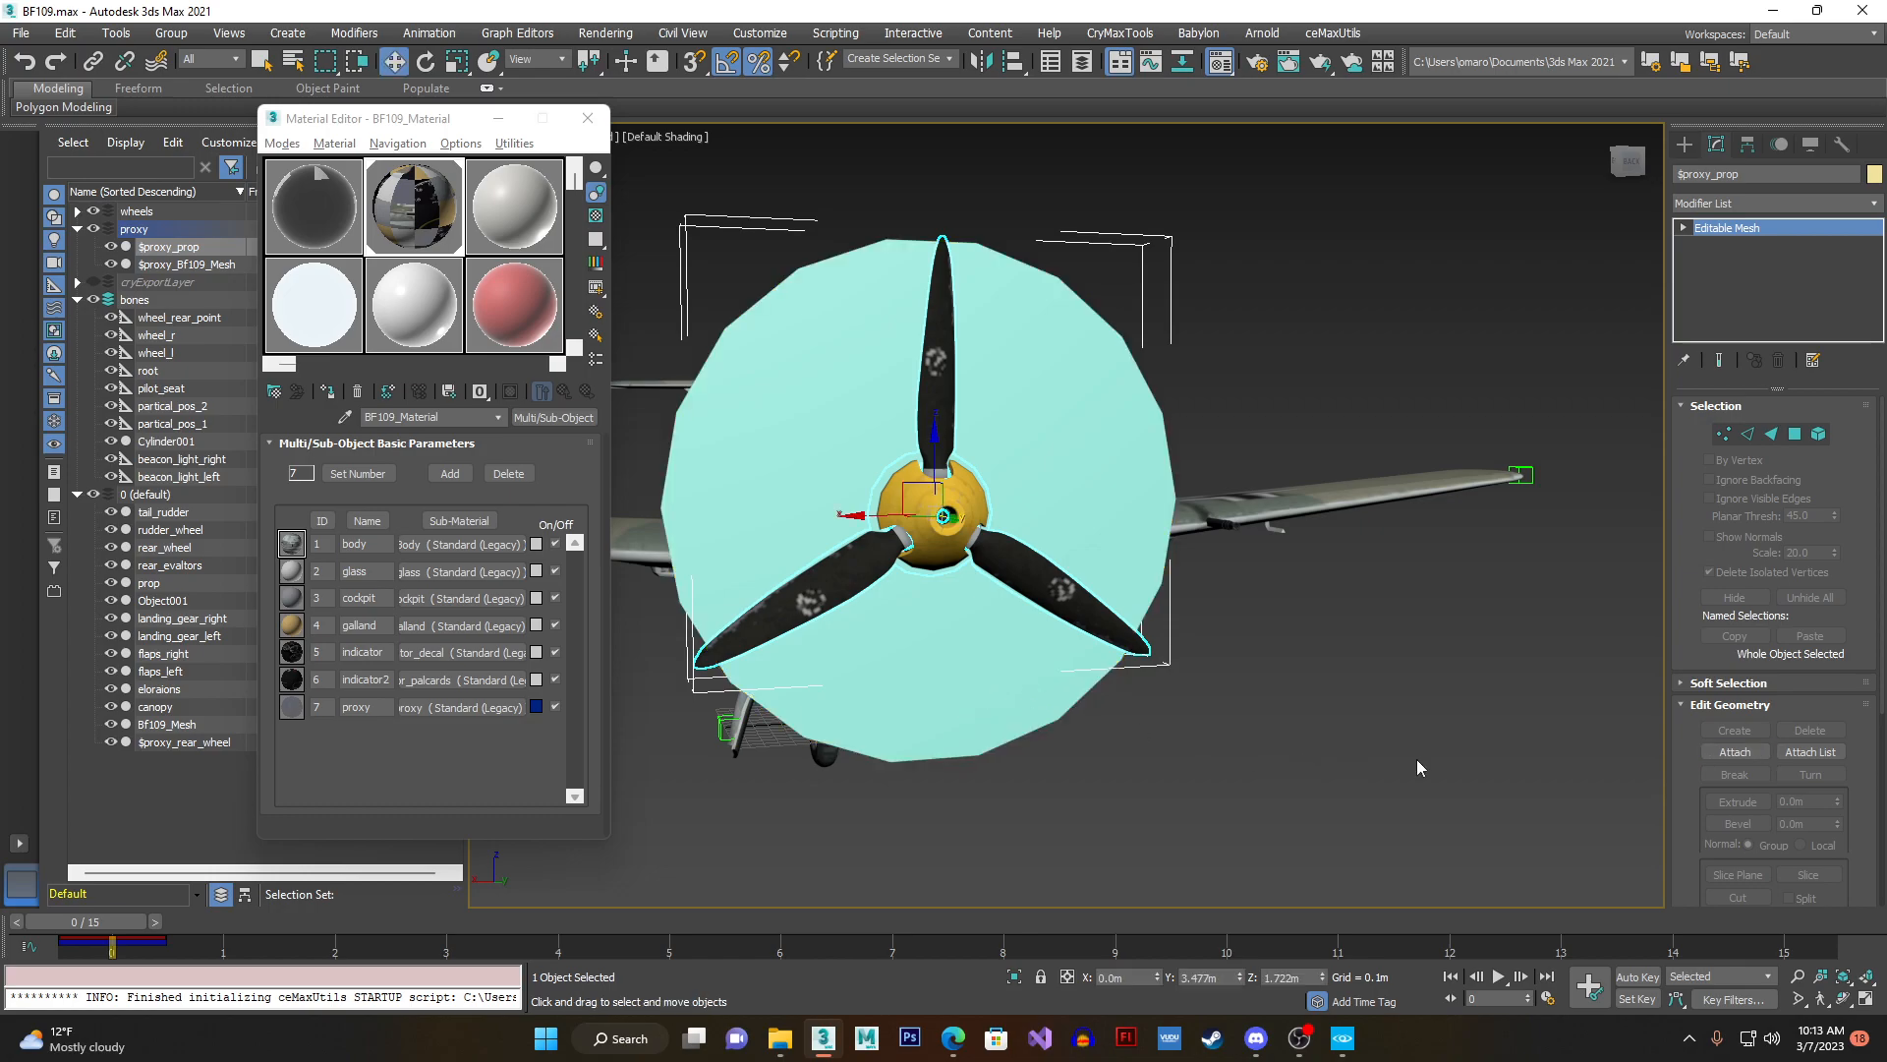
# - End the attach operation, then select the Cylinder001 disc in front of the propeller and hide it
pyautogui.rightClick(1480, 638)
pyautogui.click(1135, 521)
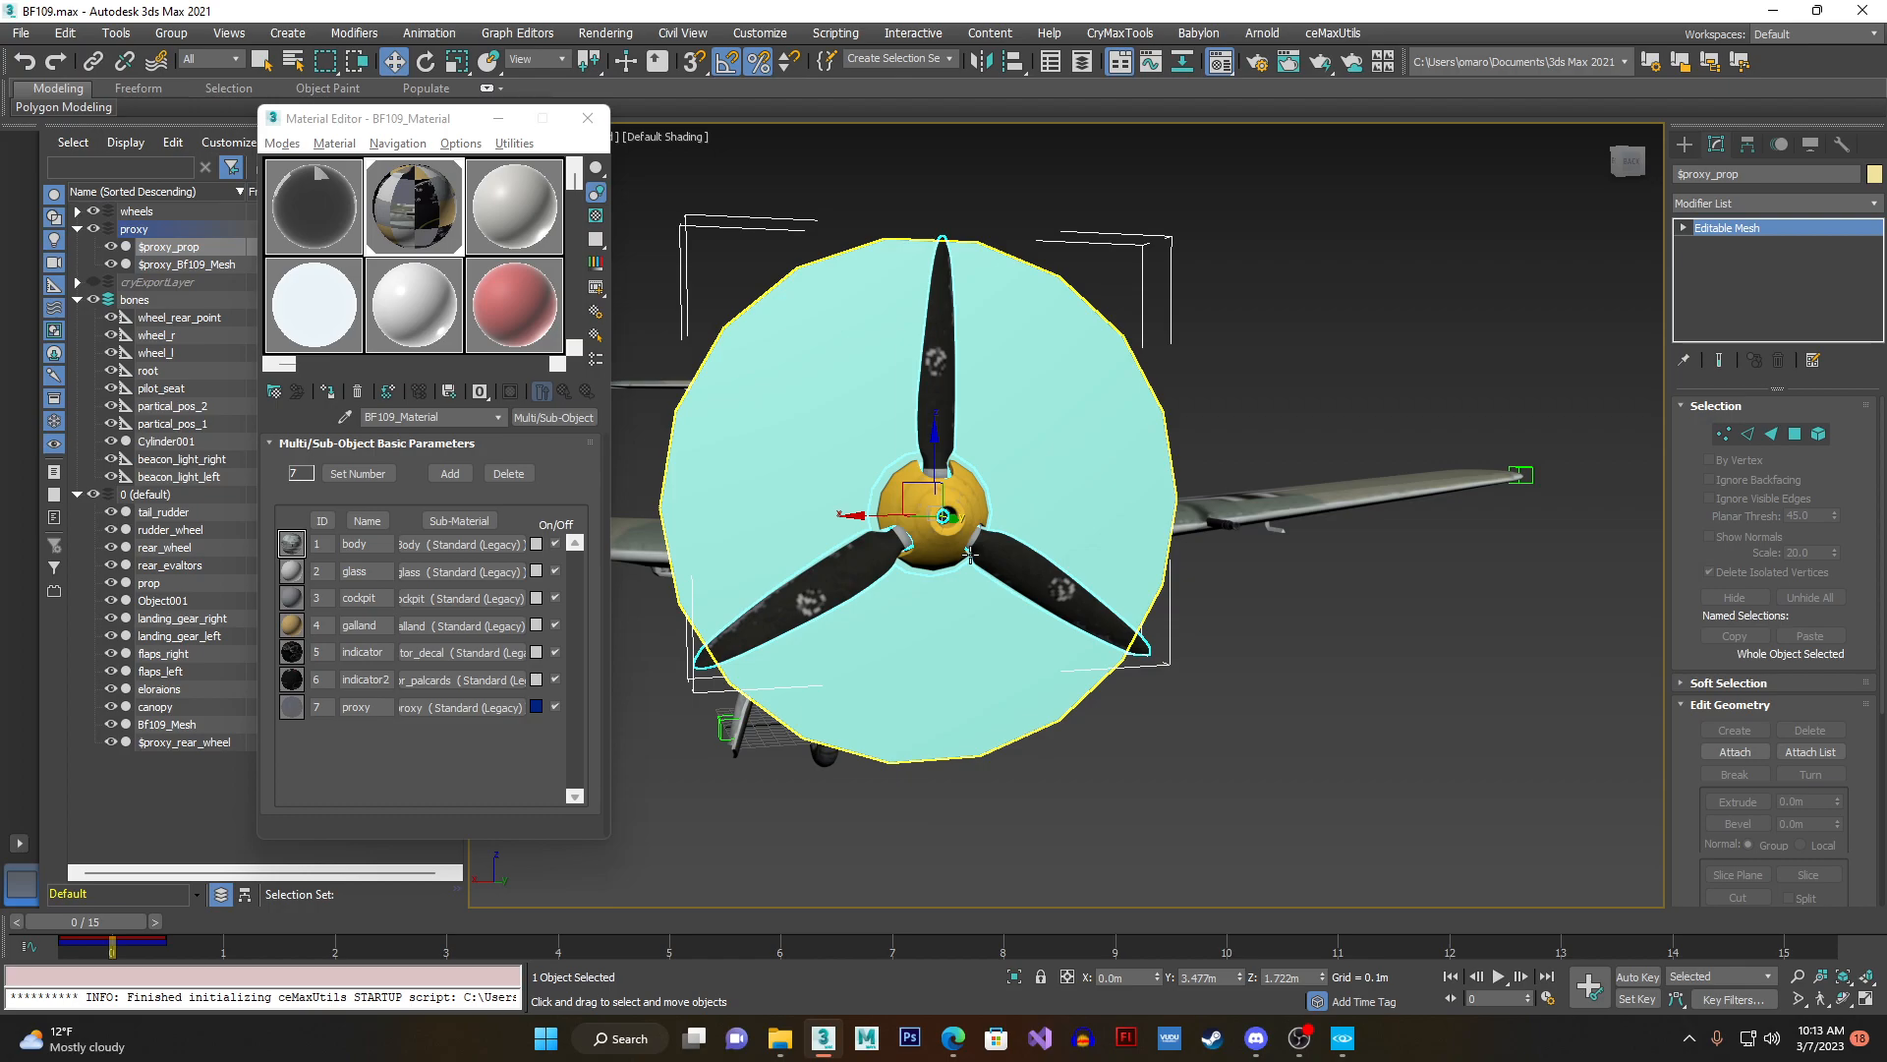
pyautogui.click(980, 641)
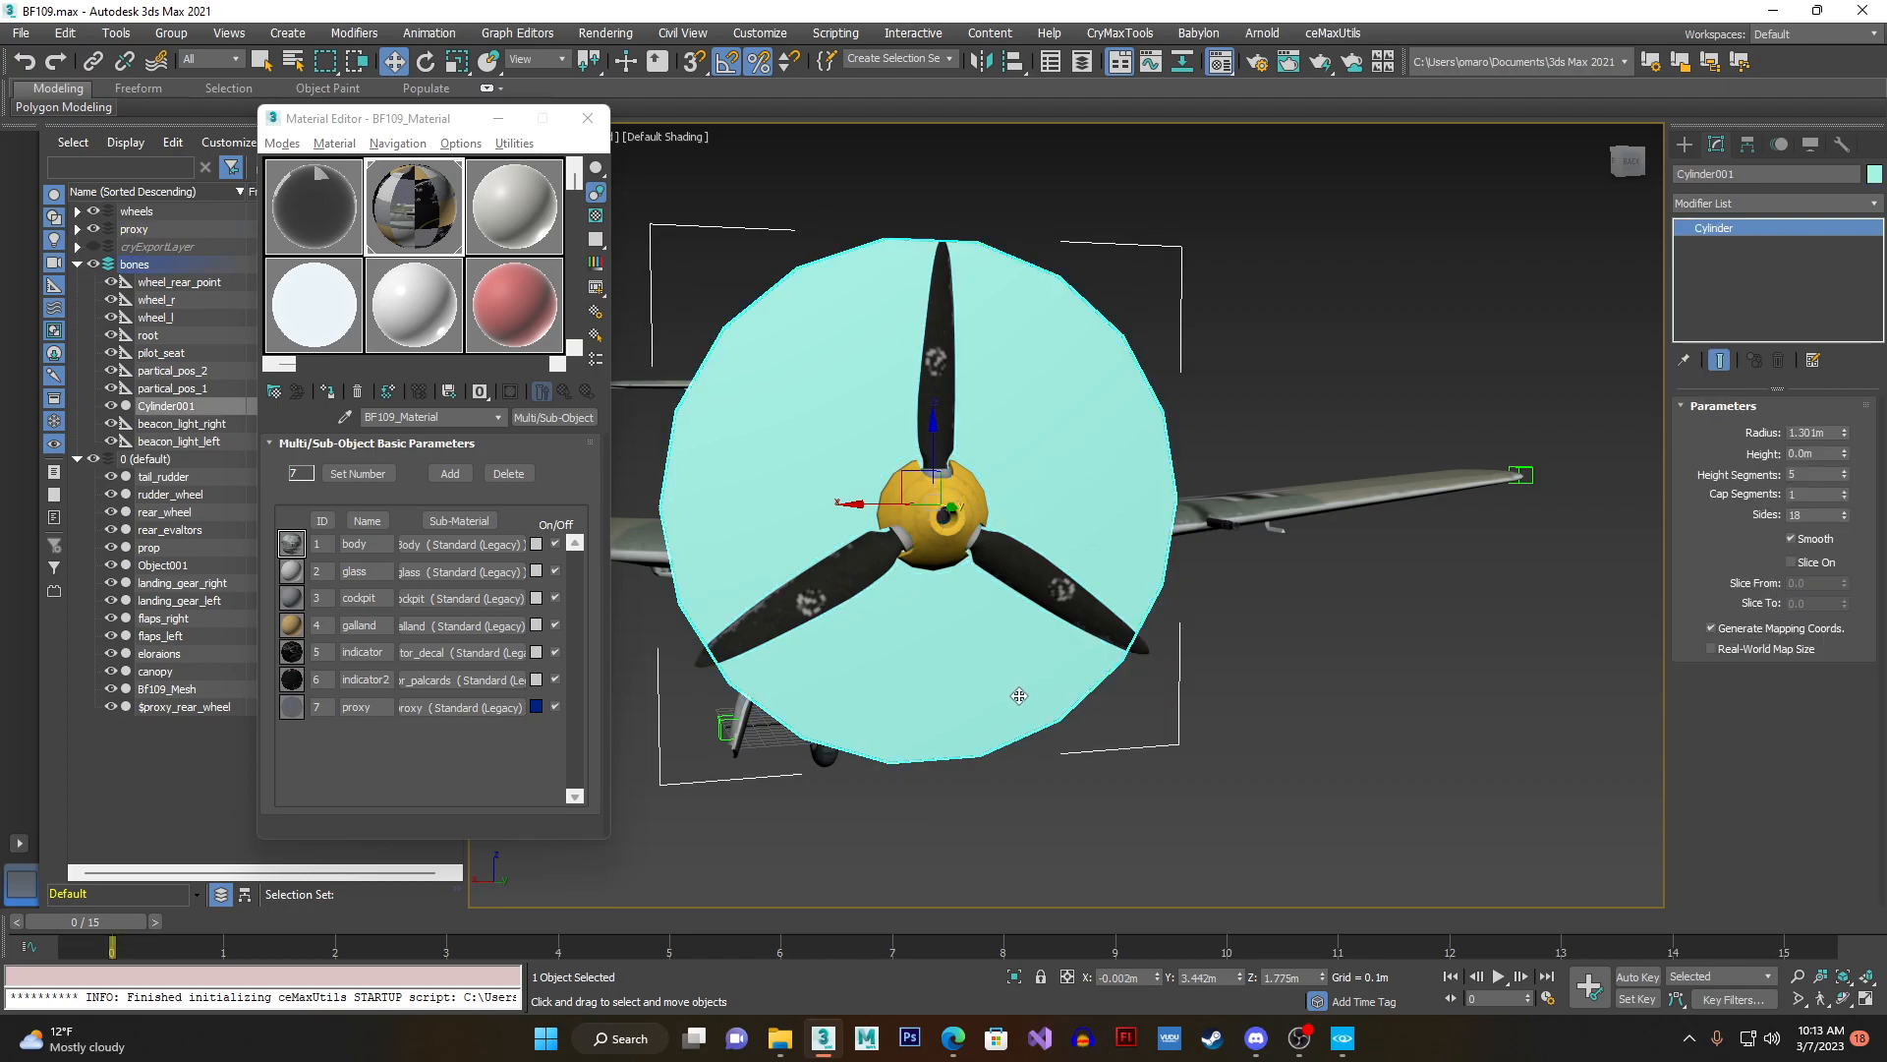
pyautogui.click(1158, 824)
pyautogui.click(1026, 729)
pyautogui.click(111, 405)
pyautogui.keyDown('alt'); pyautogui.moveTo(1031, 525); pyautogui.dragTo(1038, 501, button='middle'); pyautogui.keyUp('alt')
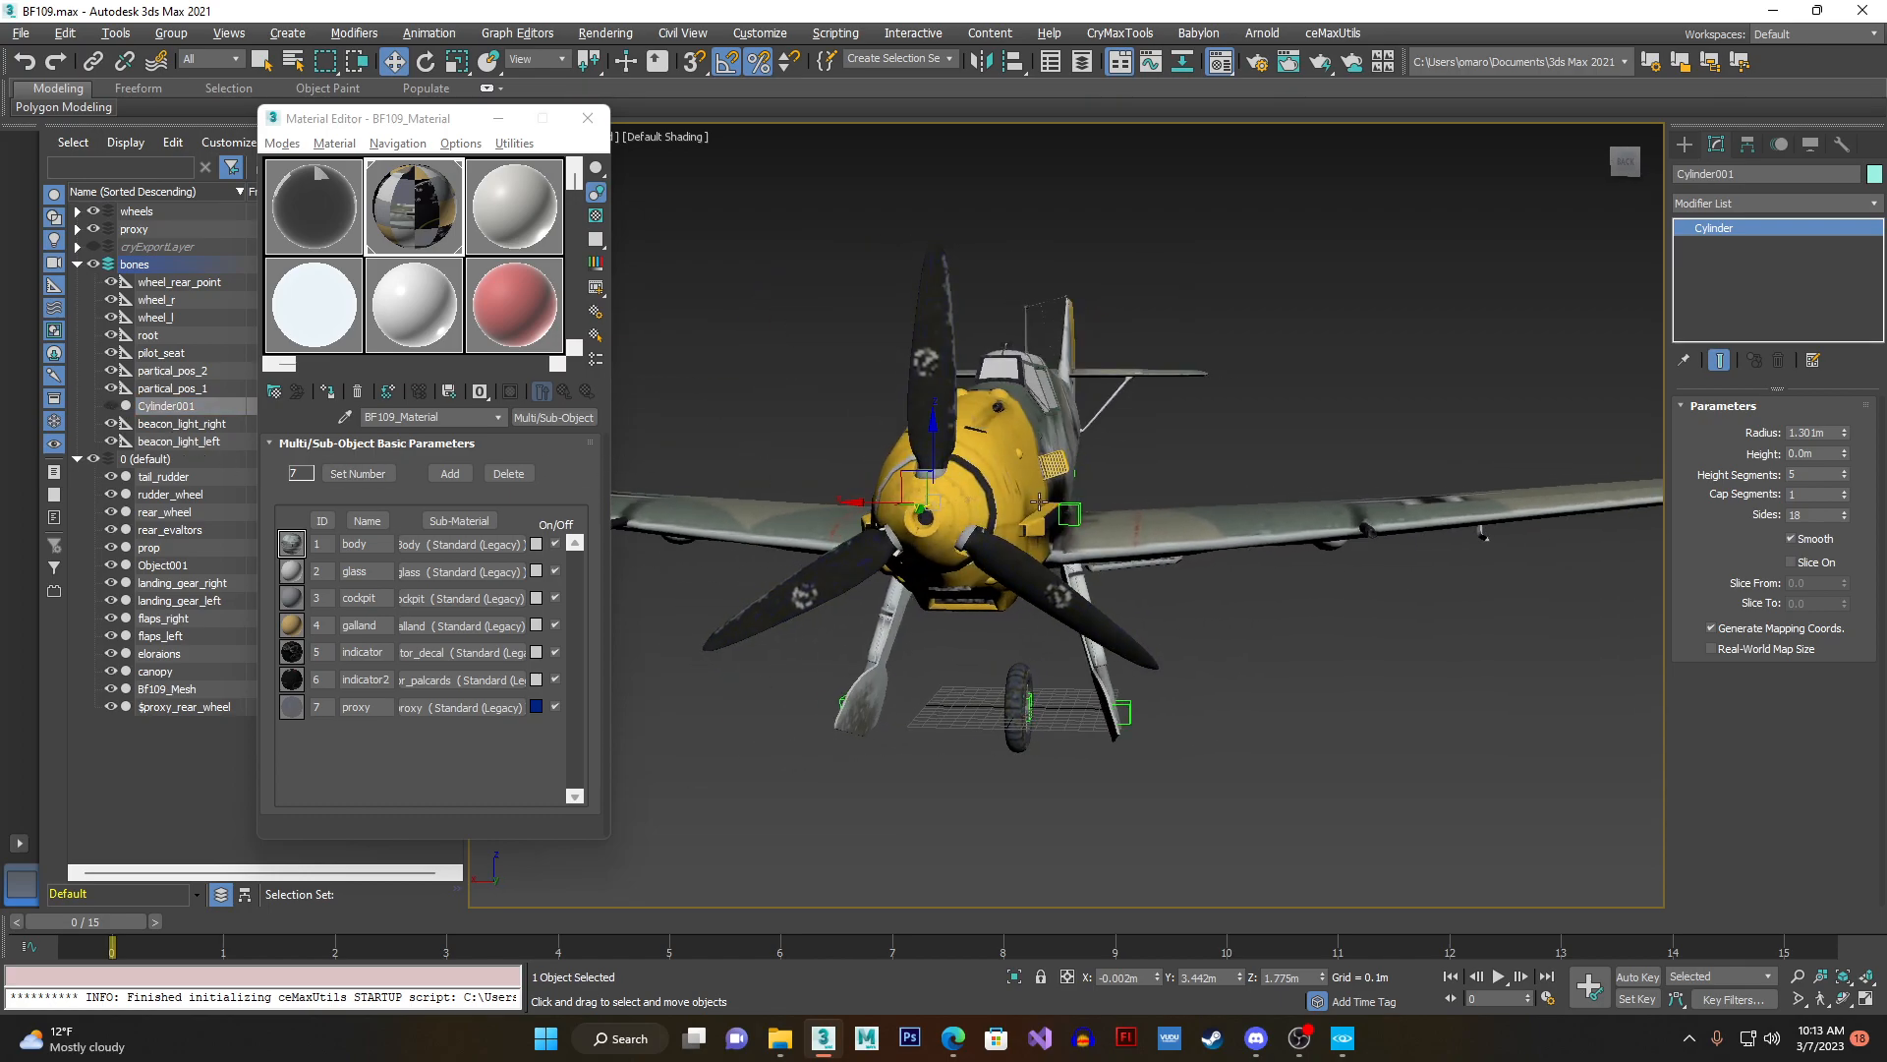
# - Select $proxy_prop on the nose and view the aircraft at an angle from the front
pyautogui.click(930, 344)
pyautogui.keyDown('alt'); pyautogui.moveTo(930, 344); pyautogui.dragTo(804, 742, button='middle'); pyautogui.keyUp('alt')
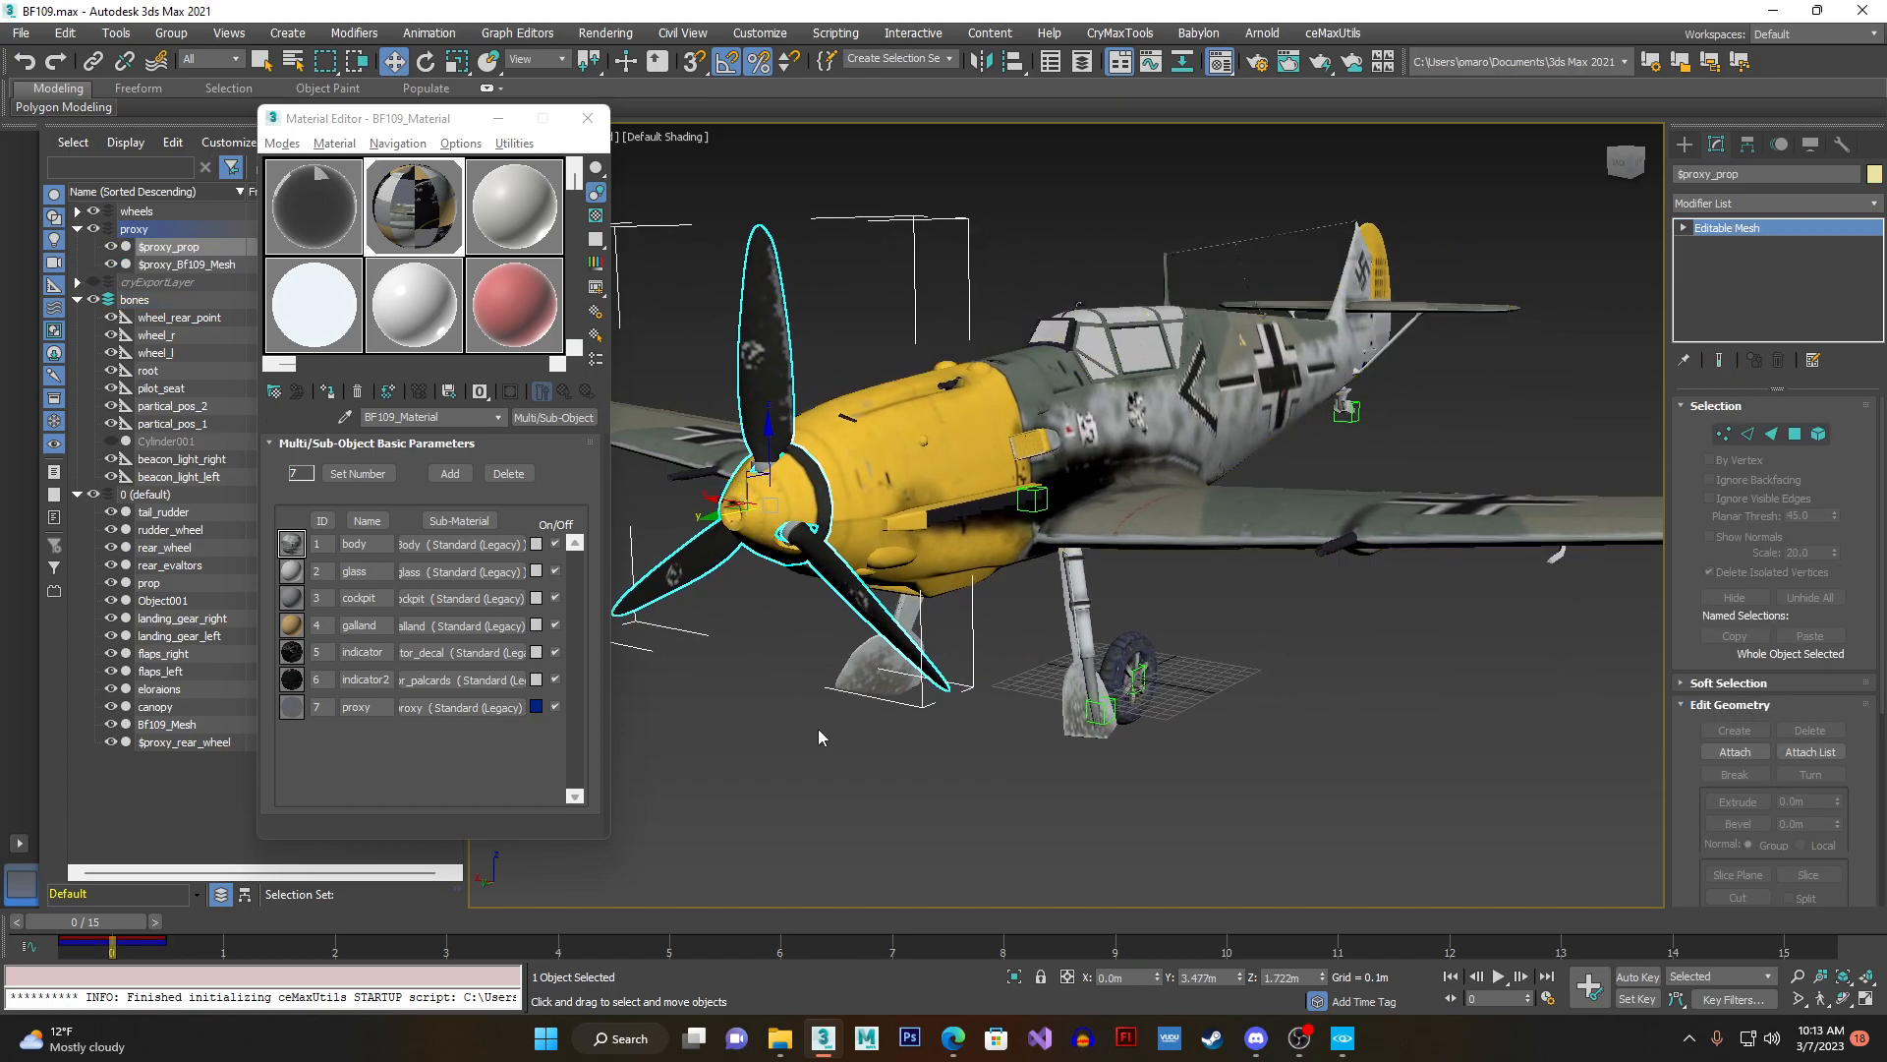
pyautogui.click(780, 1038)
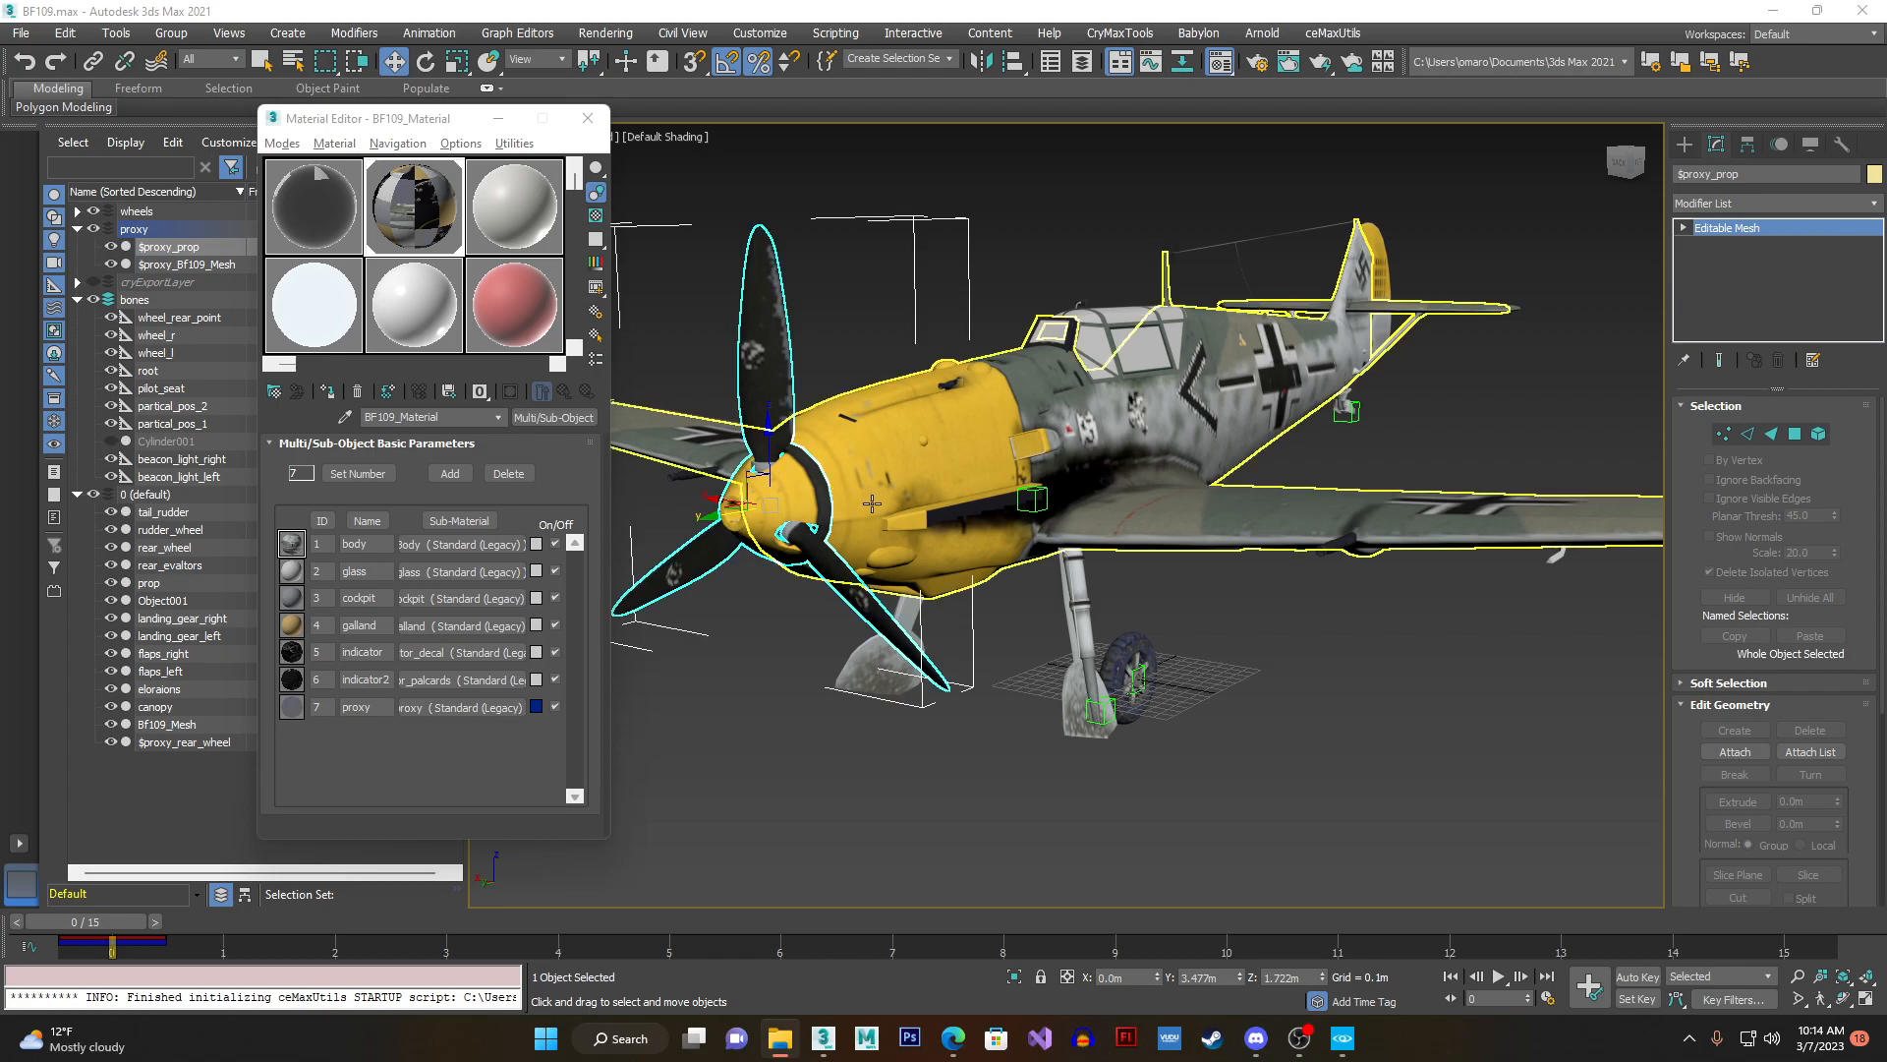
# - Select the root helper and examine the objects linked beneath it in Schematic View 1
pyautogui.click(1133, 687)
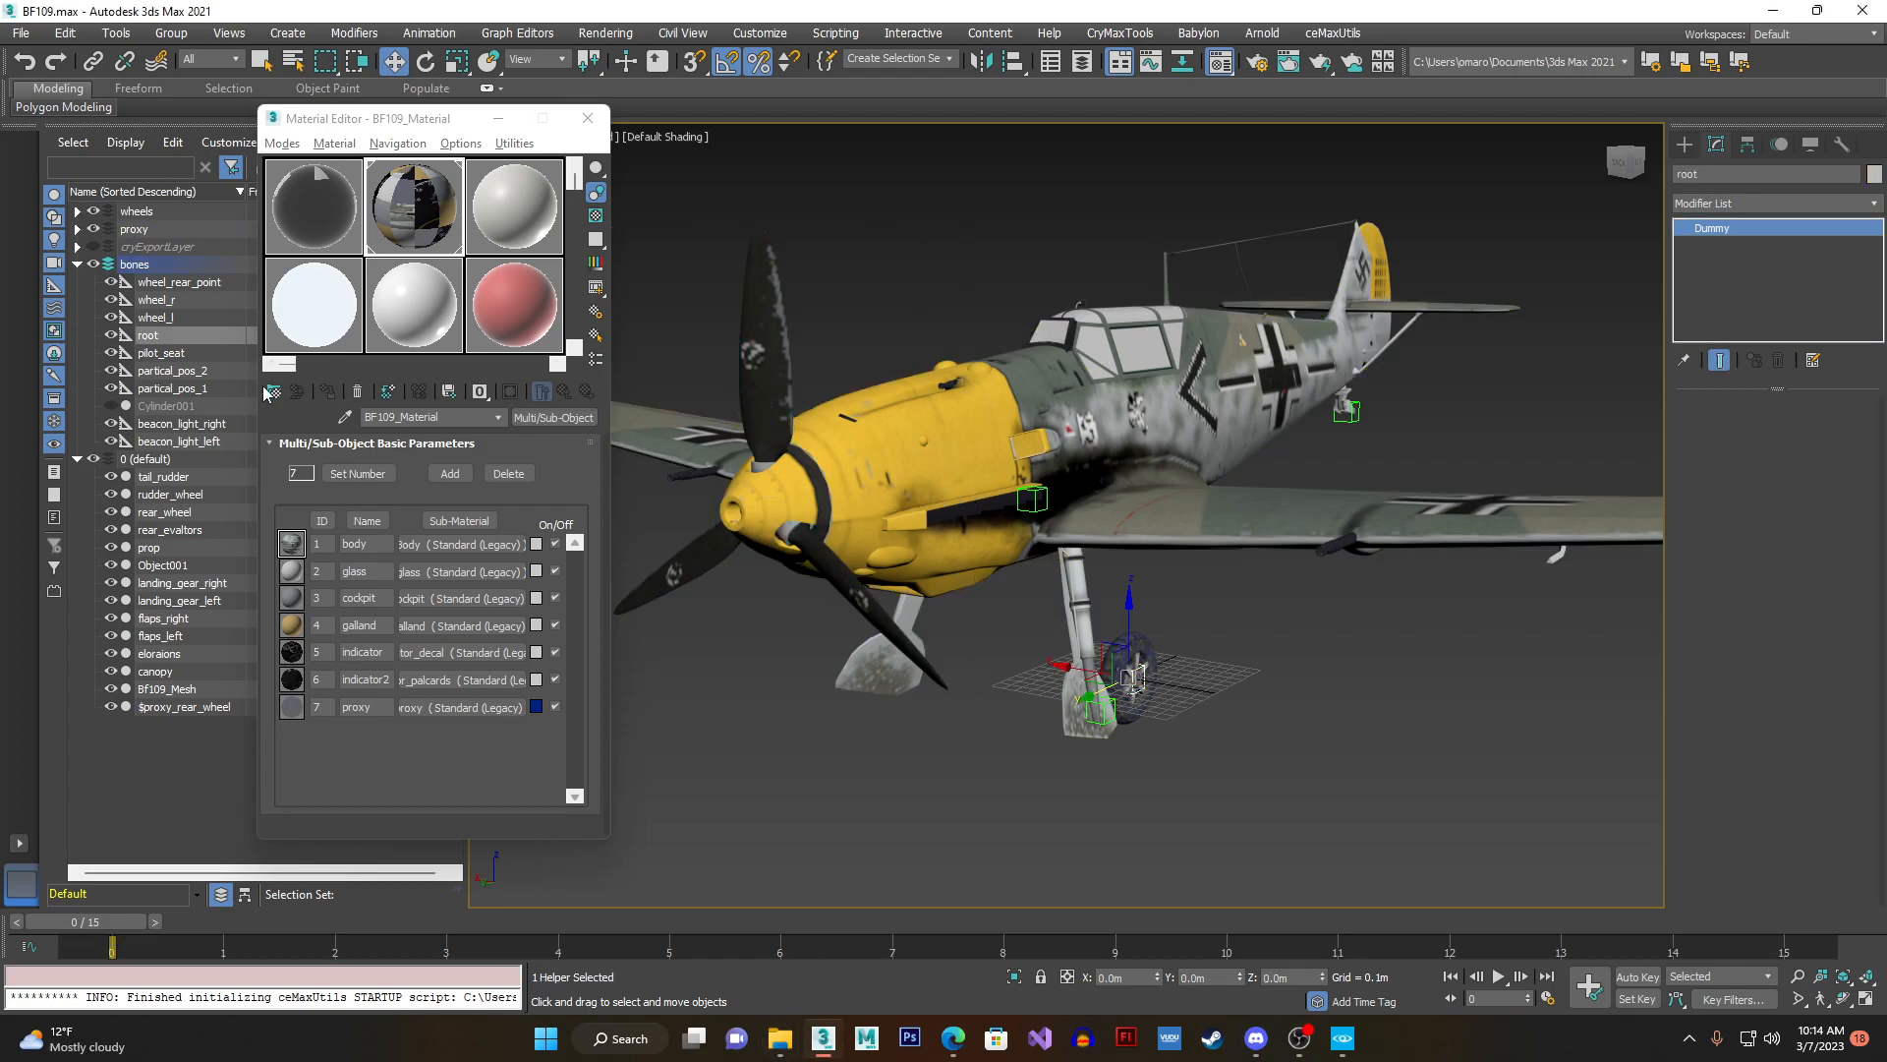
pyautogui.click(604, 32)
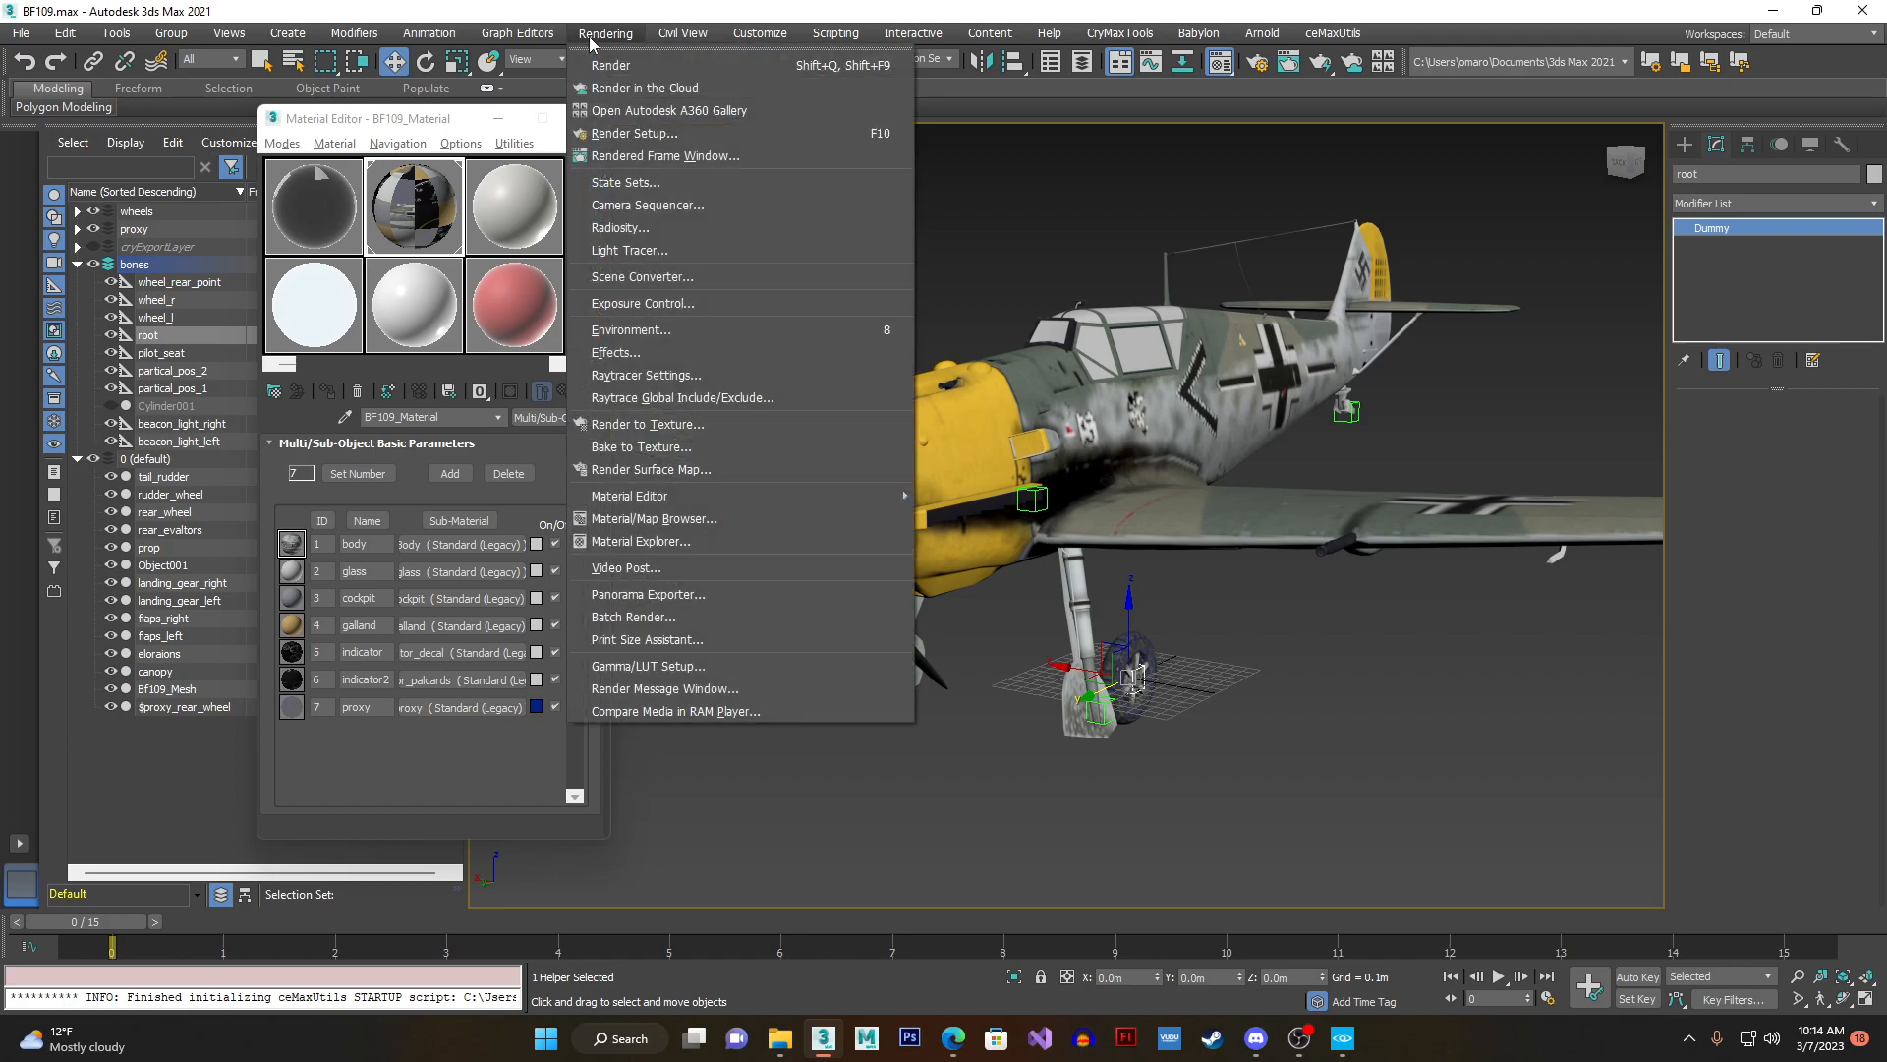
pyautogui.moveTo(602, 234)
pyautogui.click(792, 228)
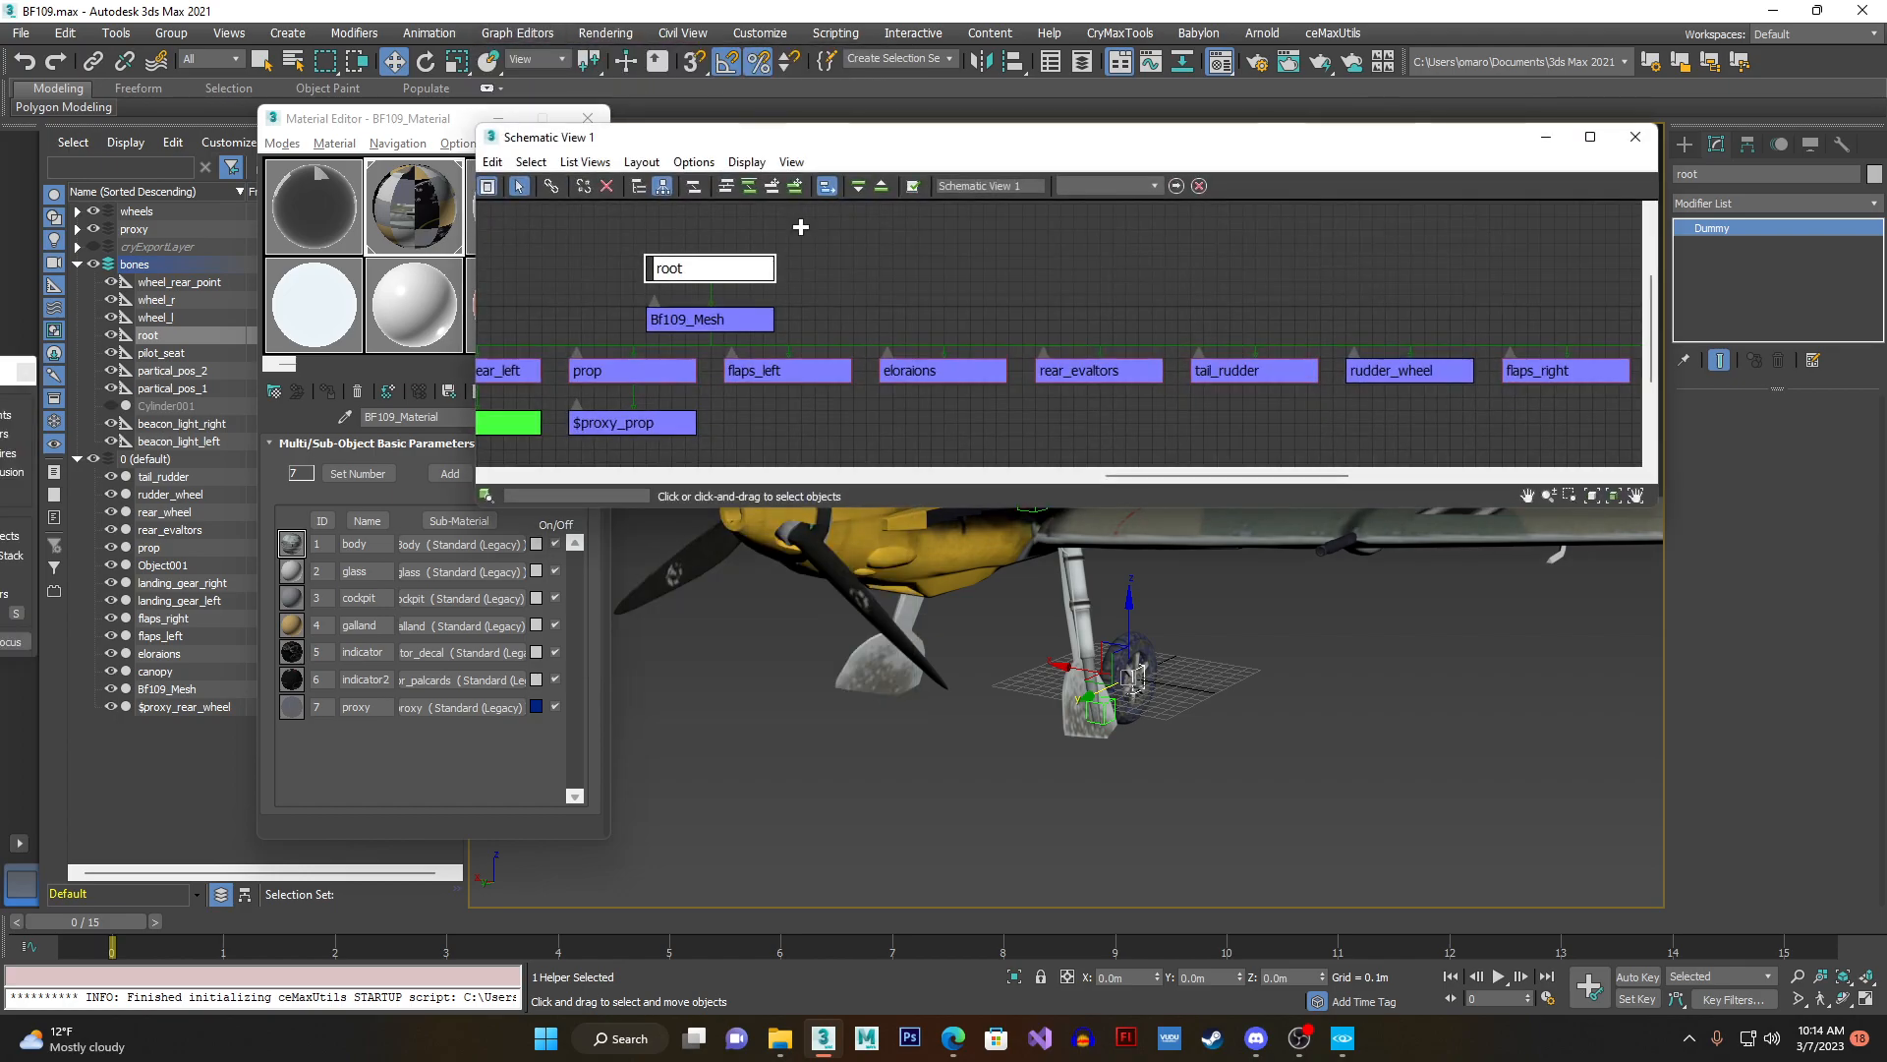
pyautogui.scroll(-3, 974, 295)
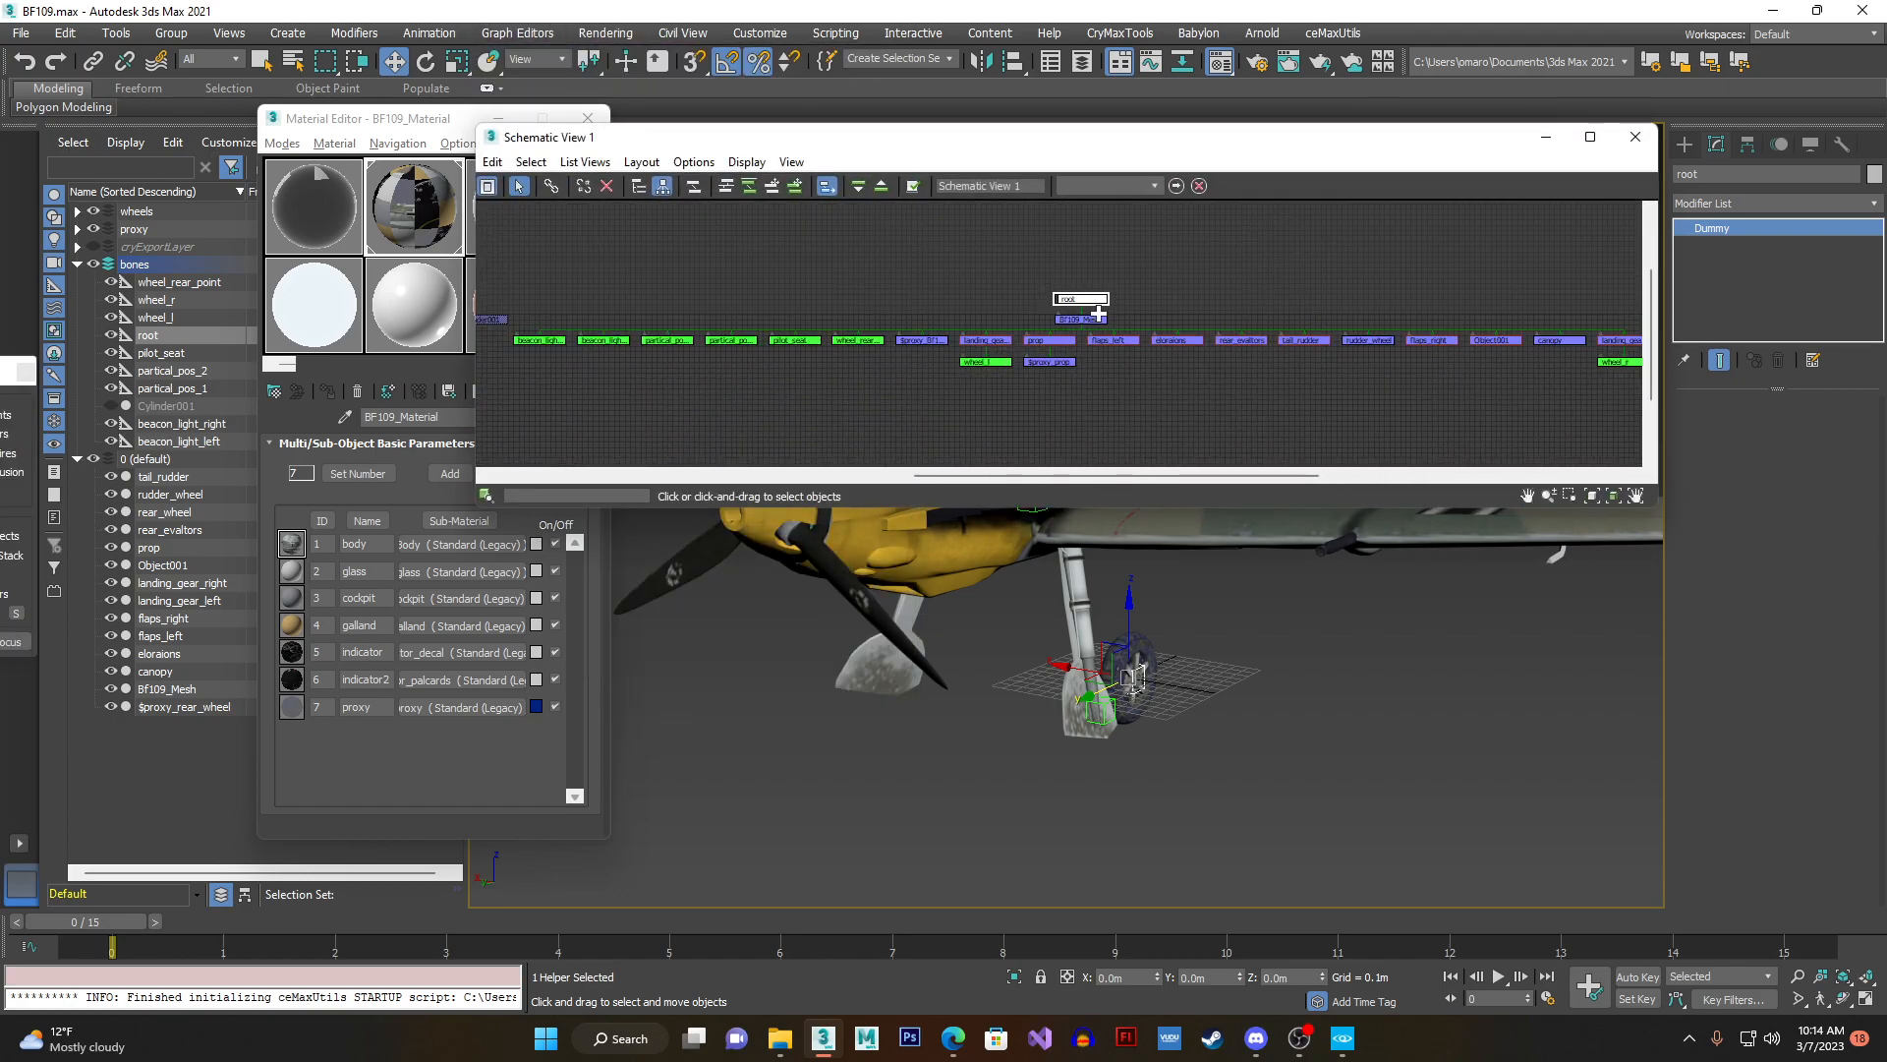
pyautogui.moveTo(1010, 310); pyautogui.dragTo(815, 312)
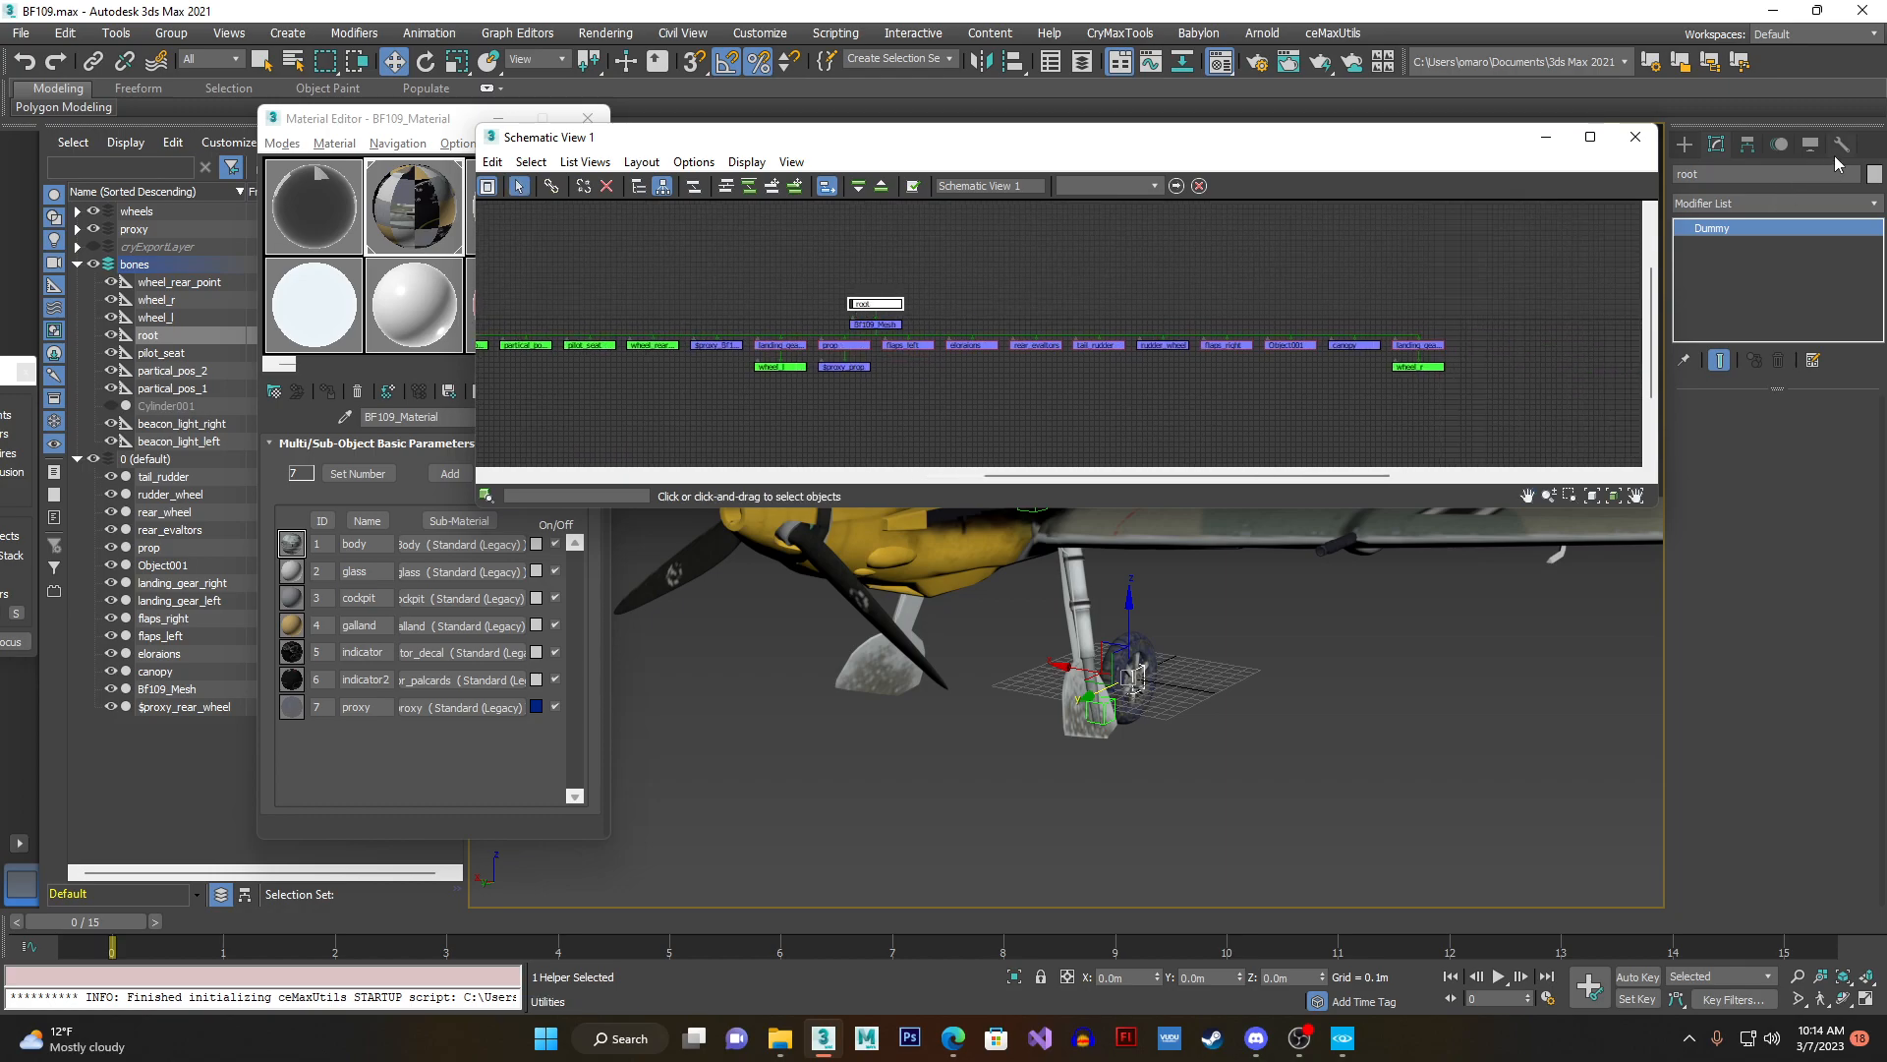
# - Replace the CRYENGINE Exporter's geometry list with the root helper and set the export format to Animated Geometry (*.cga)
pyautogui.click(1840, 146)
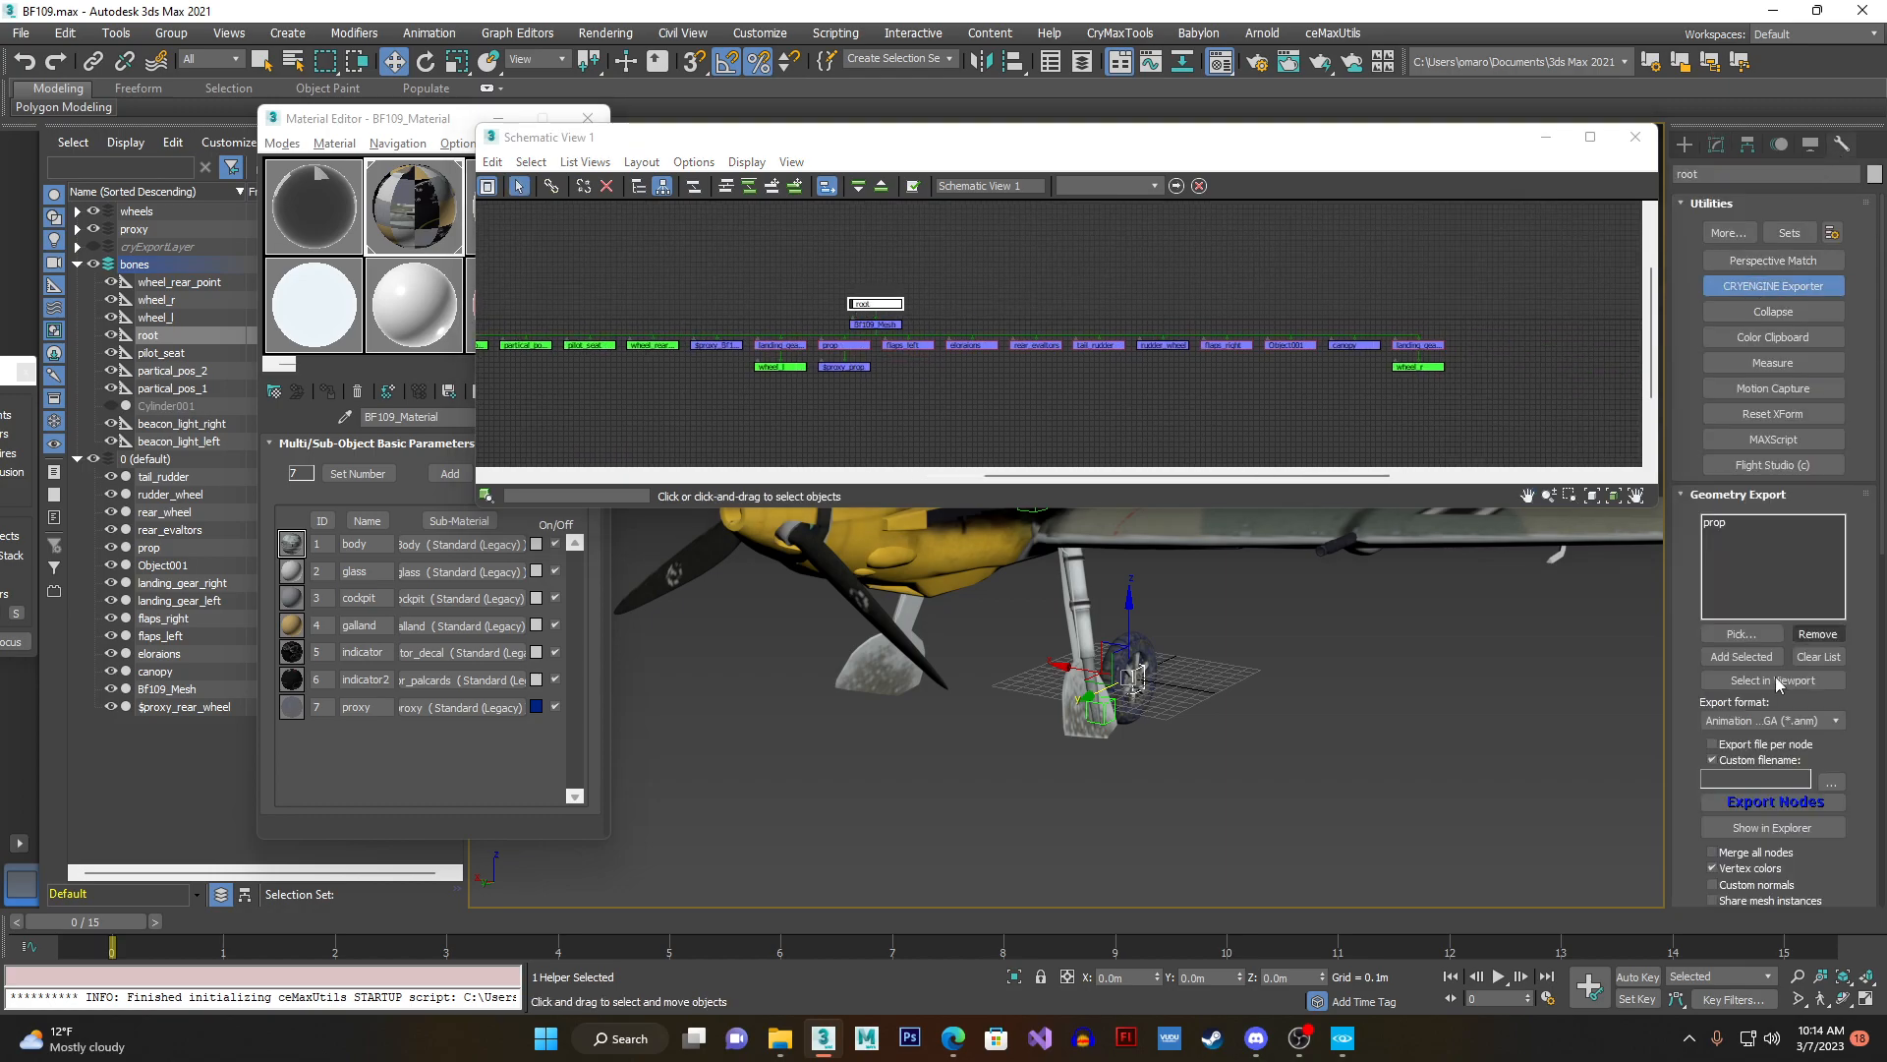
pyautogui.click(1818, 657)
pyautogui.click(1748, 655)
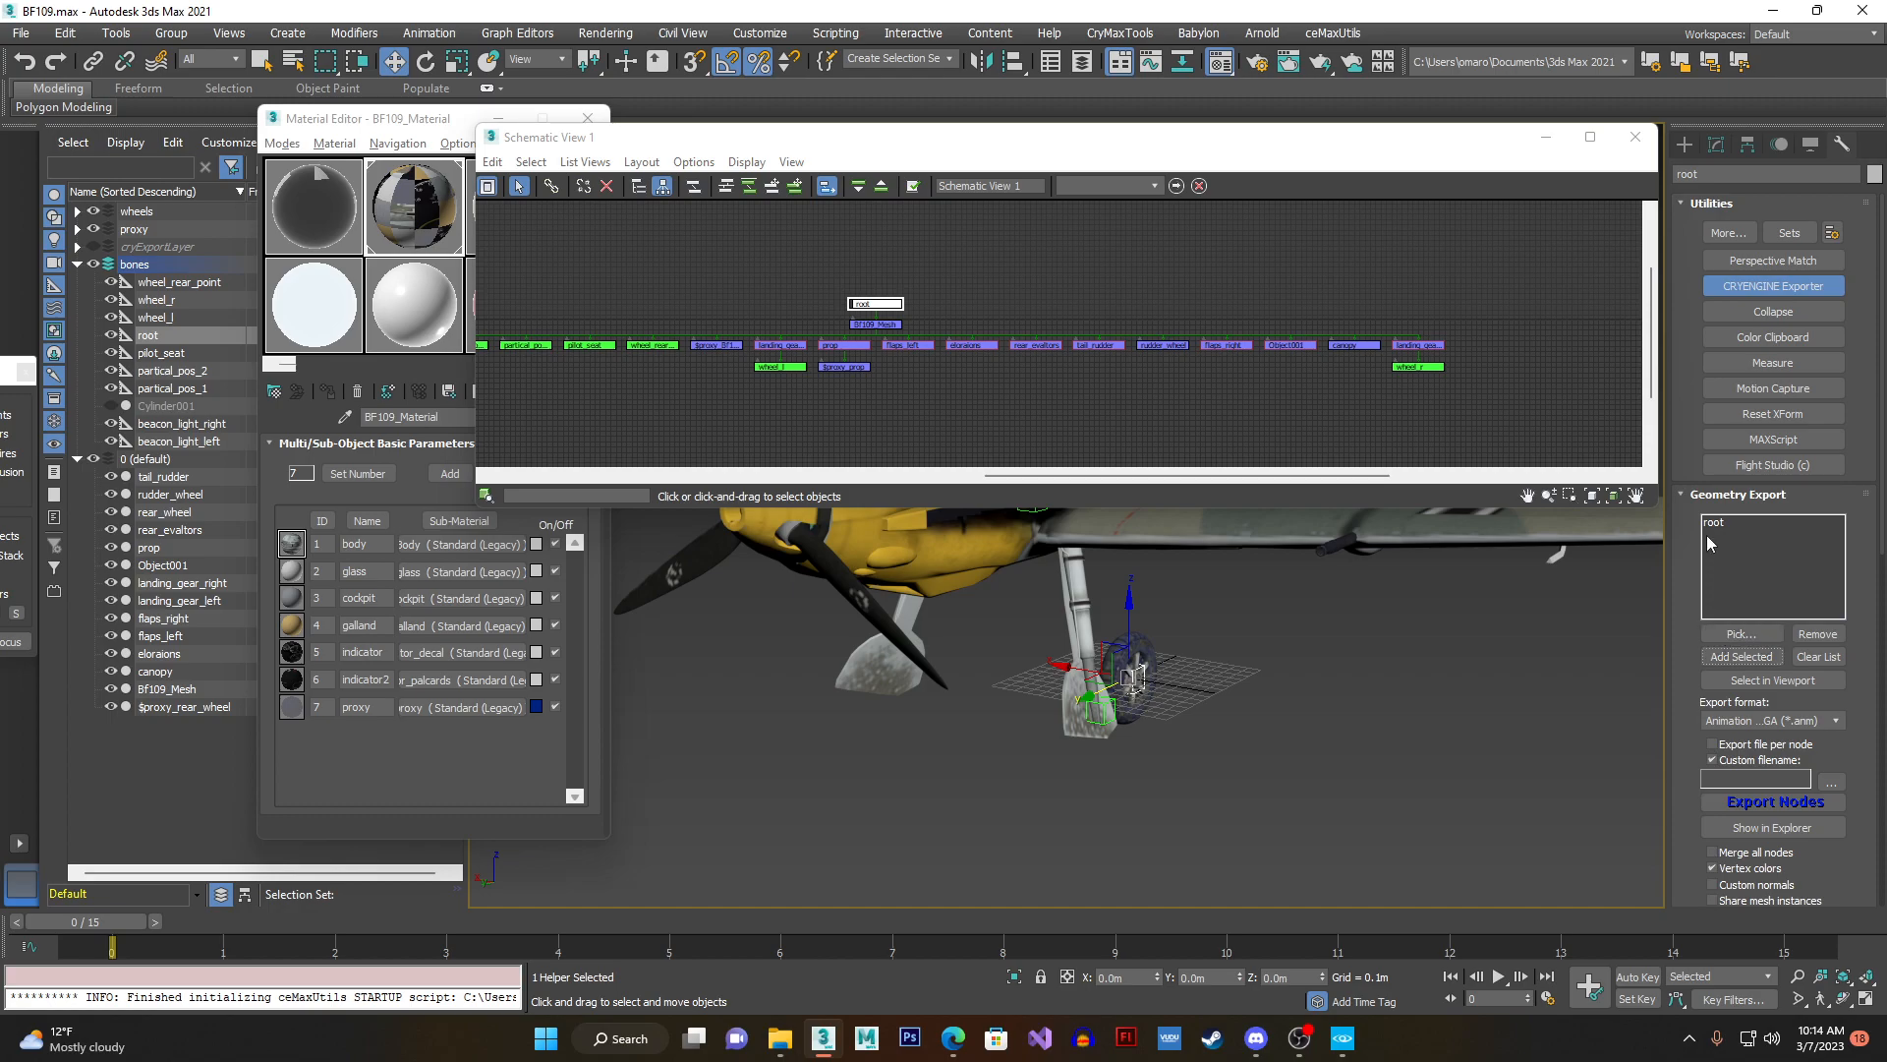
pyautogui.click(1708, 725)
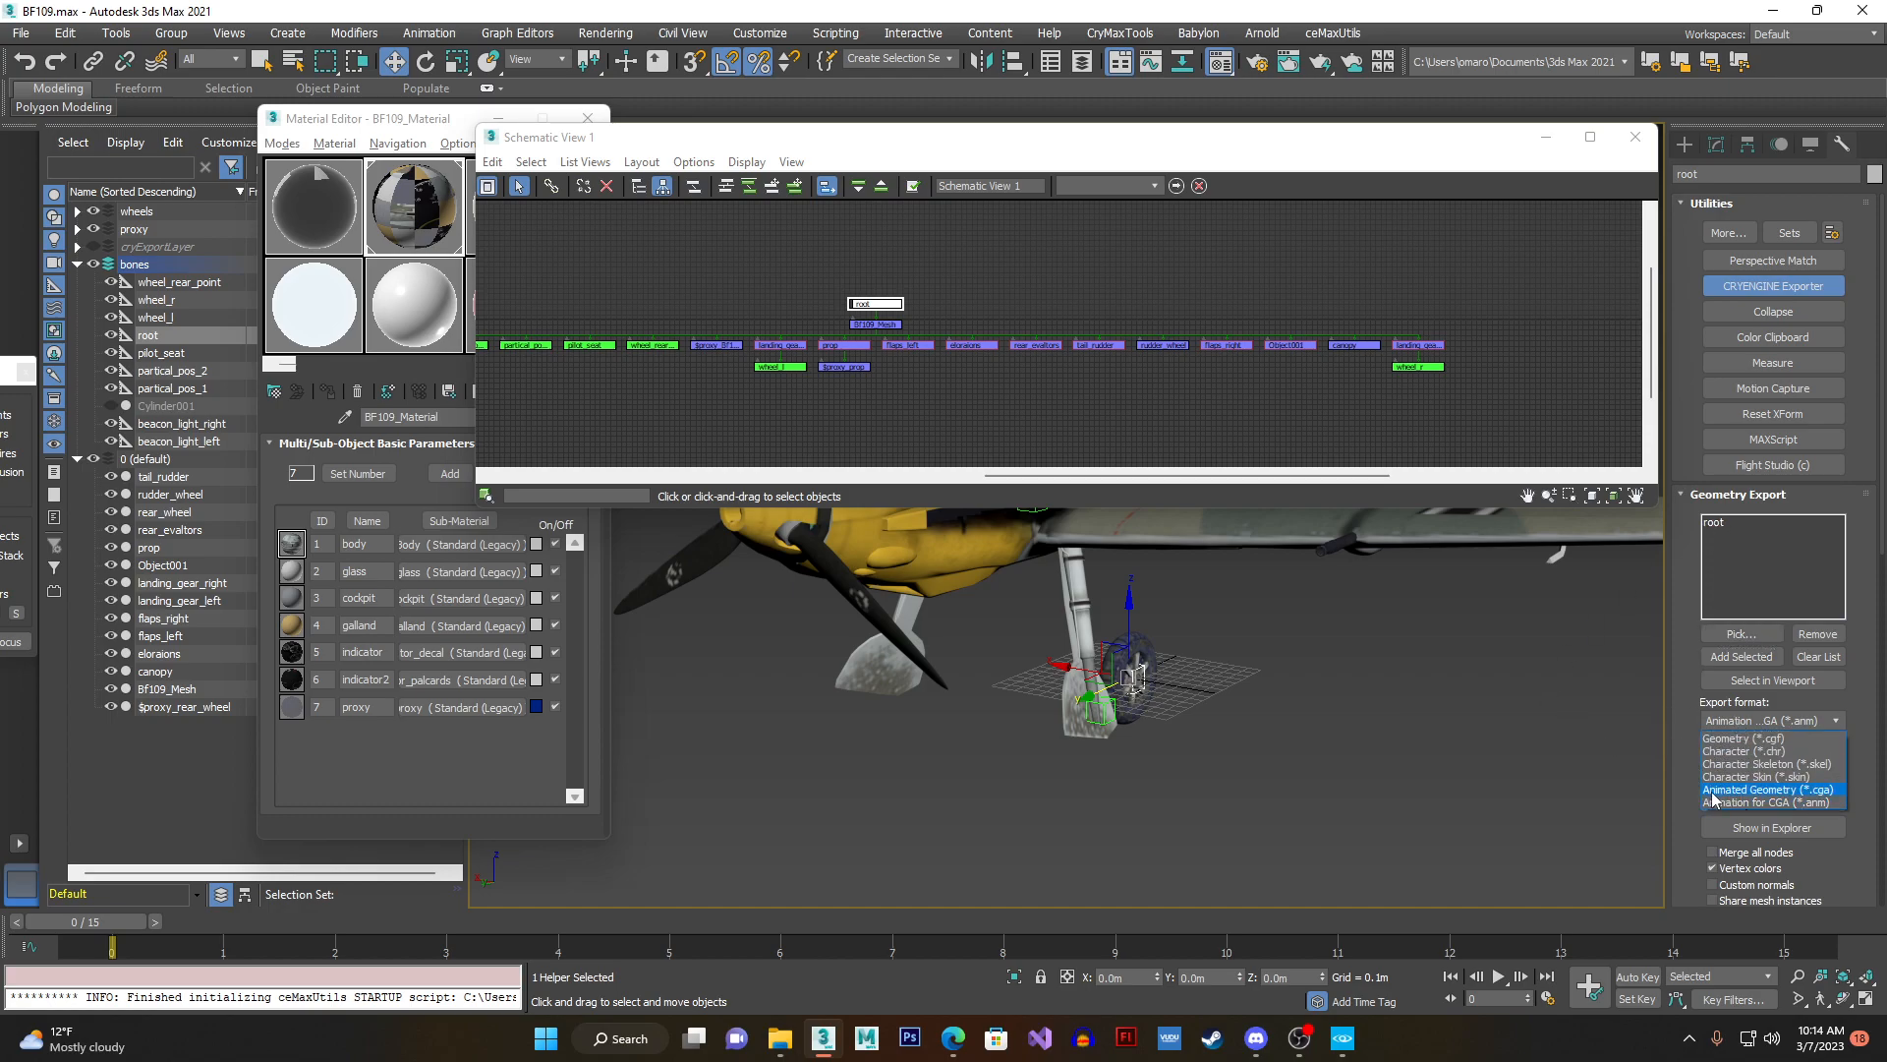
pyautogui.click(1821, 792)
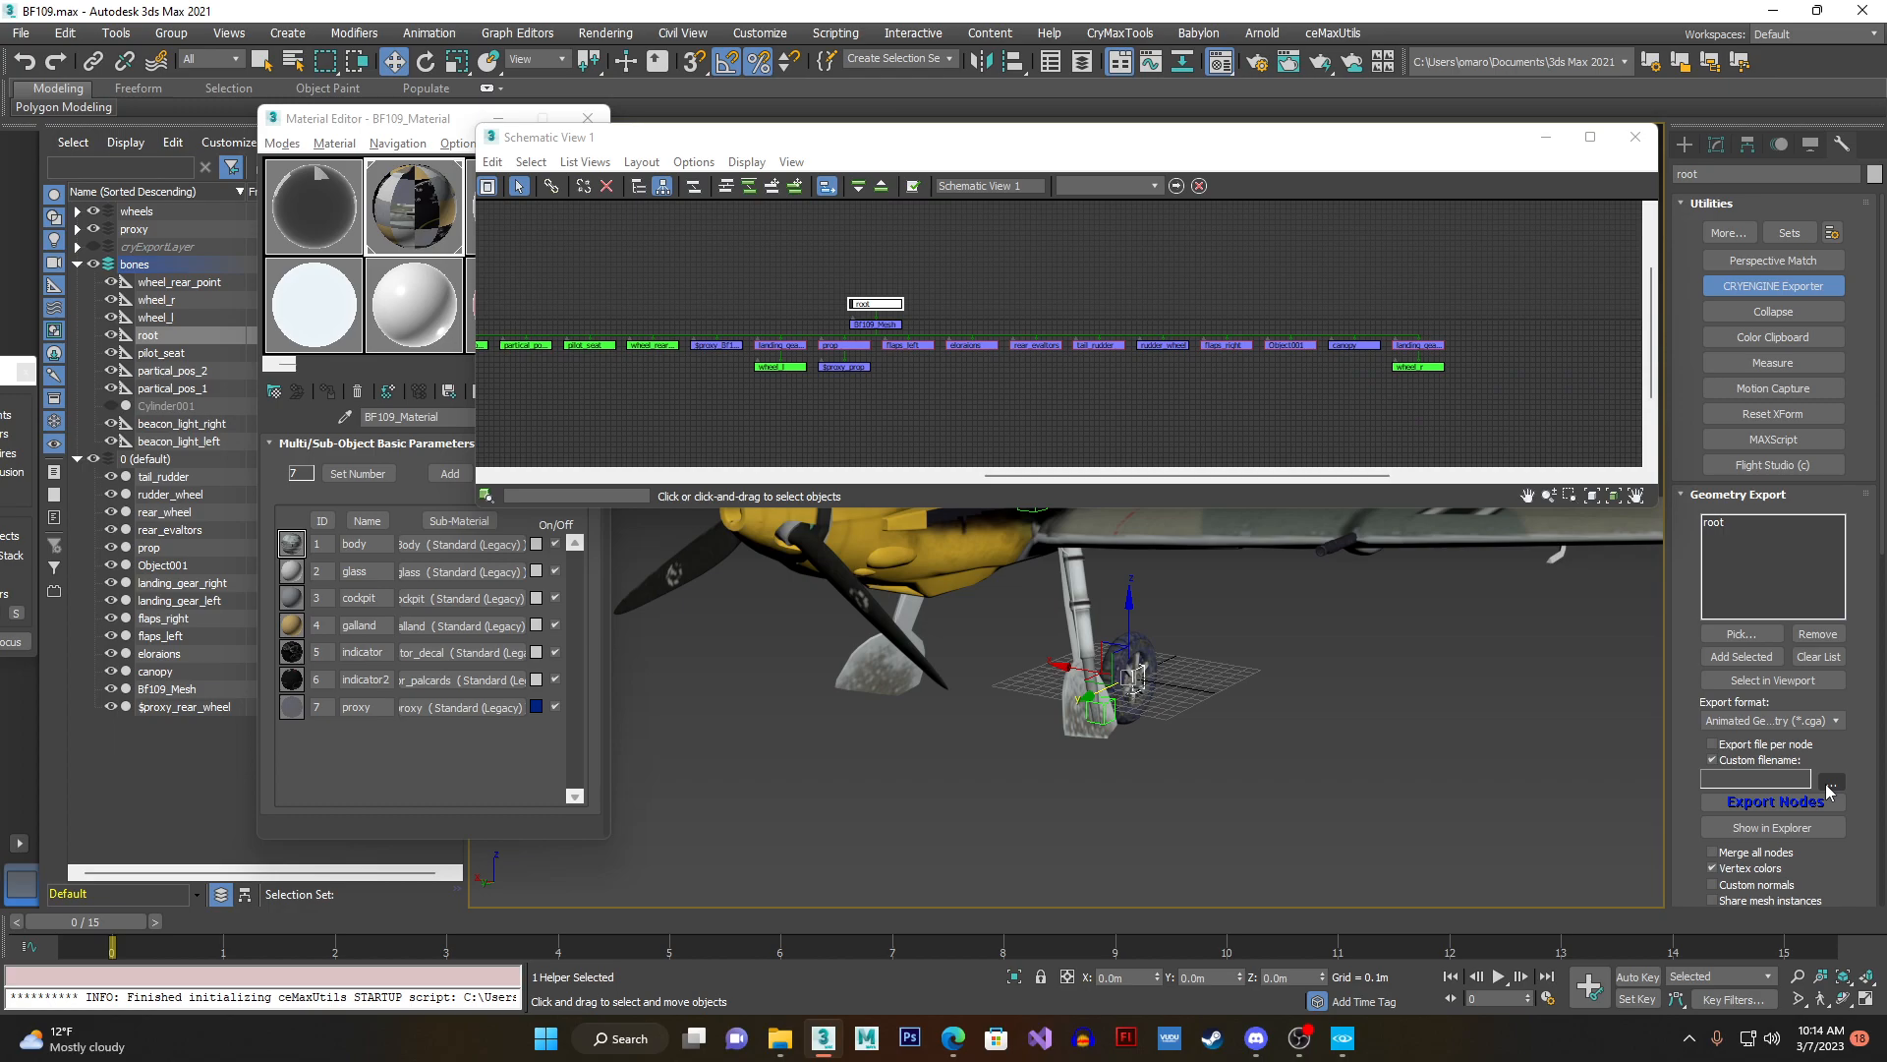
# - Set the custom export filename to BF109 in the project's Assets > Objects > bf109 folder
pyautogui.click(1829, 784)
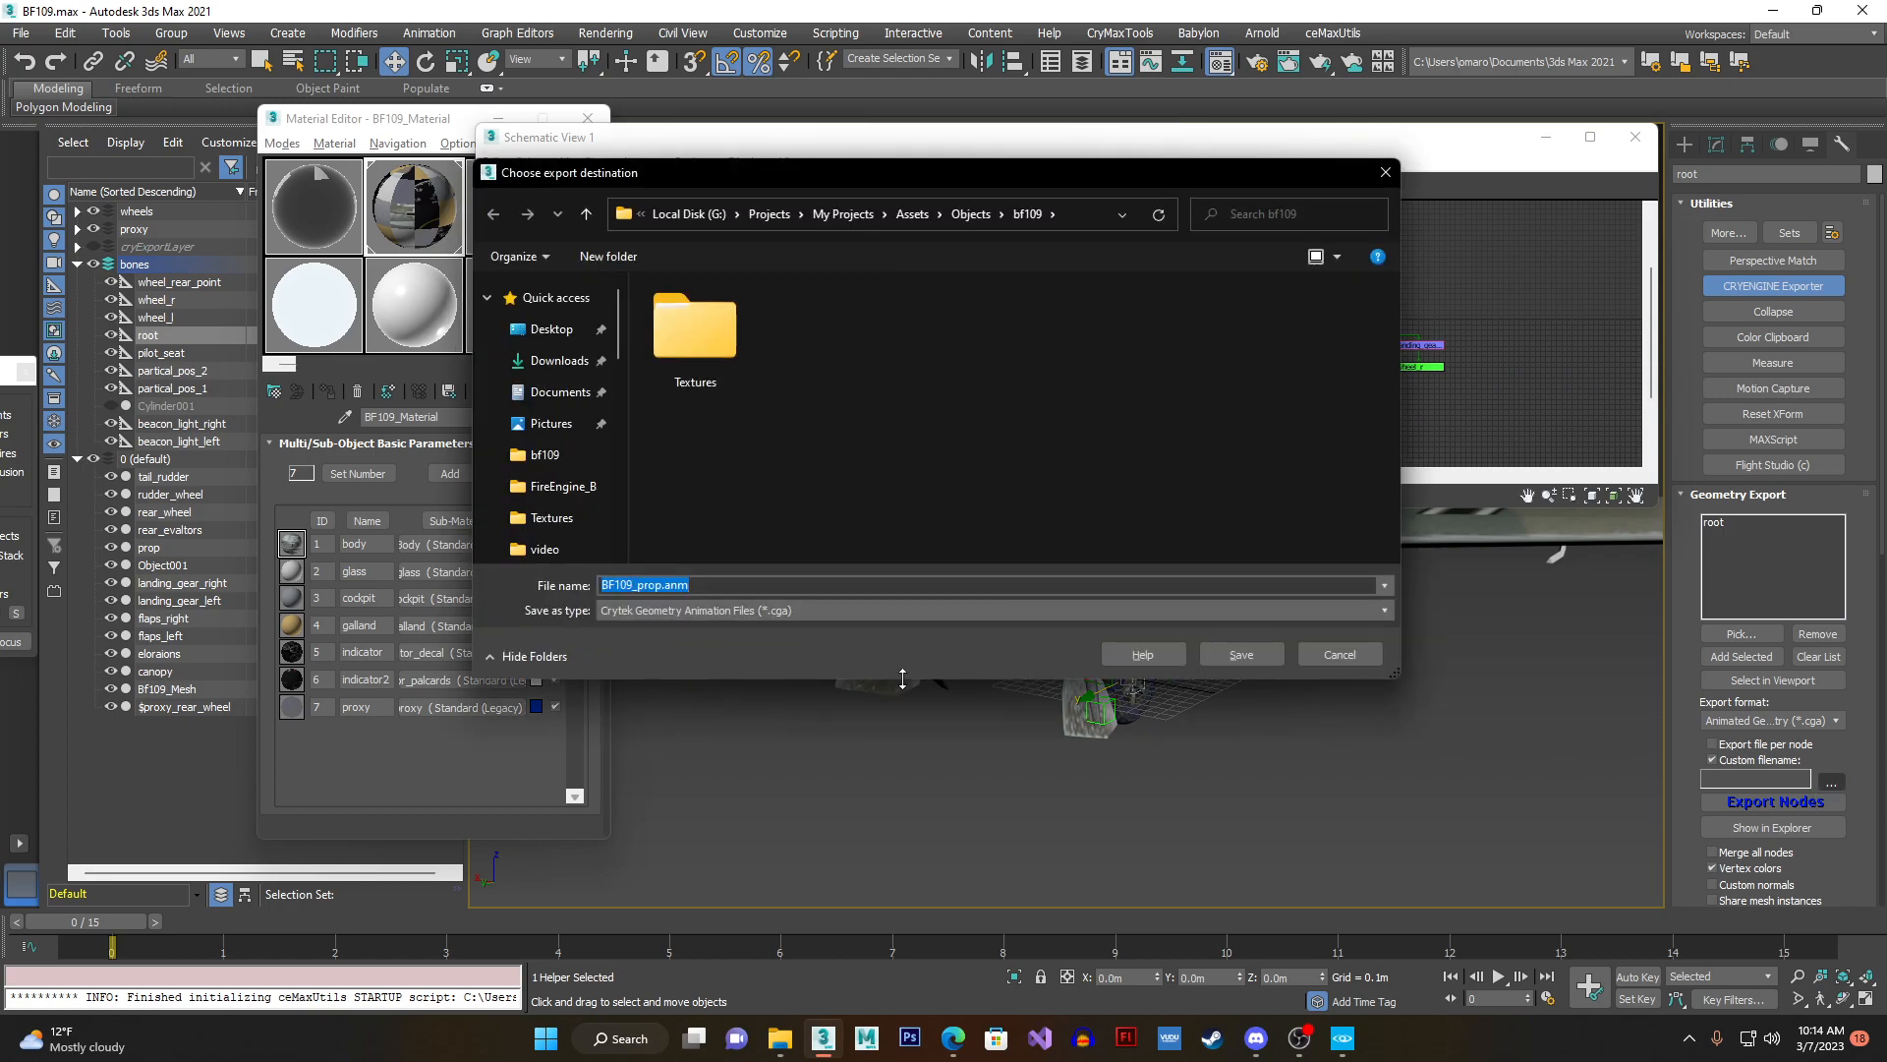
pyautogui.moveTo(635, 586); pyautogui.dragTo(773, 599)
pyautogui.press('BackSpace')
pyautogui.doubleClick(652, 592)
pyautogui.click(635, 586)
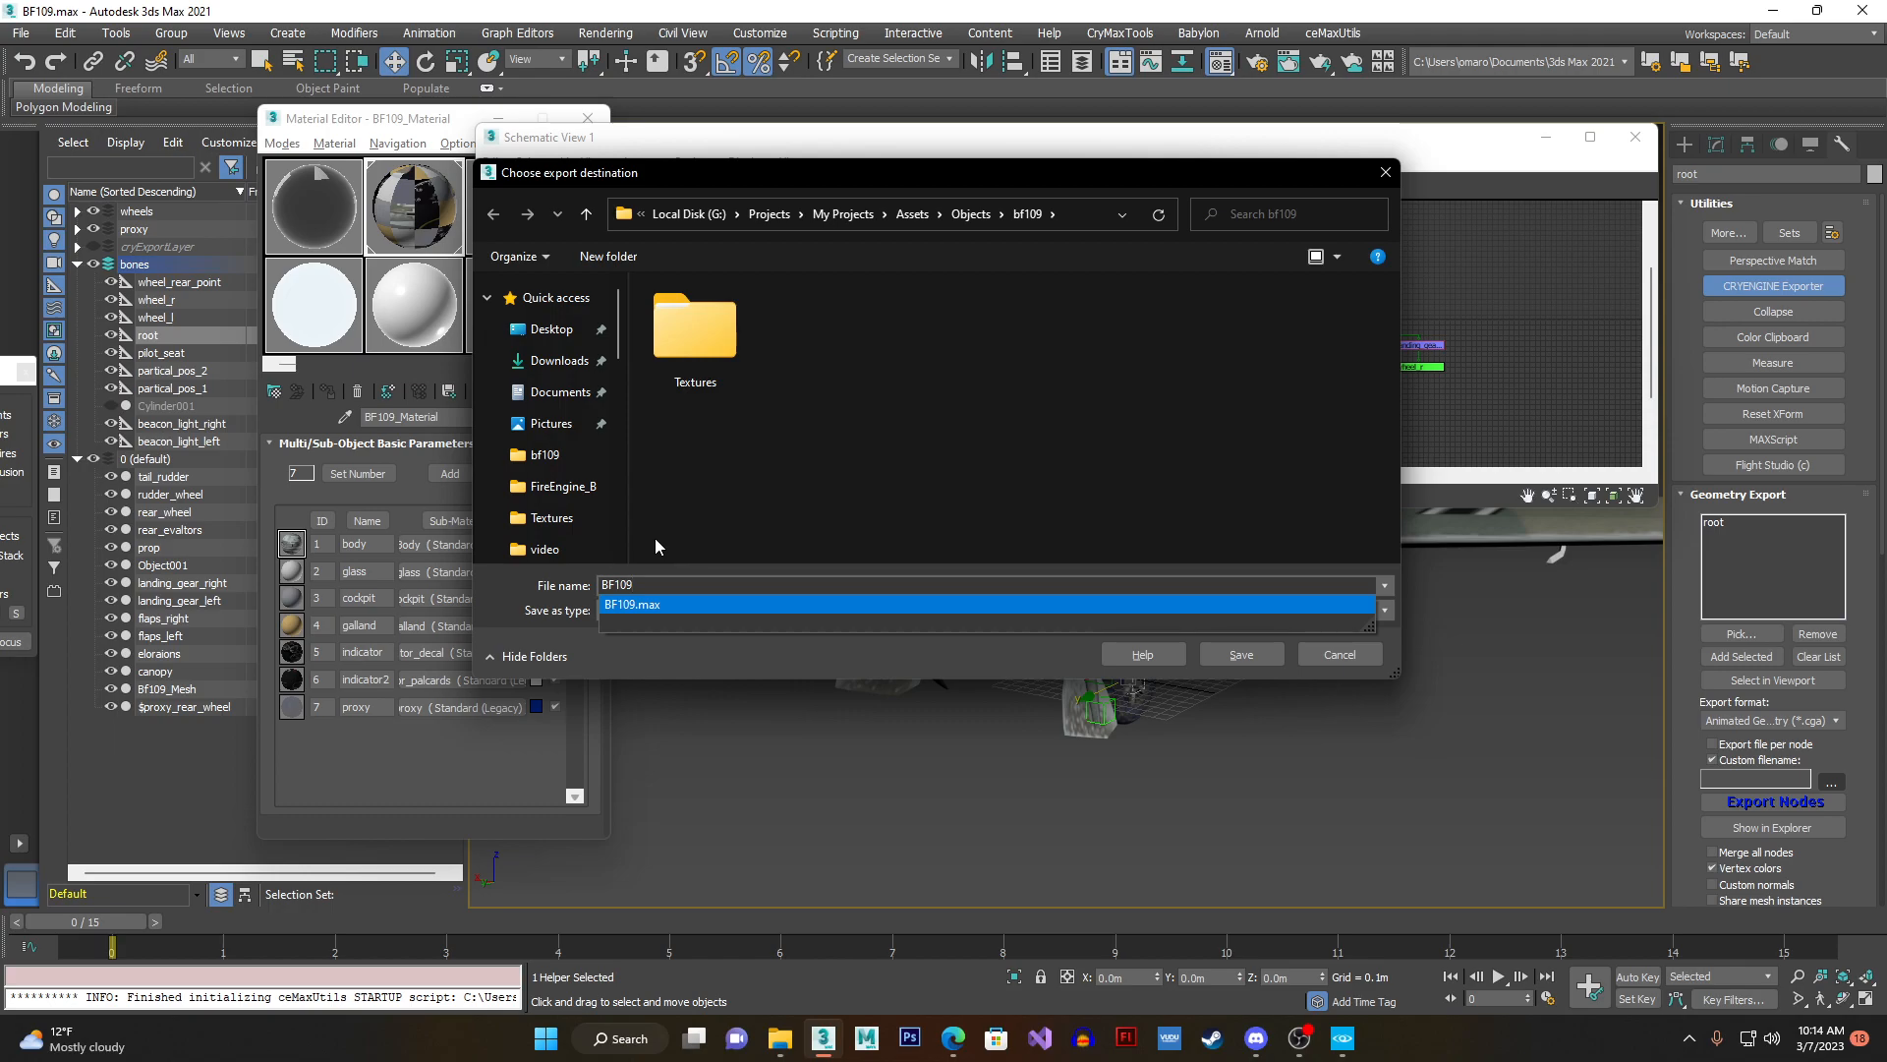
pyautogui.click(670, 587)
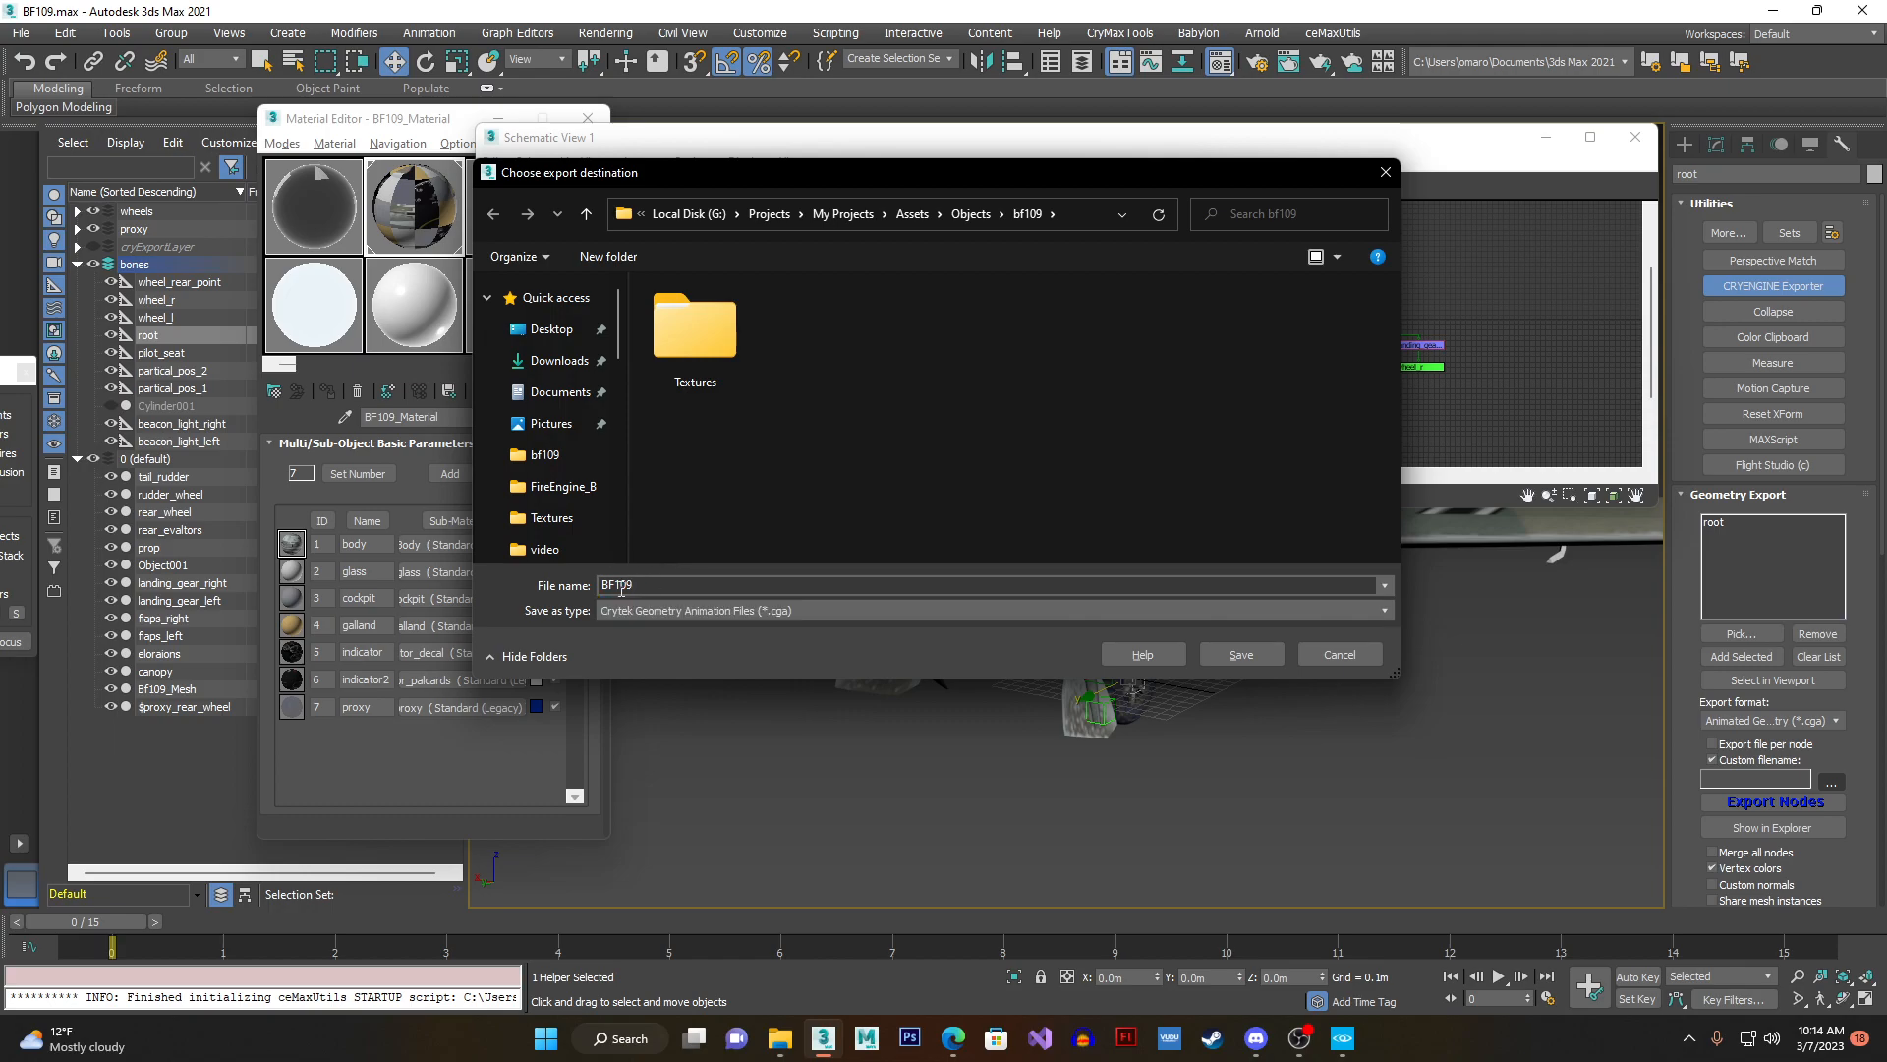
pyautogui.click(1217, 645)
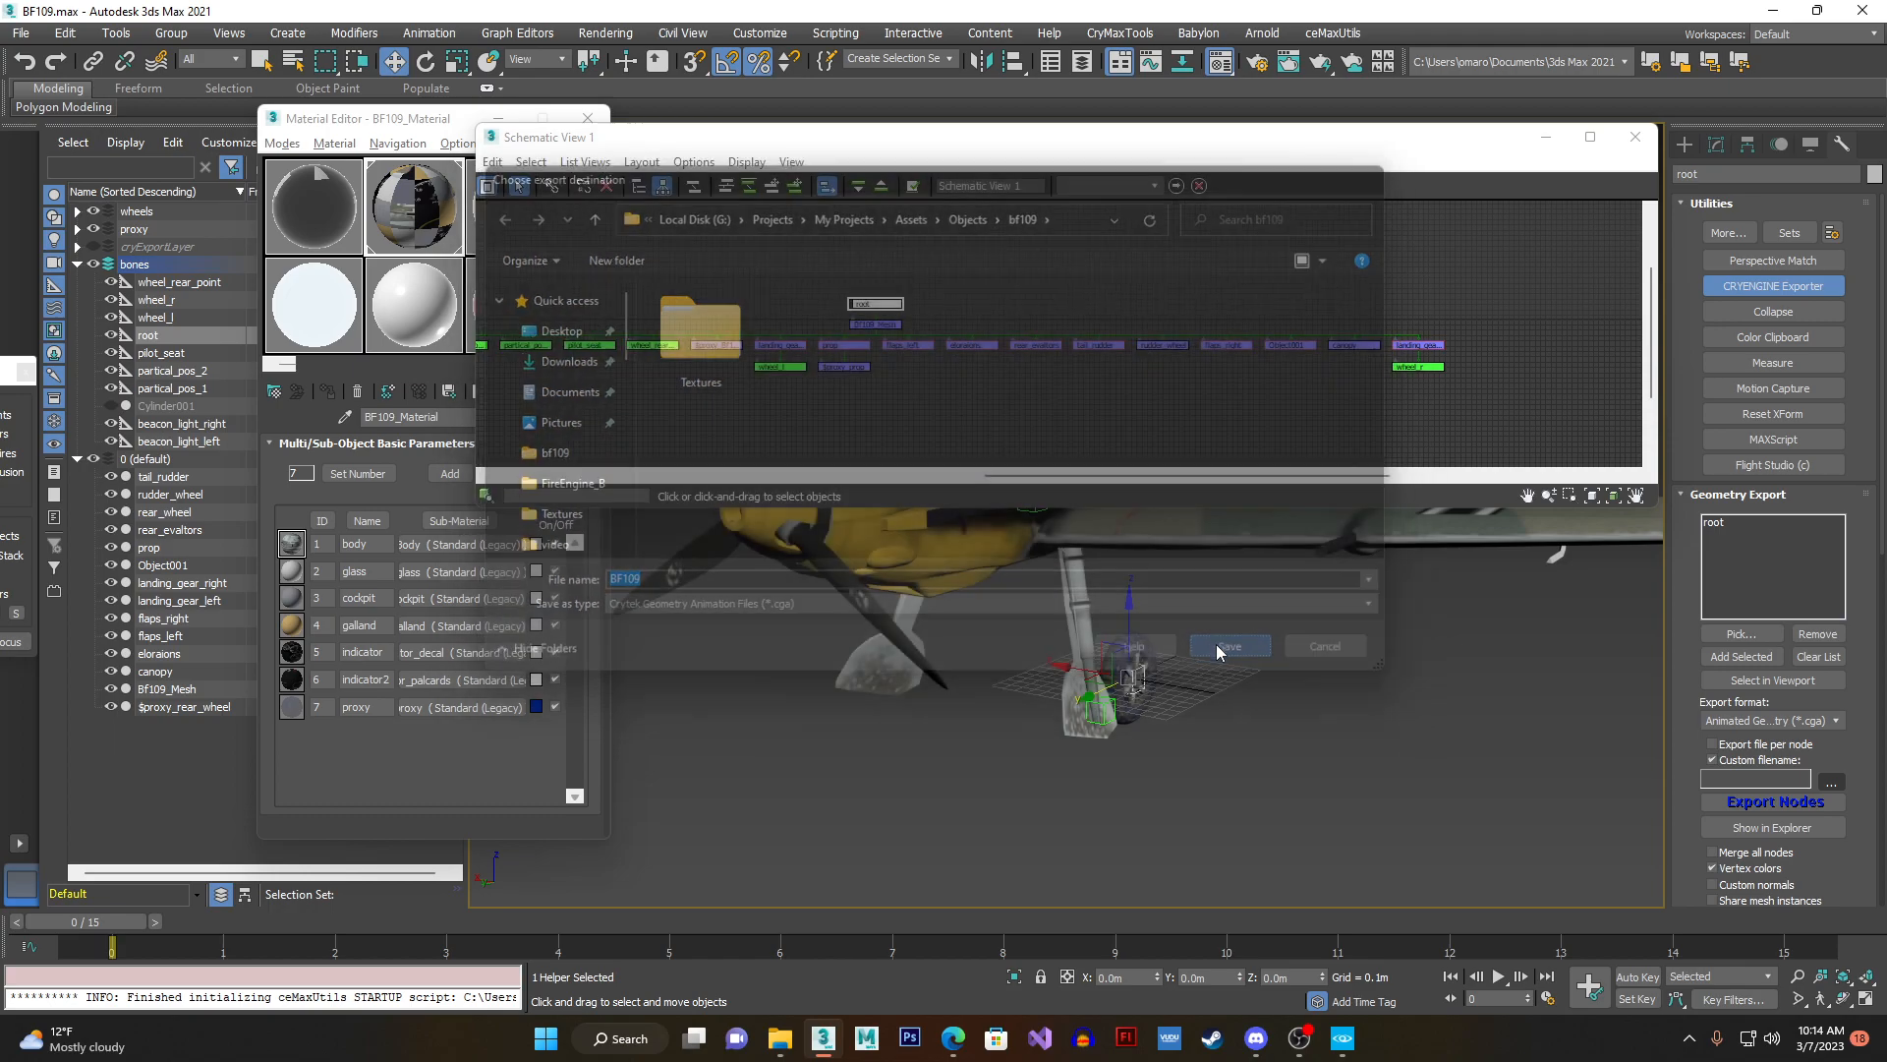
# - Export the root node as BF109.cga, accepting the degenerate faces notice and closing the export log
pyautogui.click(1726, 805)
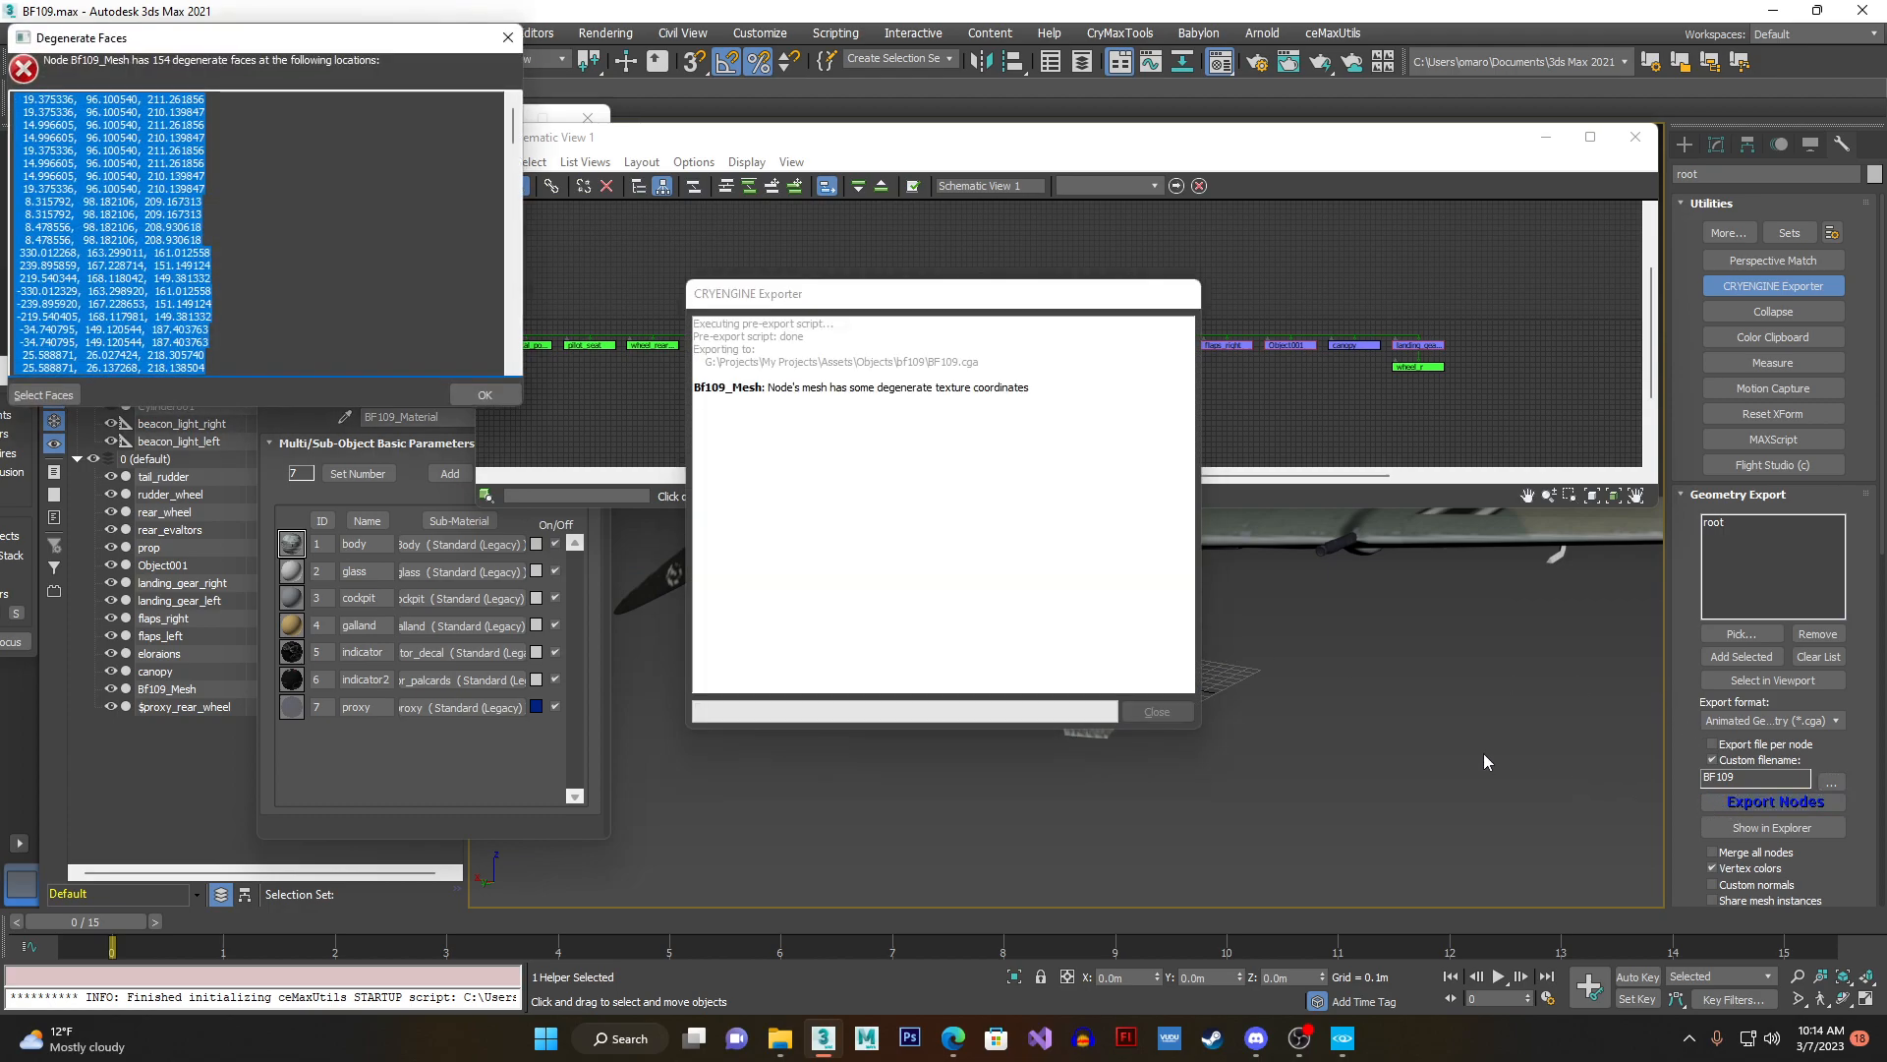
pyautogui.click(481, 392)
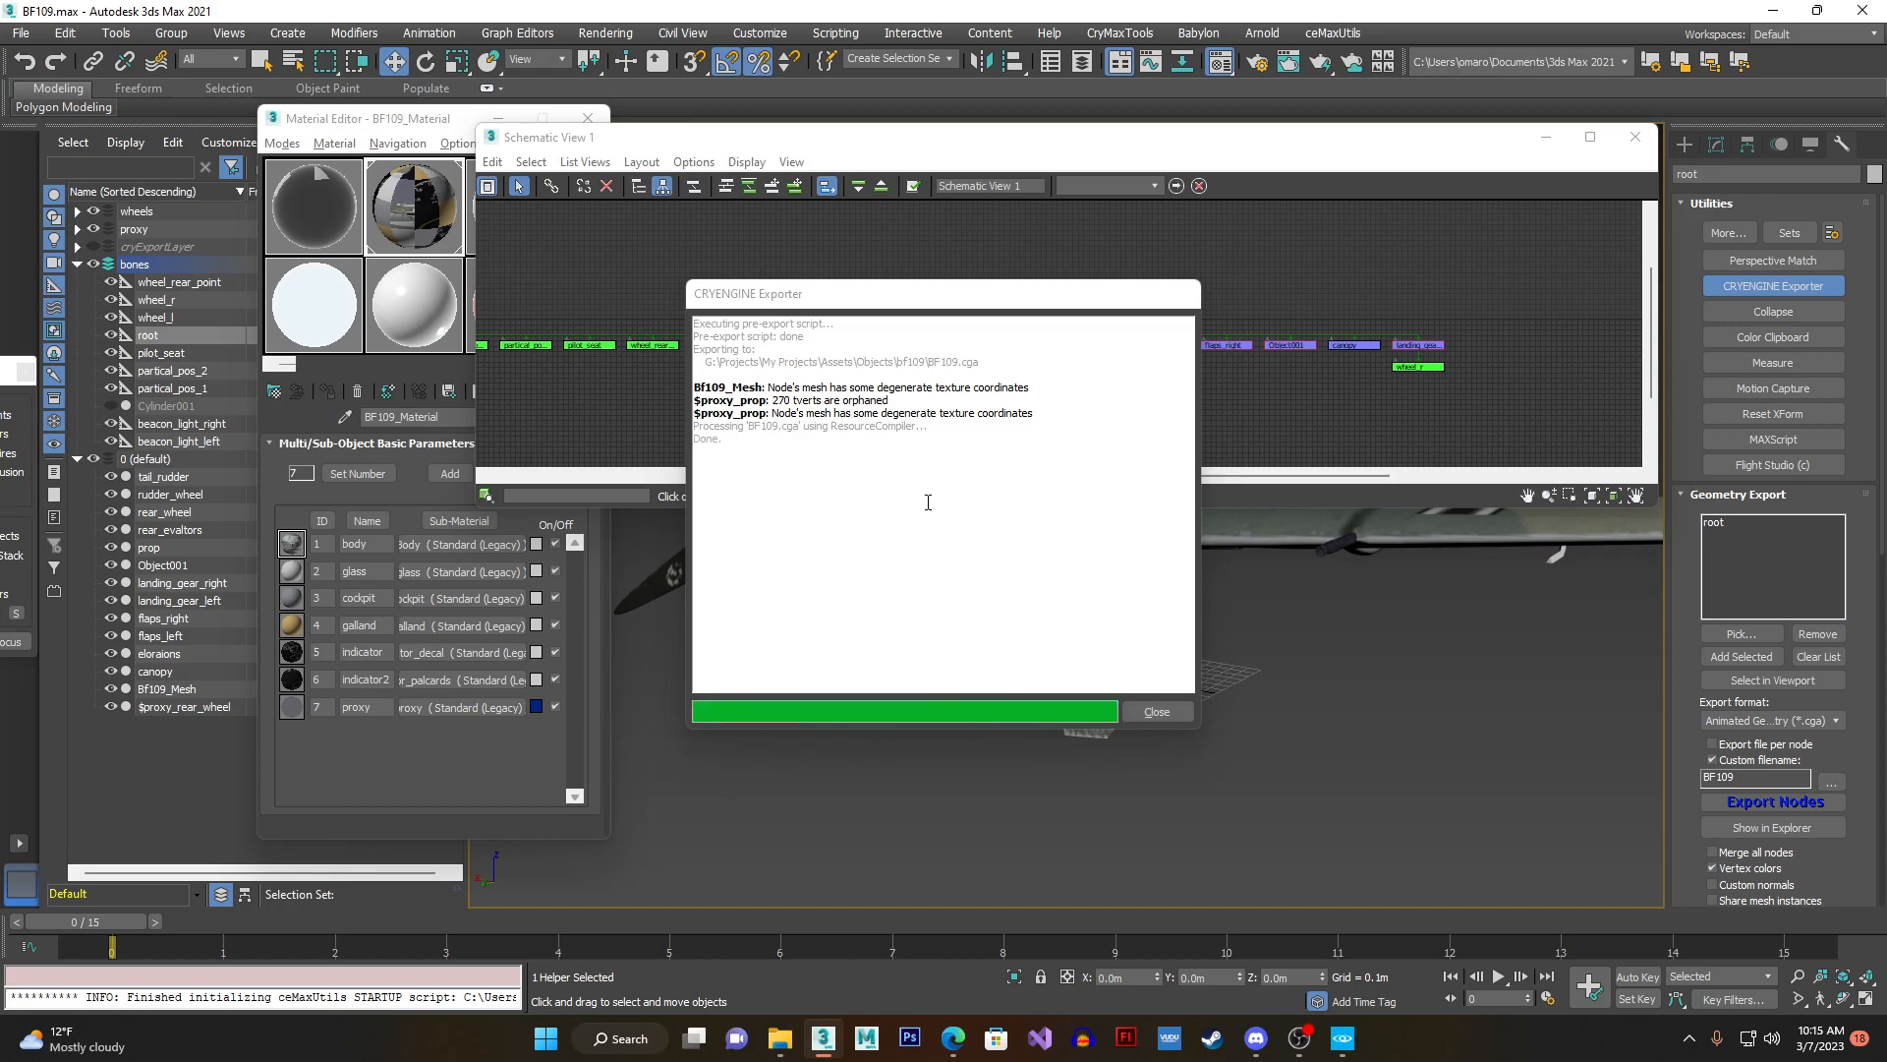
pyautogui.click(1145, 710)
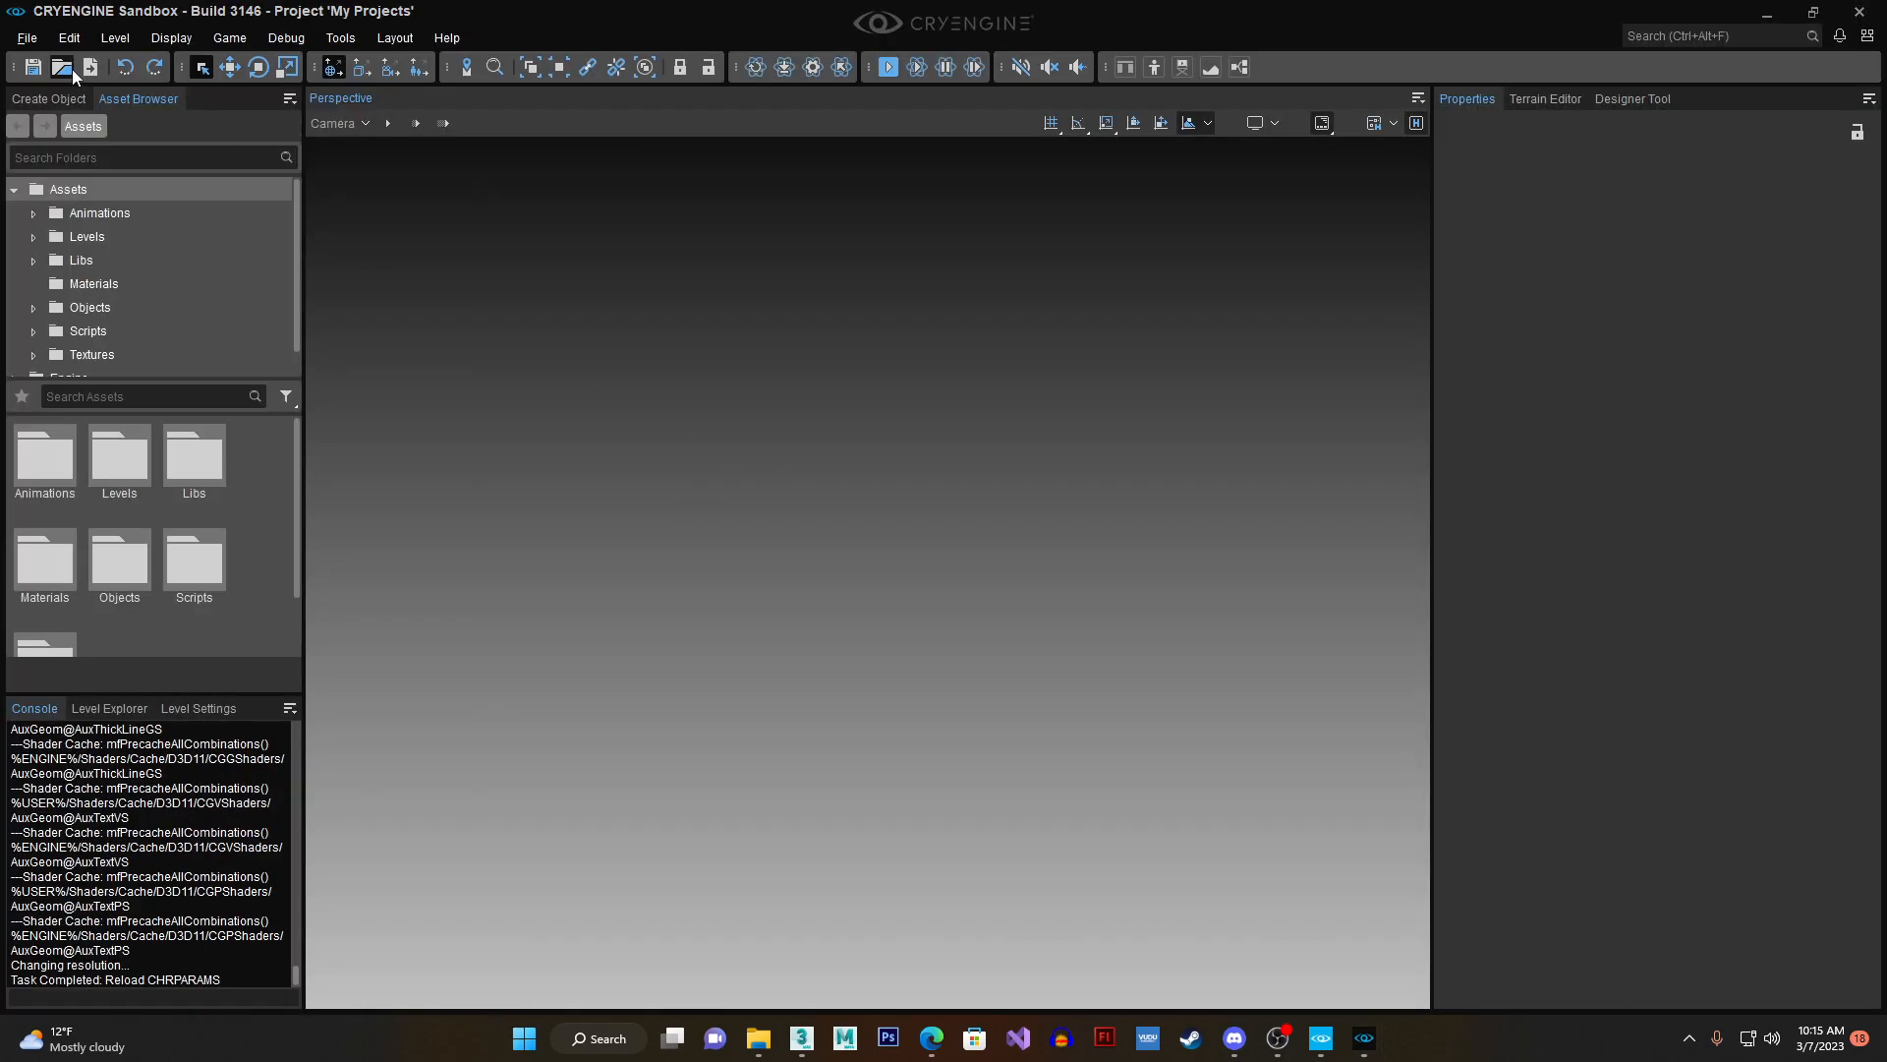
# - Load the example level in CRYENGINE Sandbox and browse the project assets to Objects > bf109
pyautogui.click(70, 68)
pyautogui.doubleClick(814, 308)
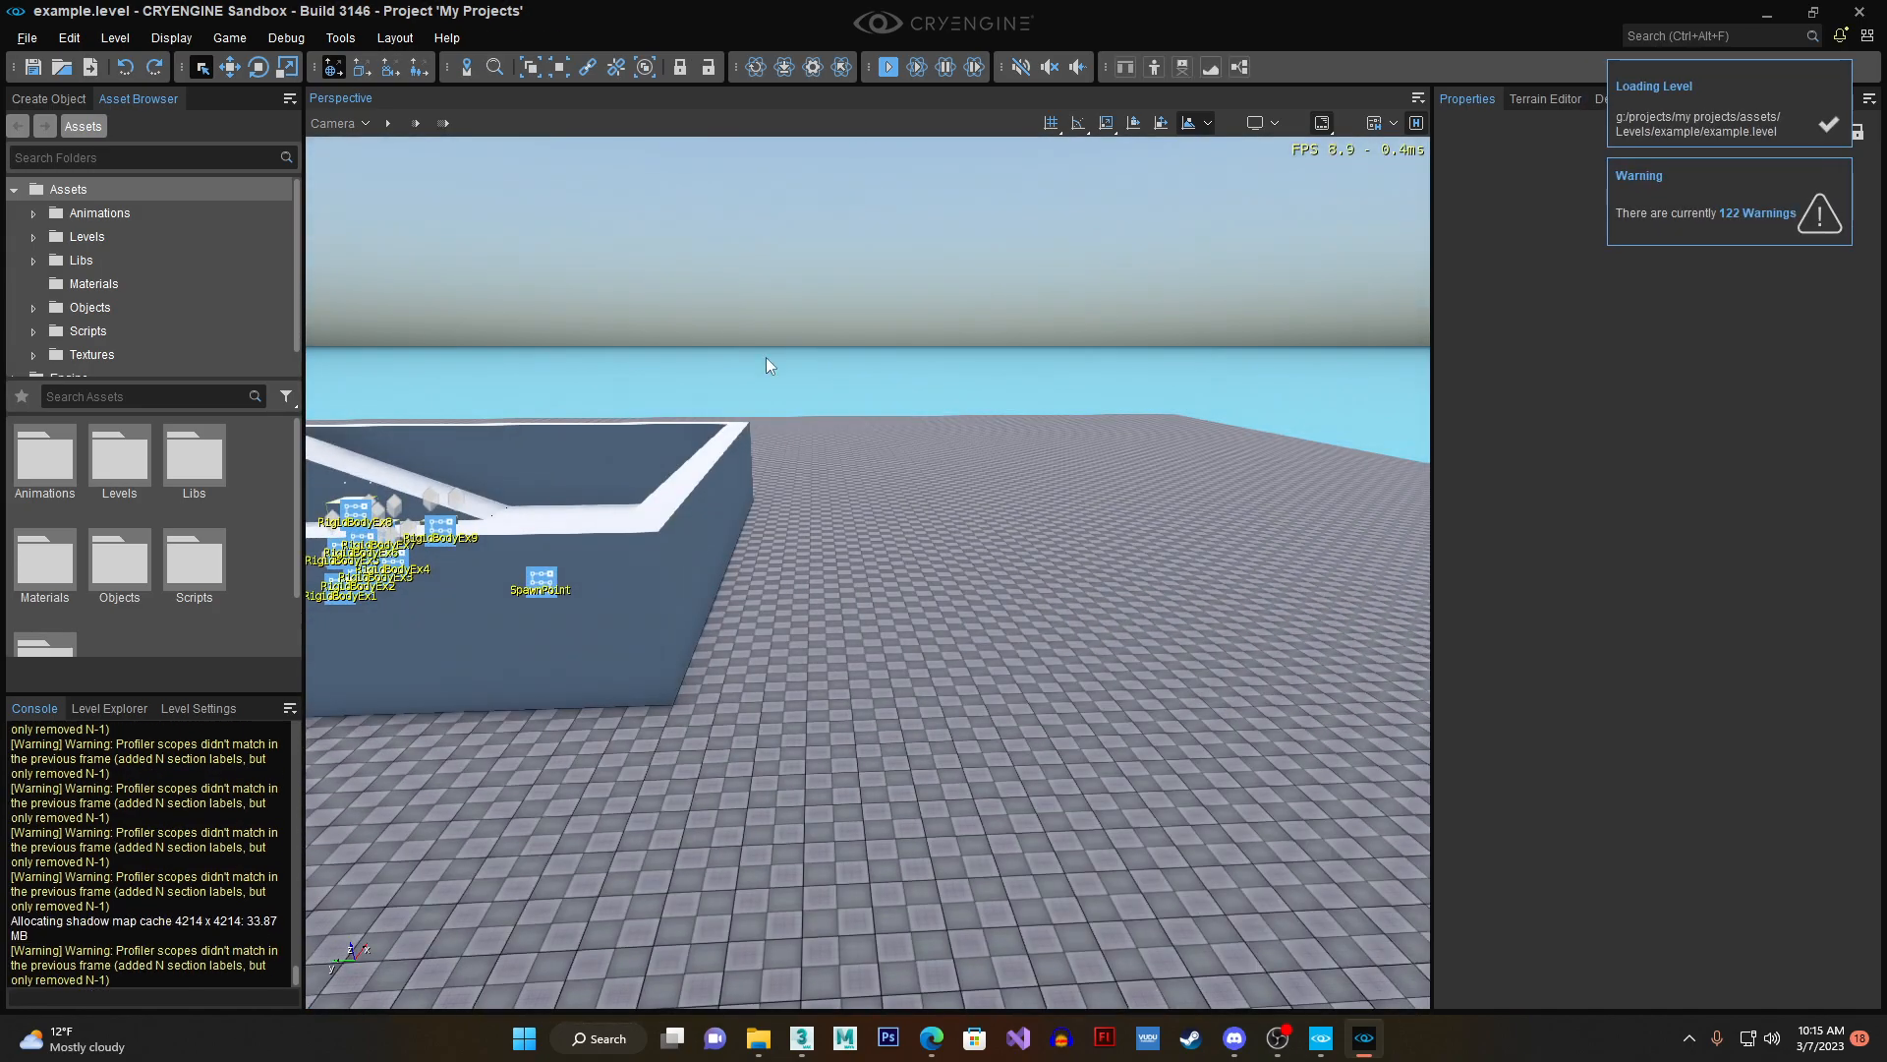
pyautogui.doubleClick(116, 549)
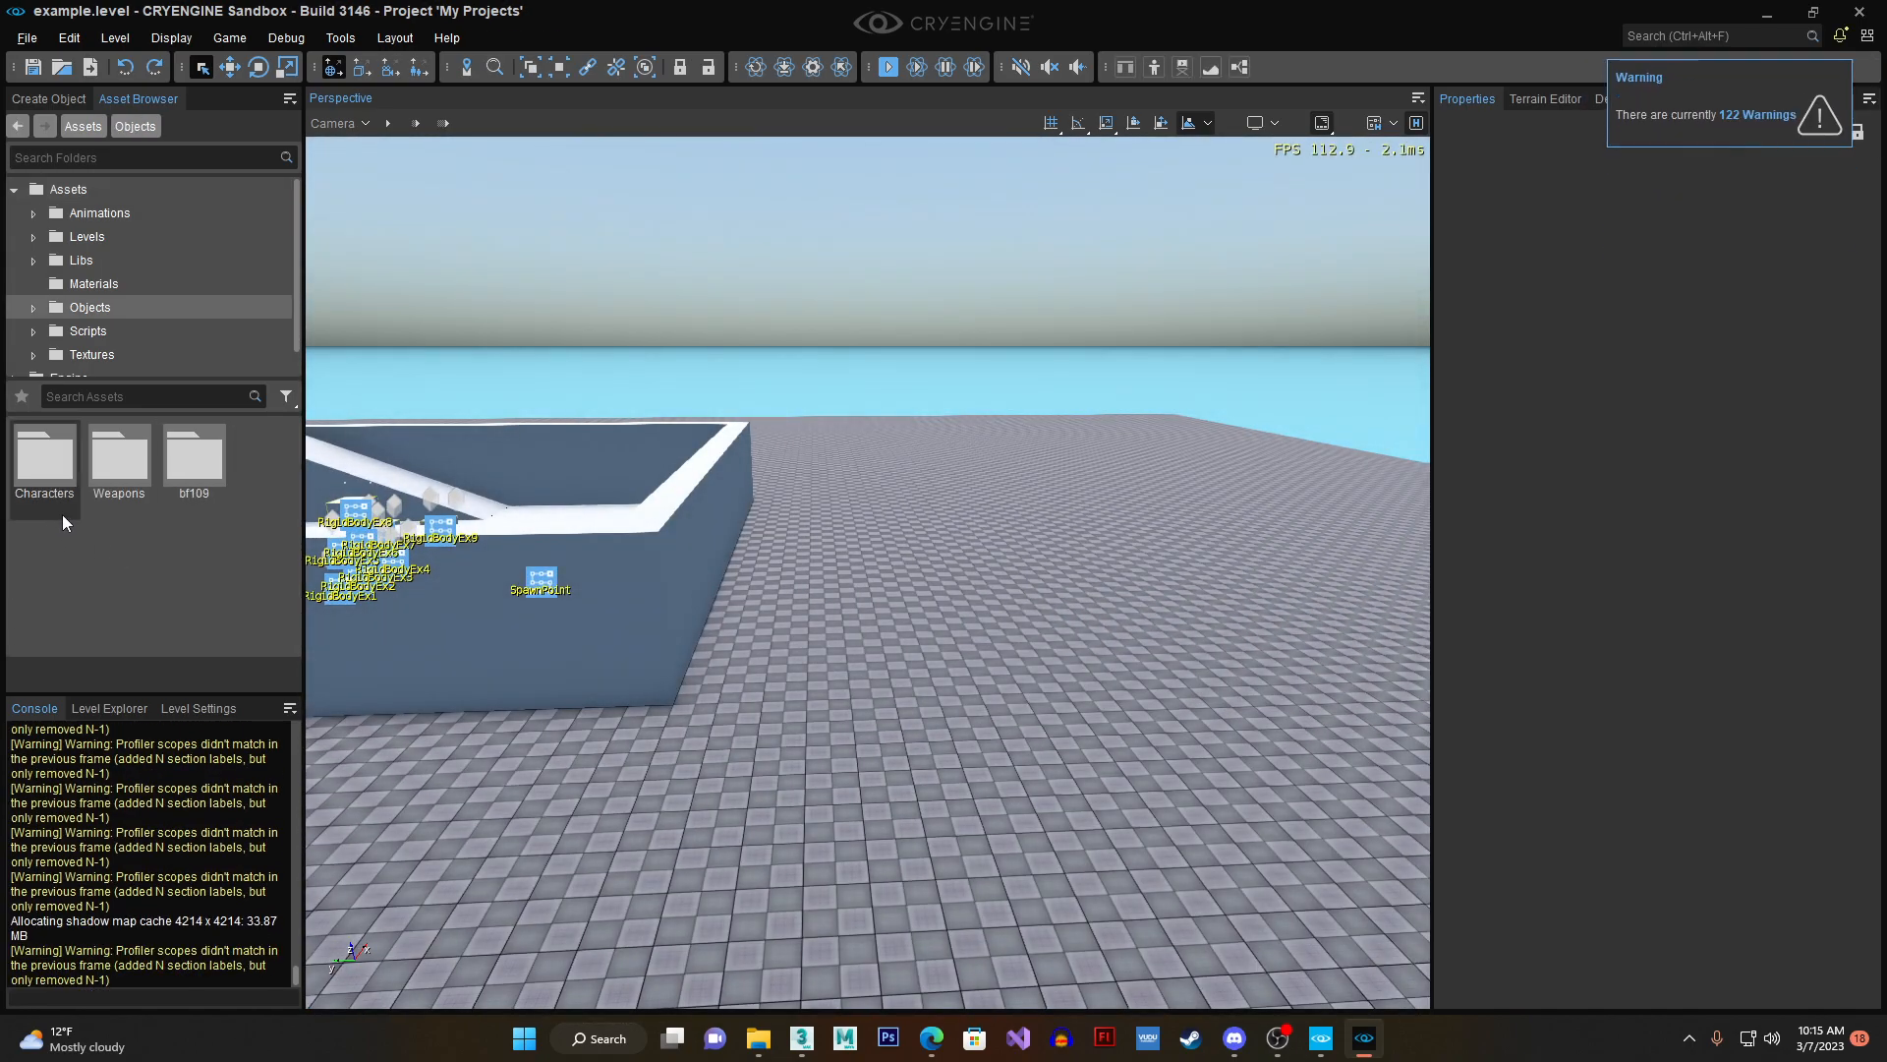
pyautogui.doubleClick(208, 466)
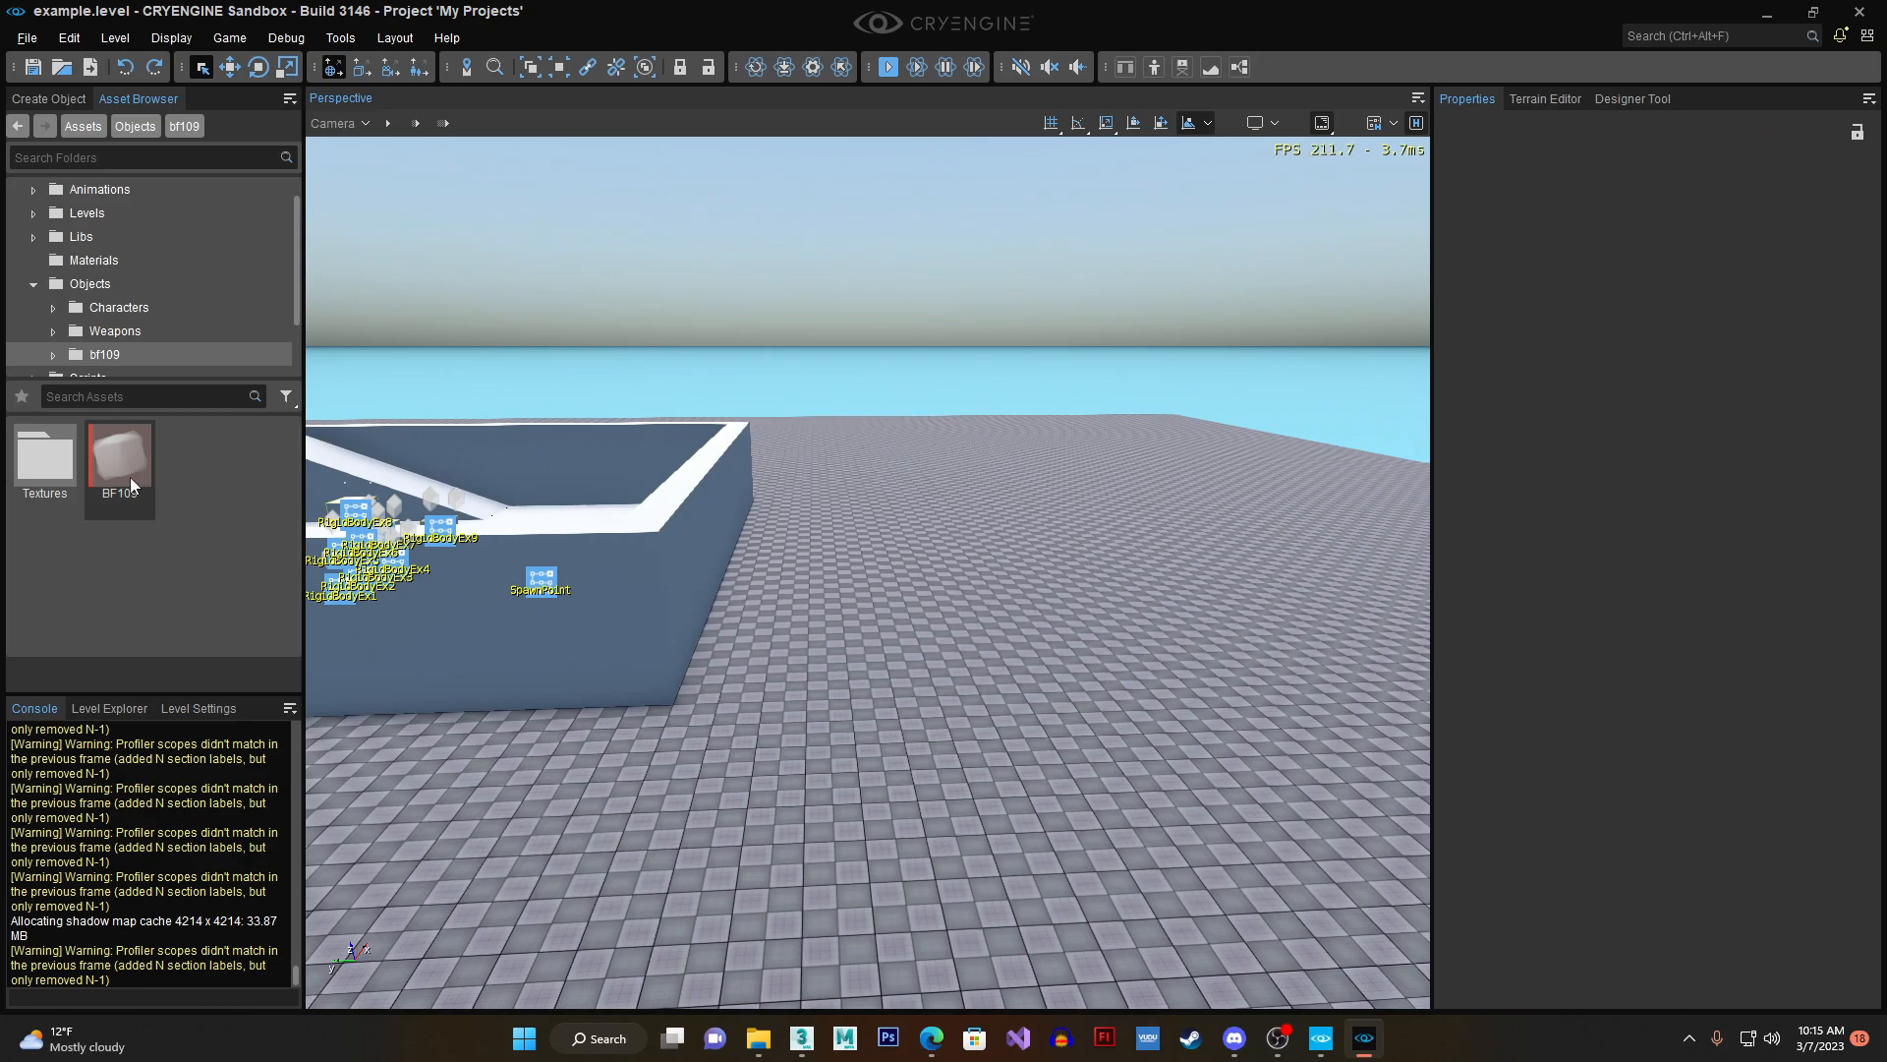
# - Place the BF109 asset in the level above the checkered floor and view it up close
pyautogui.moveTo(128, 462); pyautogui.dragTo(1001, 481)
pyautogui.press('2')
pyautogui.moveTo(1001, 482); pyautogui.dragTo(1010, 432, button='right')
pyautogui.press('w')
pyautogui.press('a')
pyautogui.moveTo(934, 634)
pyautogui.mouseDown(button='right')
pyautogui.moveTo(986, 639)
pyautogui.moveTo(936, 652)
pyautogui.mouseUp(button='right')
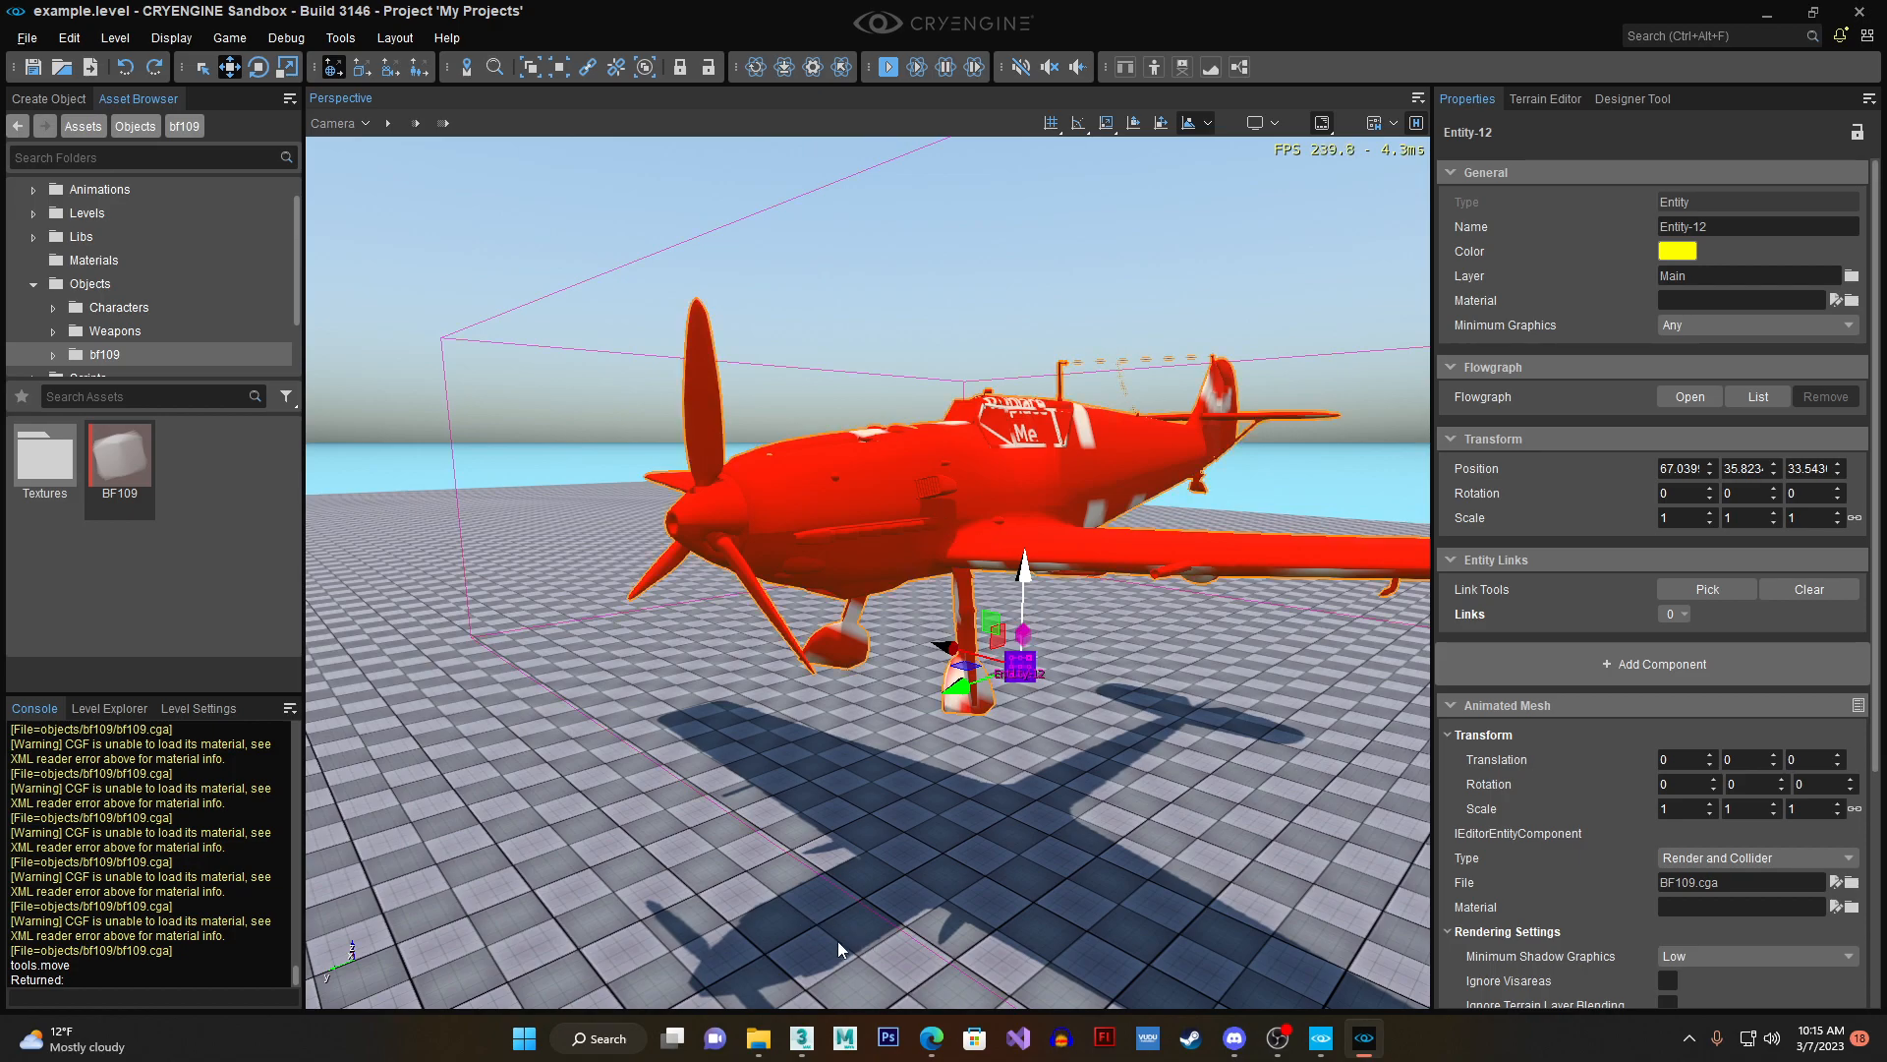
# - Switch to 3ds Max and select the Bf109_Mesh node in the schematic hierarchy to view its mesh on the aircraft
pyautogui.click(802, 1037)
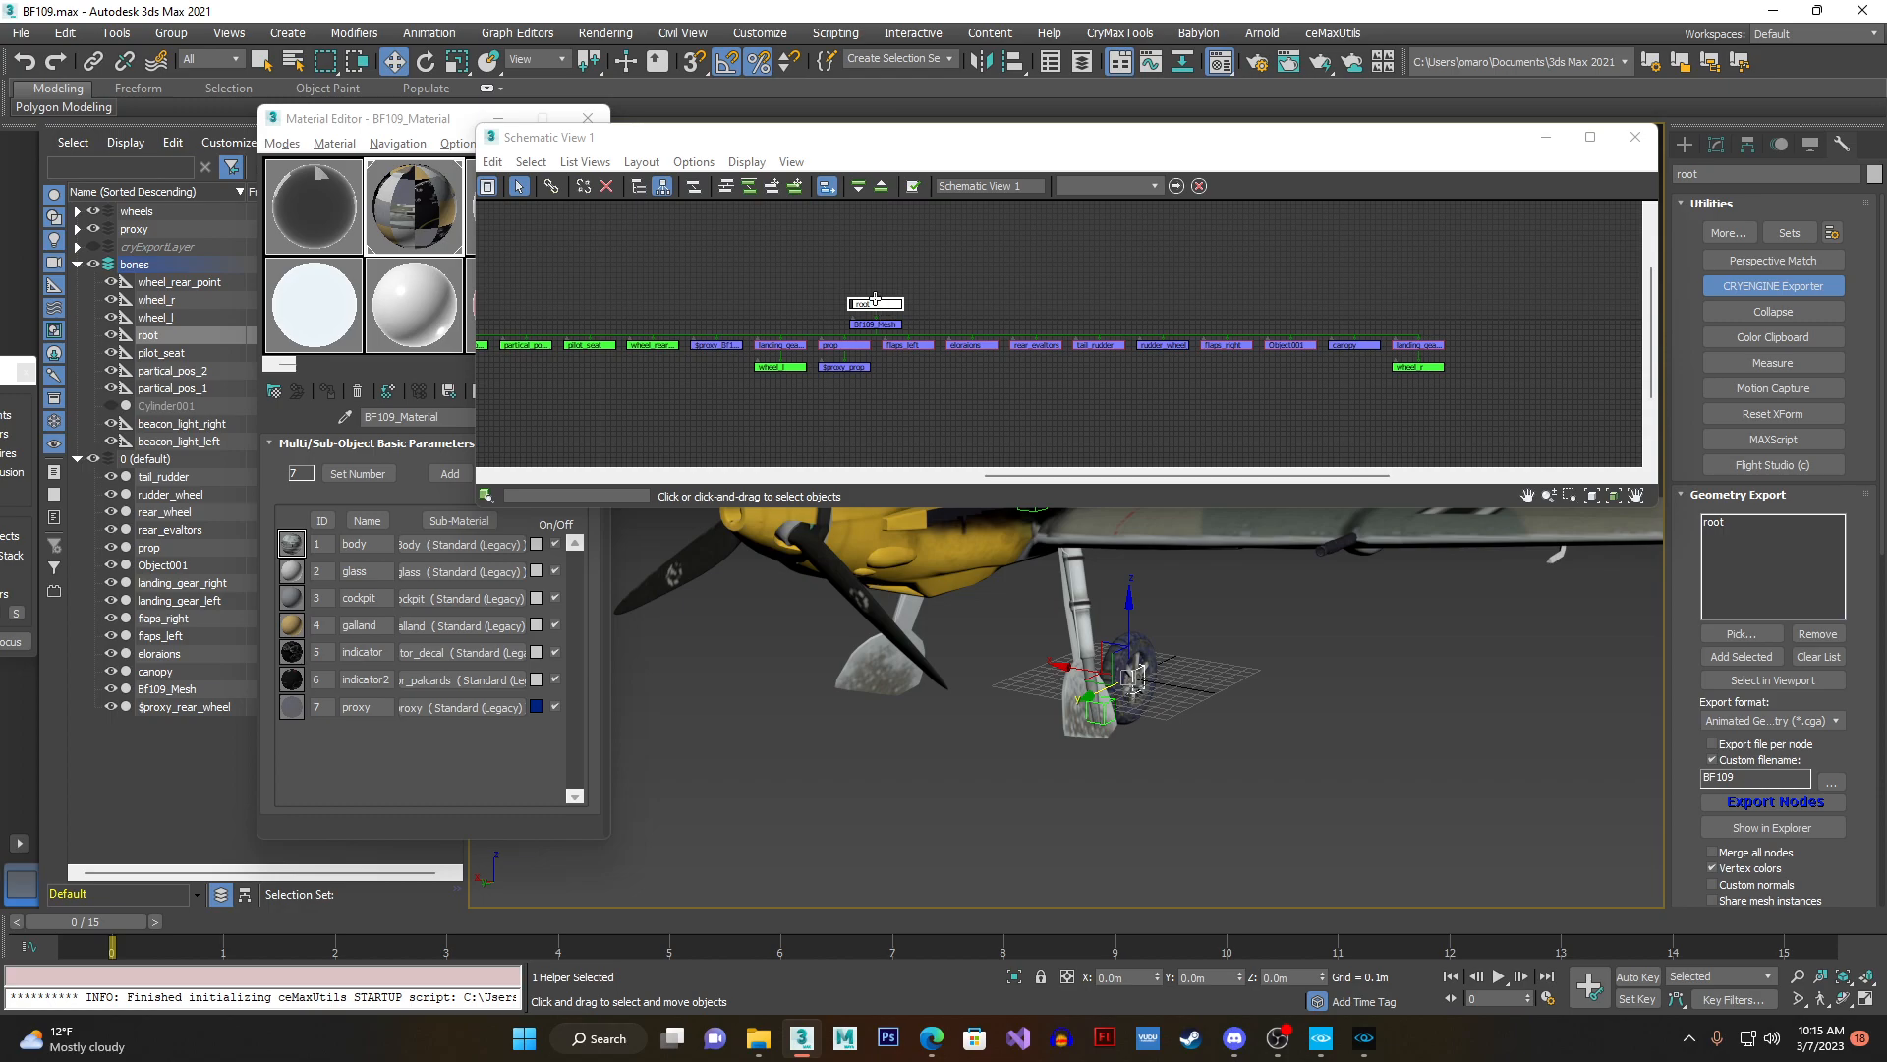
pyautogui.scroll(3, 883, 306)
pyautogui.click(892, 356)
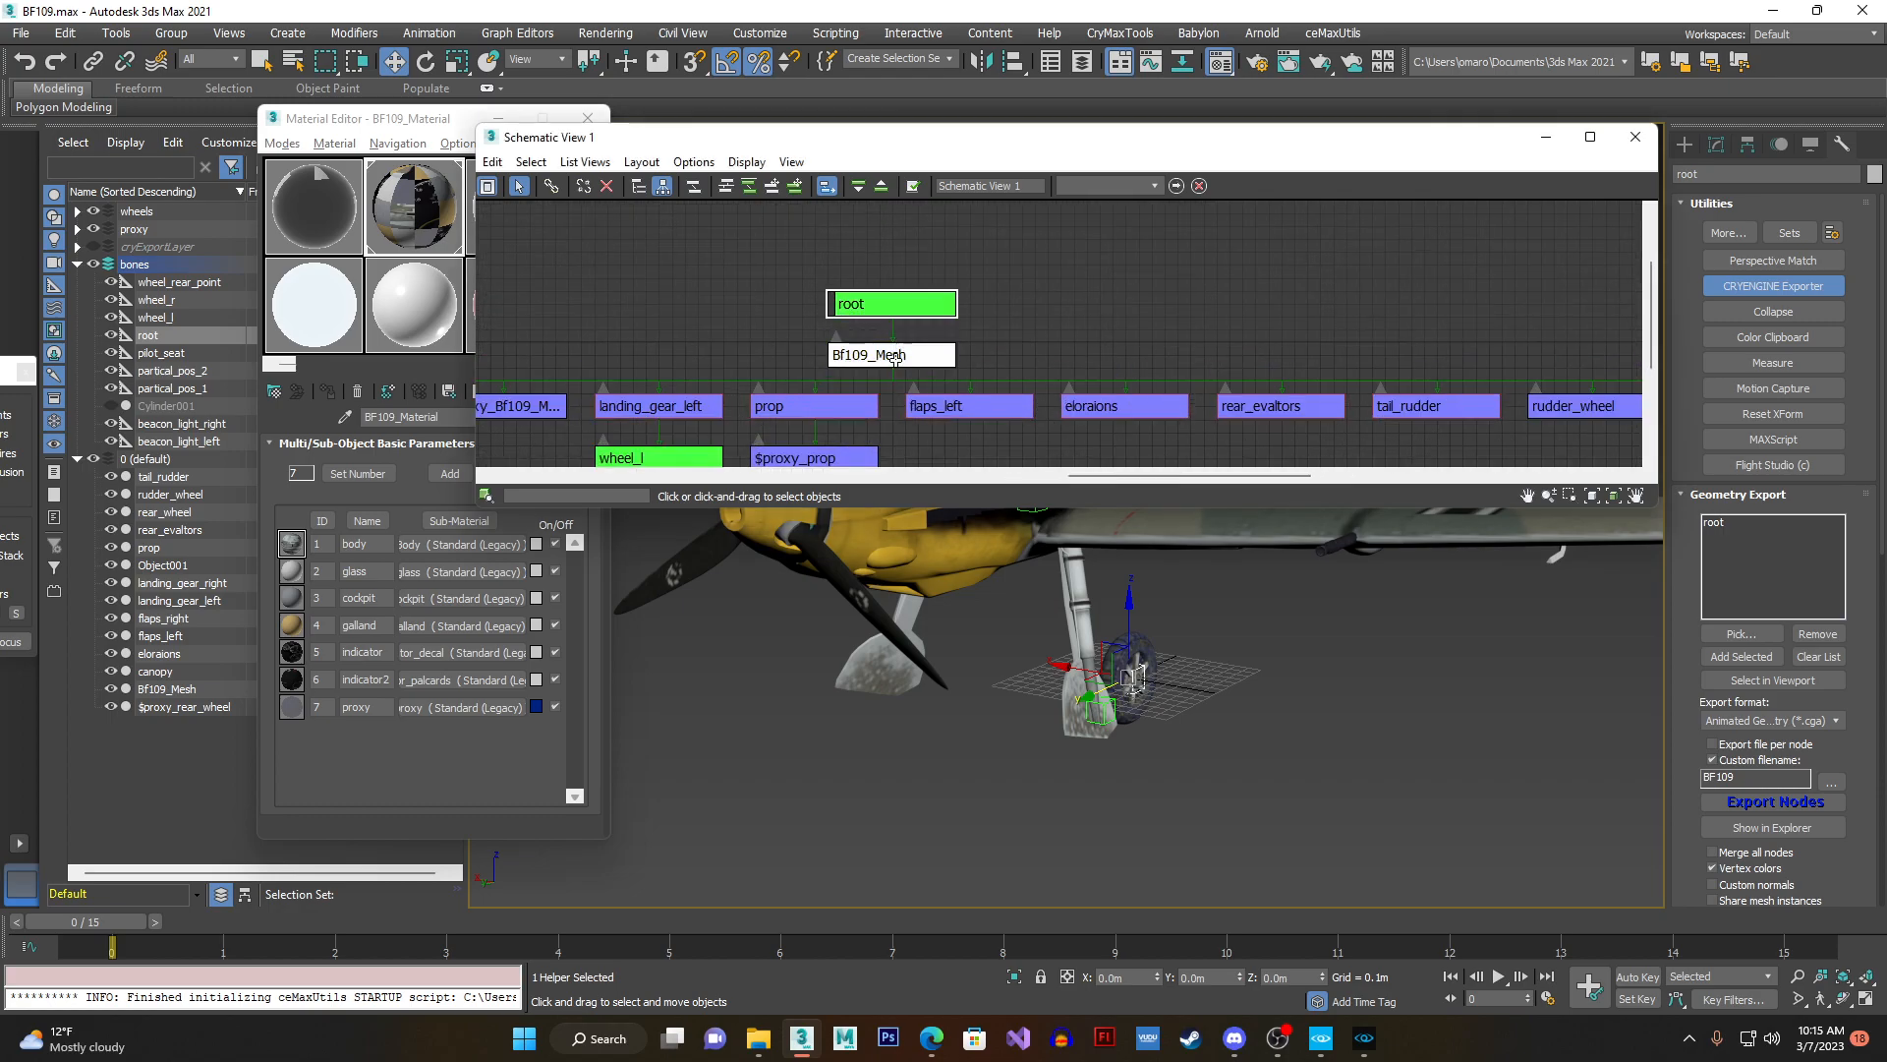
pyautogui.scroll(-2, 902, 359)
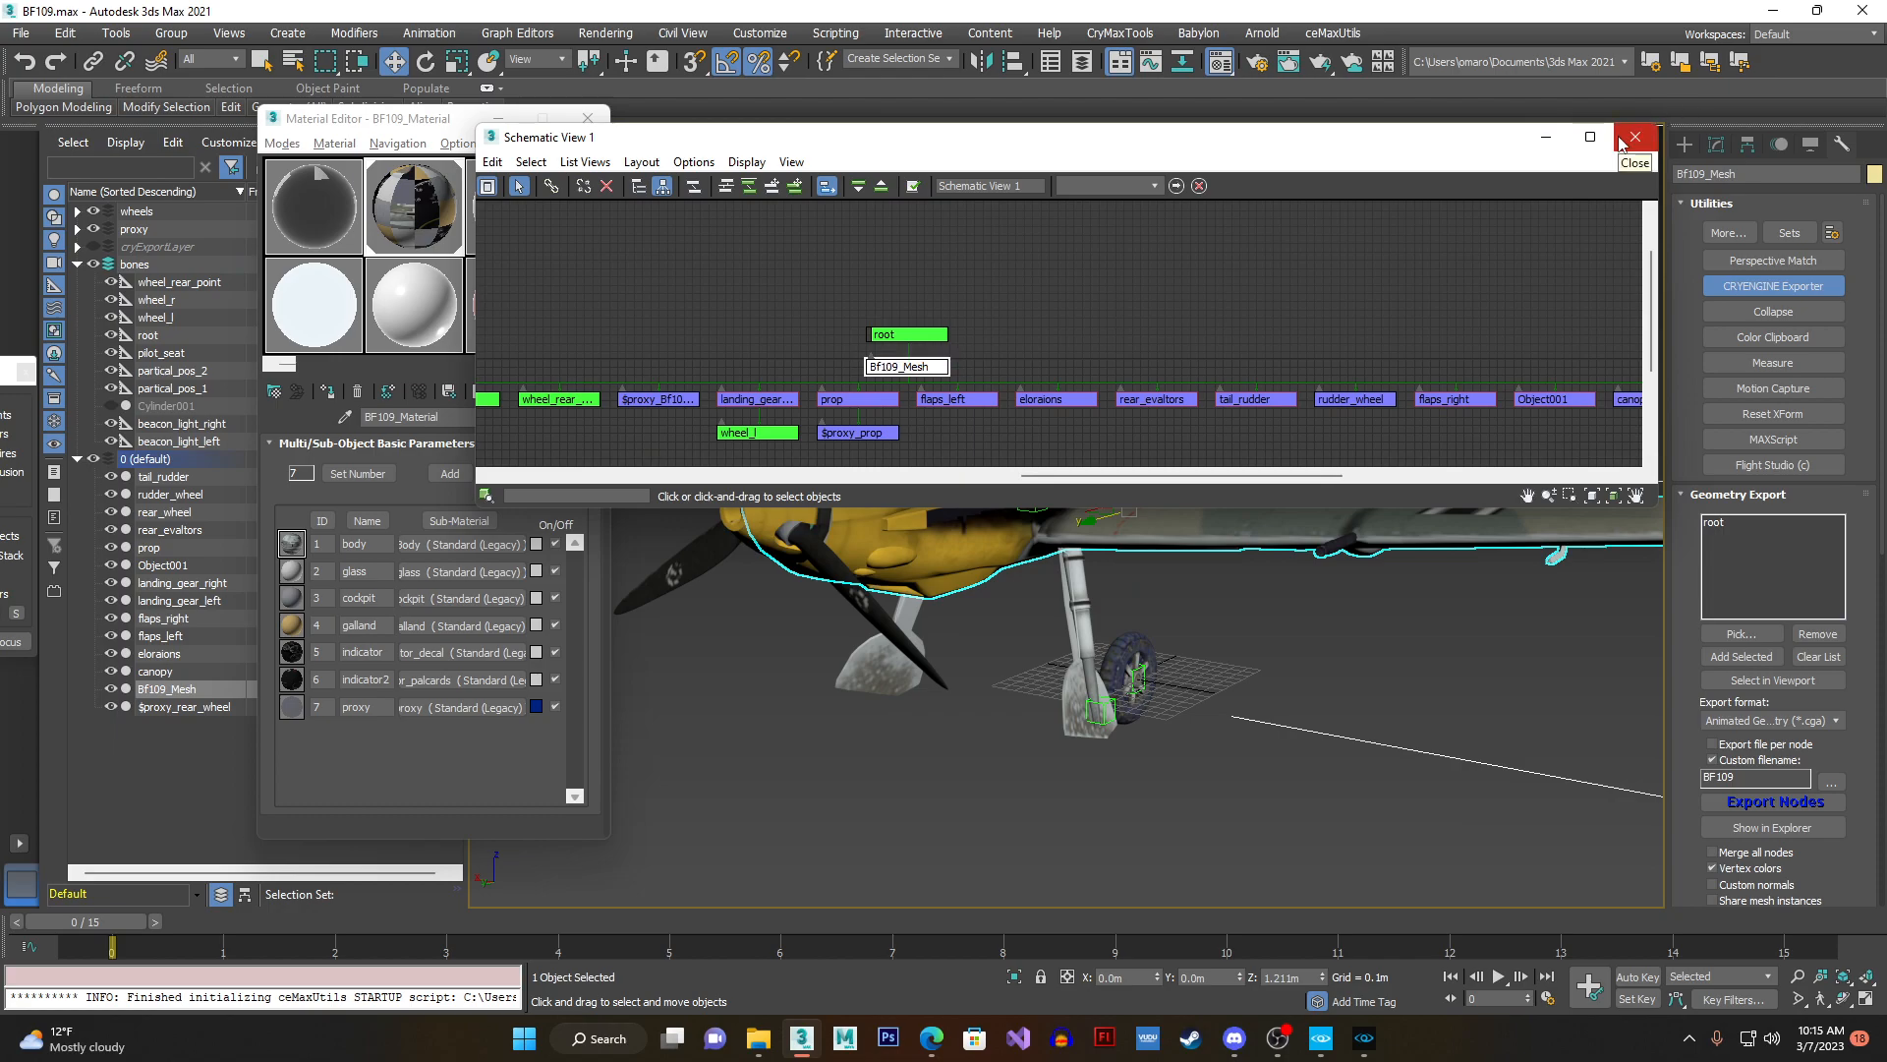
pyautogui.keyDown('alt'); pyautogui.moveTo(1120, 580); pyautogui.dragTo(1132, 662, button='middle'); pyautogui.keyUp('alt')
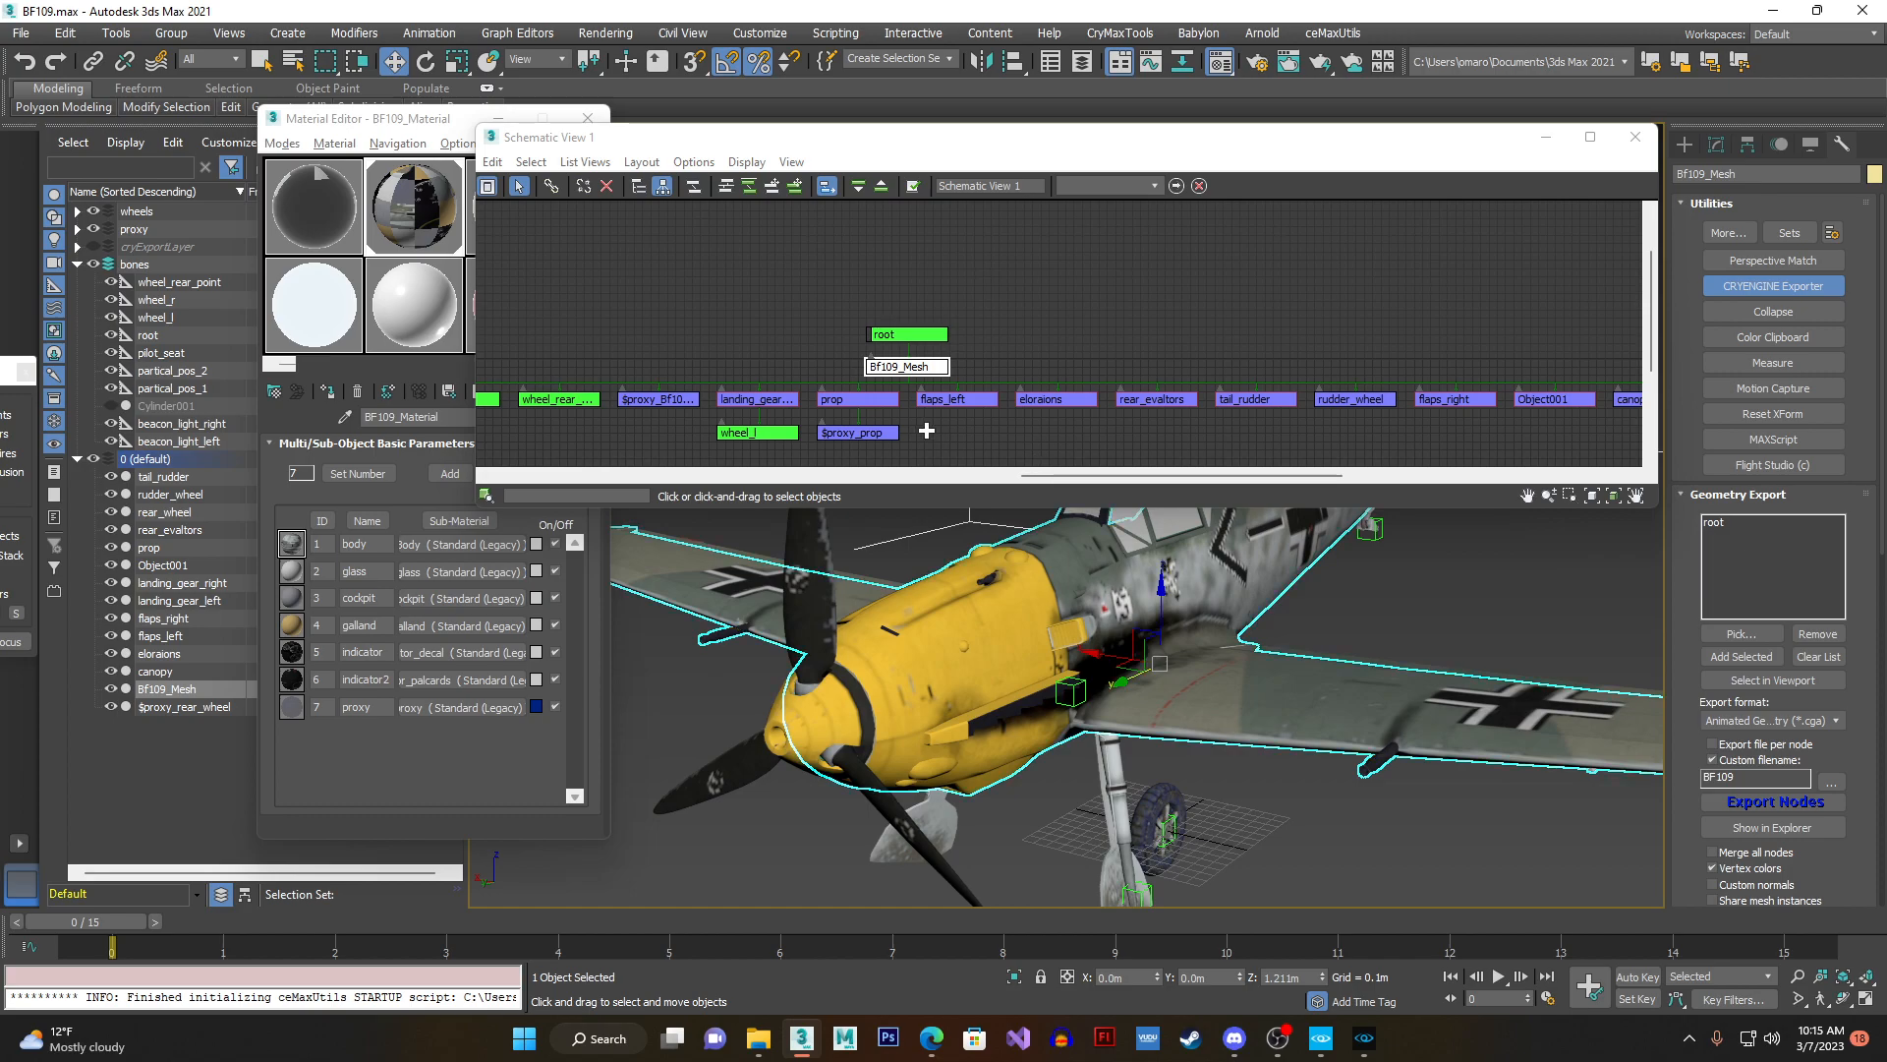
# - Select the $proxy_BF109_Mesh node beneath Bf109_Mesh in the schematic hierarchy and view it on the aircraft
pyautogui.scroll(2, 689, 401)
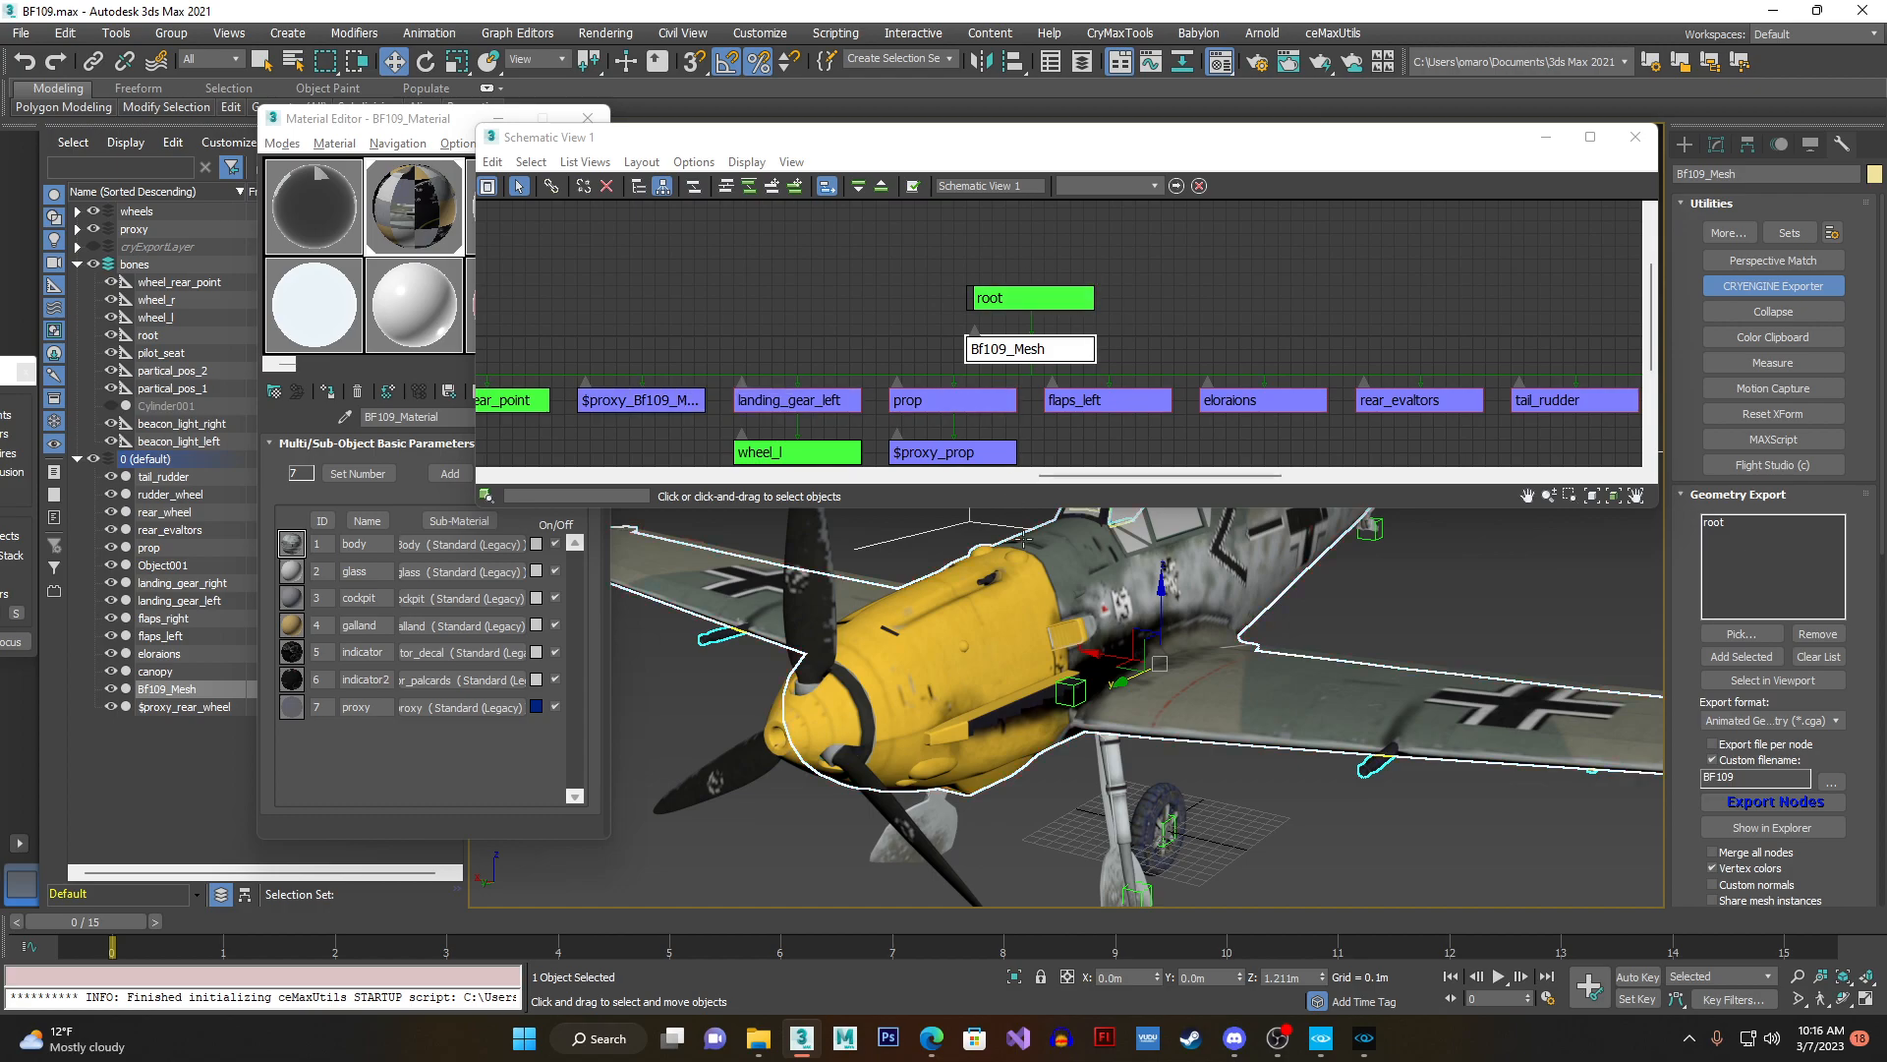
pyautogui.scroll(-2, 1077, 555)
pyautogui.click(637, 396)
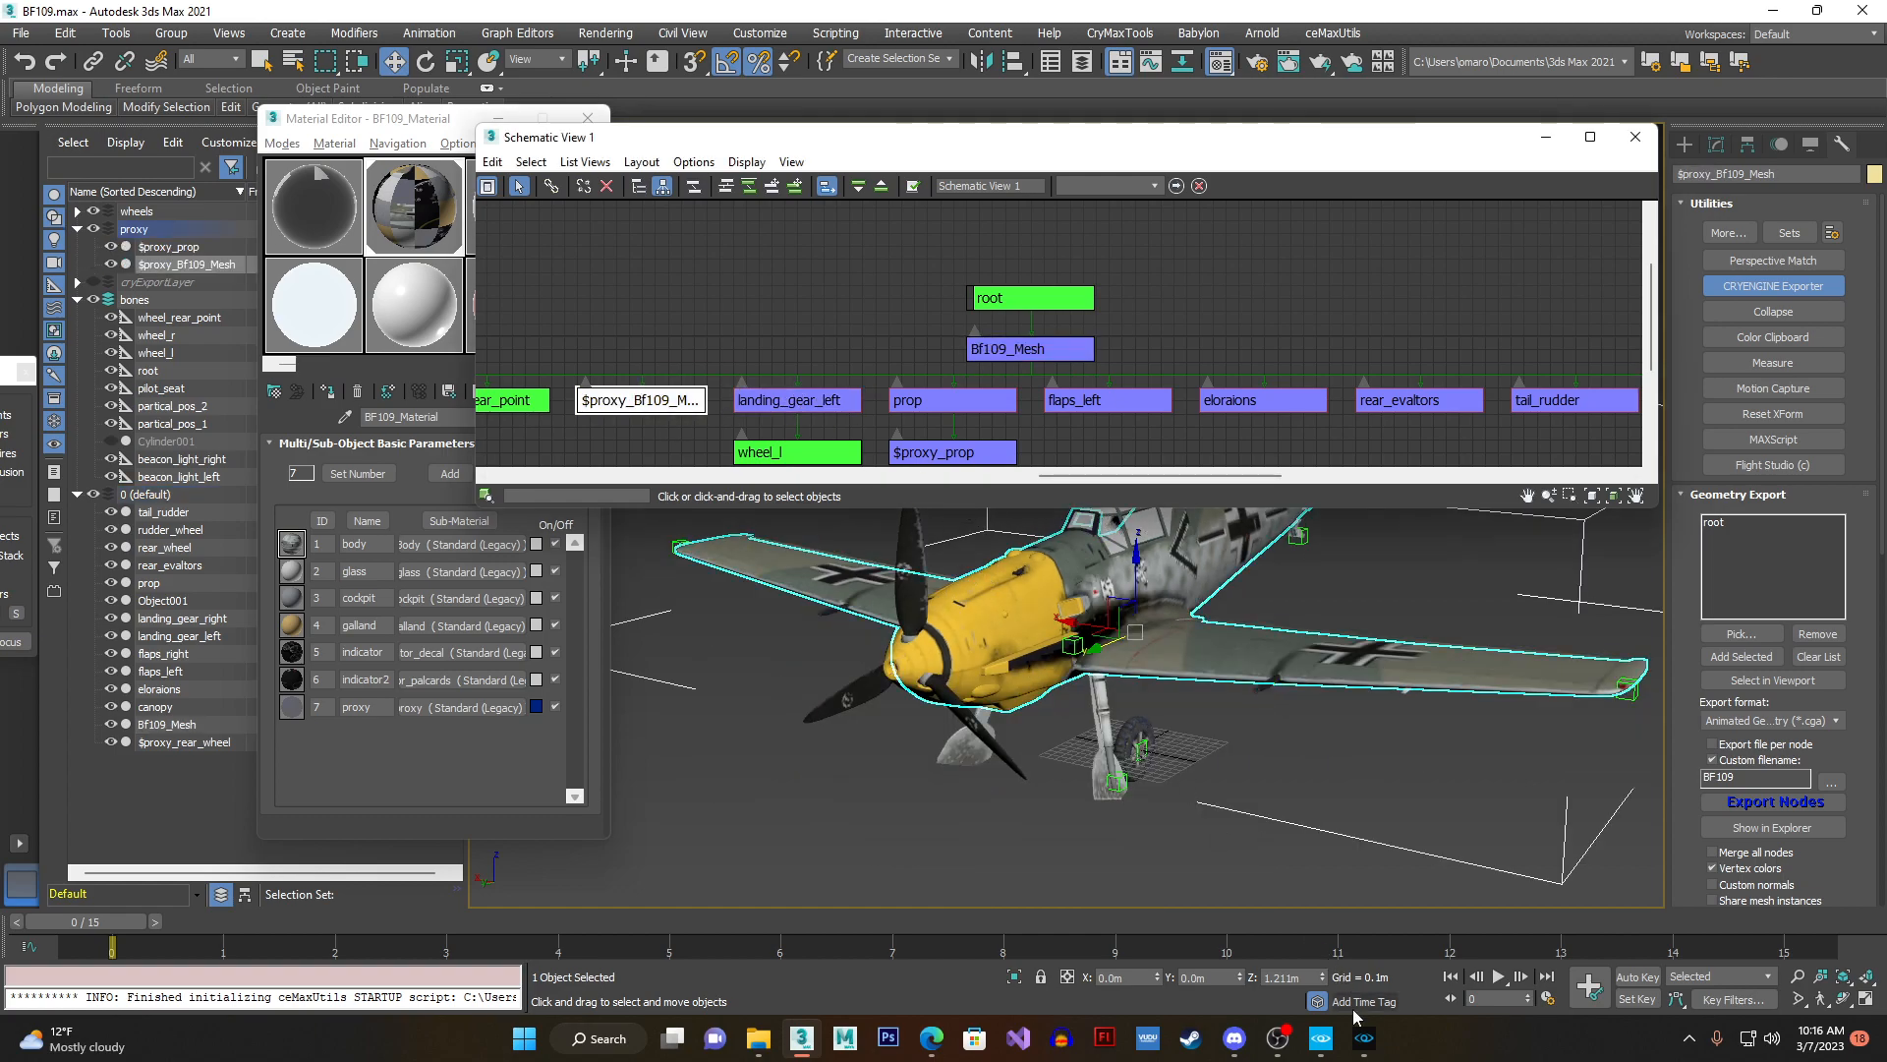
# - Switch to CRYENGINE, show the placed aircraft's physics proxies, hide them again and deselect the aircraft before returning to 3ds Max
pyautogui.click(1365, 1037)
pyautogui.click(1374, 126)
pyautogui.click(1569, 226)
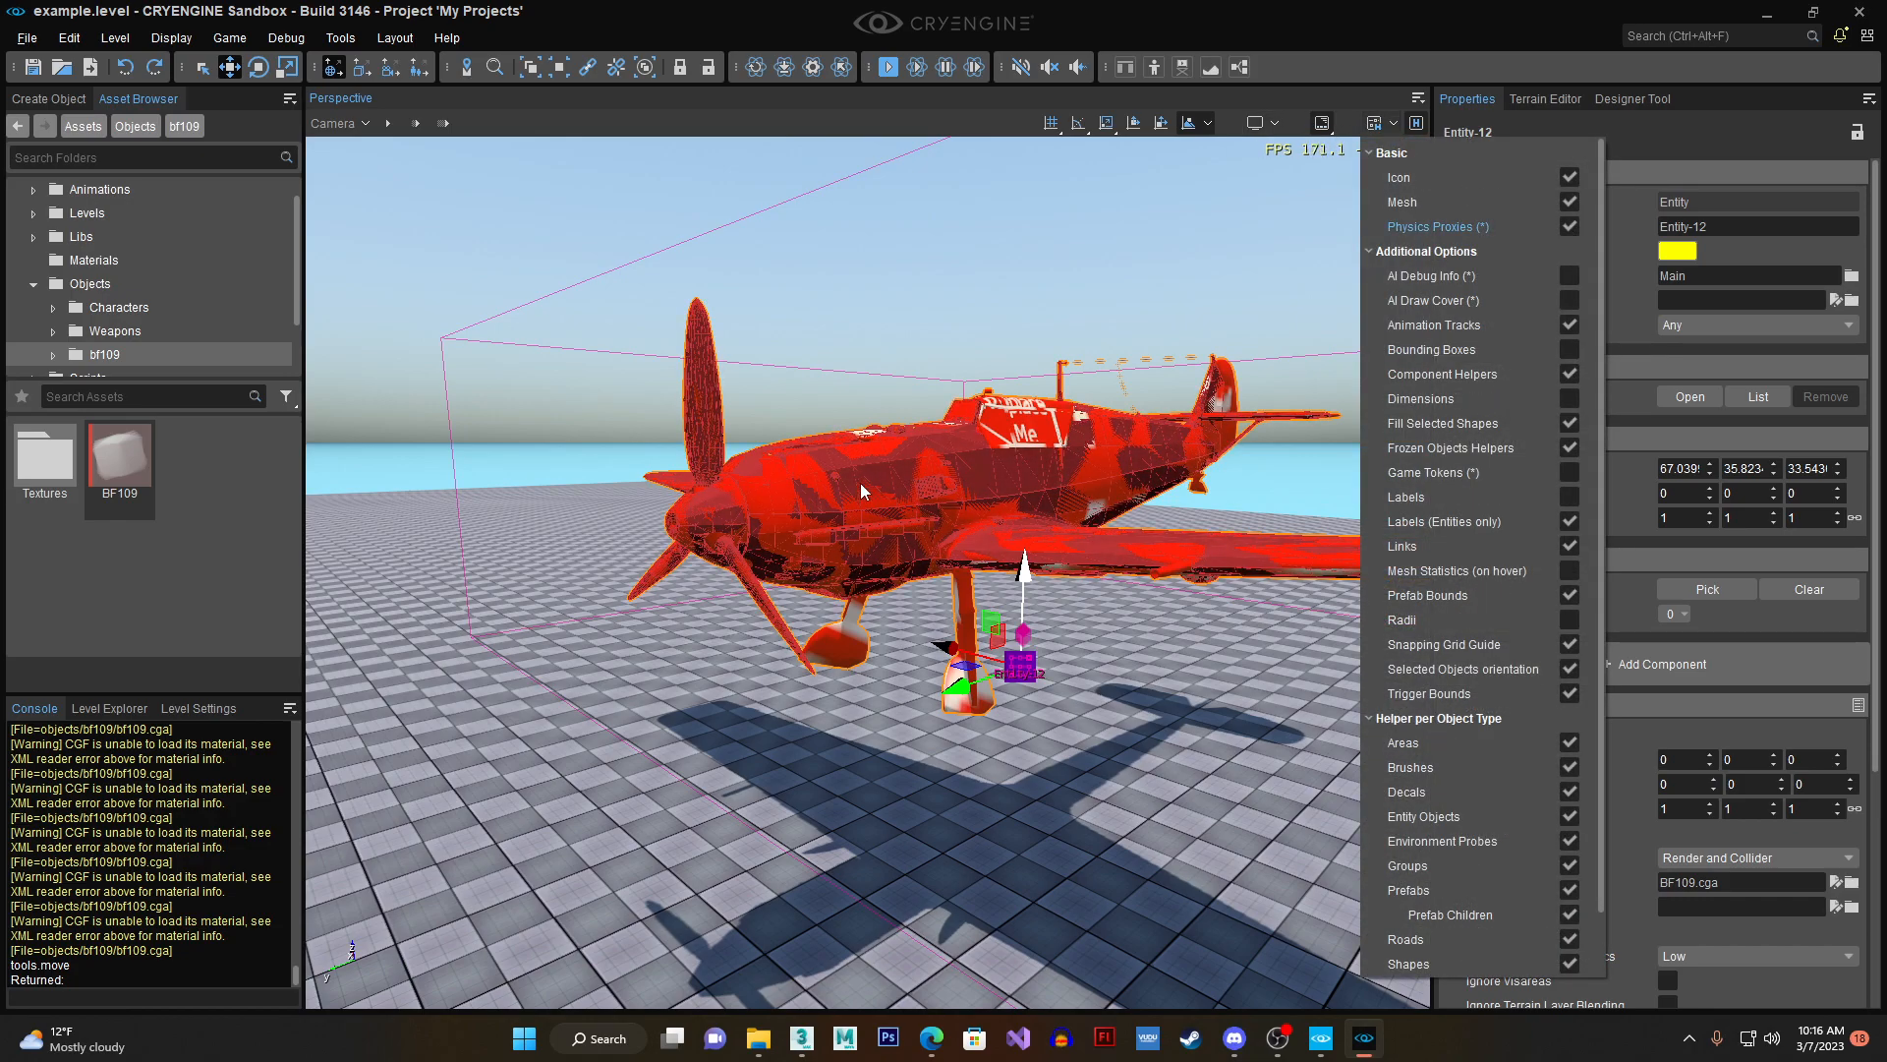
pyautogui.click(1569, 226)
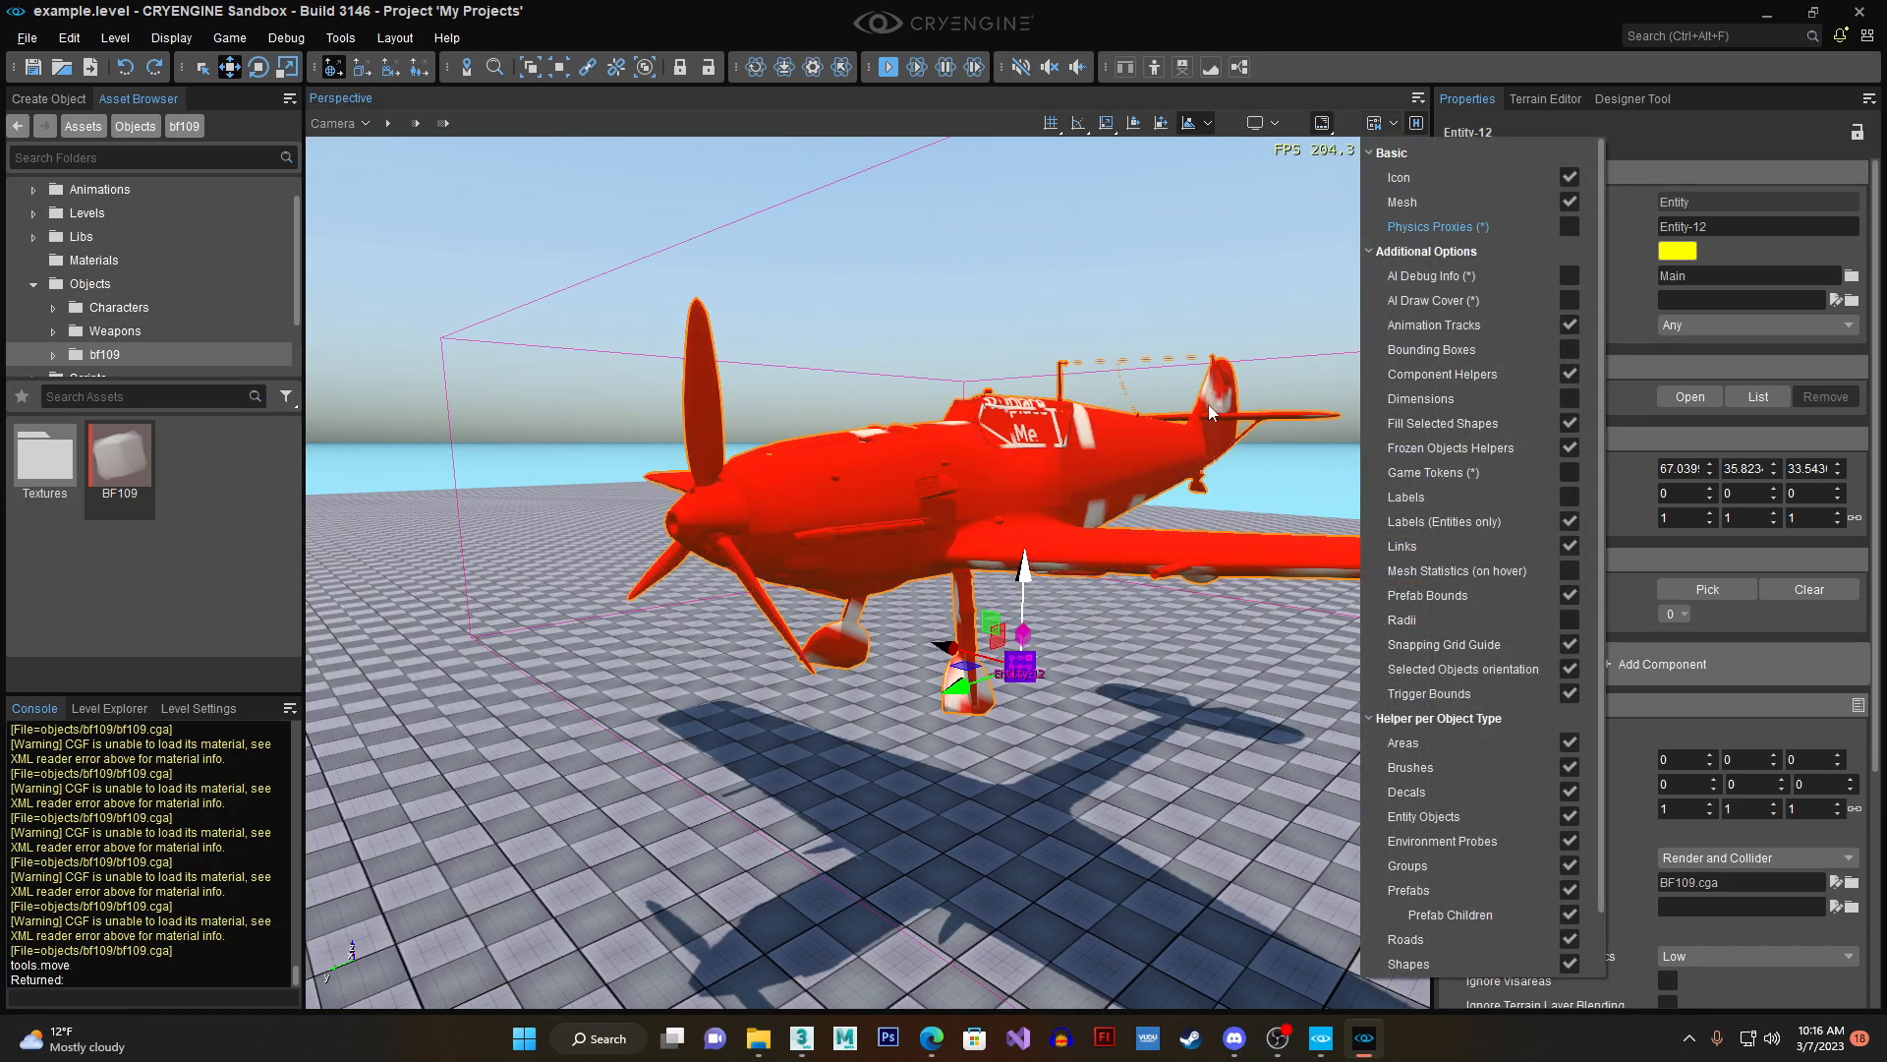
pyautogui.click(1098, 582)
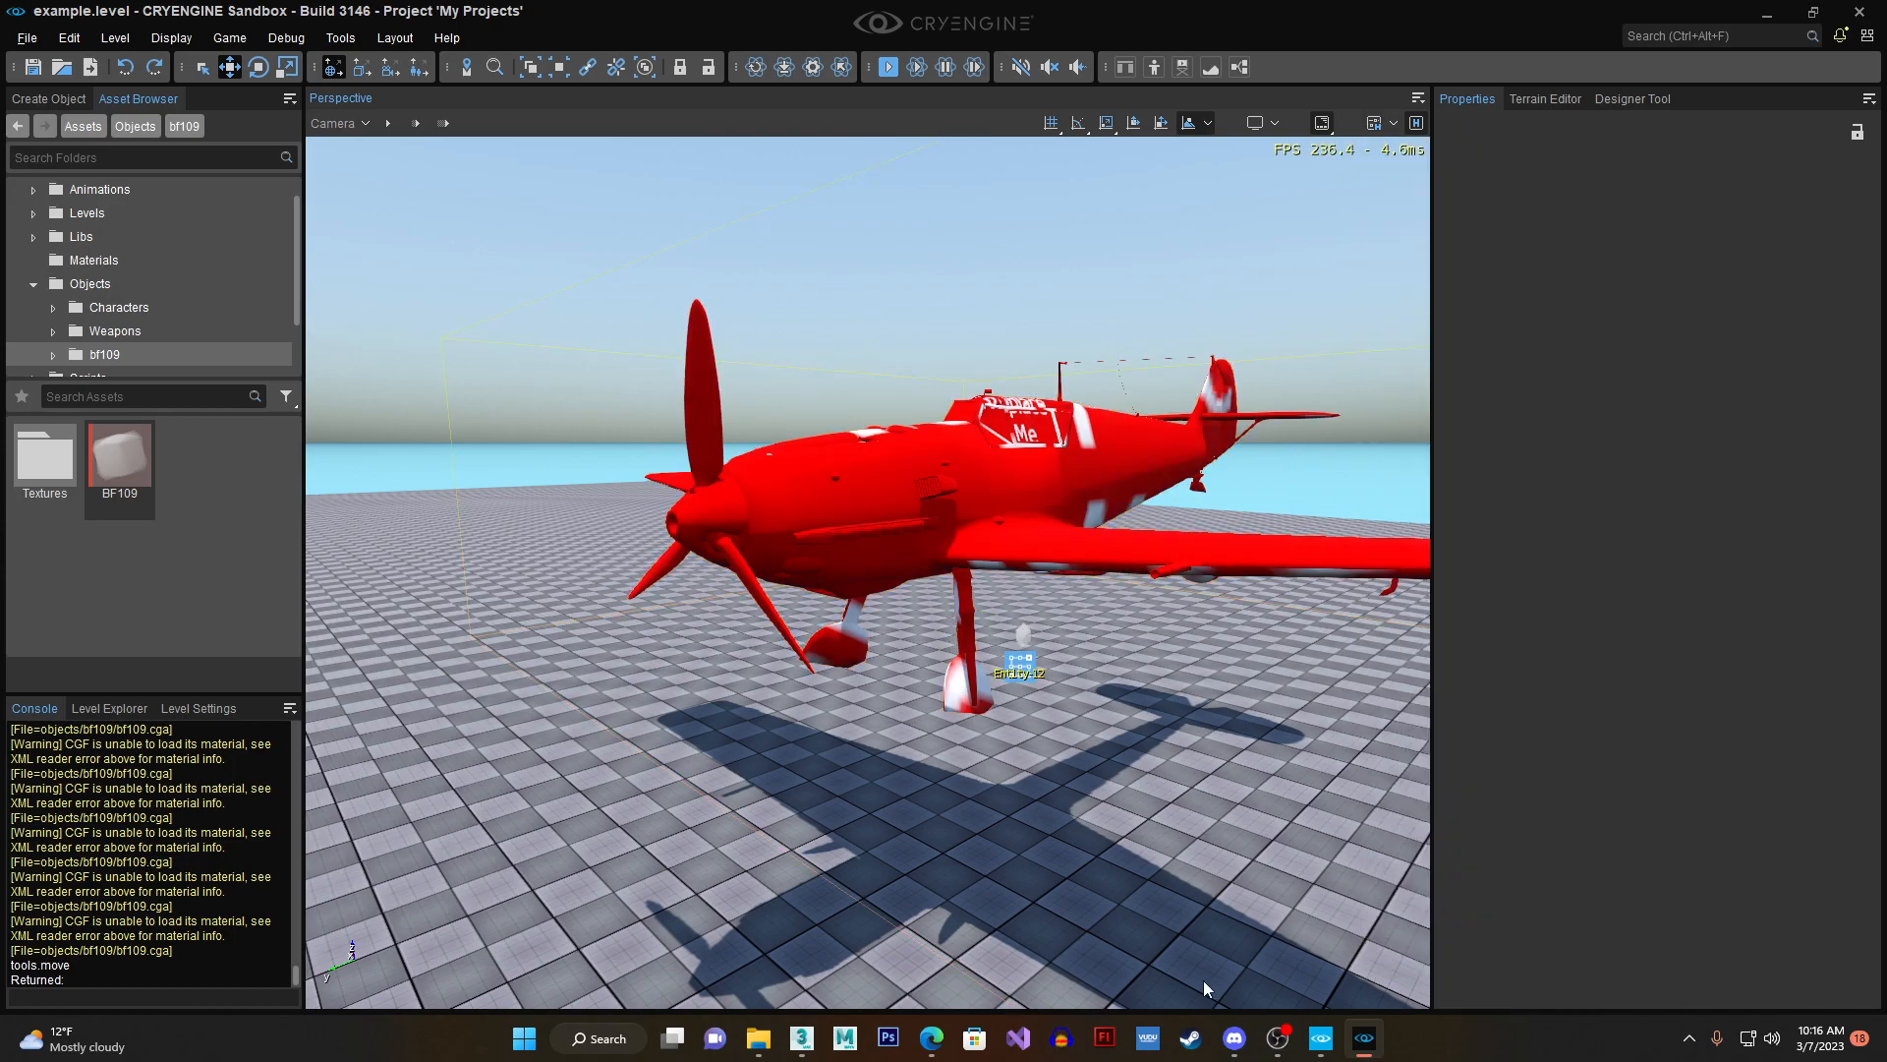
pyautogui.click(803, 1036)
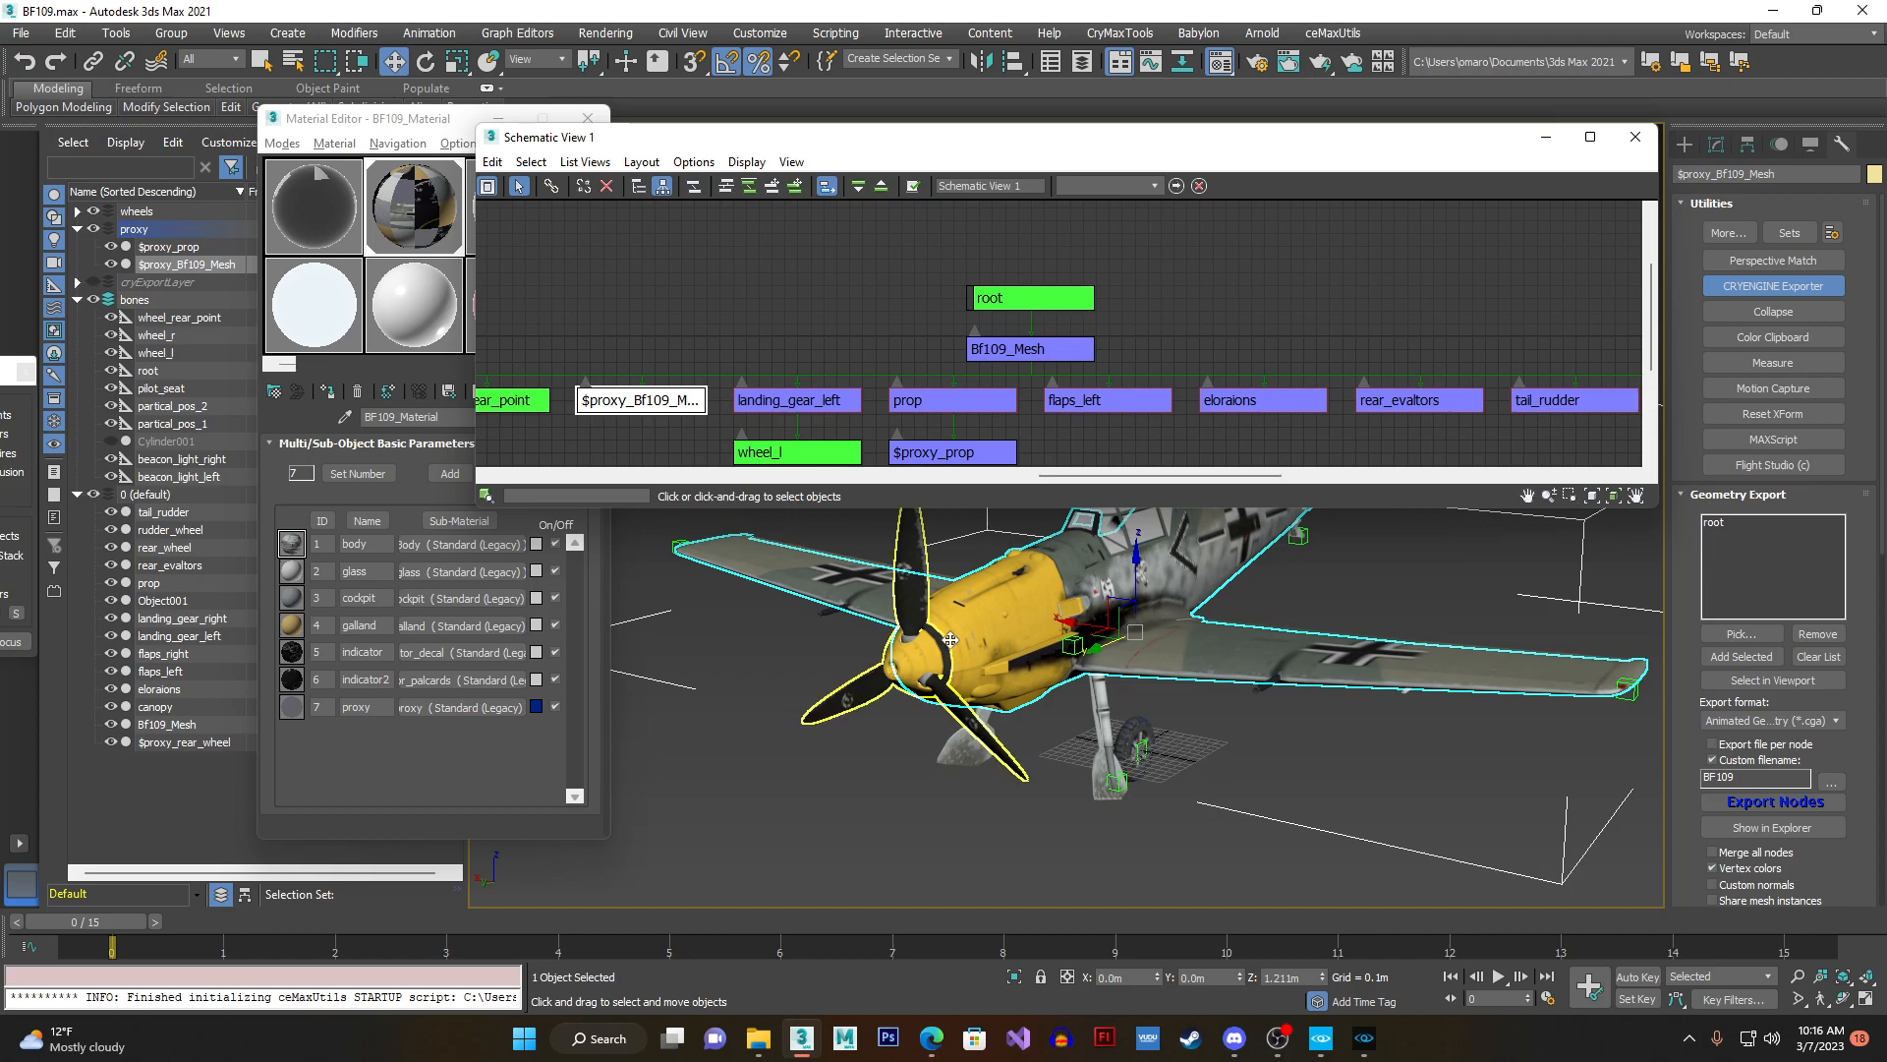
# - Show the pivots of $proxy_BF109_Mesh and Bf109_Mesh with Affect Pivot Only, compare their positions, and turn the pivot mode off
pyautogui.keyDown('alt'); pyautogui.moveTo(1138, 600); pyautogui.dragTo(1038, 582, button='middle'); pyautogui.keyUp('alt')
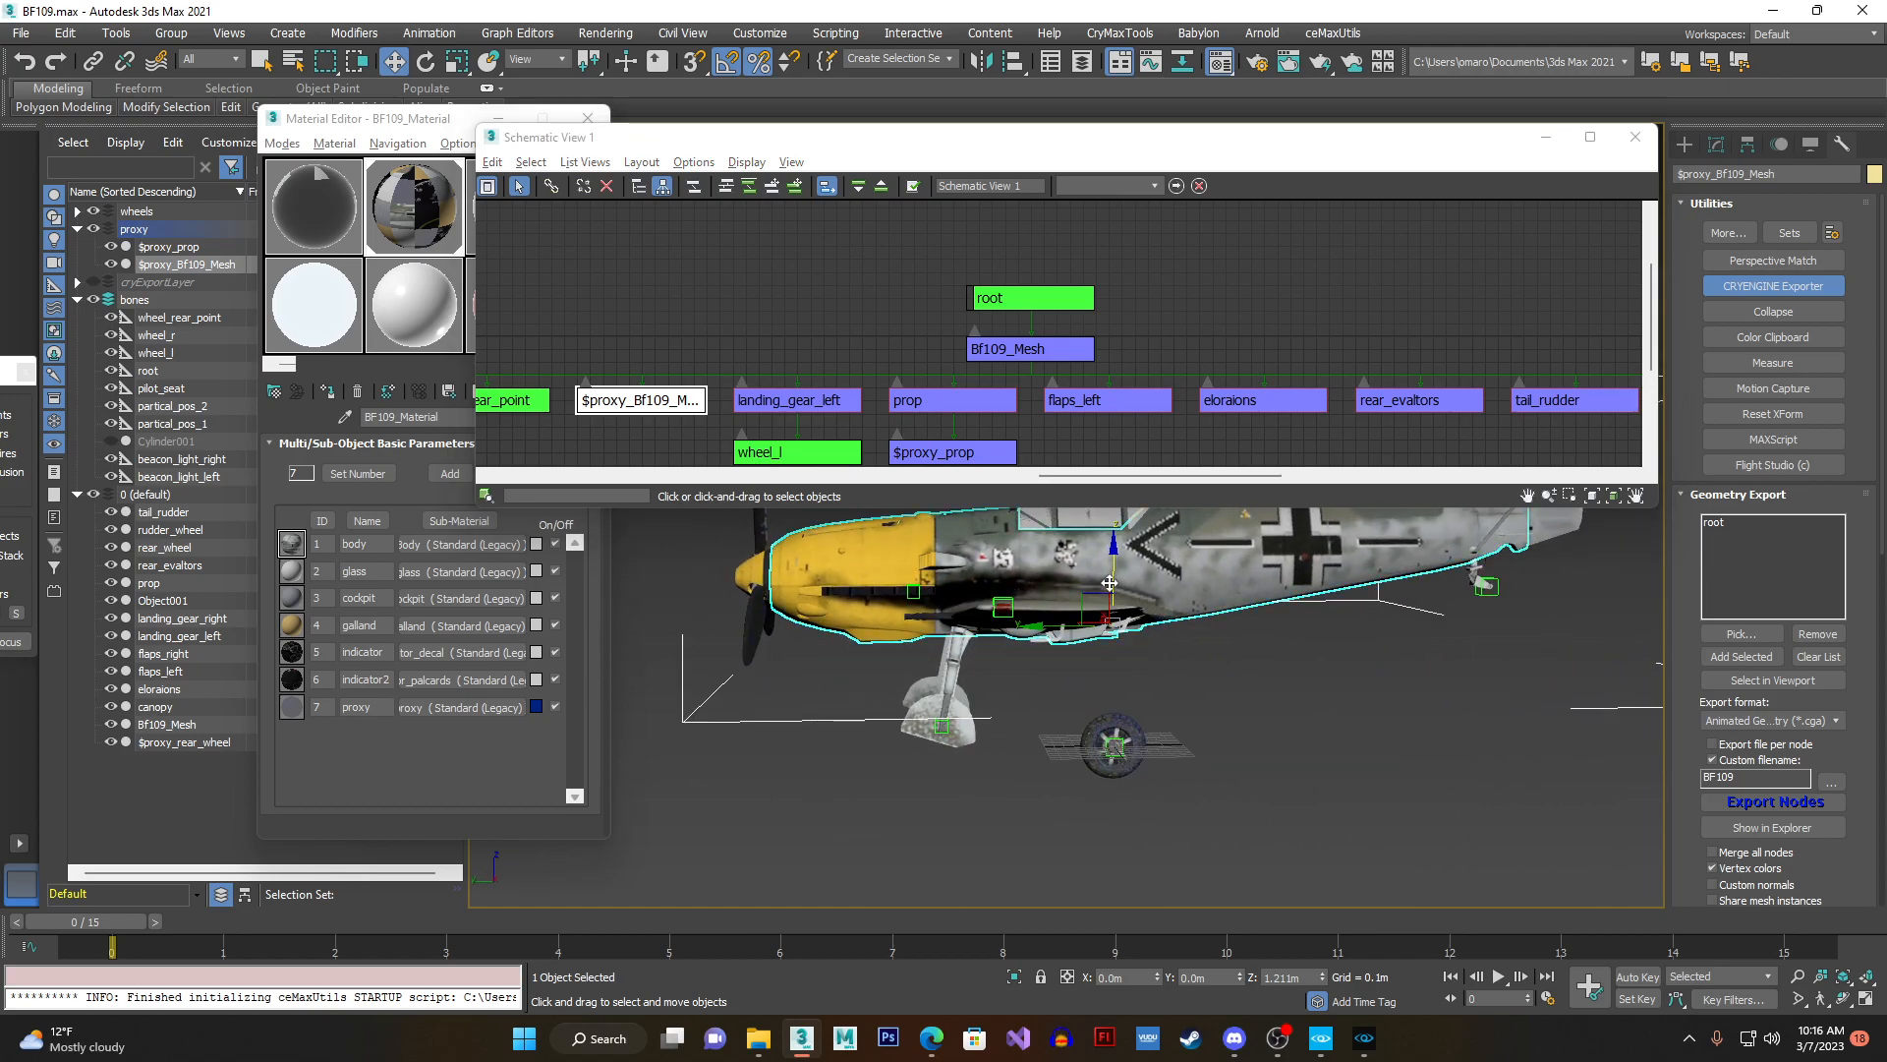
pyautogui.scroll(5, 1061, 608)
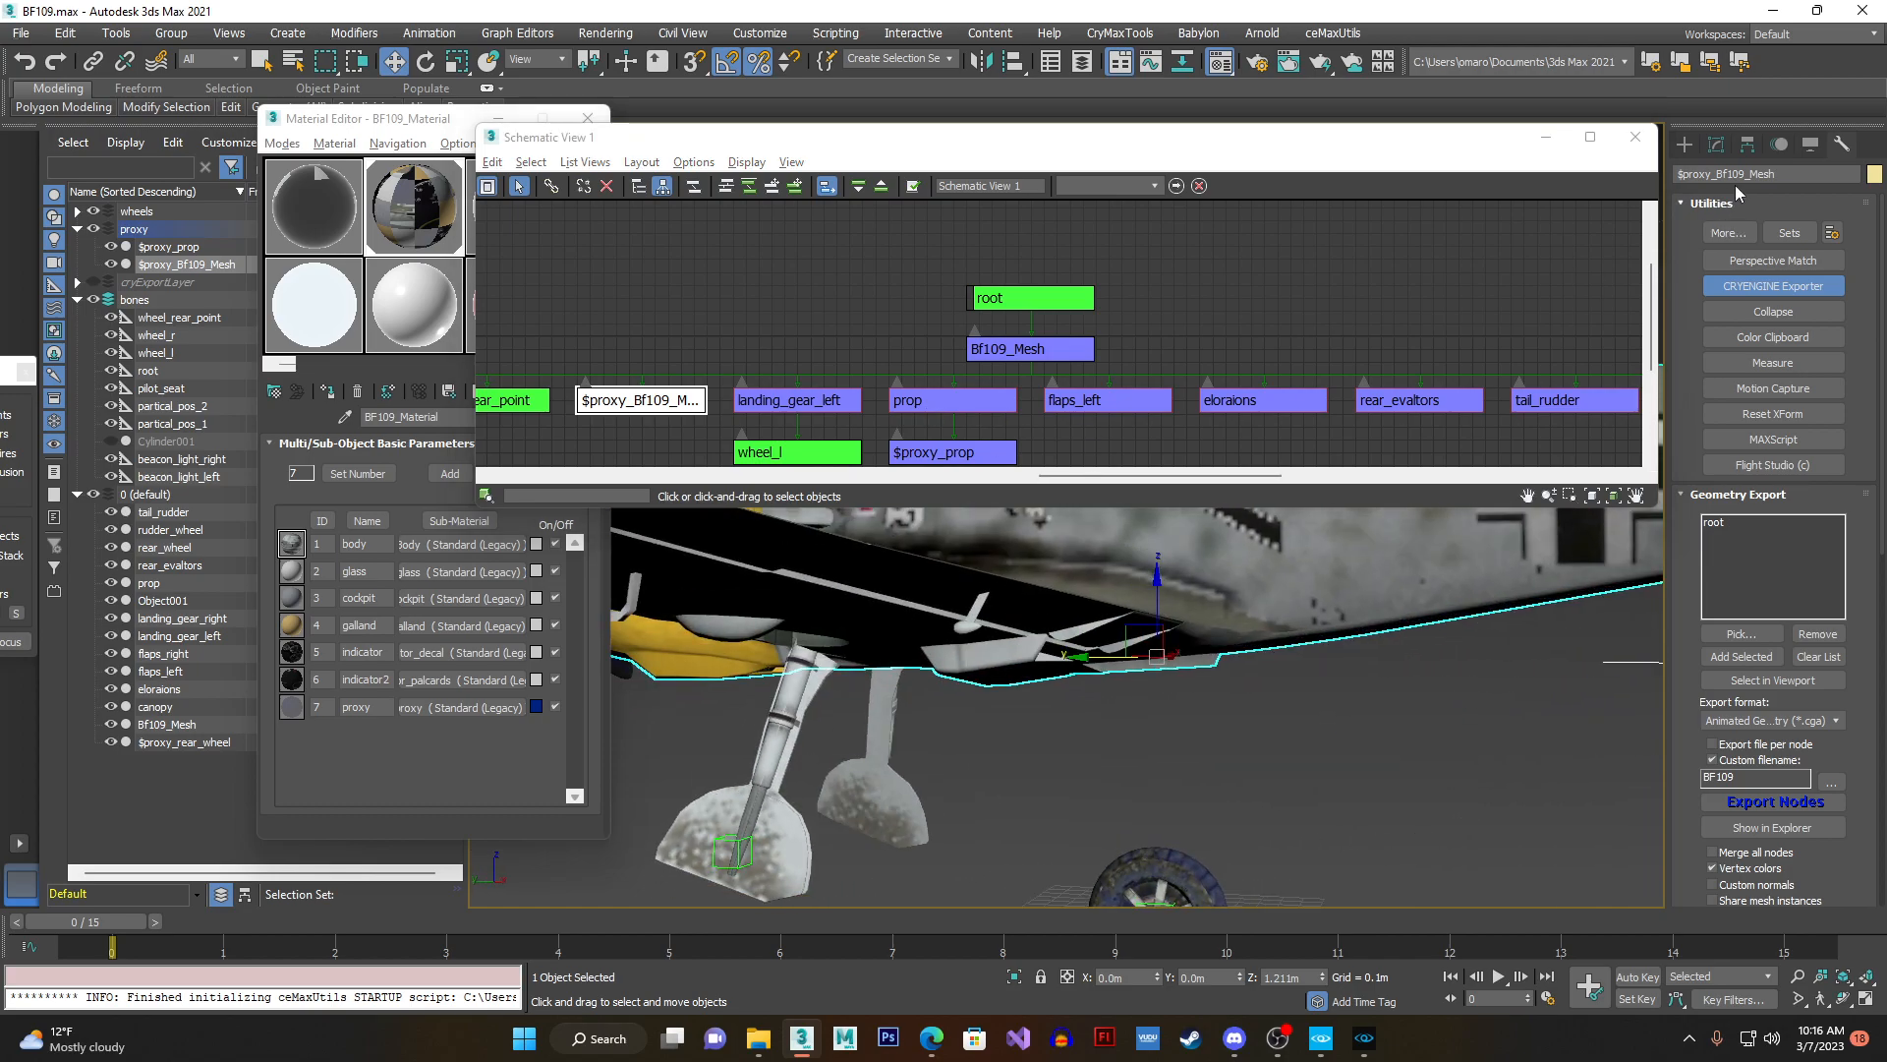
pyautogui.click(1748, 145)
pyautogui.click(1775, 280)
pyautogui.keyDown('alt'); pyautogui.moveTo(1277, 613); pyautogui.dragTo(1190, 580, button='middle'); pyautogui.keyUp('alt')
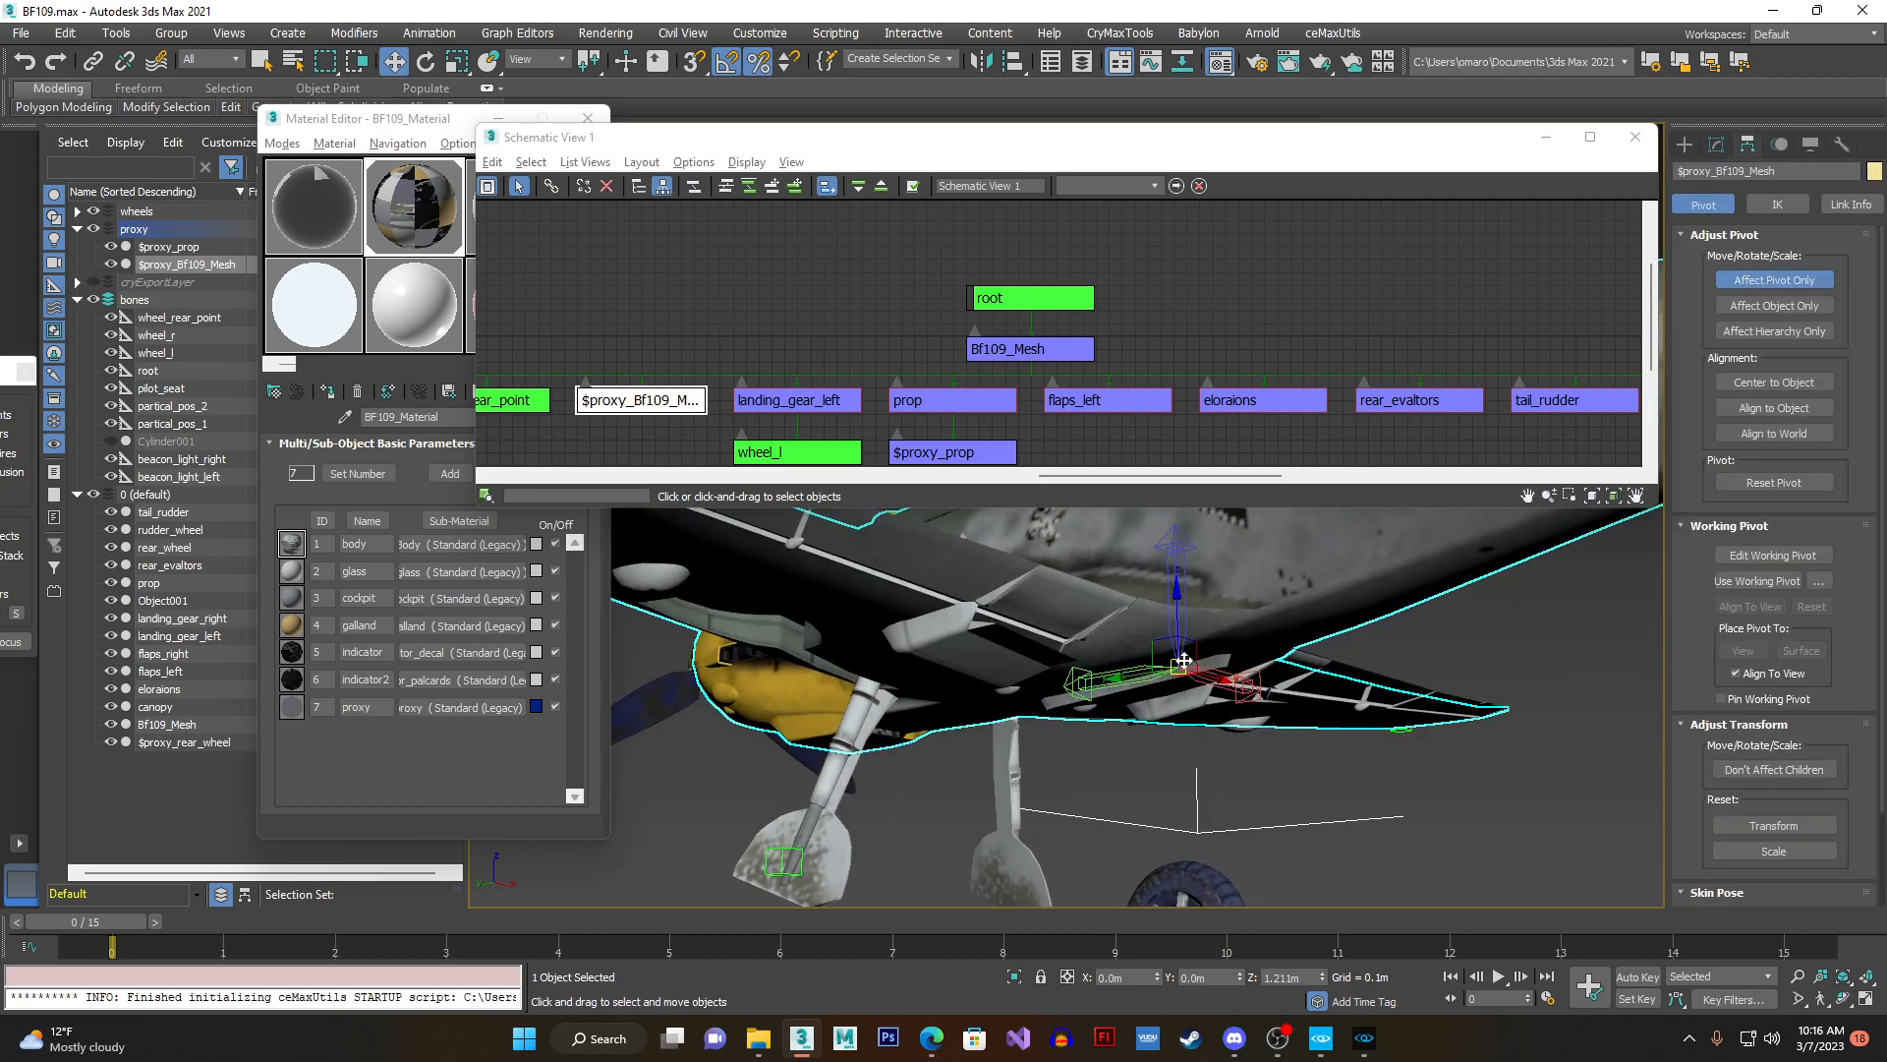
pyautogui.click(1057, 352)
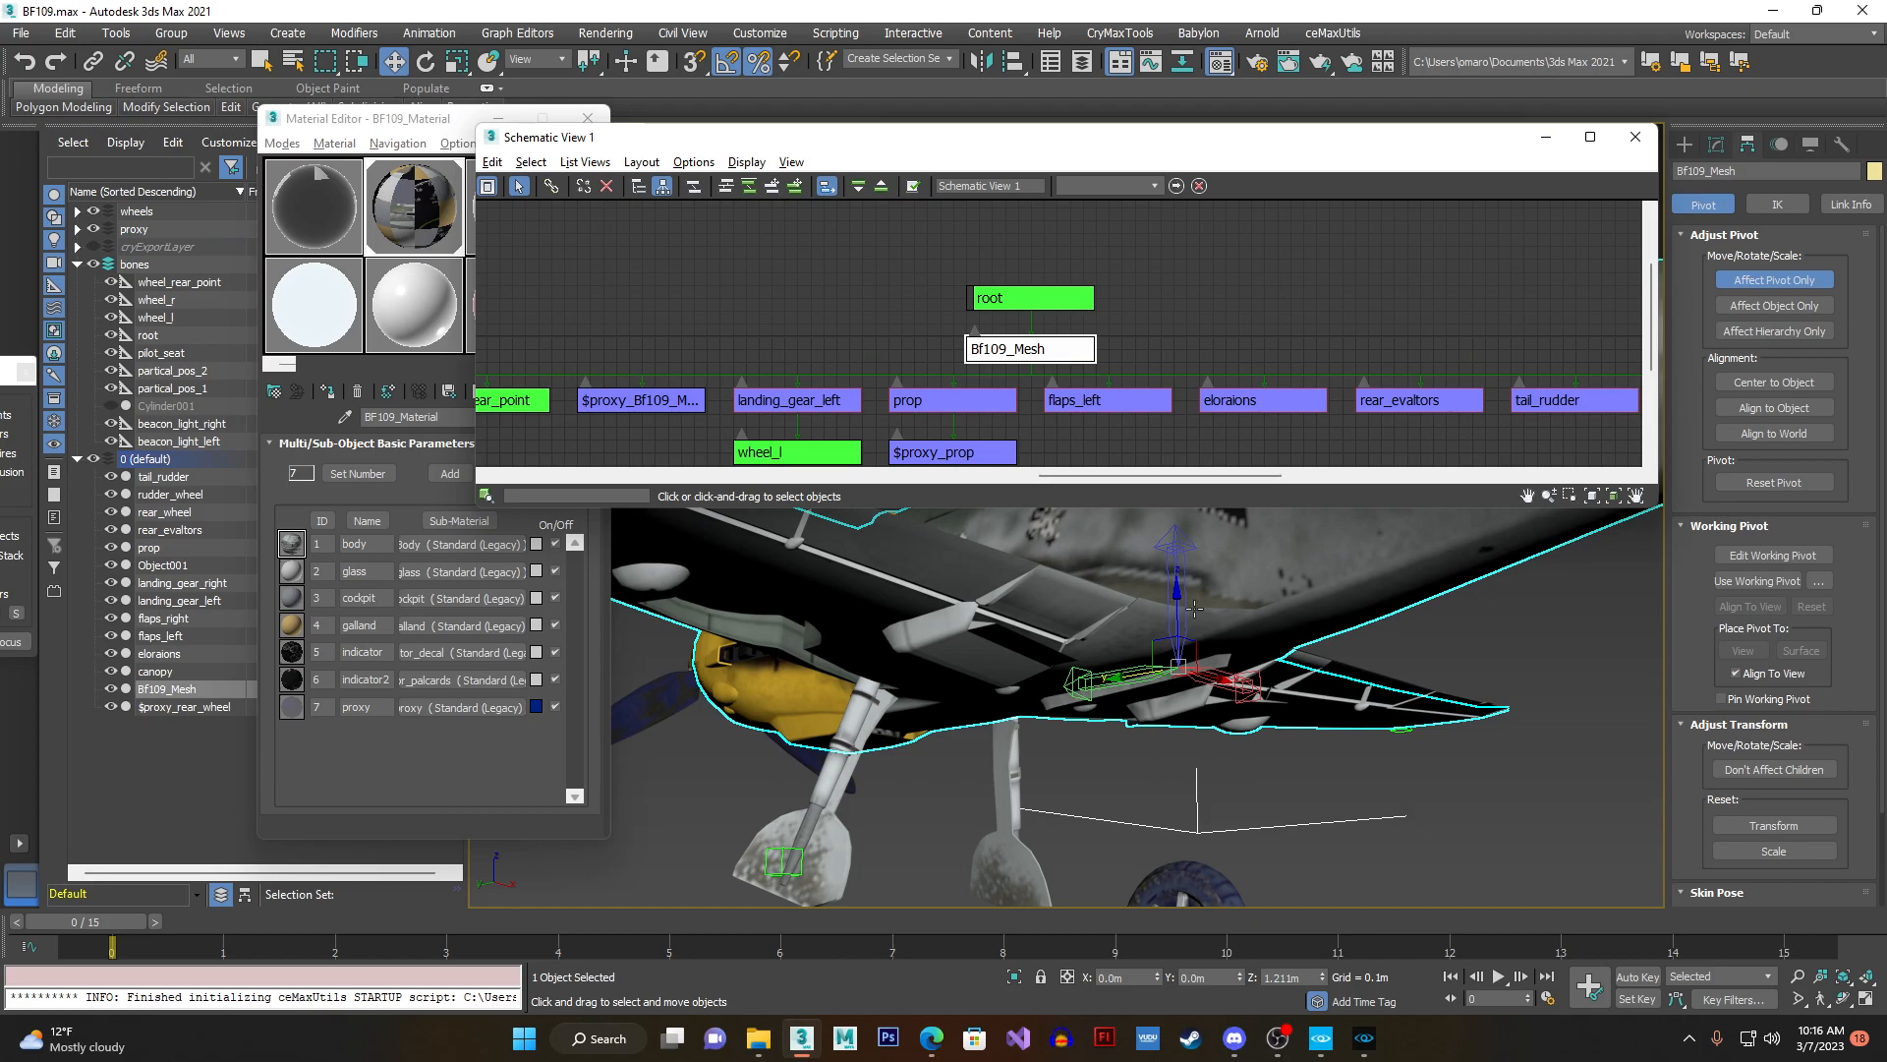
pyautogui.click(637, 400)
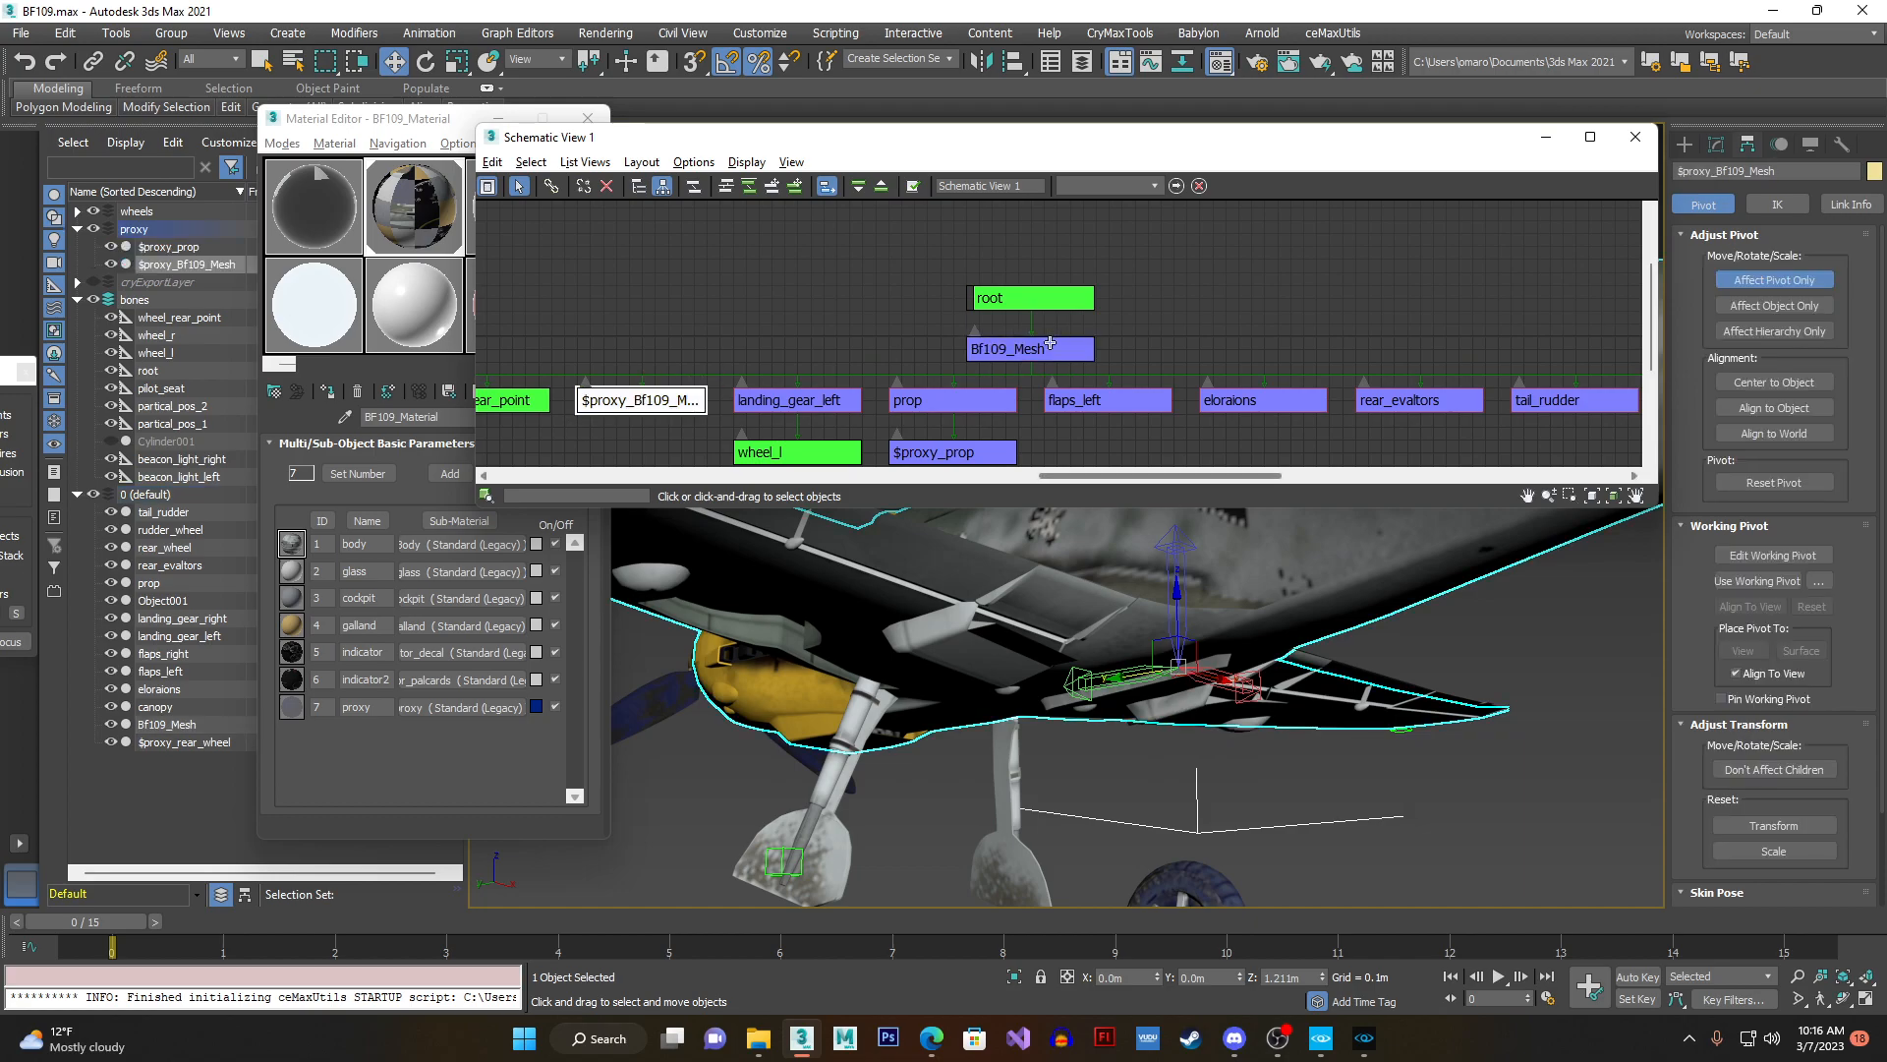
pyautogui.click(1730, 280)
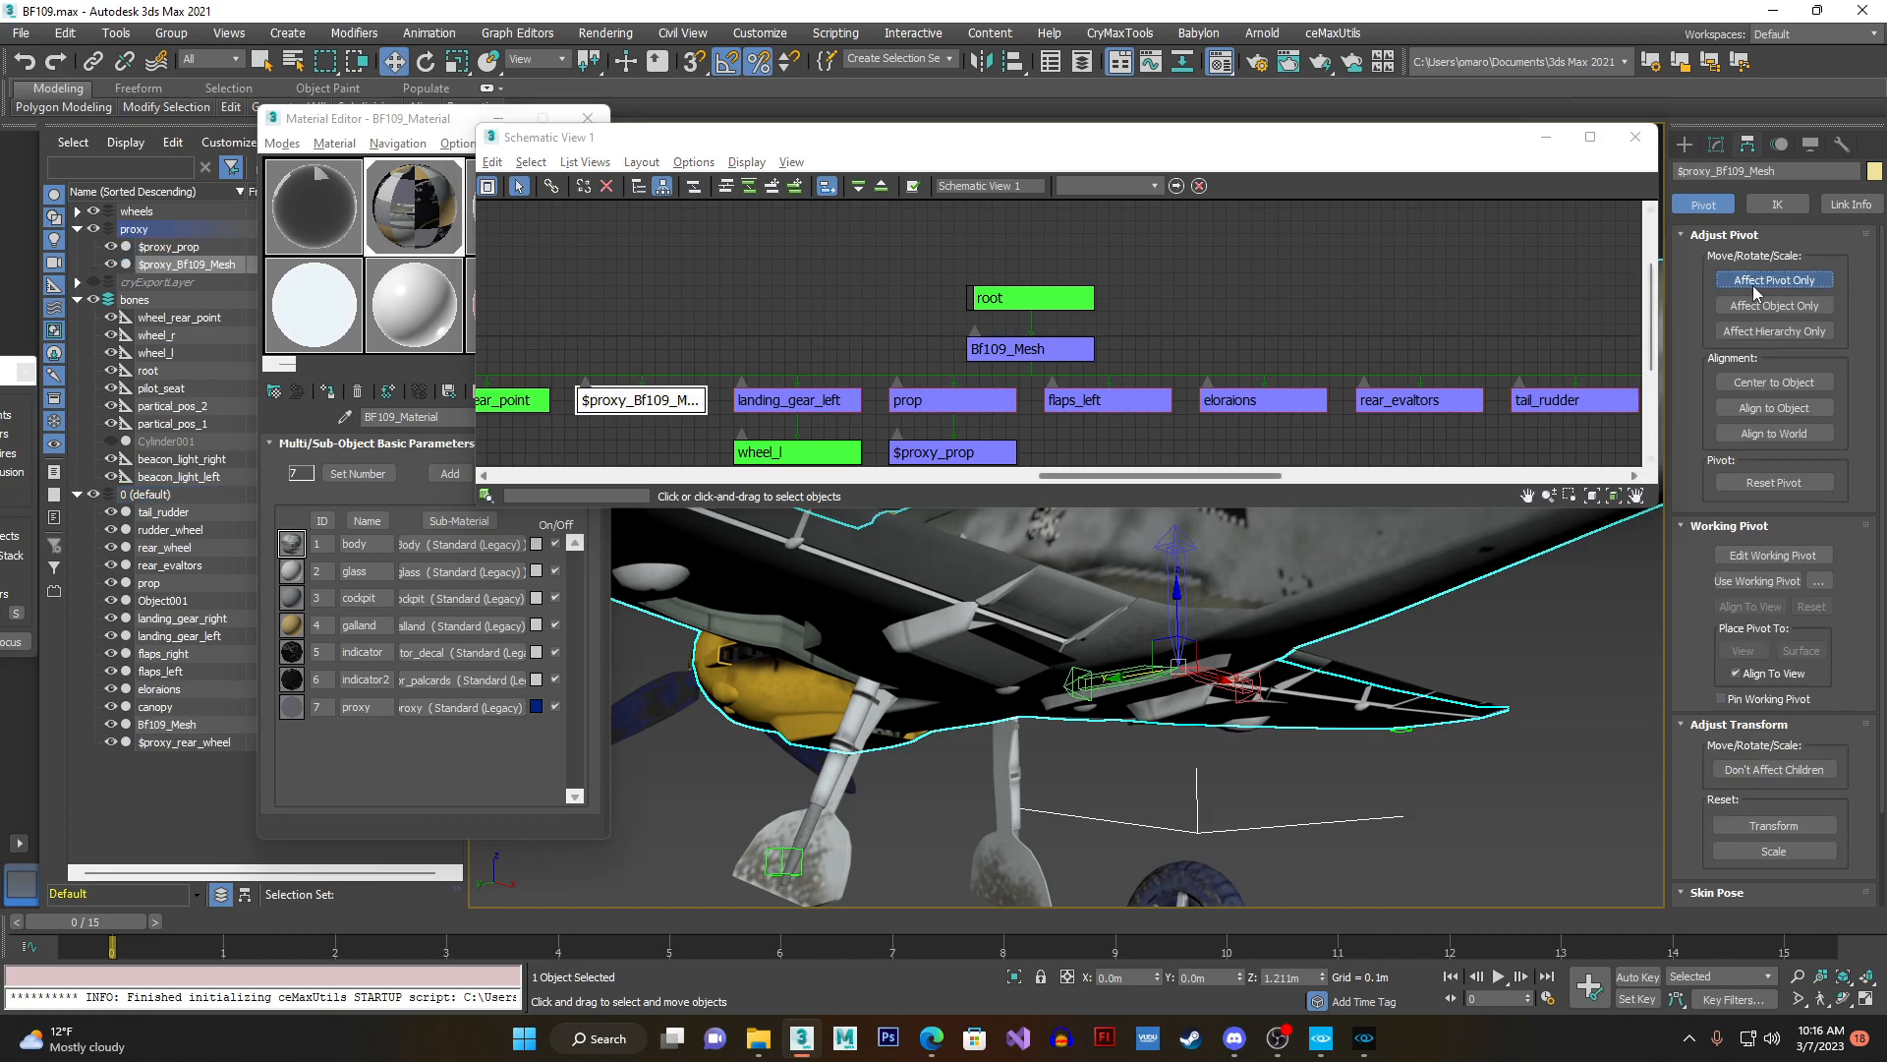
pyautogui.press('z')
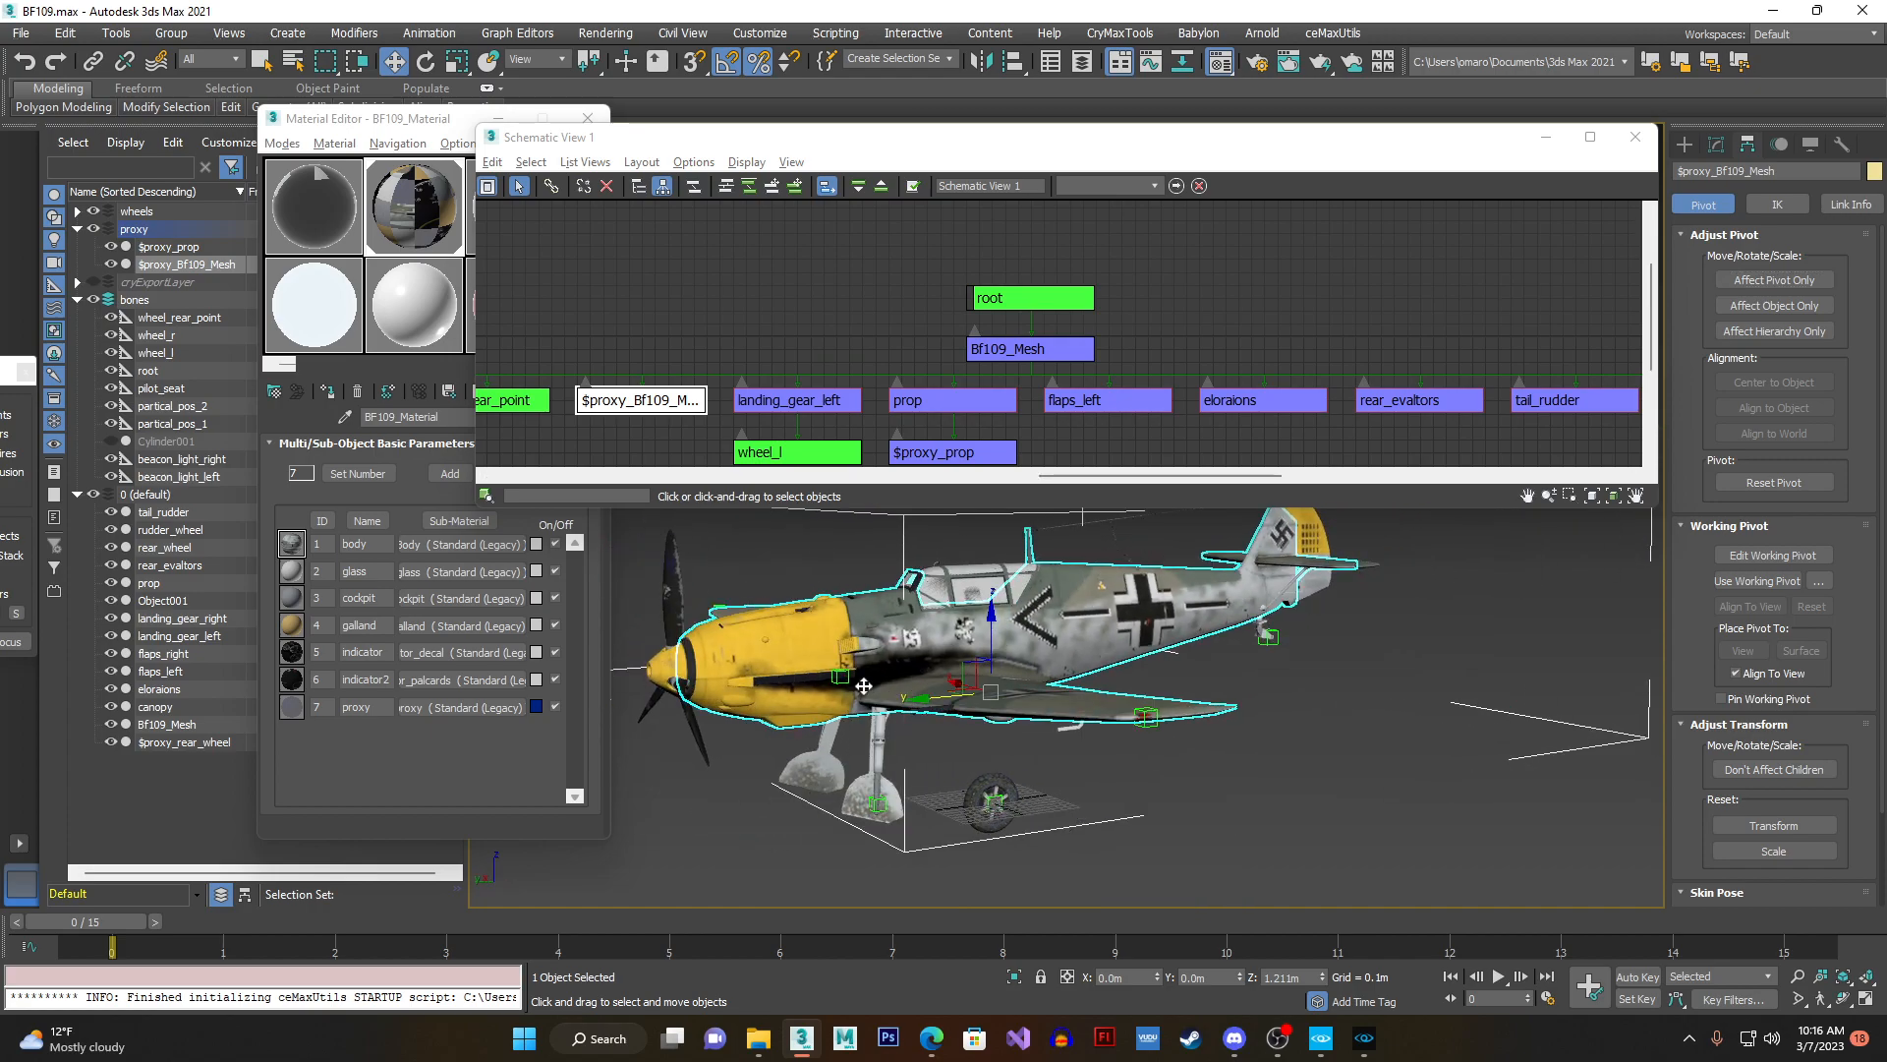
# - Select Bf109_Mesh and its child $proxy_BF109_Mesh alternately in the schematic hierarchy to compare the two meshes on the aircraft
pyautogui.click(970, 352)
pyautogui.click(639, 400)
pyautogui.click(1013, 349)
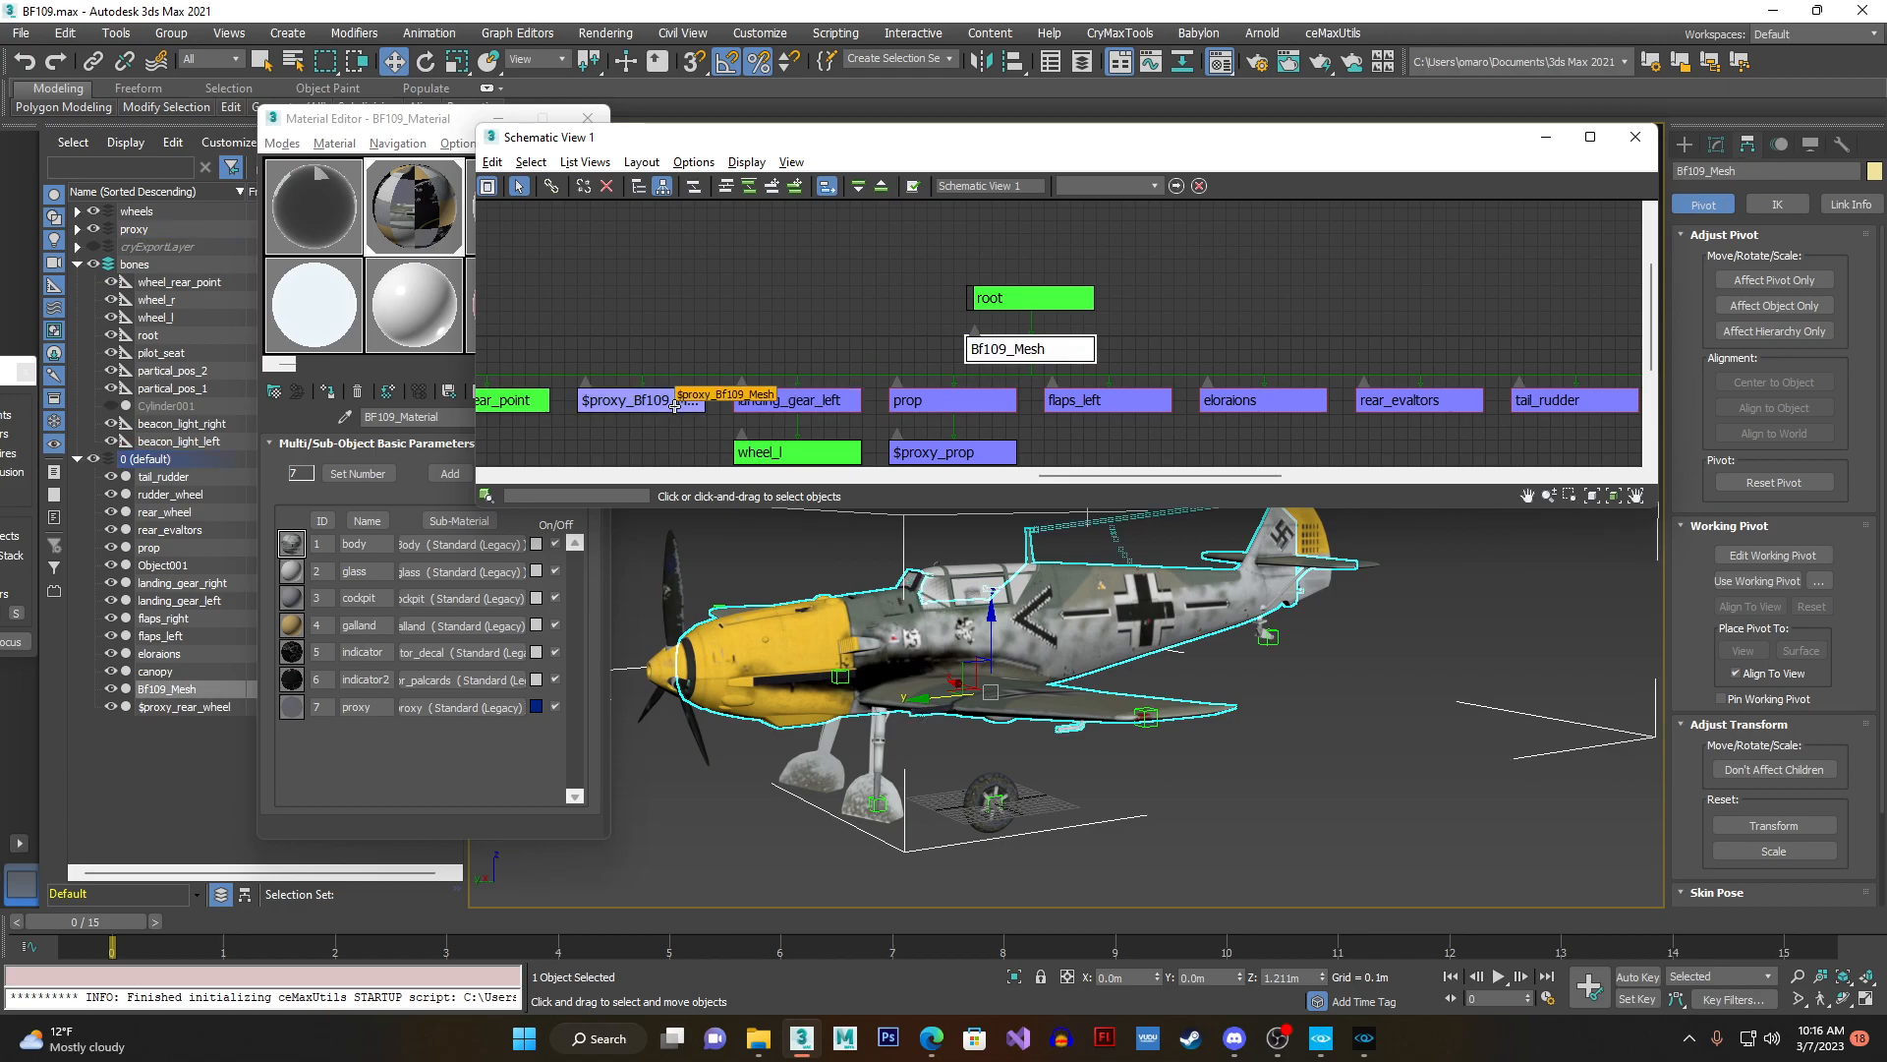
pyautogui.click(675, 405)
pyautogui.click(1060, 346)
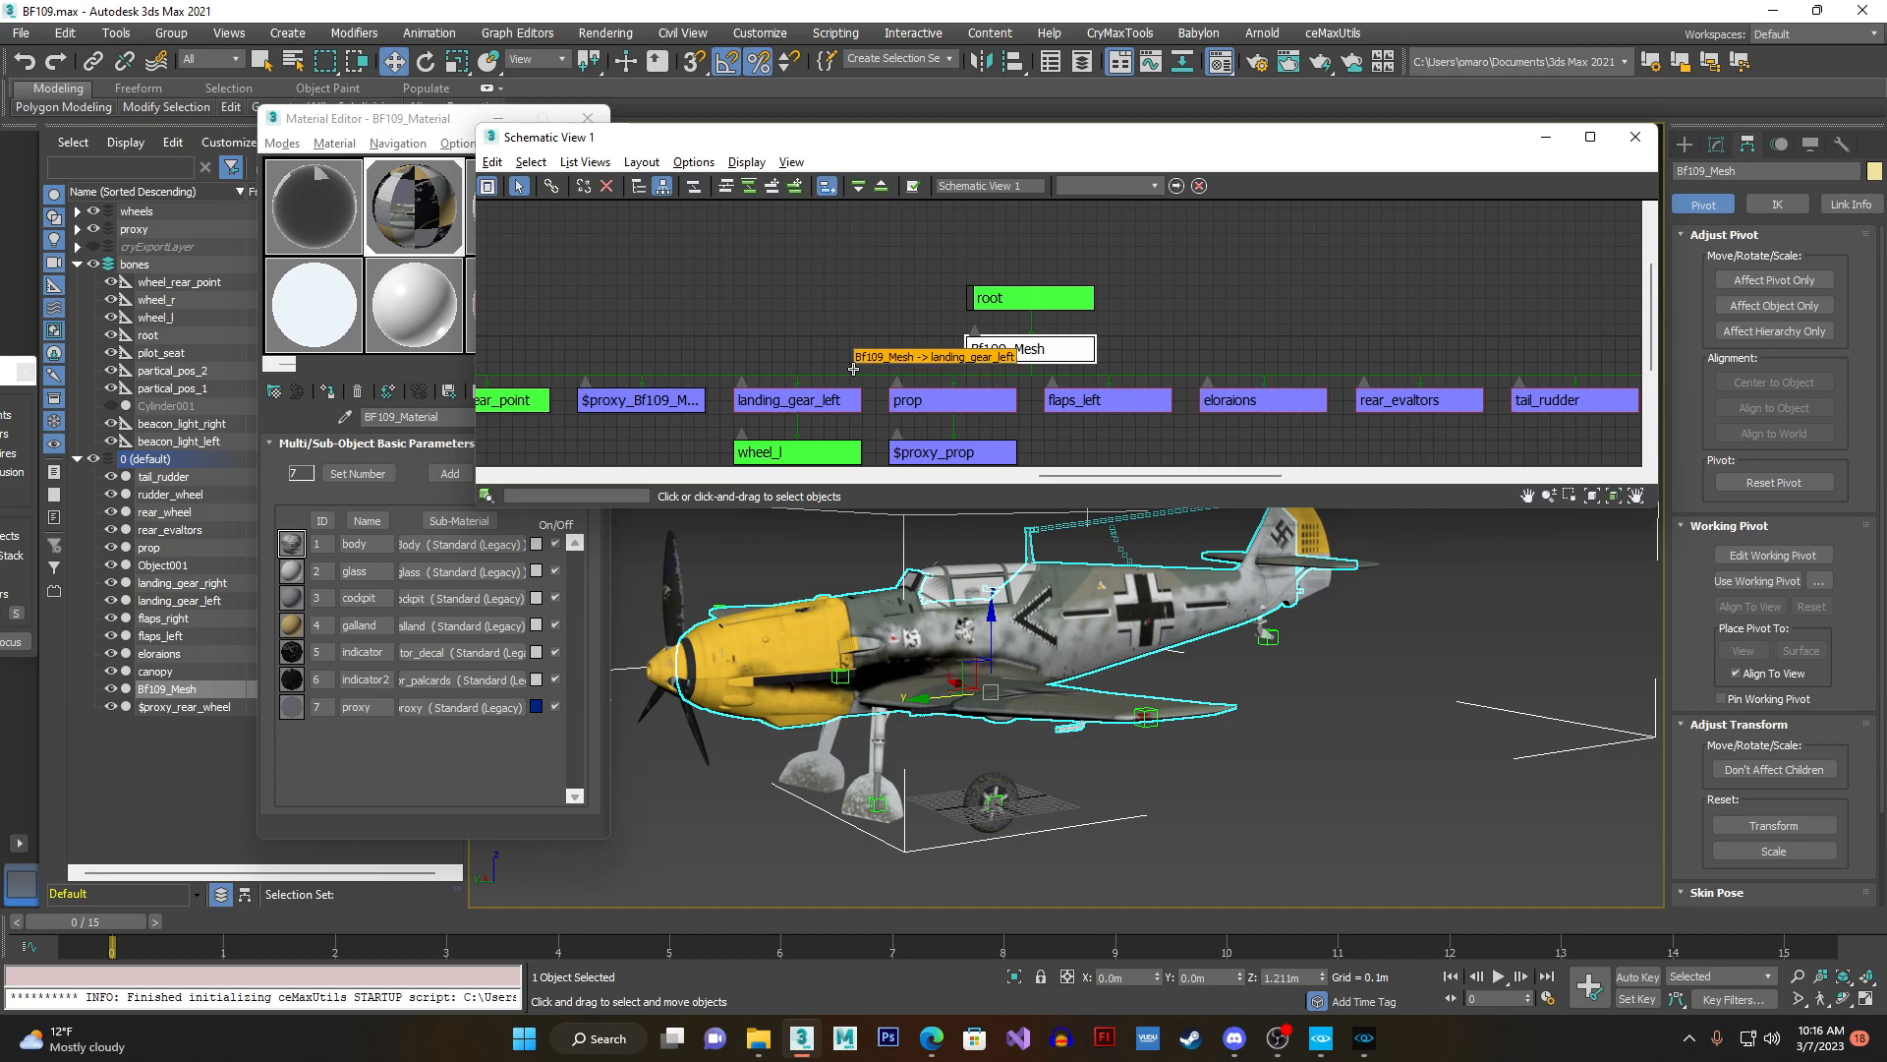
pyautogui.click(686, 399)
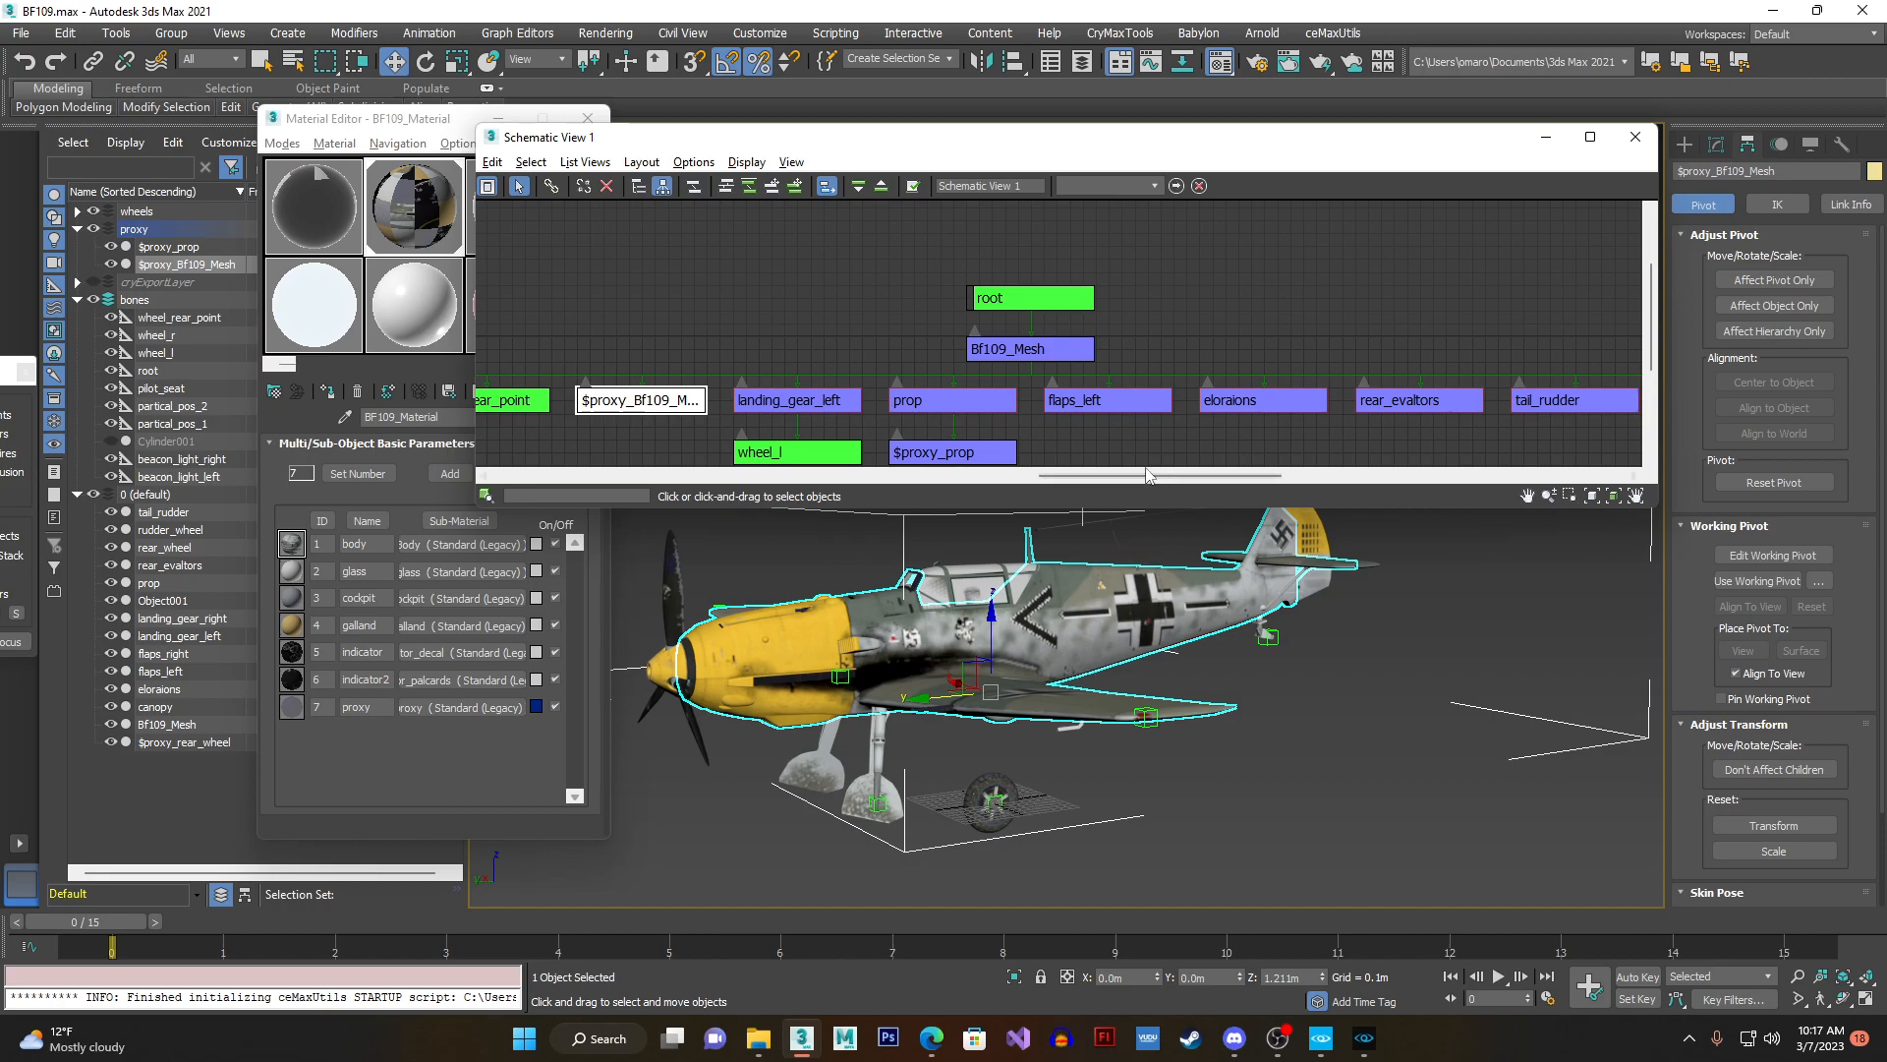
pyautogui.scroll(-3, 1079, 359)
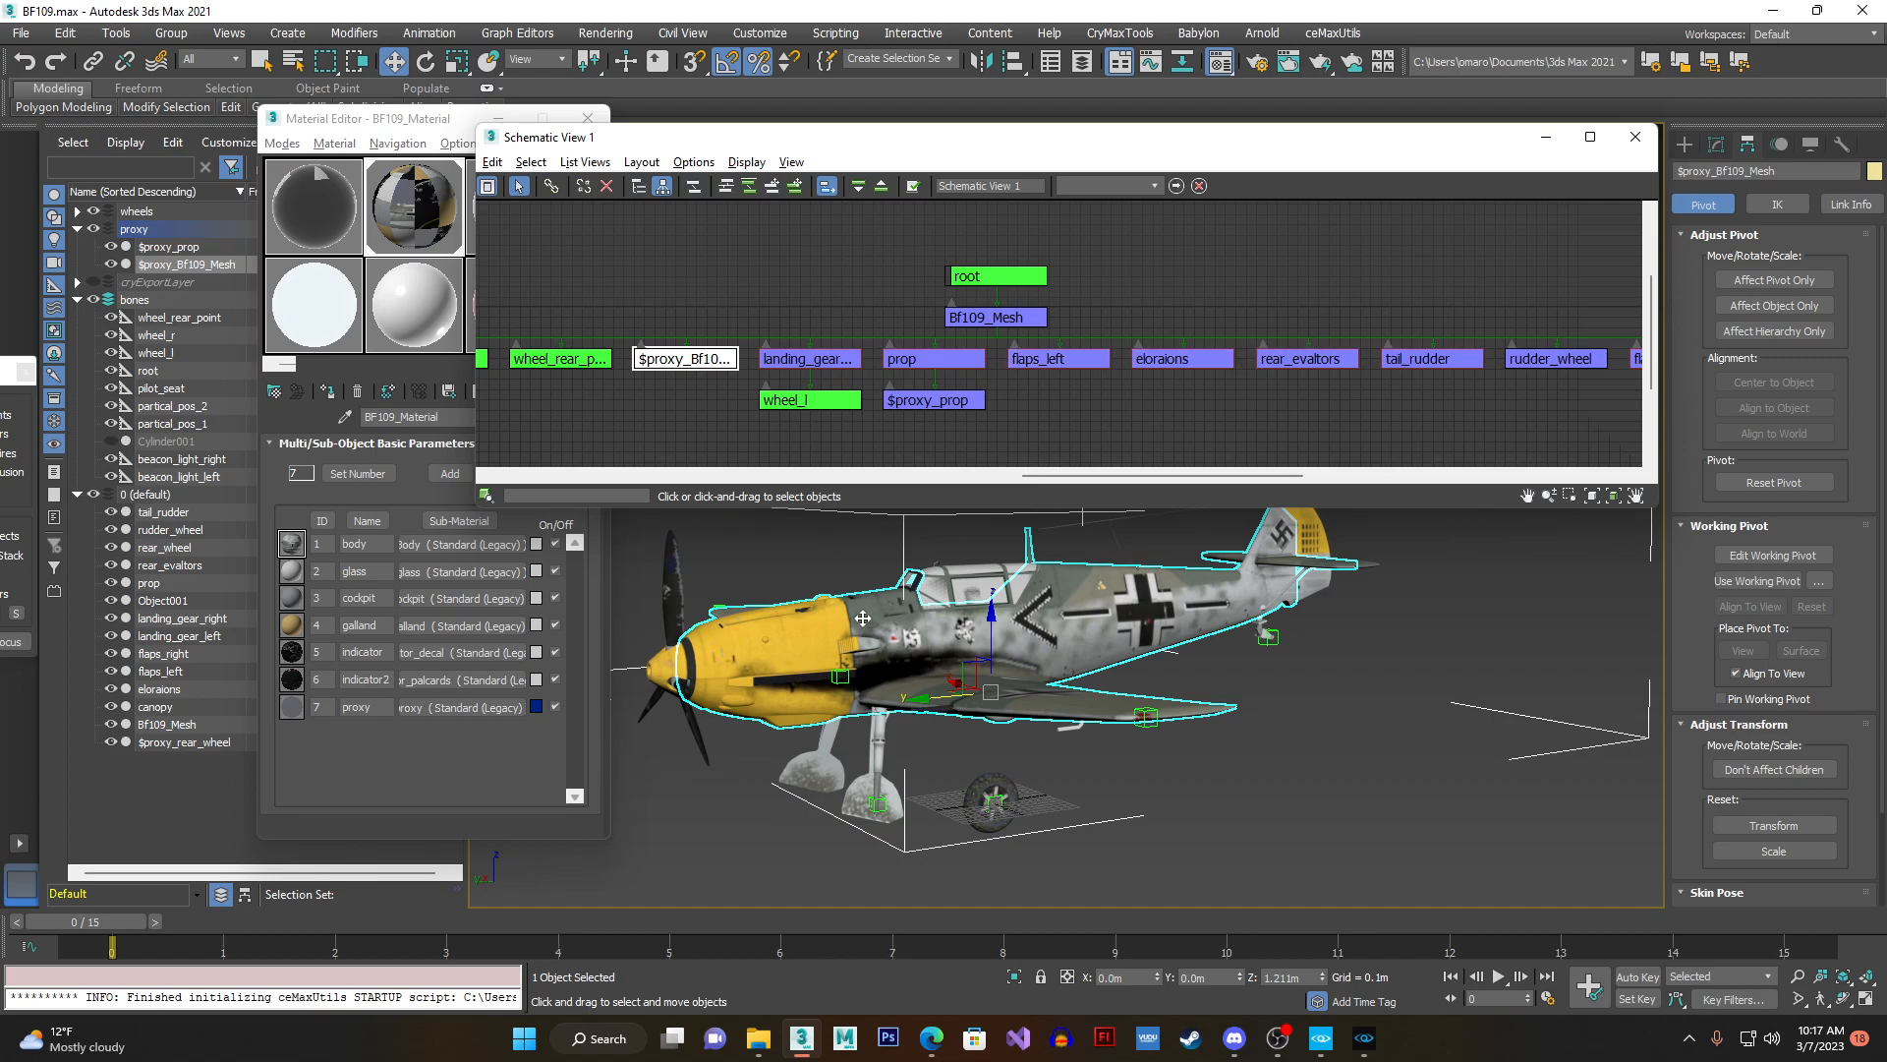
# - Close the schematic hierarchy and select the prop object, viewing the aircraft from the front
pyautogui.moveTo(862, 619); pyautogui.dragTo(906, 621, button='middle')
pyautogui.click(1635, 137)
pyautogui.keyDown('alt'); pyautogui.moveTo(1455, 551); pyautogui.dragTo(1022, 578, button='middle'); pyautogui.keyUp('alt')
pyautogui.click(157, 583)
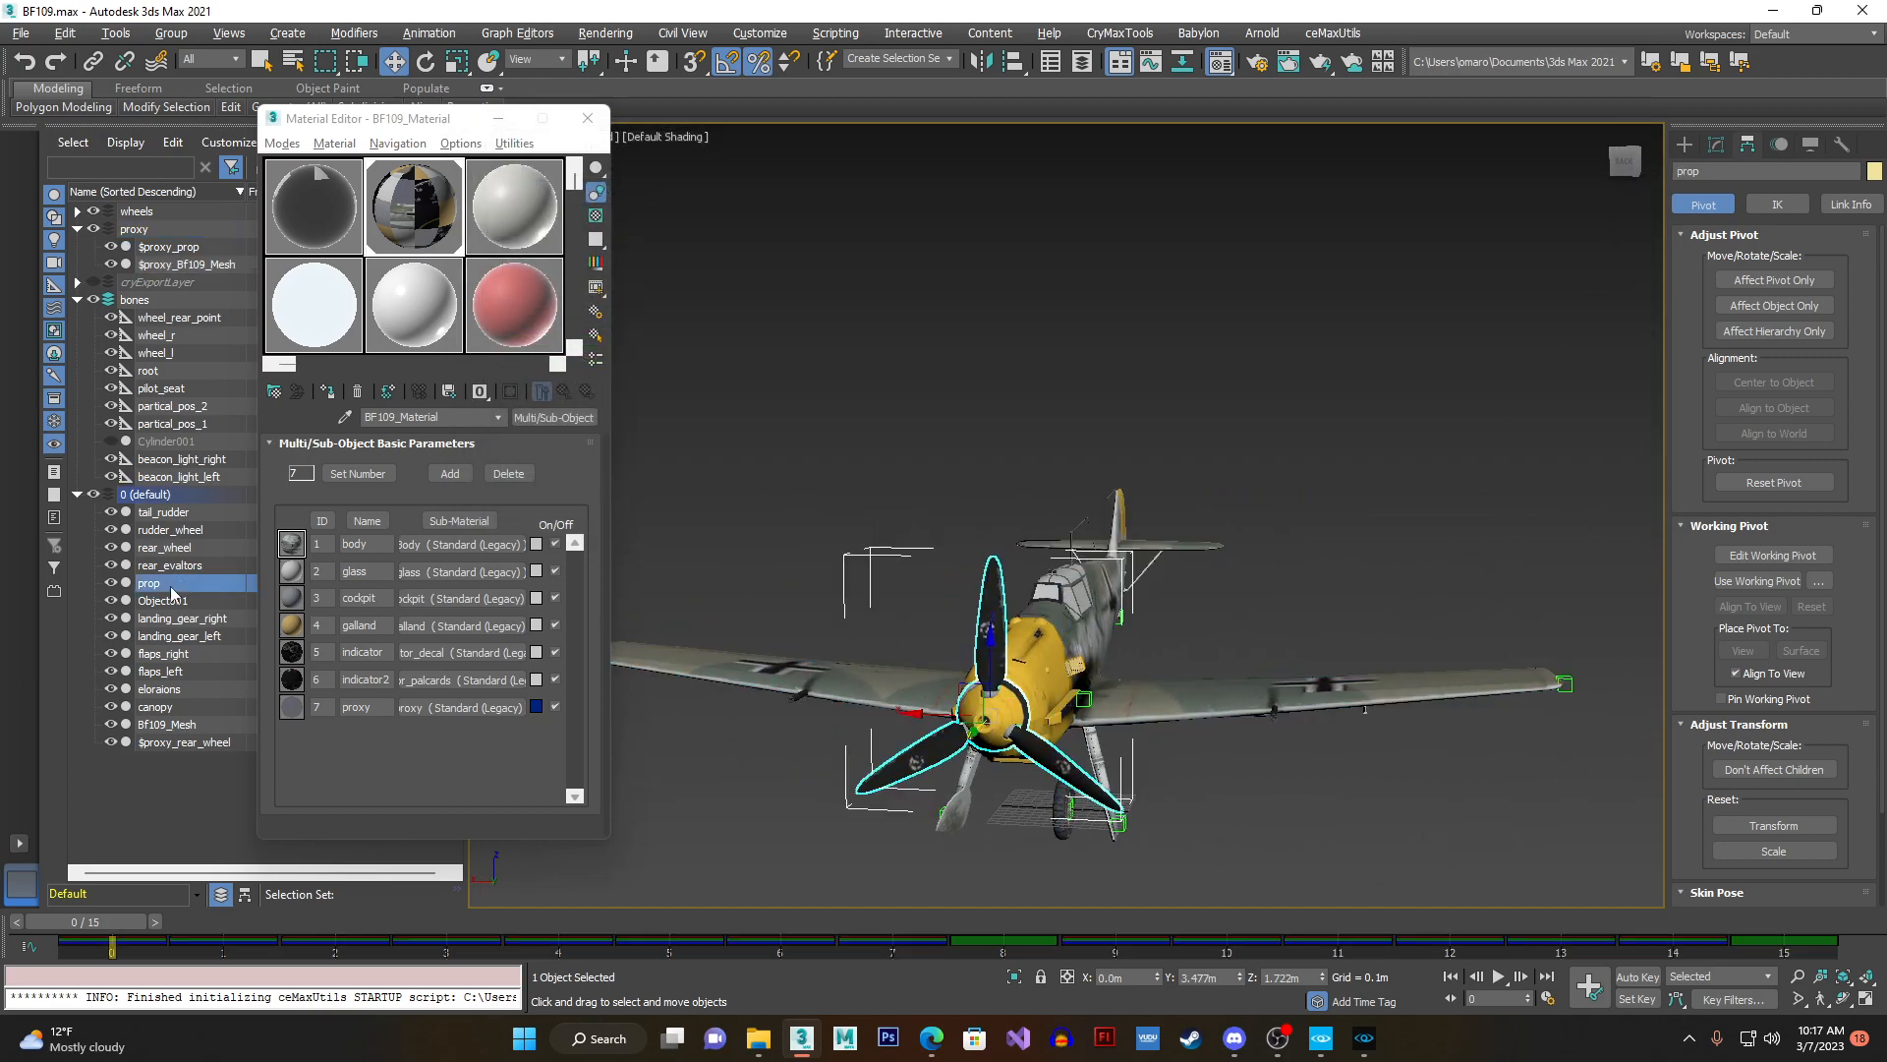
pyautogui.keyDown('alt'); pyautogui.moveTo(1083, 698); pyautogui.dragTo(1111, 691, button='middle'); pyautogui.keyUp('alt')
# - Delete all of the propeller's existing animation keys after frame 0
pyautogui.click(256, 948)
pyautogui.press('Delete')
pyautogui.moveTo(255, 947); pyautogui.dragTo(1821, 941)
pyautogui.press('Delete')
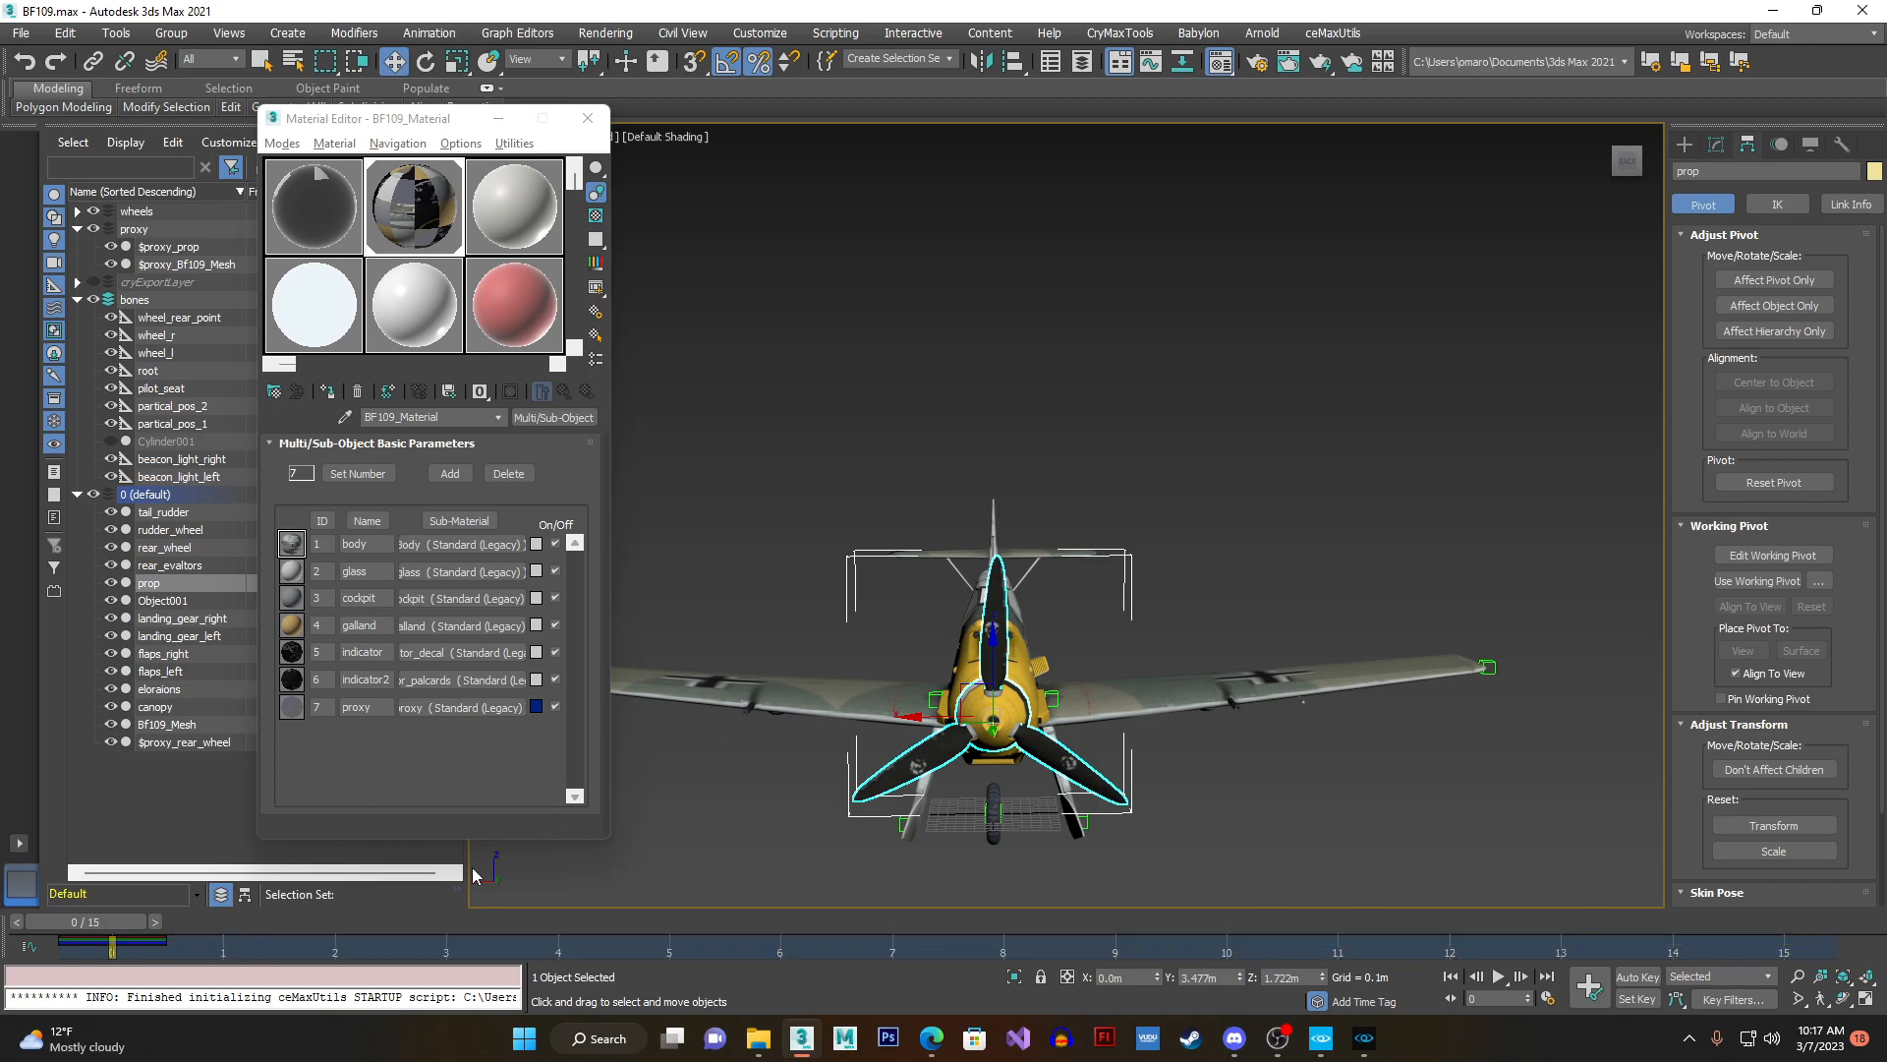
pyautogui.moveTo(96, 920)
pyautogui.mouseDown()
pyautogui.moveTo(544, 906)
pyautogui.moveTo(128, 904)
pyautogui.mouseUp()
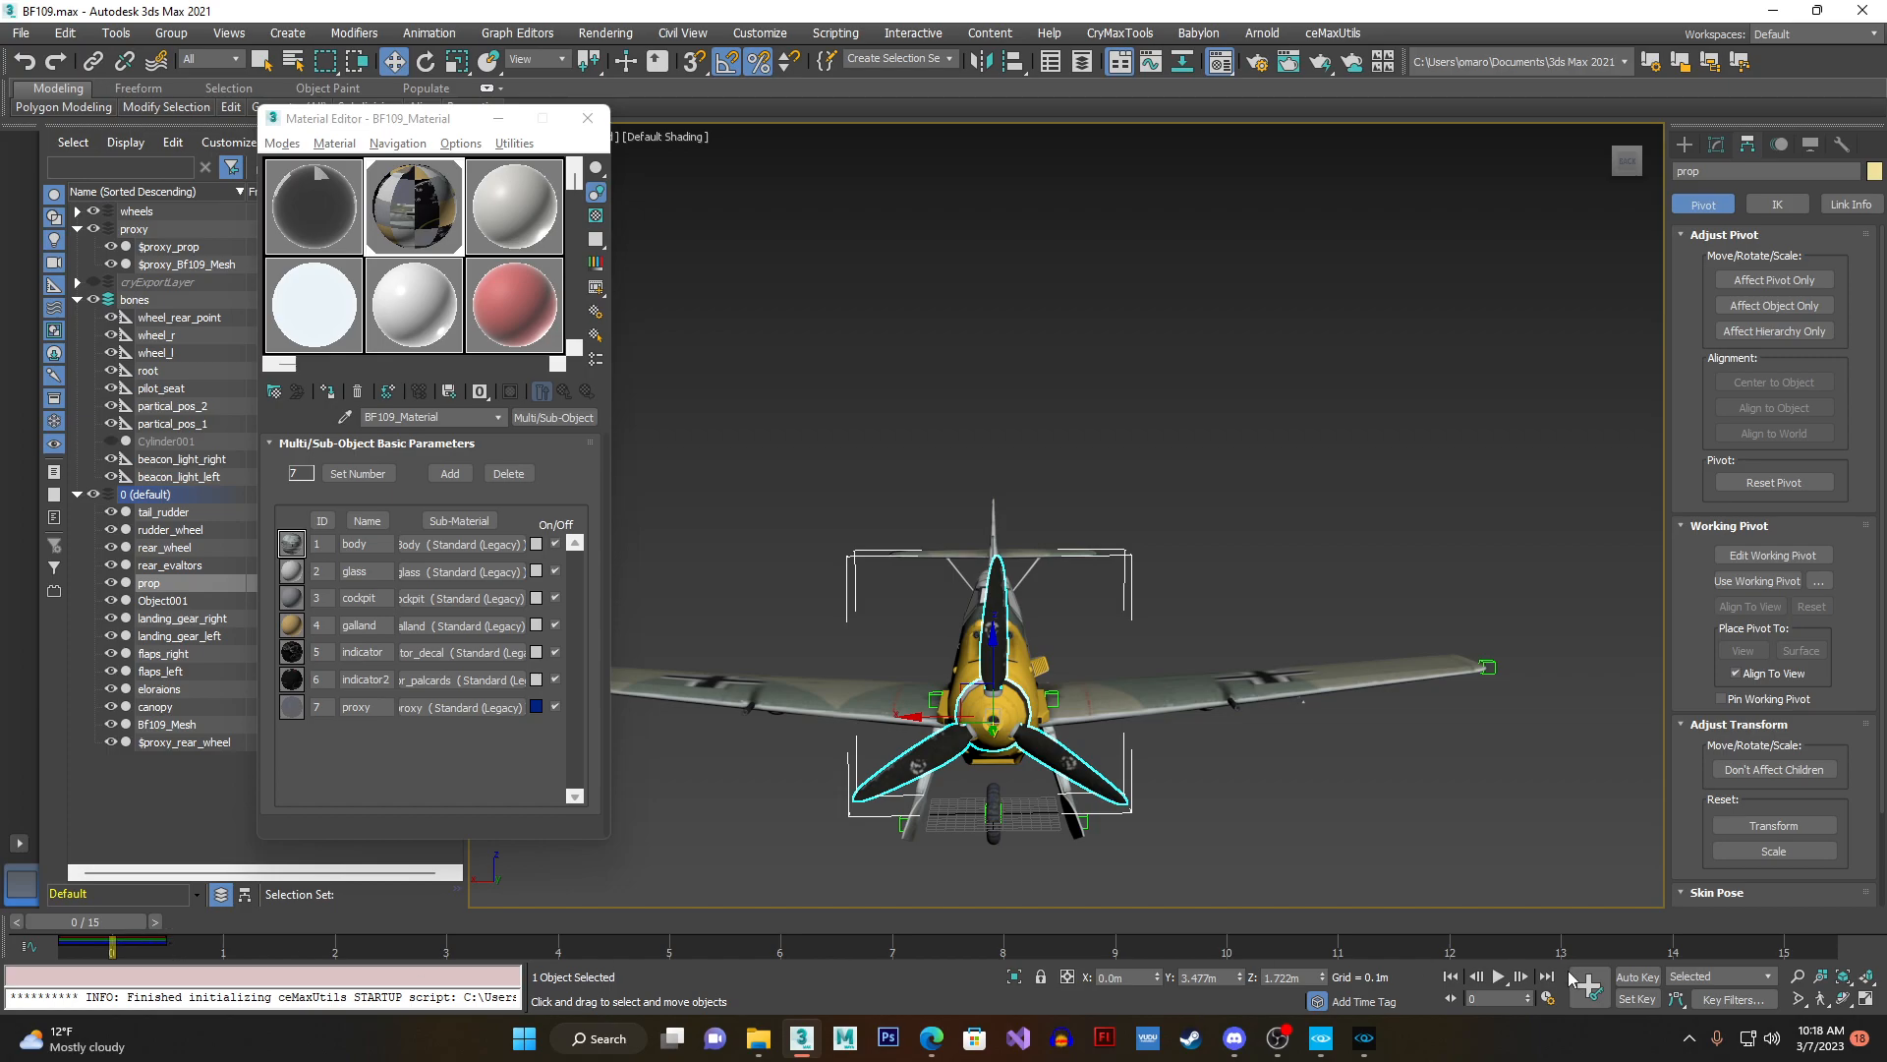
# - With Auto Key on, key the propeller at frame 0, rotate it 180 degrees at frame 8 and complete the full turn at frame 15
pyautogui.click(1637, 976)
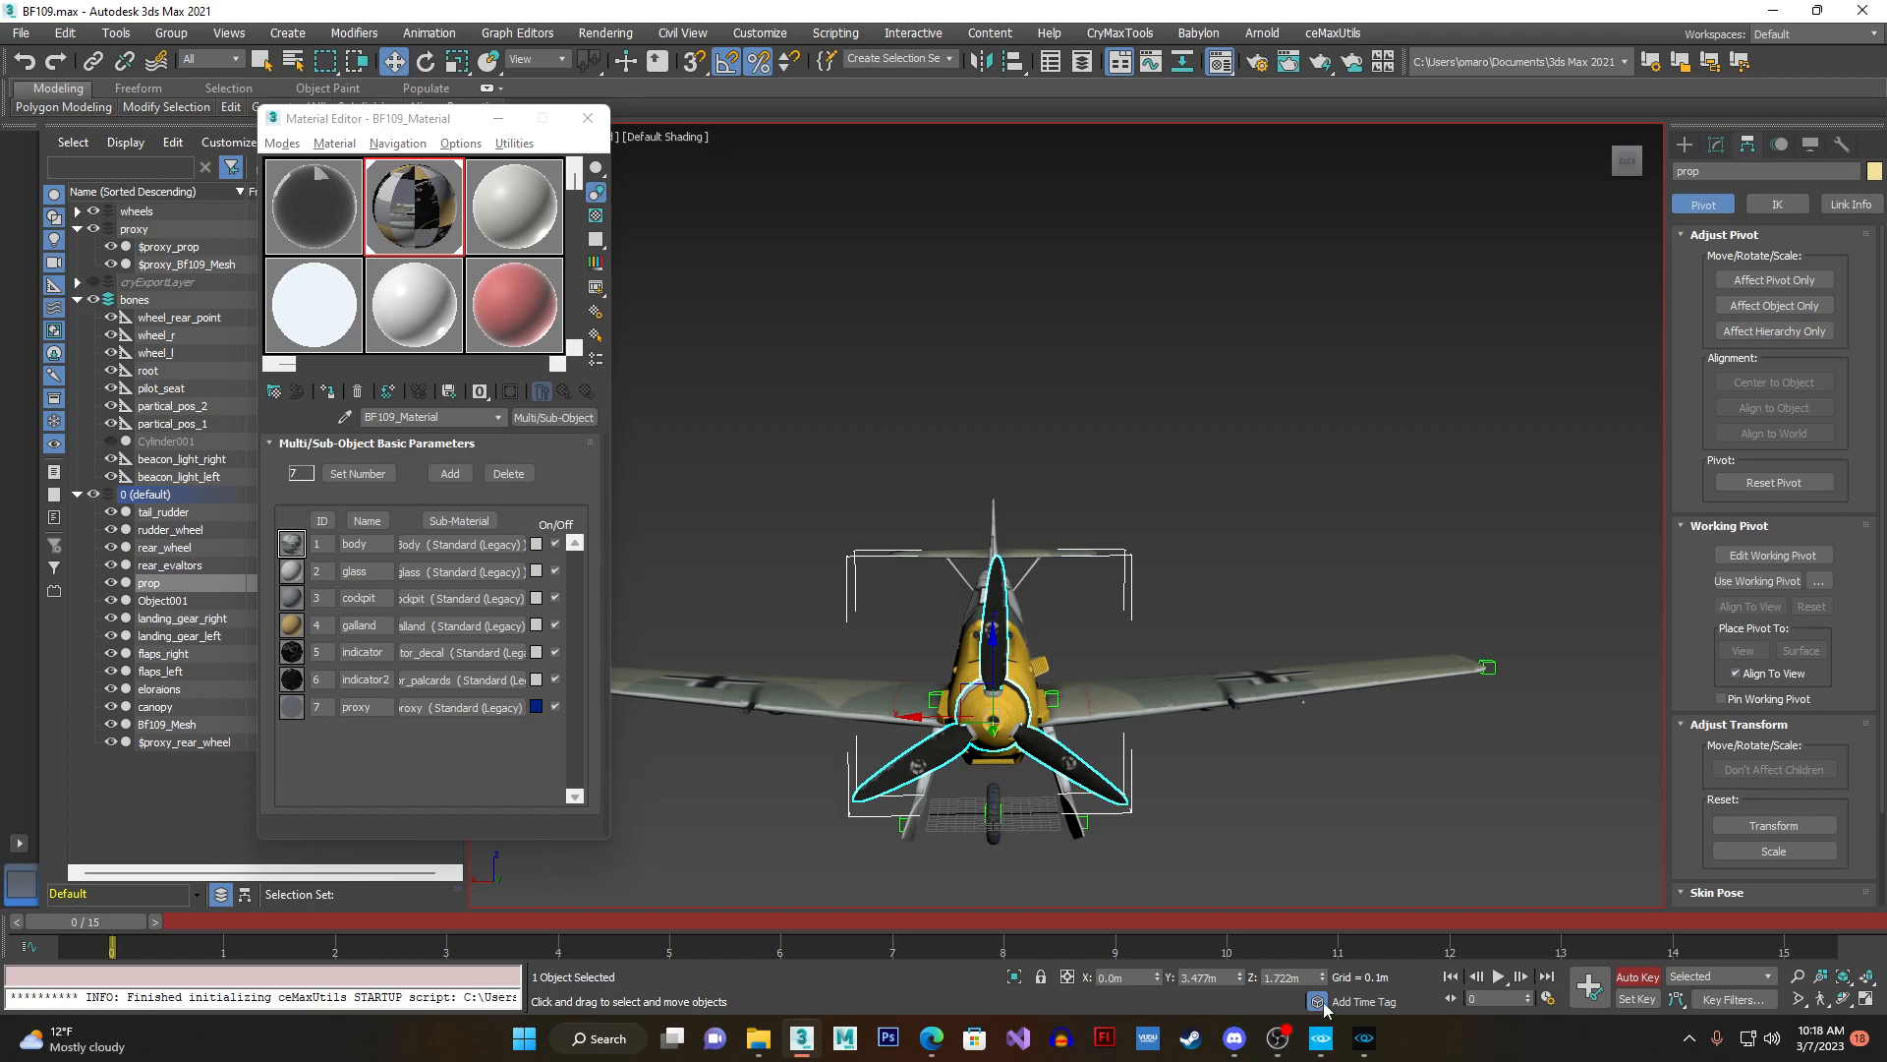
pyautogui.click(1587, 1000)
pyautogui.moveTo(126, 922); pyautogui.dragTo(1045, 951)
pyautogui.press('e')
pyautogui.moveTo(1037, 654); pyautogui.dragTo(1140, 843)
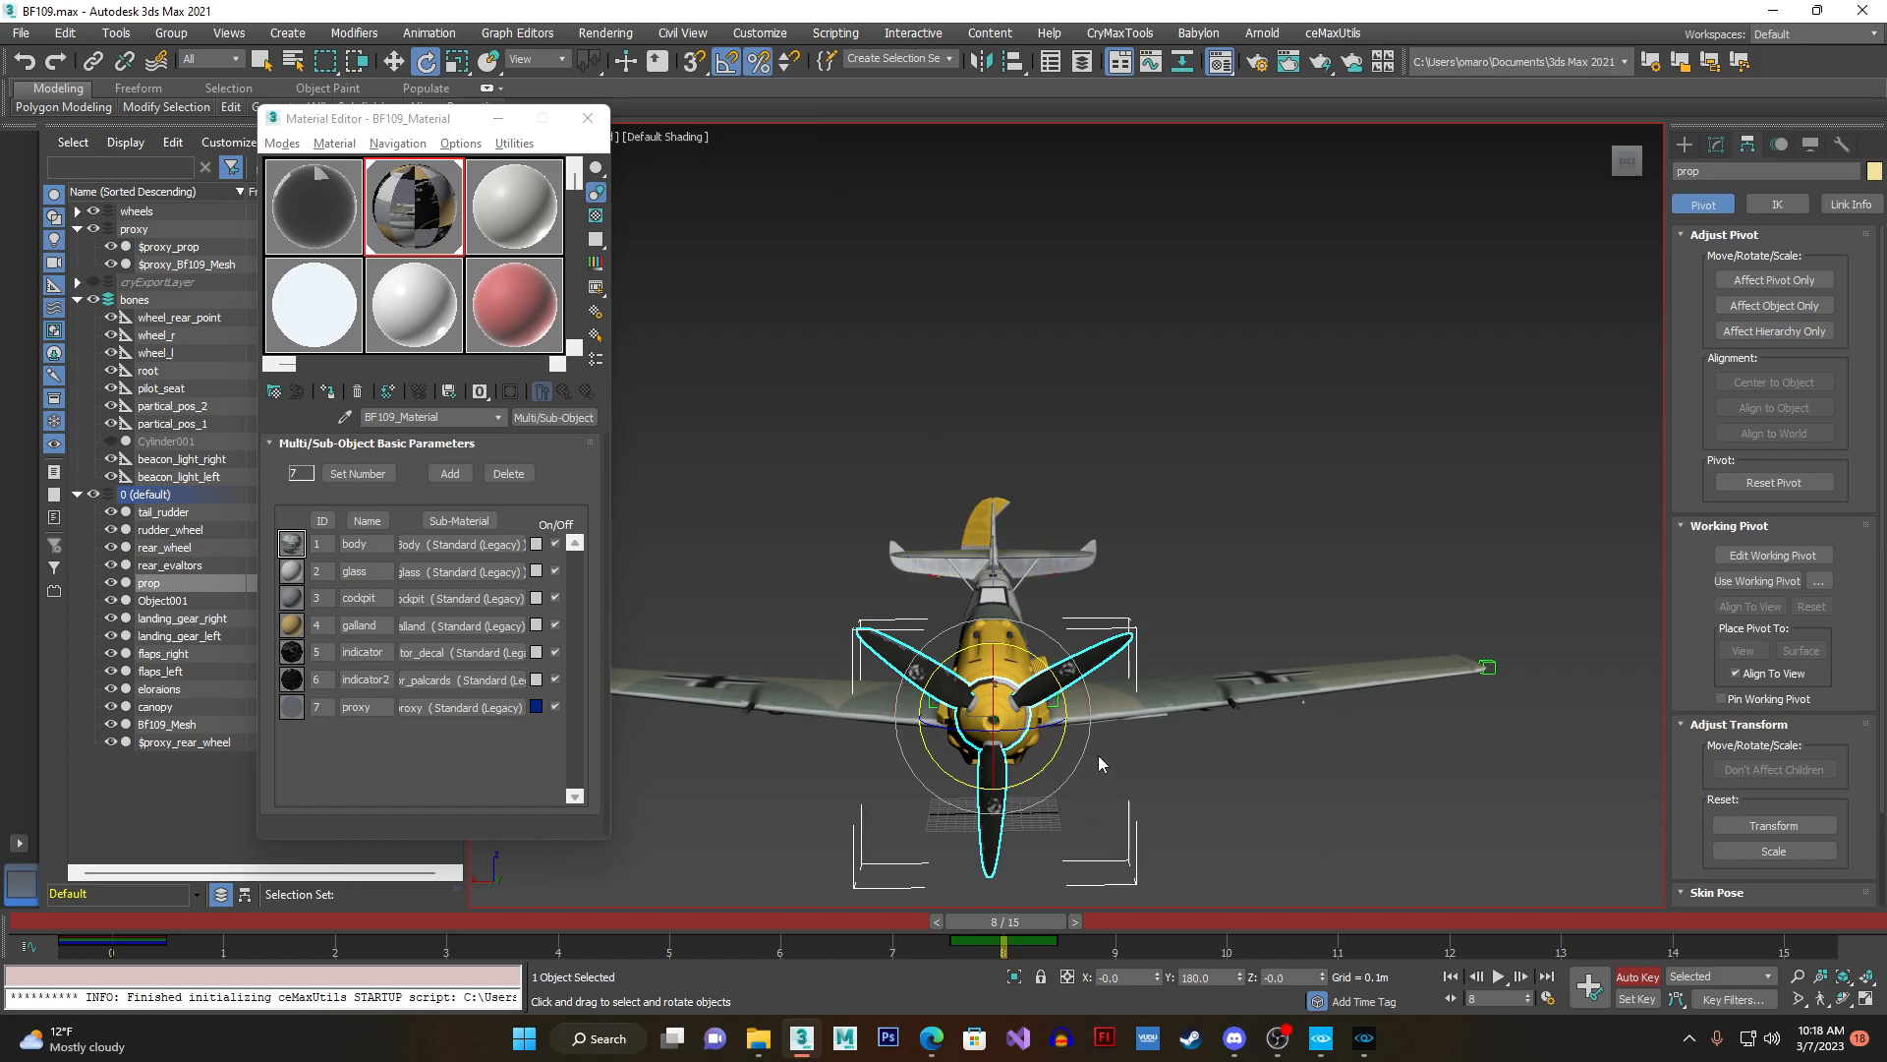
pyautogui.moveTo(1024, 917); pyautogui.dragTo(1829, 920)
pyautogui.moveTo(1109, 675); pyautogui.dragTo(1183, 737)
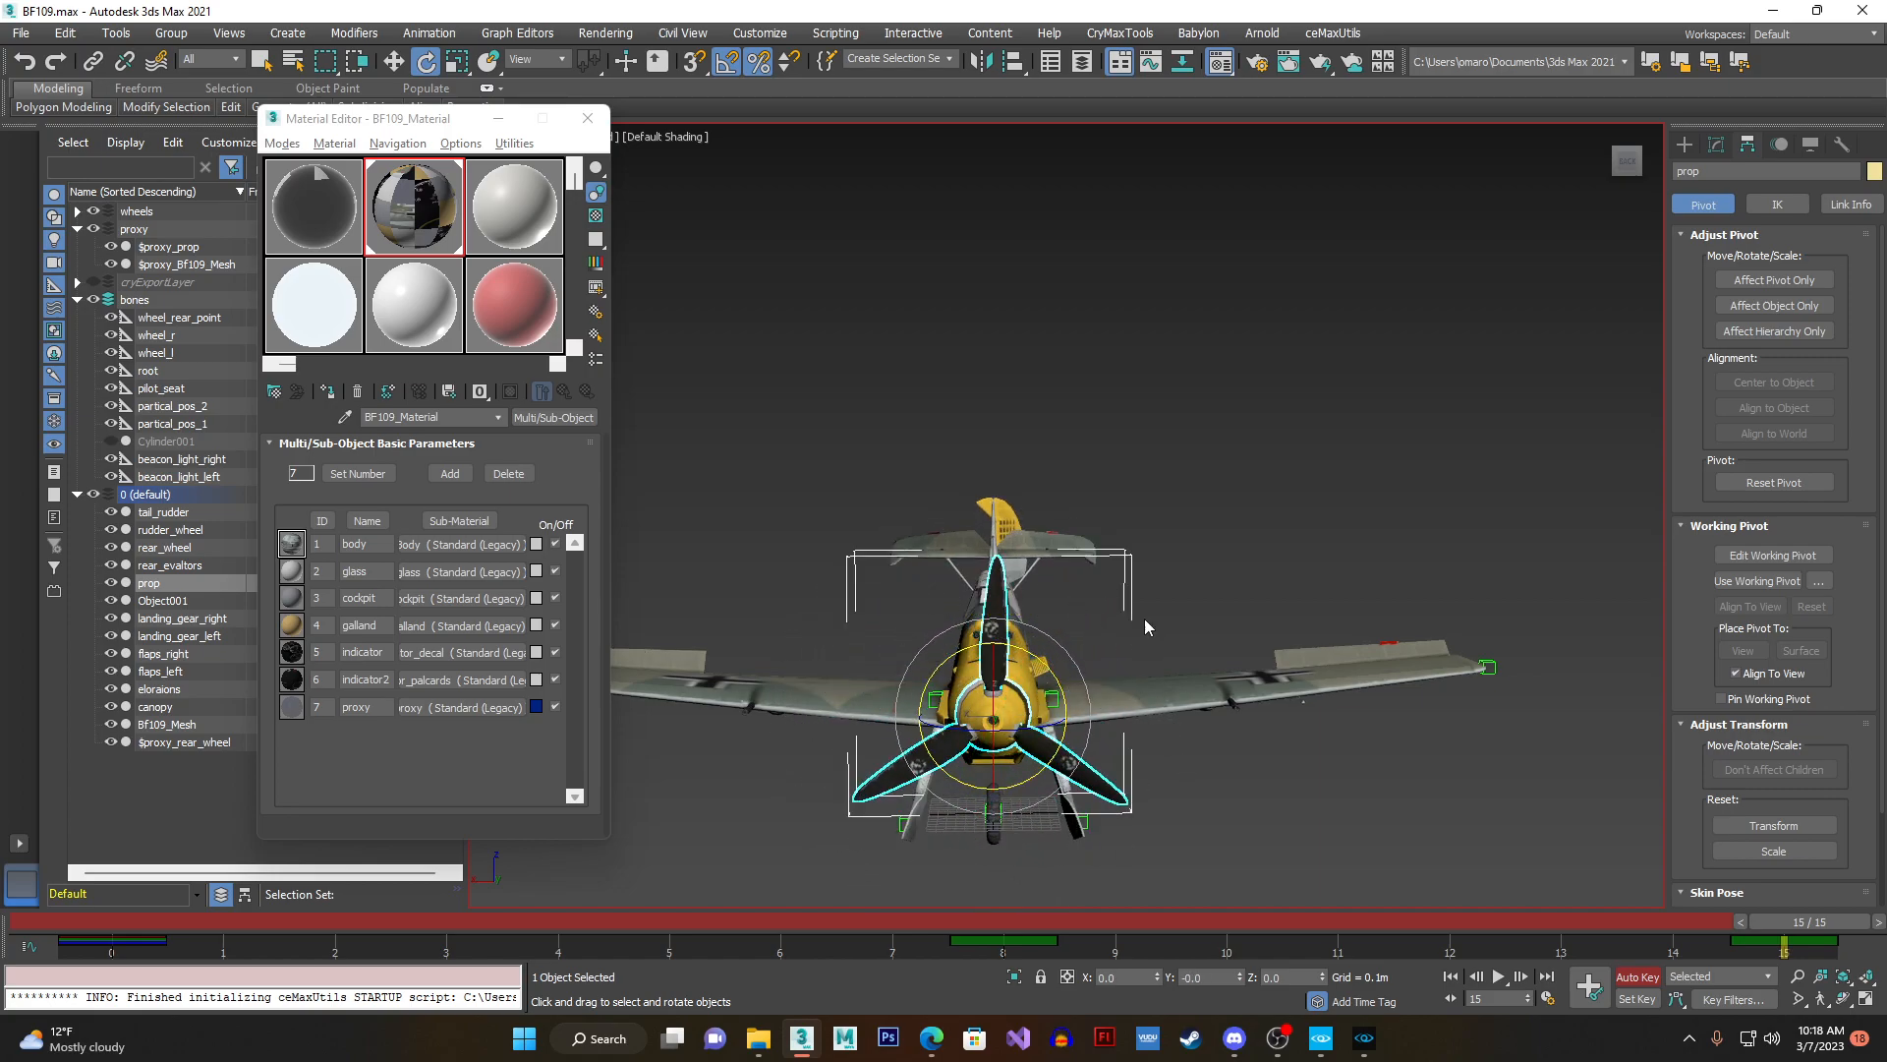
# - Scrub the timeline back and forth to check the propeller's rotation between frames 0 and 15
pyautogui.moveTo(1801, 922); pyautogui.dragTo(234, 944)
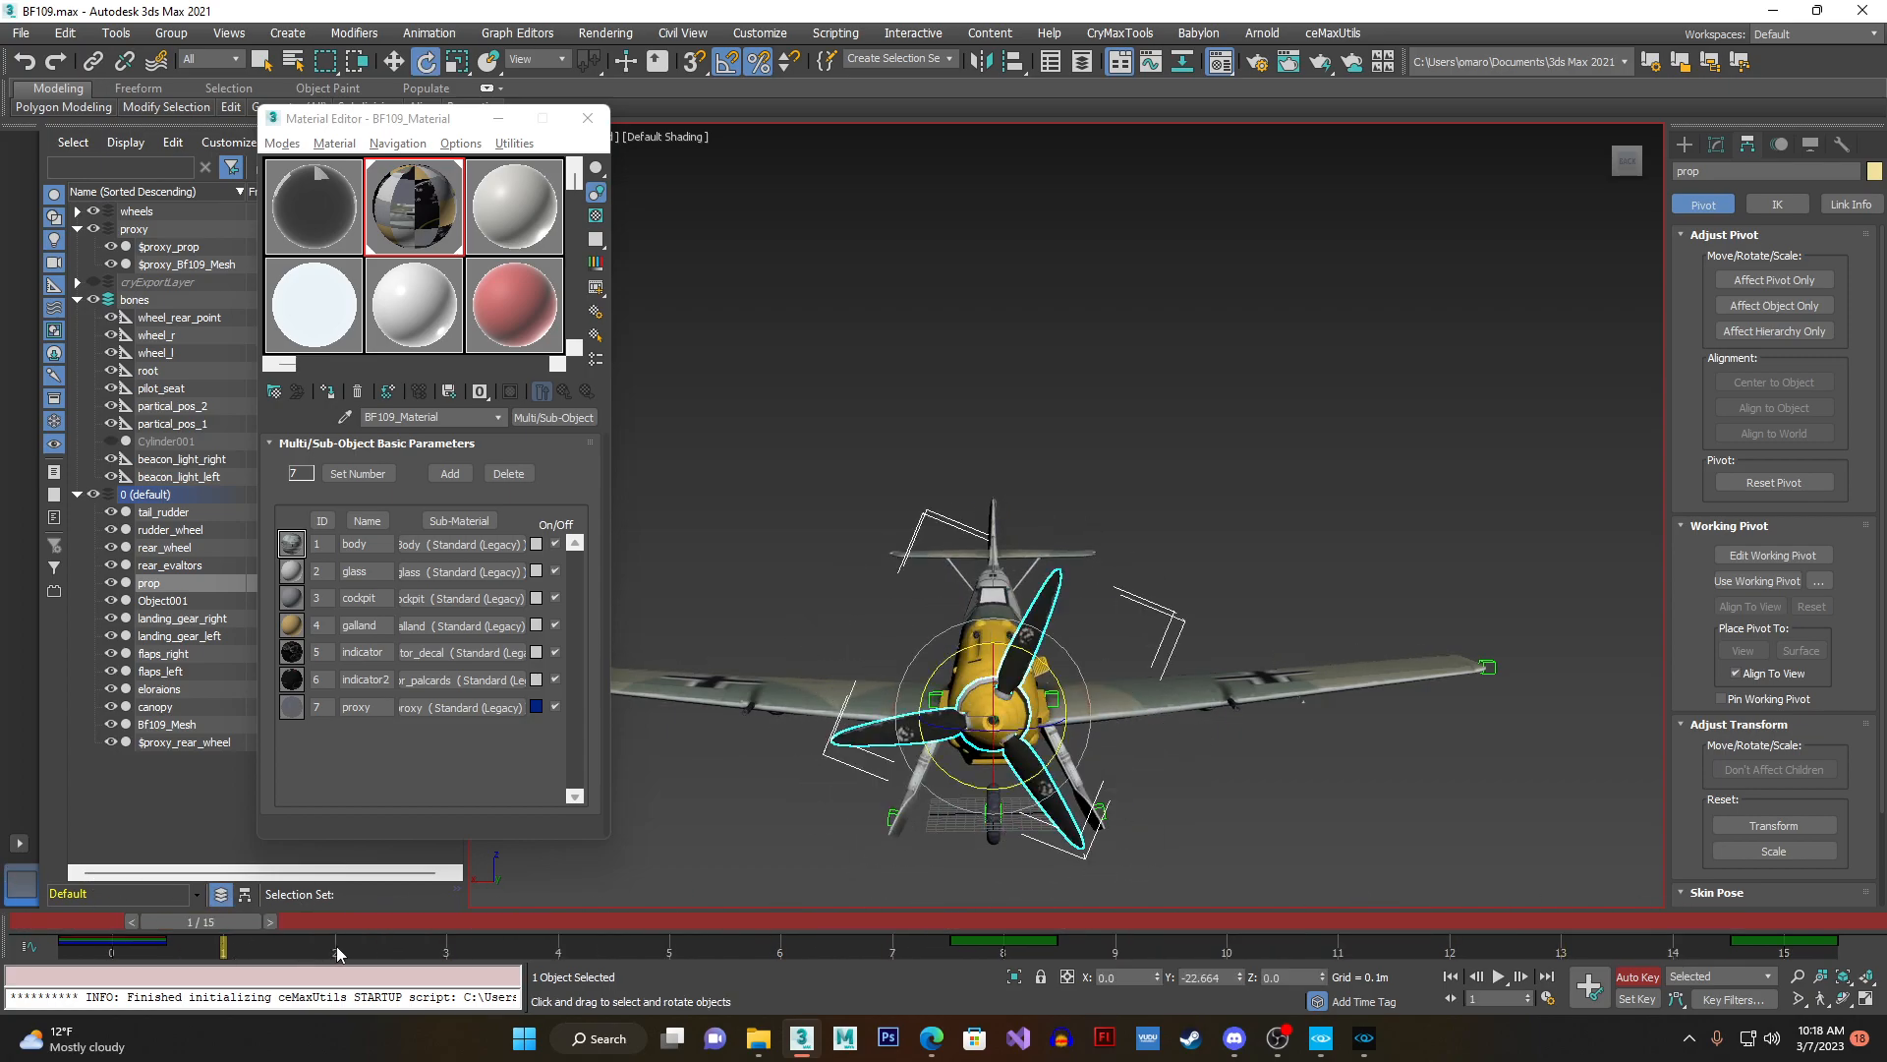
pyautogui.moveTo(227, 926); pyautogui.dragTo(132, 923)
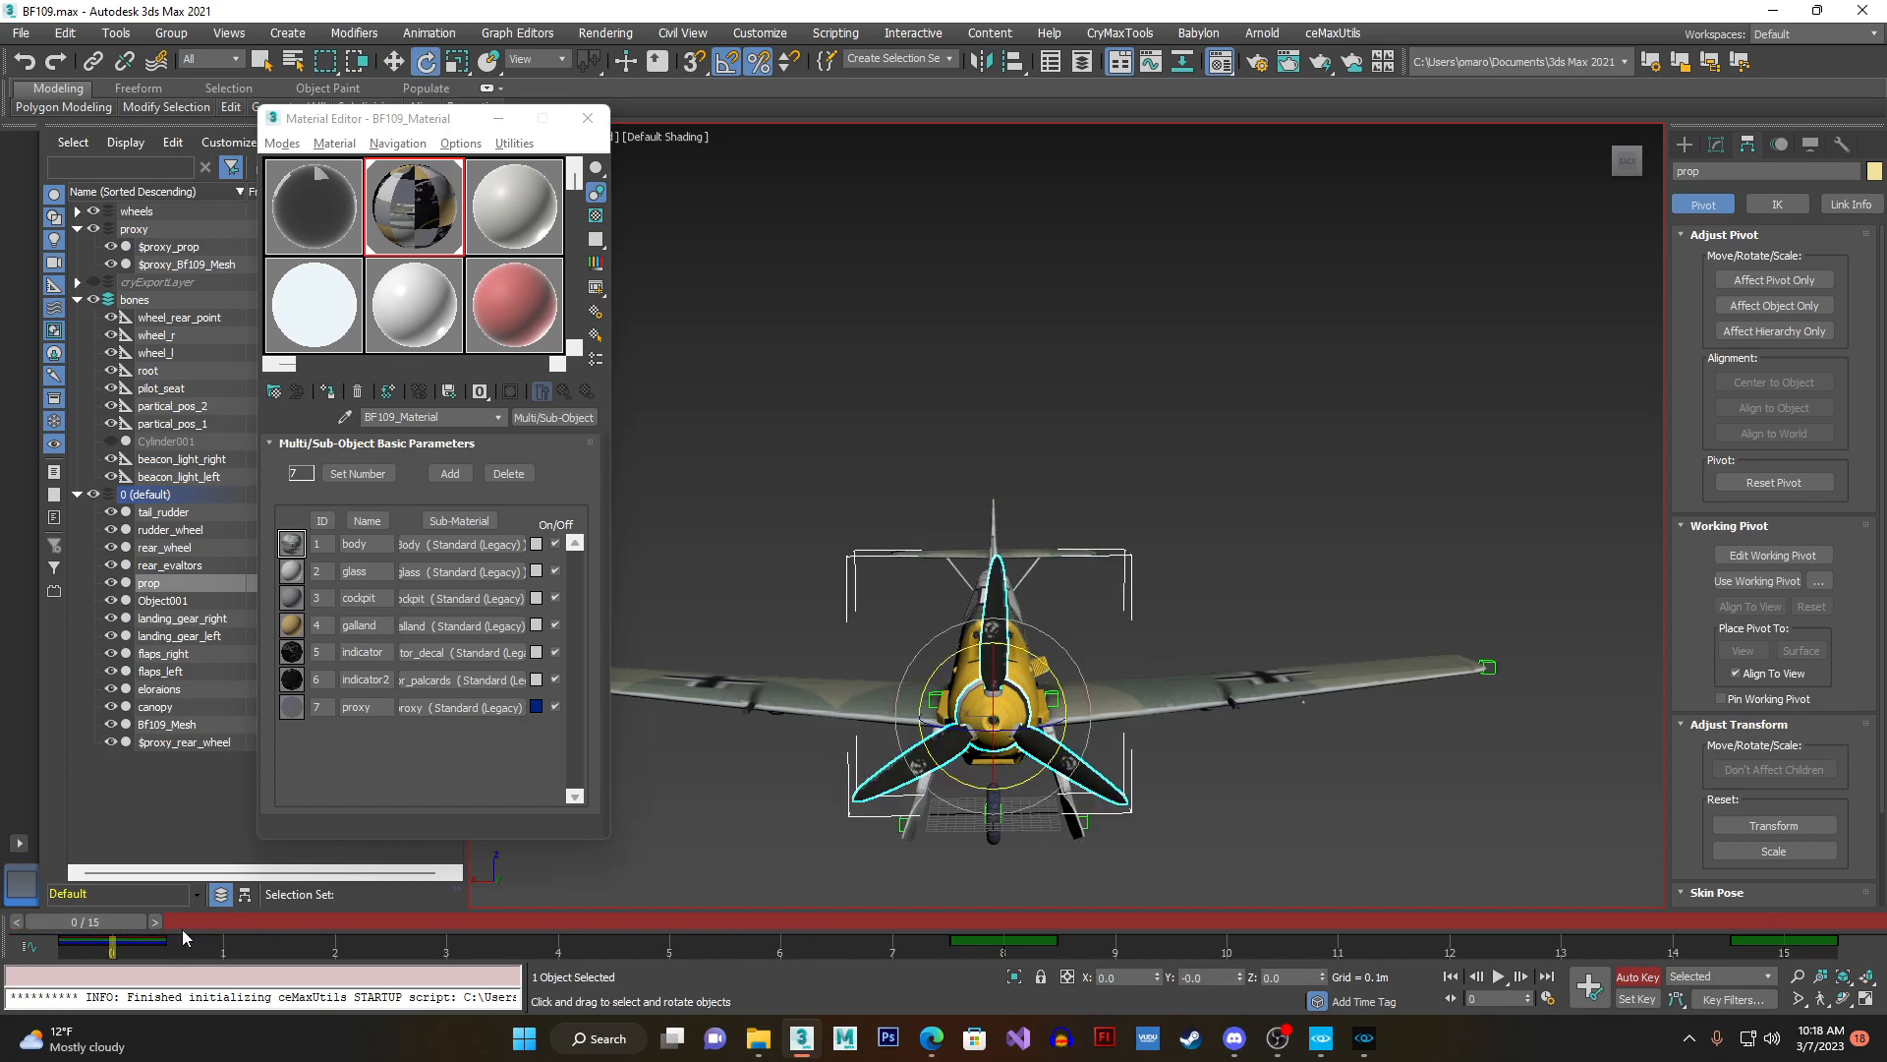
pyautogui.moveTo(109, 928); pyautogui.dragTo(887, 936)
pyautogui.moveTo(946, 929); pyautogui.dragTo(565, 924)
pyautogui.press('e')
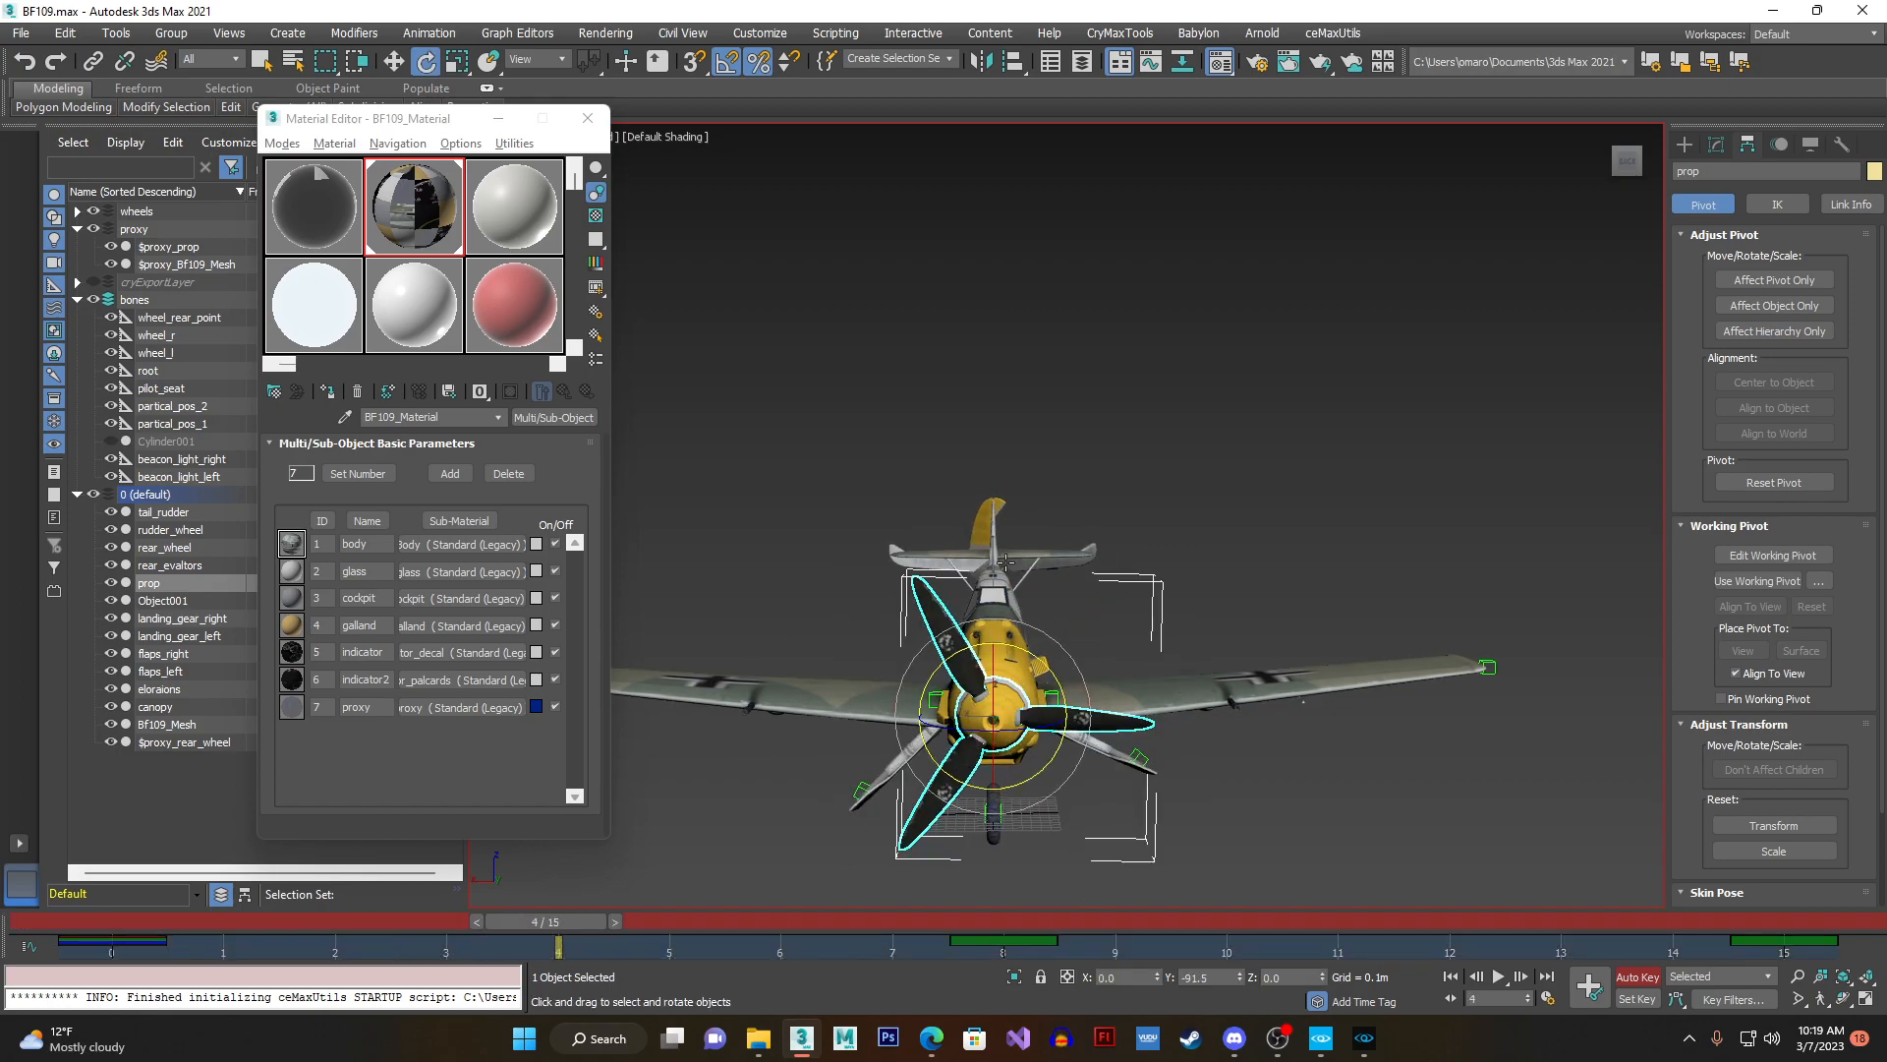
# - Set a key for the propeller on every frame from 1 to 6
pyautogui.moveTo(549, 921); pyautogui.dragTo(222, 928)
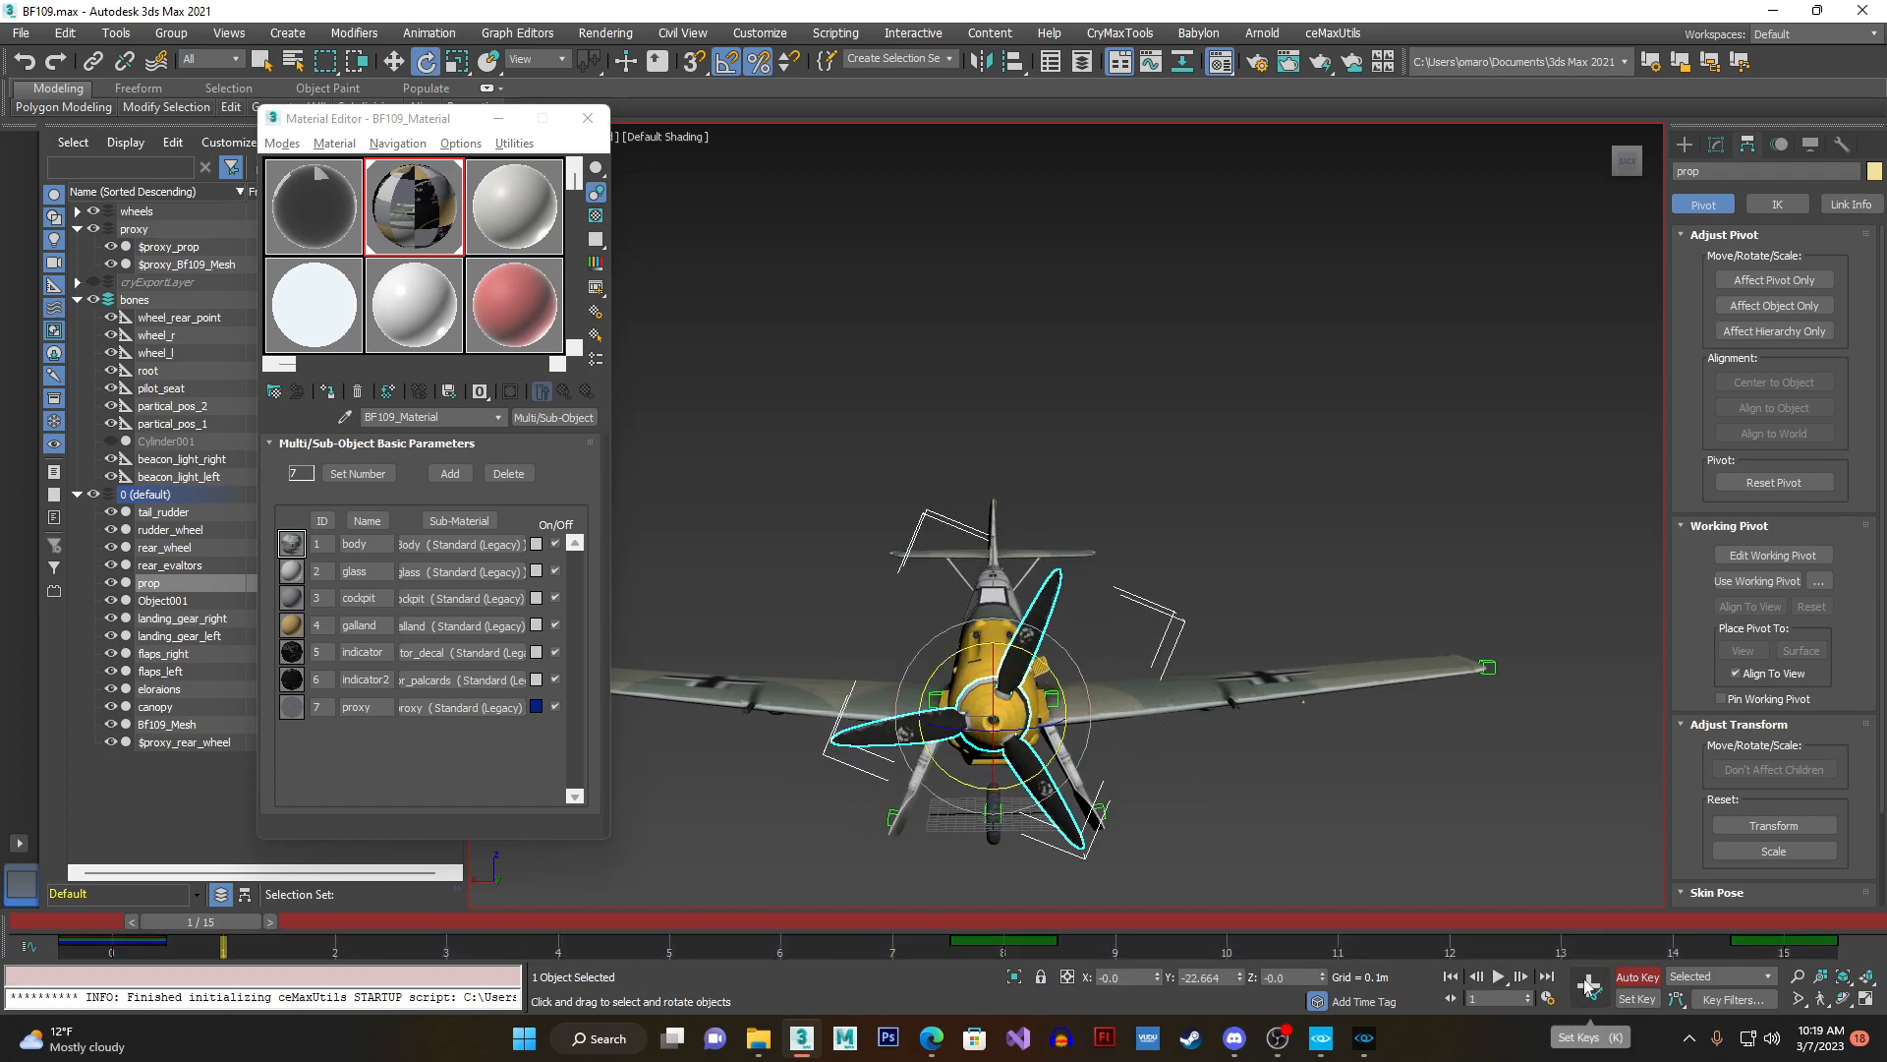
pyautogui.click(270, 926)
pyautogui.click(1589, 987)
pyautogui.click(386, 924)
pyautogui.click(1589, 987)
pyautogui.click(499, 921)
pyautogui.click(1588, 987)
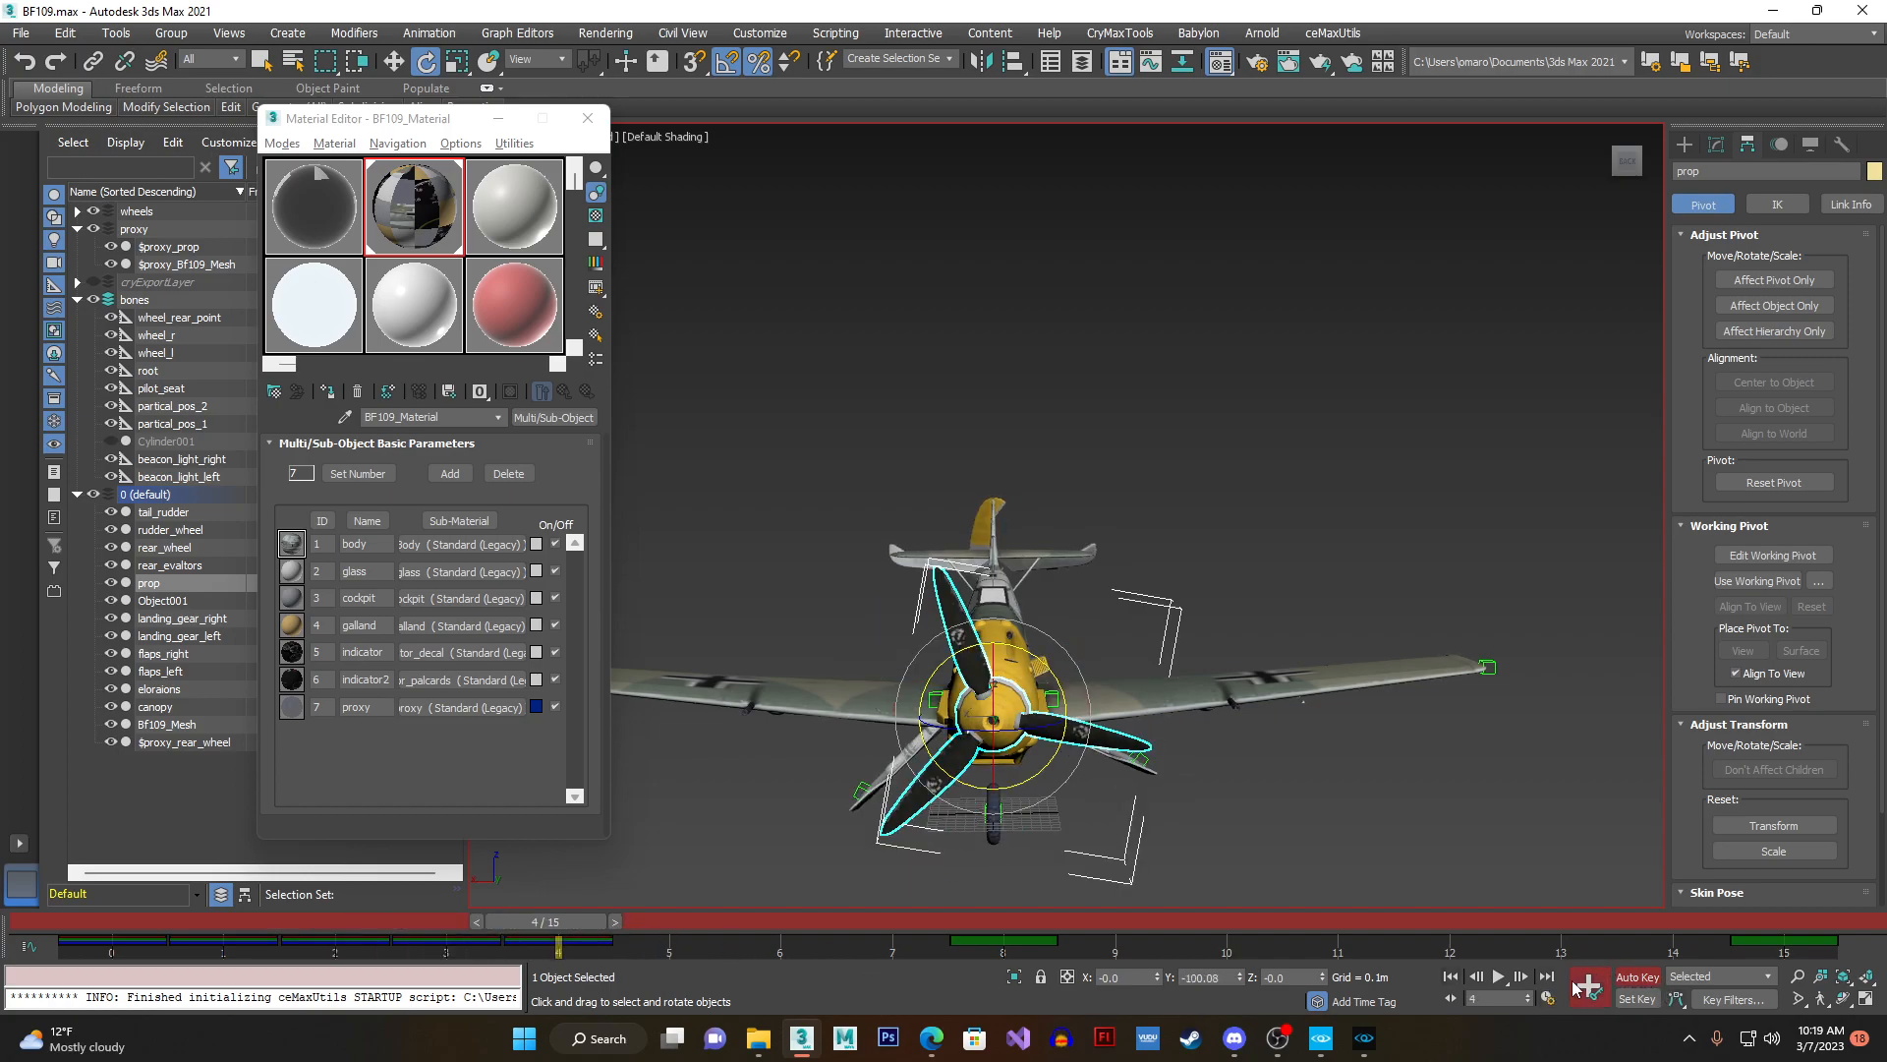
pyautogui.click(616, 922)
pyautogui.click(1588, 987)
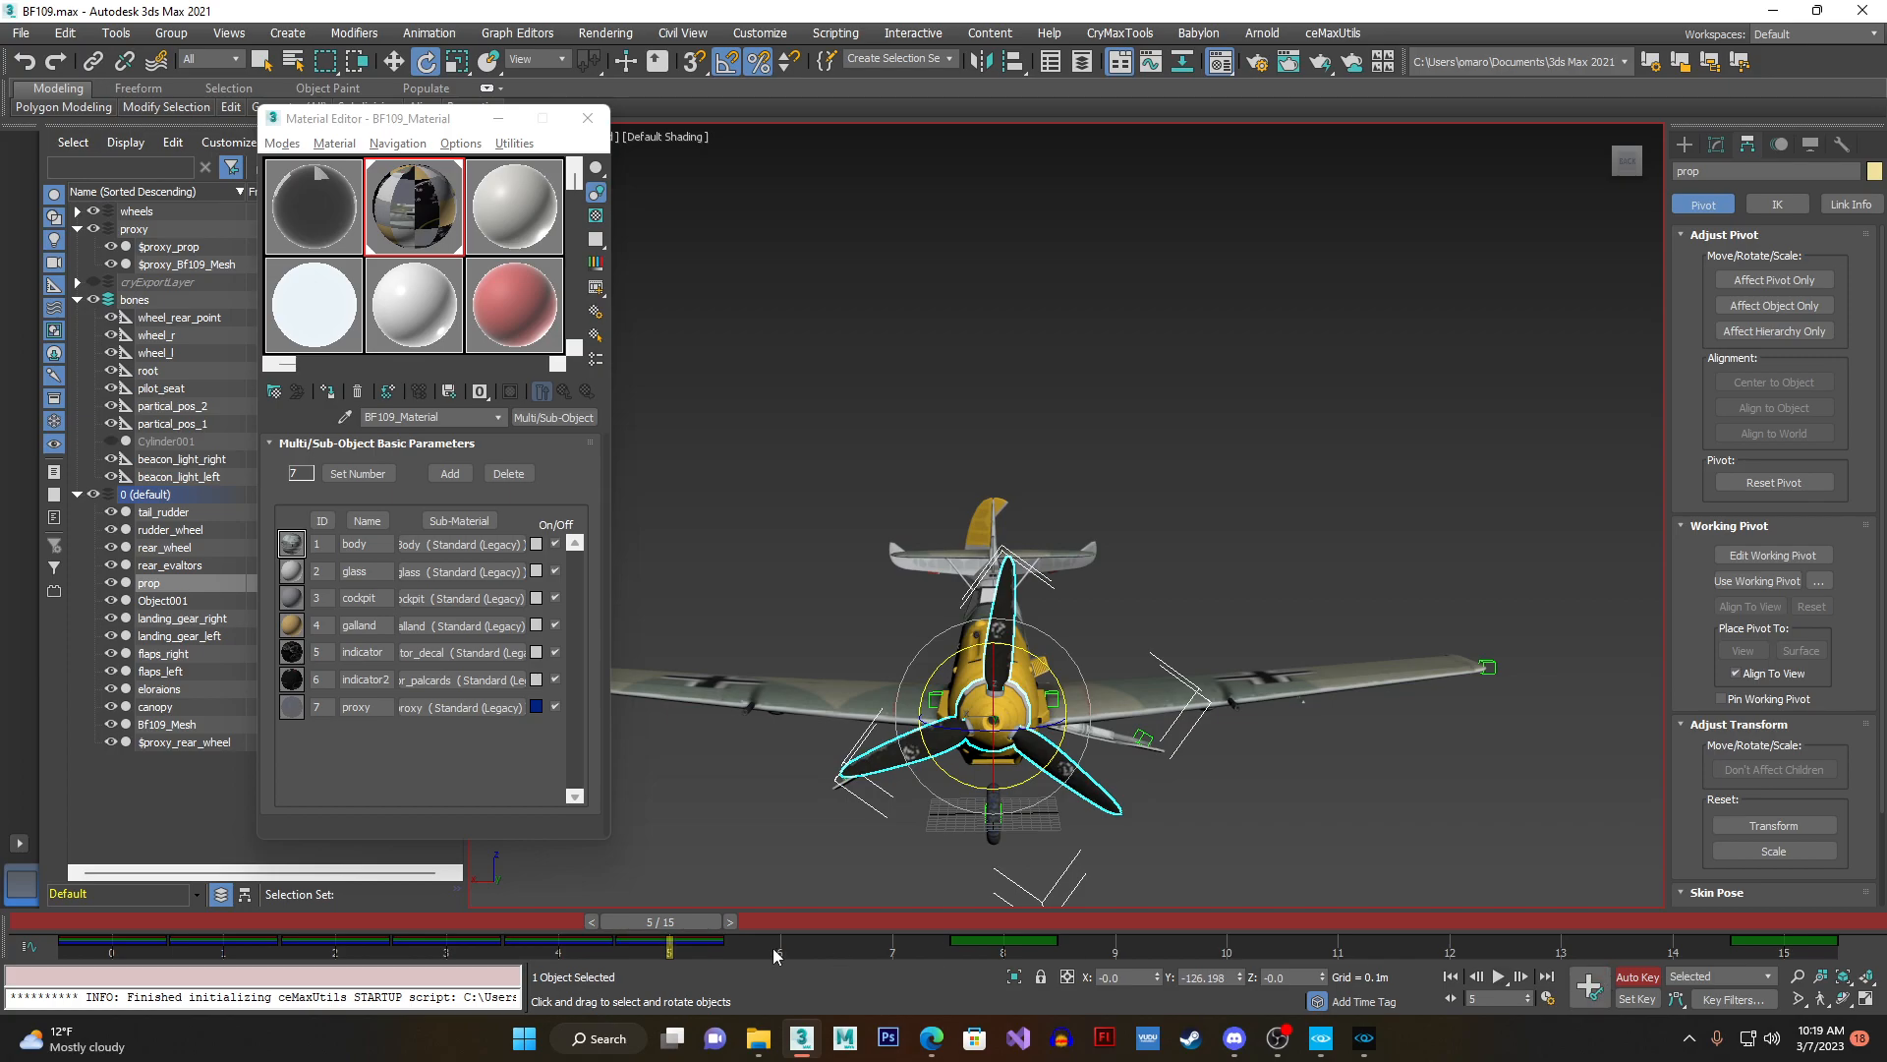
pyautogui.click(688, 924)
pyautogui.click(1589, 987)
pyautogui.click(831, 922)
pyautogui.press('e')
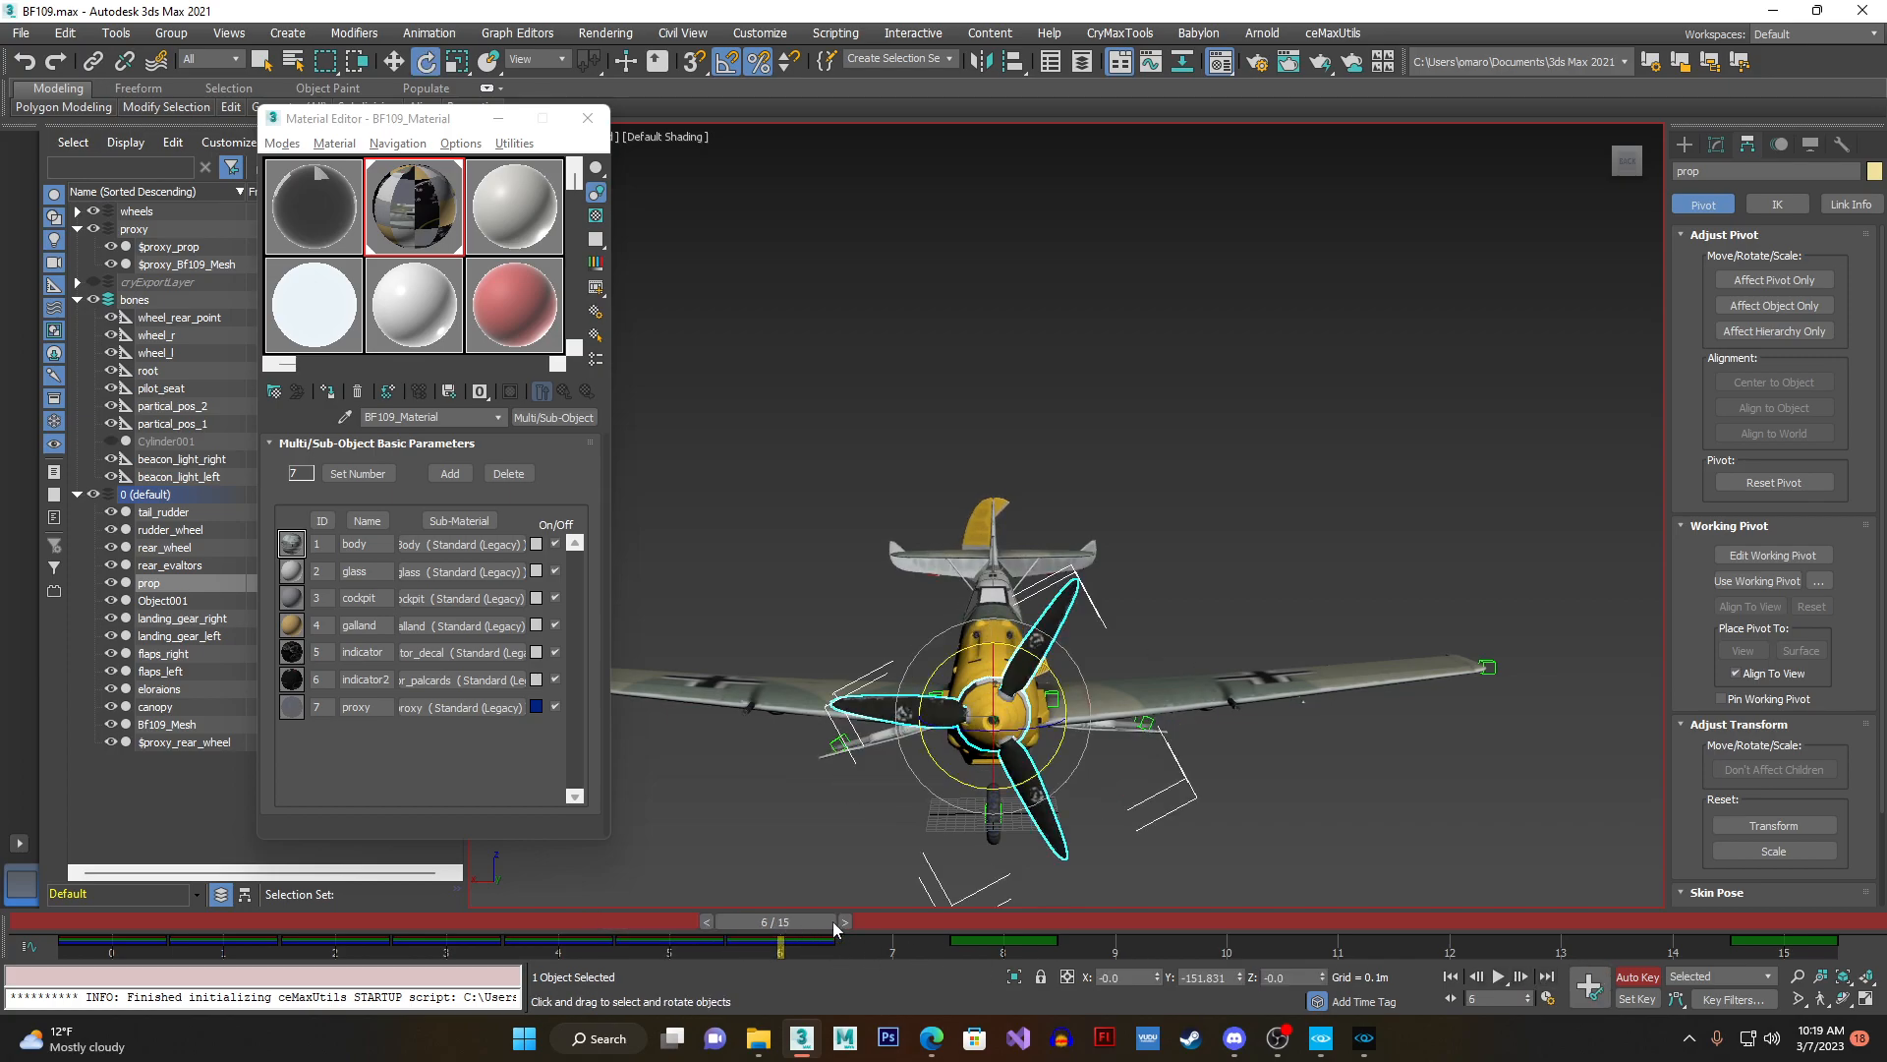
# - Continue keying the propeller frame by frame from frame 7 towards the end of the animation, and return to frame 0
pyautogui.click(844, 922)
pyautogui.click(1588, 987)
pyautogui.moveTo(891, 922); pyautogui.dragTo(1226, 924)
pyautogui.click(1589, 987)
pyautogui.click(1589, 987)
pyautogui.press('.')
pyautogui.click(1589, 987)
pyautogui.press('.')
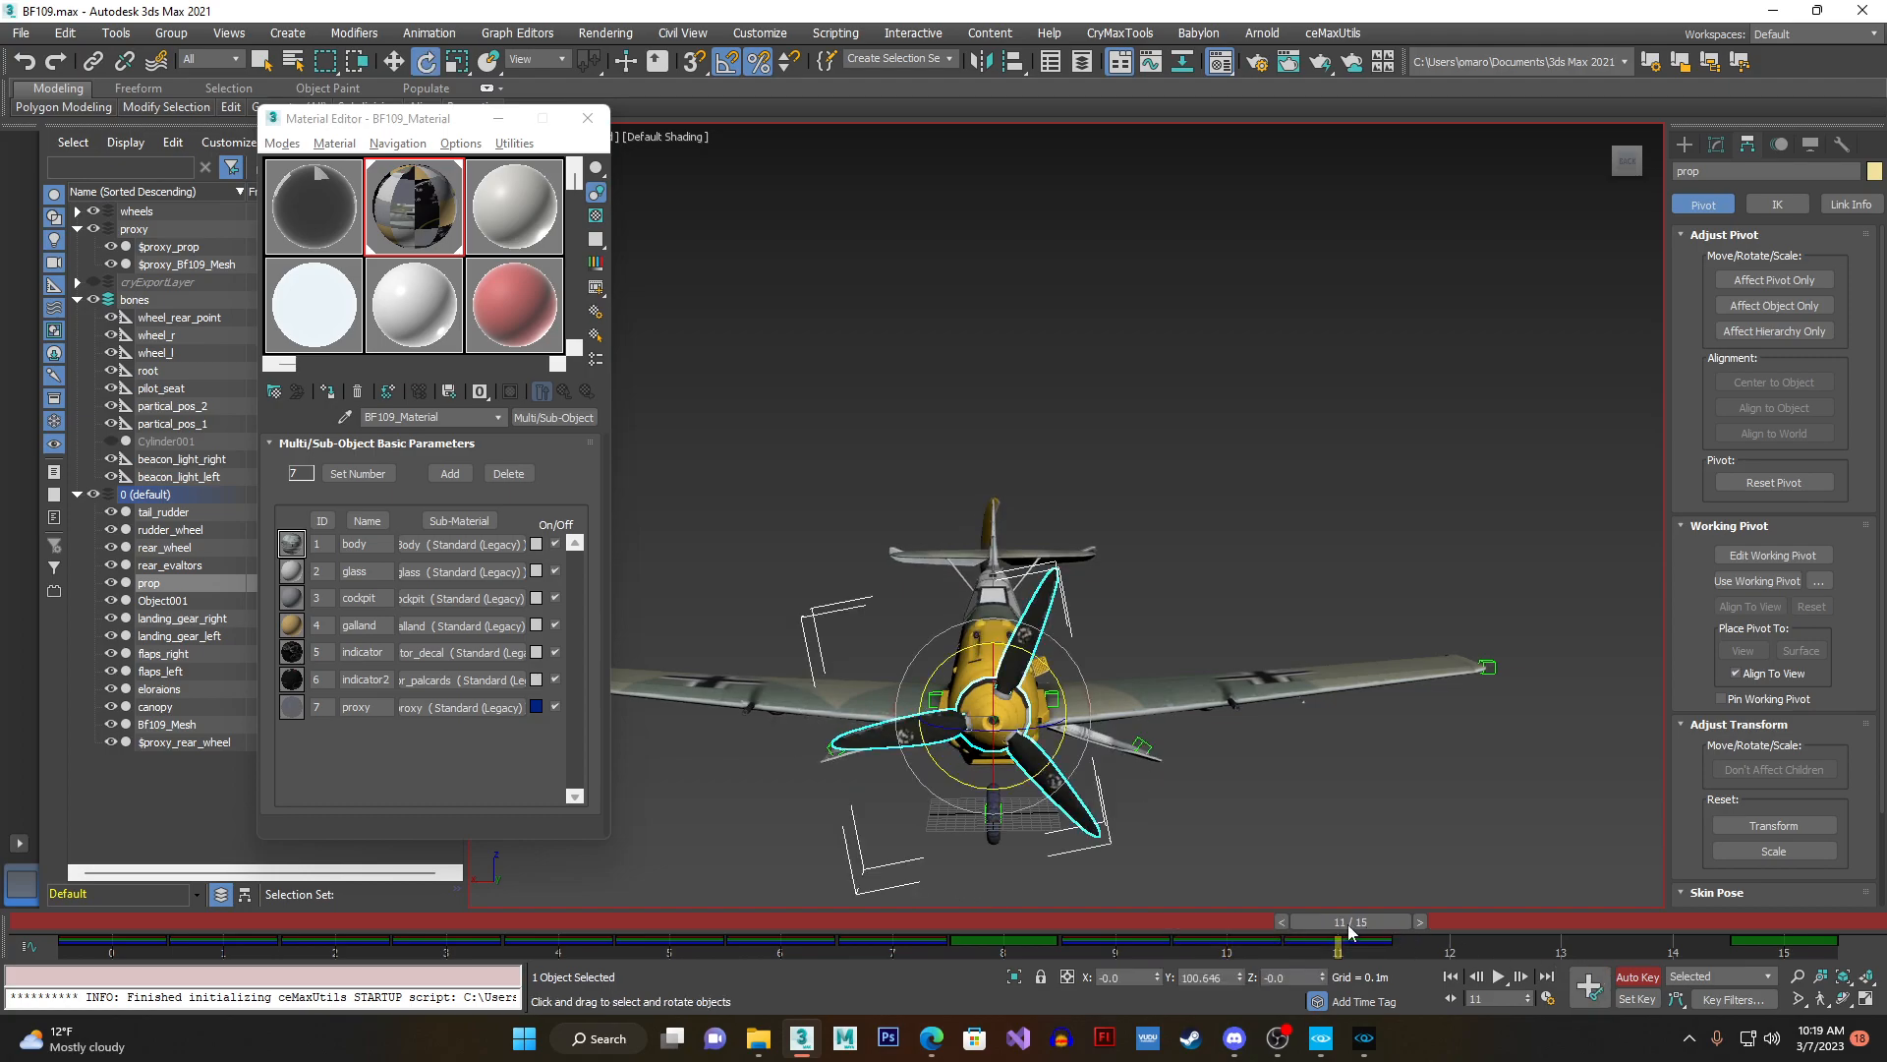
pyautogui.click(1588, 987)
pyautogui.press('.')
pyautogui.click(1588, 987)
pyautogui.moveTo(1539, 925); pyautogui.dragTo(3, 896)
pyautogui.click(1588, 987)
pyautogui.press('e')
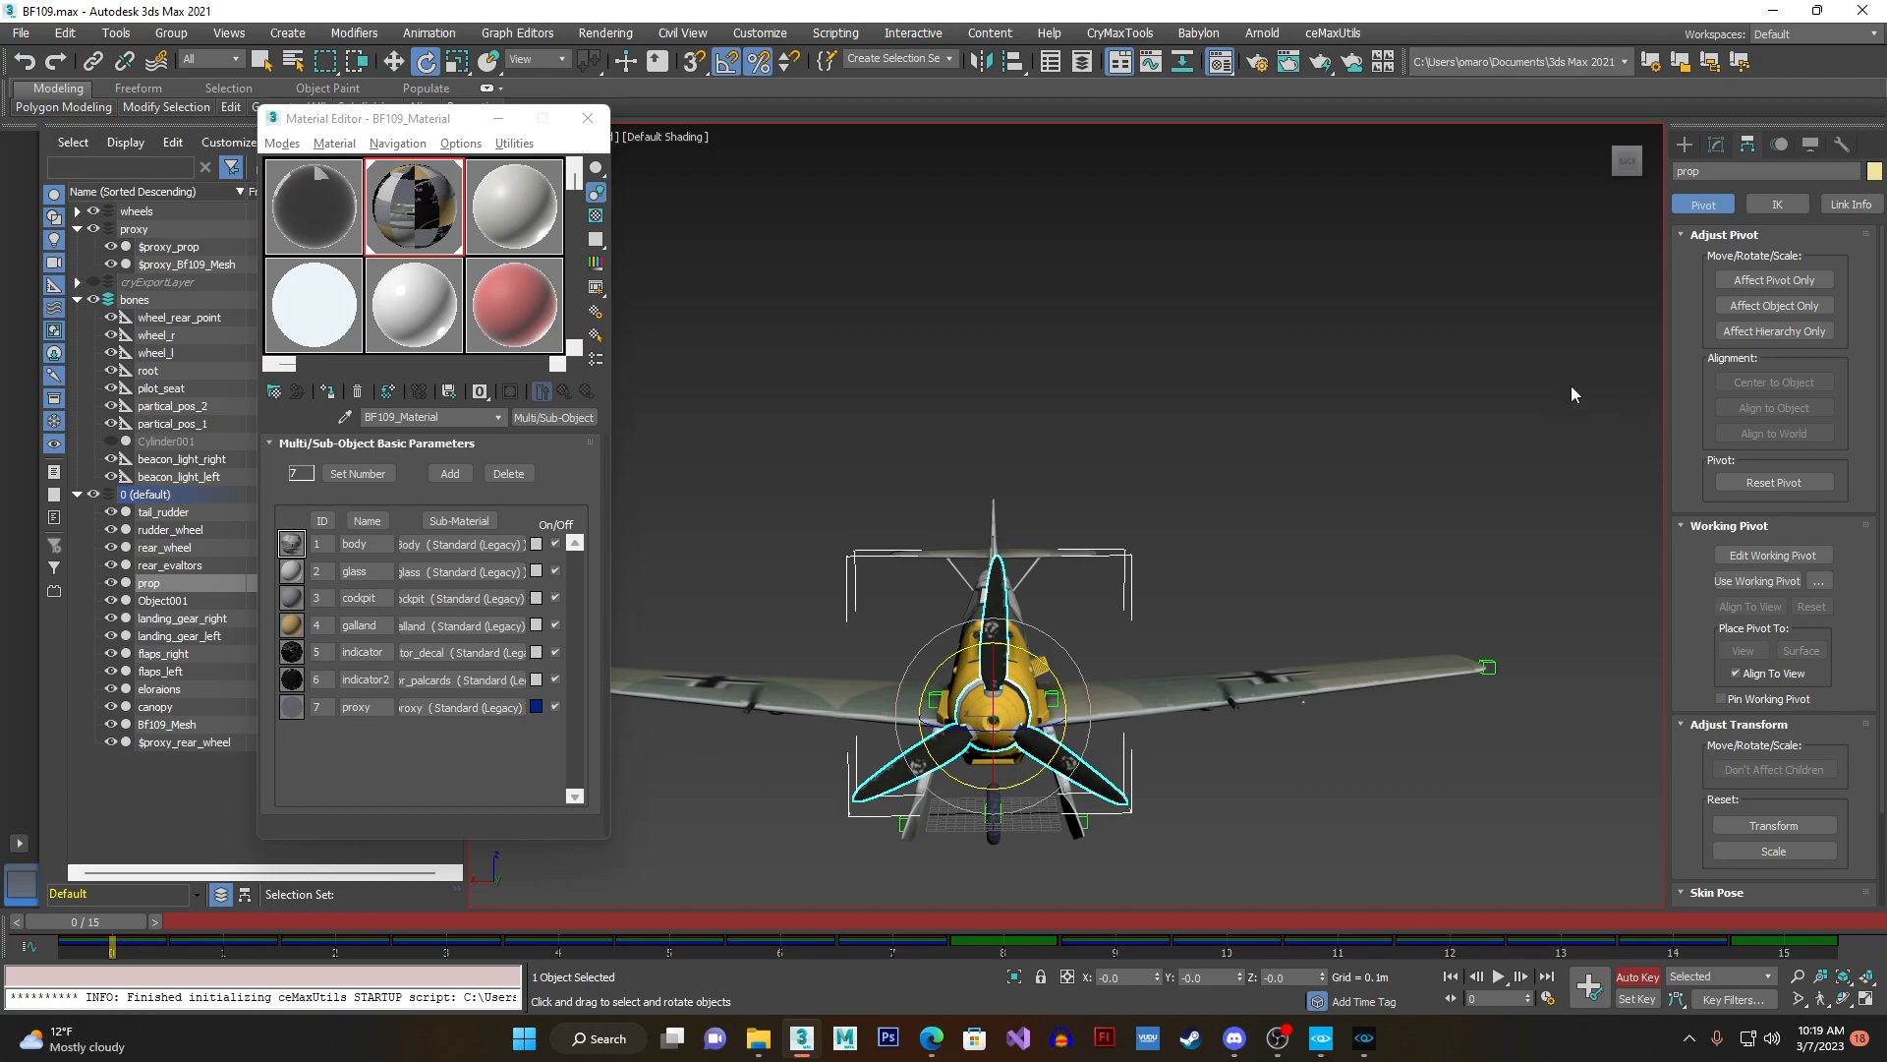
# - Assign the TCB Rotation controller to the propeller's rotation track
pyautogui.click(1778, 146)
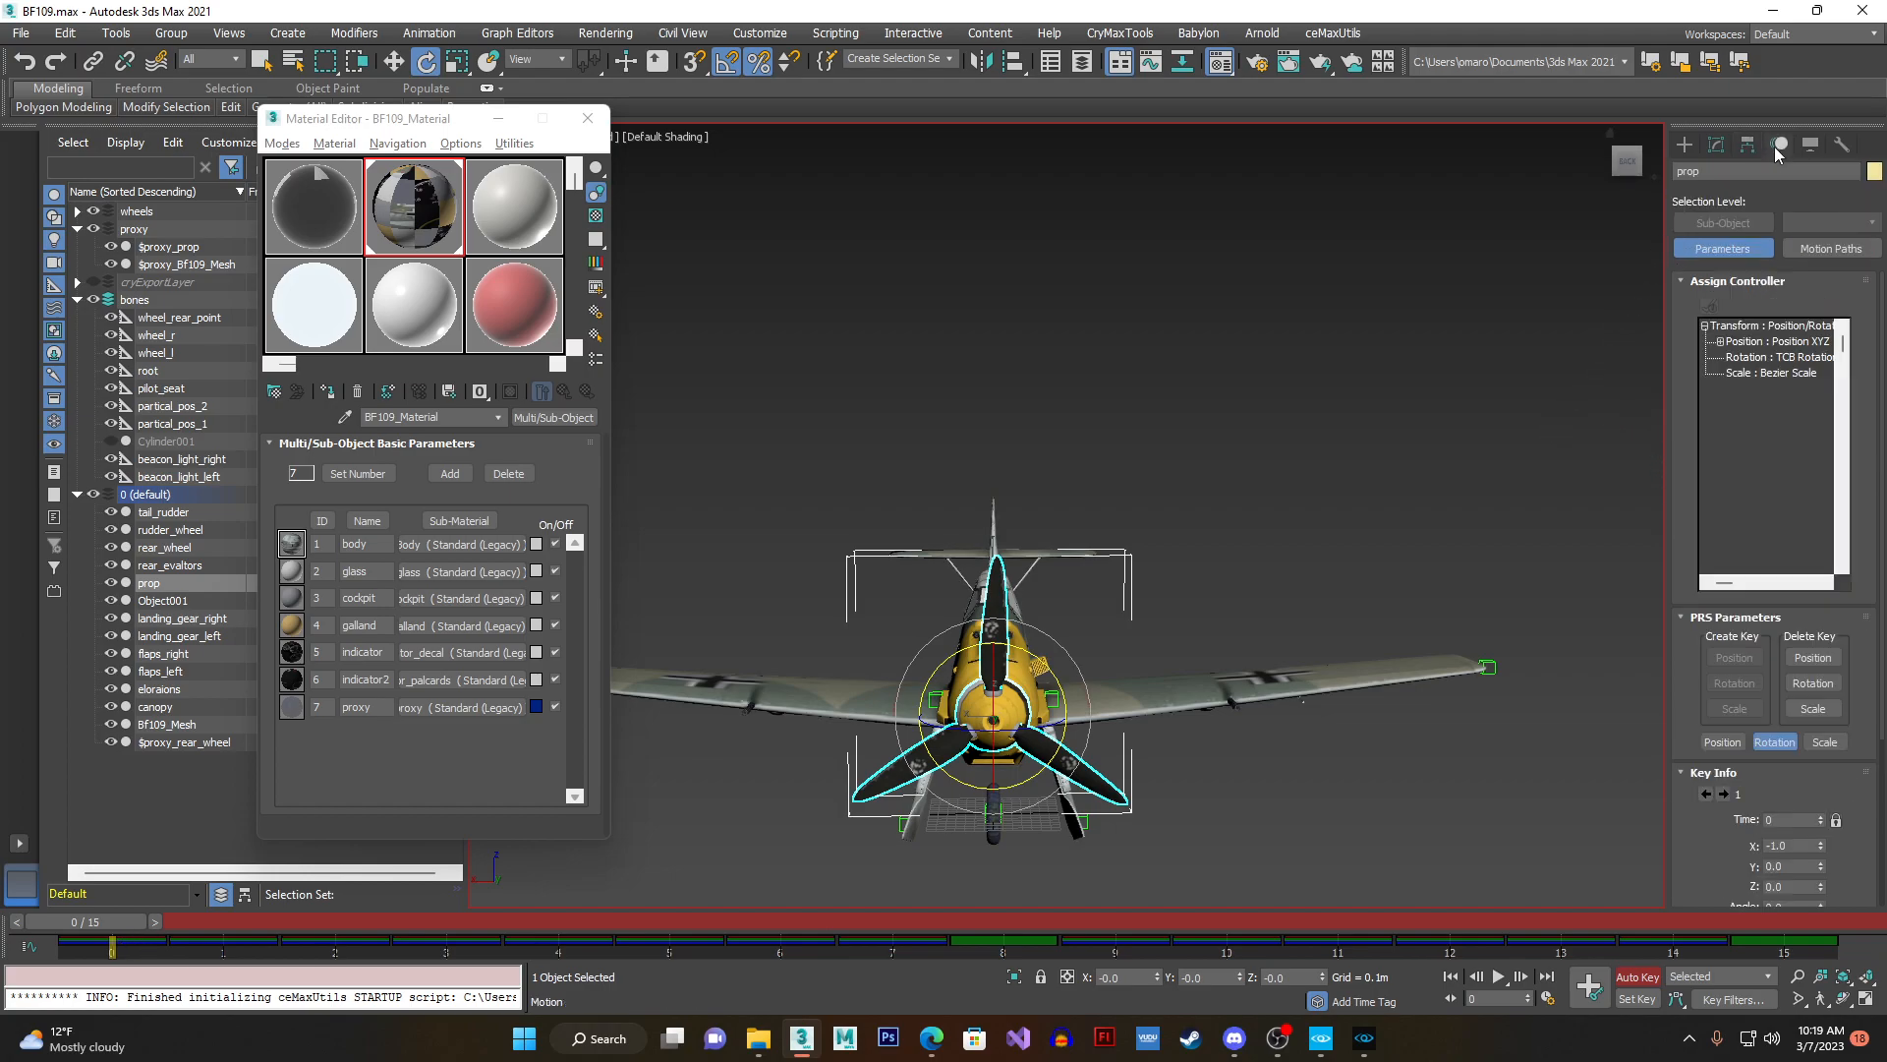
pyautogui.click(1740, 358)
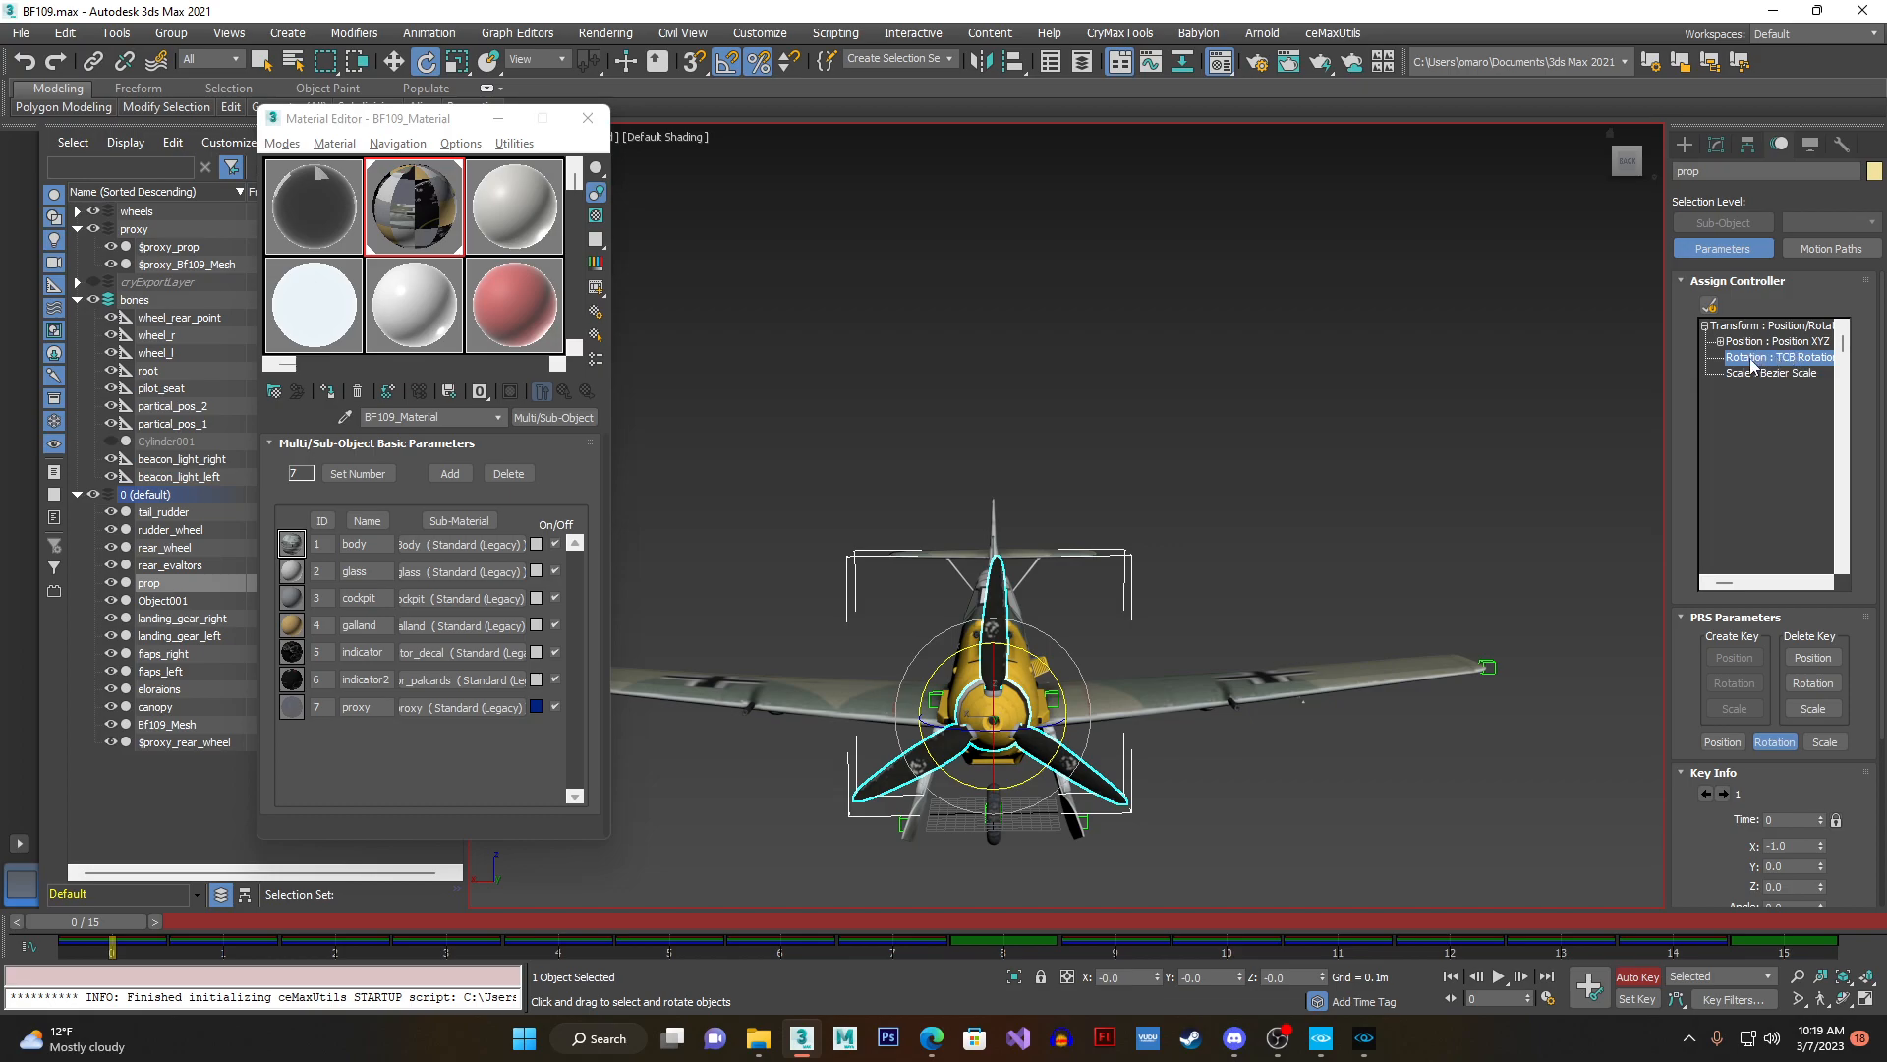
pyautogui.click(1710, 311)
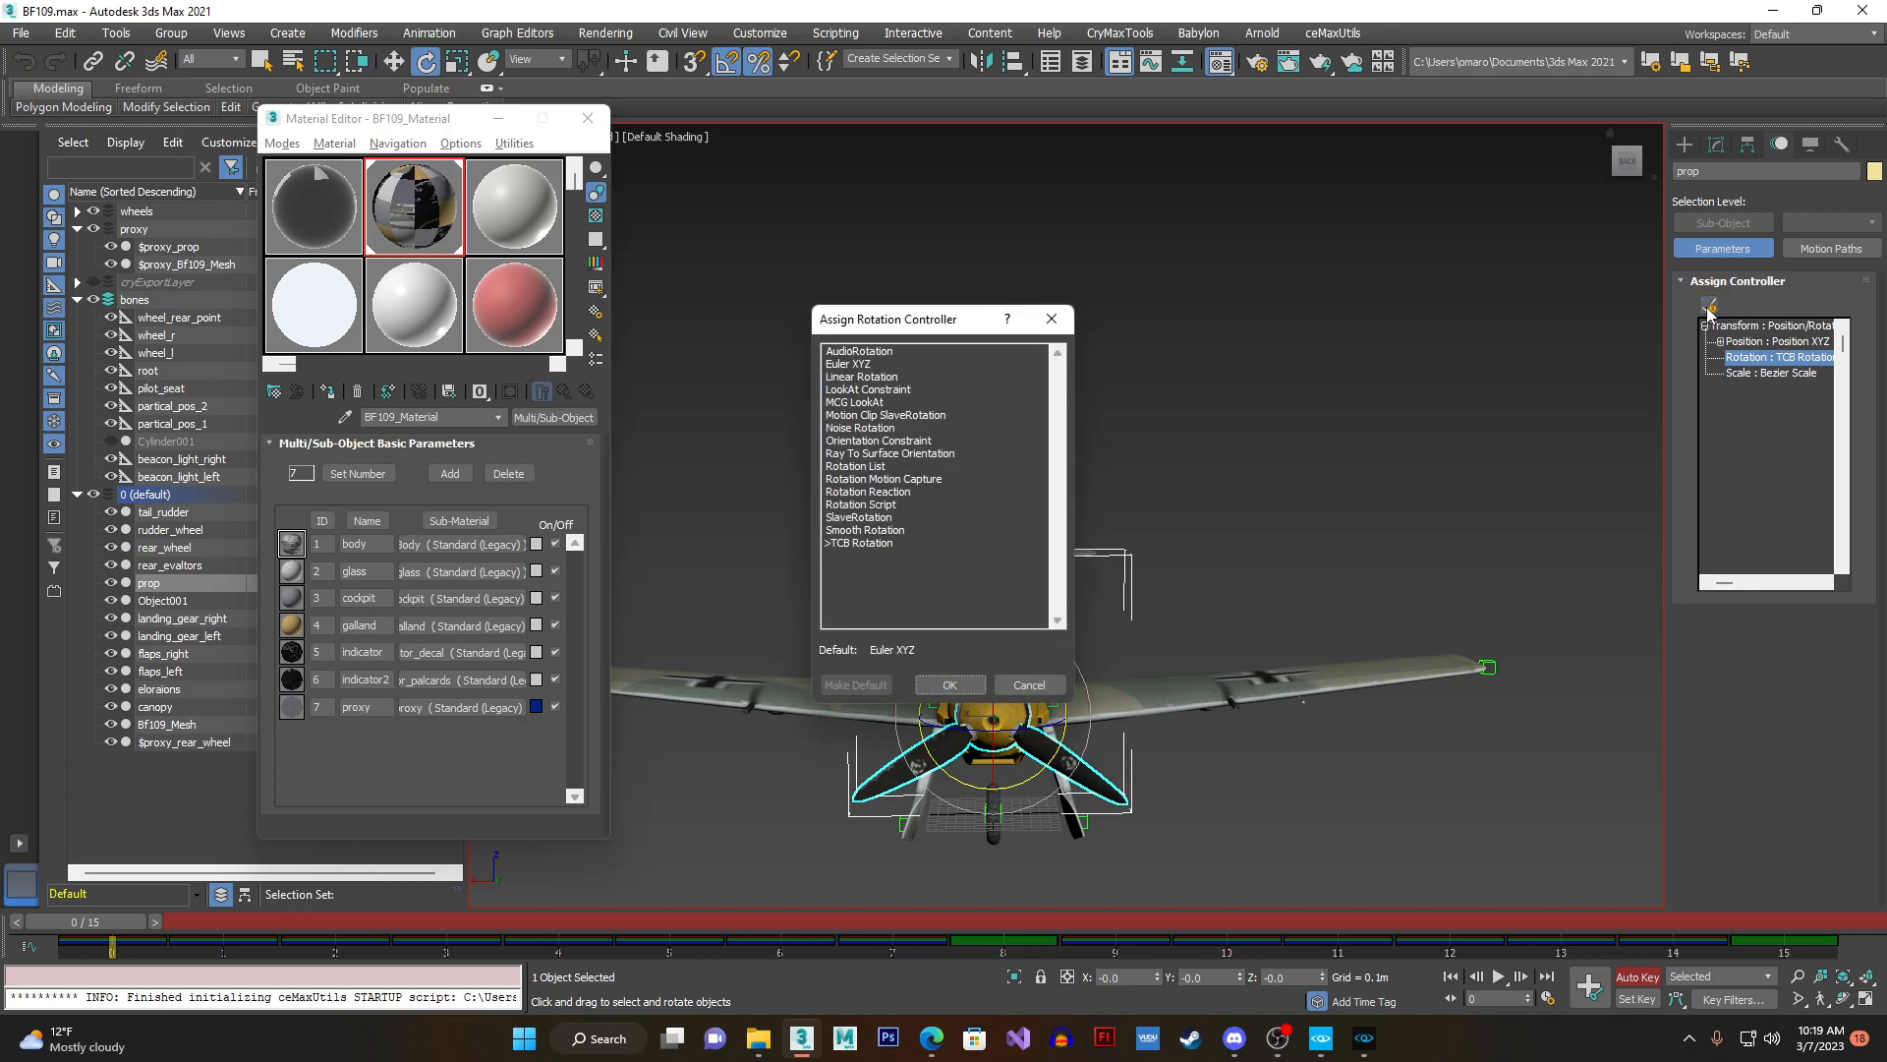
pyautogui.click(846, 543)
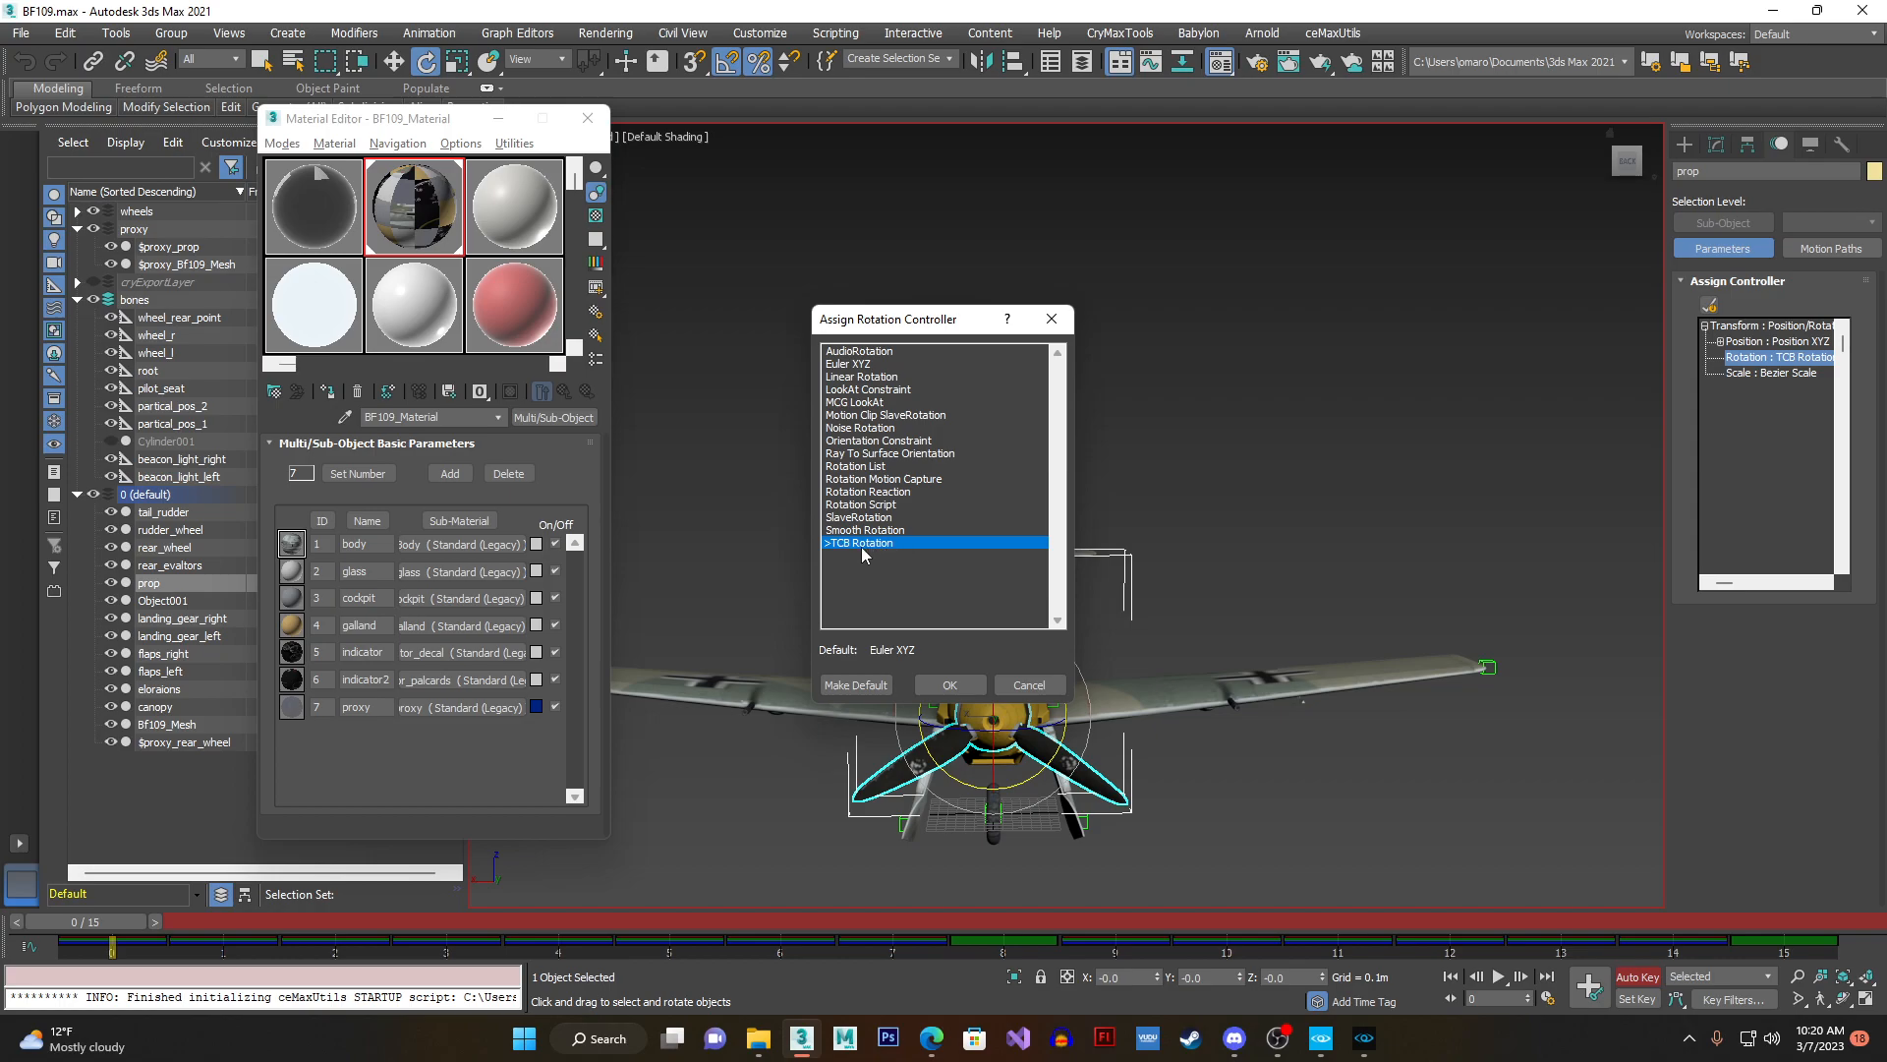
pyautogui.click(959, 681)
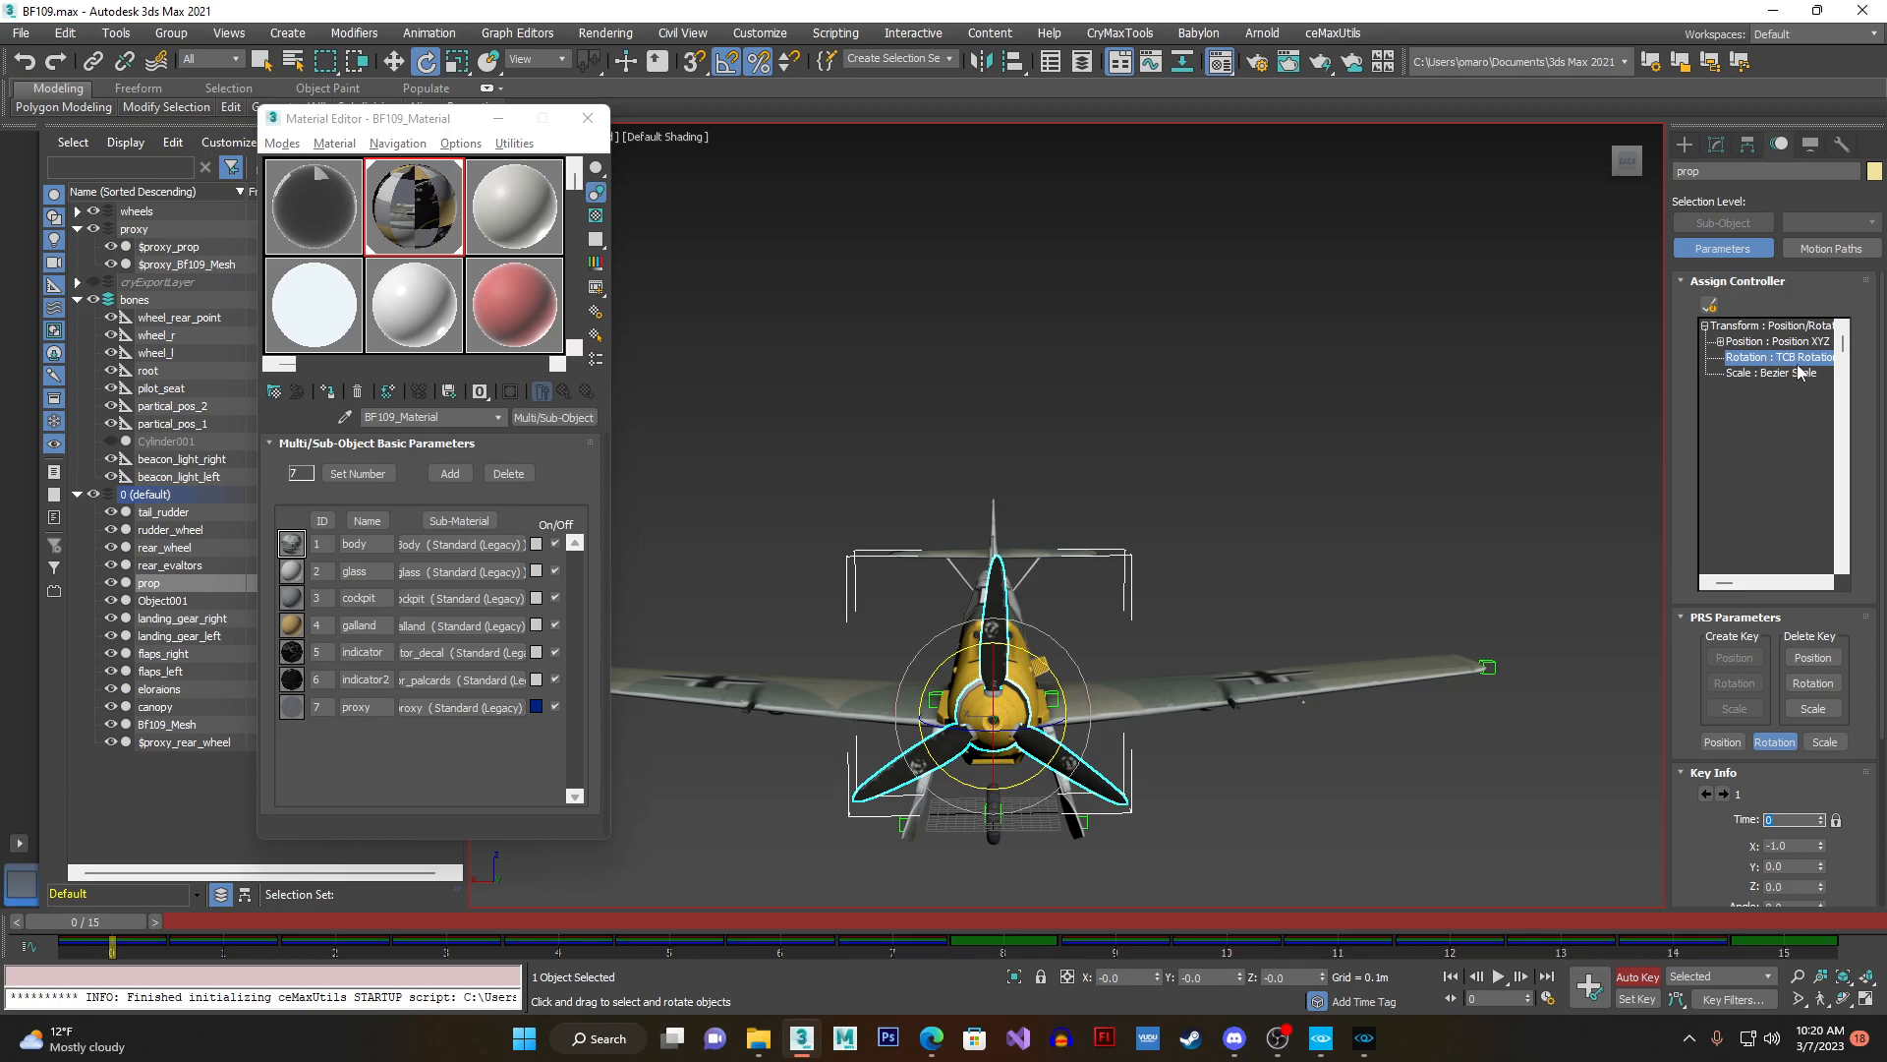
# - Review the propeller's rotation key parameters and scrub through its animation, ending back at frame 0
pyautogui.scroll(-3, 1728, 691)
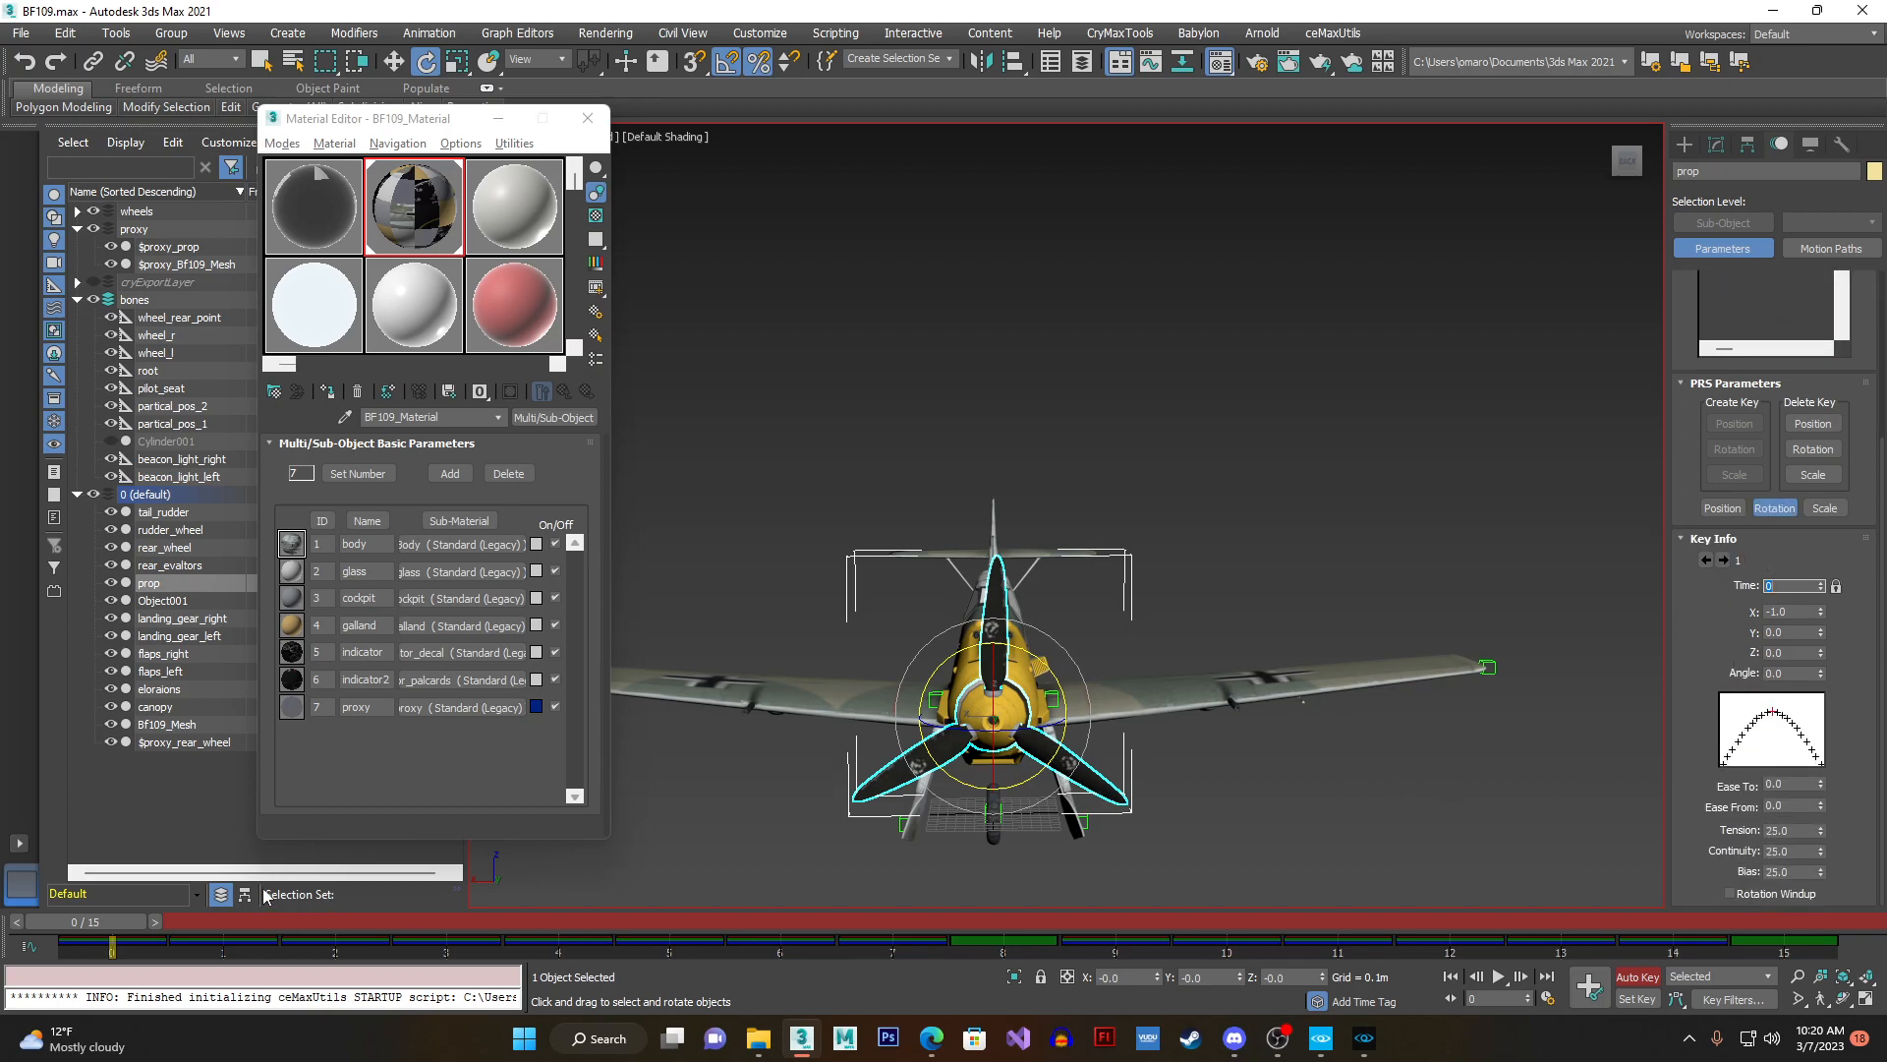
pyautogui.moveTo(124, 921); pyautogui.dragTo(843, 914)
pyautogui.press('Home')
pyautogui.press('e')
pyautogui.scroll(2, 1685, 458)
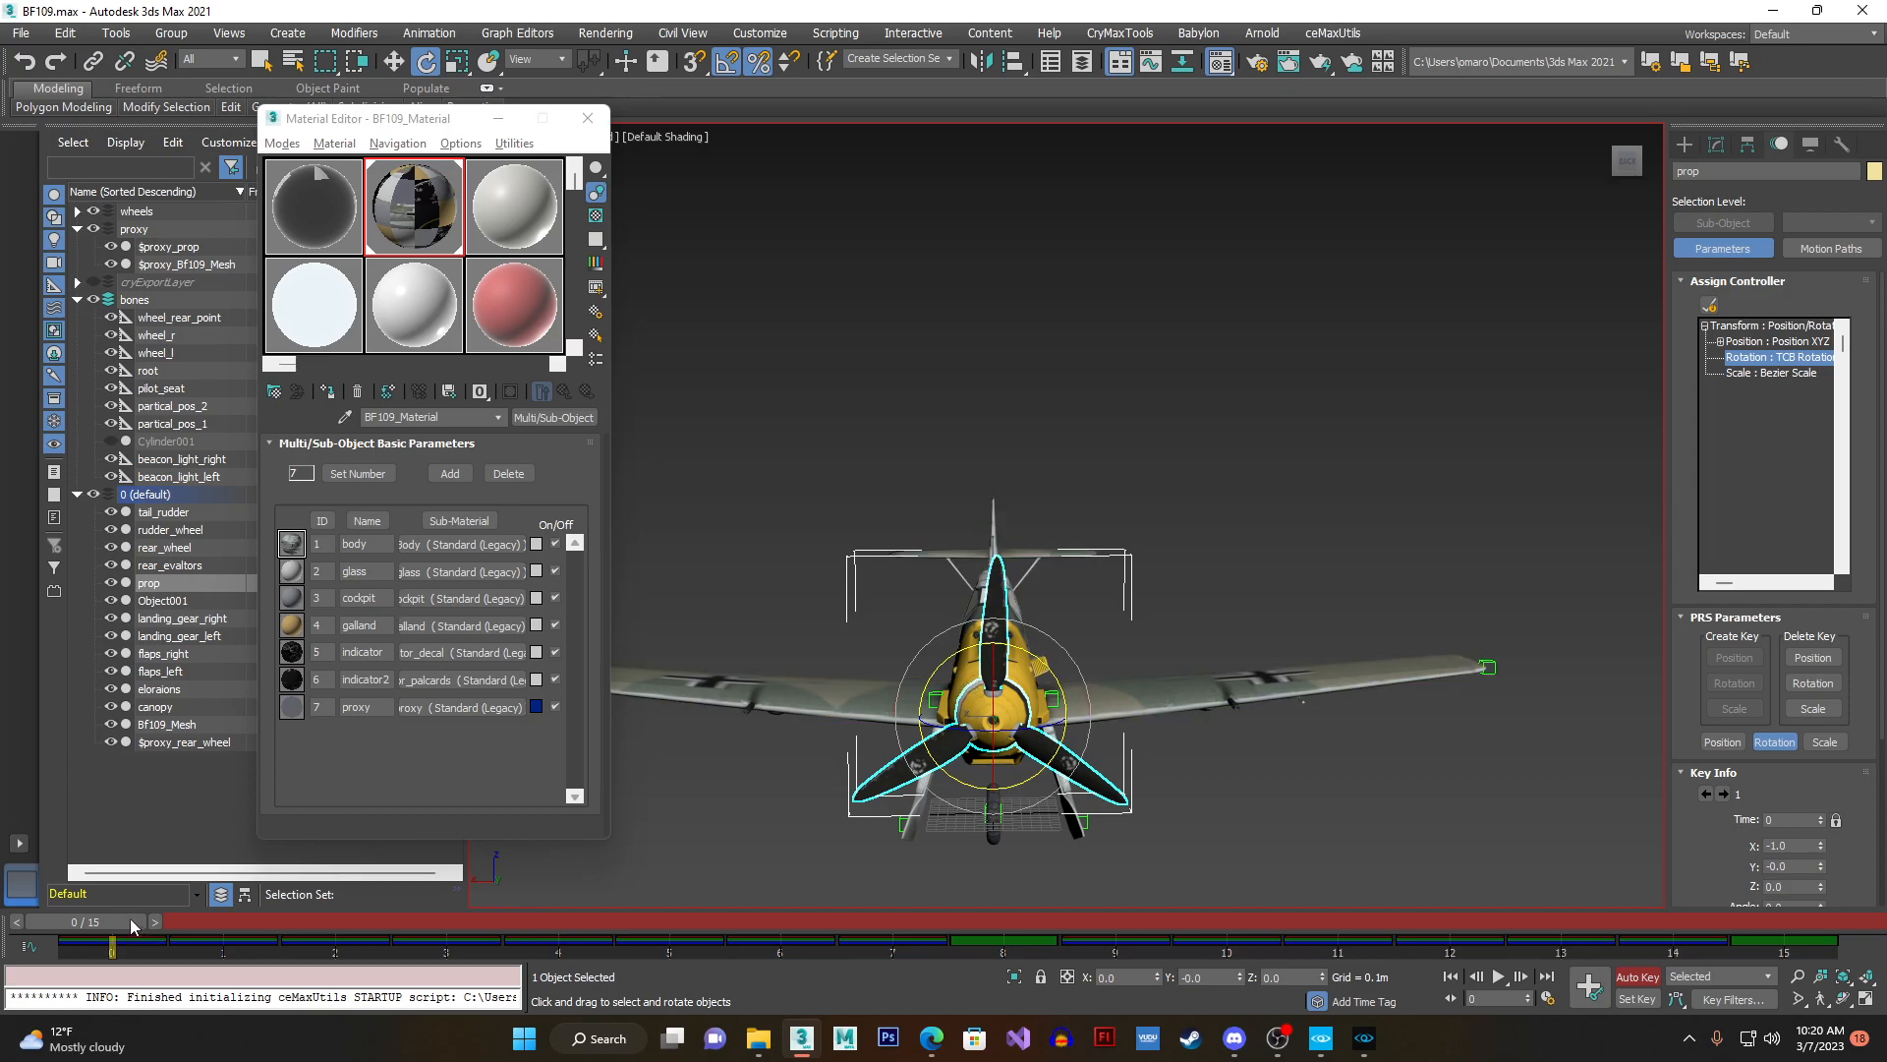
# - Bring back the CRYENGINE Exporter settings and turn off Auto Key mode
pyautogui.click(1841, 145)
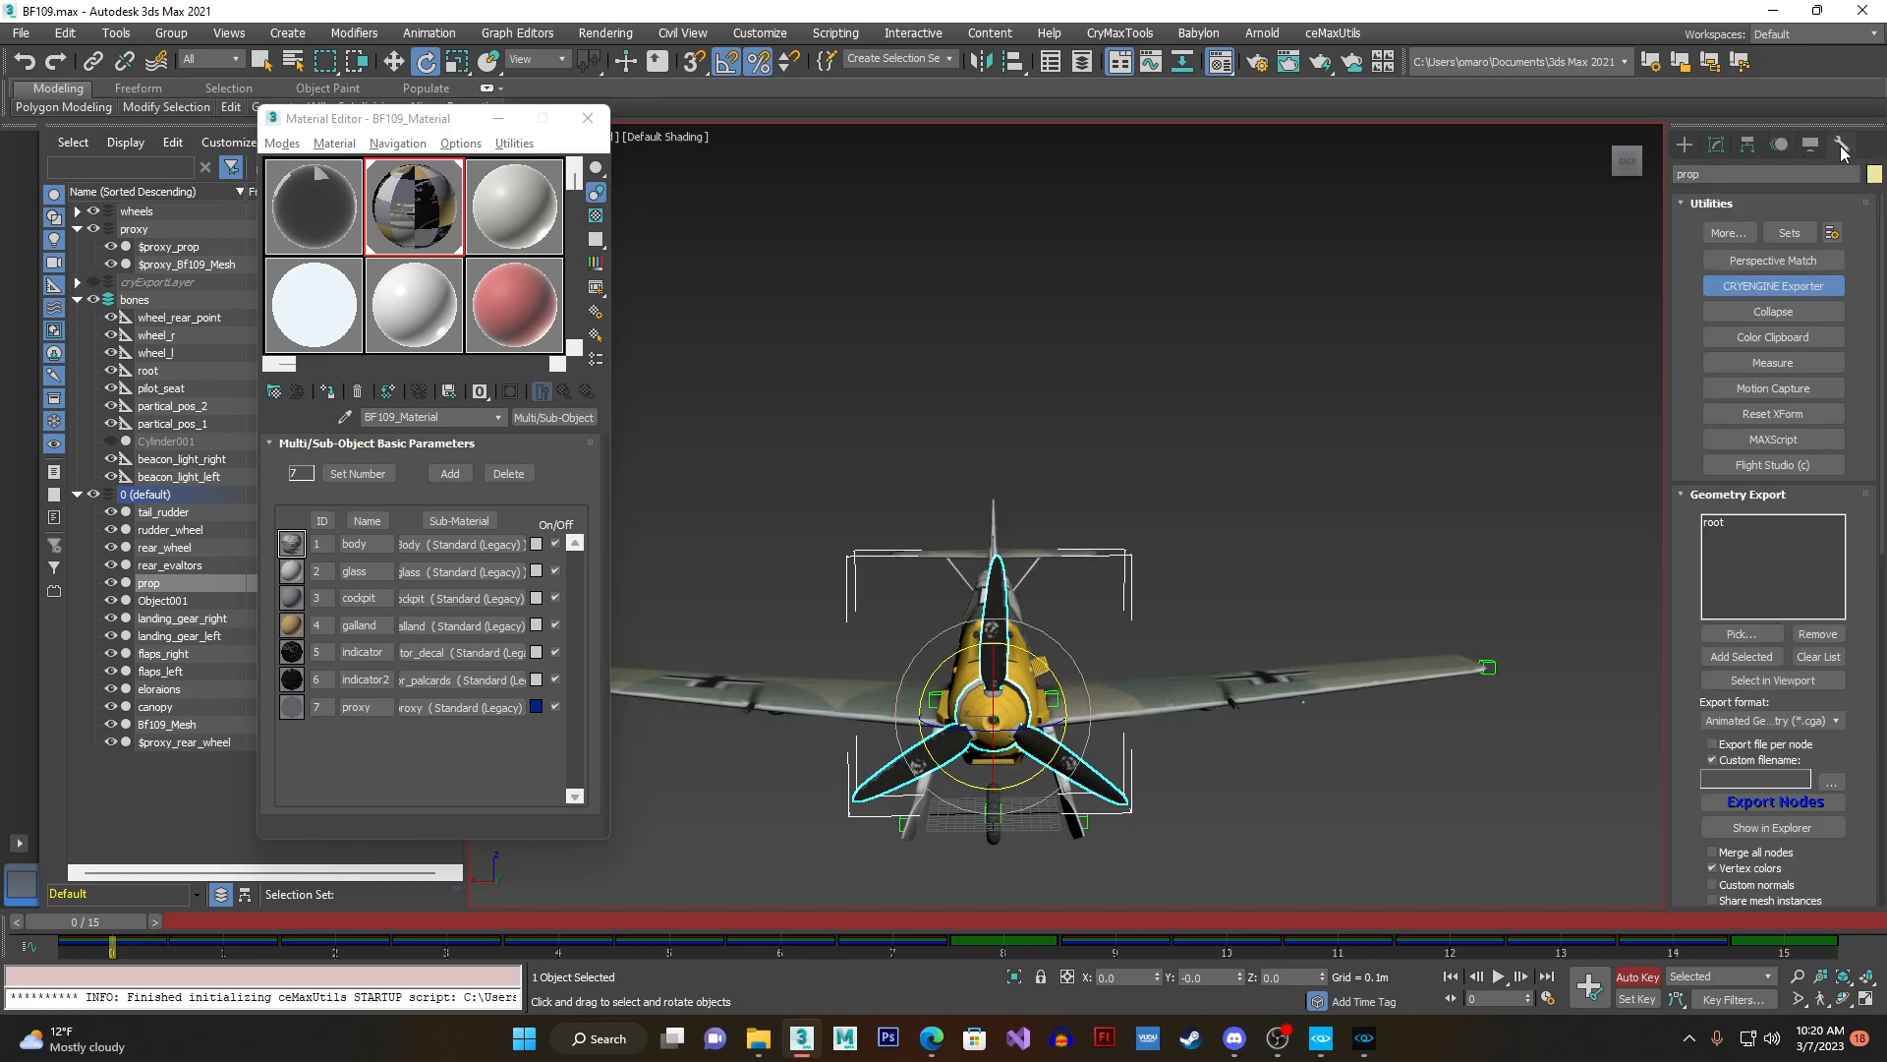
pyautogui.click(1637, 976)
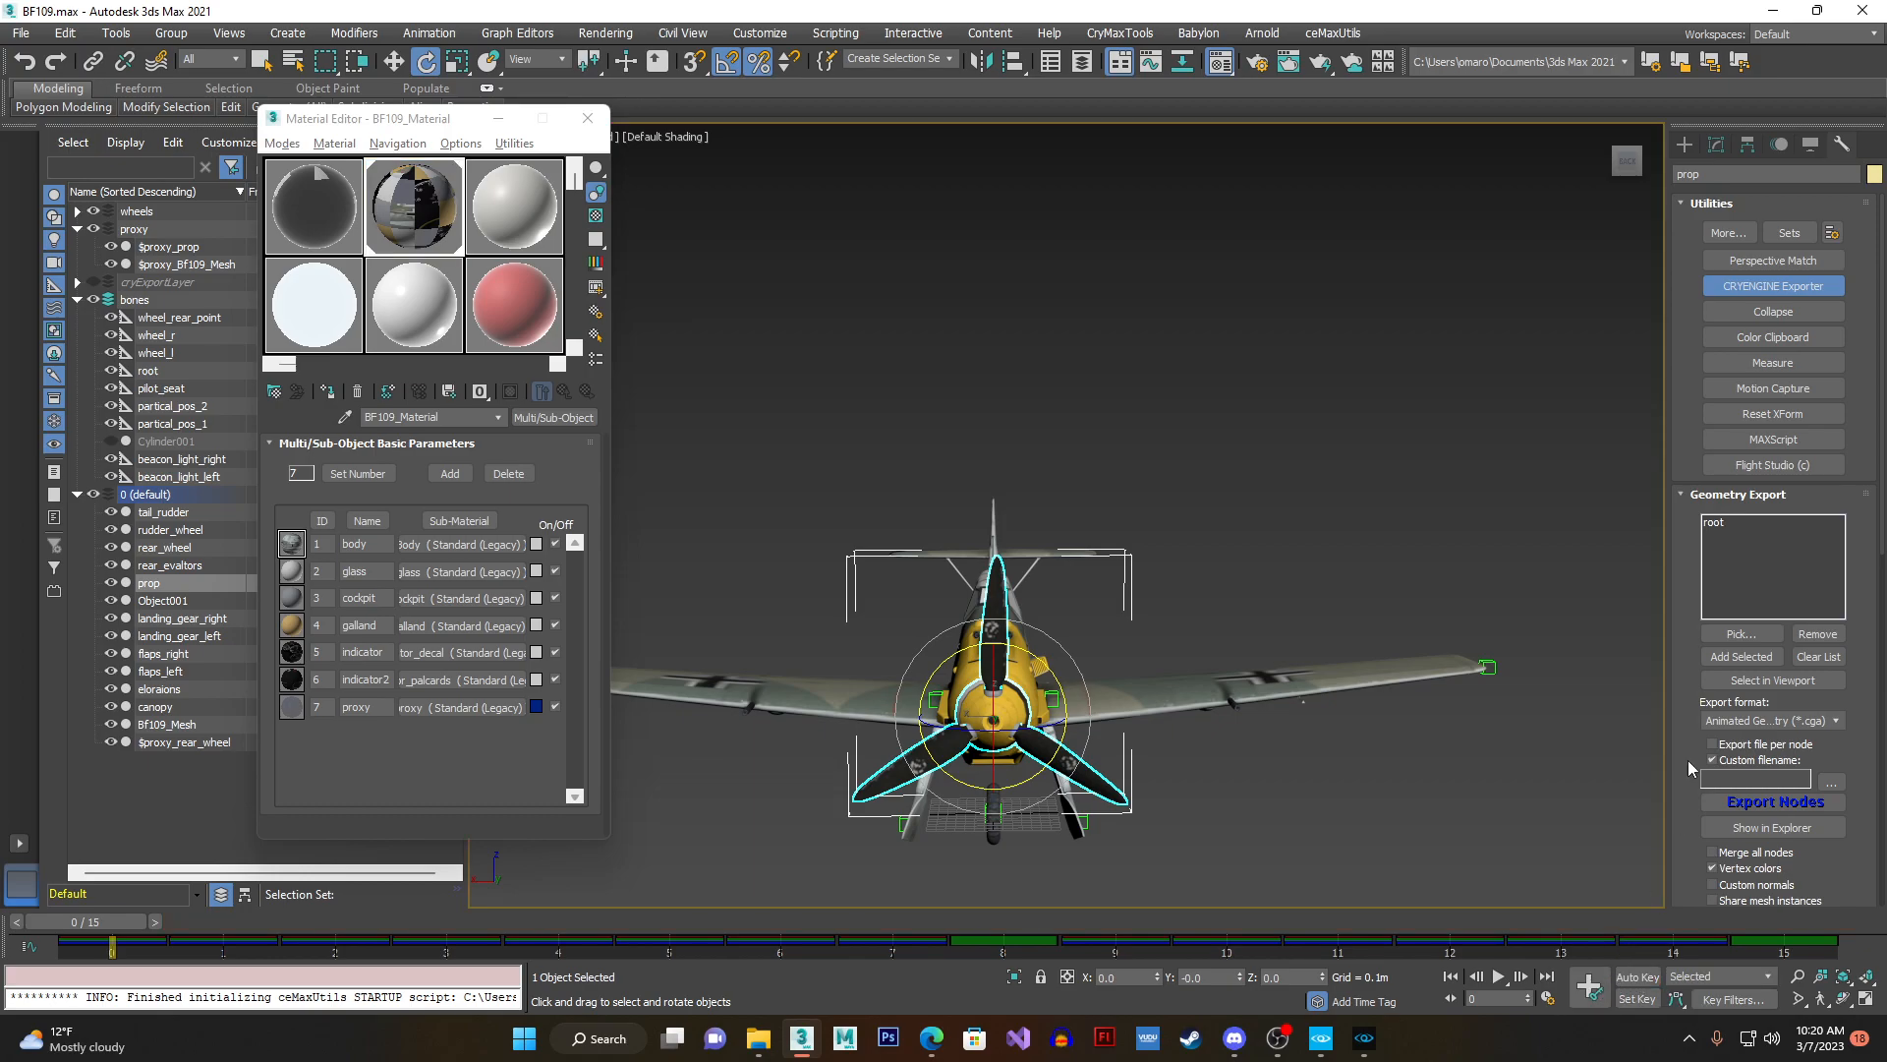
# - Replace the geometry export list's contents with the prop node and set the export format to Animation for CGA (*.anm)
pyautogui.click(1818, 656)
pyautogui.click(1740, 657)
pyautogui.click(1799, 722)
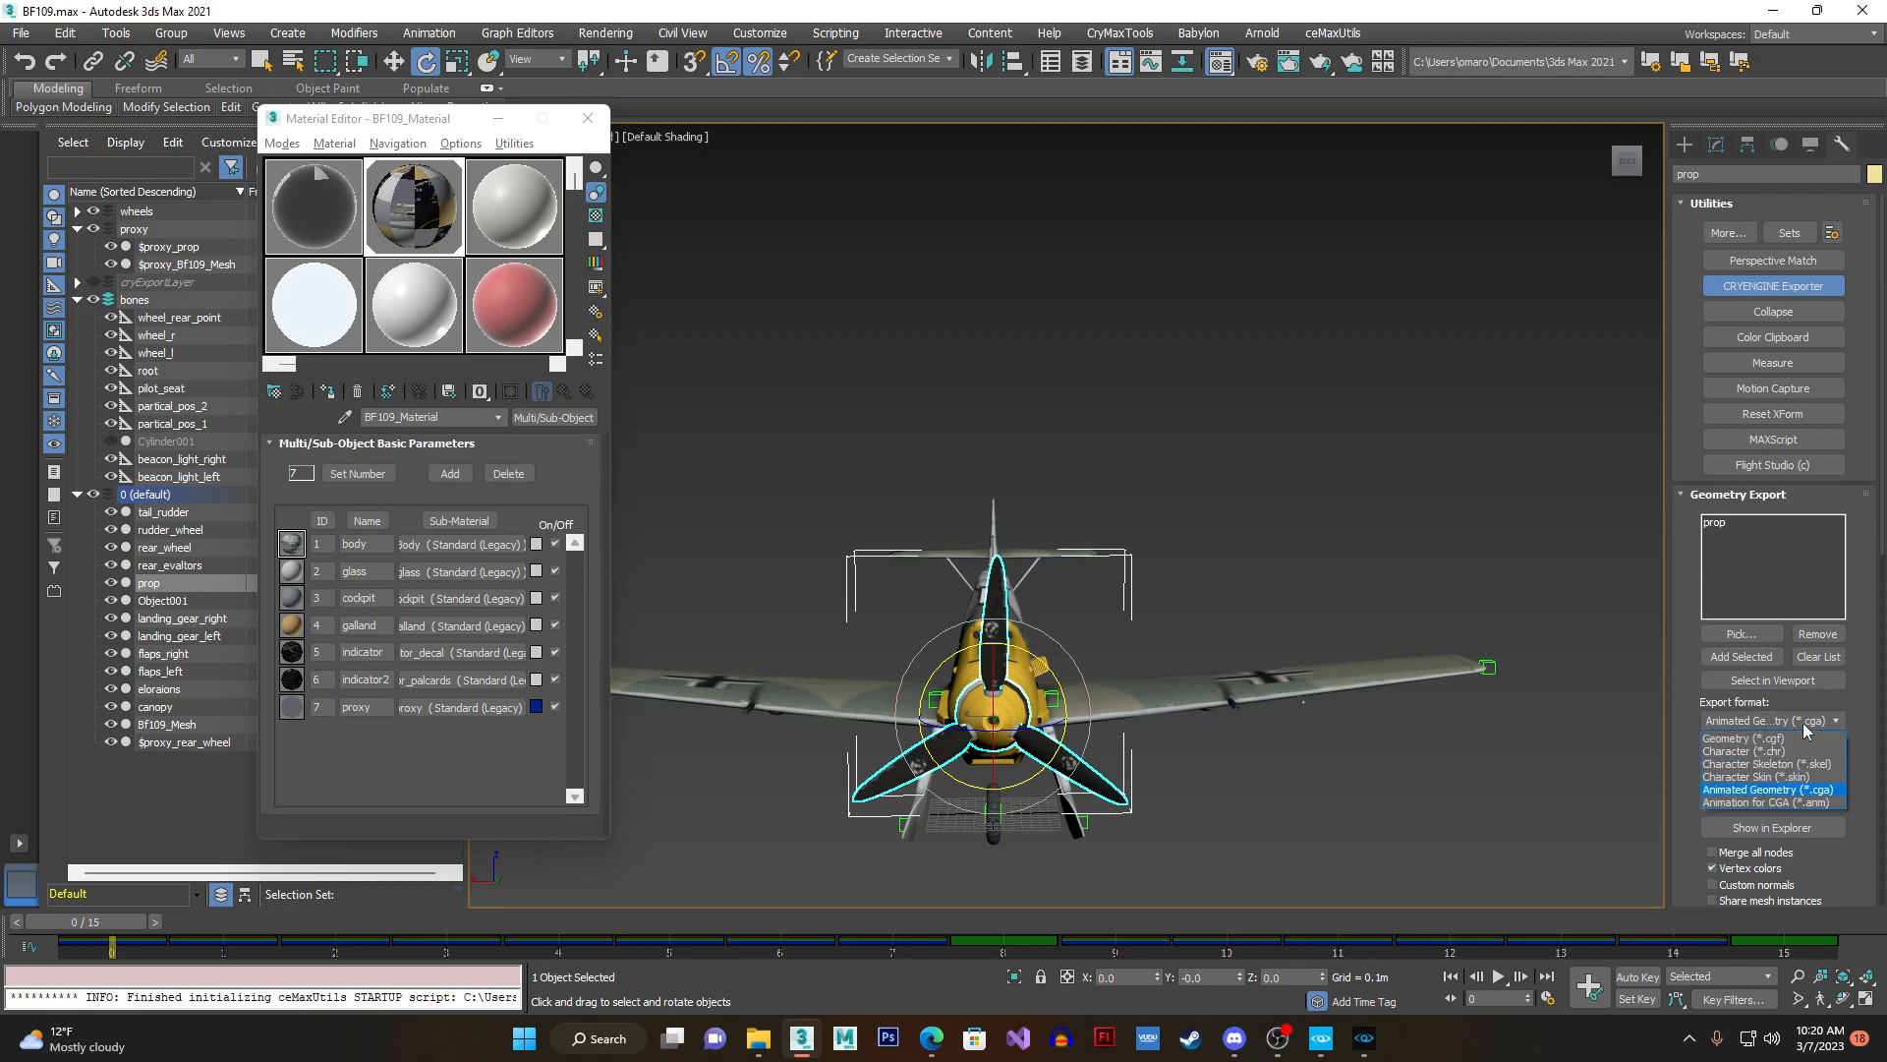
pyautogui.click(1763, 802)
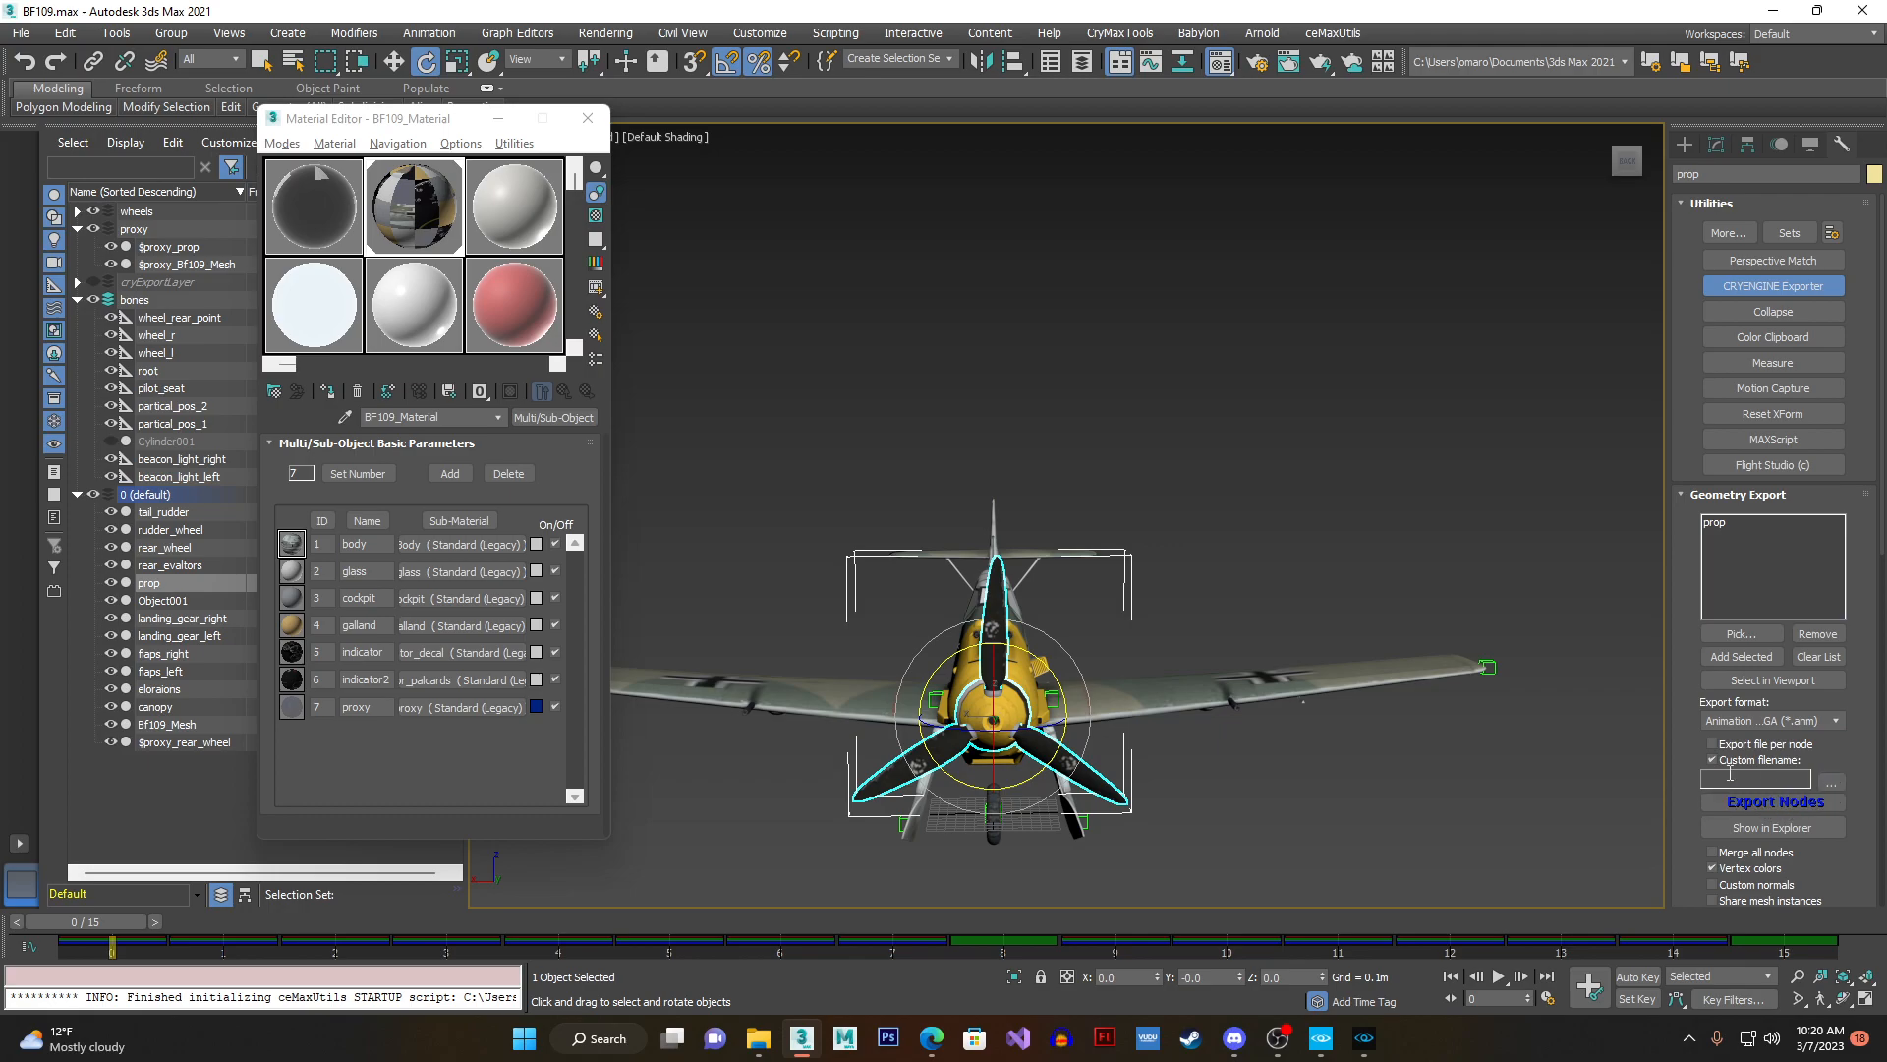
# - Open the export destination chooser and name the file BF109_prop in the bf109 objects folder
pyautogui.click(1830, 782)
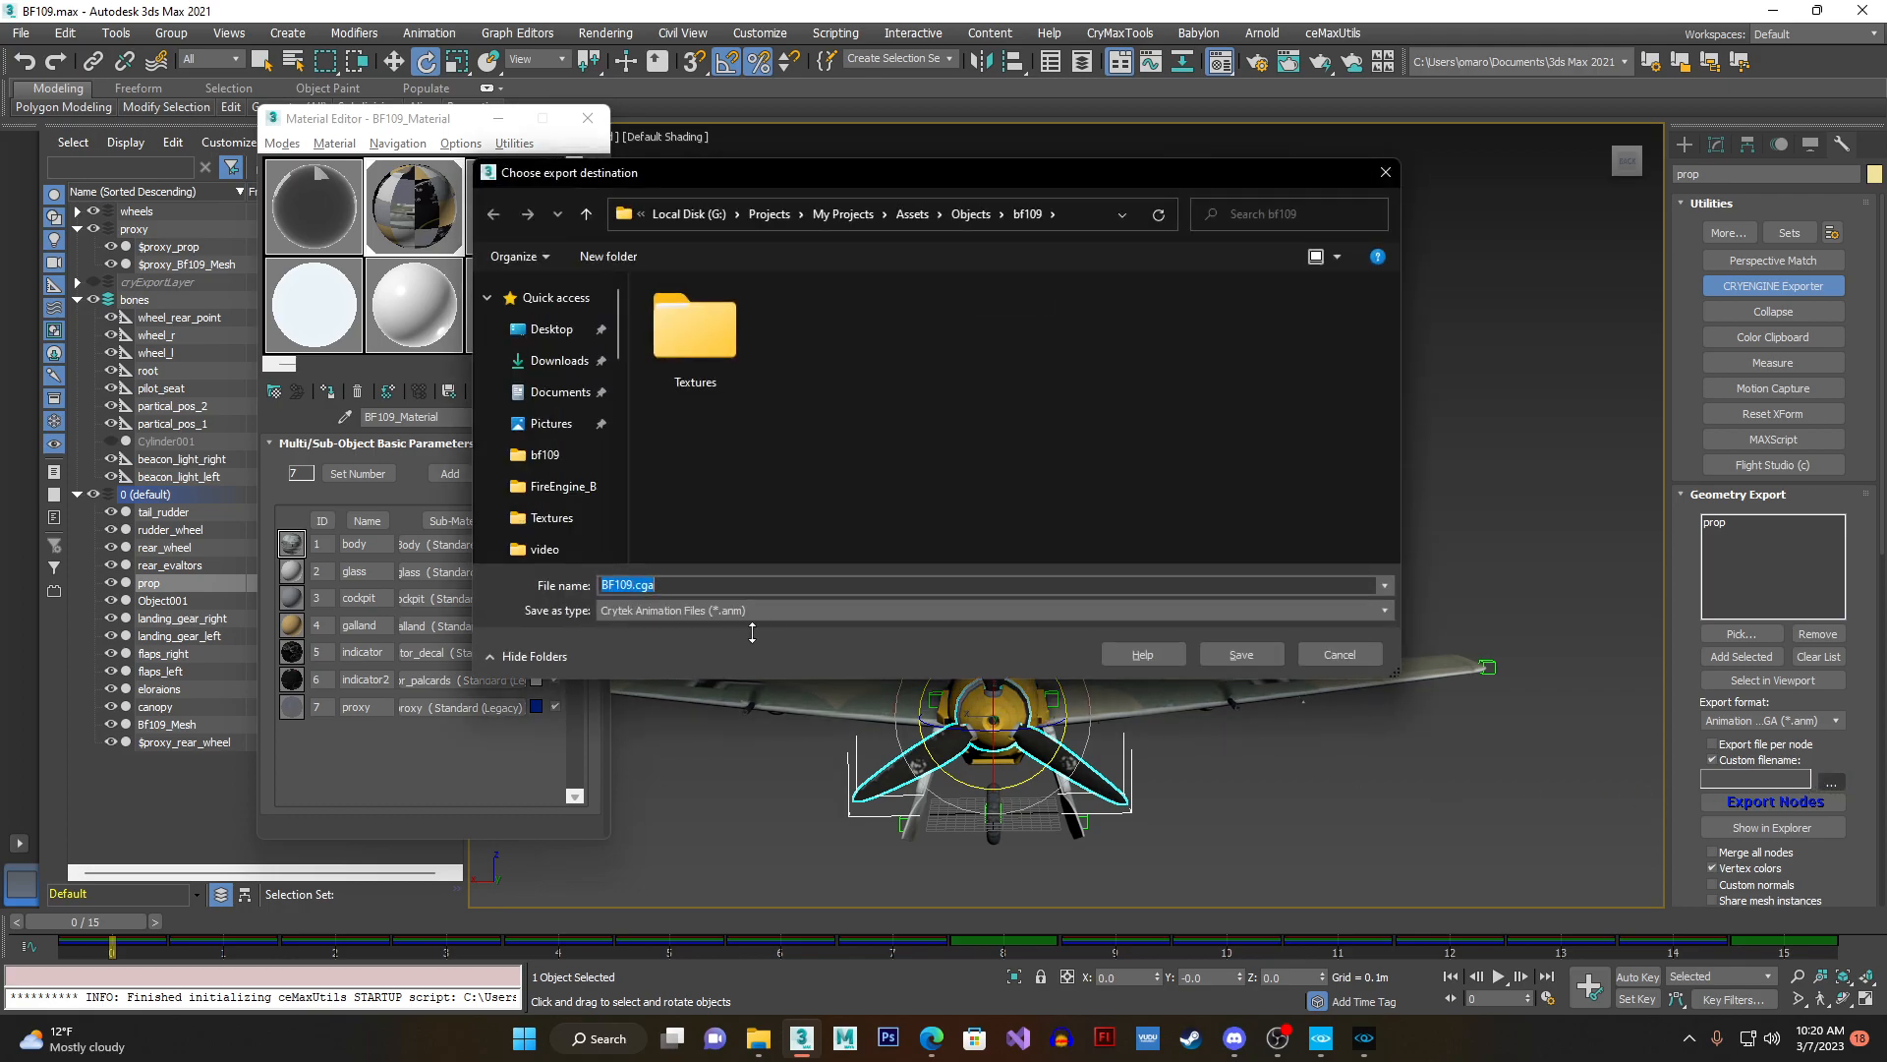
pyautogui.click(636, 587)
pyautogui.moveTo(636, 587); pyautogui.dragTo(600, 586)
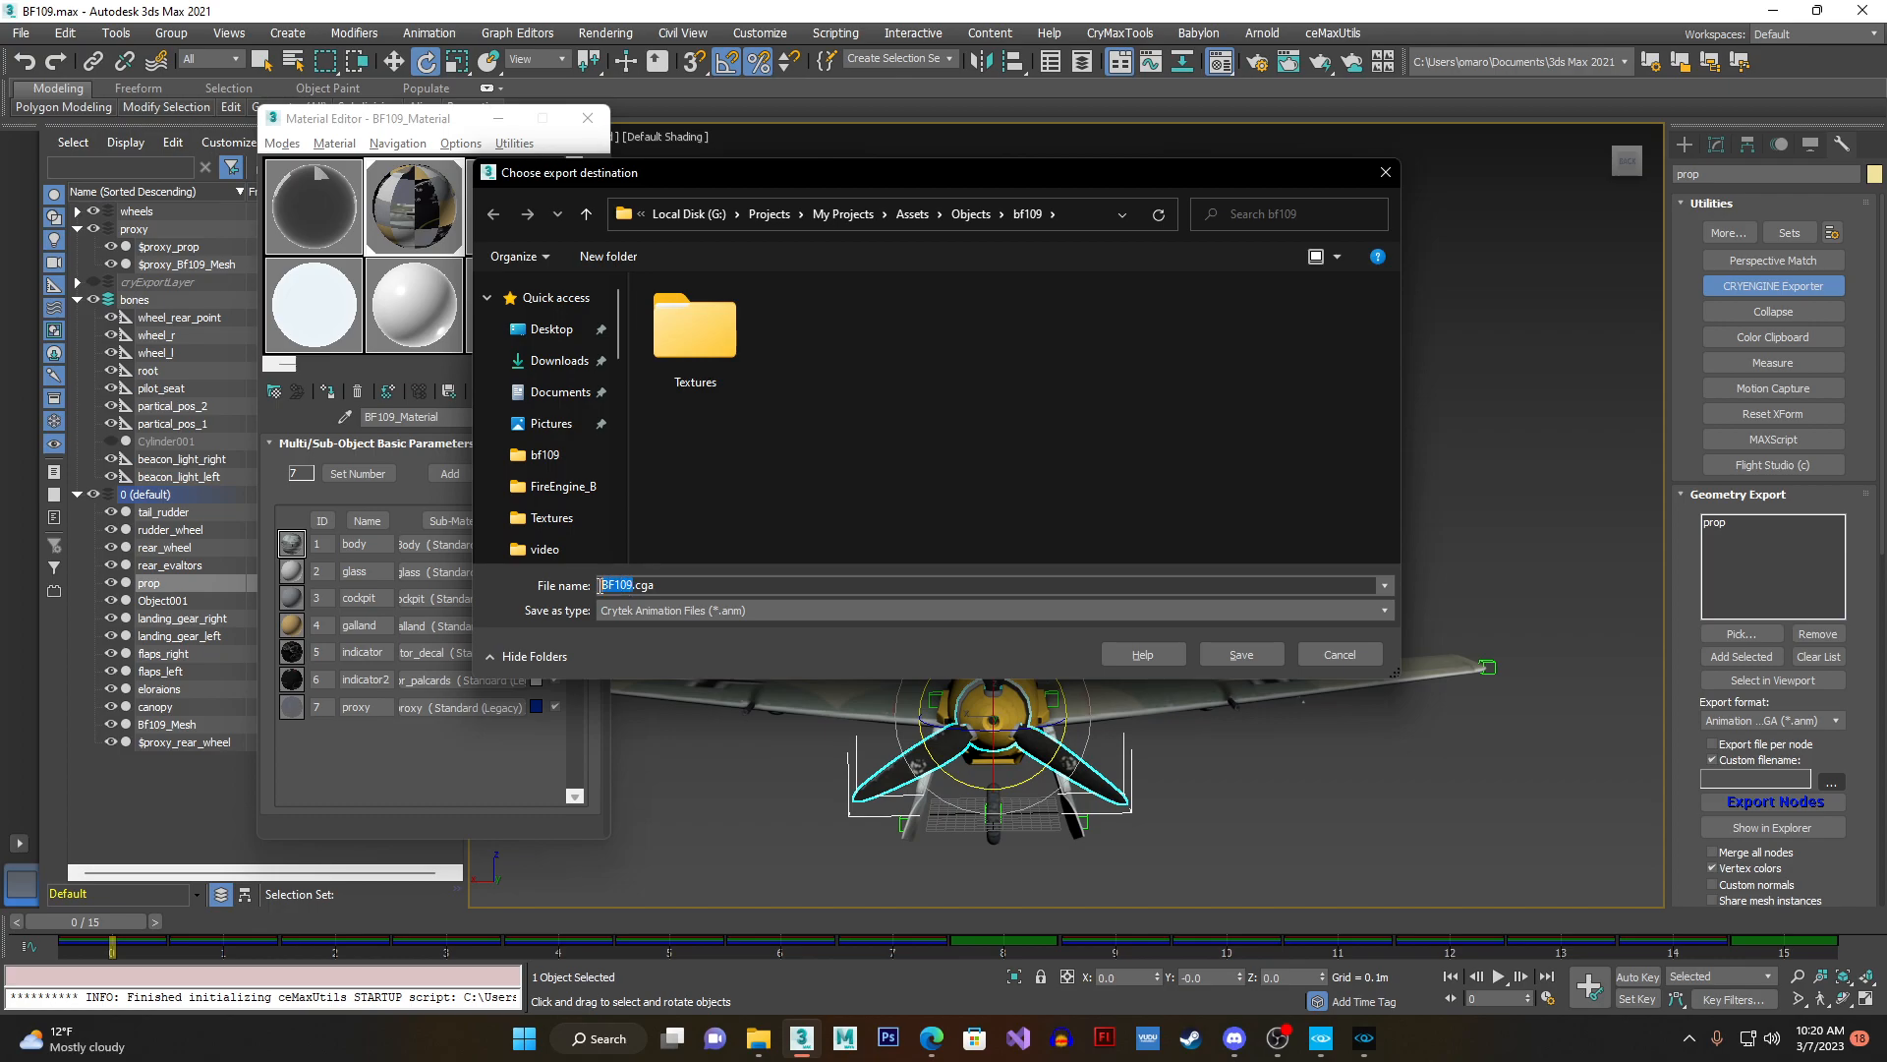
pyautogui.click(662, 587)
pyautogui.press('BackSpace')
pyautogui.press('BackSpace')
pyautogui.press('BackSpace')
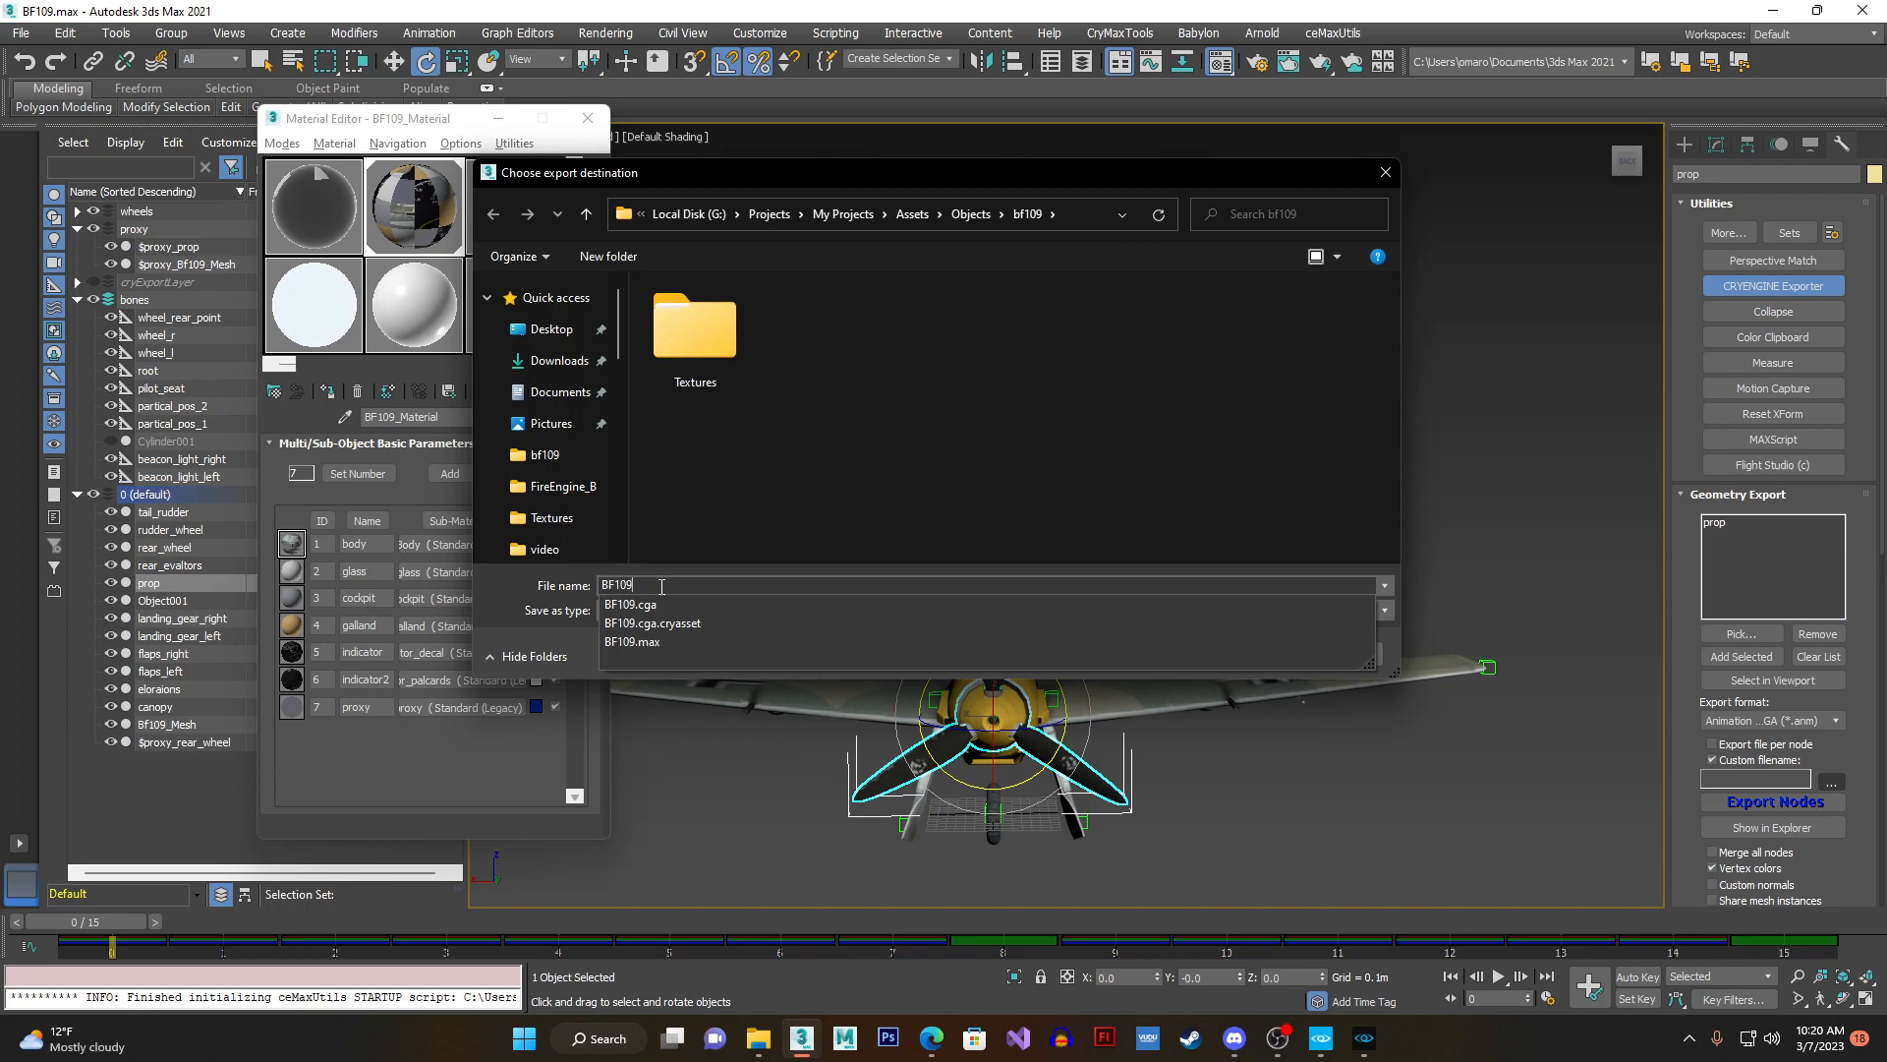
pyautogui.write('_')
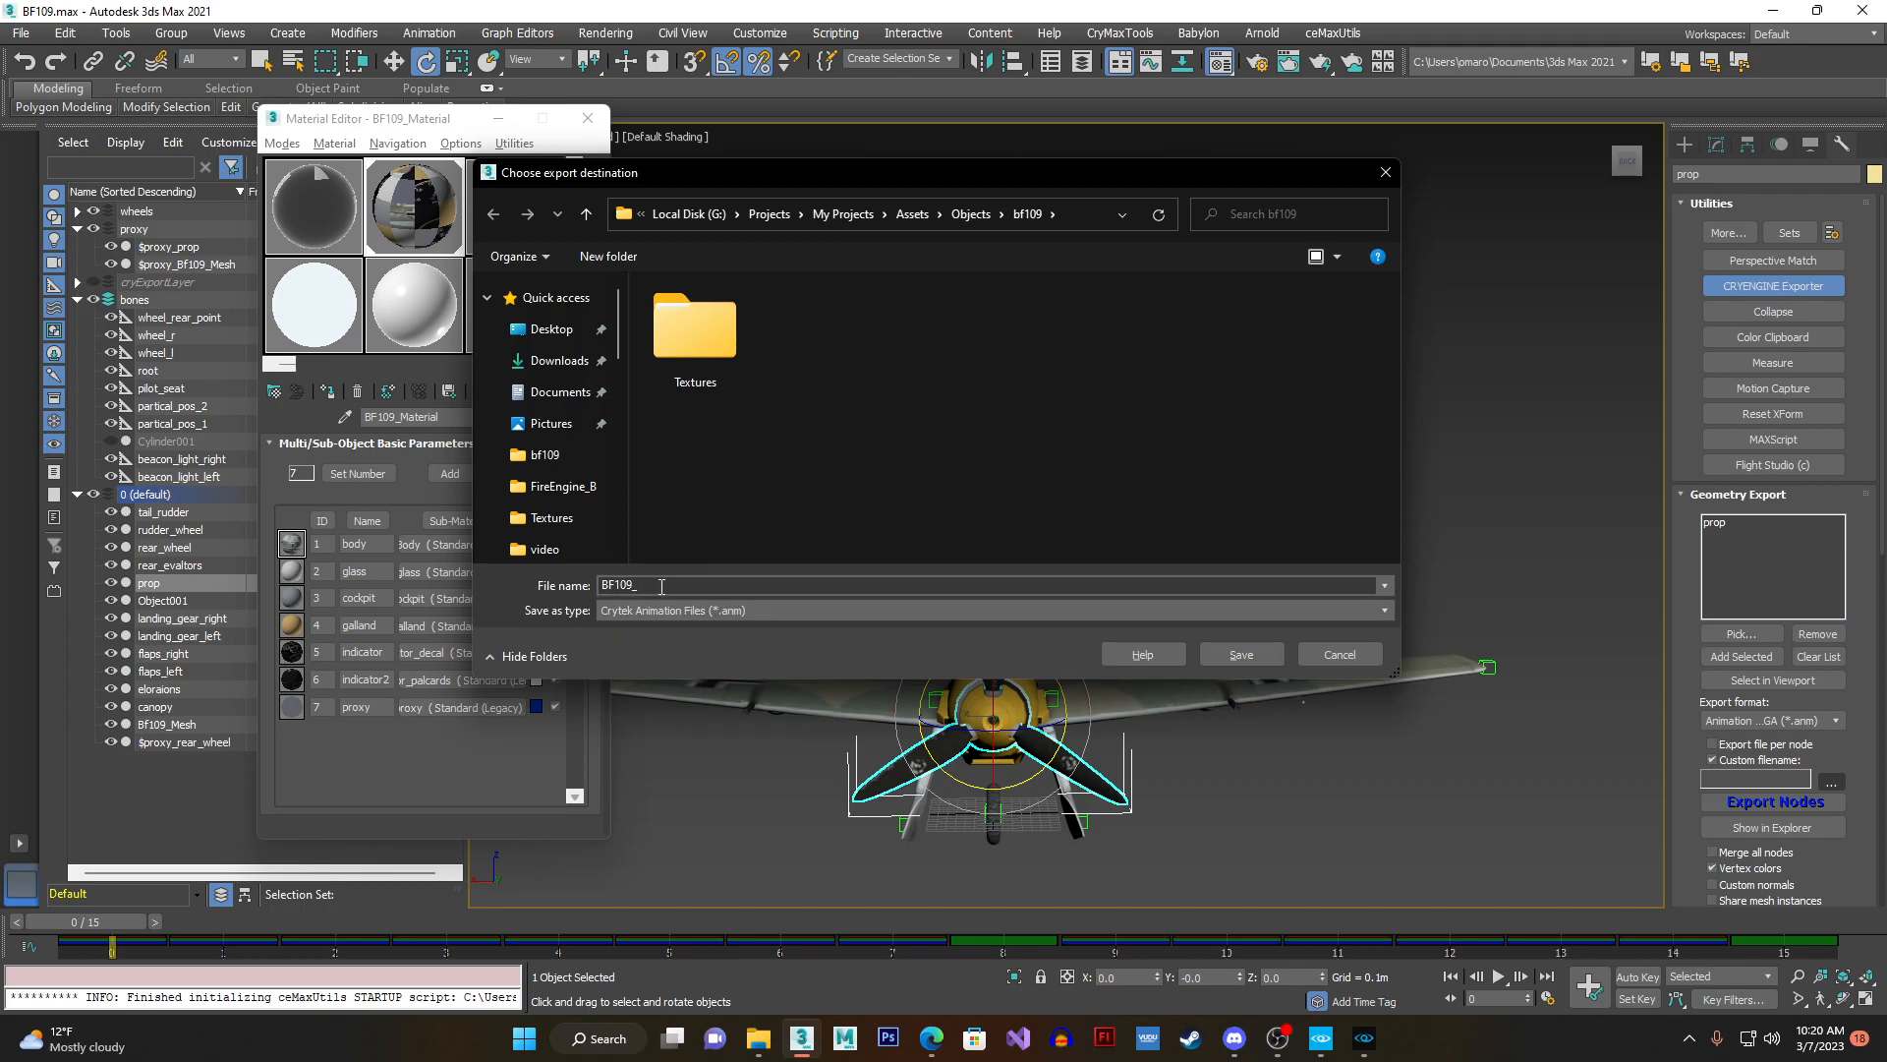
pyautogui.write('prop')
# - Save the BF109_prop destination and export the propeller's animation node, closing the exporter log
pyautogui.scroll(-5, 551, 448)
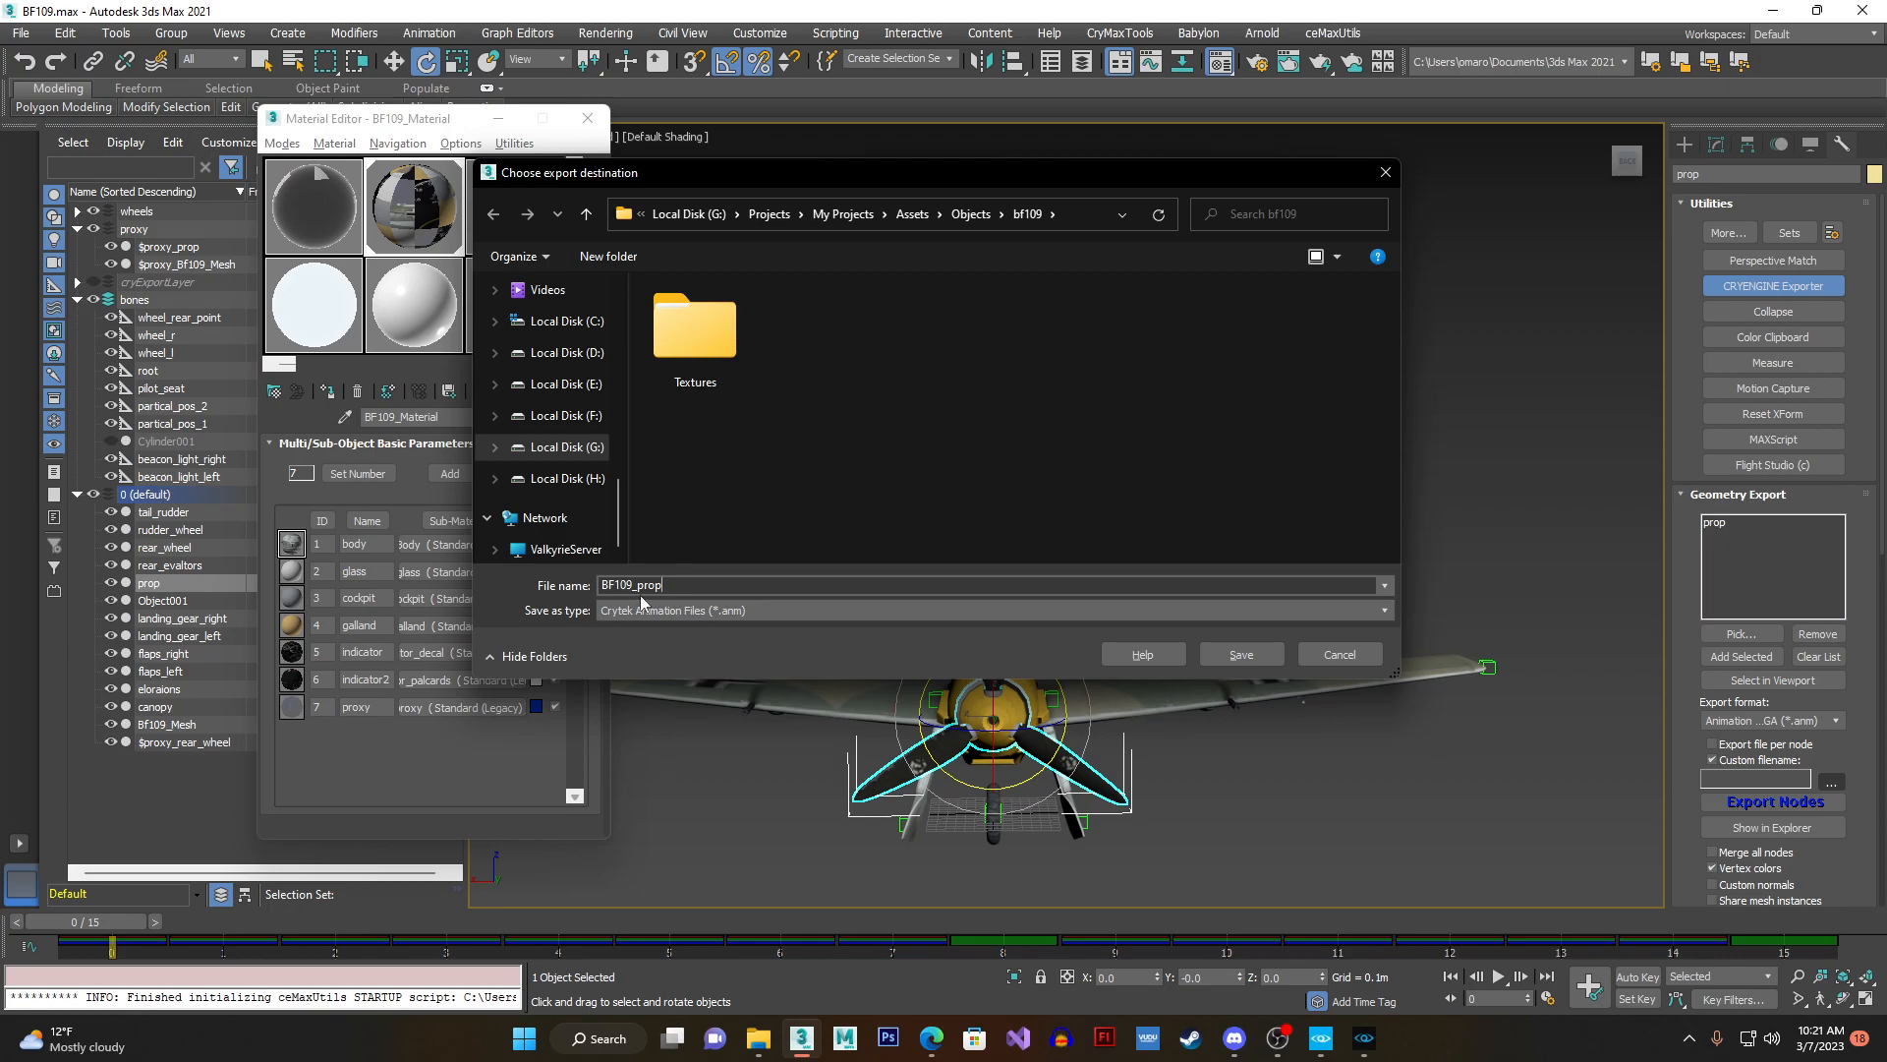
pyautogui.moveTo(634, 587); pyautogui.dragTo(575, 587)
pyautogui.moveTo(633, 587); pyautogui.dragTo(644, 588)
pyautogui.click(663, 587)
pyautogui.click(1211, 654)
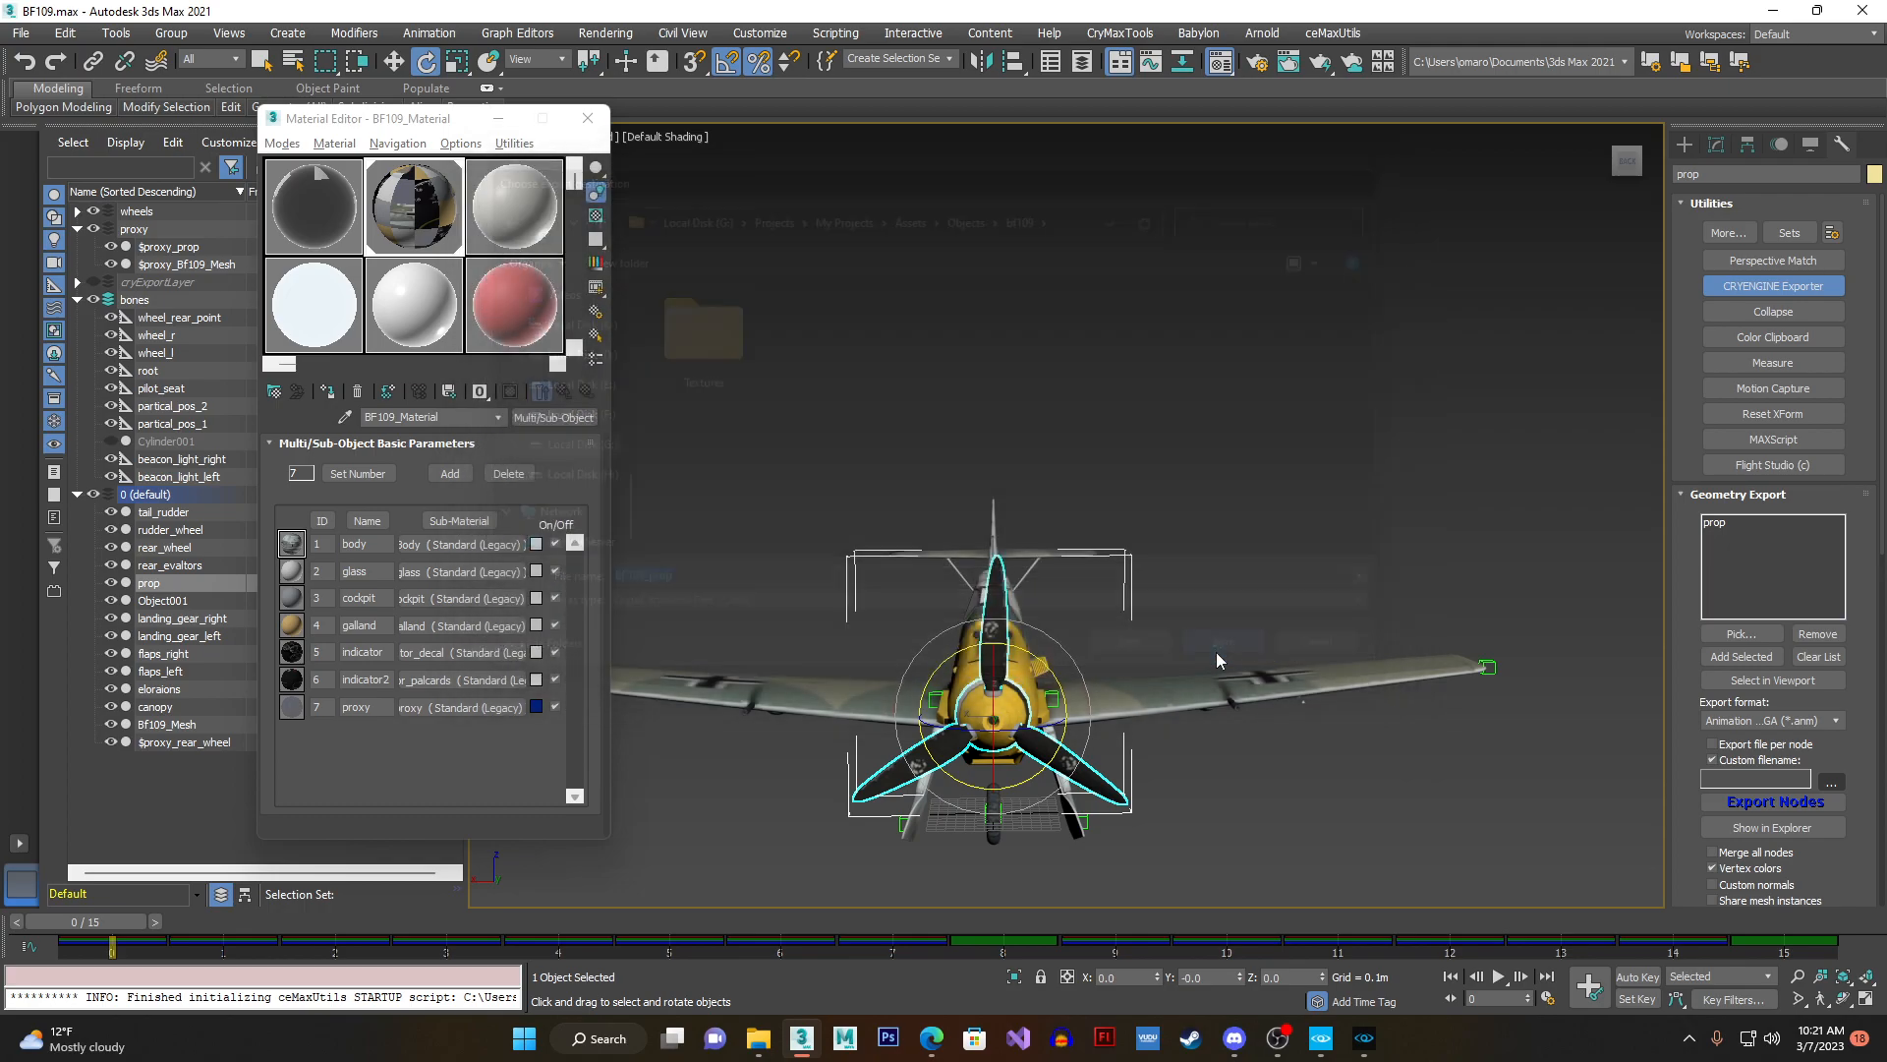
pyautogui.click(1754, 812)
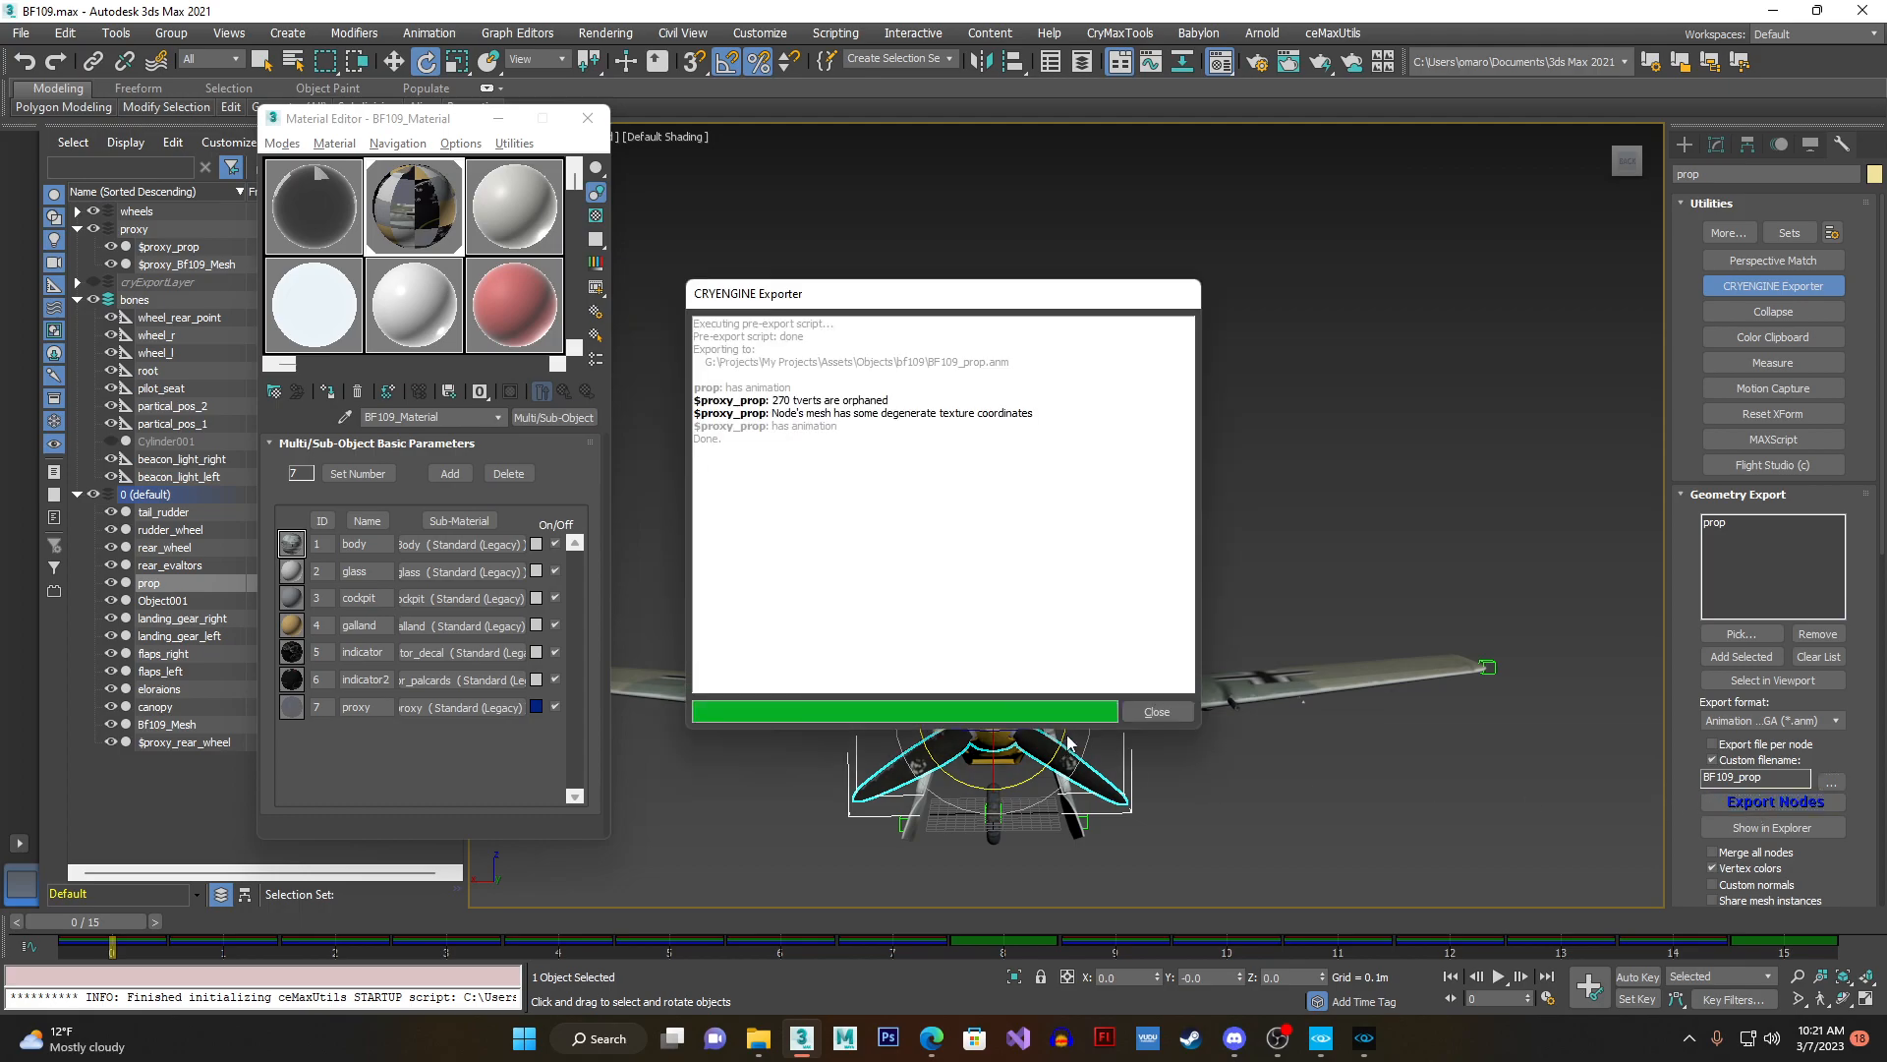
pyautogui.click(1144, 715)
# - Select the left flap on the wing, check its rotation controller, and return to the CRYENGINE Exporter settings
pyautogui.keyDown('alt'); pyautogui.moveTo(1219, 696); pyautogui.dragTo(1169, 752, button='middle'); pyautogui.keyUp('alt')
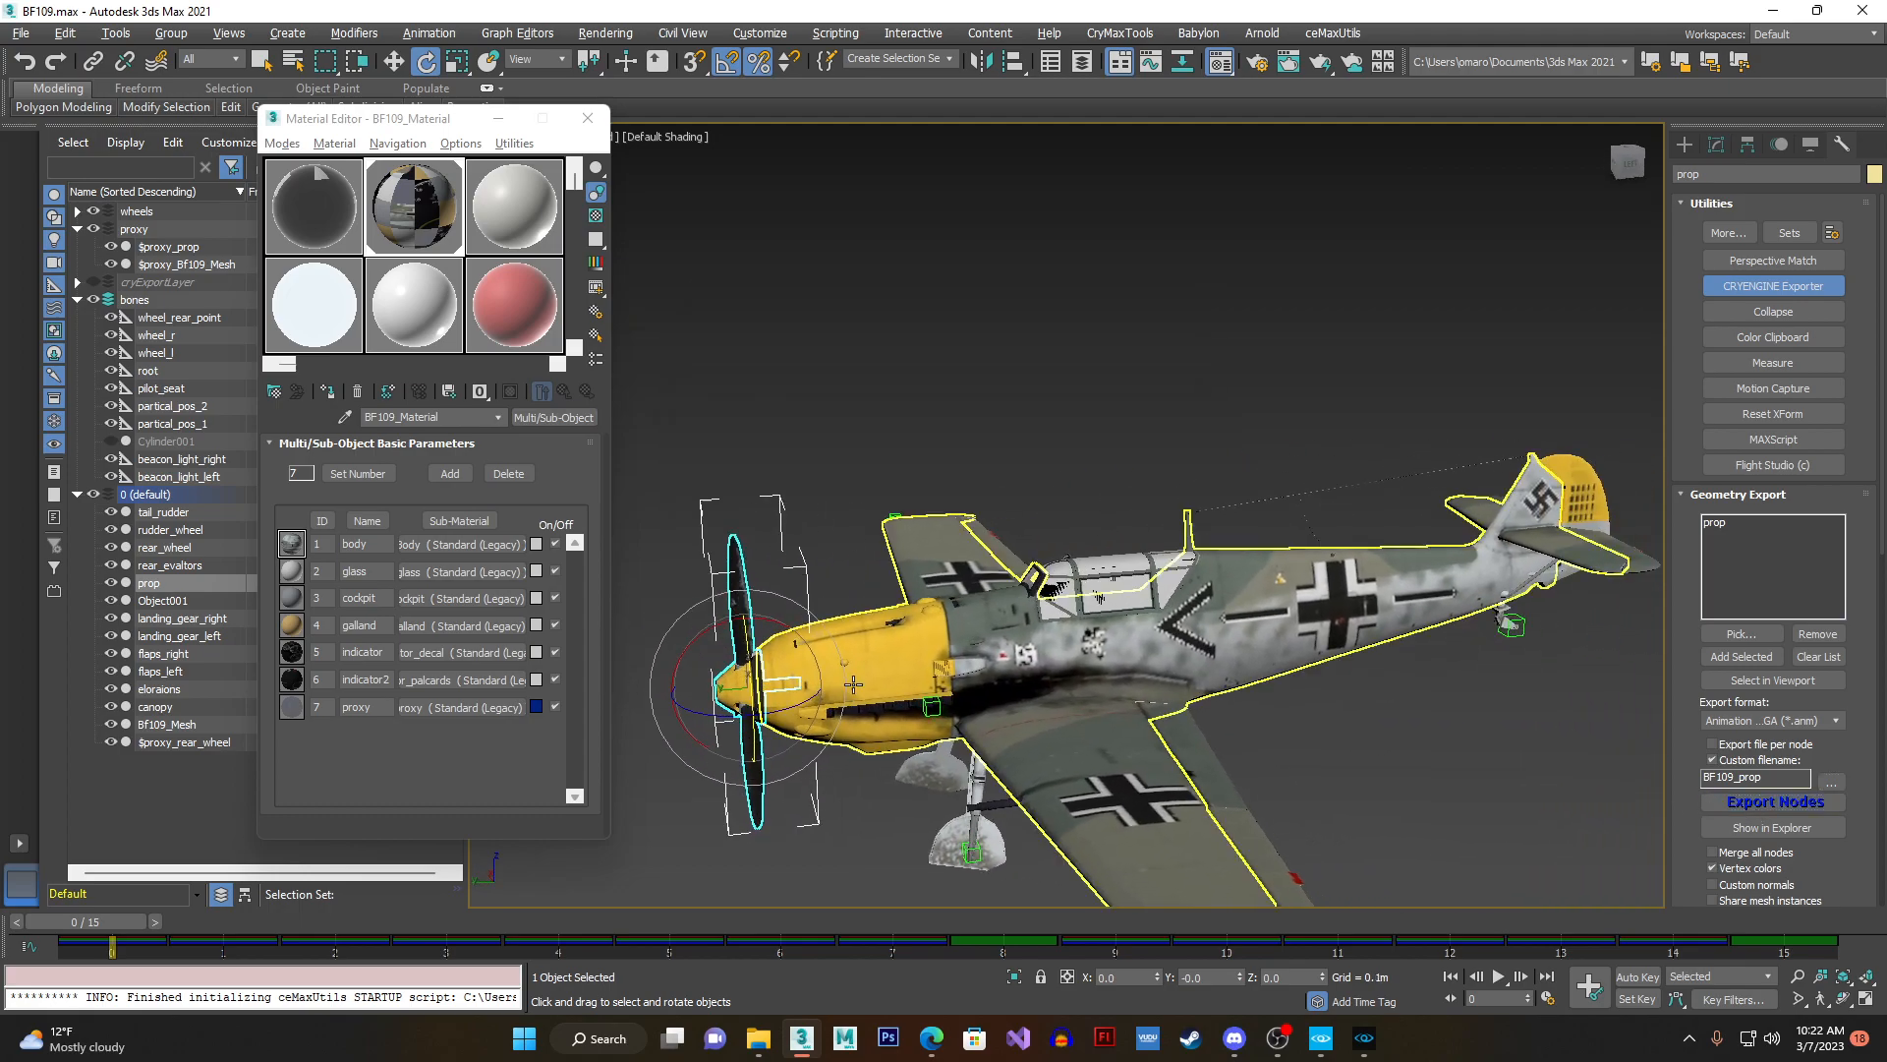
pyautogui.click(1179, 762)
pyautogui.moveTo(97, 924)
pyautogui.mouseDown()
pyautogui.moveTo(885, 929)
pyautogui.moveTo(118, 924)
pyautogui.mouseUp()
pyautogui.press('e')
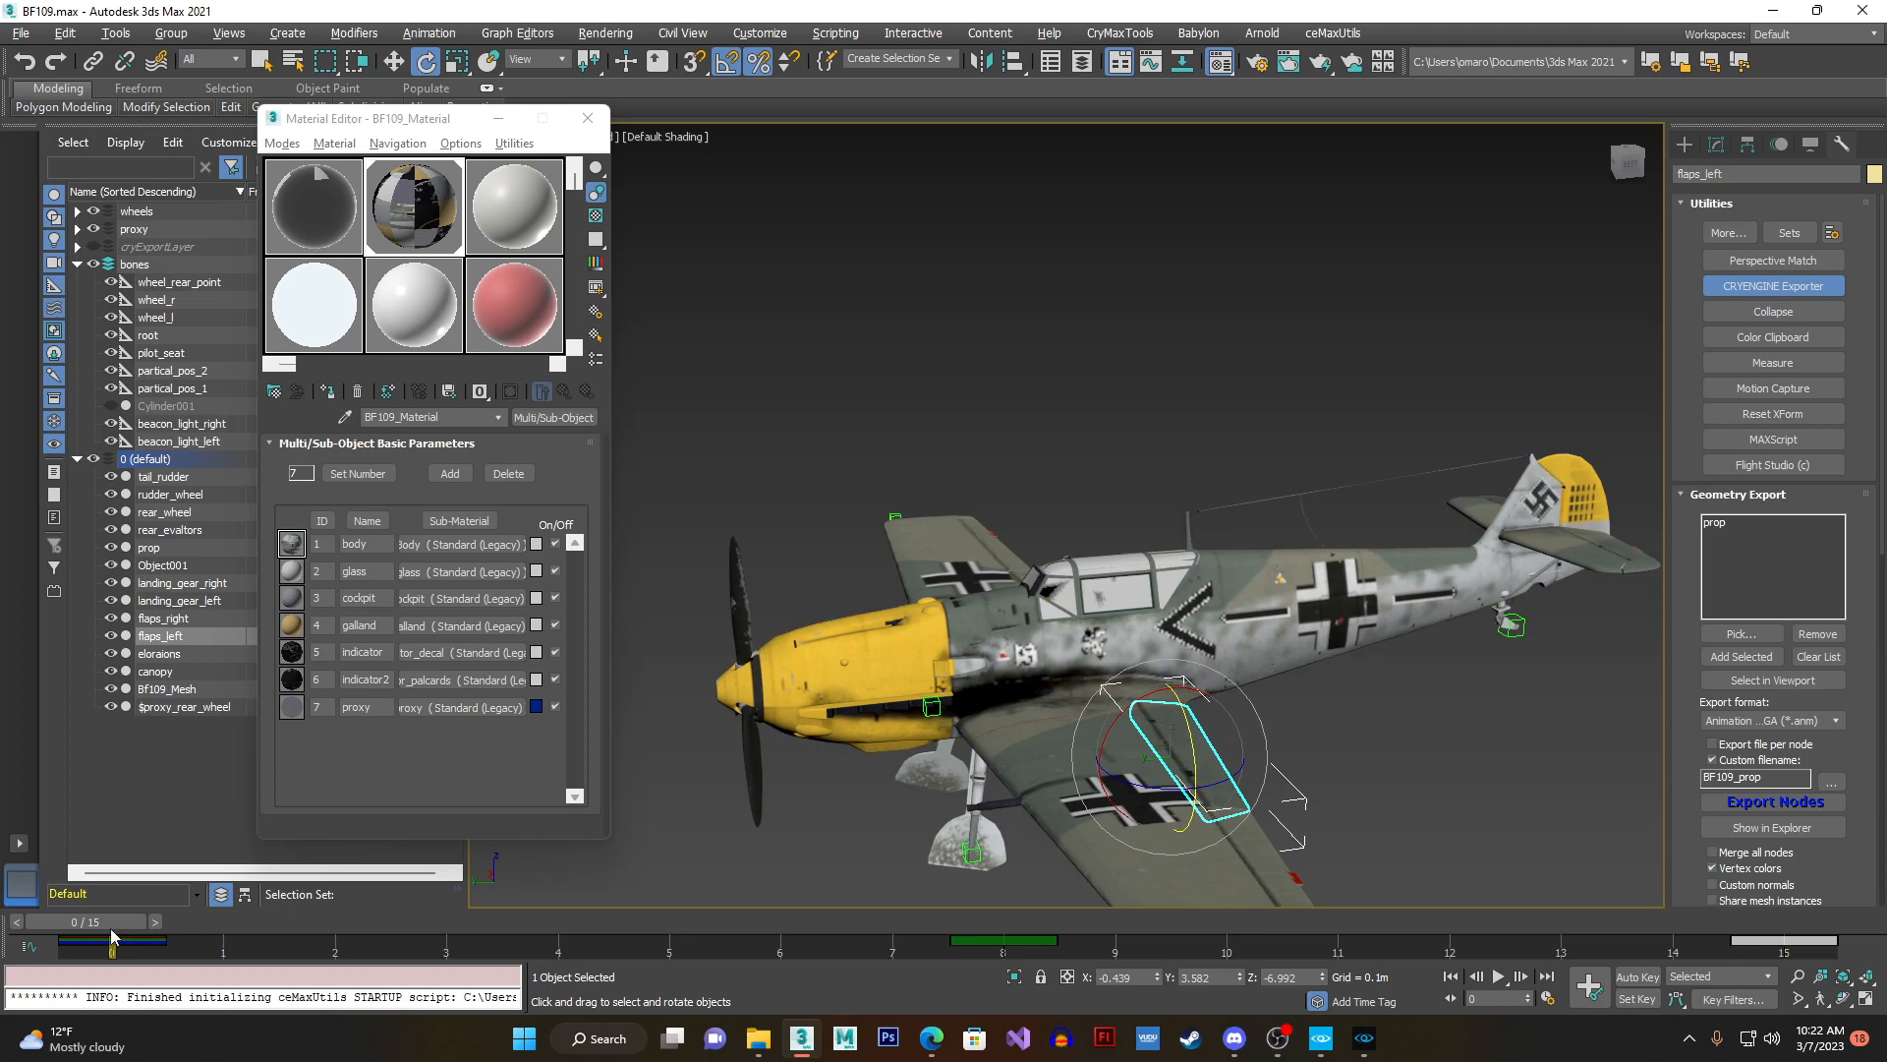
pyautogui.click(1780, 145)
pyautogui.click(1783, 358)
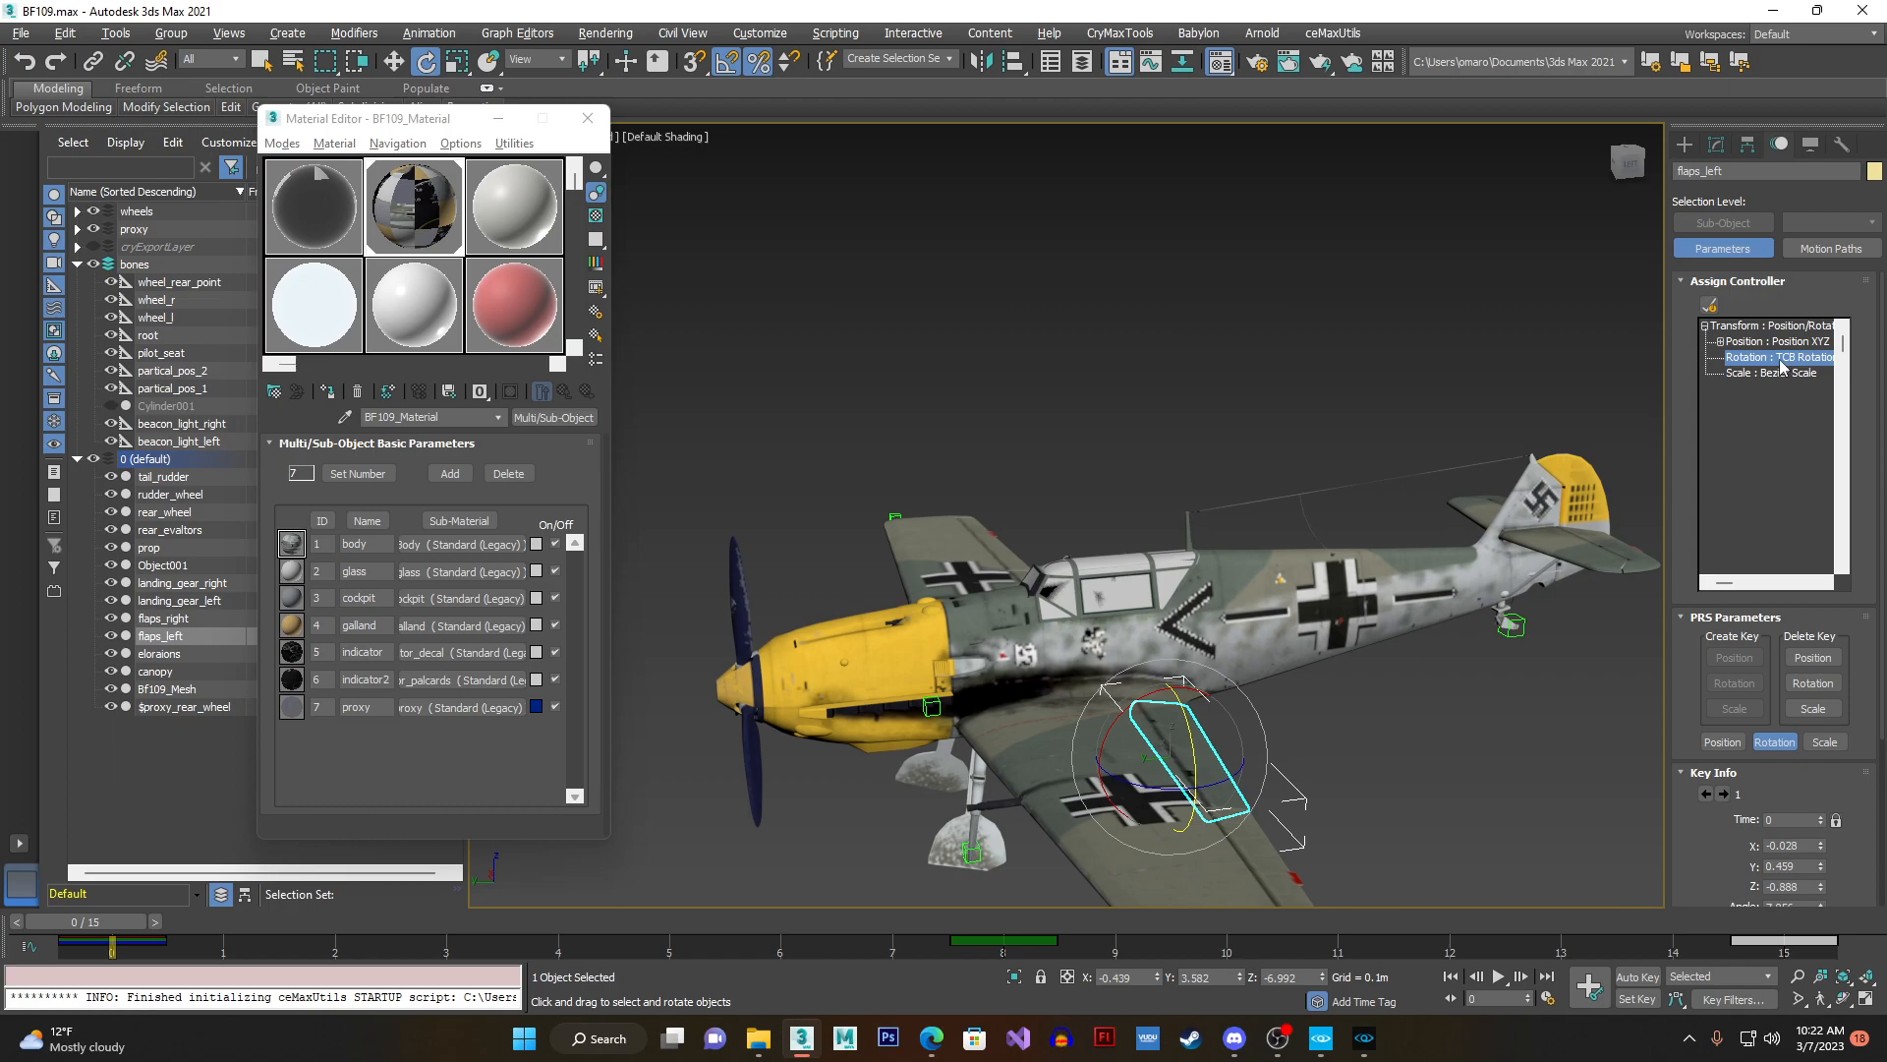
pyautogui.click(1844, 148)
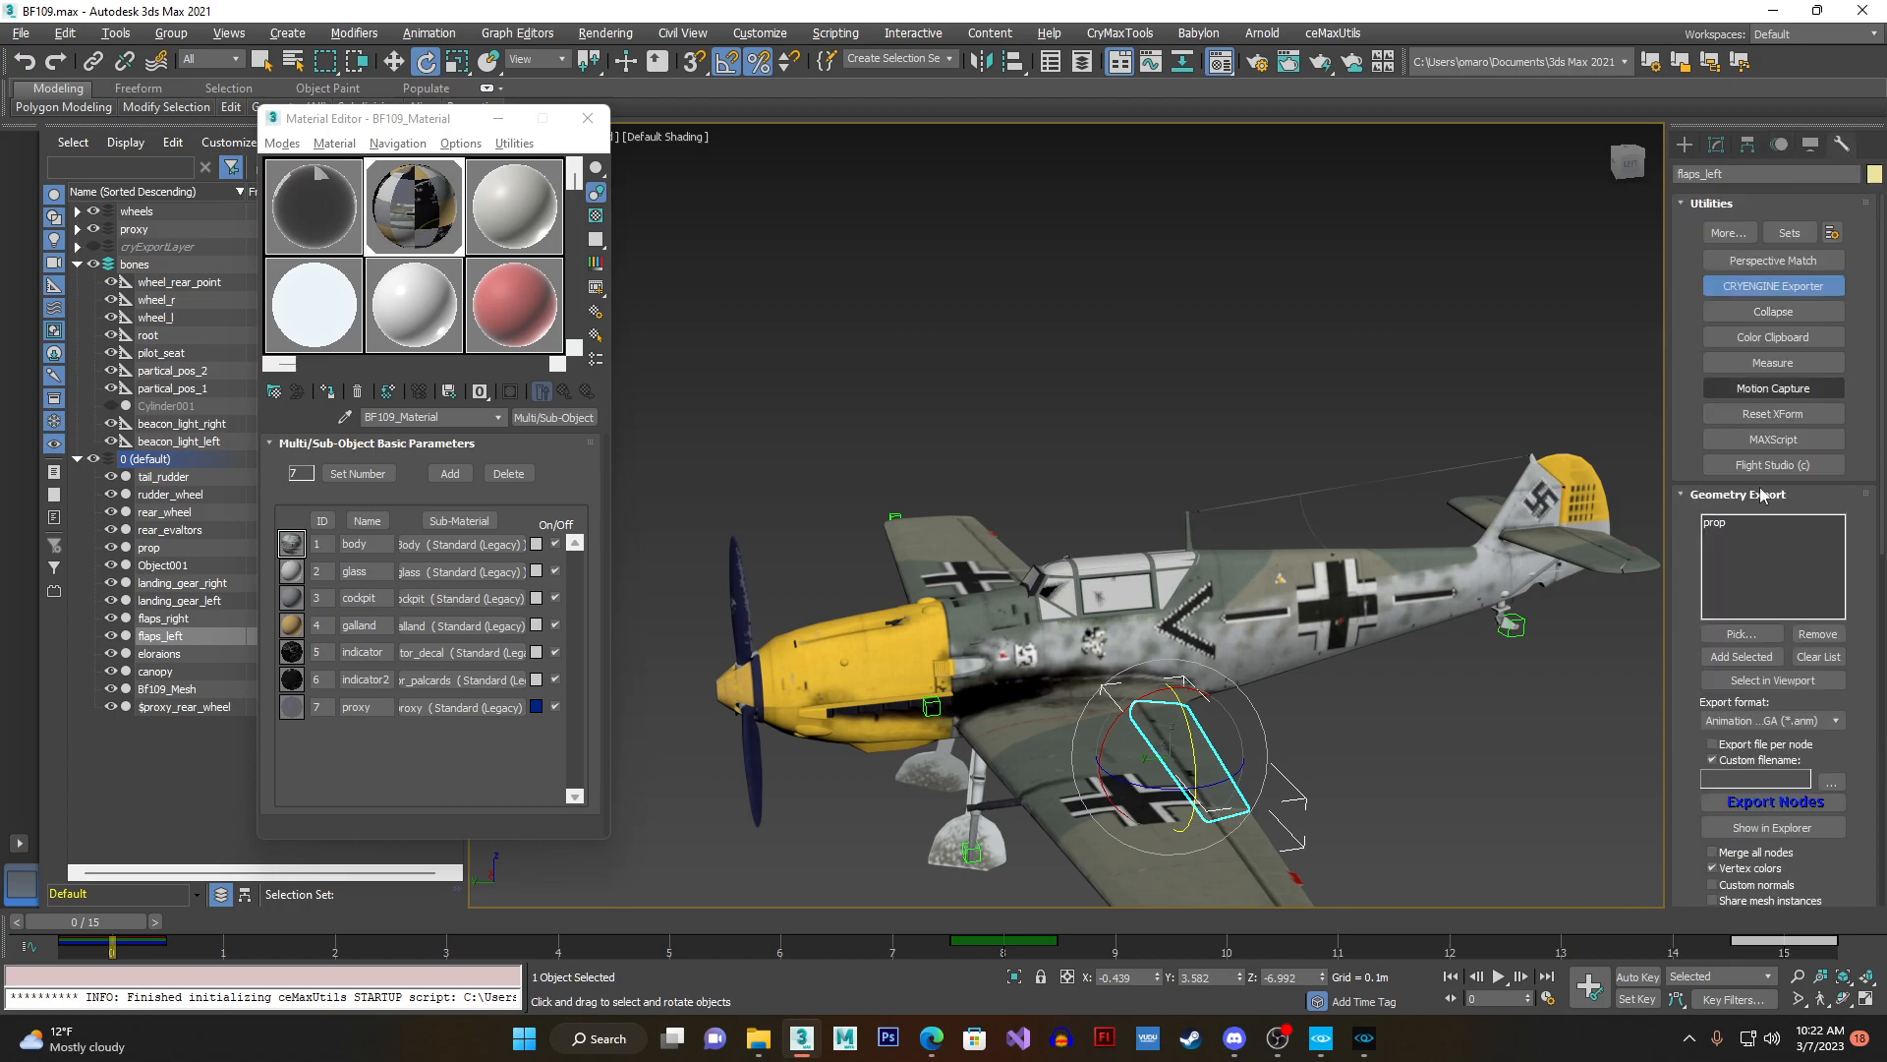
# - Make flaps_left the only node in the geometry export list, with Animation for CGA (*.anm) as the format
pyautogui.click(1778, 654)
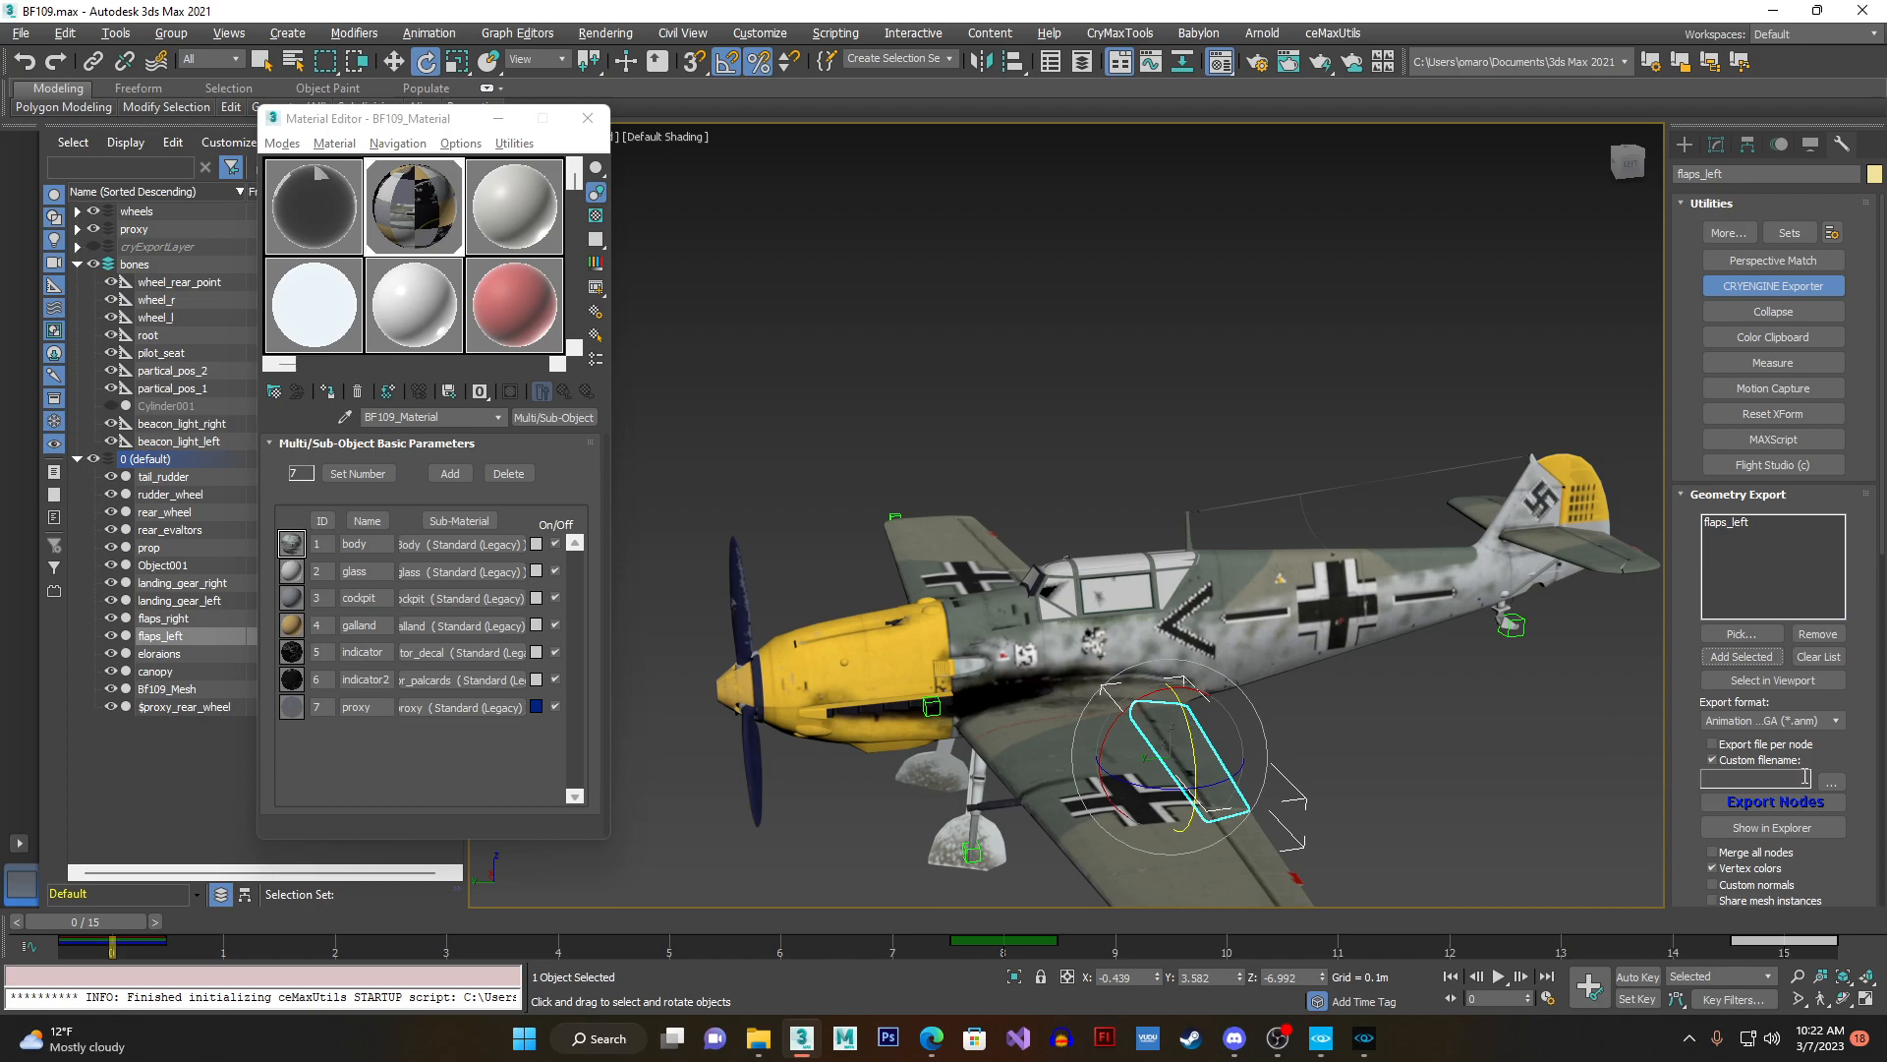
pyautogui.click(1793, 725)
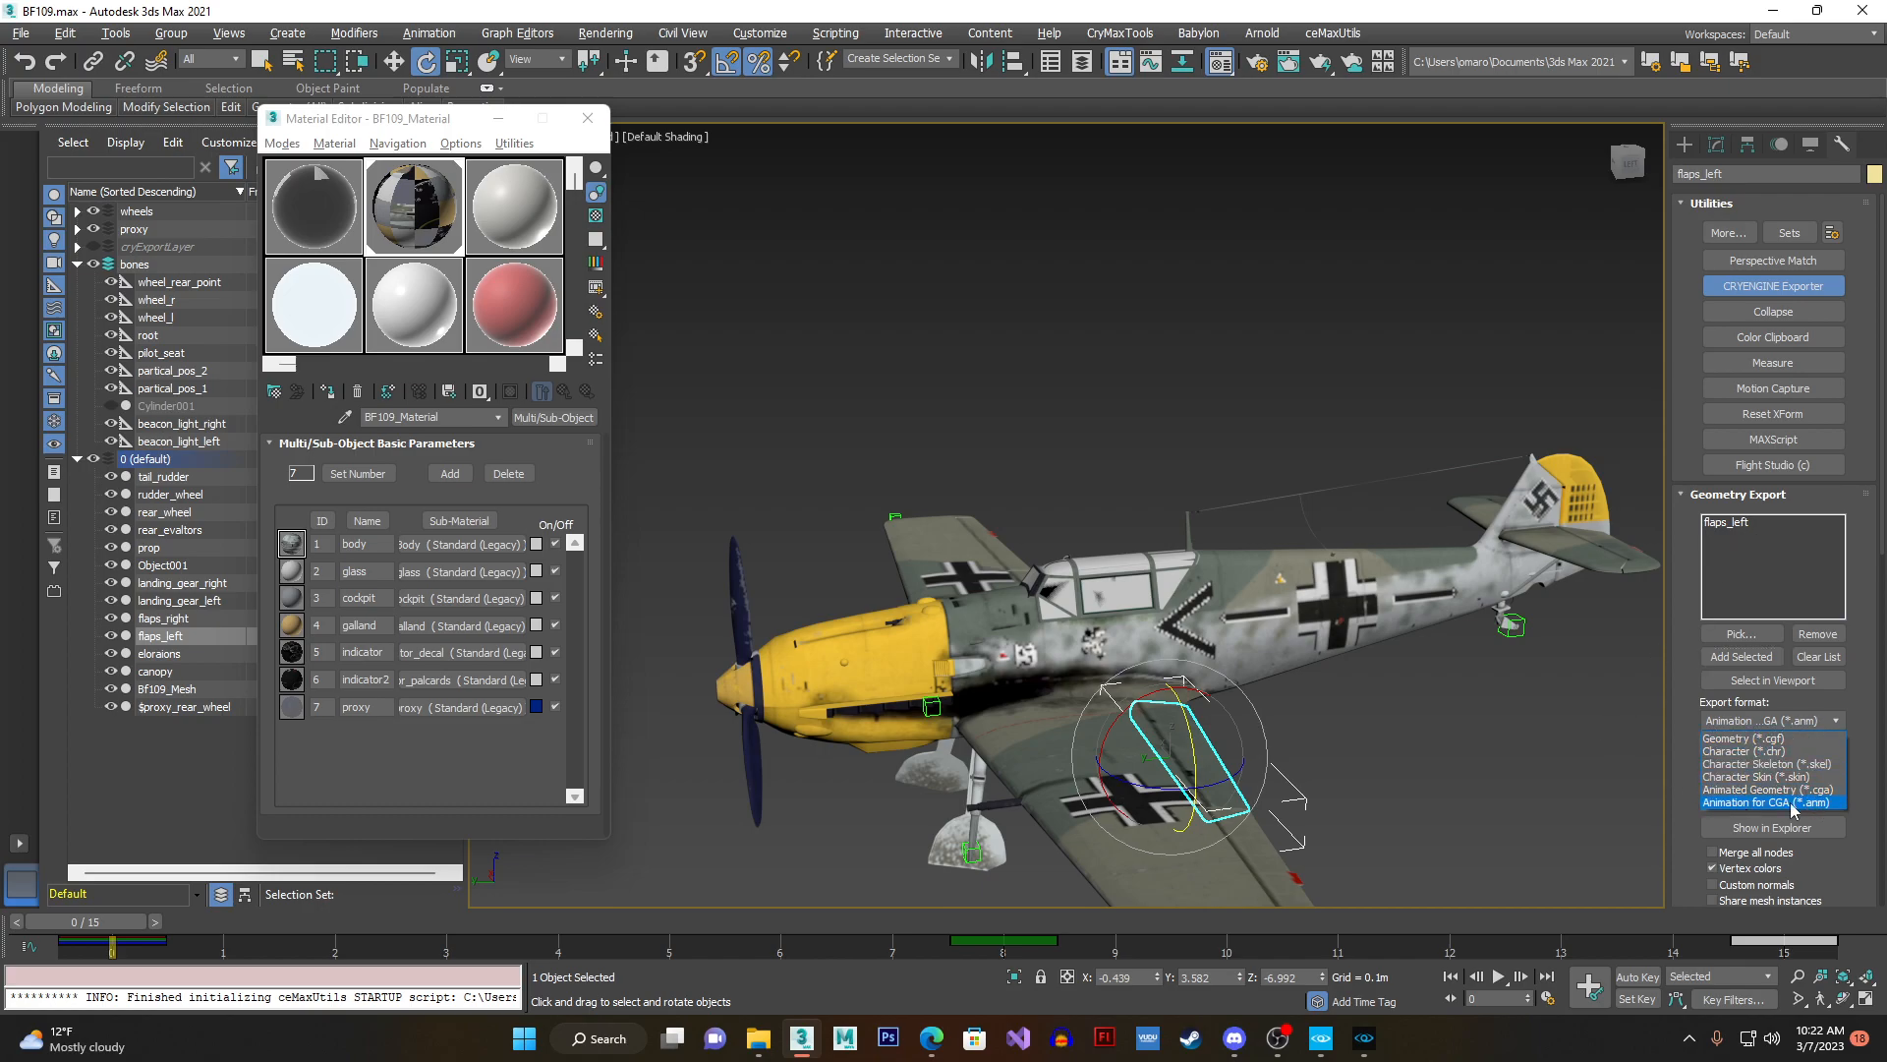
pyautogui.click(1732, 804)
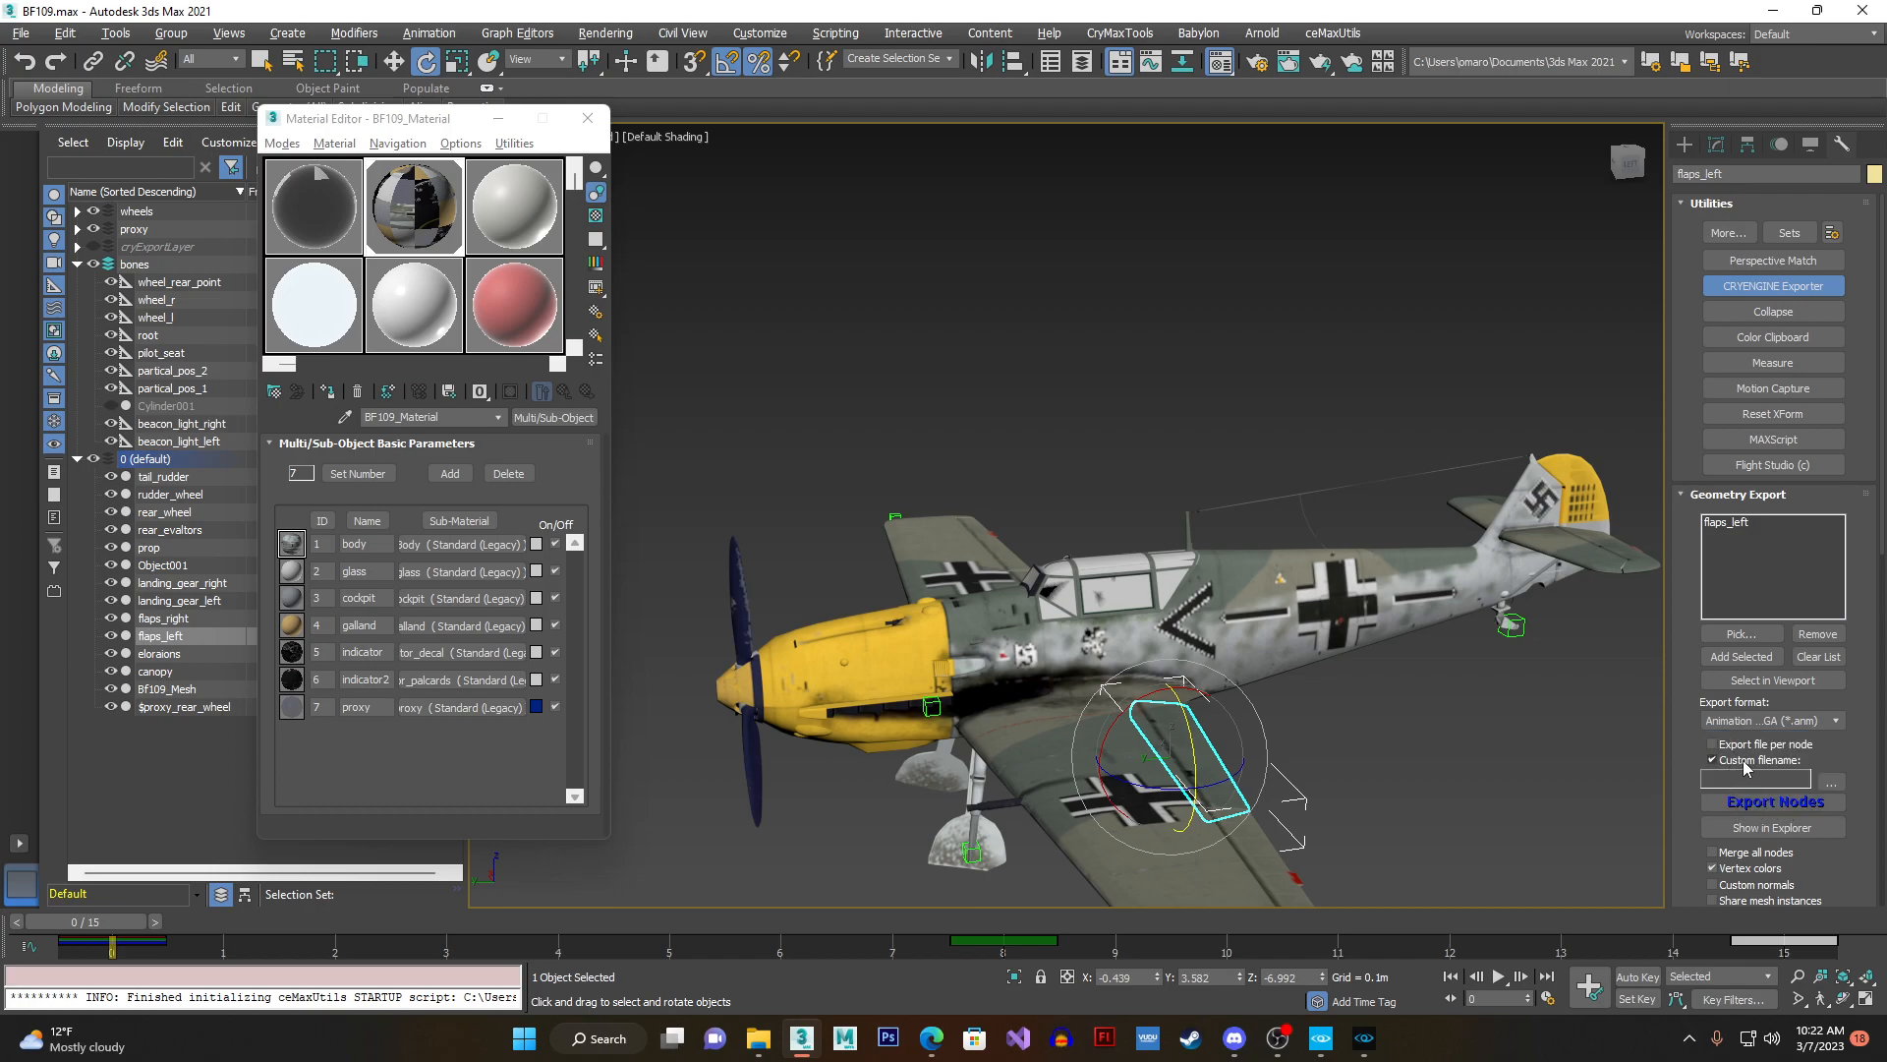
# - Set the custom export filename to BF109_flap_left in the bf109 folder and export the left flap's animation
pyautogui.click(1830, 782)
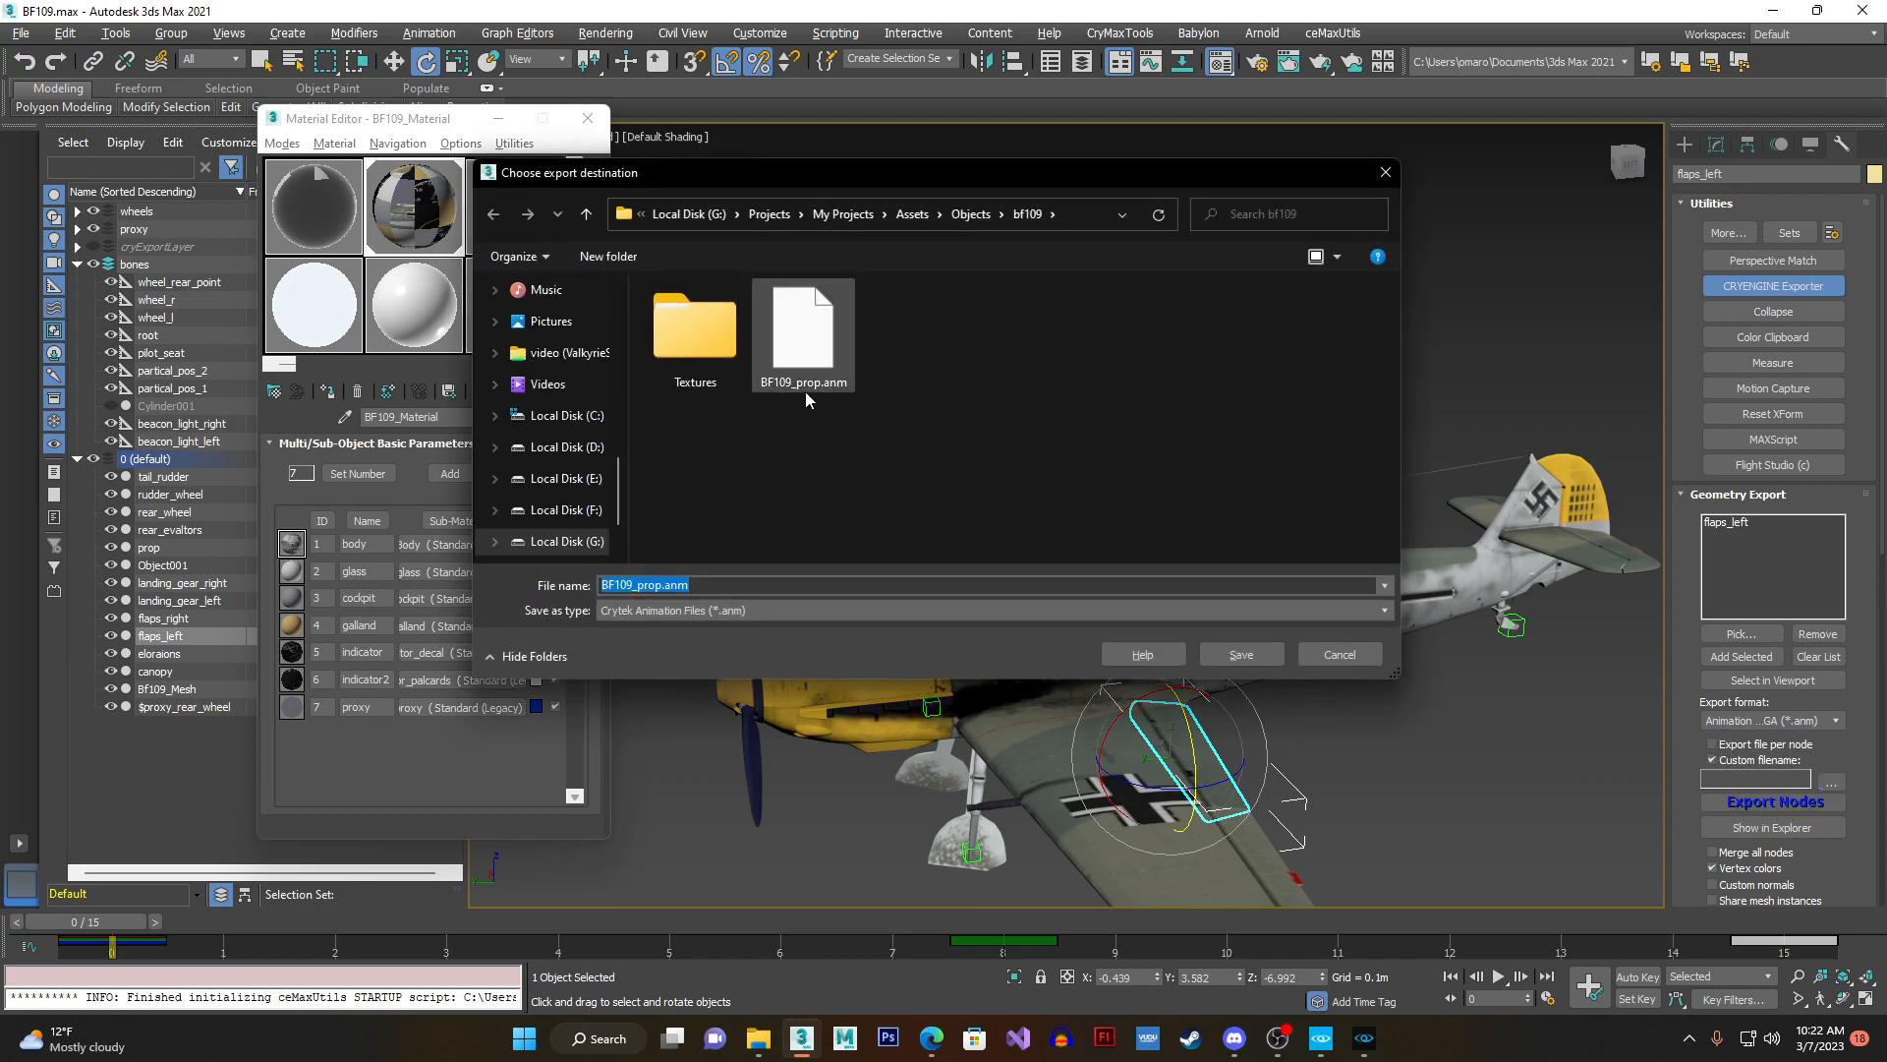
pyautogui.click(642, 586)
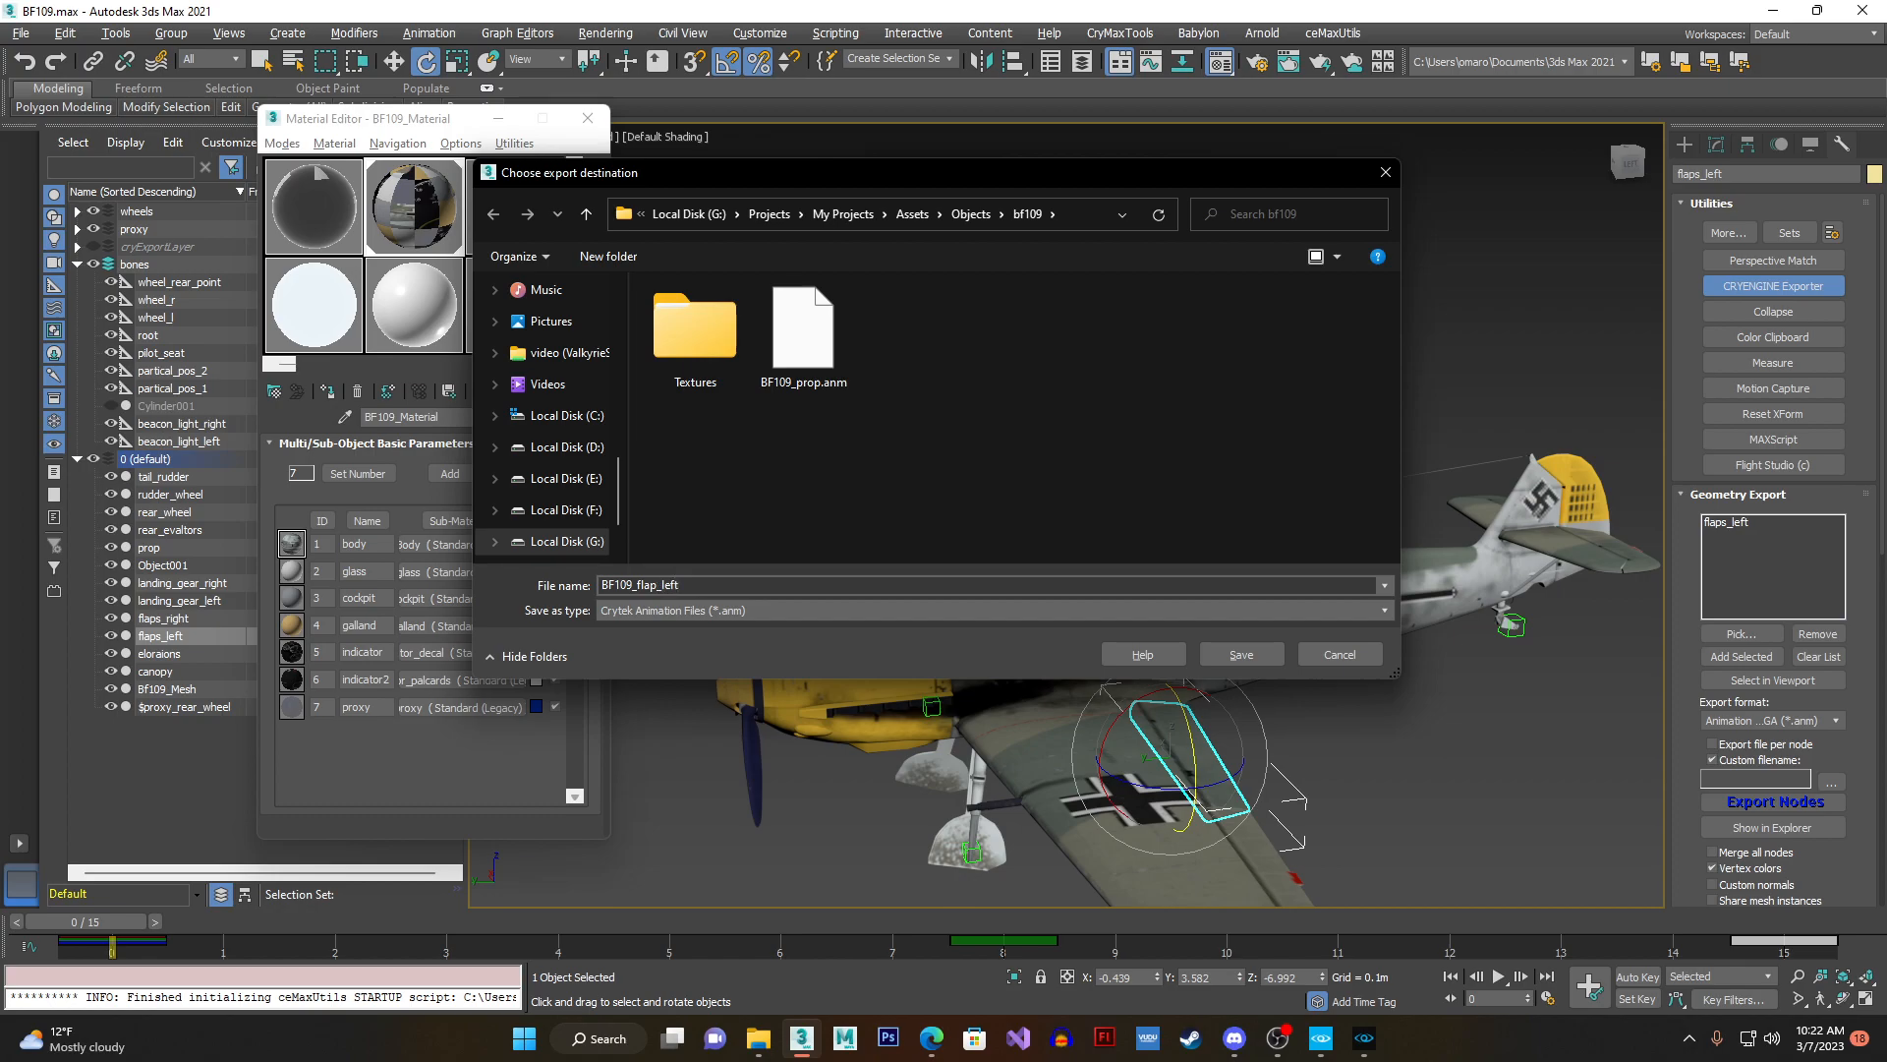
pyautogui.press('Return')
pyautogui.click(1769, 804)
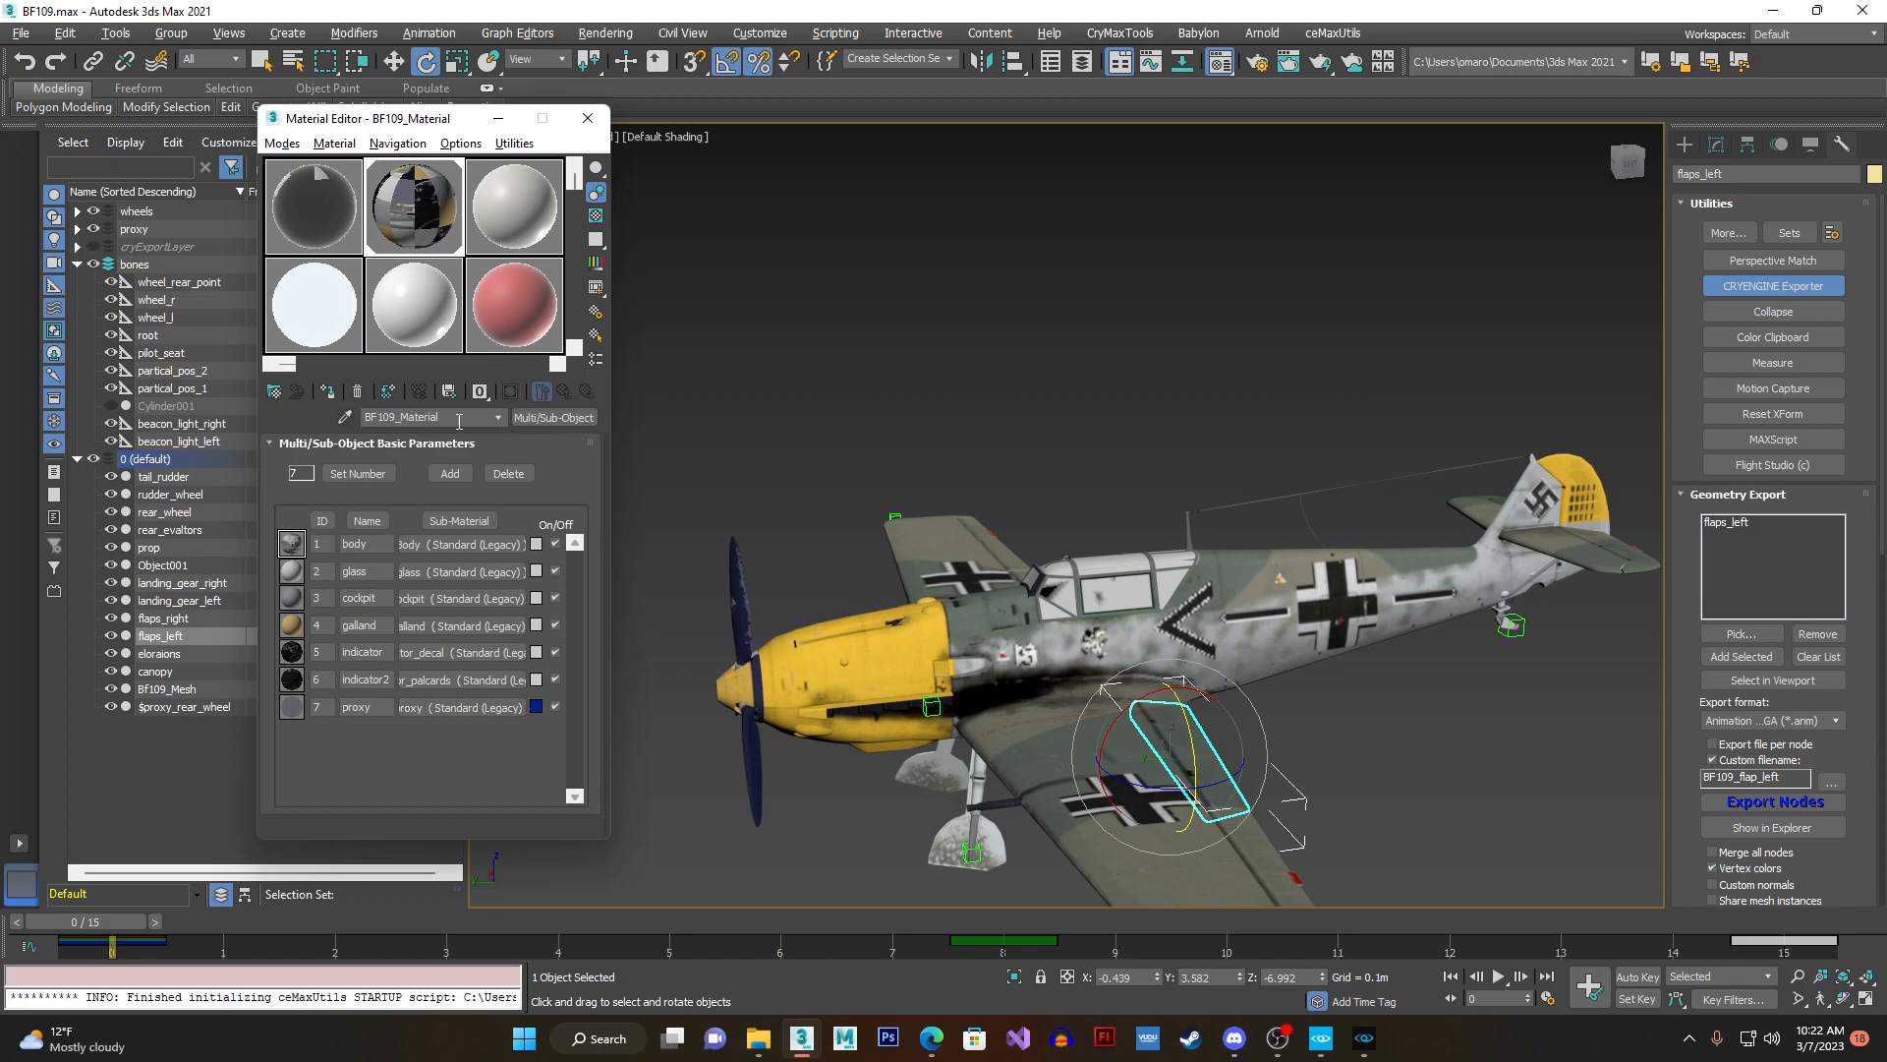
# - Check the Multi/Sub-Object material's name and create it as BF109_Material in the CRYENGINE Objects/bf109 folder
pyautogui.click(499, 418)
pyautogui.click(430, 436)
pyautogui.click(439, 544)
pyautogui.click(433, 418)
pyautogui.click(430, 436)
pyautogui.scroll(-7, 1693, 832)
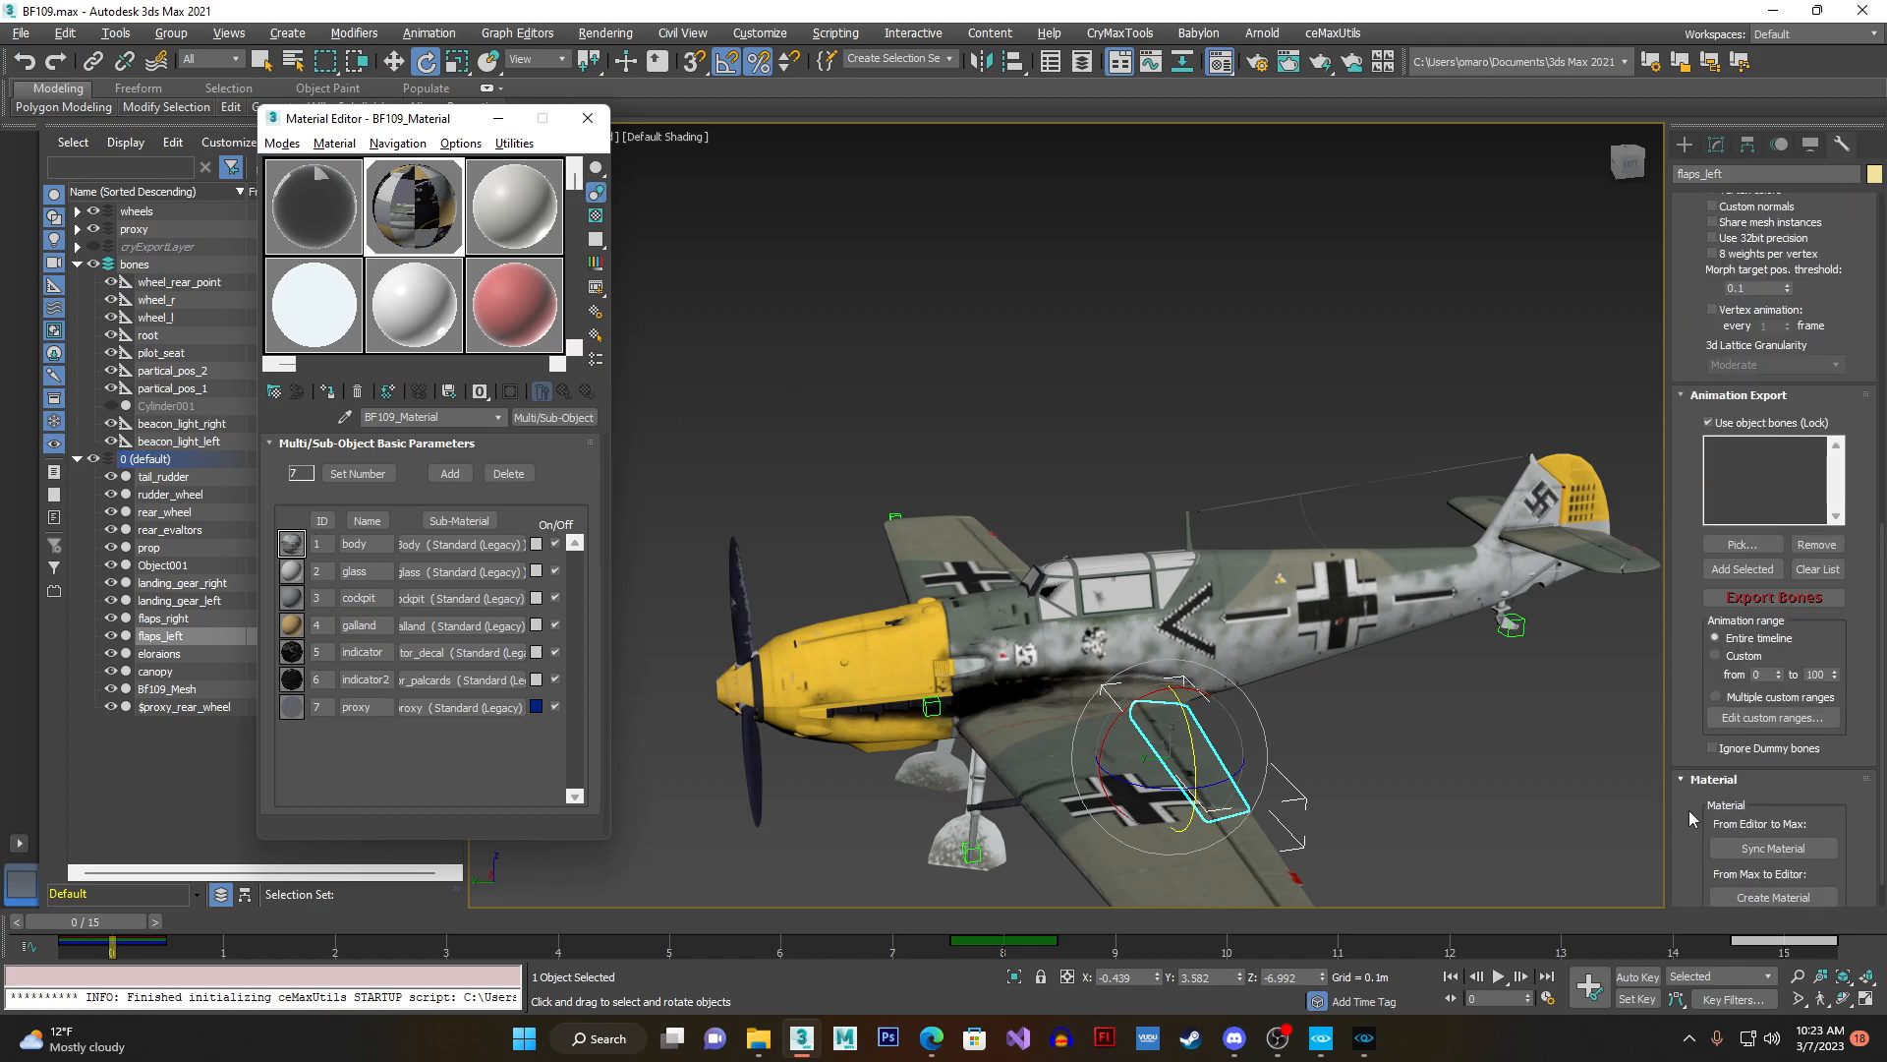
pyautogui.click(1731, 849)
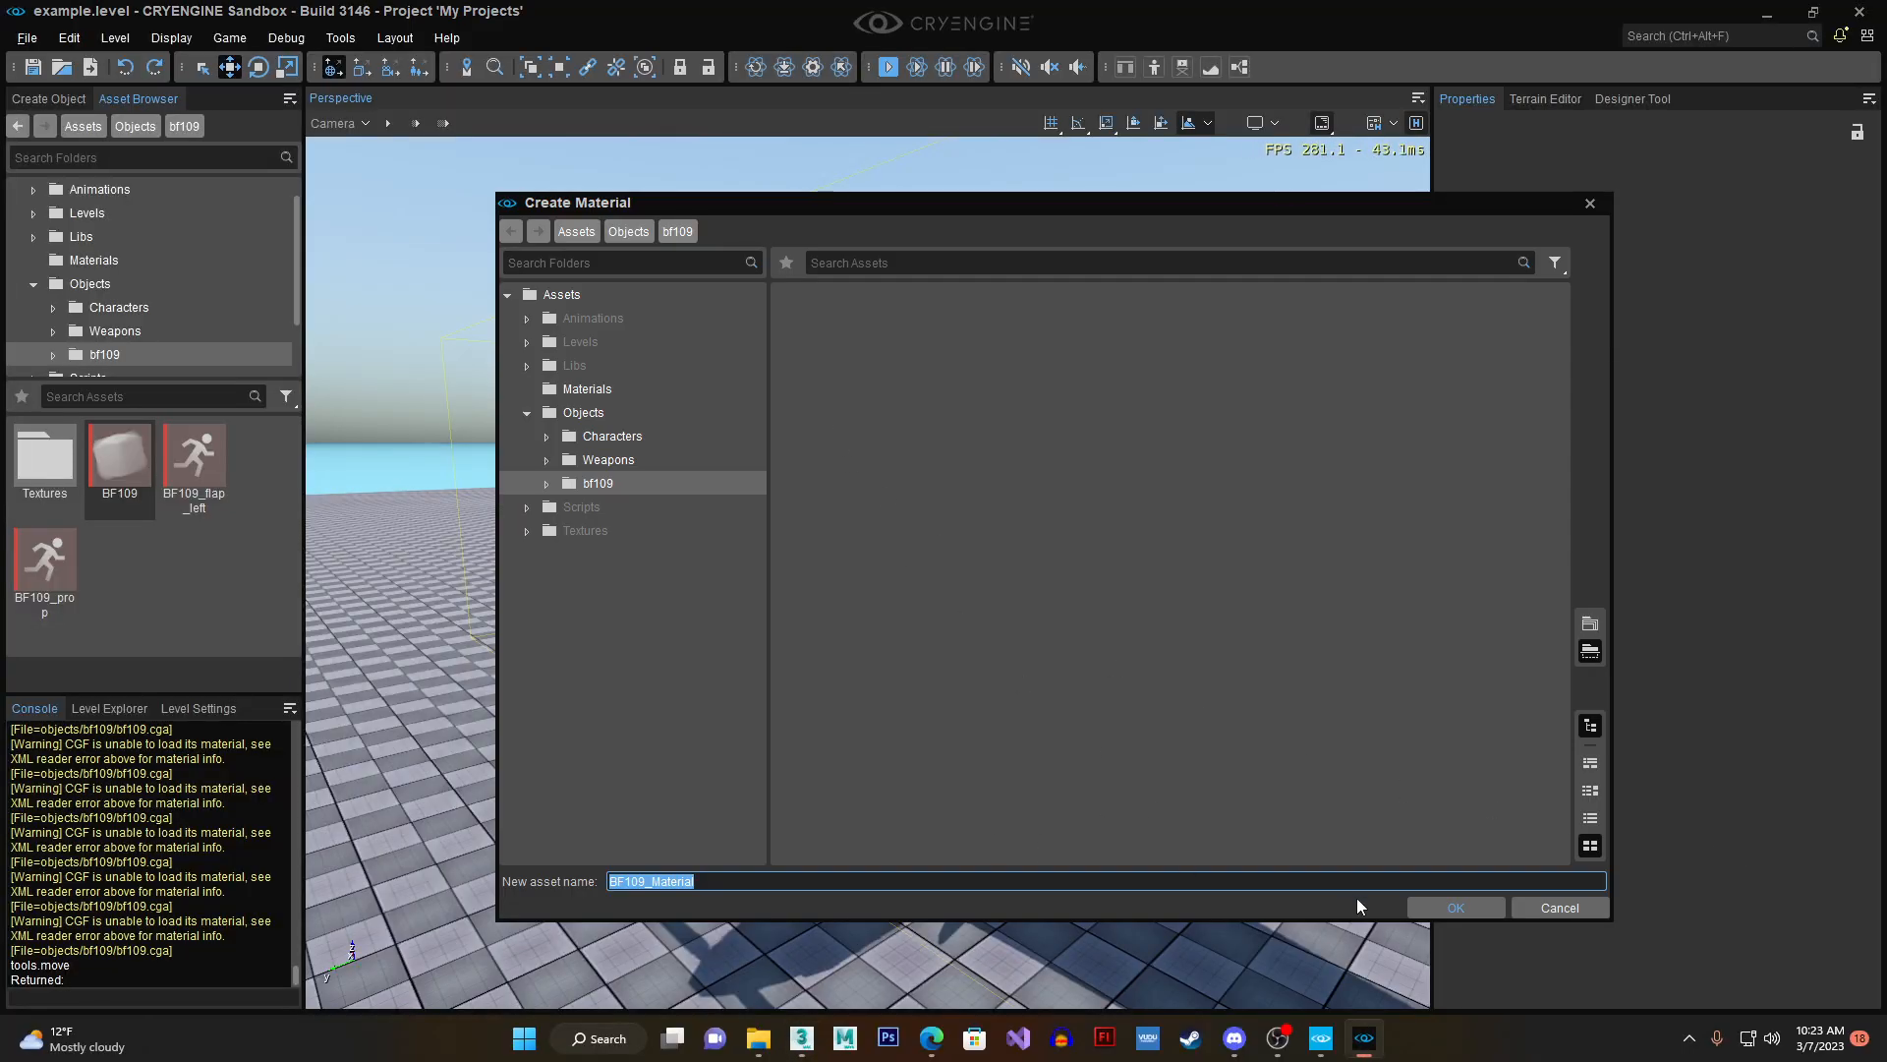
pyautogui.click(1449, 910)
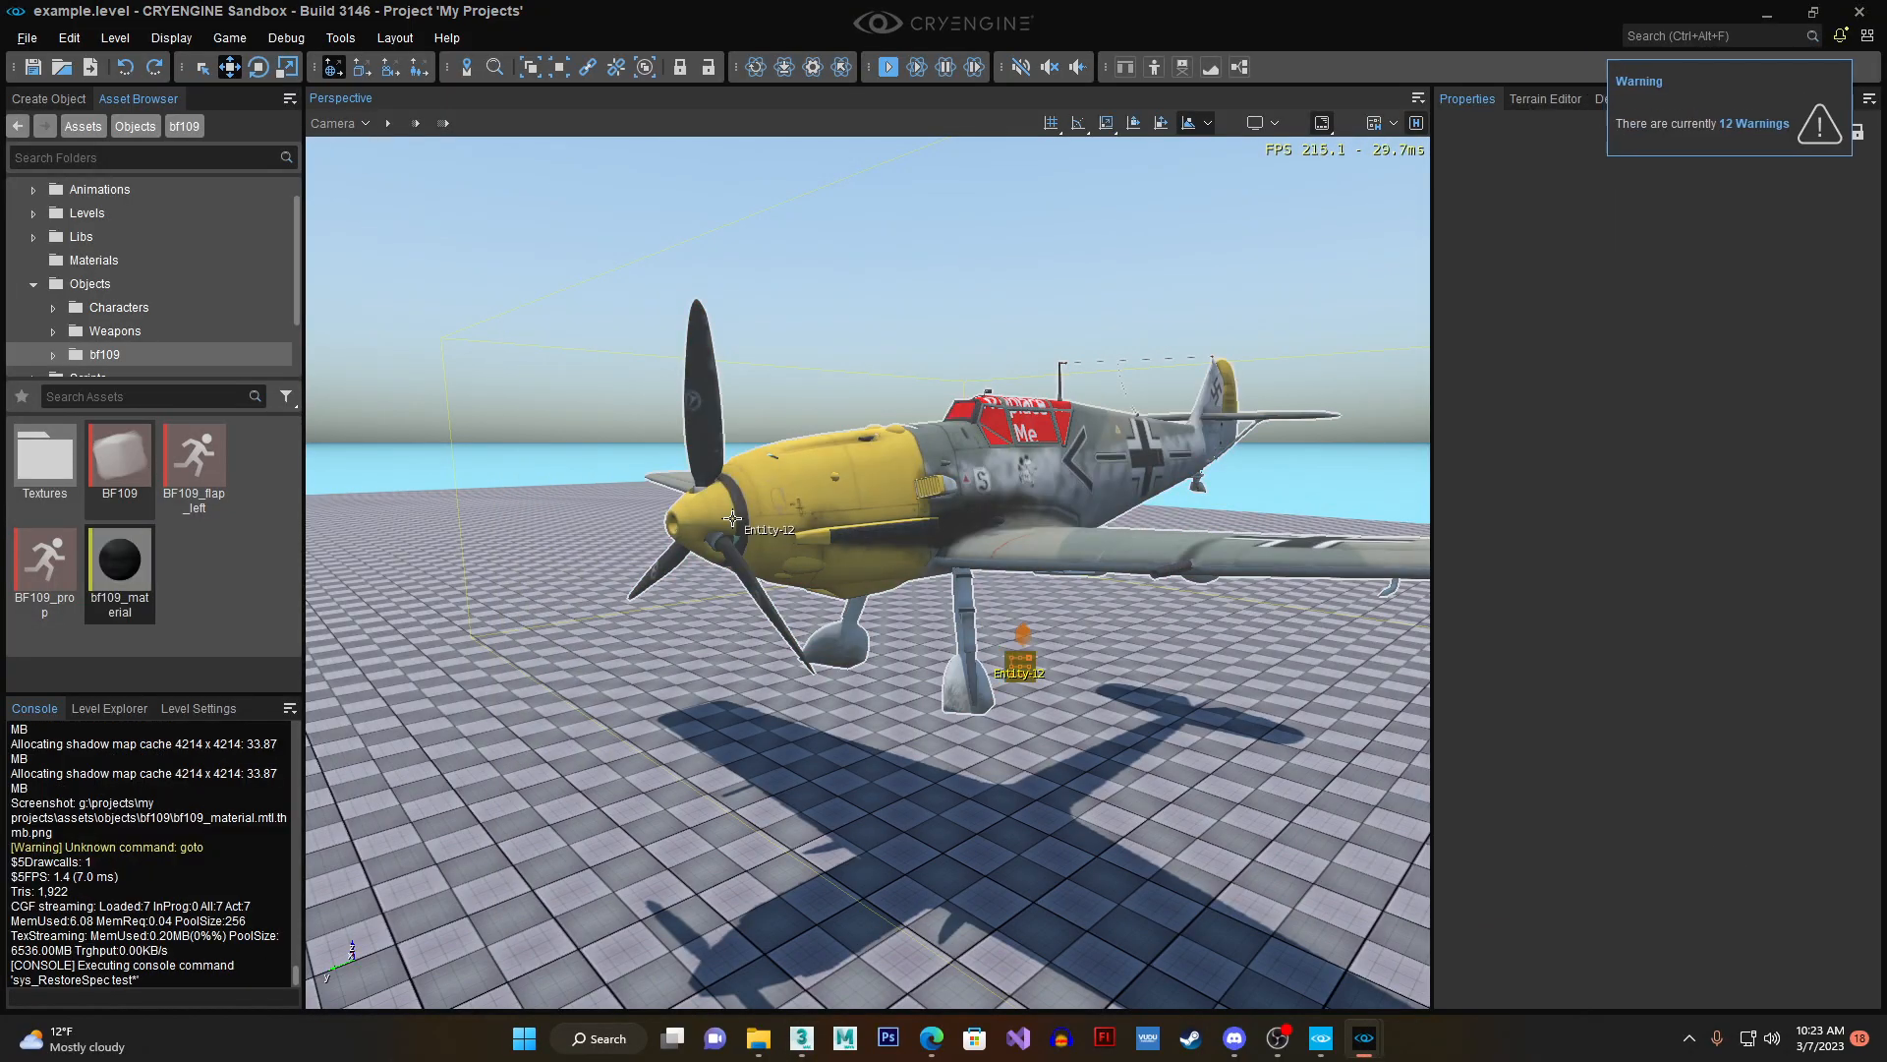
# - Open the Character Tool in CRYENGINE Sandbox and load BF109.cga from the Objects/bf109 folder
pyautogui.moveTo(1128, 448); pyautogui.dragTo(922, 531, button='right')
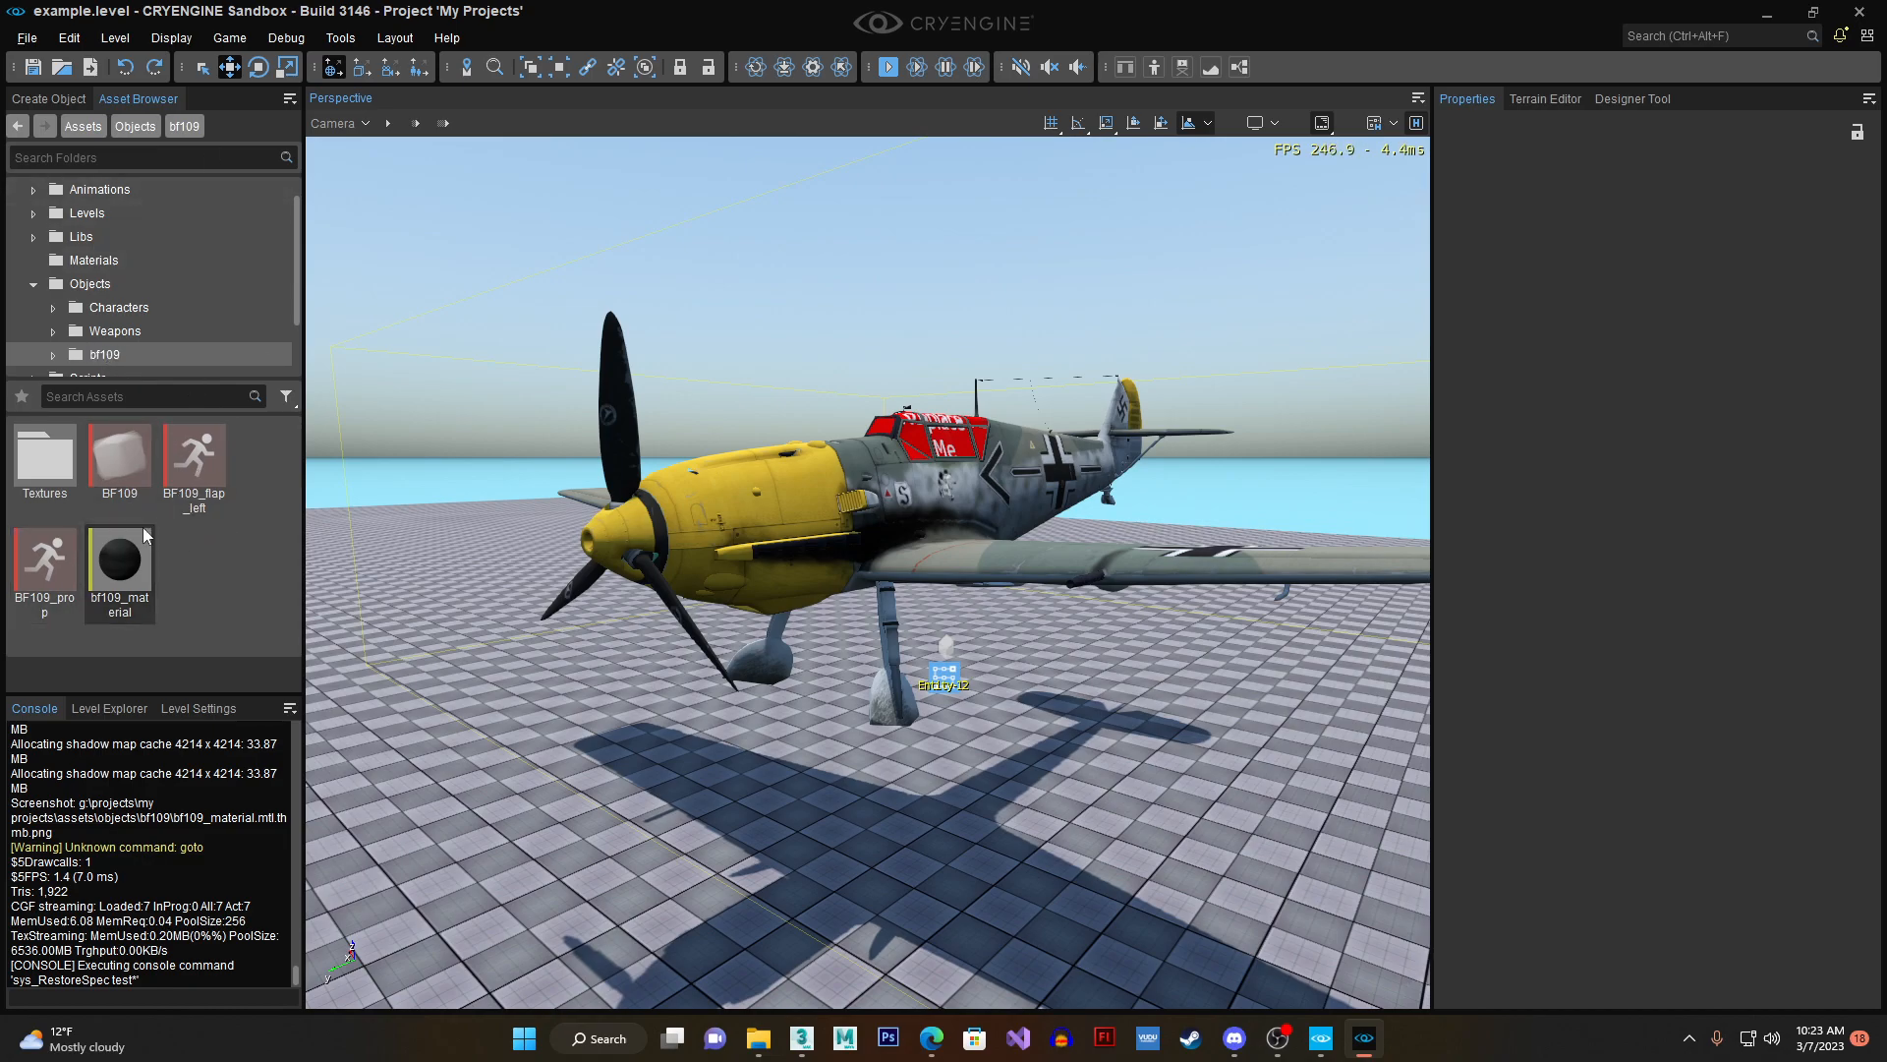
pyautogui.click(334, 39)
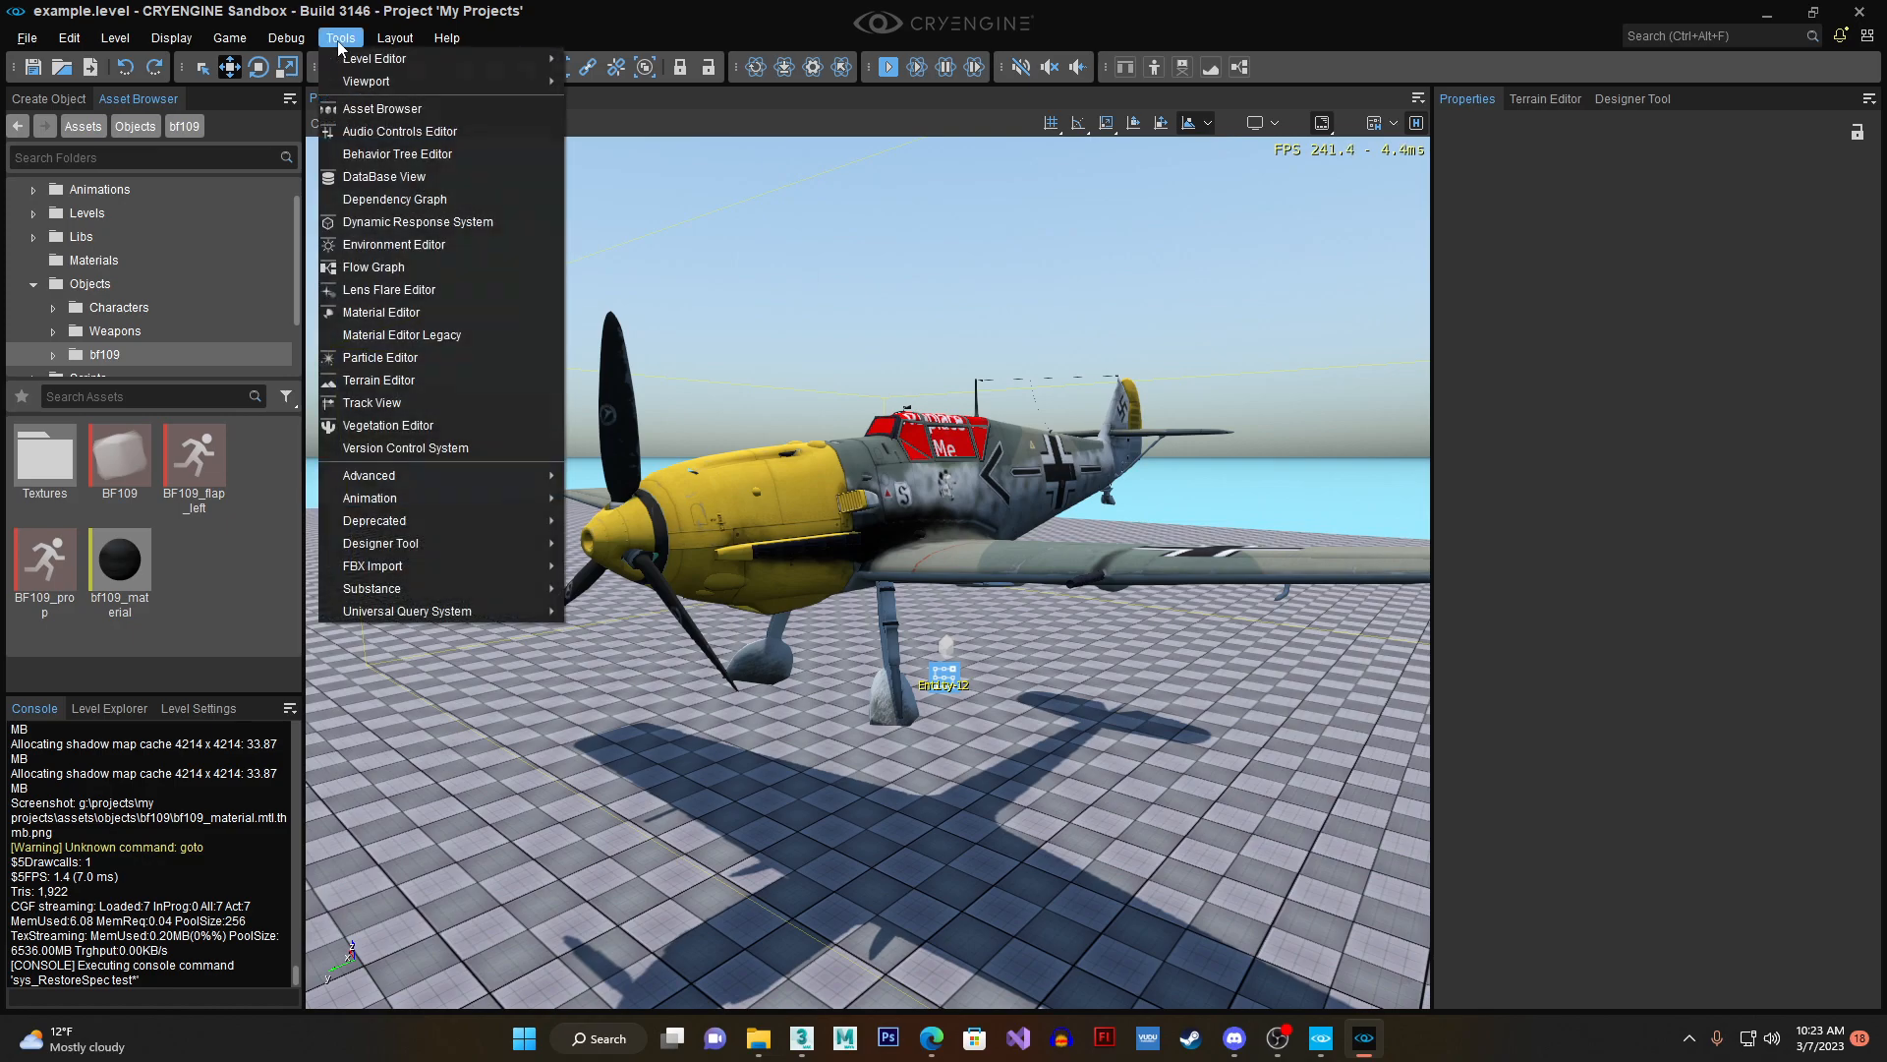
pyautogui.moveTo(390, 502)
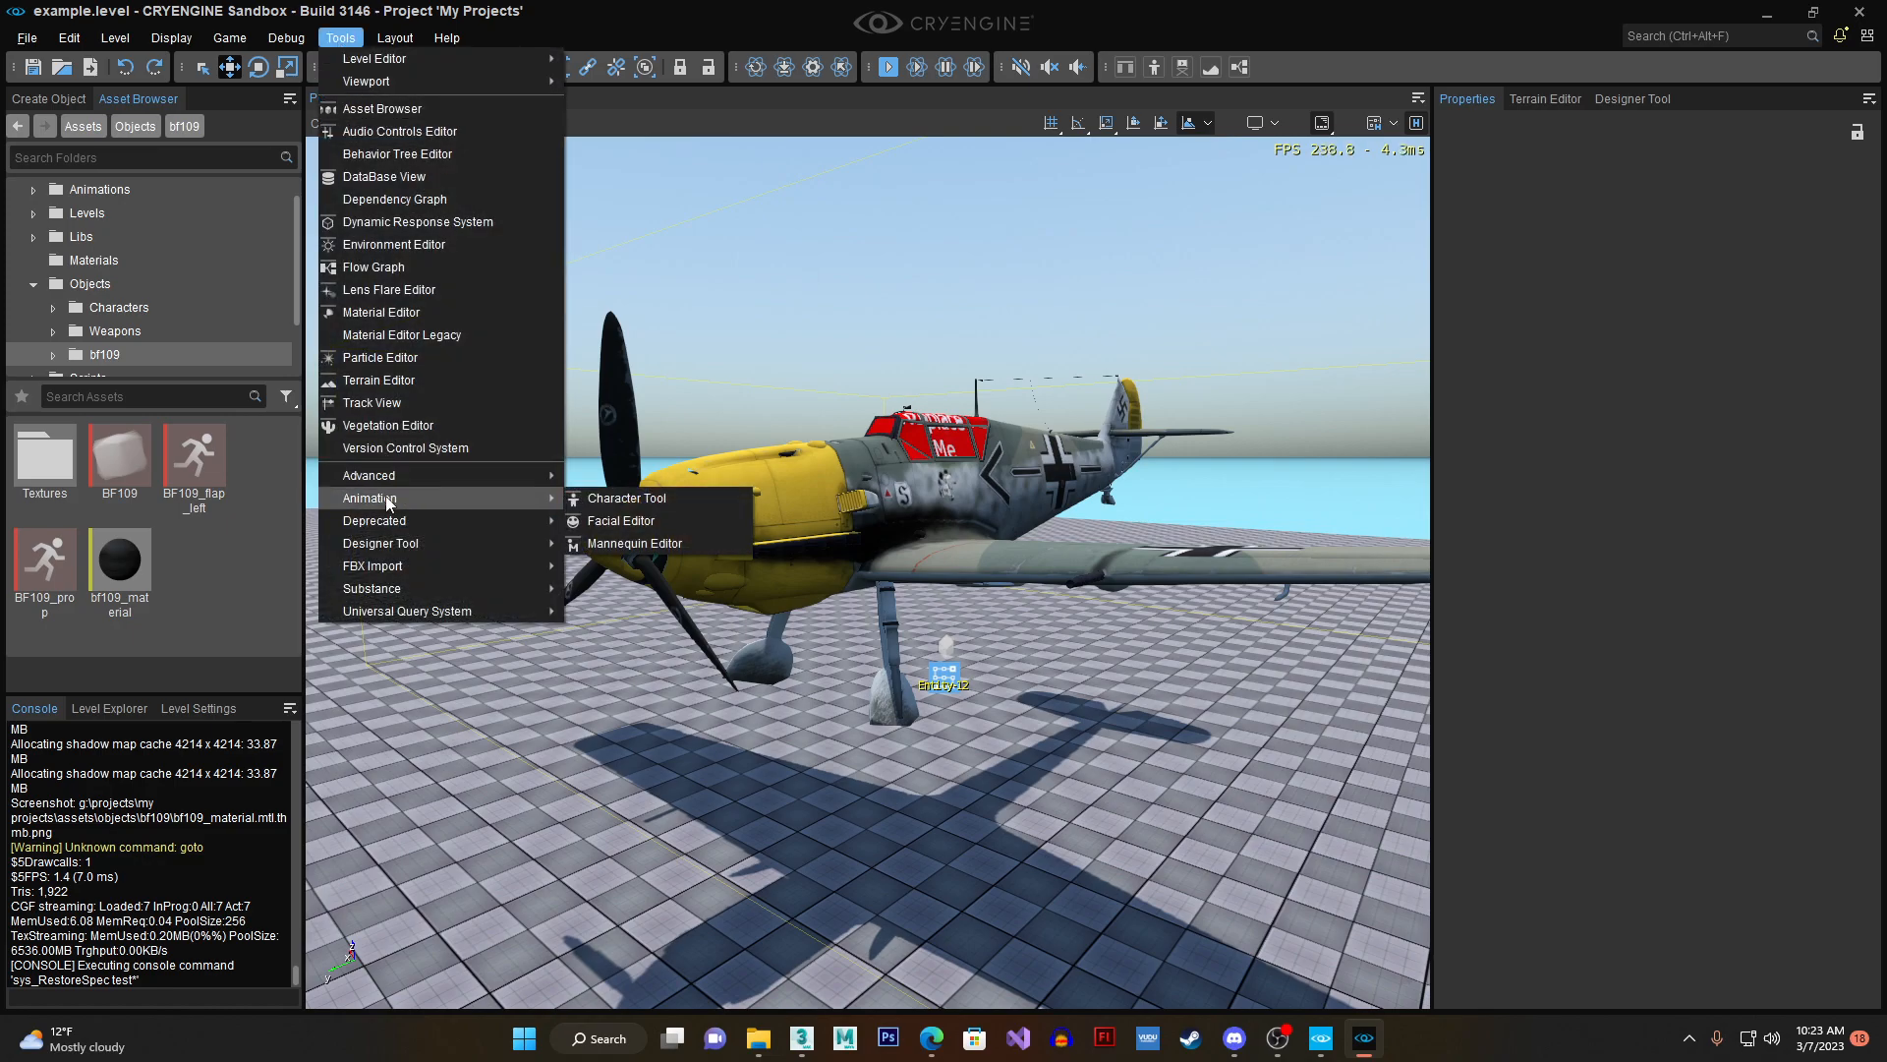
pyautogui.click(656, 497)
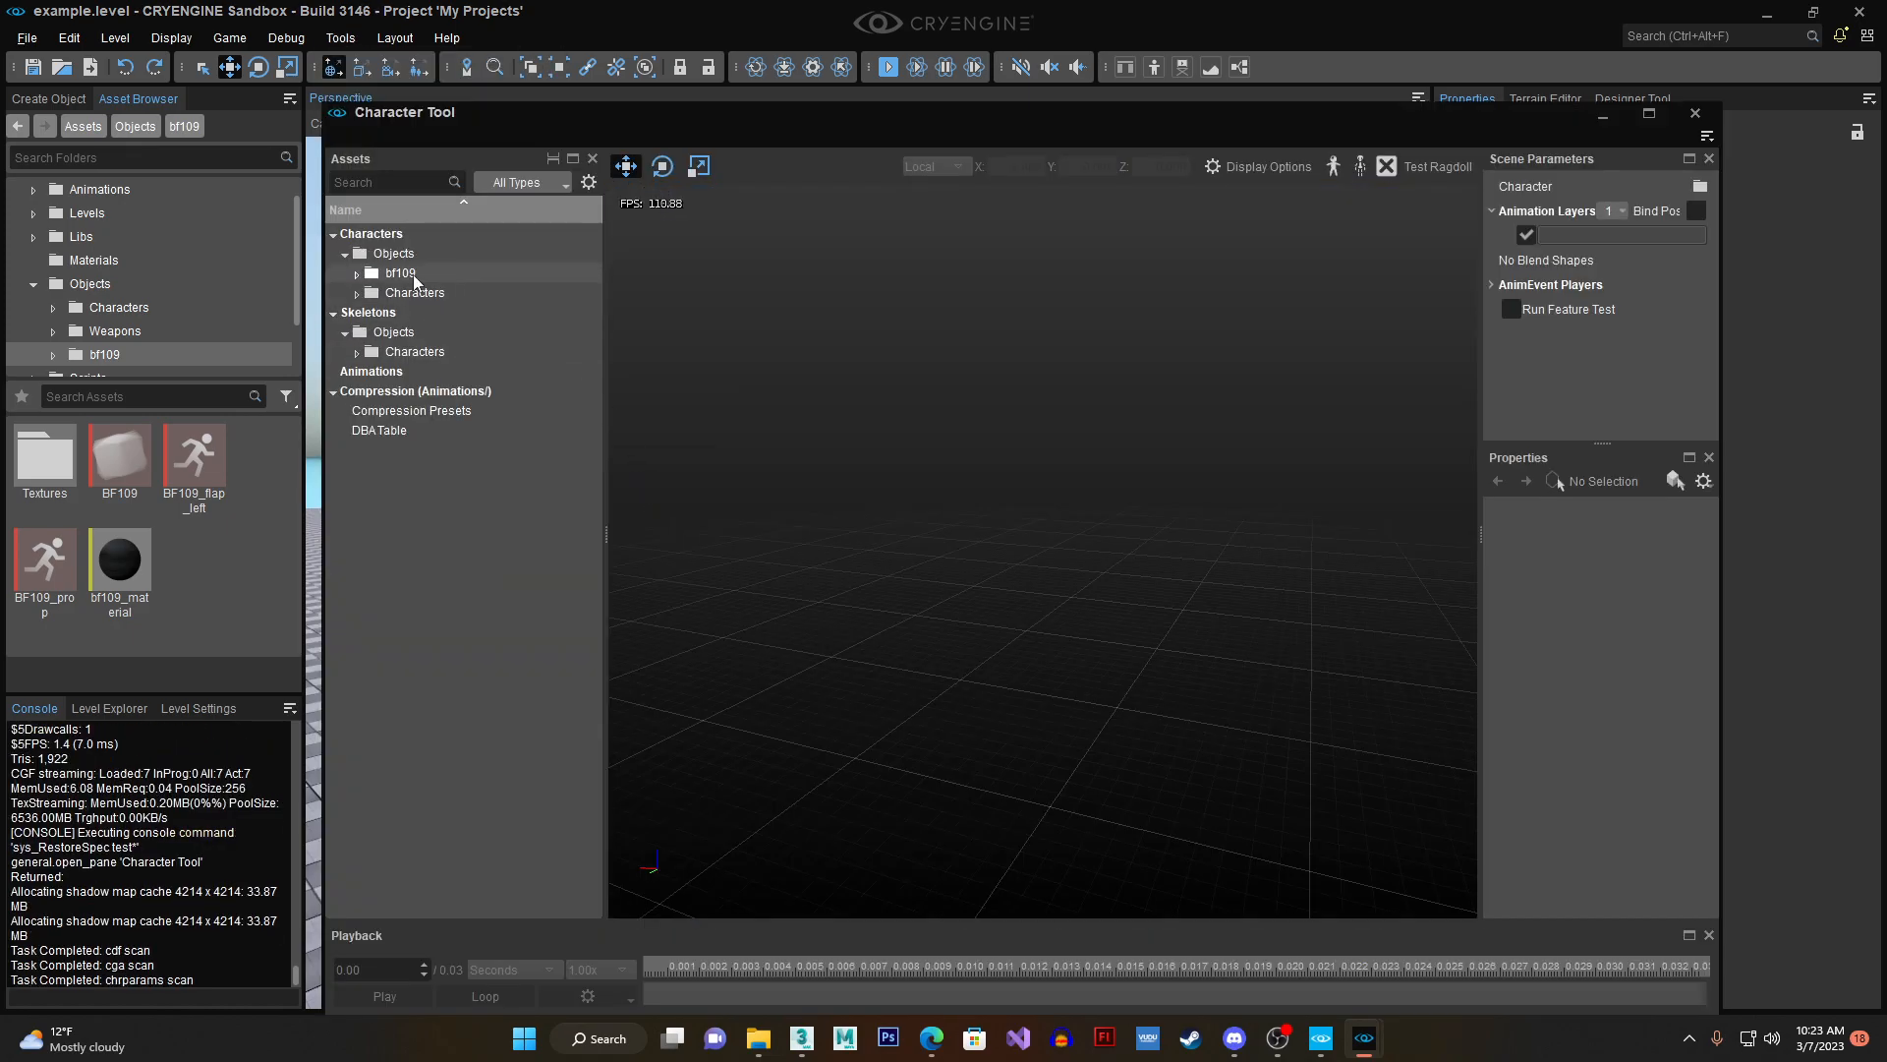
pyautogui.doubleClick(386, 278)
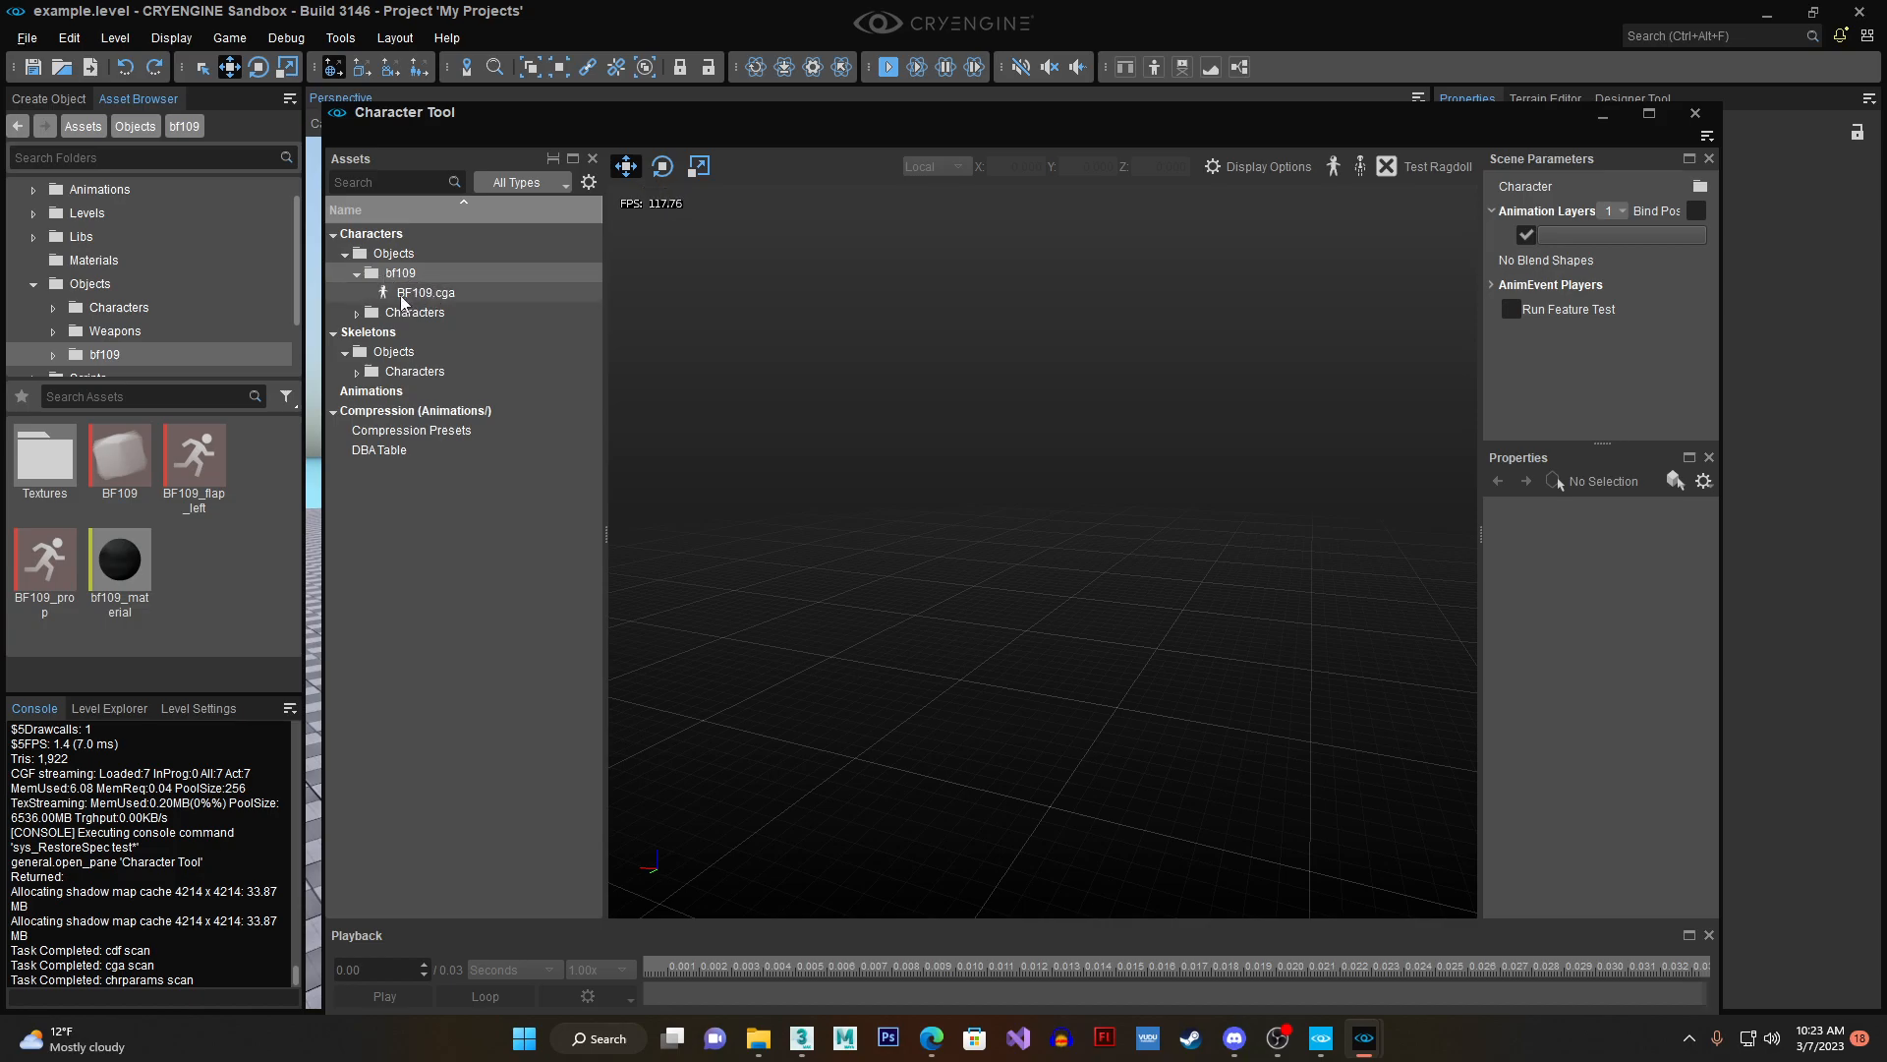
pyautogui.doubleClick(426, 293)
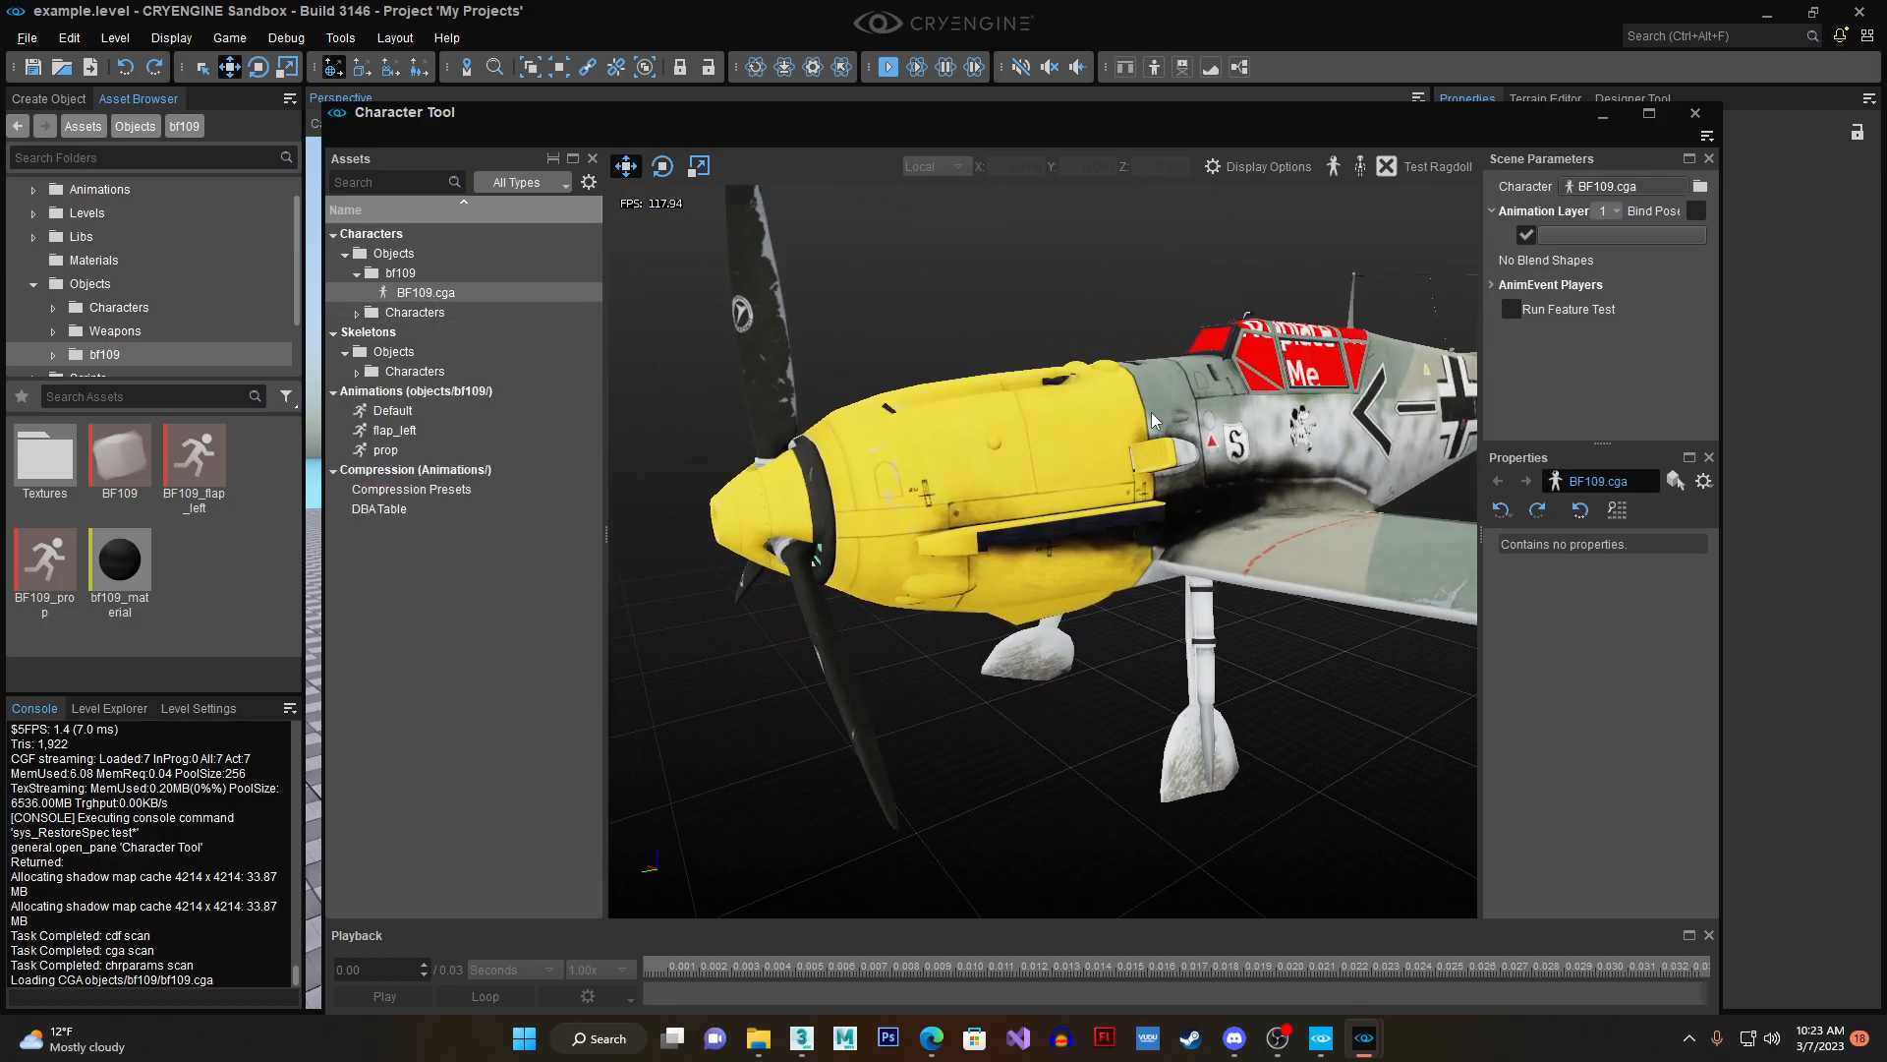
# - Preview the aircraft's prop, flap_left and Default animations, inspecting the propeller, fuselage and wing
pyautogui.click(427, 450)
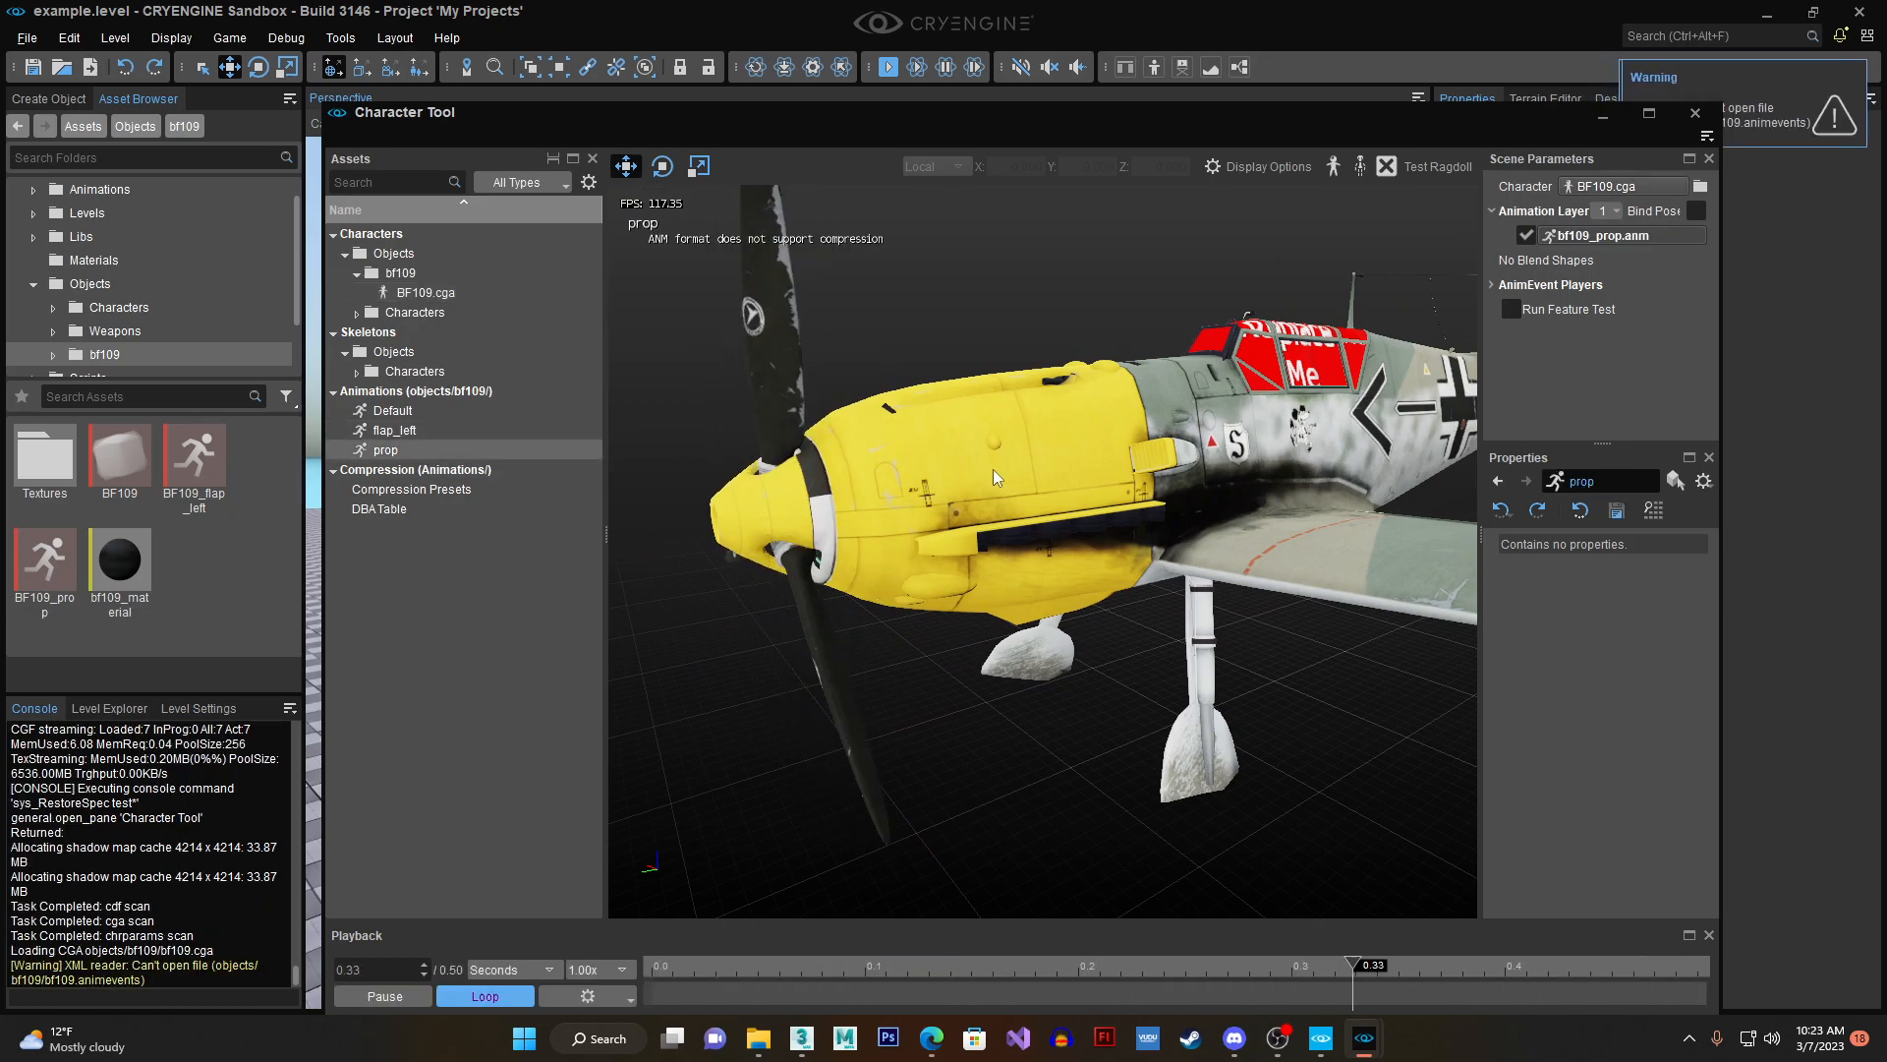
pyautogui.click(510, 435)
pyautogui.moveTo(977, 476); pyautogui.dragTo(1435, 639, button='right')
pyautogui.click(443, 413)
pyautogui.moveTo(1066, 474); pyautogui.dragTo(1111, 435, button='right')
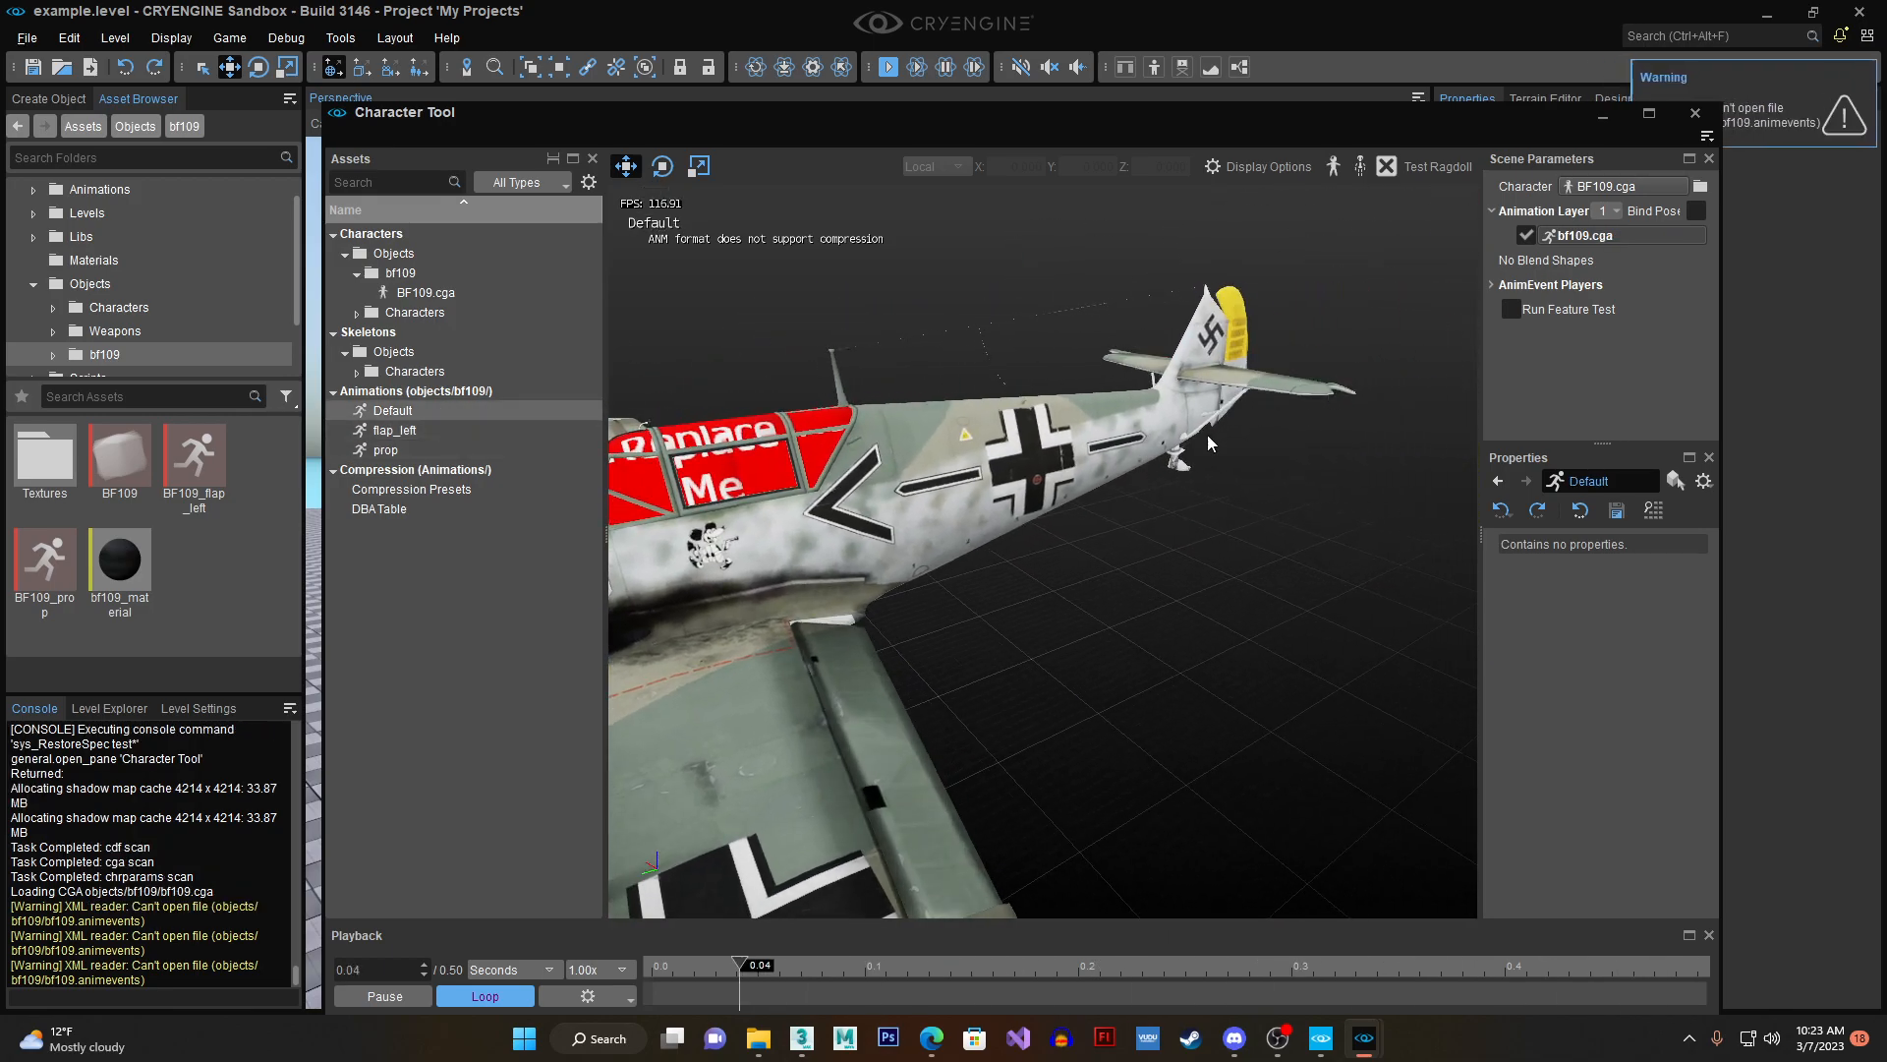
pyautogui.moveTo(1072, 642); pyautogui.dragTo(985, 643, button='right')
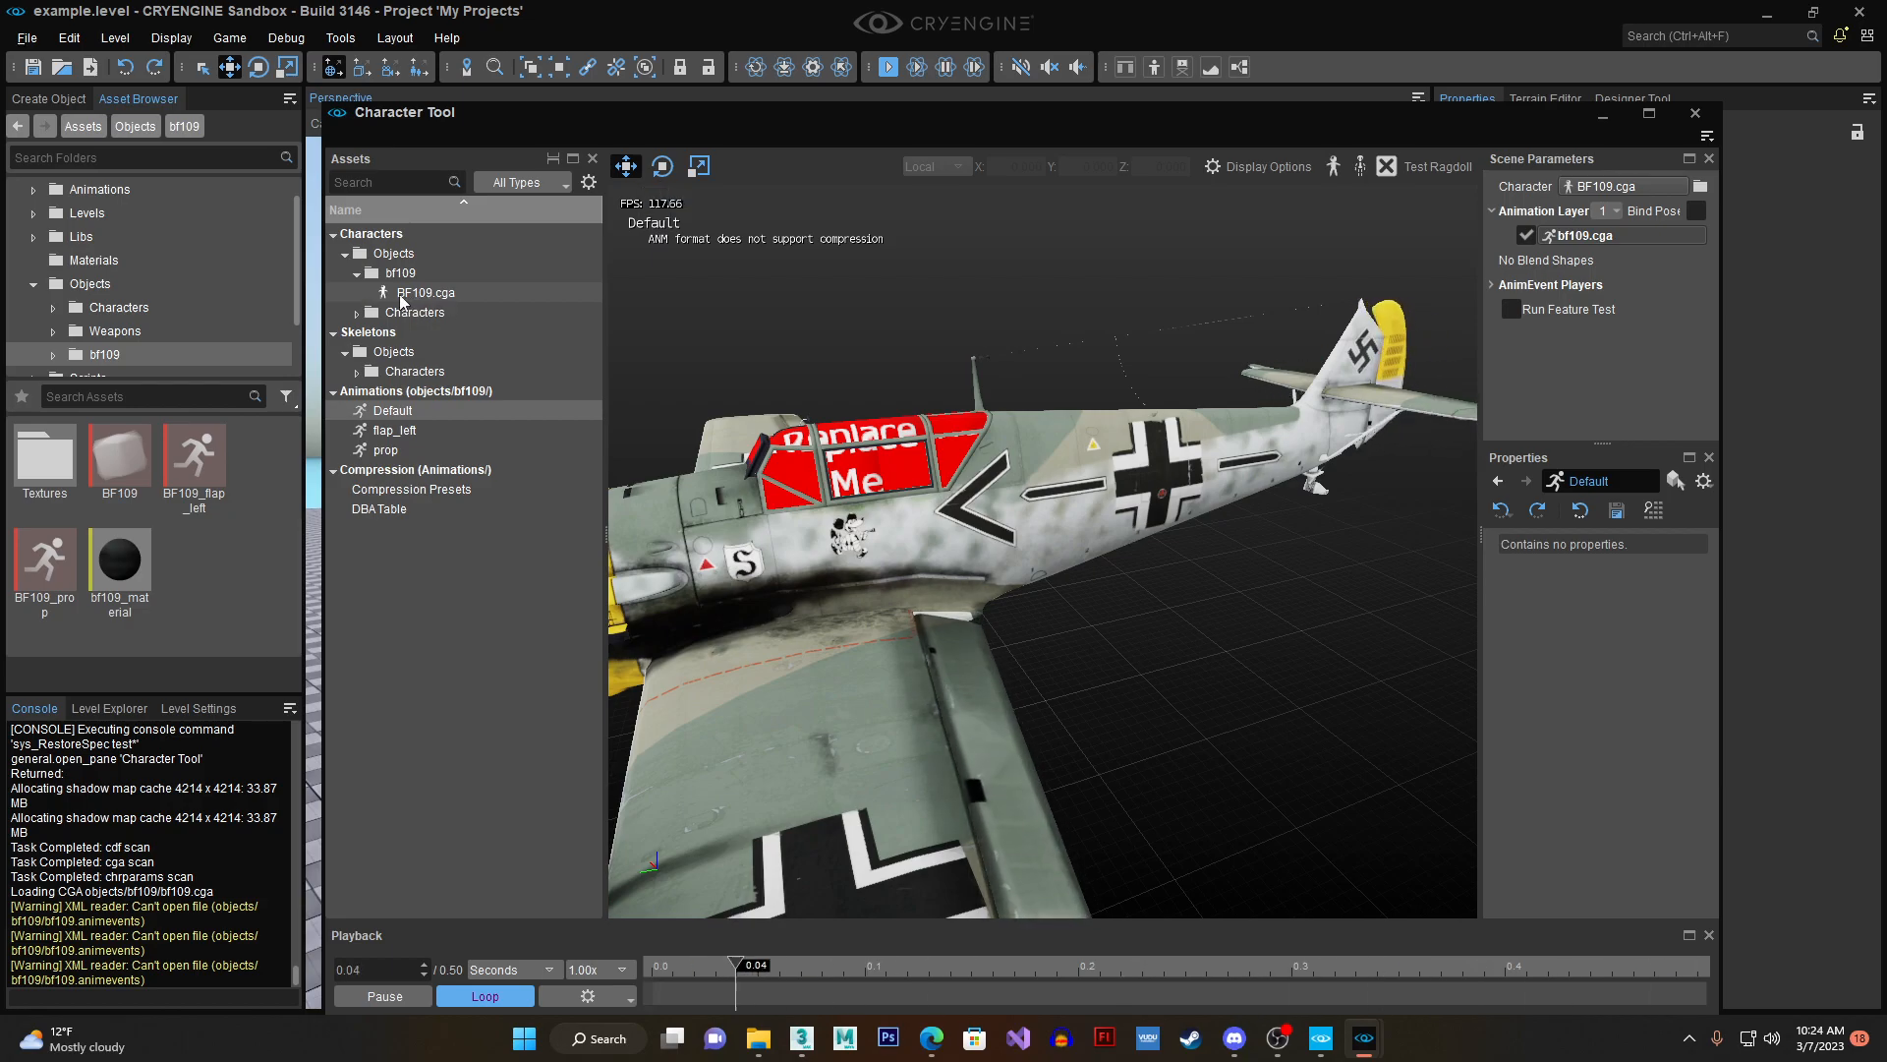
pyautogui.moveTo(749, 460); pyautogui.dragTo(841, 460, button='right')
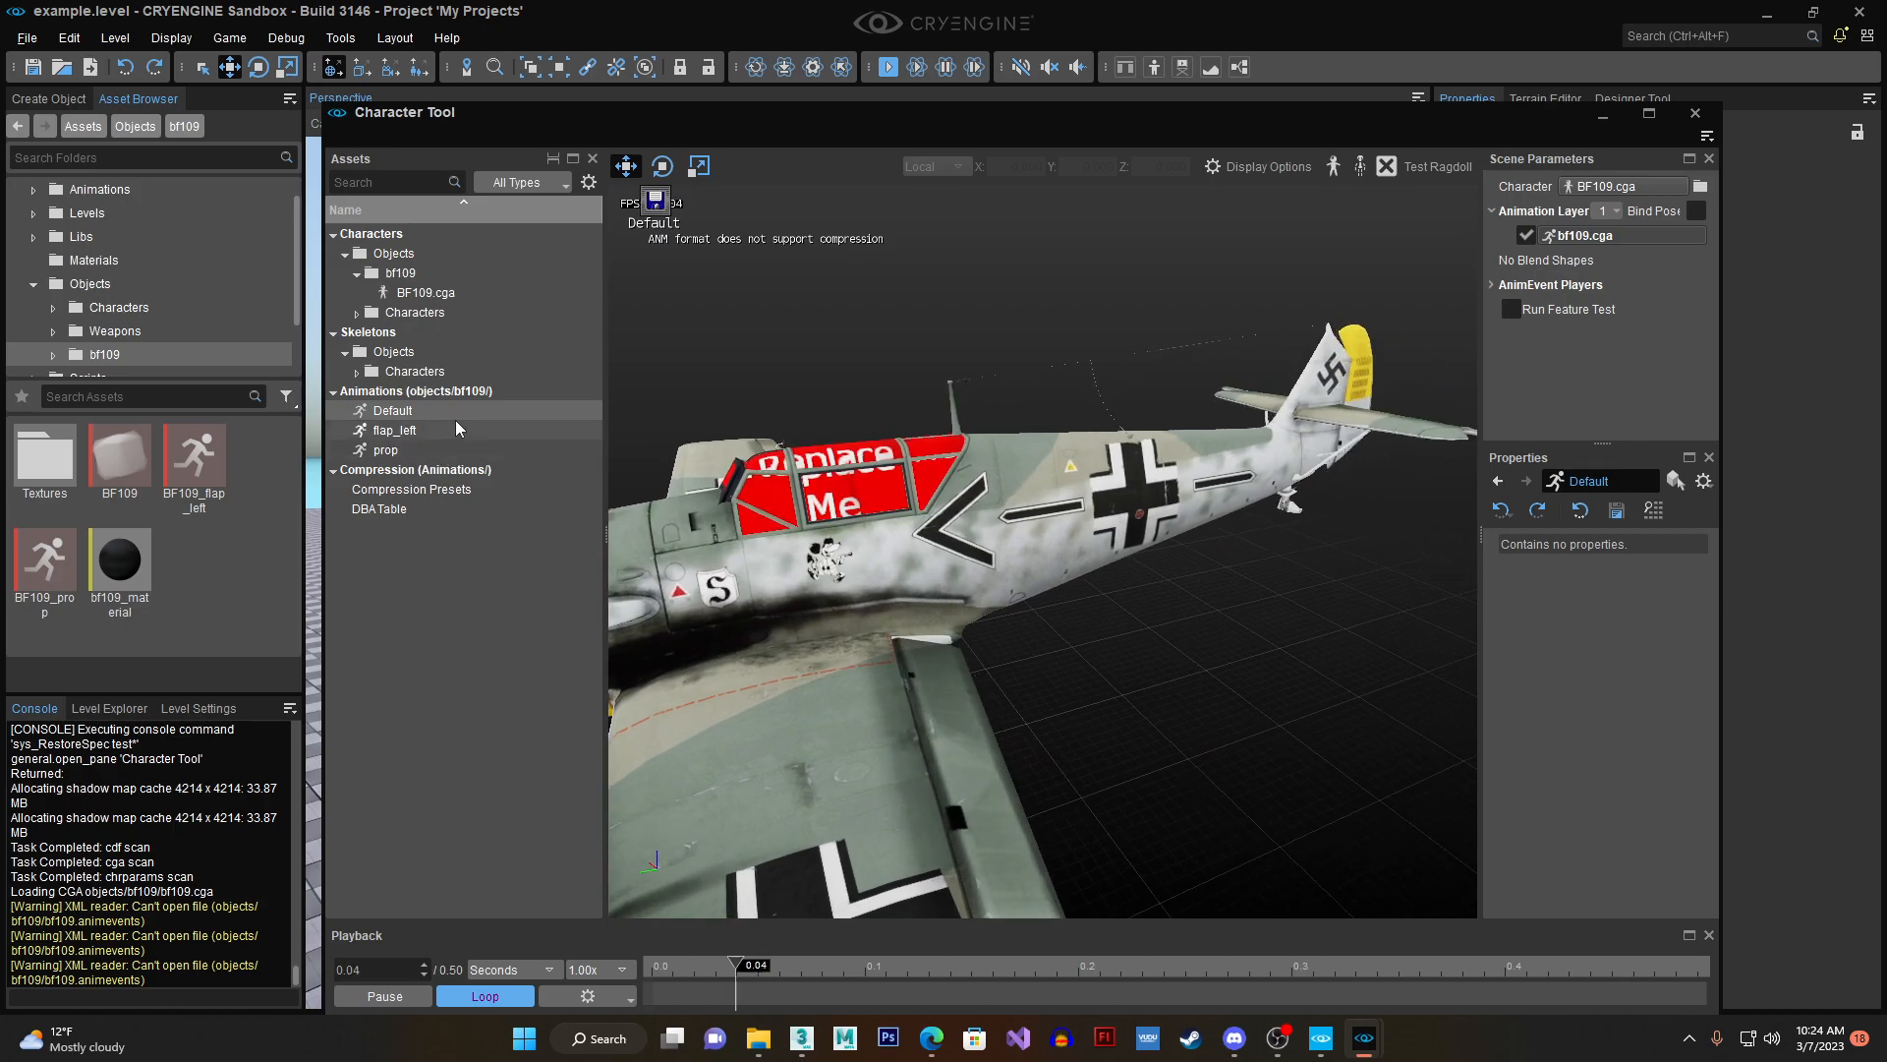
# - Replay the flap_left and prop animations, and set the playback speed to 10.00x
pyautogui.click(457, 429)
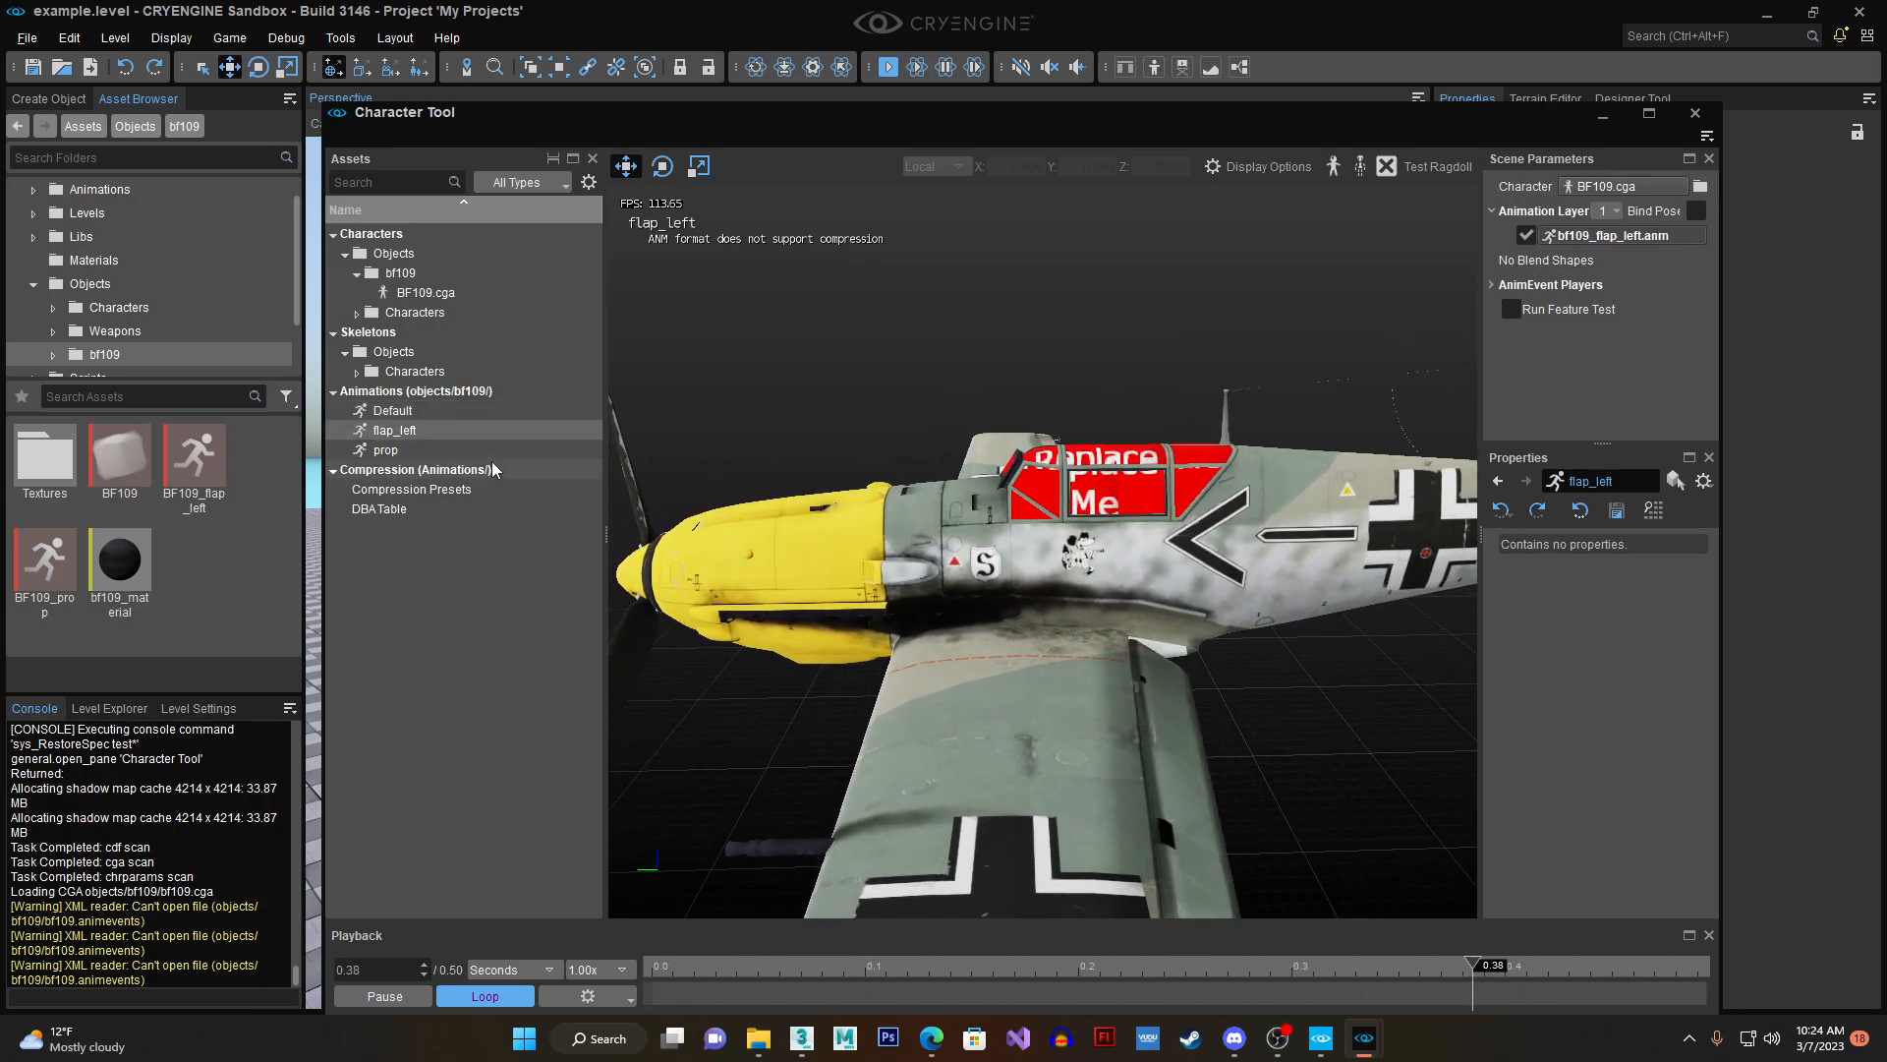
pyautogui.click(471, 449)
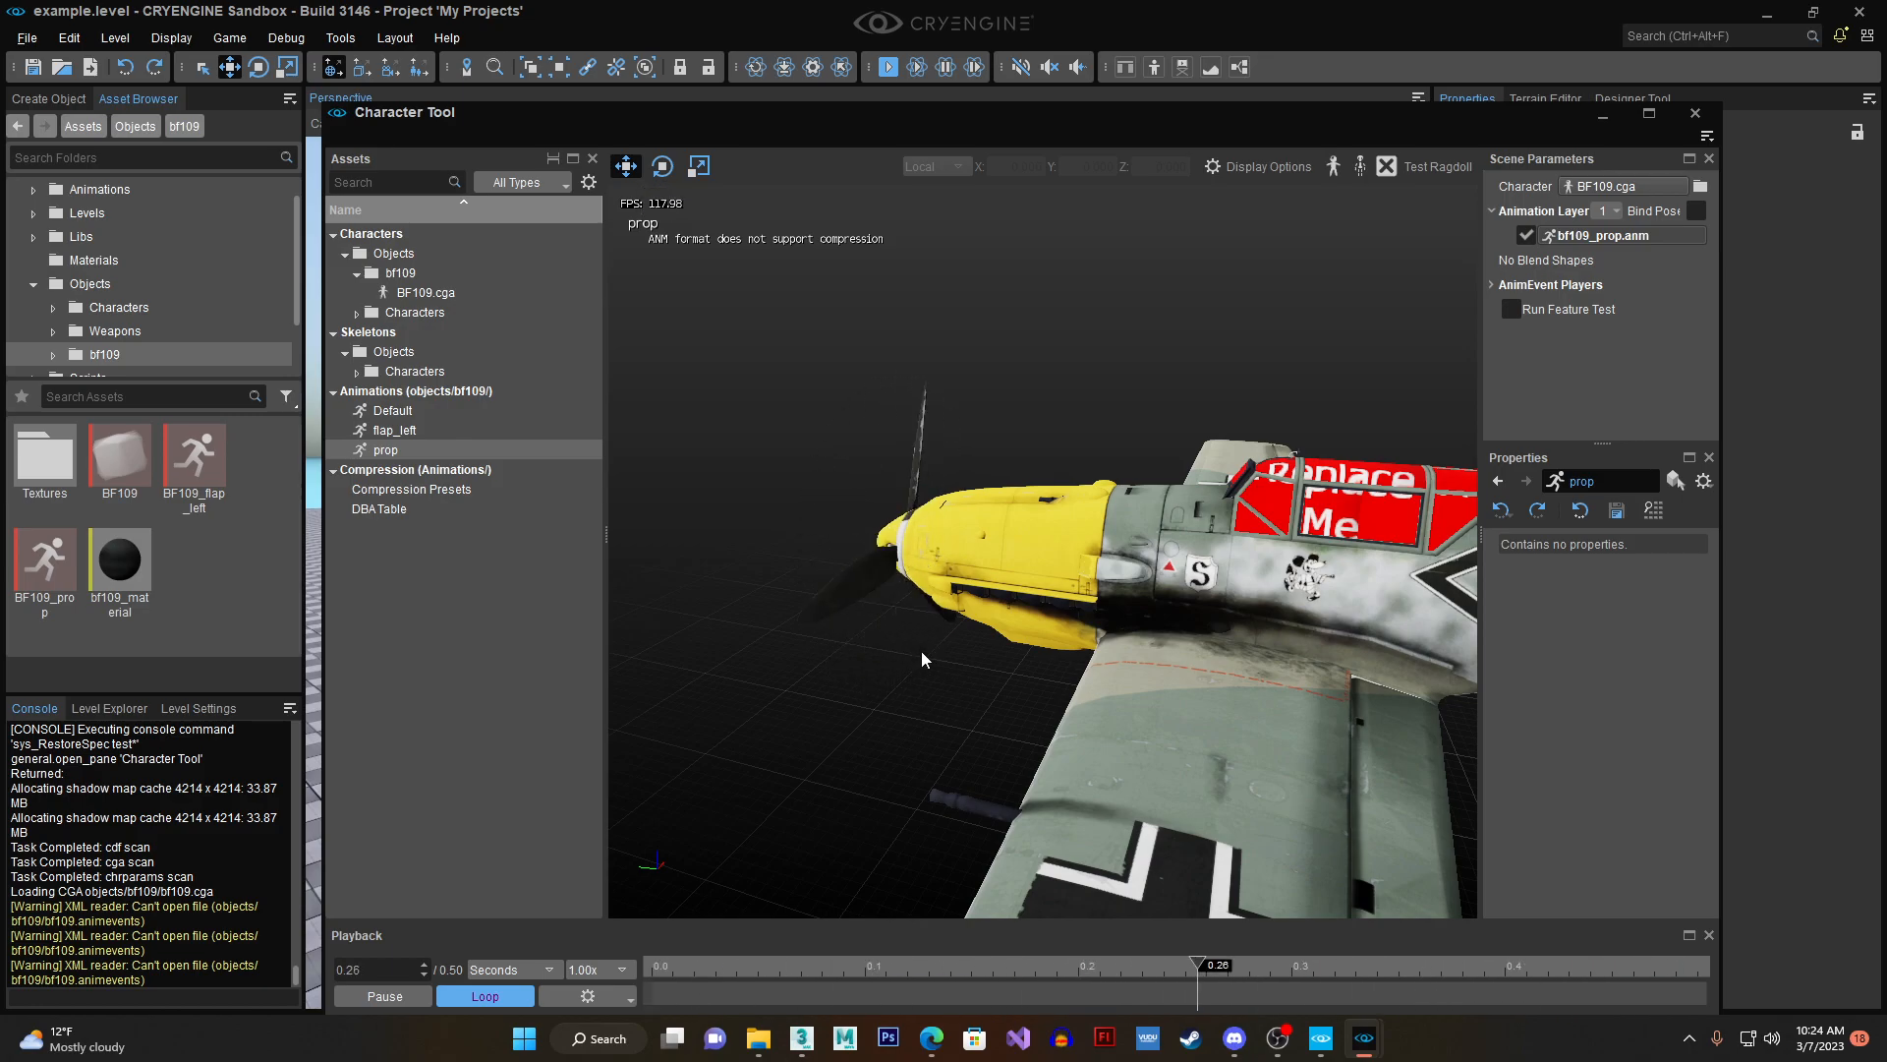
pyautogui.click(594, 969)
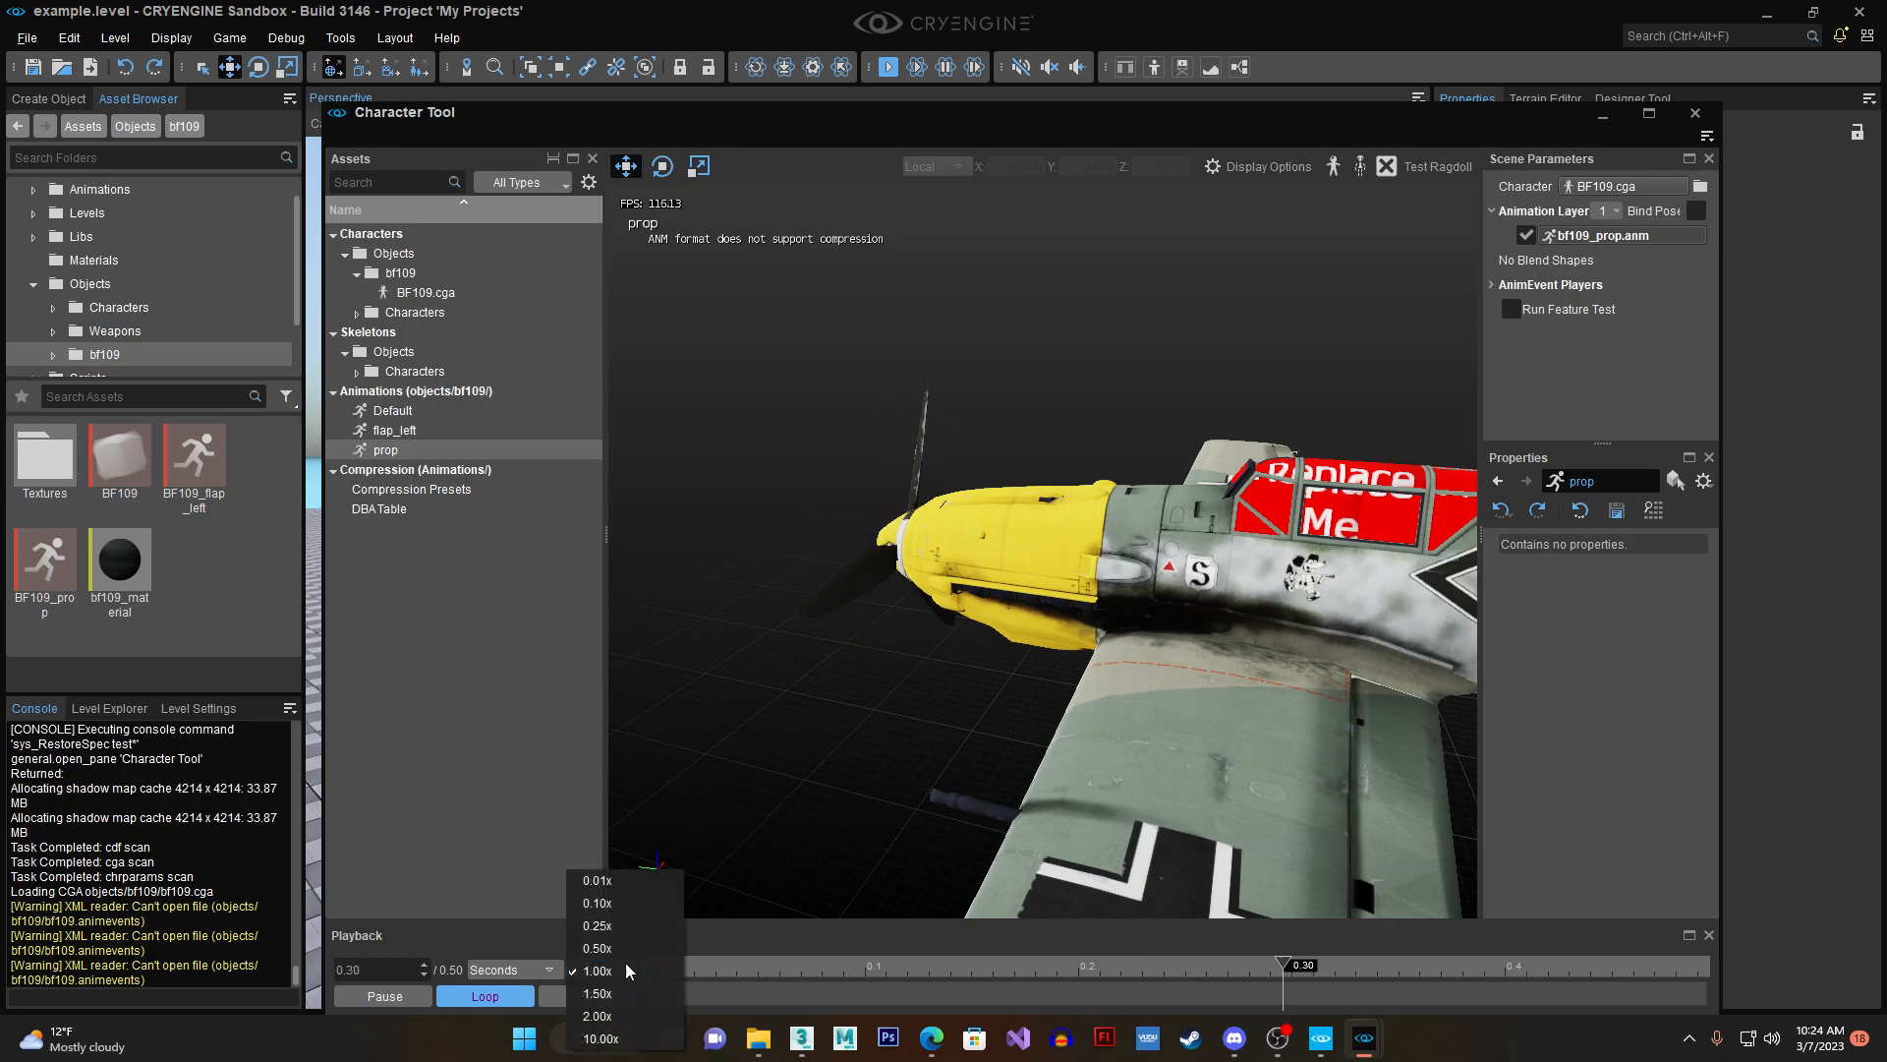
pyautogui.click(602, 1038)
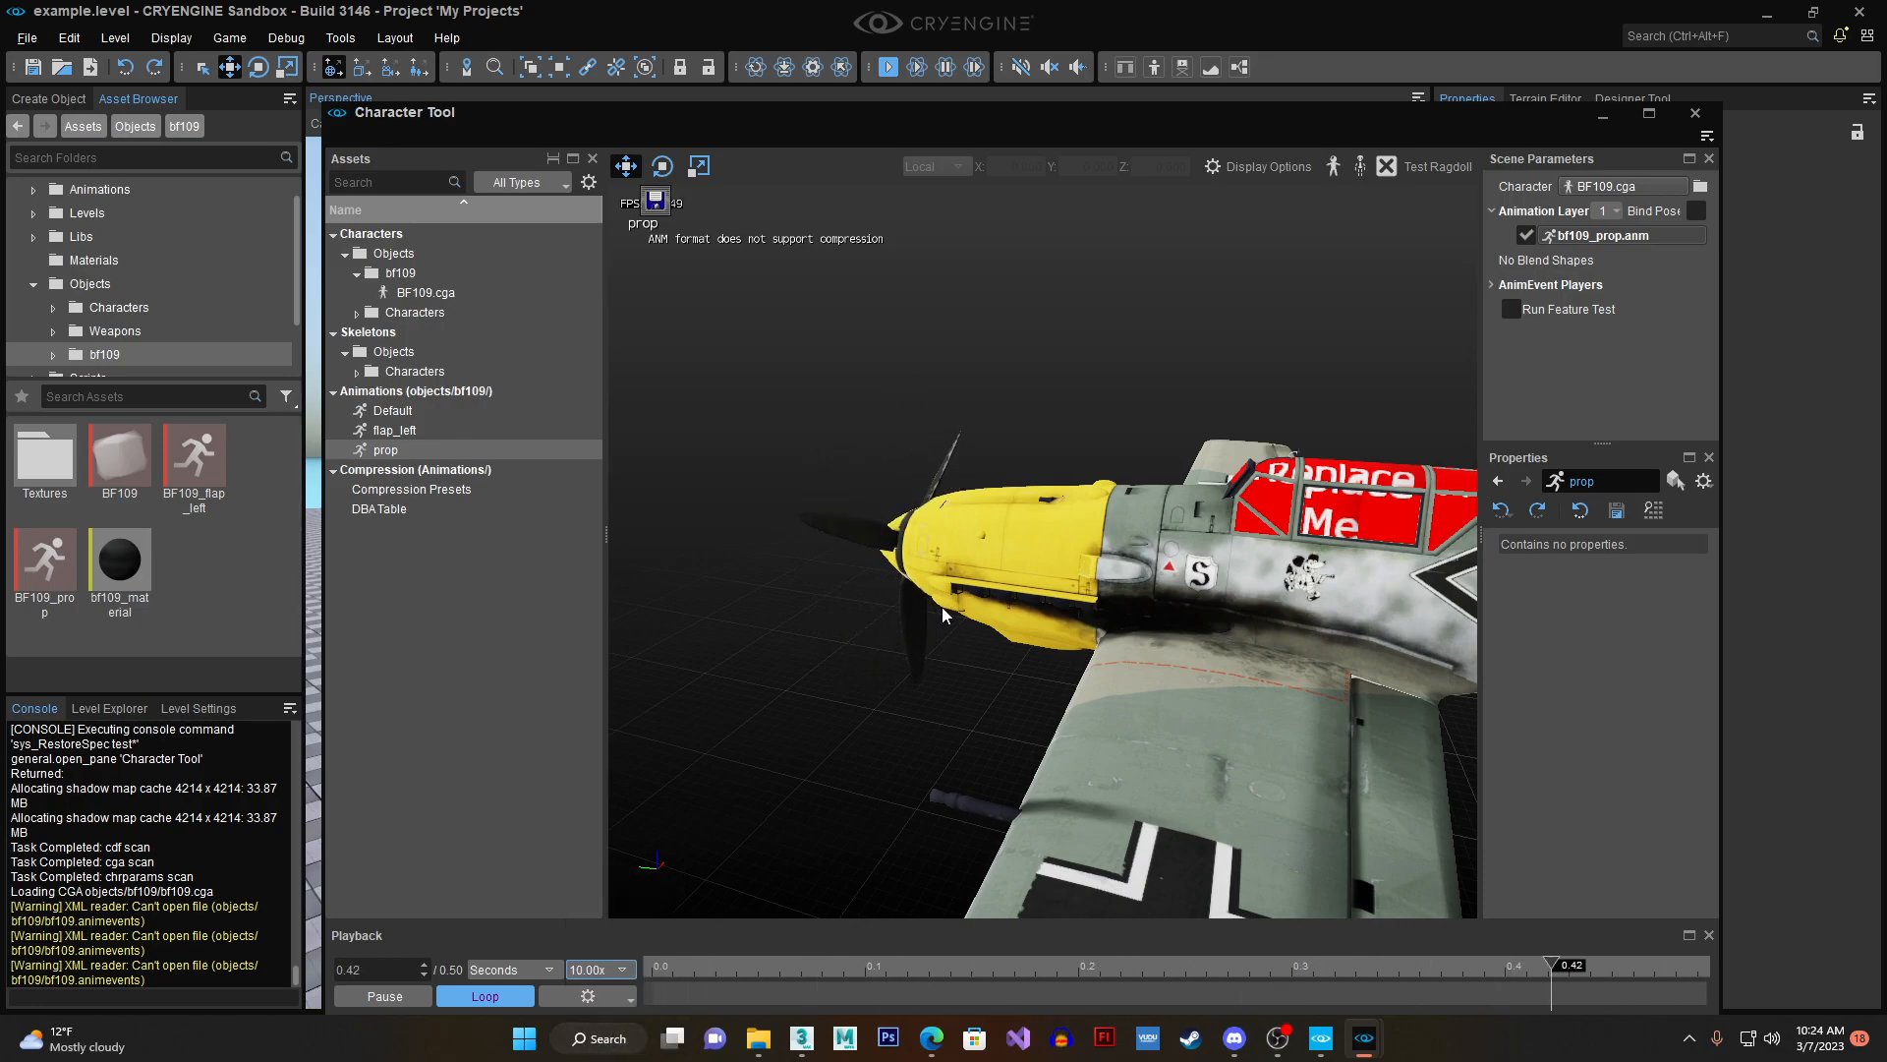
# - Set the animation playback speed to 1.00x and close the Character Tool
pyautogui.click(602, 970)
pyautogui.click(629, 906)
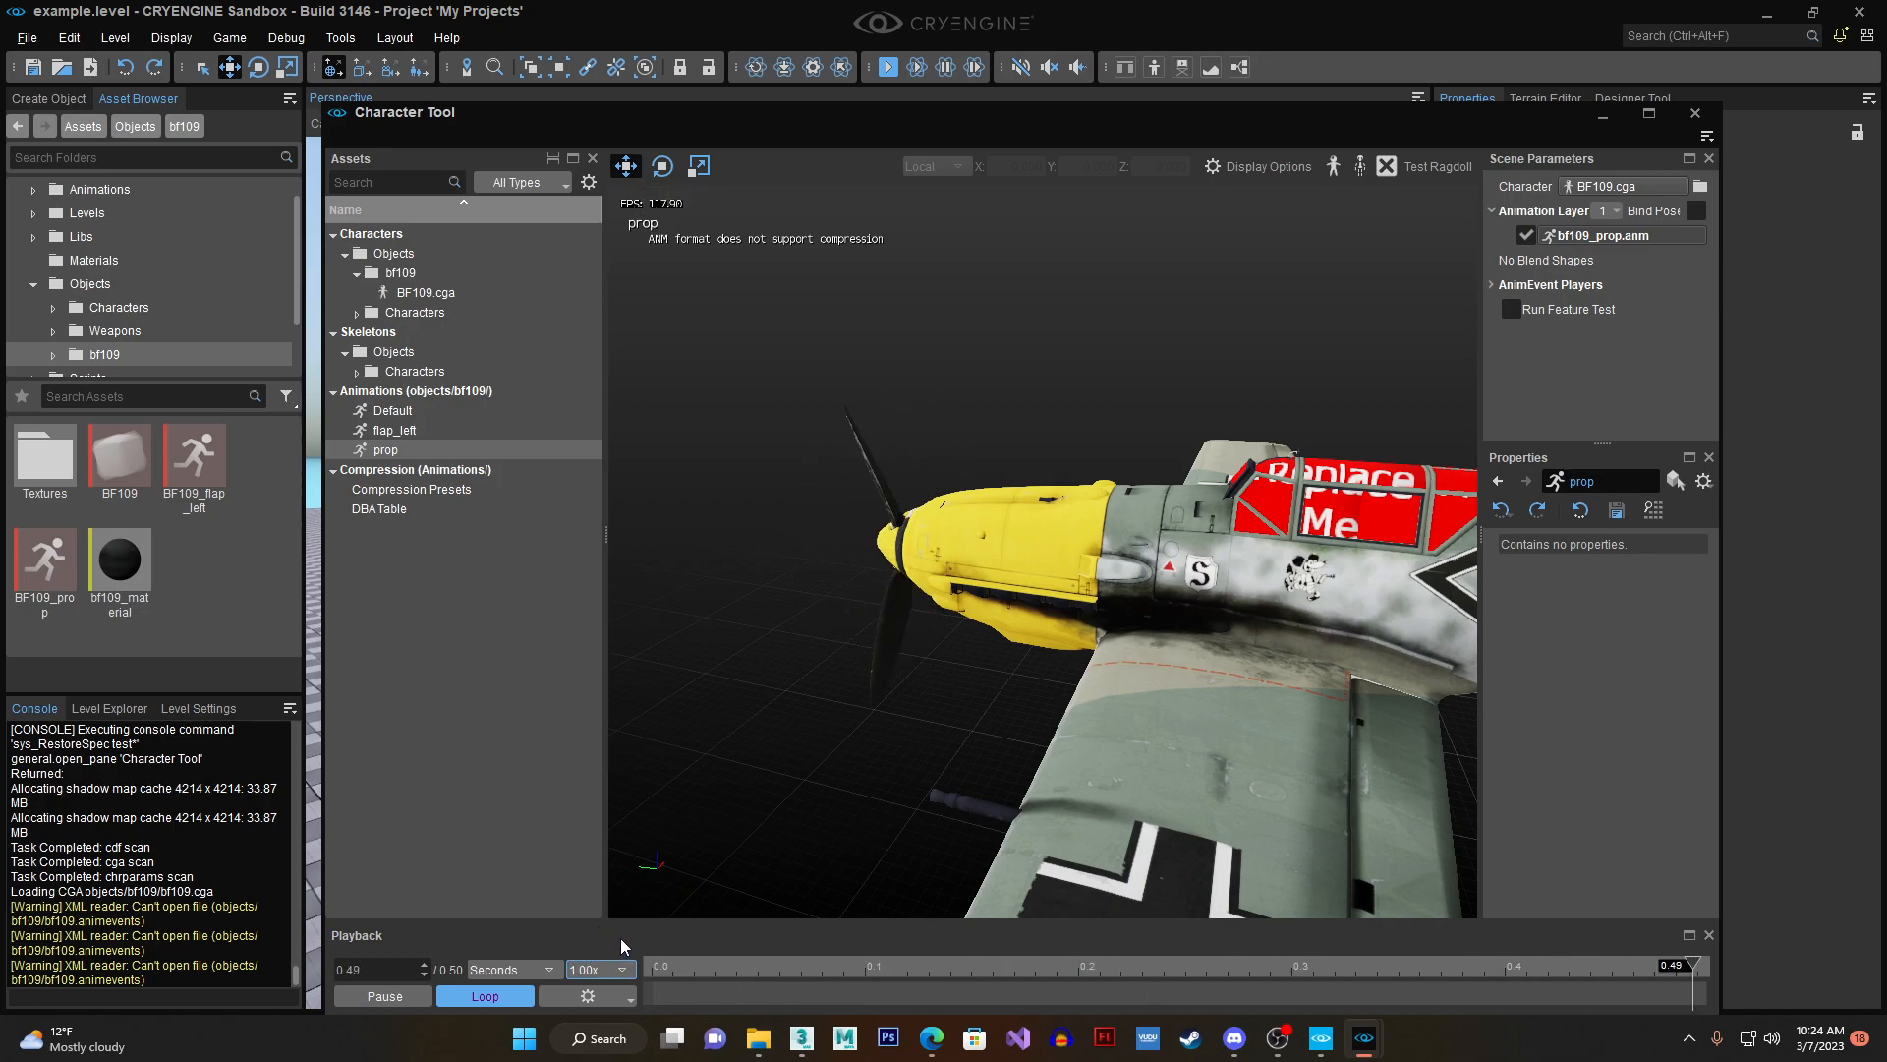
pyautogui.click(1694, 113)
# - On the BF109 entity's Animated Mesh component, enable Use Raw Animation Name and set the default animation to Default
pyautogui.moveTo(826, 356); pyautogui.dragTo(929, 394, button='right')
pyautogui.click(546, 510)
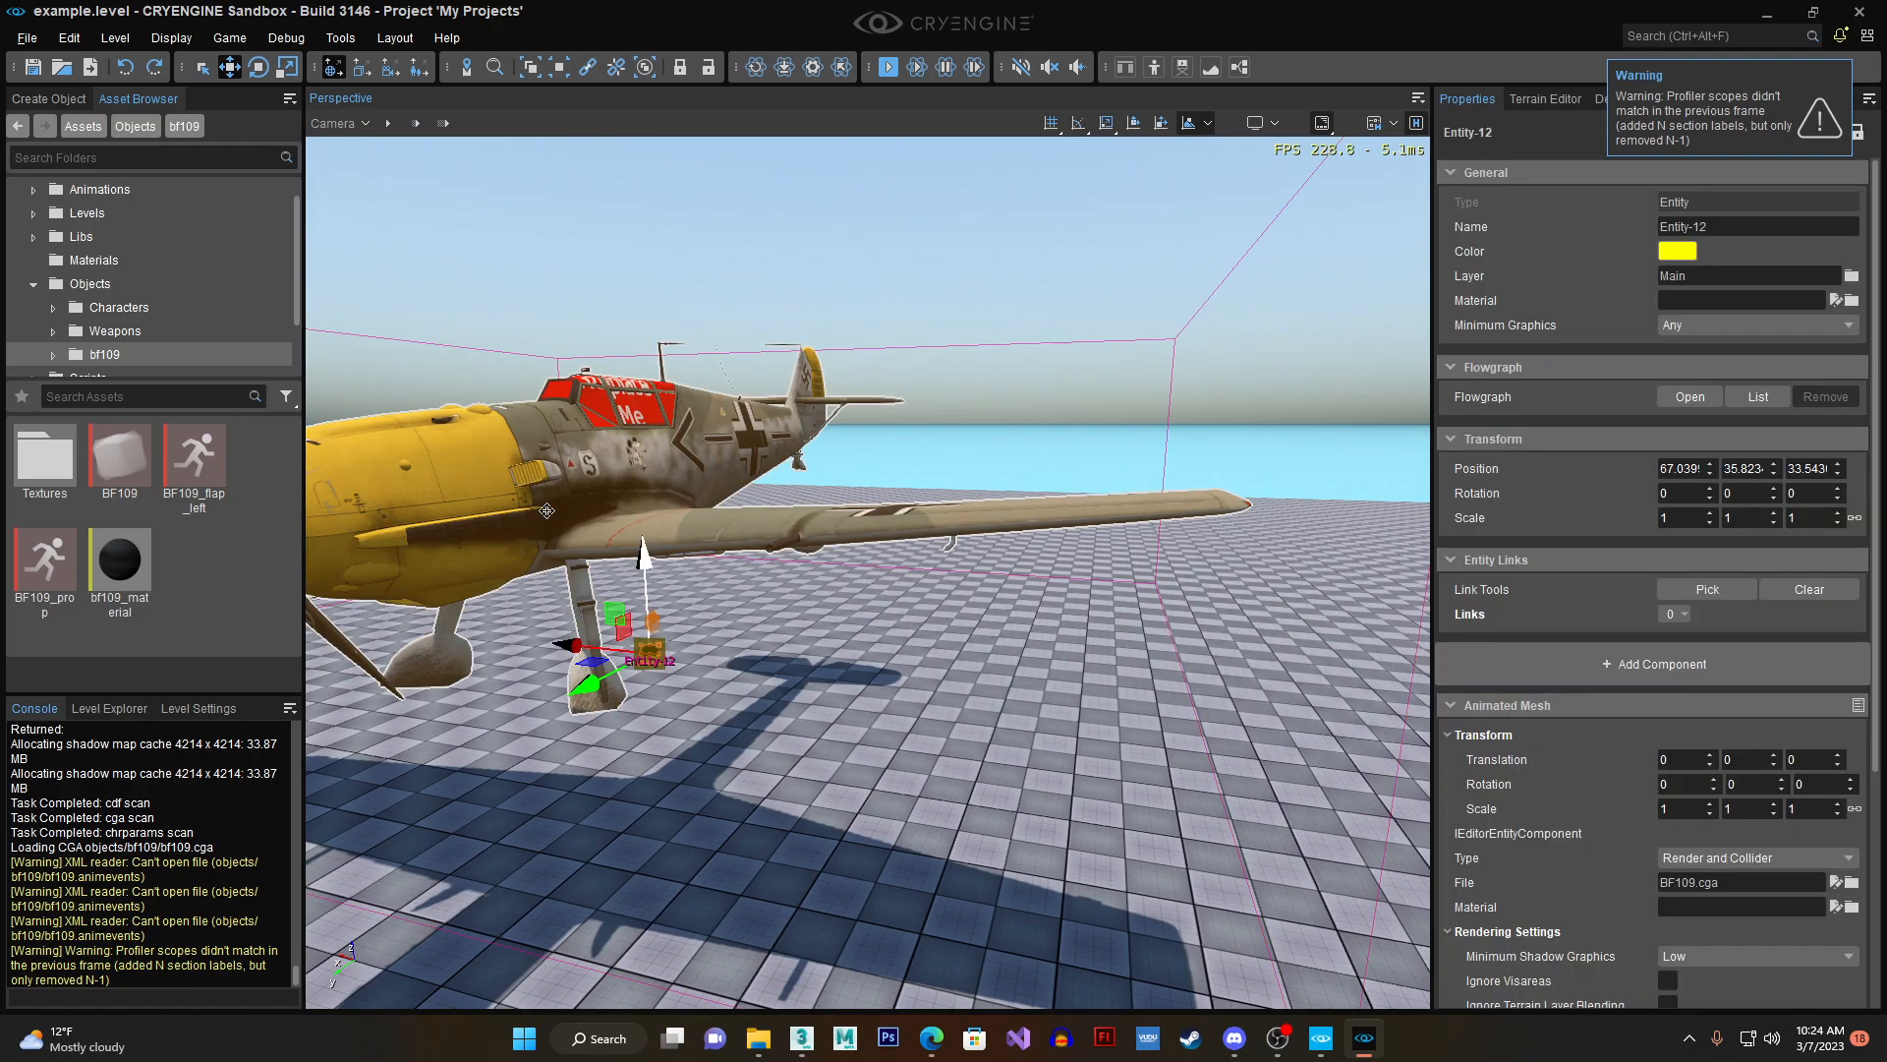
pyautogui.moveTo(728, 462); pyautogui.dragTo(737, 341, button='right')
pyautogui.scroll(-3, 747, 462)
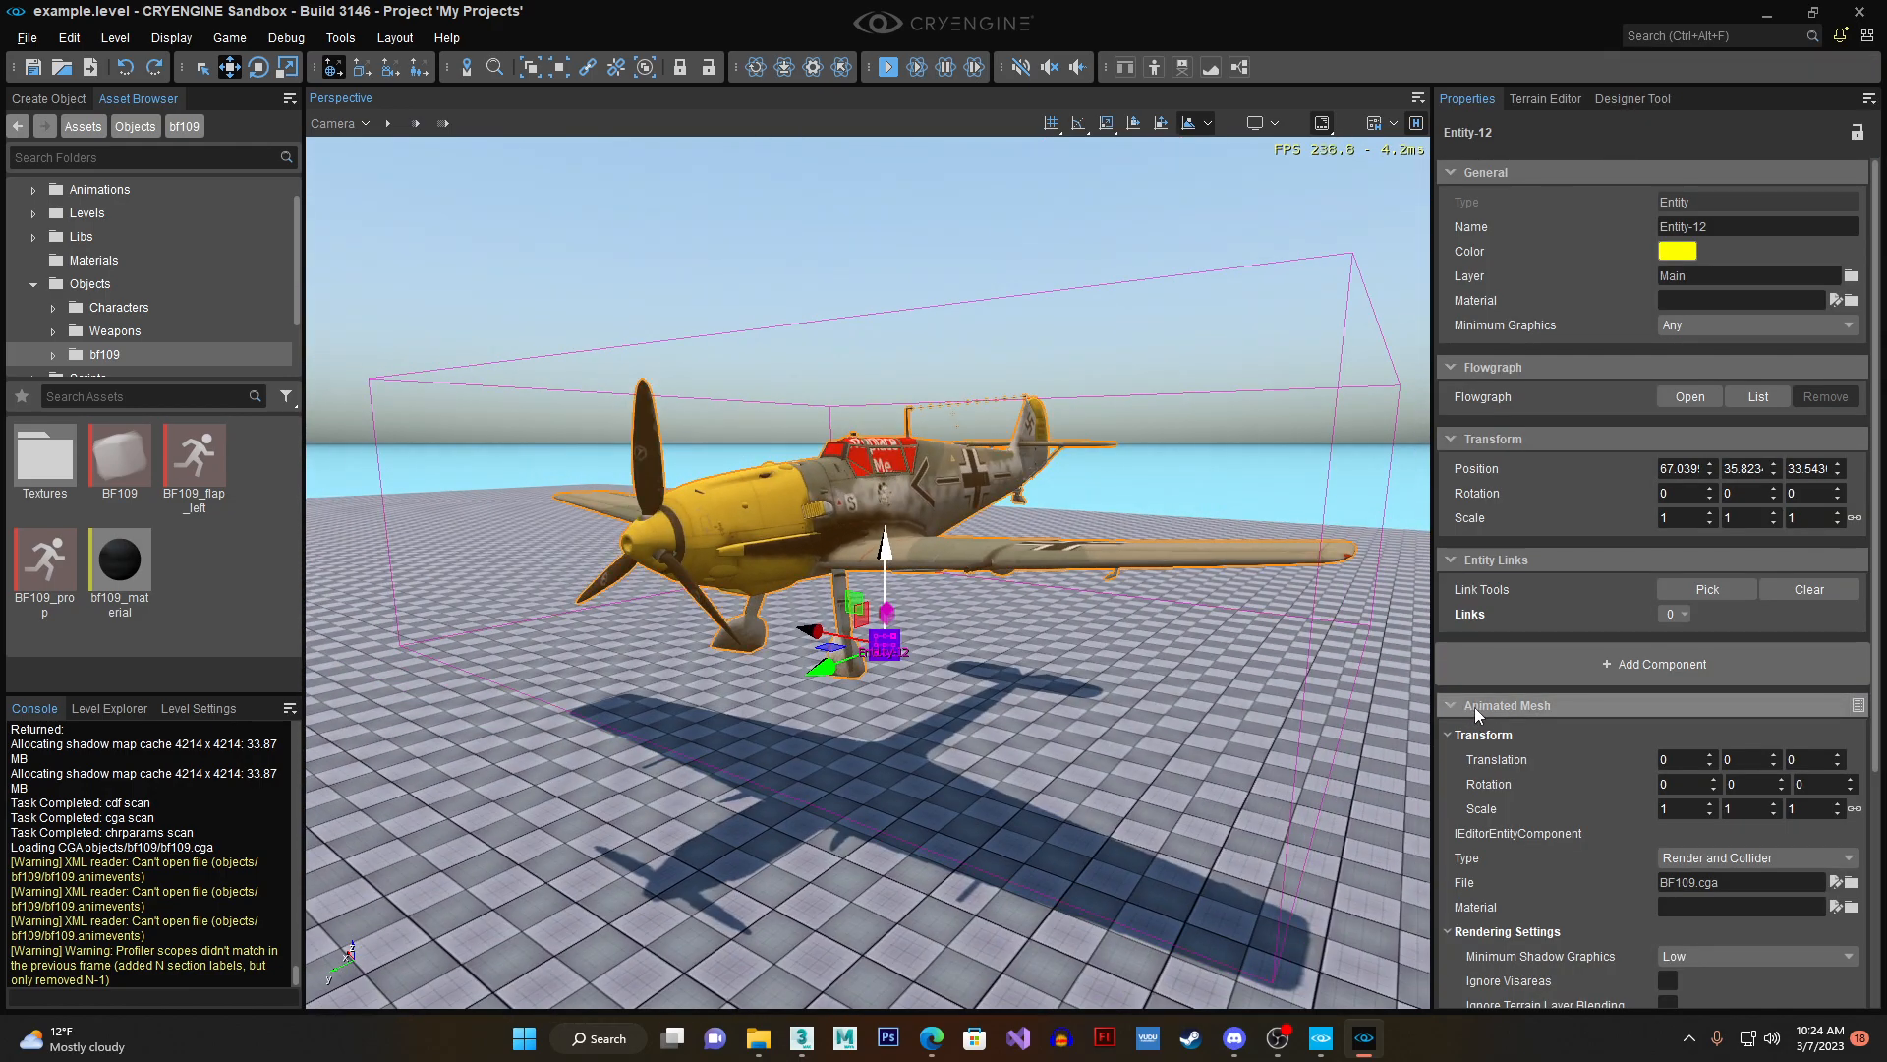
pyautogui.scroll(-3, 1489, 710)
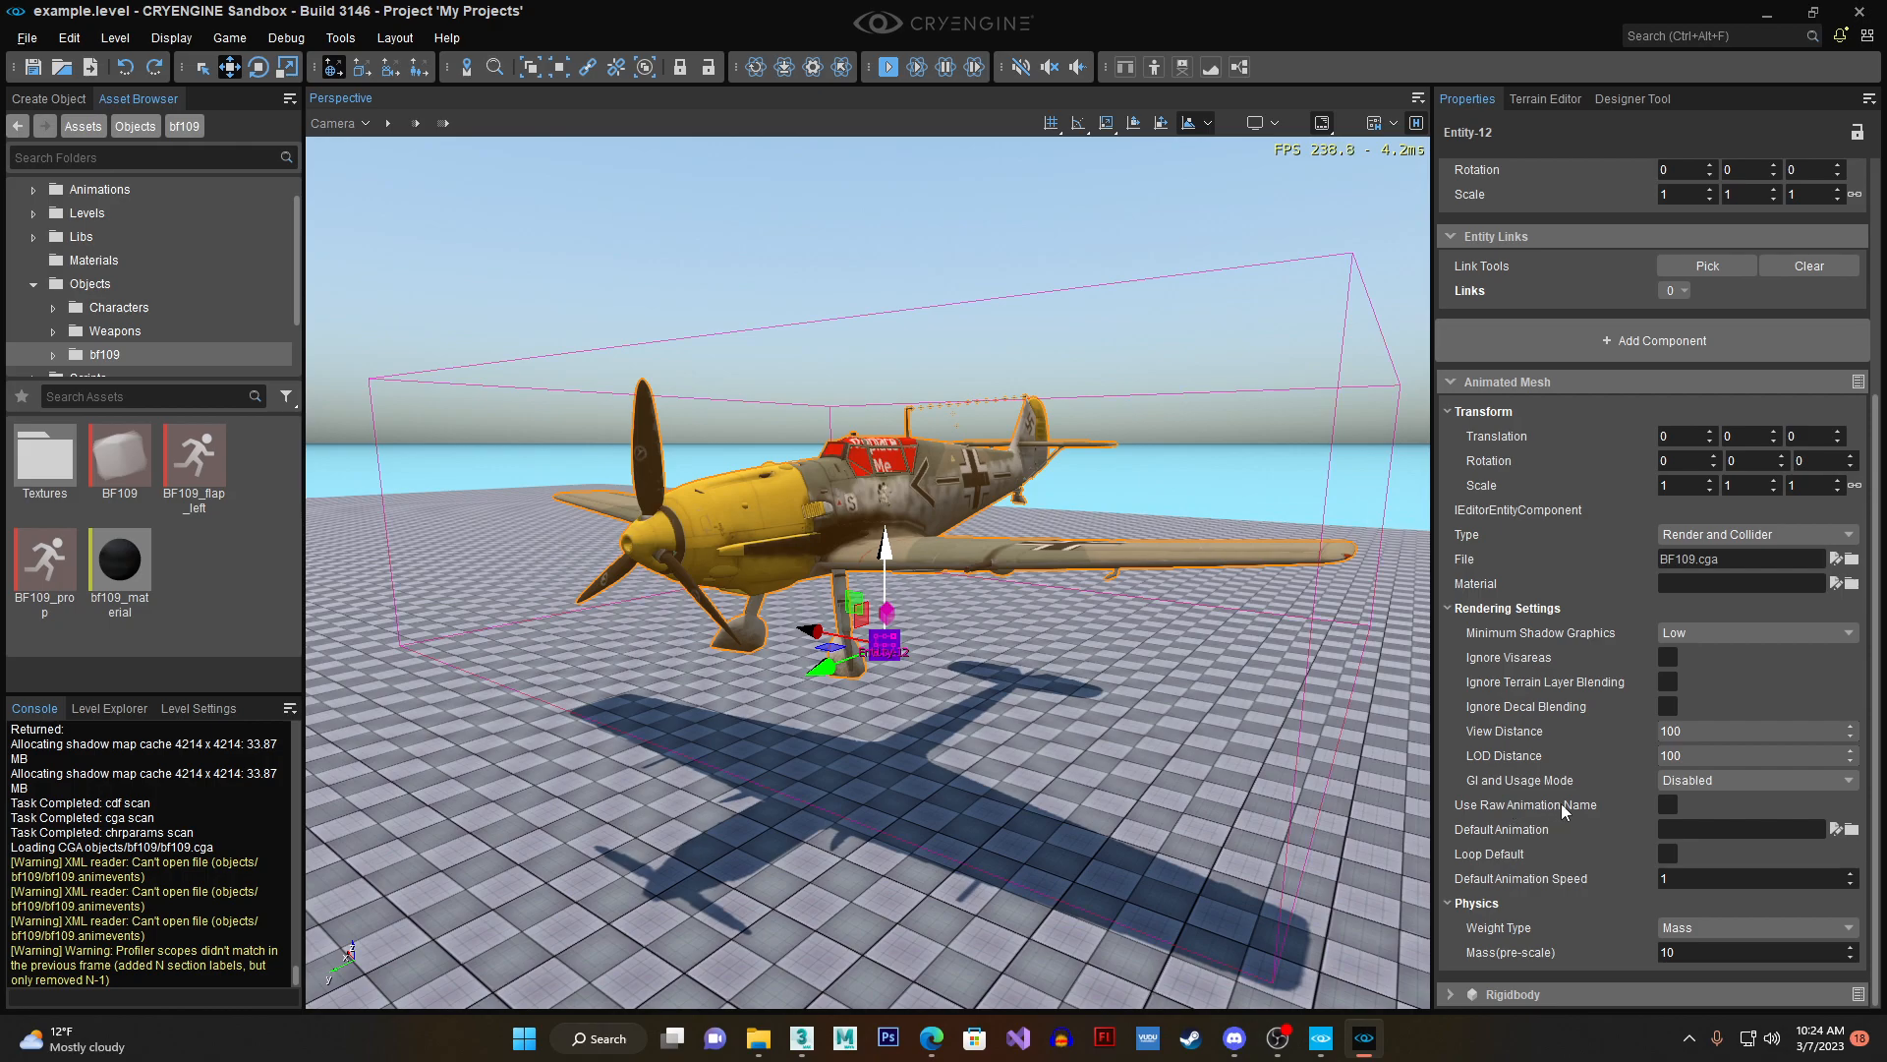
pyautogui.click(1672, 804)
pyautogui.click(1696, 832)
pyautogui.click(1673, 828)
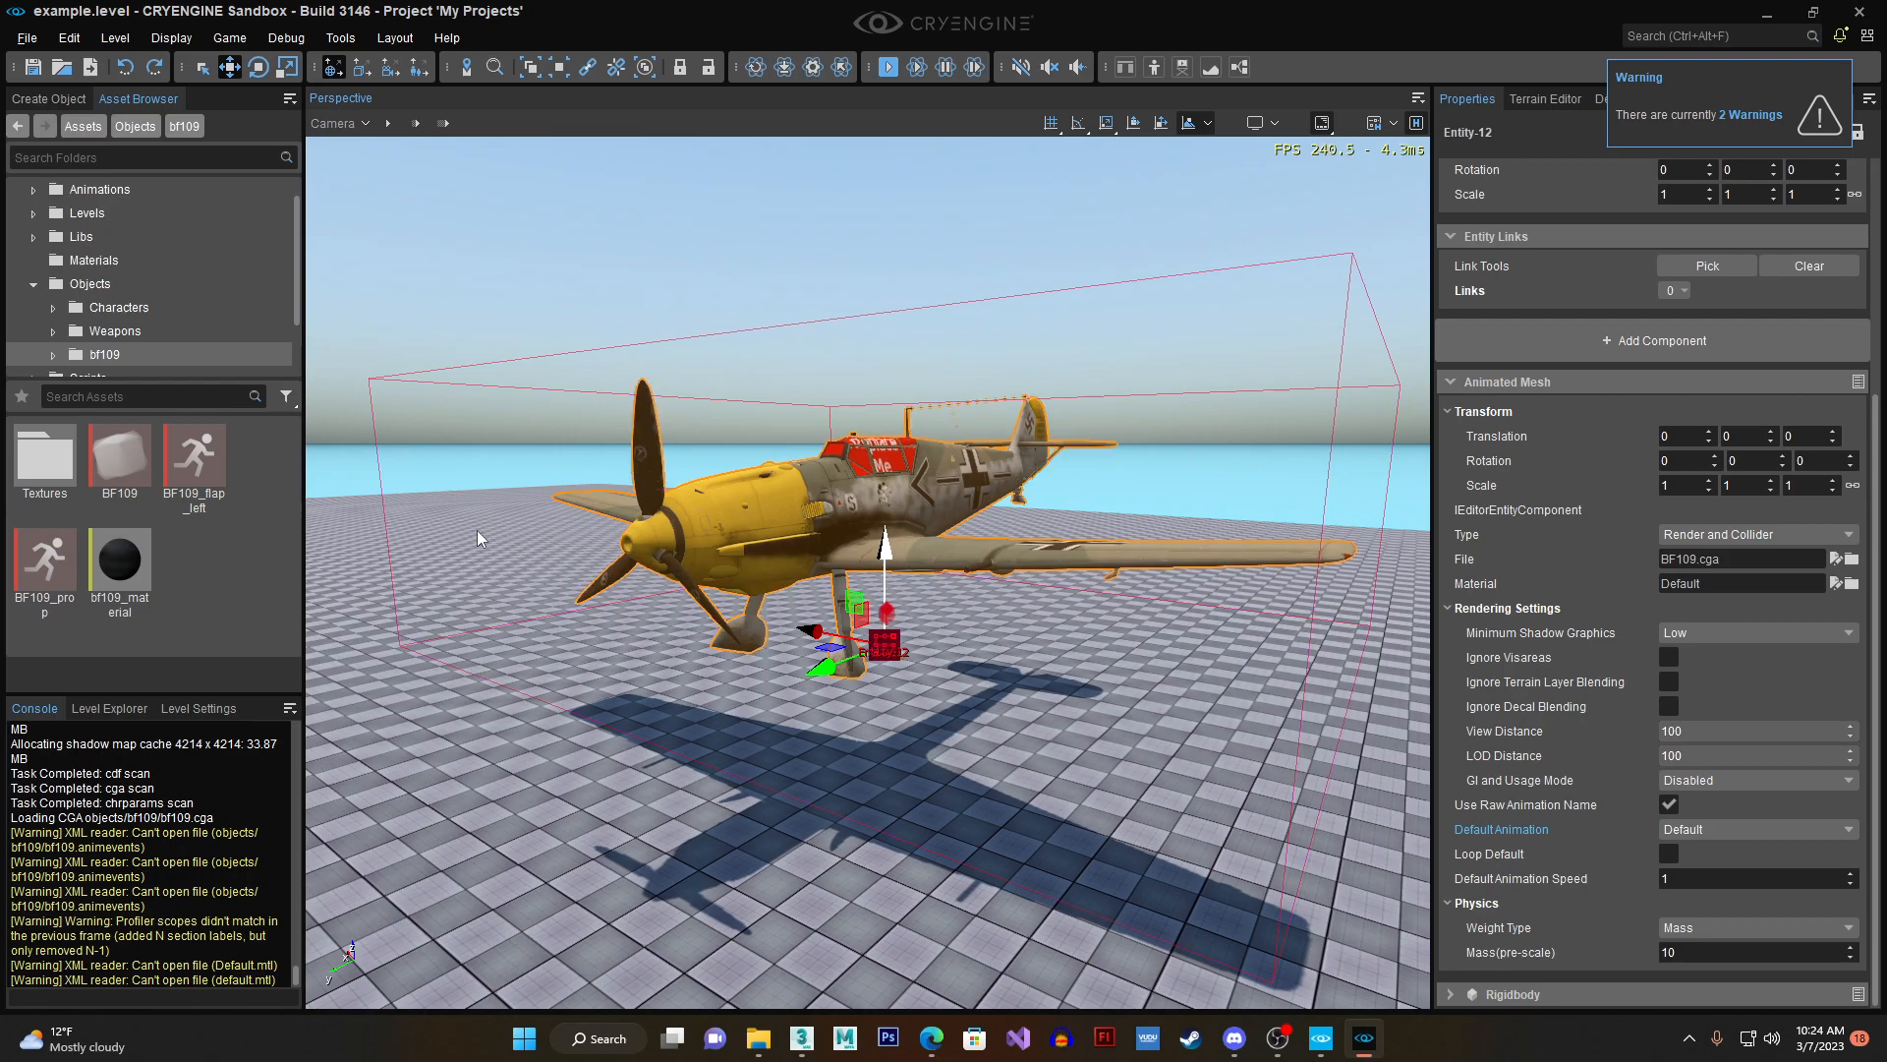
# - Save the level, restart the Sandbox editor and reopen the example level
pyautogui.click(33, 67)
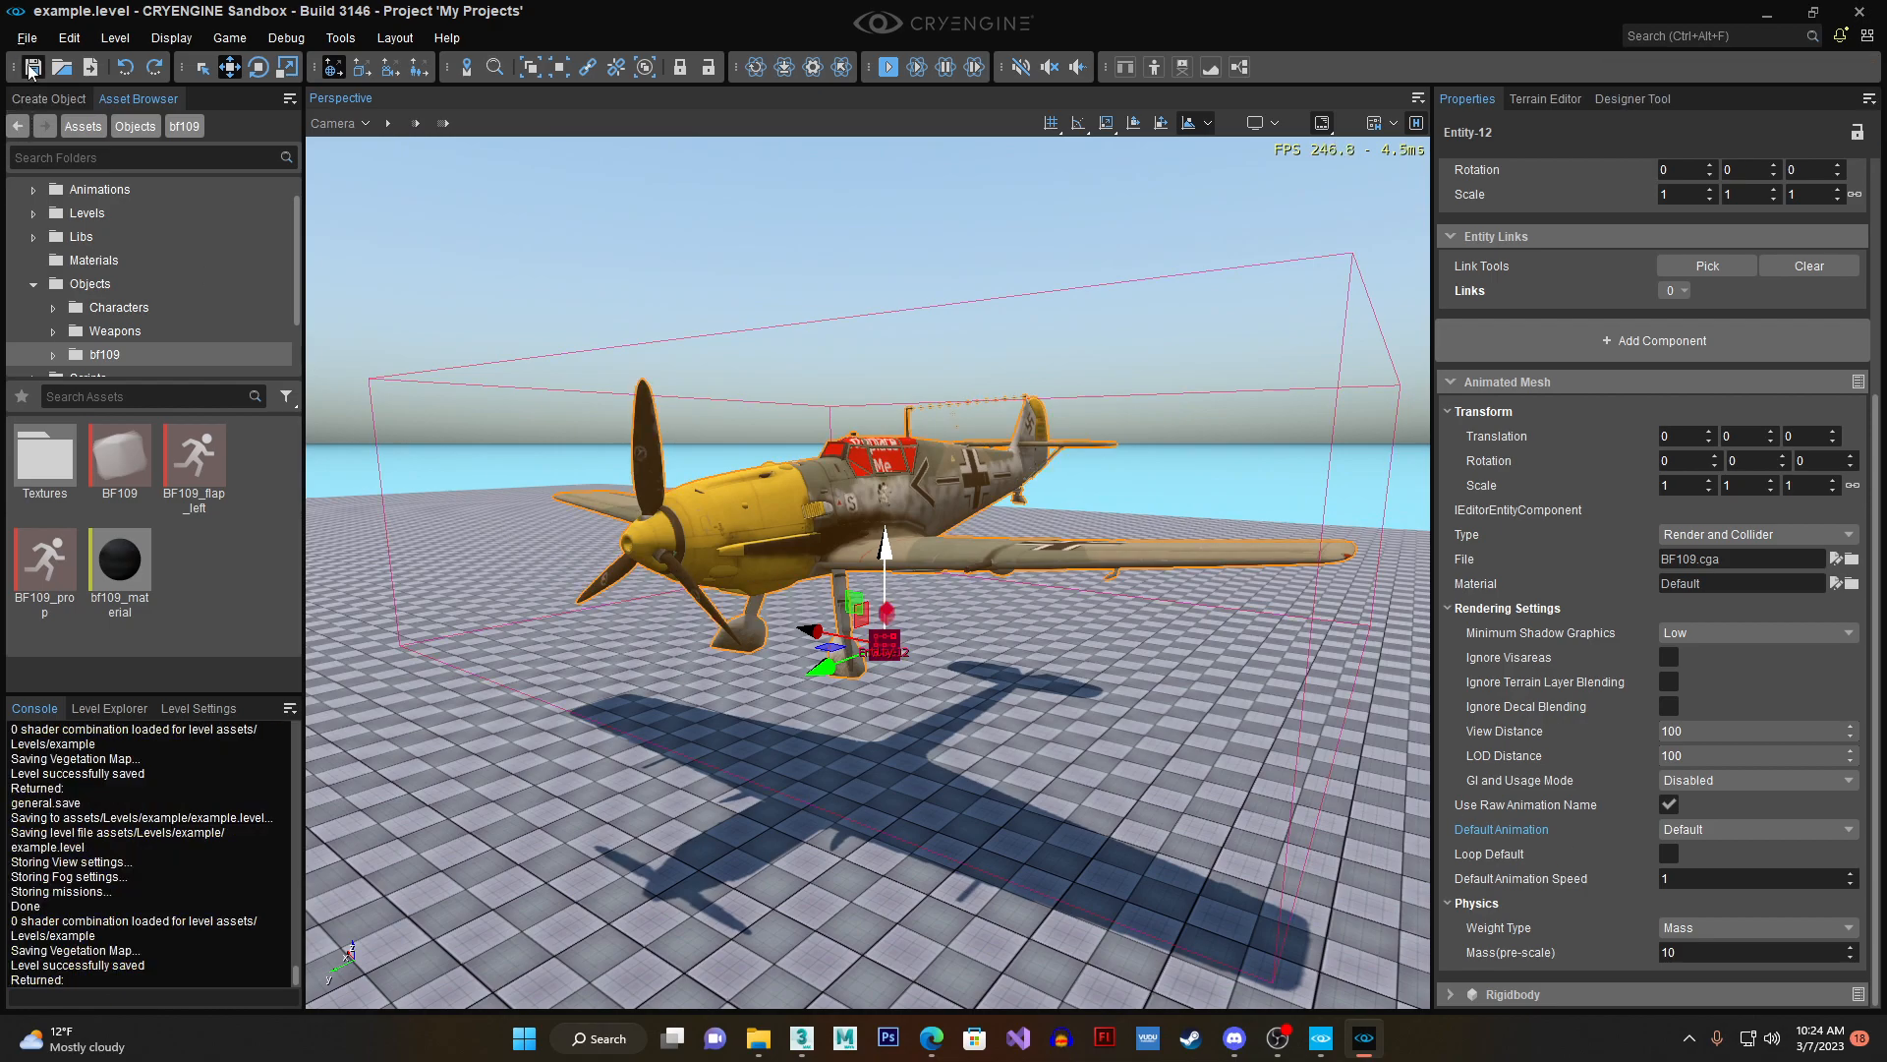
pyautogui.click(1866, 10)
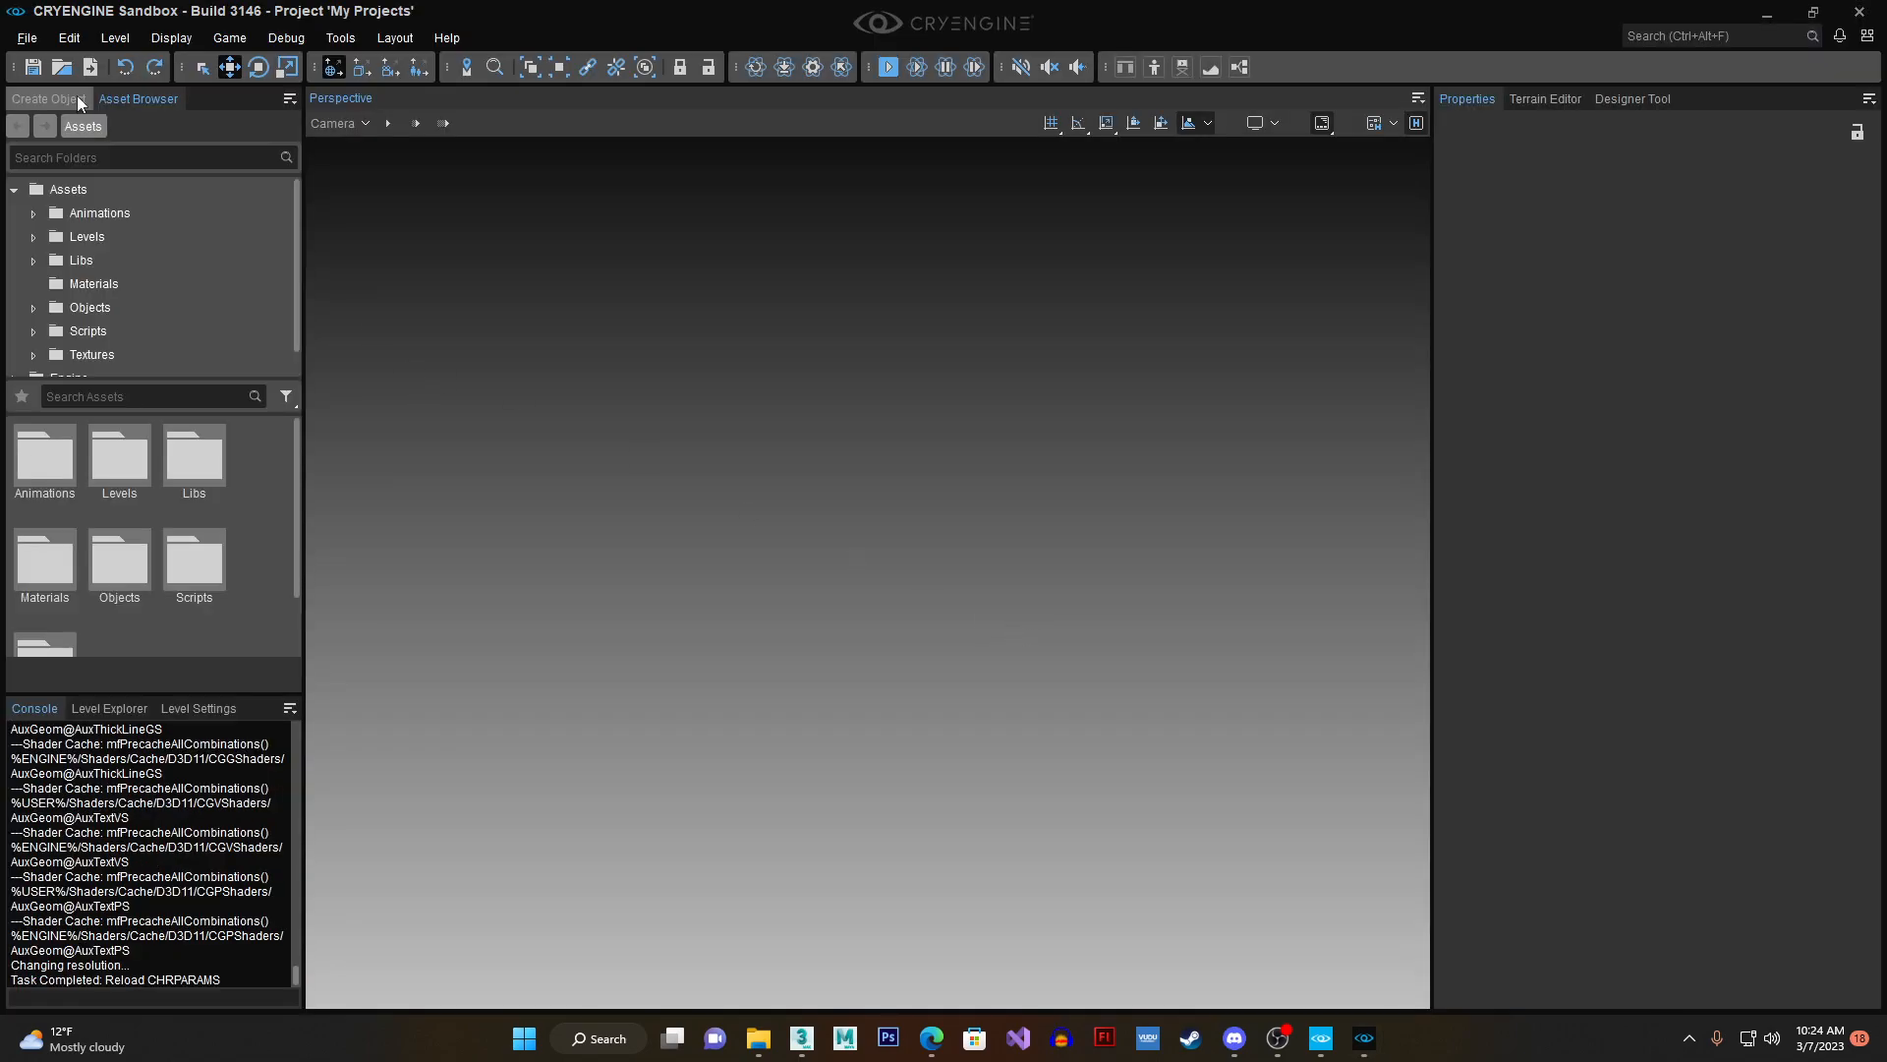
pyautogui.hotkey('ctrl', 'o')
pyautogui.doubleClick(822, 316)
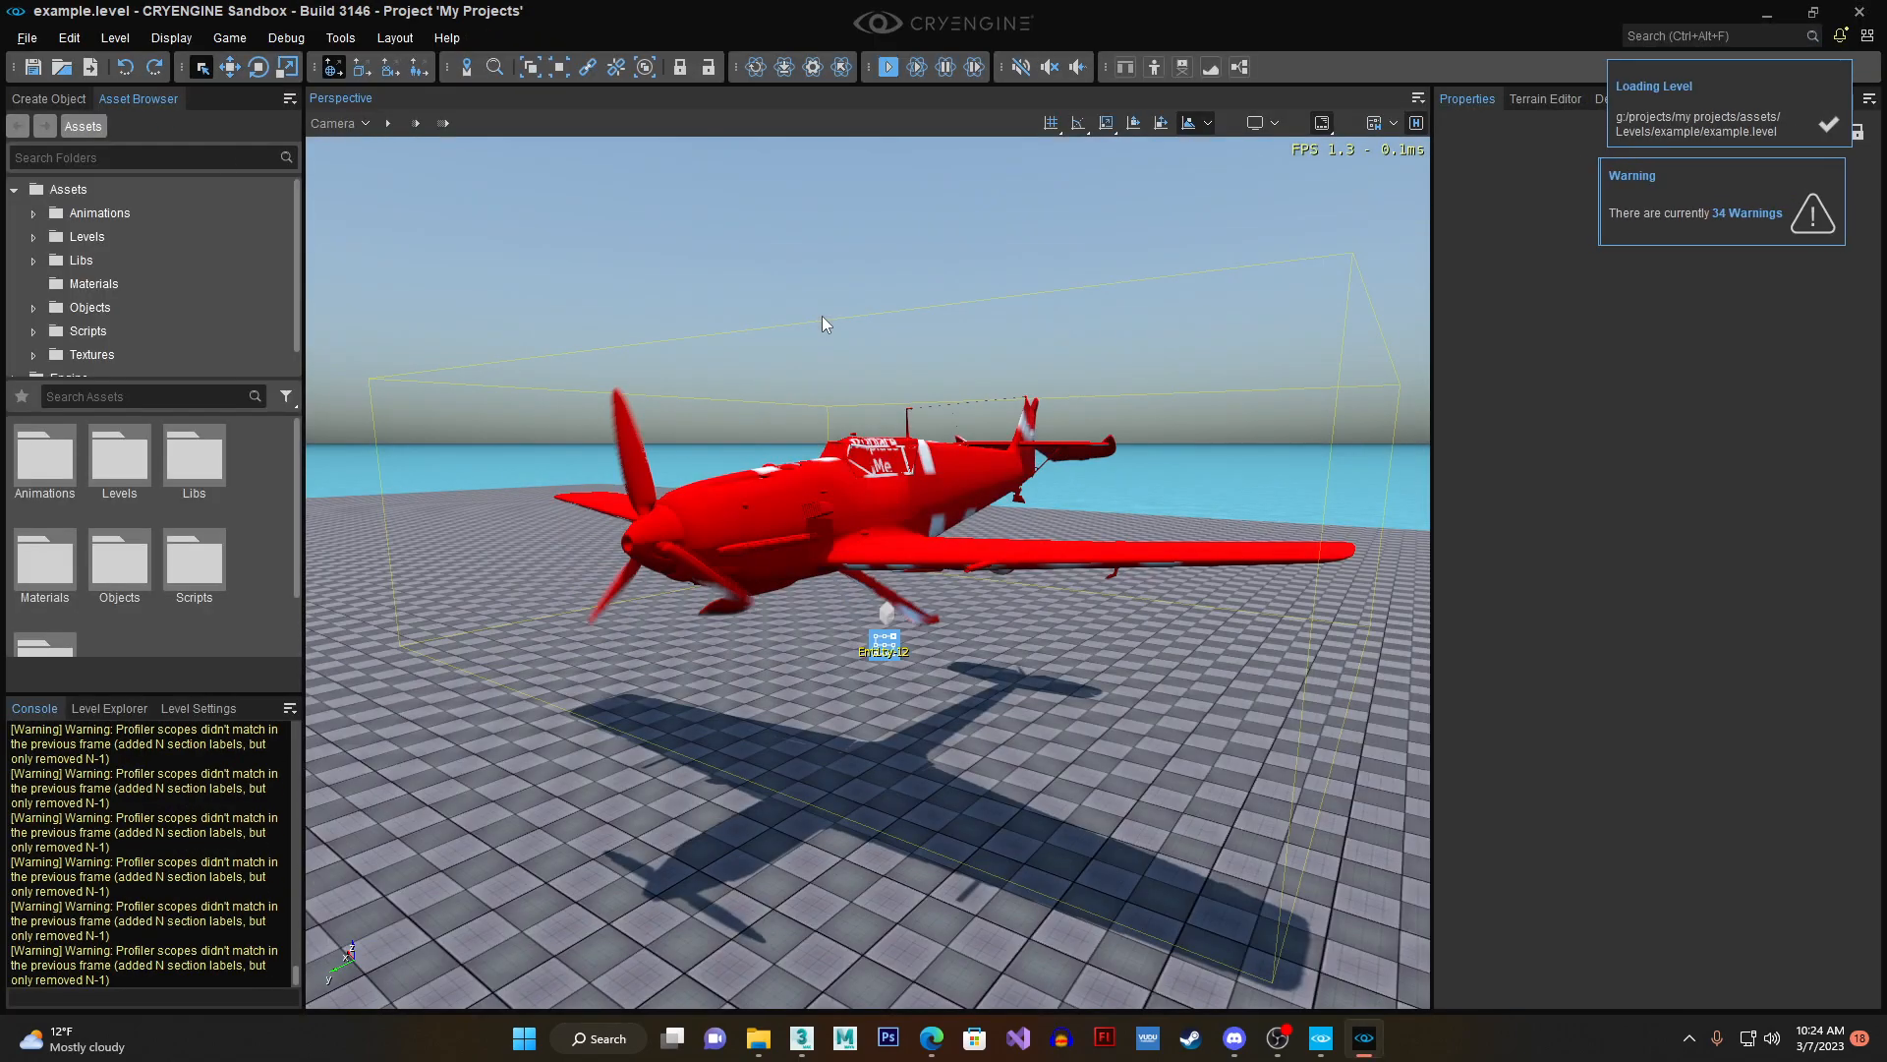
# - Select the aircraft entity and apply bf109_material from the Objects/bf109 folder to it
pyautogui.click(817, 338)
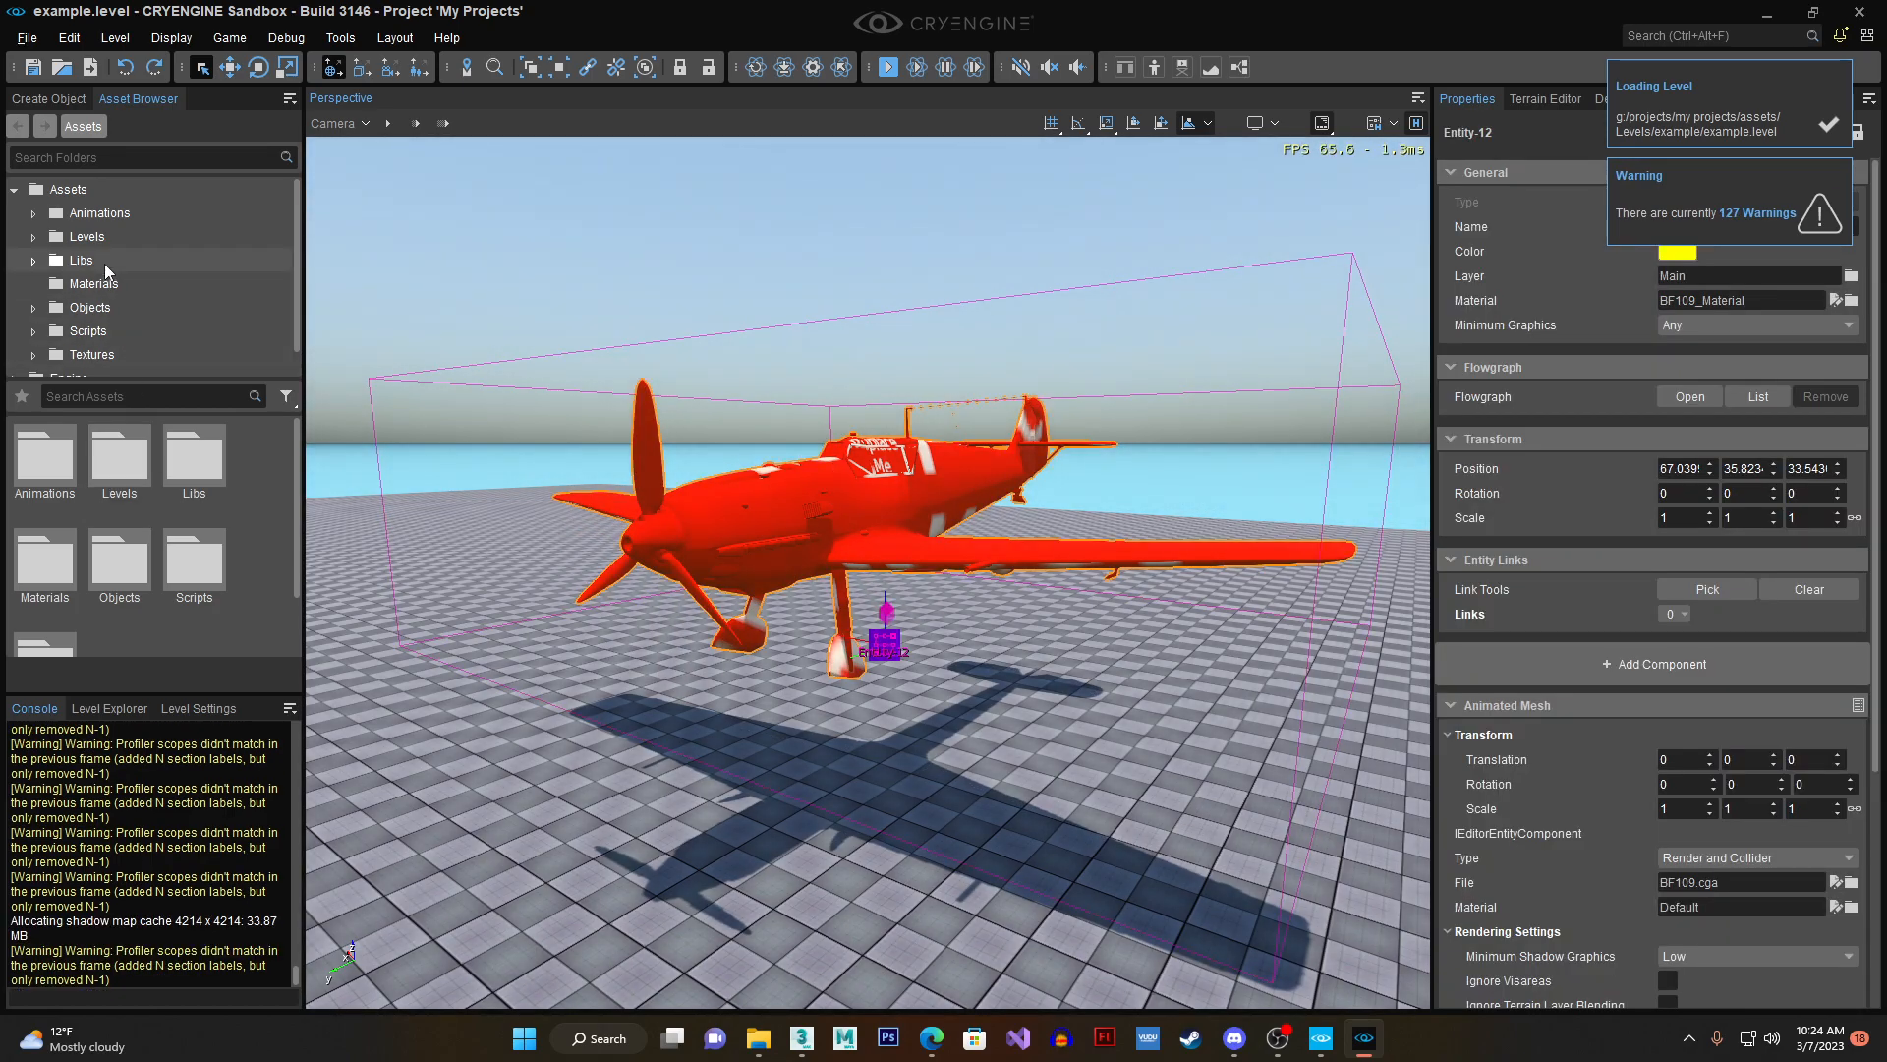
pyautogui.click(110, 307)
pyautogui.doubleClick(193, 457)
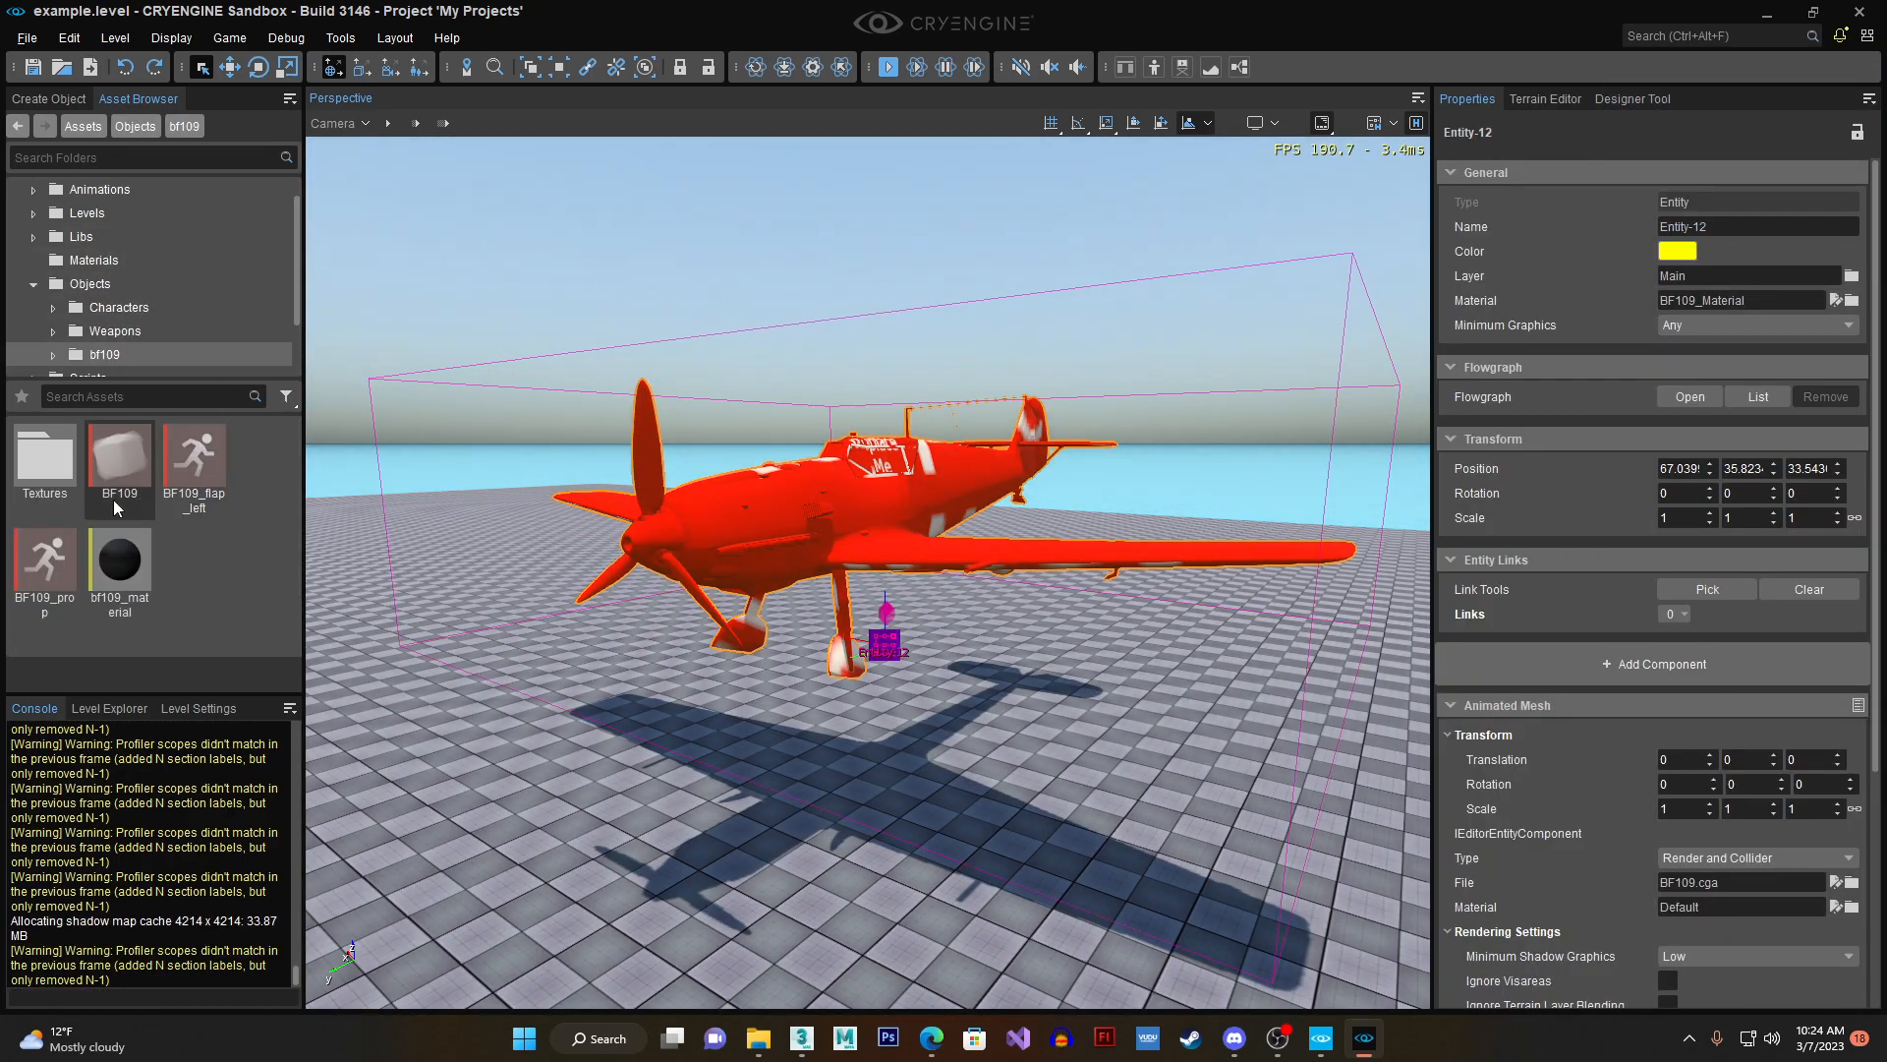
pyautogui.moveTo(120, 565); pyautogui.dragTo(803, 544)
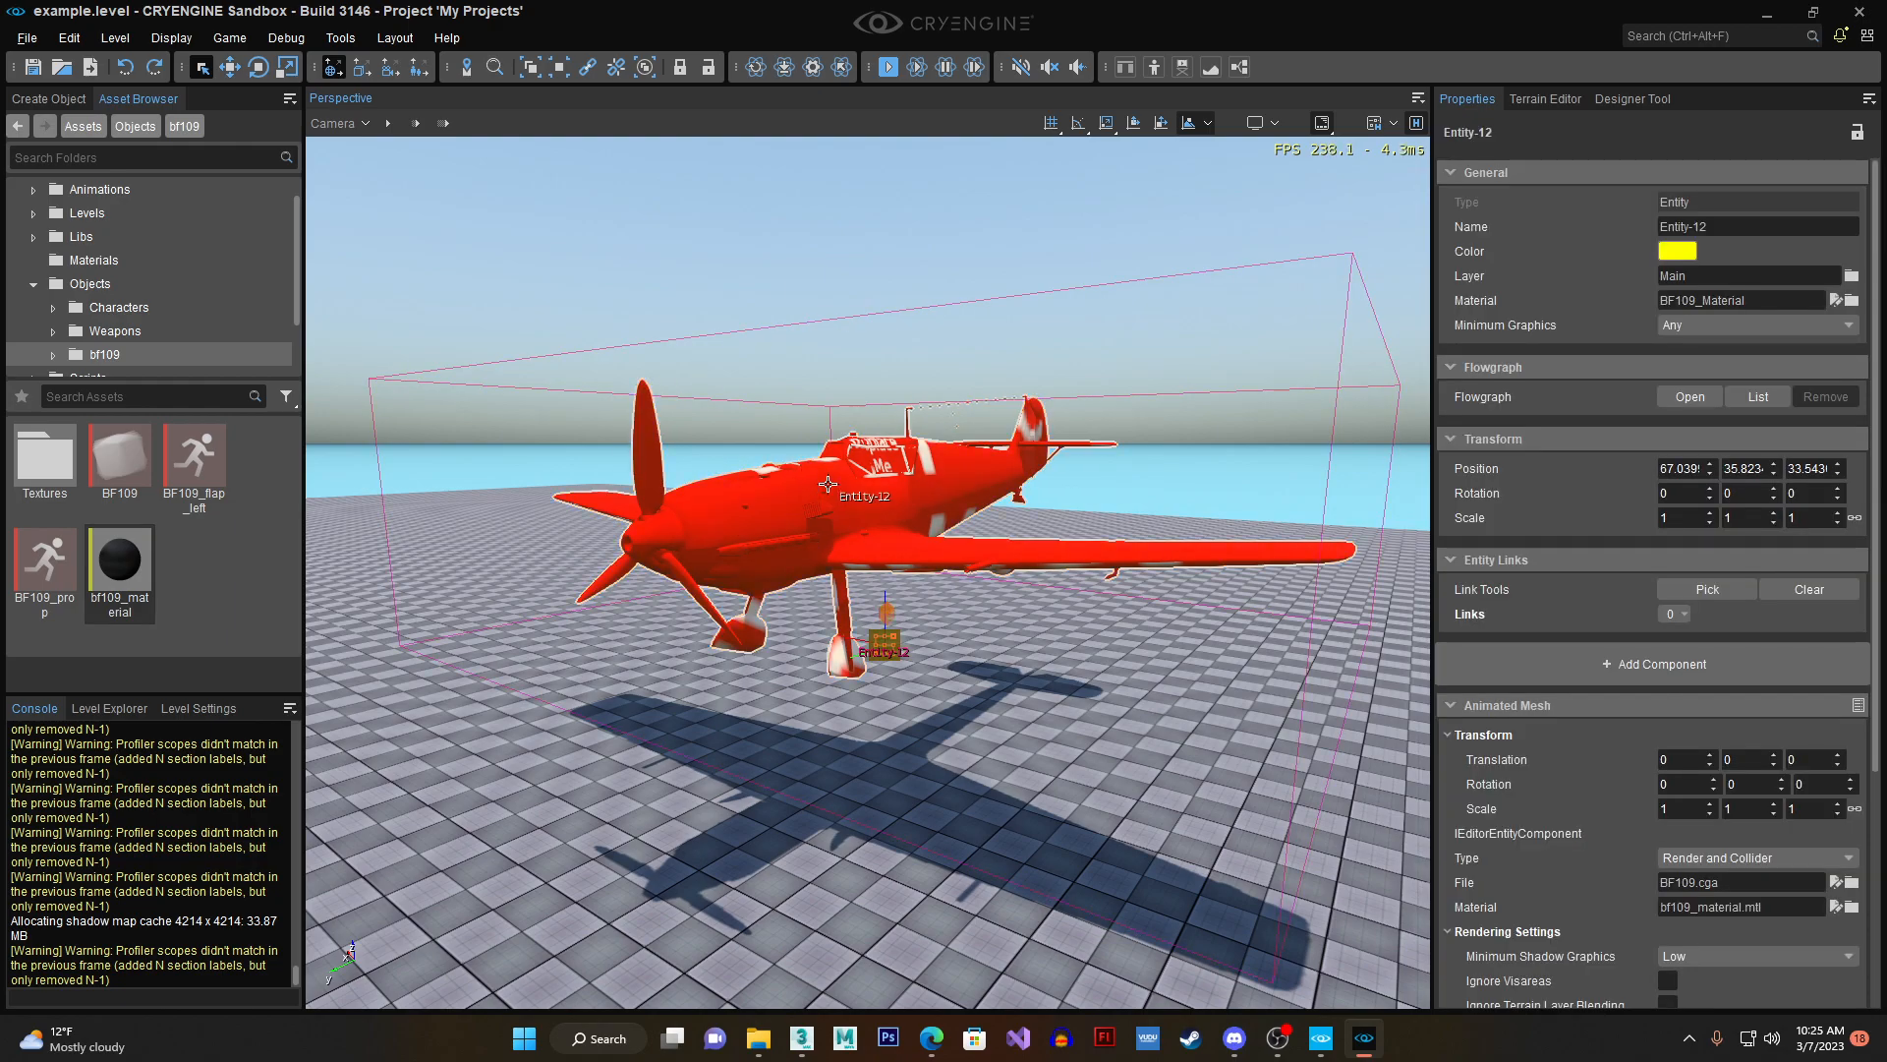
# - Set the aircraft's default animation to prop and enable Loop Default
pyautogui.press('d')
pyautogui.moveTo(951, 459); pyautogui.dragTo(922, 459, button='right')
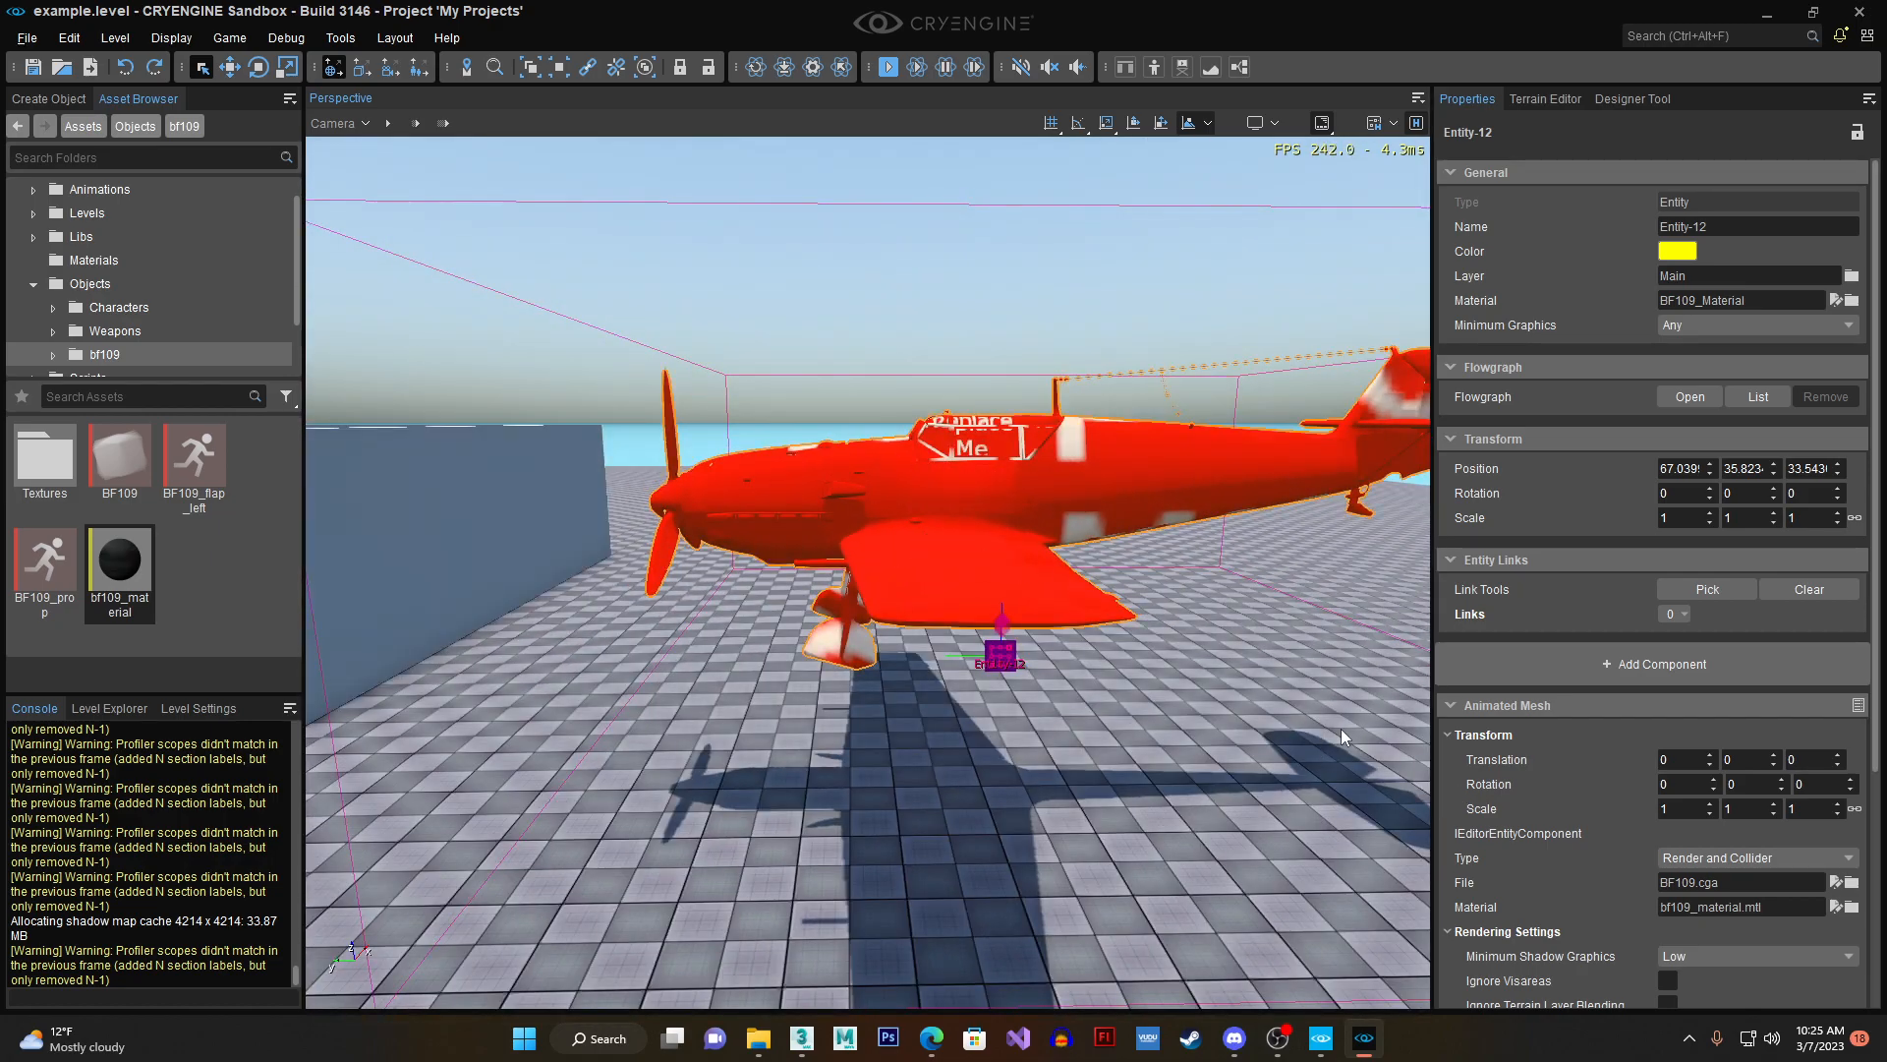
pyautogui.scroll(-5, 1494, 741)
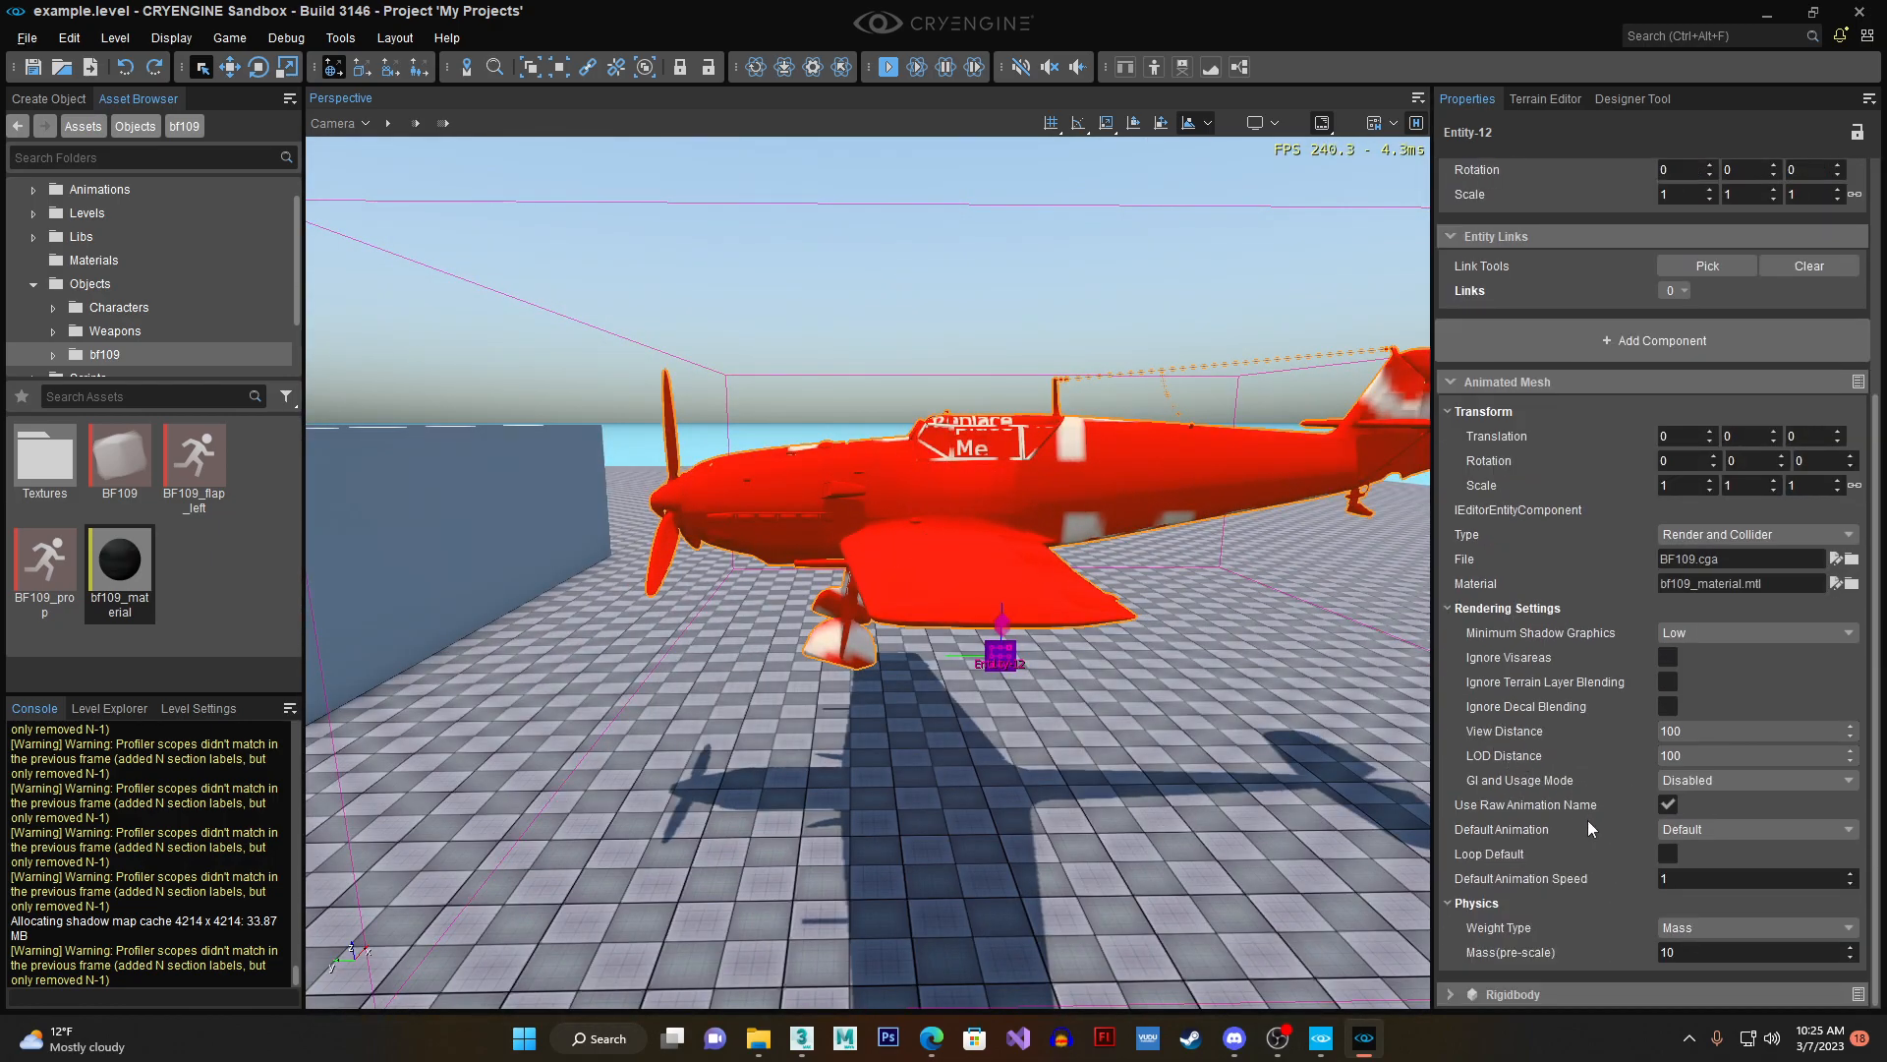
pyautogui.click(1682, 829)
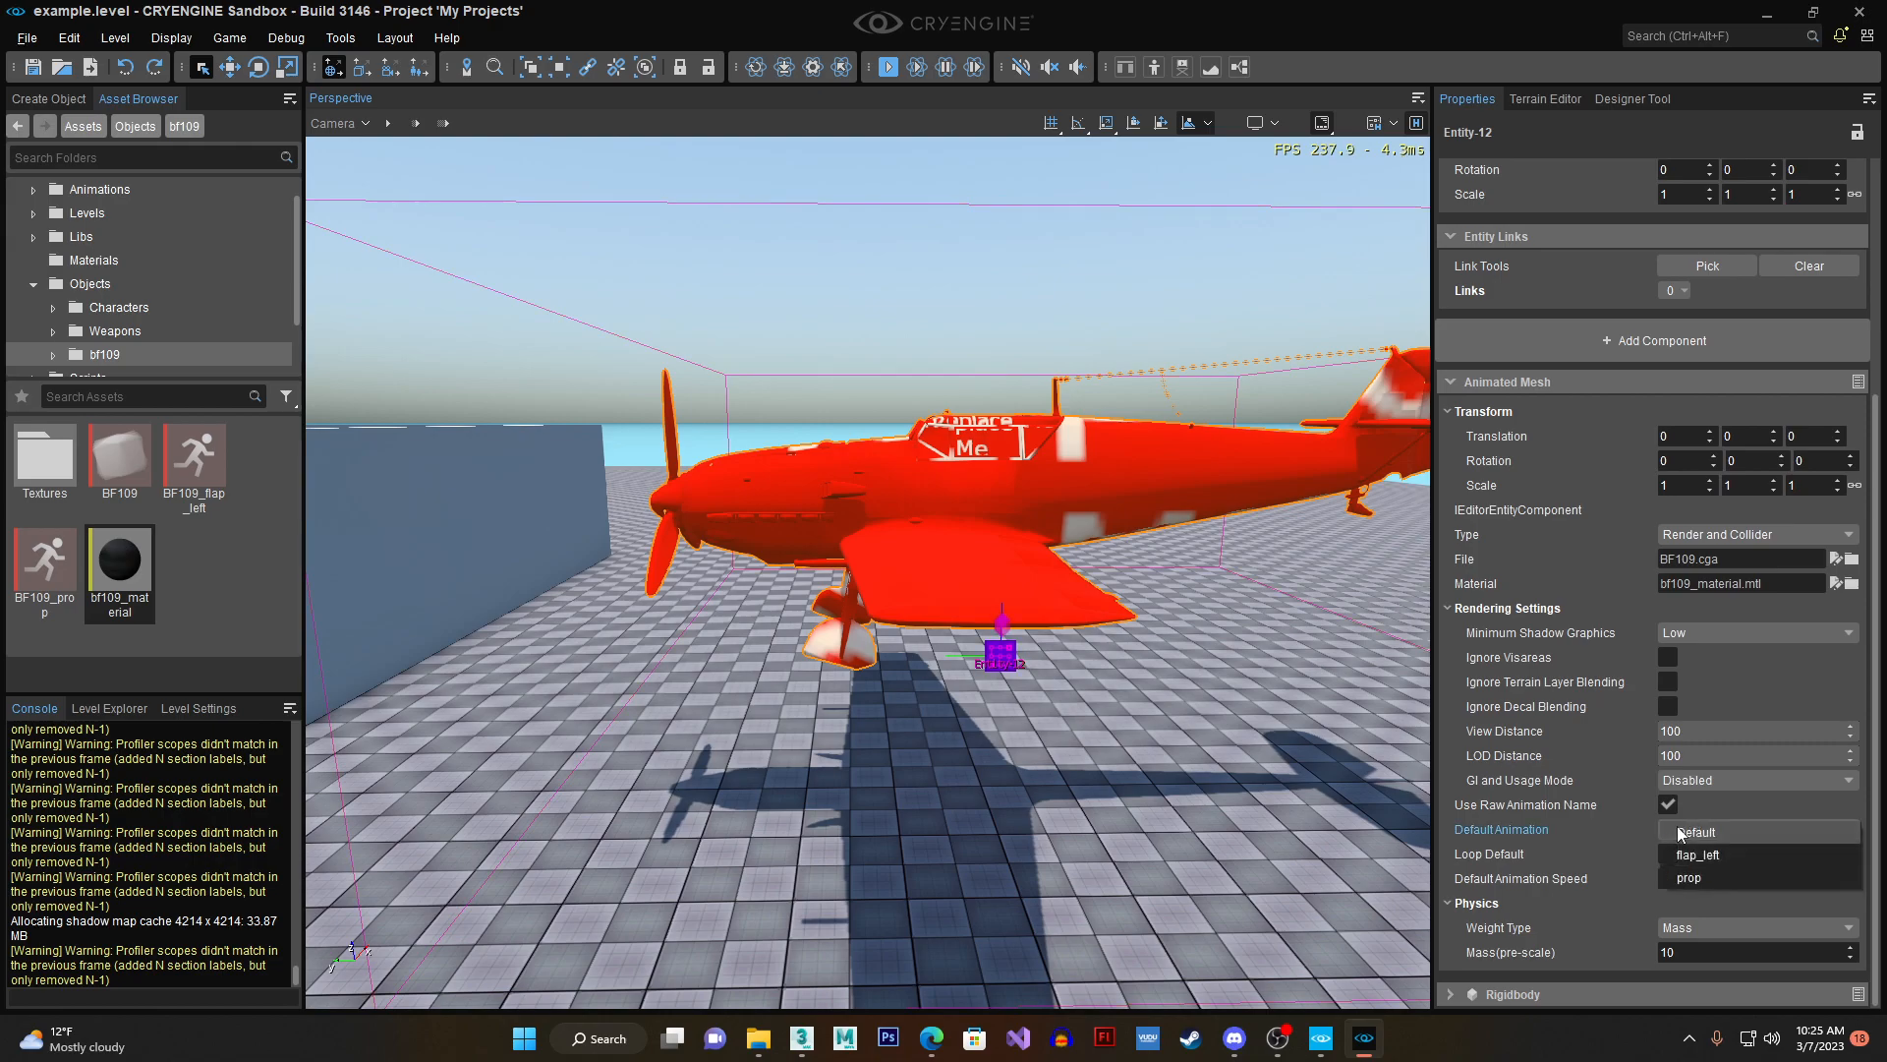
pyautogui.click(1707, 869)
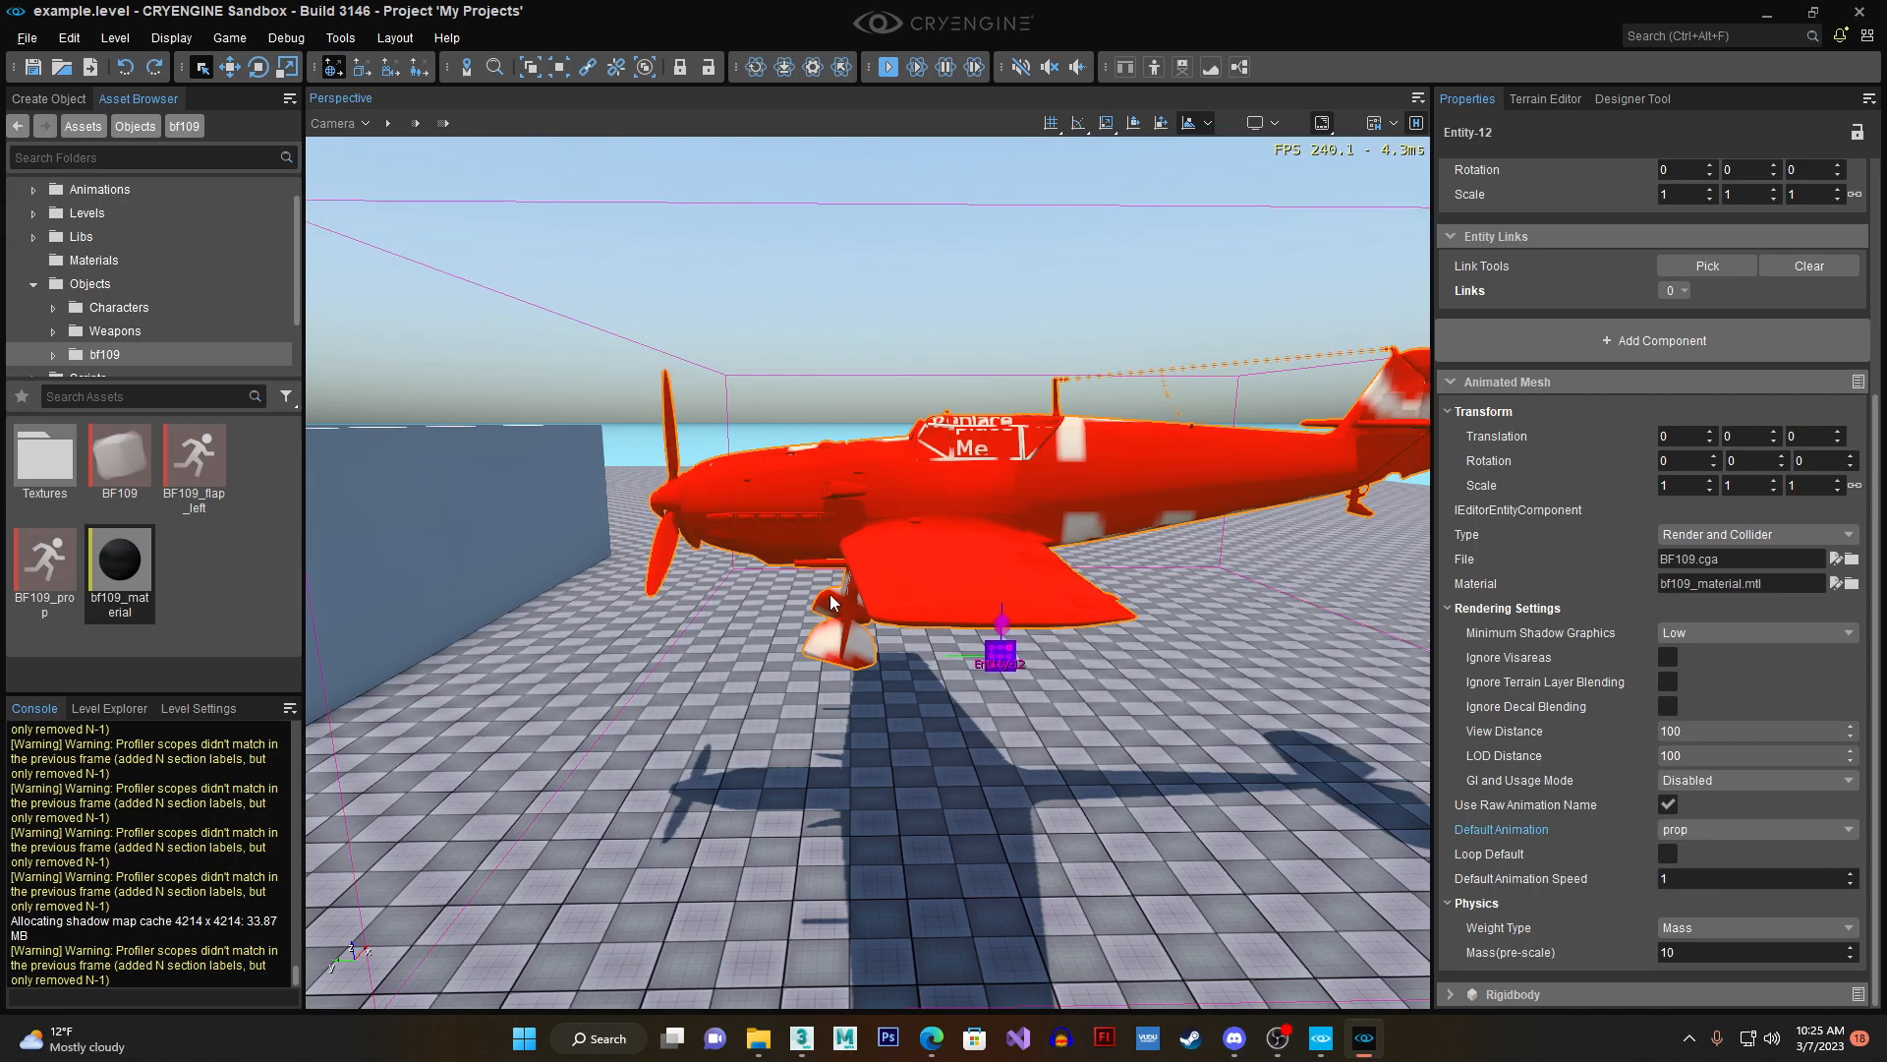
pyautogui.click(1668, 854)
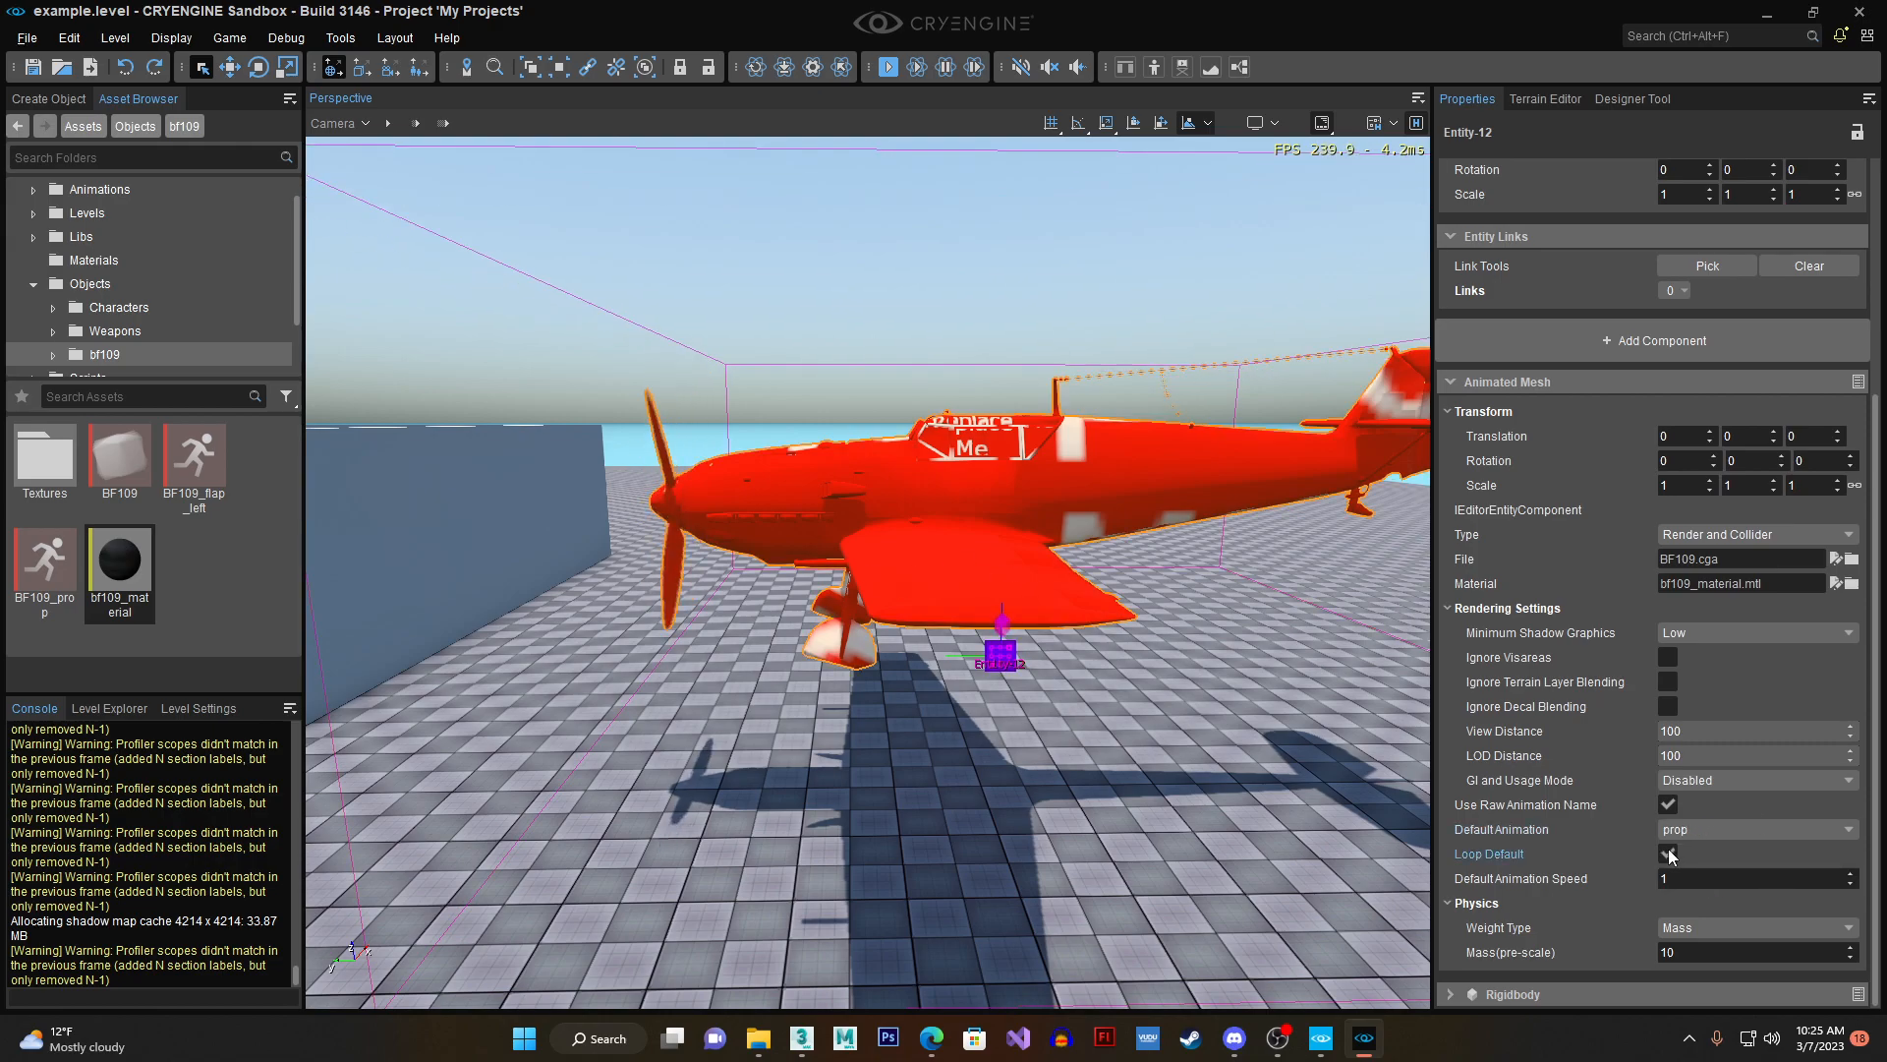
# - Raise the default animation speed to 3 and inspect the spinning propeller up close
pyautogui.click(1850, 875)
pyautogui.click(1851, 877)
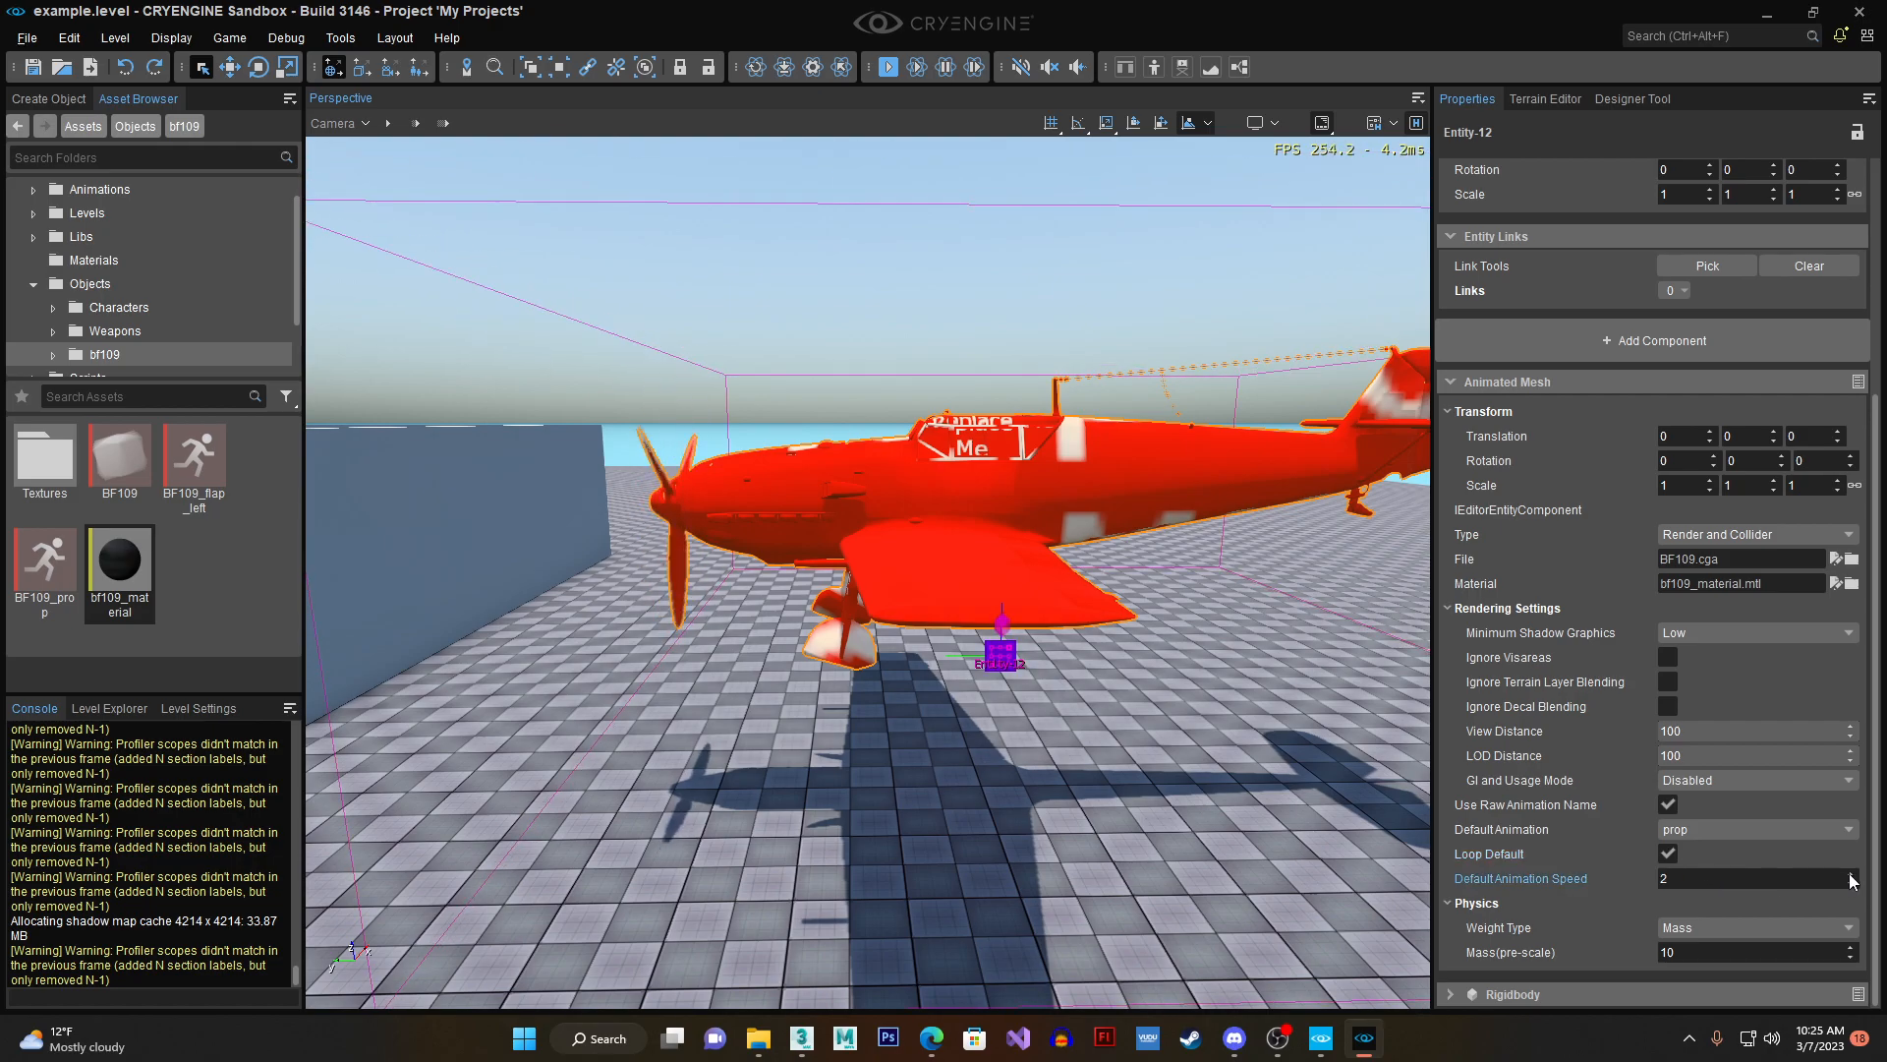
pyautogui.click(1851, 877)
pyautogui.moveTo(1111, 649); pyautogui.dragTo(815, 584, button='right')
pyautogui.press('w')
pyautogui.moveTo(983, 723)
pyautogui.mouseDown(button='right')
pyautogui.moveTo(959, 733)
pyautogui.moveTo(973, 739)
pyautogui.mouseUp(button='right')
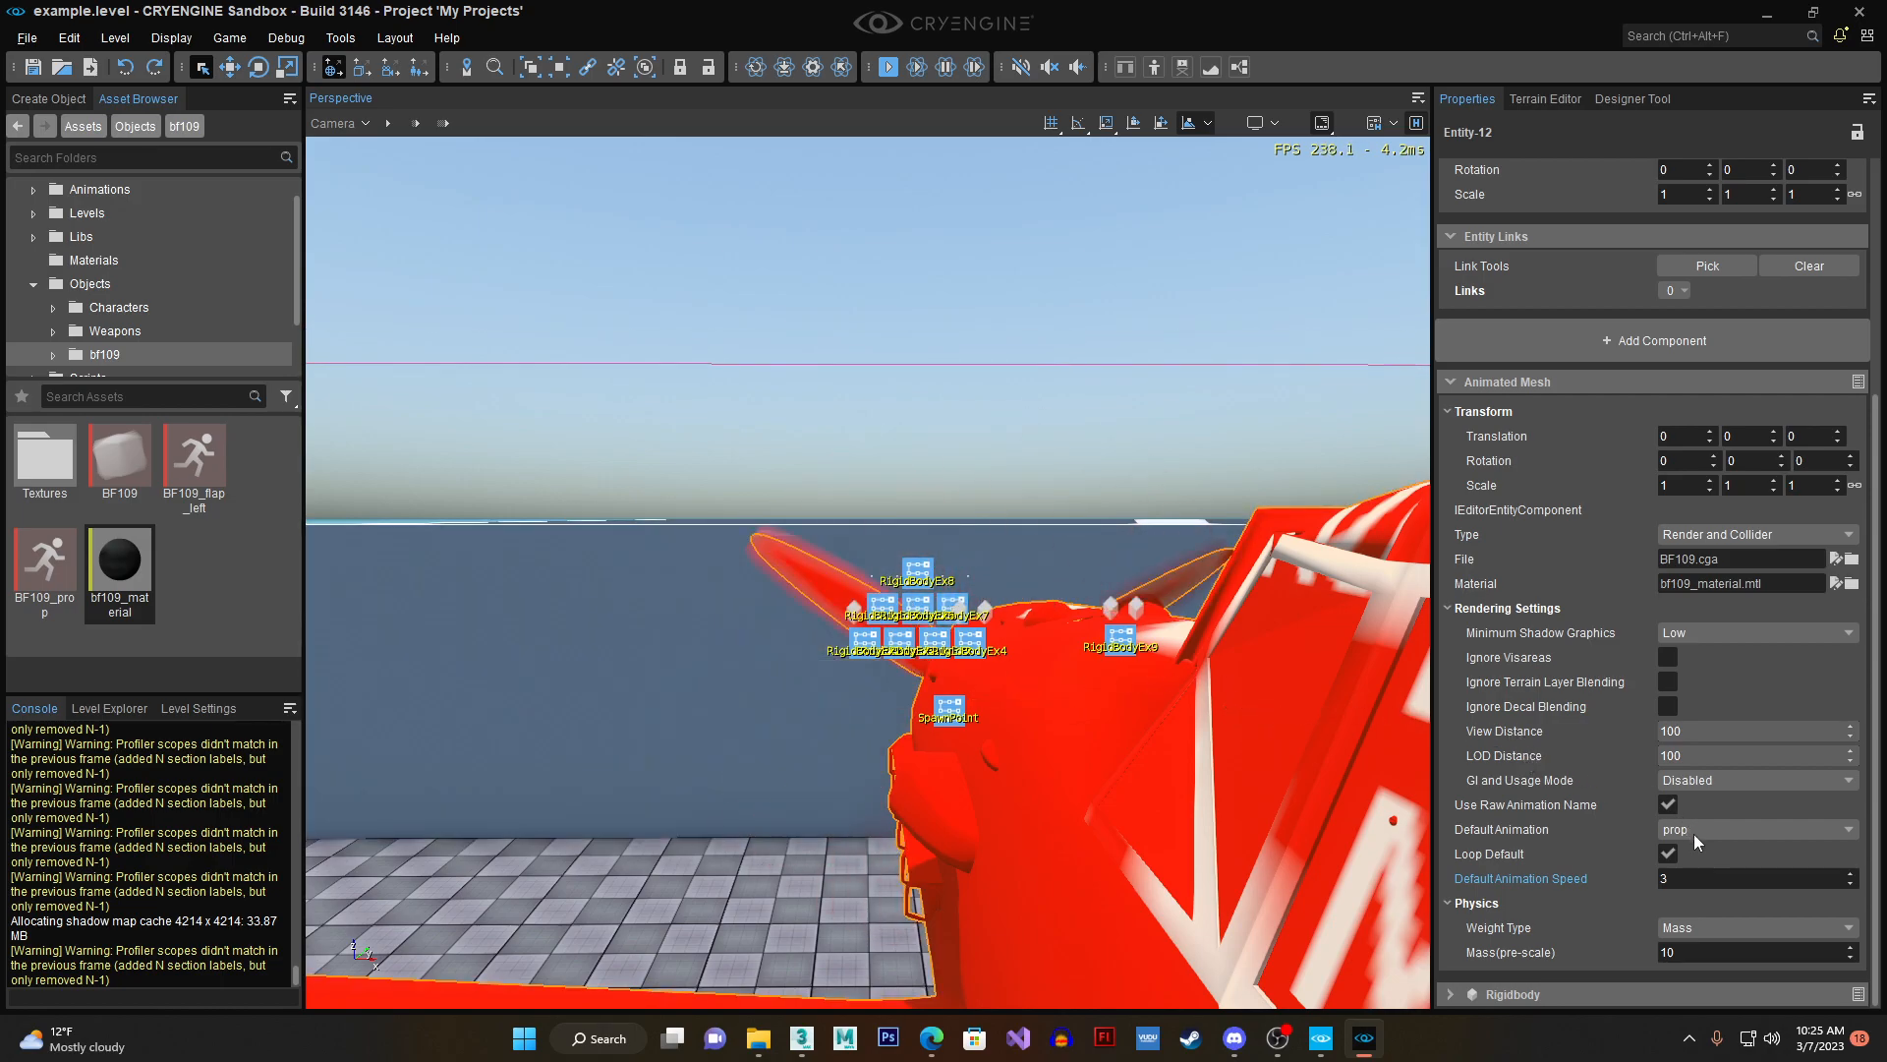
# - Try default animation speeds of 0.56097 and 3.4878, set the speed to 1 and look over the whole aircraft
pyautogui.moveTo(1755, 877); pyautogui.dragTo(1671, 876)
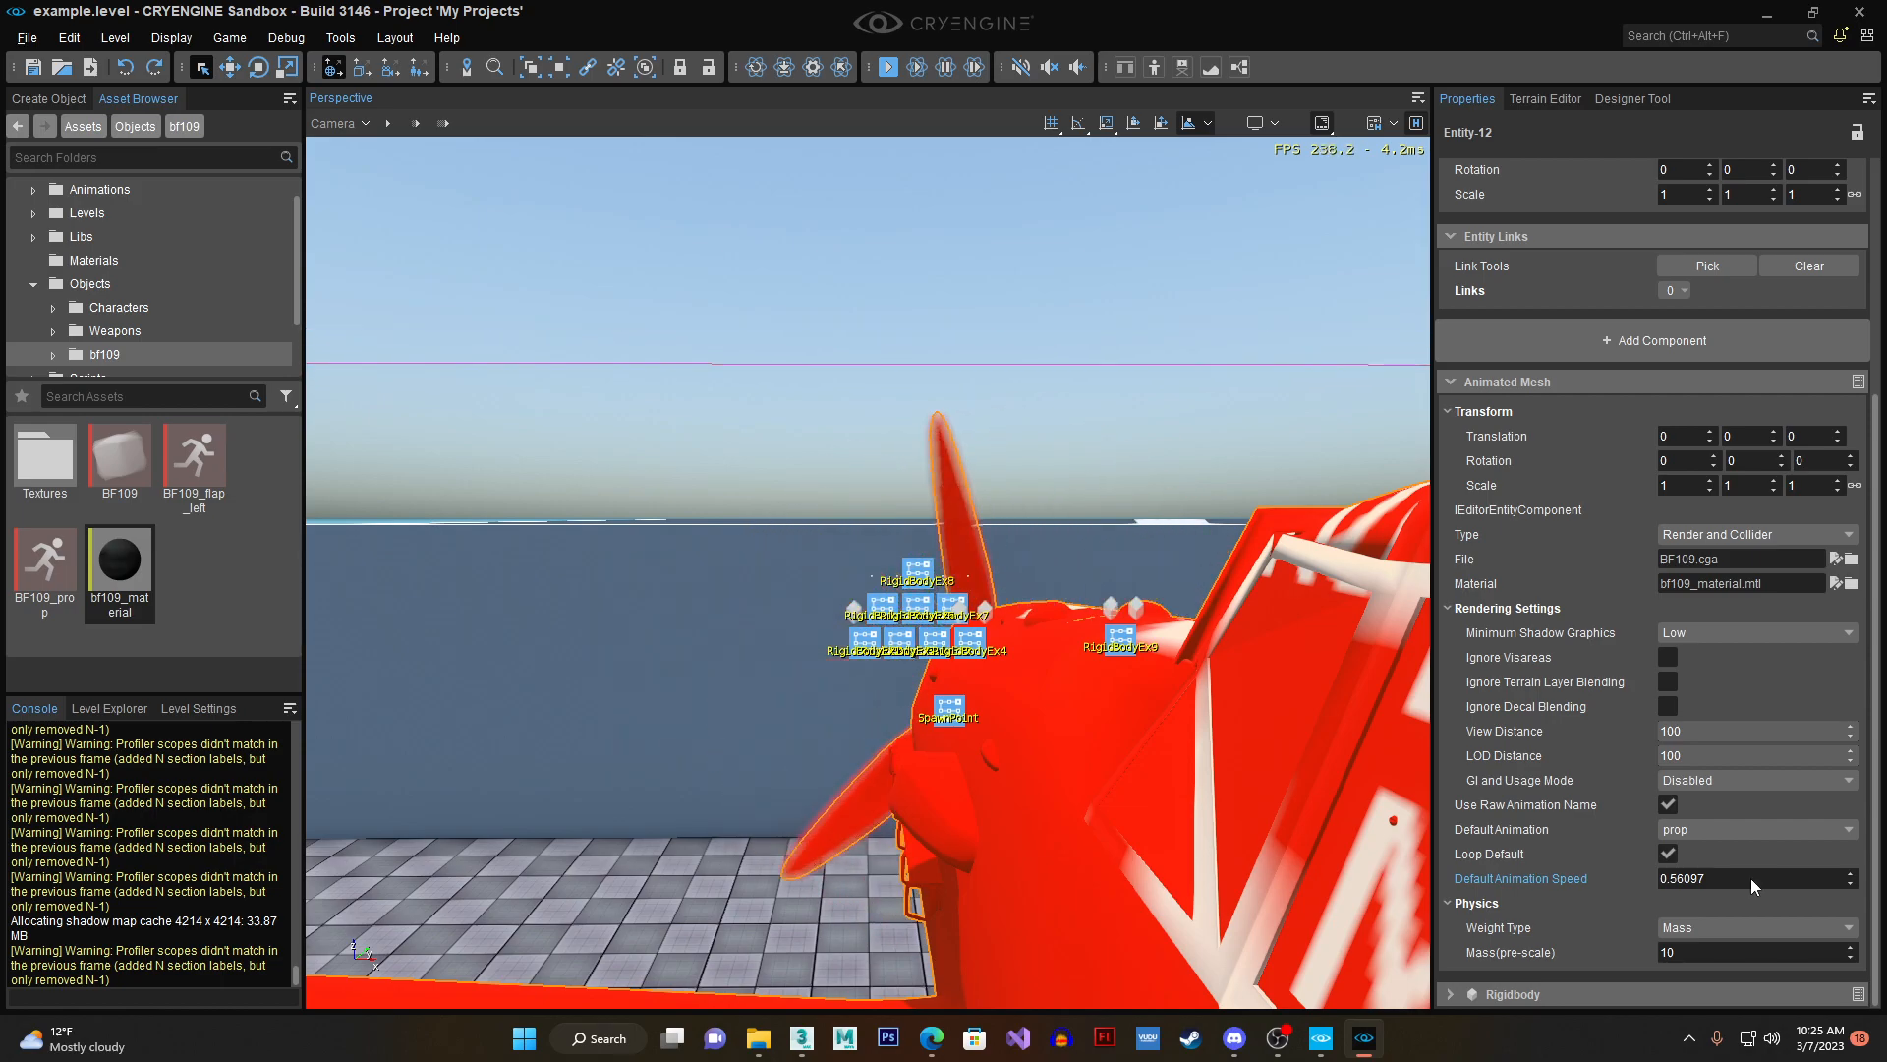
pyautogui.moveTo(1750, 877); pyautogui.dragTo(1809, 876)
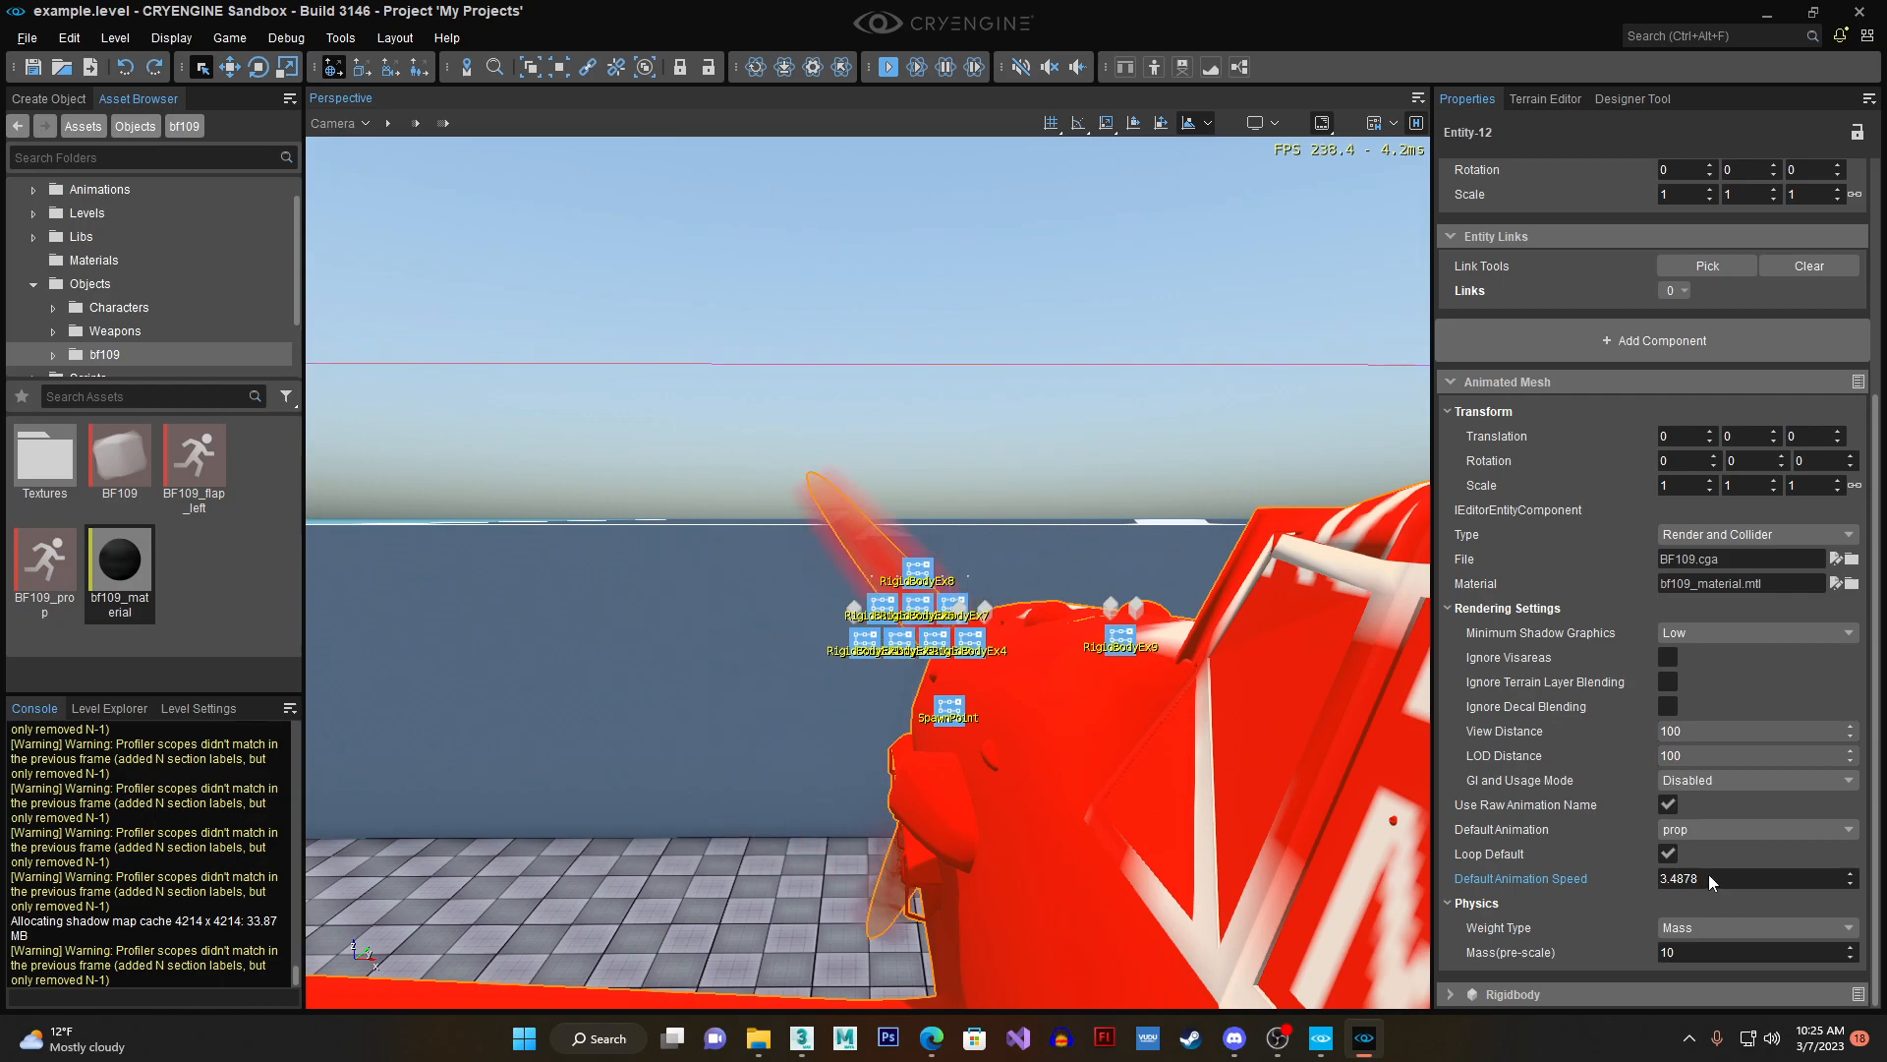
pyautogui.click(1708, 875)
pyautogui.write('1')
pyautogui.press('Return')
pyautogui.press('a')
pyautogui.moveTo(983, 682); pyautogui.dragTo(983, 682, button='right')
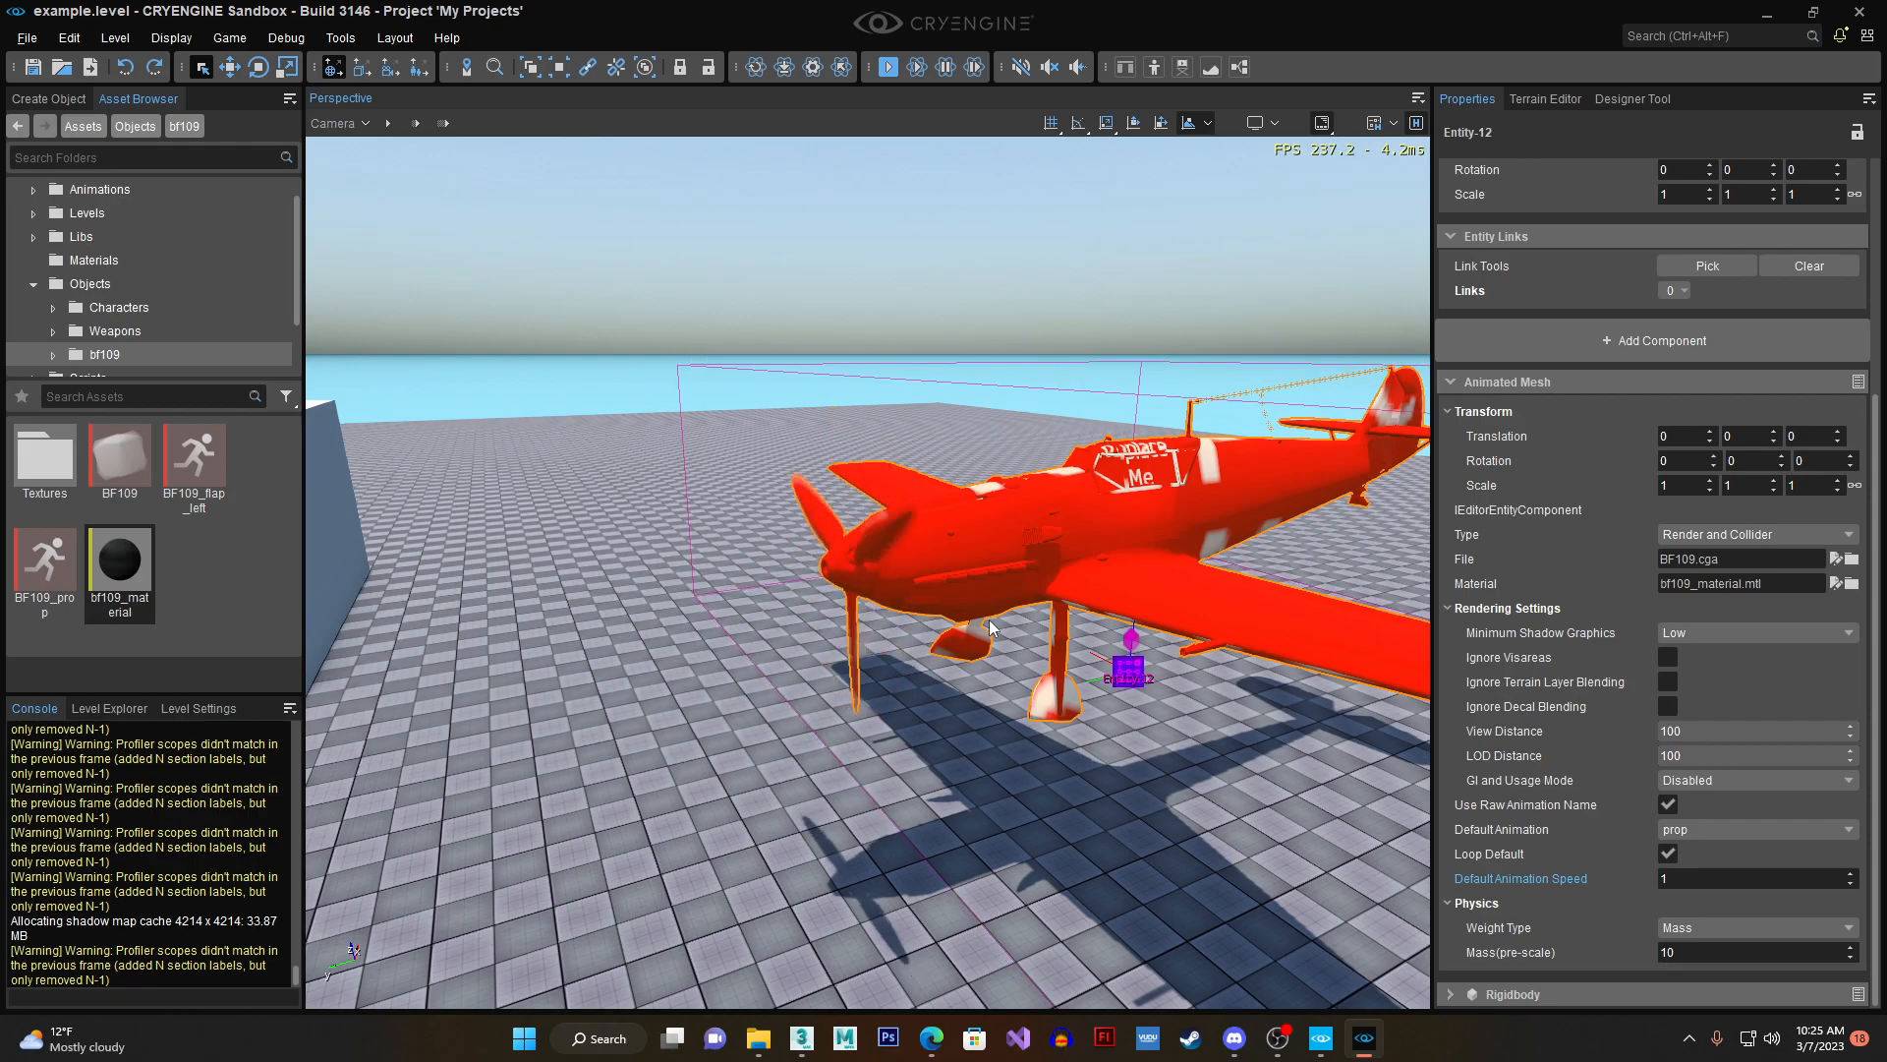
pyautogui.moveTo(989, 619); pyautogui.dragTo(1075, 626, button='right')
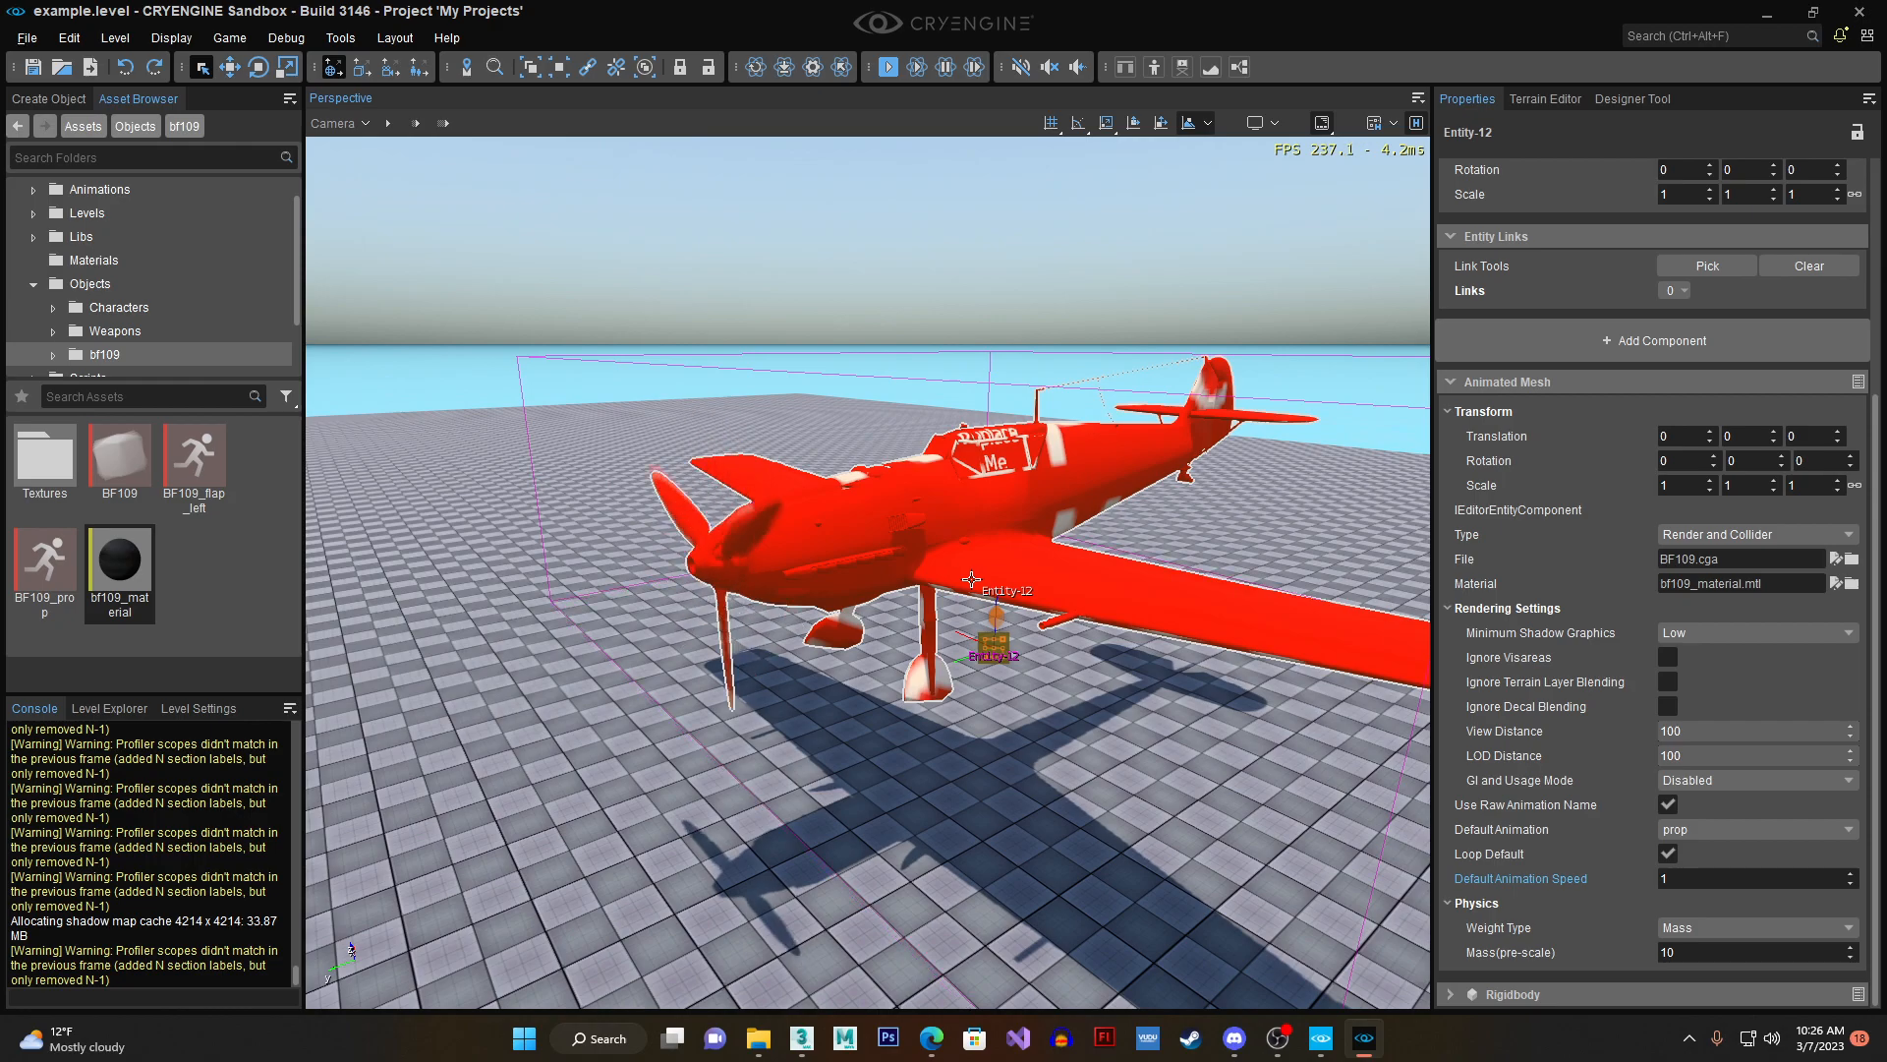
# - Switch to 3ds Max and scrub the timeline to frame 8 to review the propeller and left flap animation ranges
pyautogui.click(802, 1037)
pyautogui.rightClick(968, 688)
pyautogui.click(770, 565)
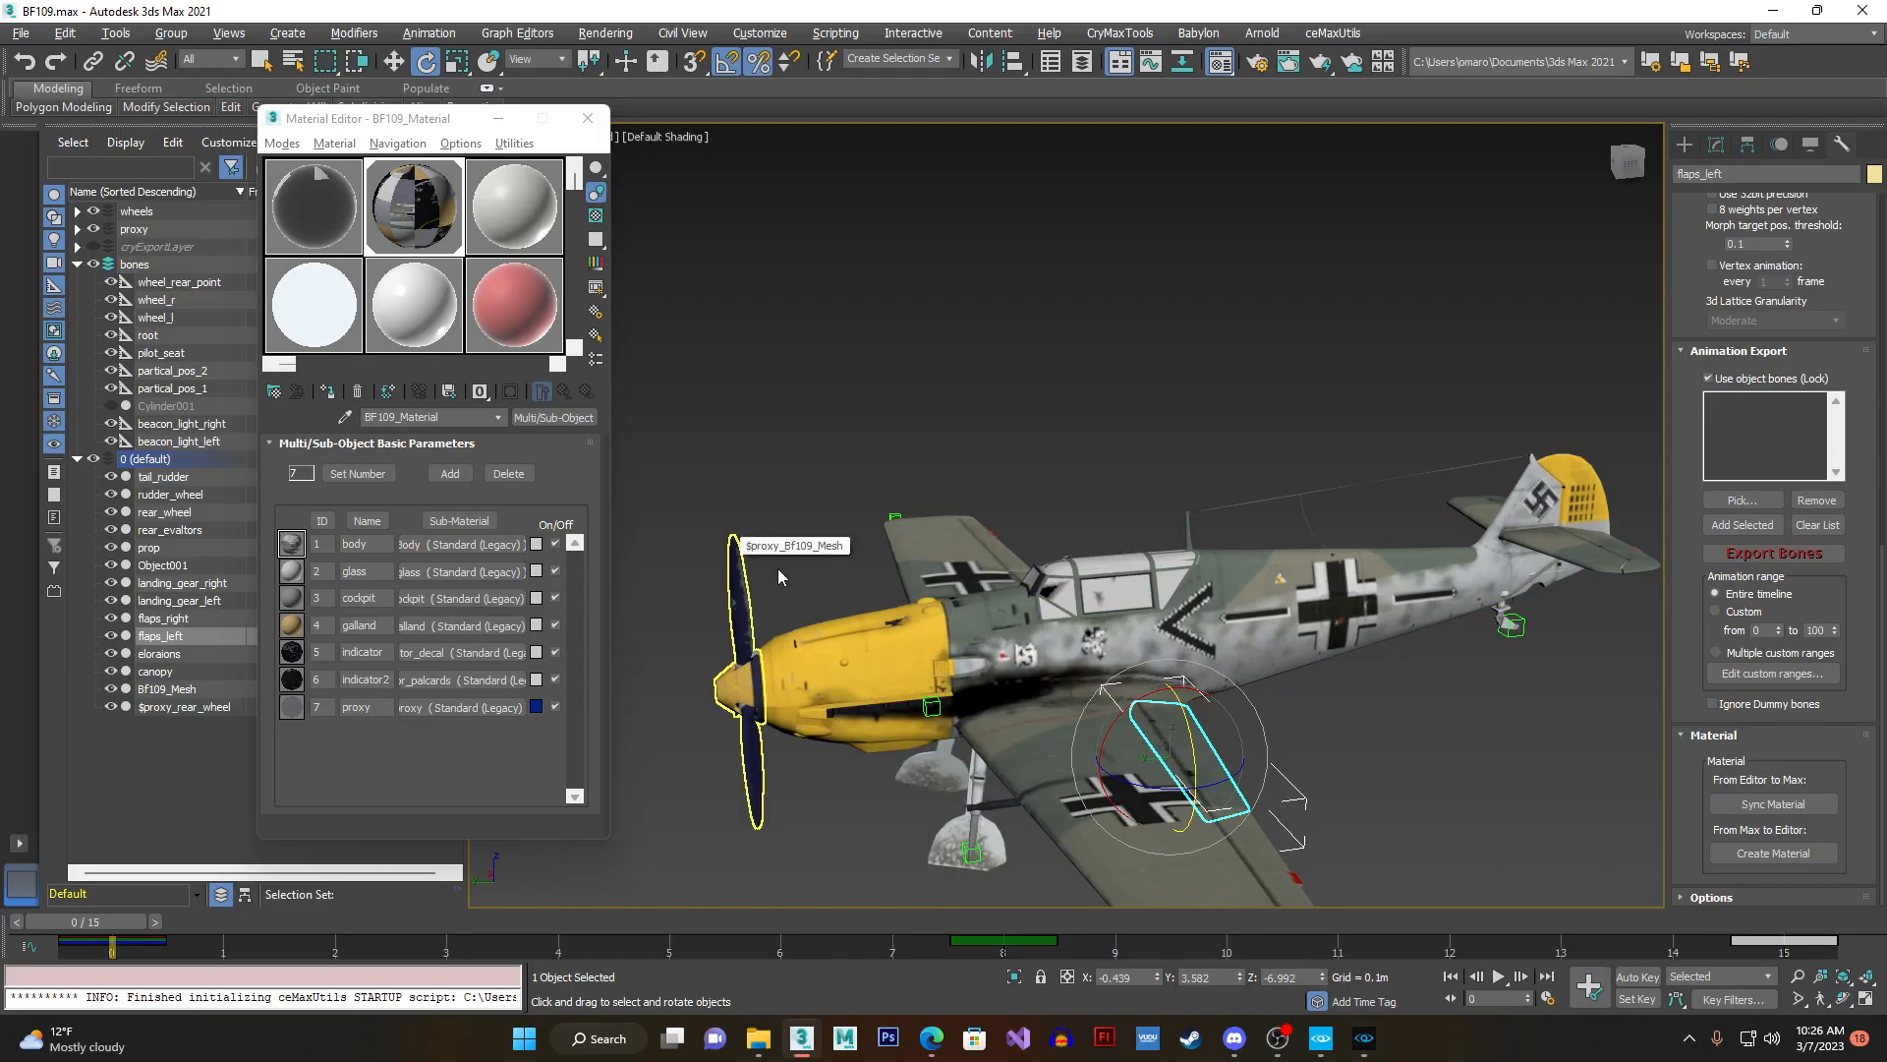
pyautogui.scroll(-2, 728, 614)
pyautogui.moveTo(729, 613); pyautogui.dragTo(970, 619, button='middle')
pyautogui.moveTo(108, 921); pyautogui.dragTo(1007, 945)
pyautogui.press('e')
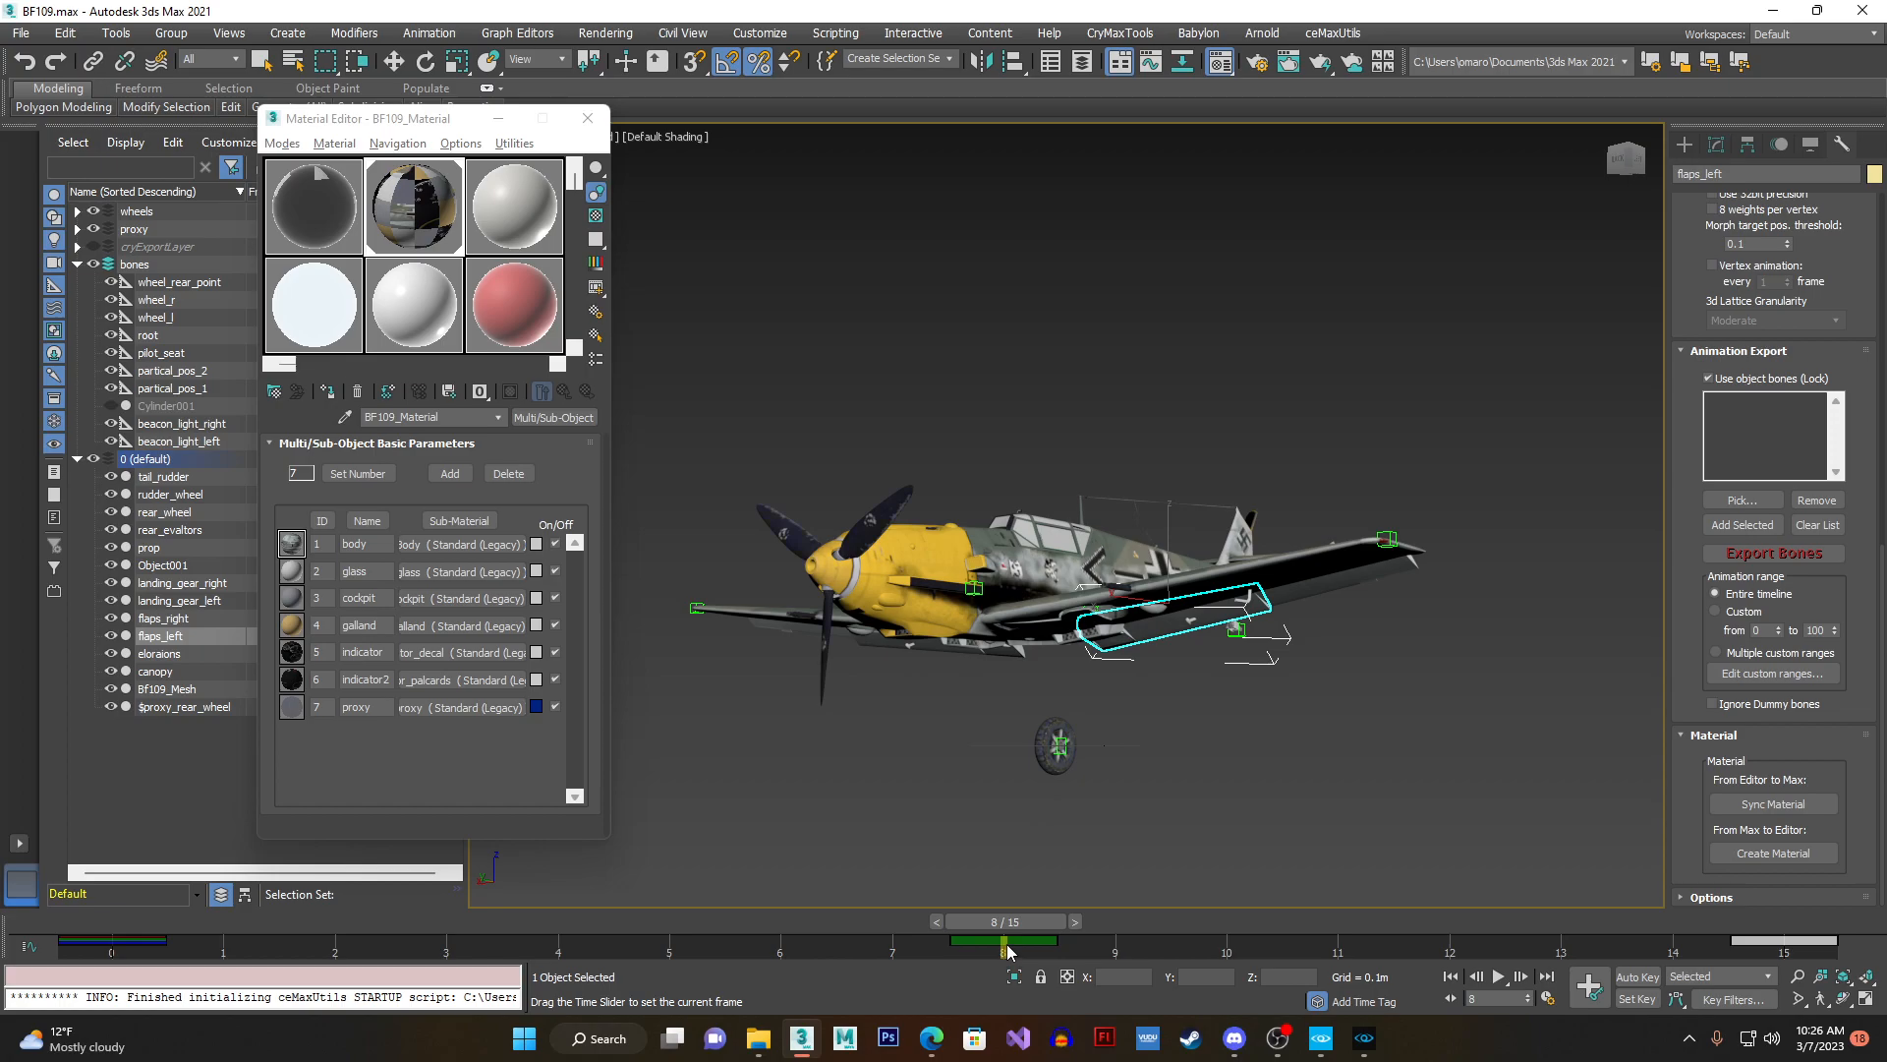
pyautogui.moveTo(1007, 925); pyautogui.dragTo(1046, 934)
pyautogui.press('e')
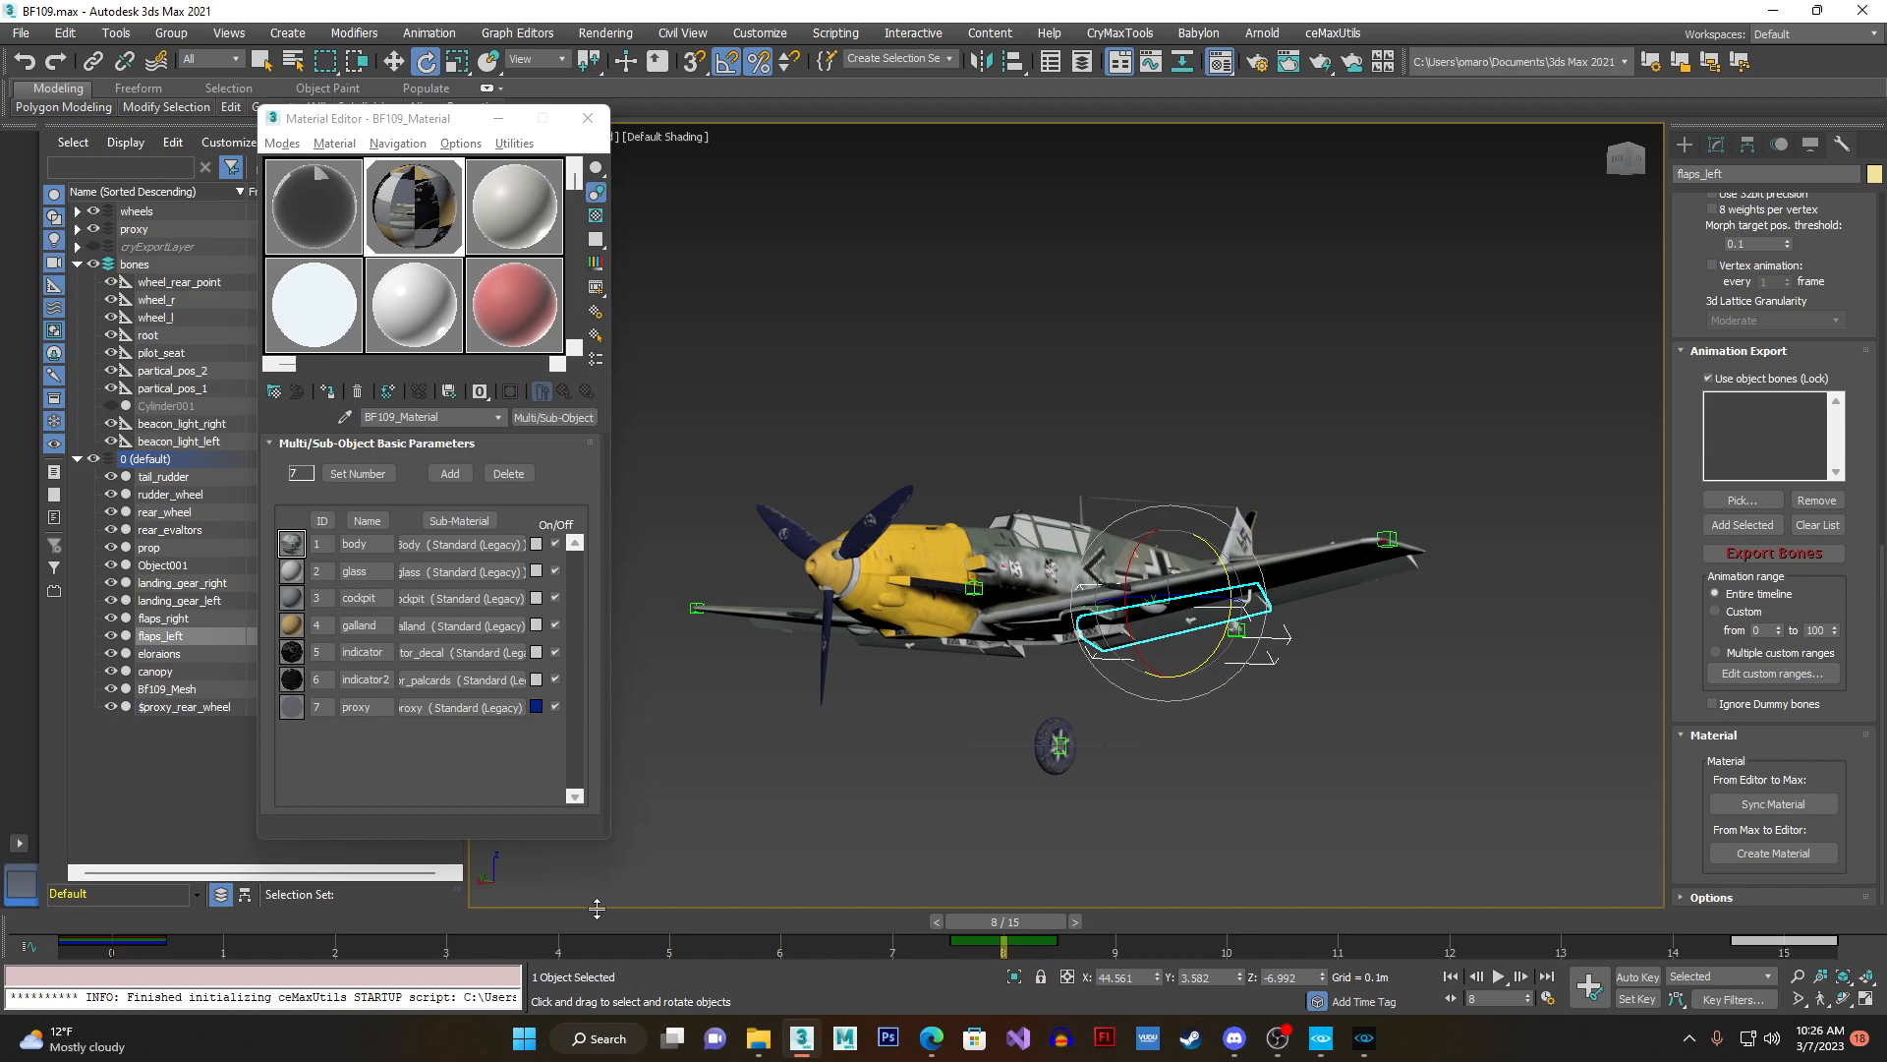
pyautogui.moveTo(1002, 933)
pyautogui.mouseDown()
pyautogui.moveTo(796, 893)
pyautogui.moveTo(991, 905)
pyautogui.mouseUp()
pyautogui.press('e')
# - Switch back to CRYENGINE Sandbox and delete the aircraft entity from the level
pyautogui.click(1368, 1037)
pyautogui.moveTo(816, 644); pyautogui.dragTo(855, 625, button='right')
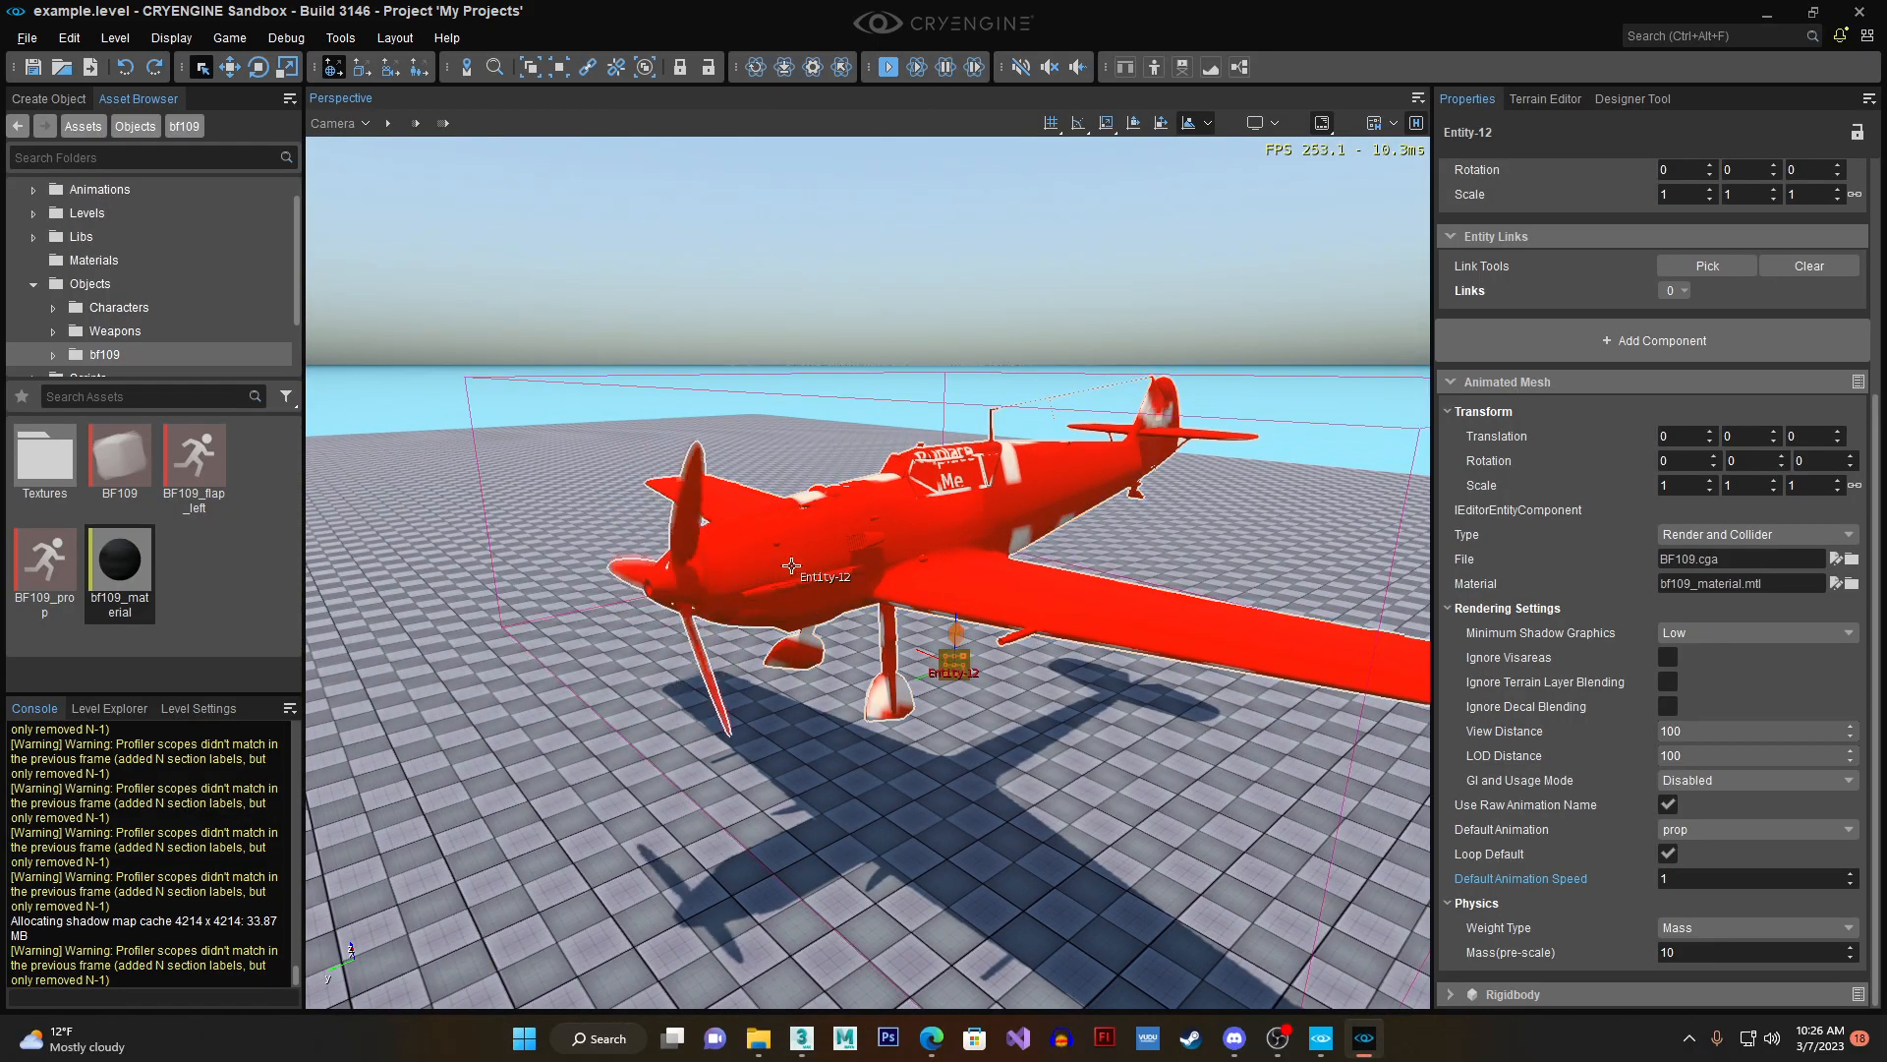
pyautogui.press('Delete')
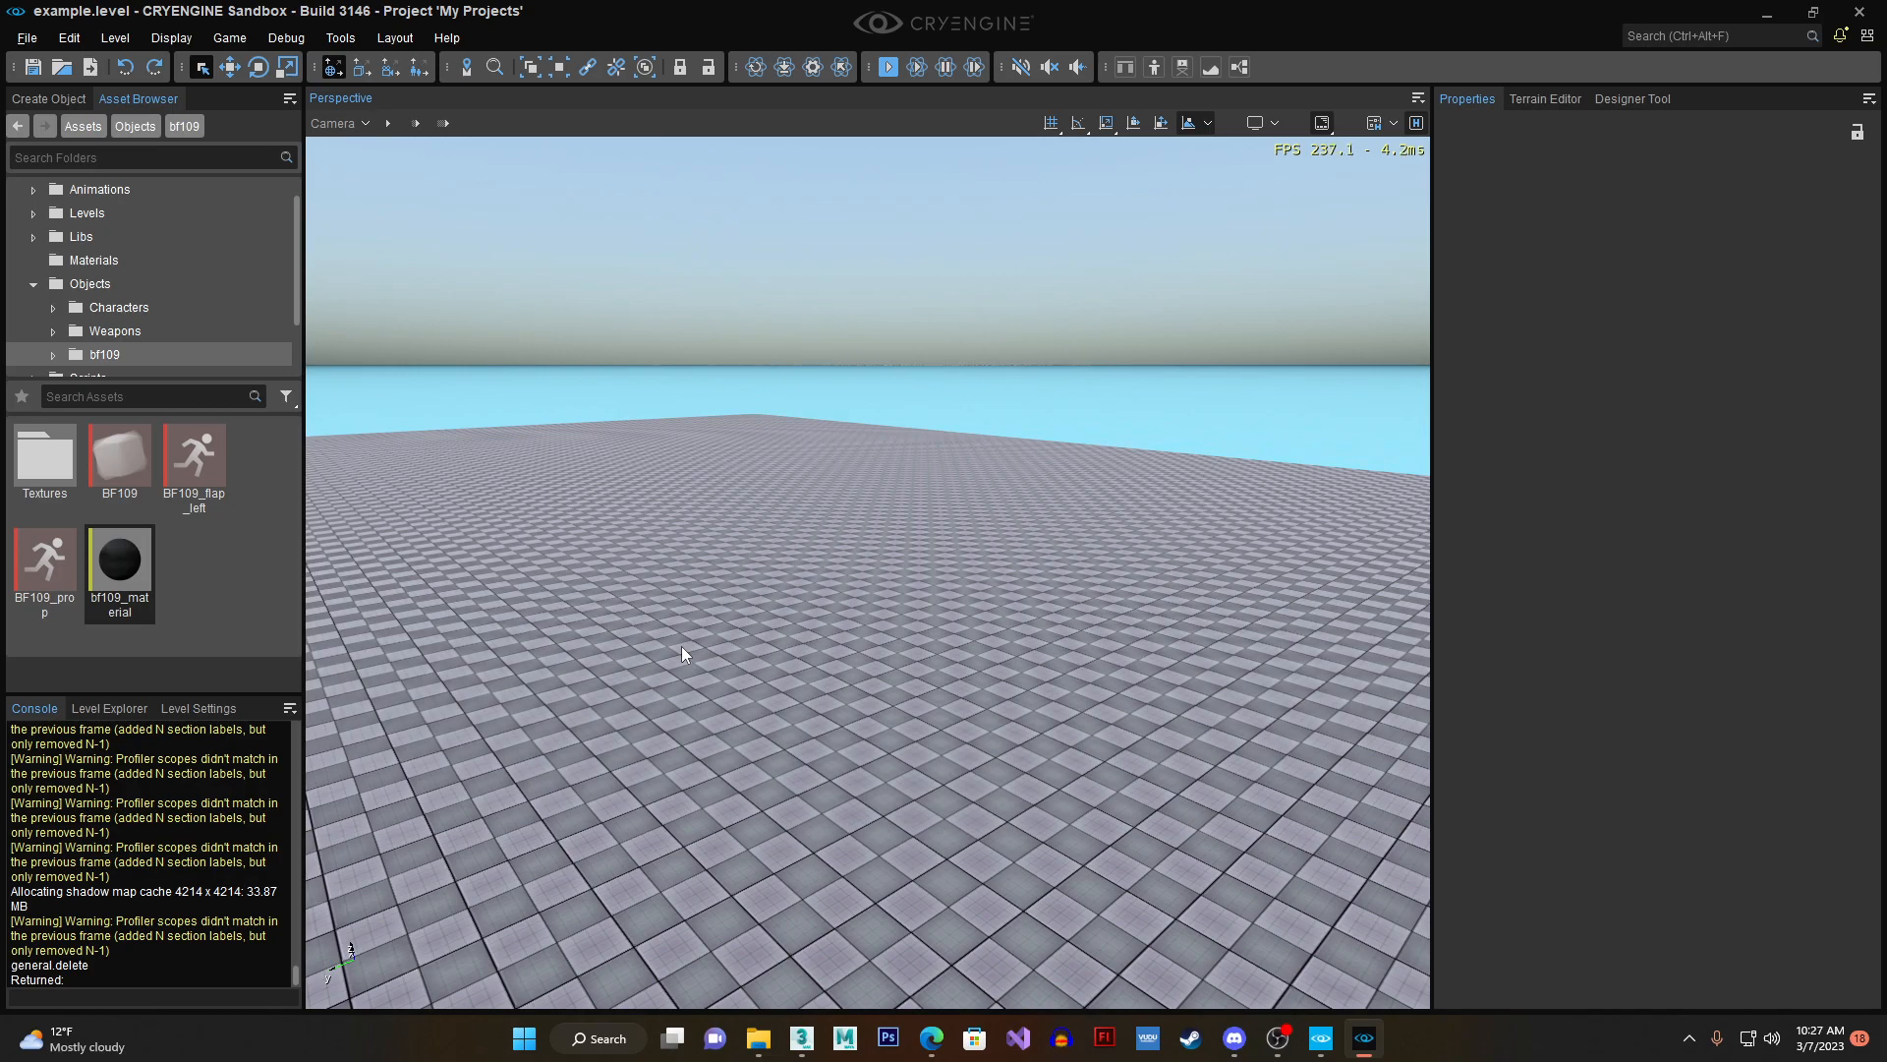
# - Open the Character Tool and load BF109.cga from the Objects/bf109 folder
pyautogui.click(340, 38)
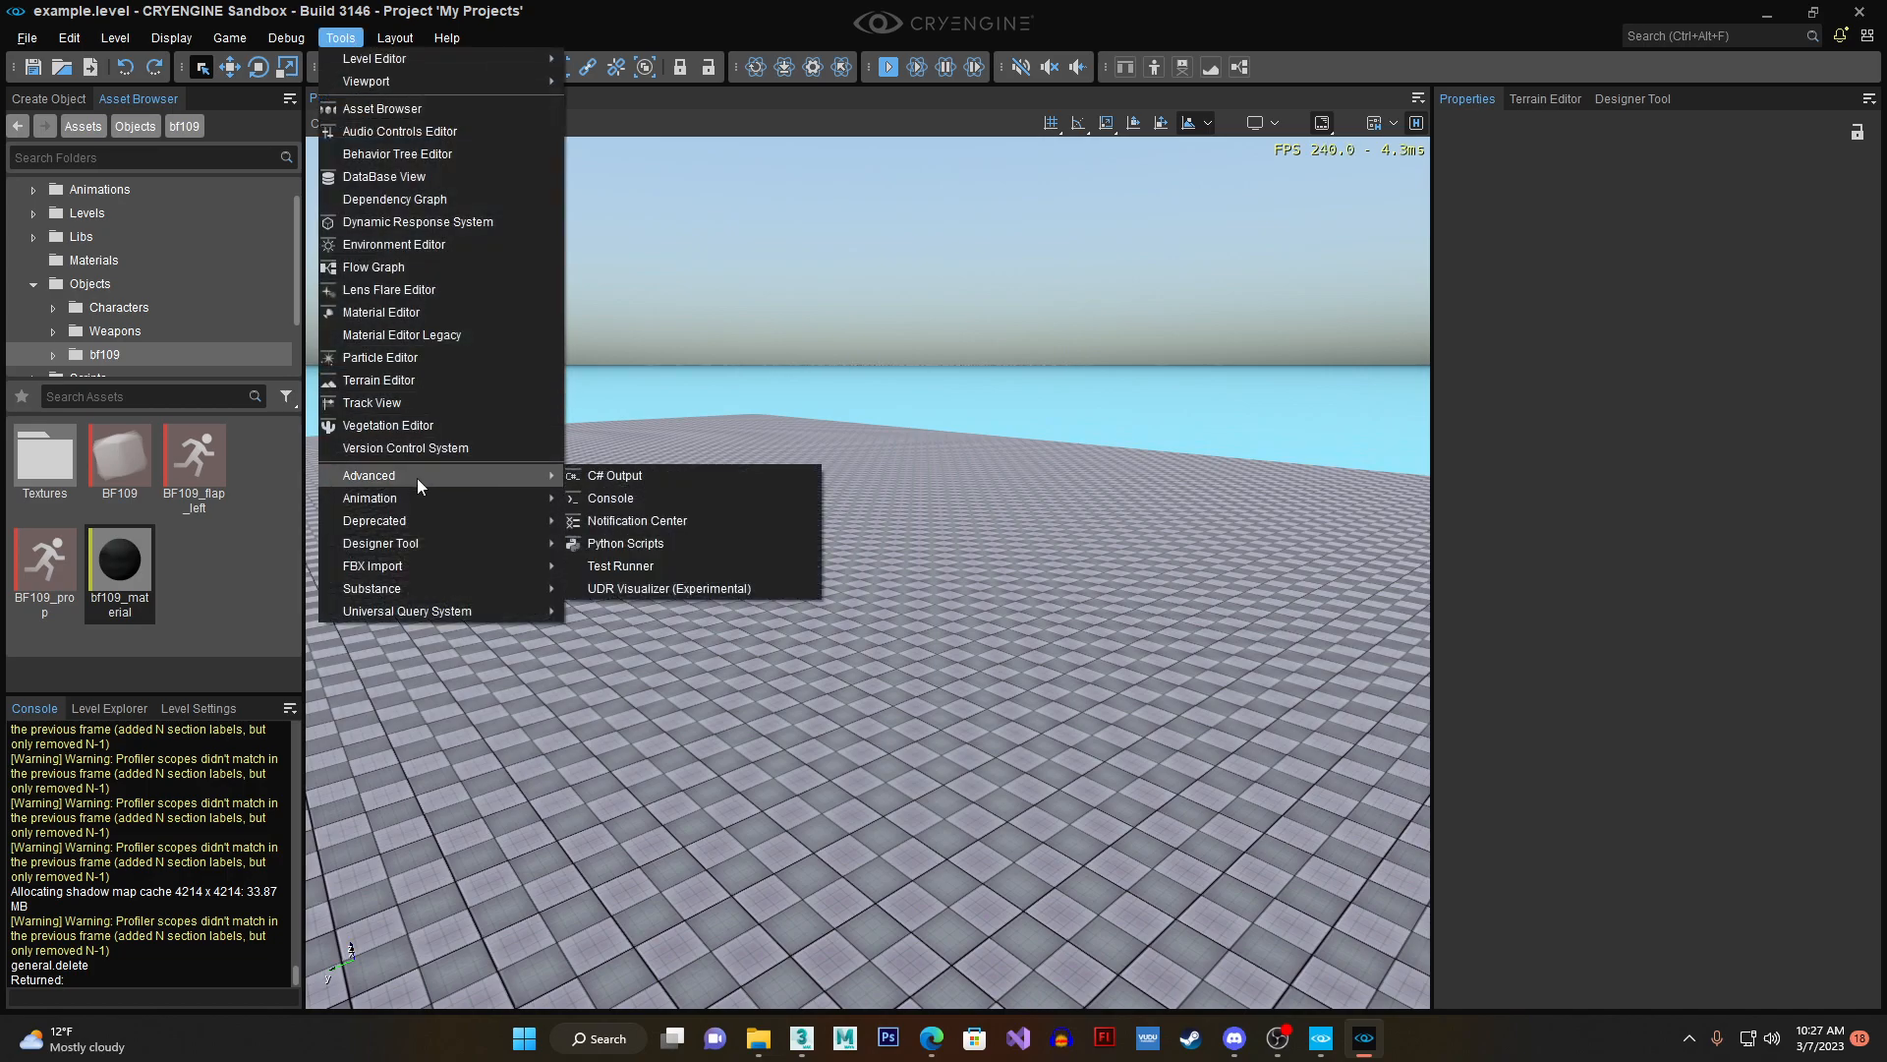
pyautogui.click(580, 498)
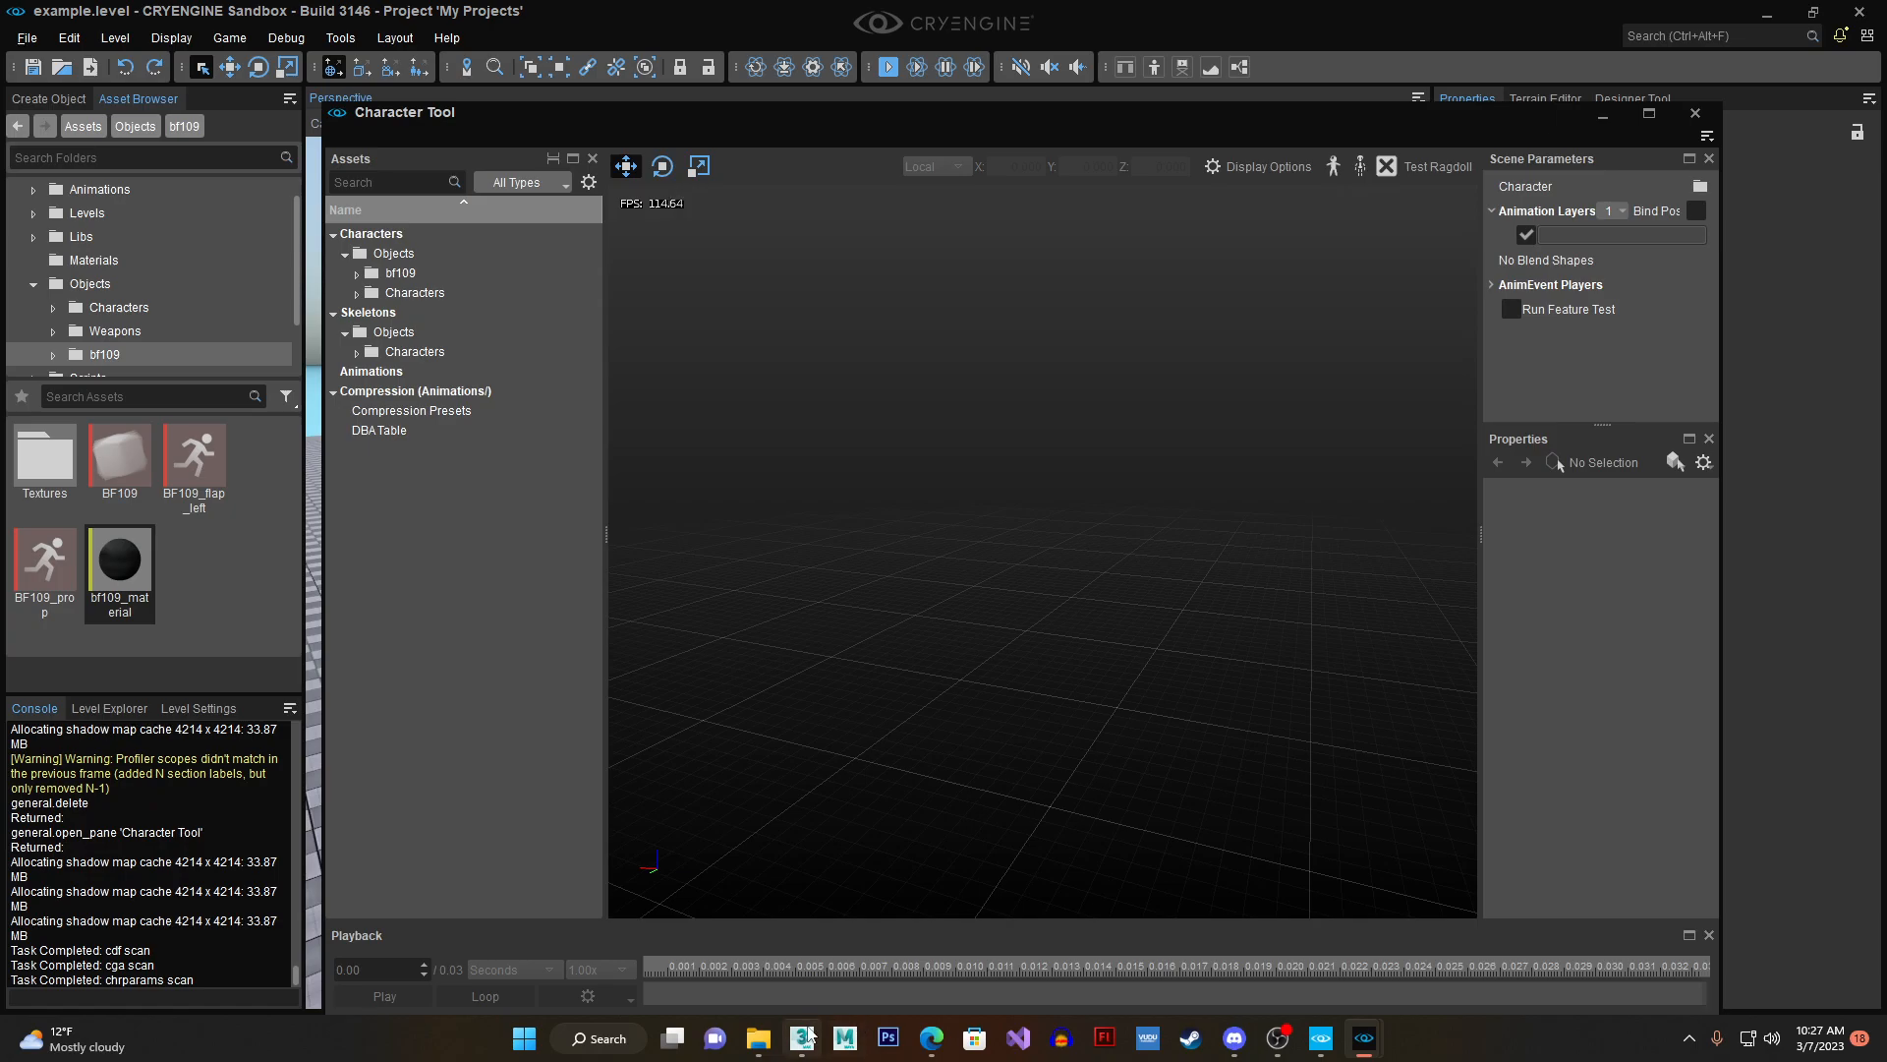
pyautogui.click(802, 1038)
pyautogui.click(822, 995)
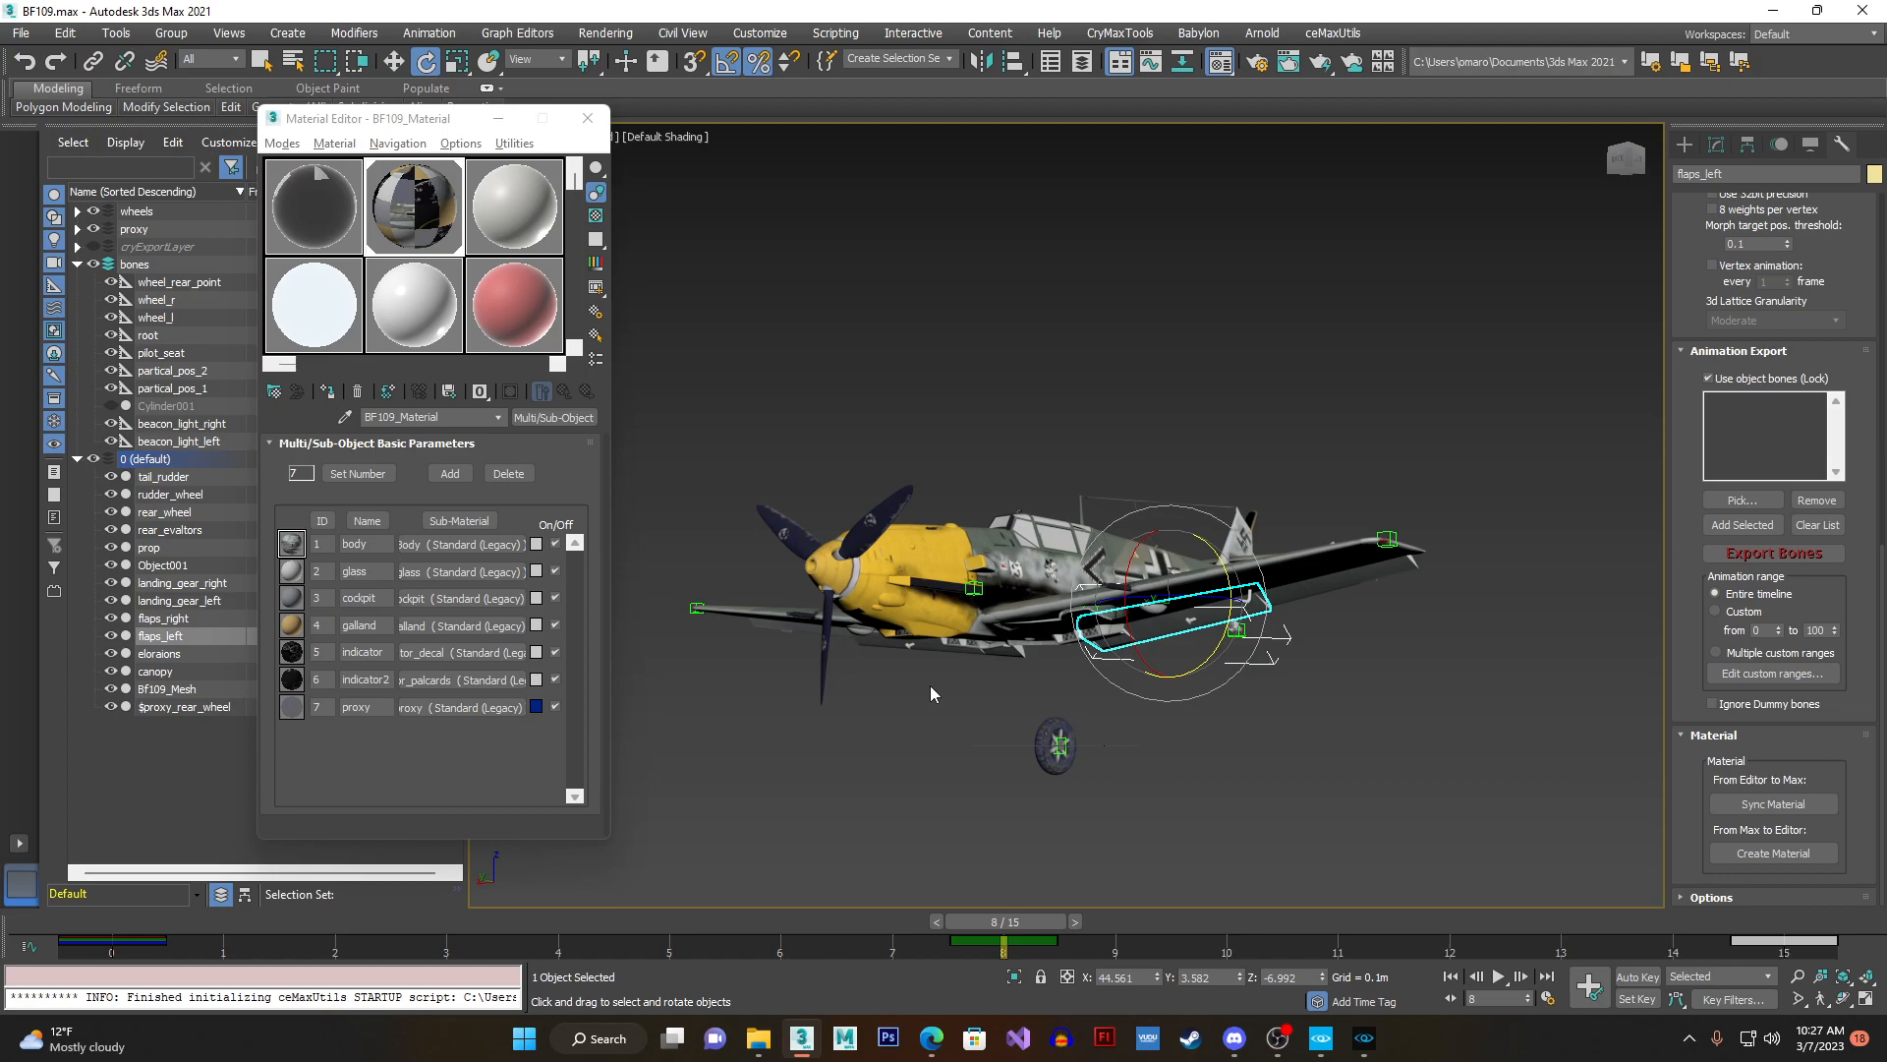
pyautogui.click(1363, 1038)
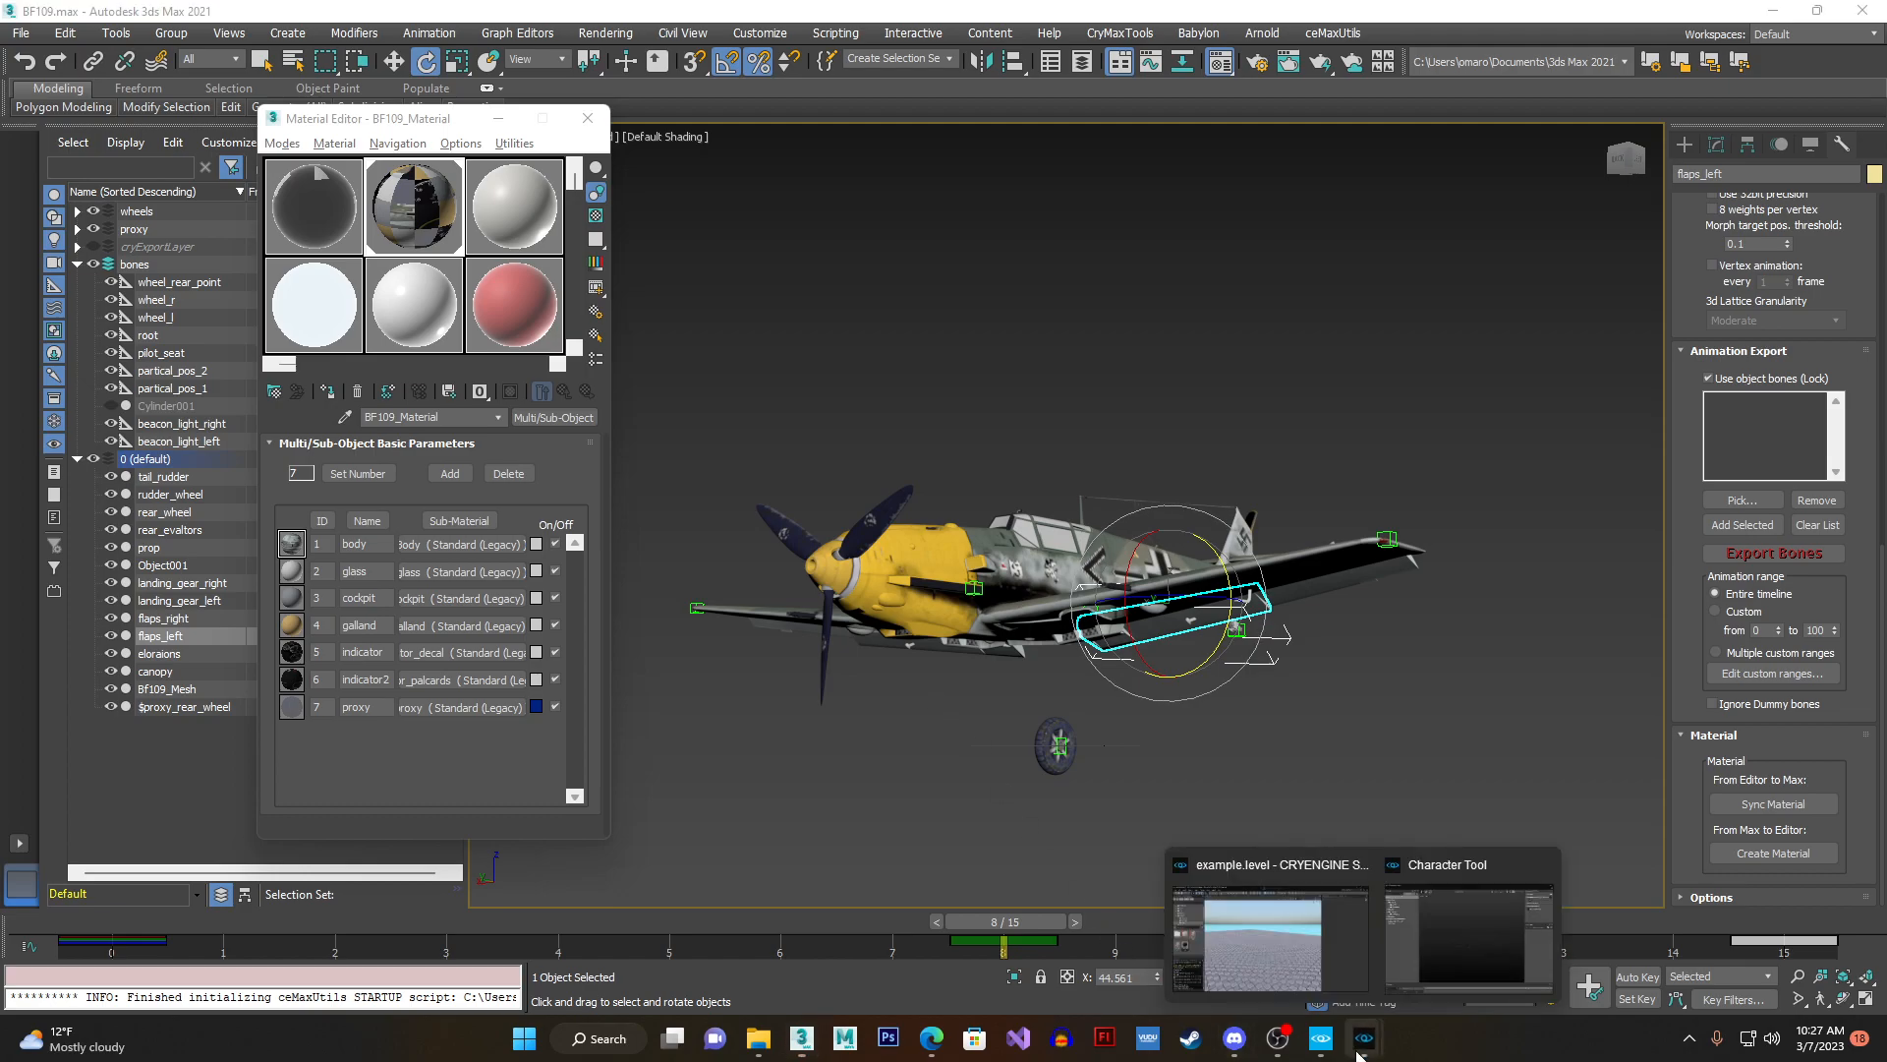
pyautogui.click(1465, 934)
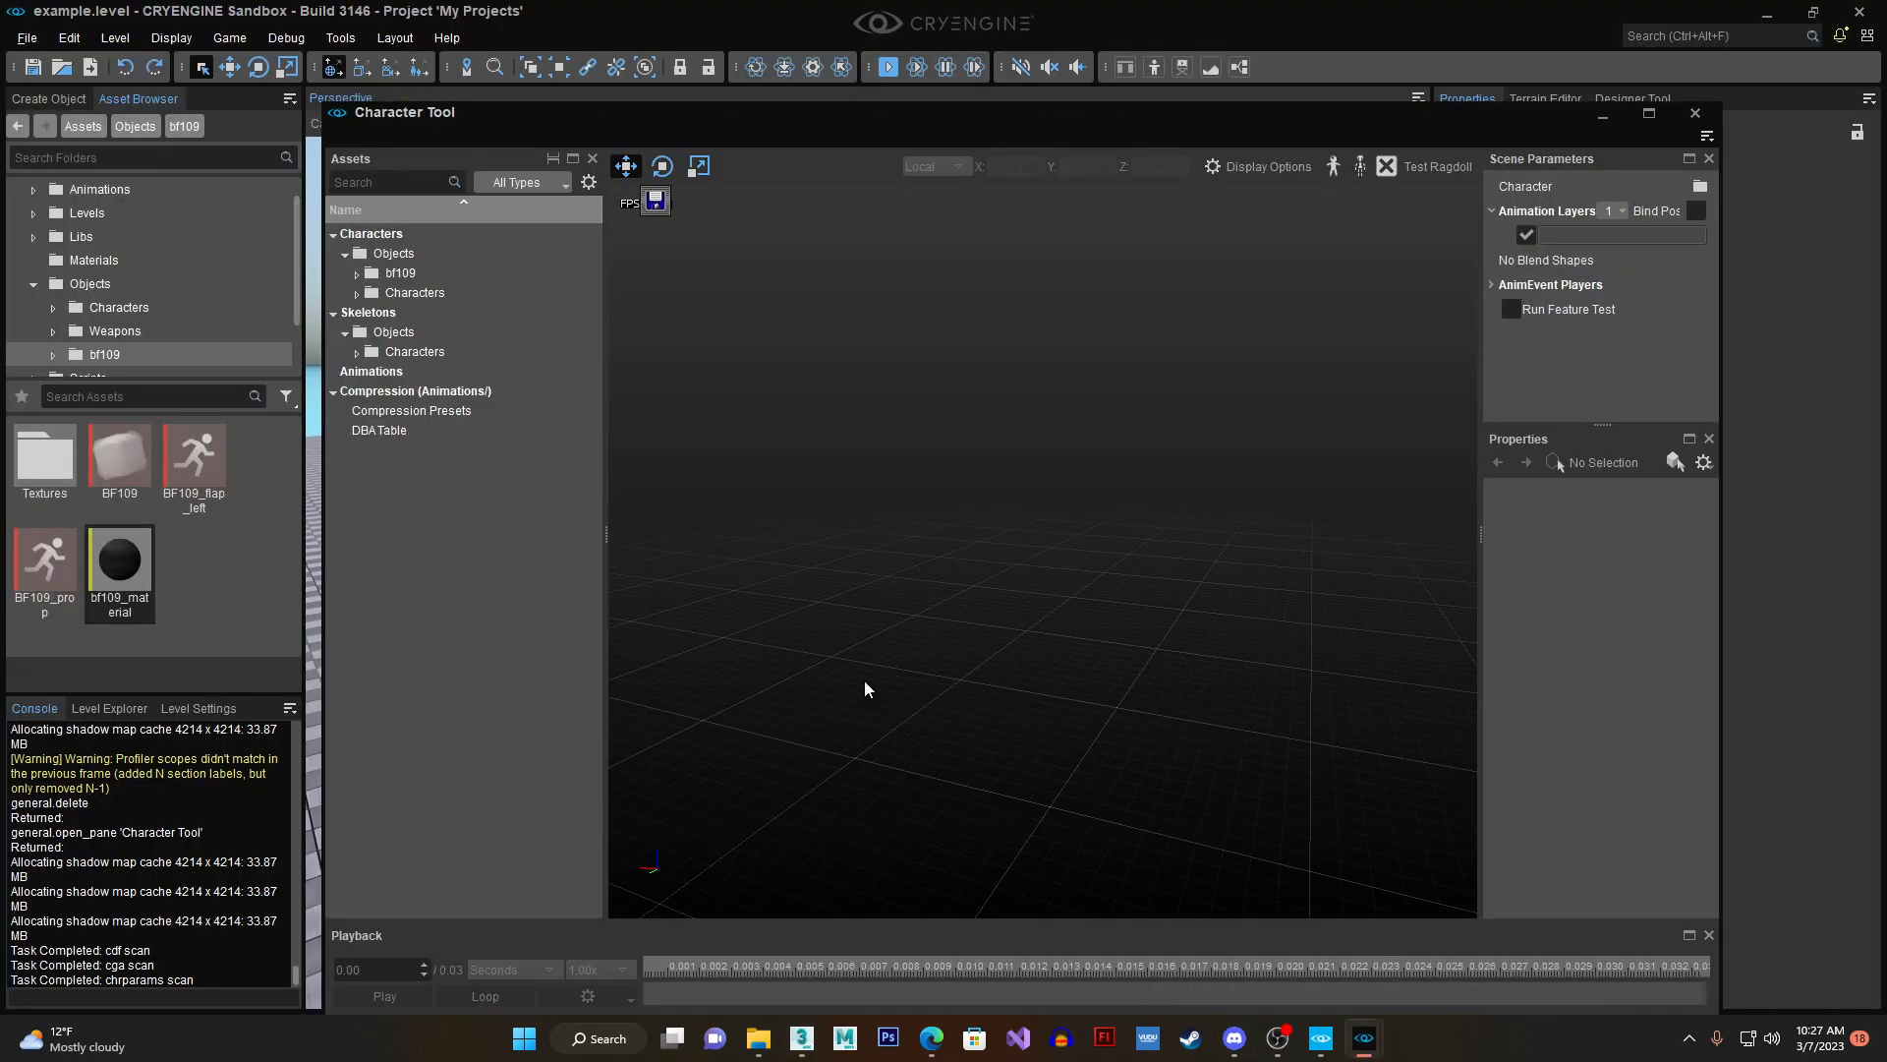
pyautogui.doubleClick(403, 273)
pyautogui.click(452, 295)
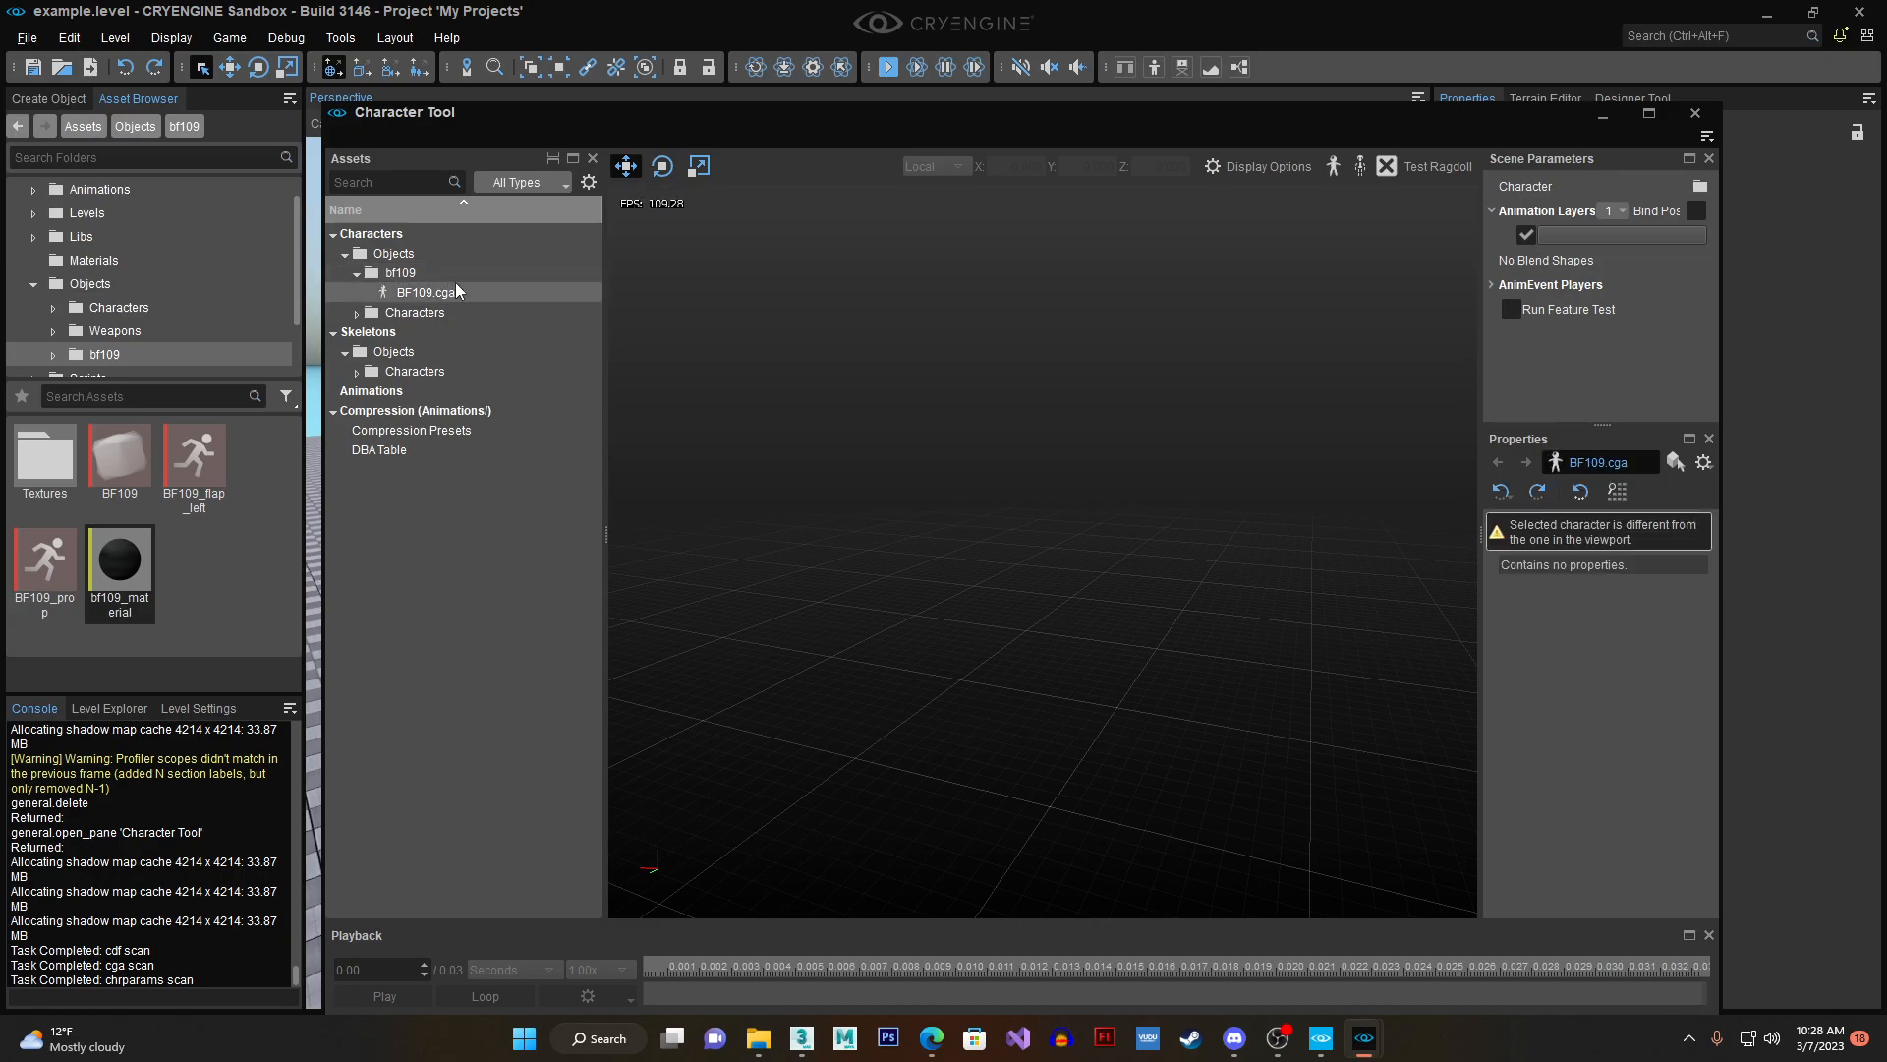
pyautogui.doubleClick(427, 293)
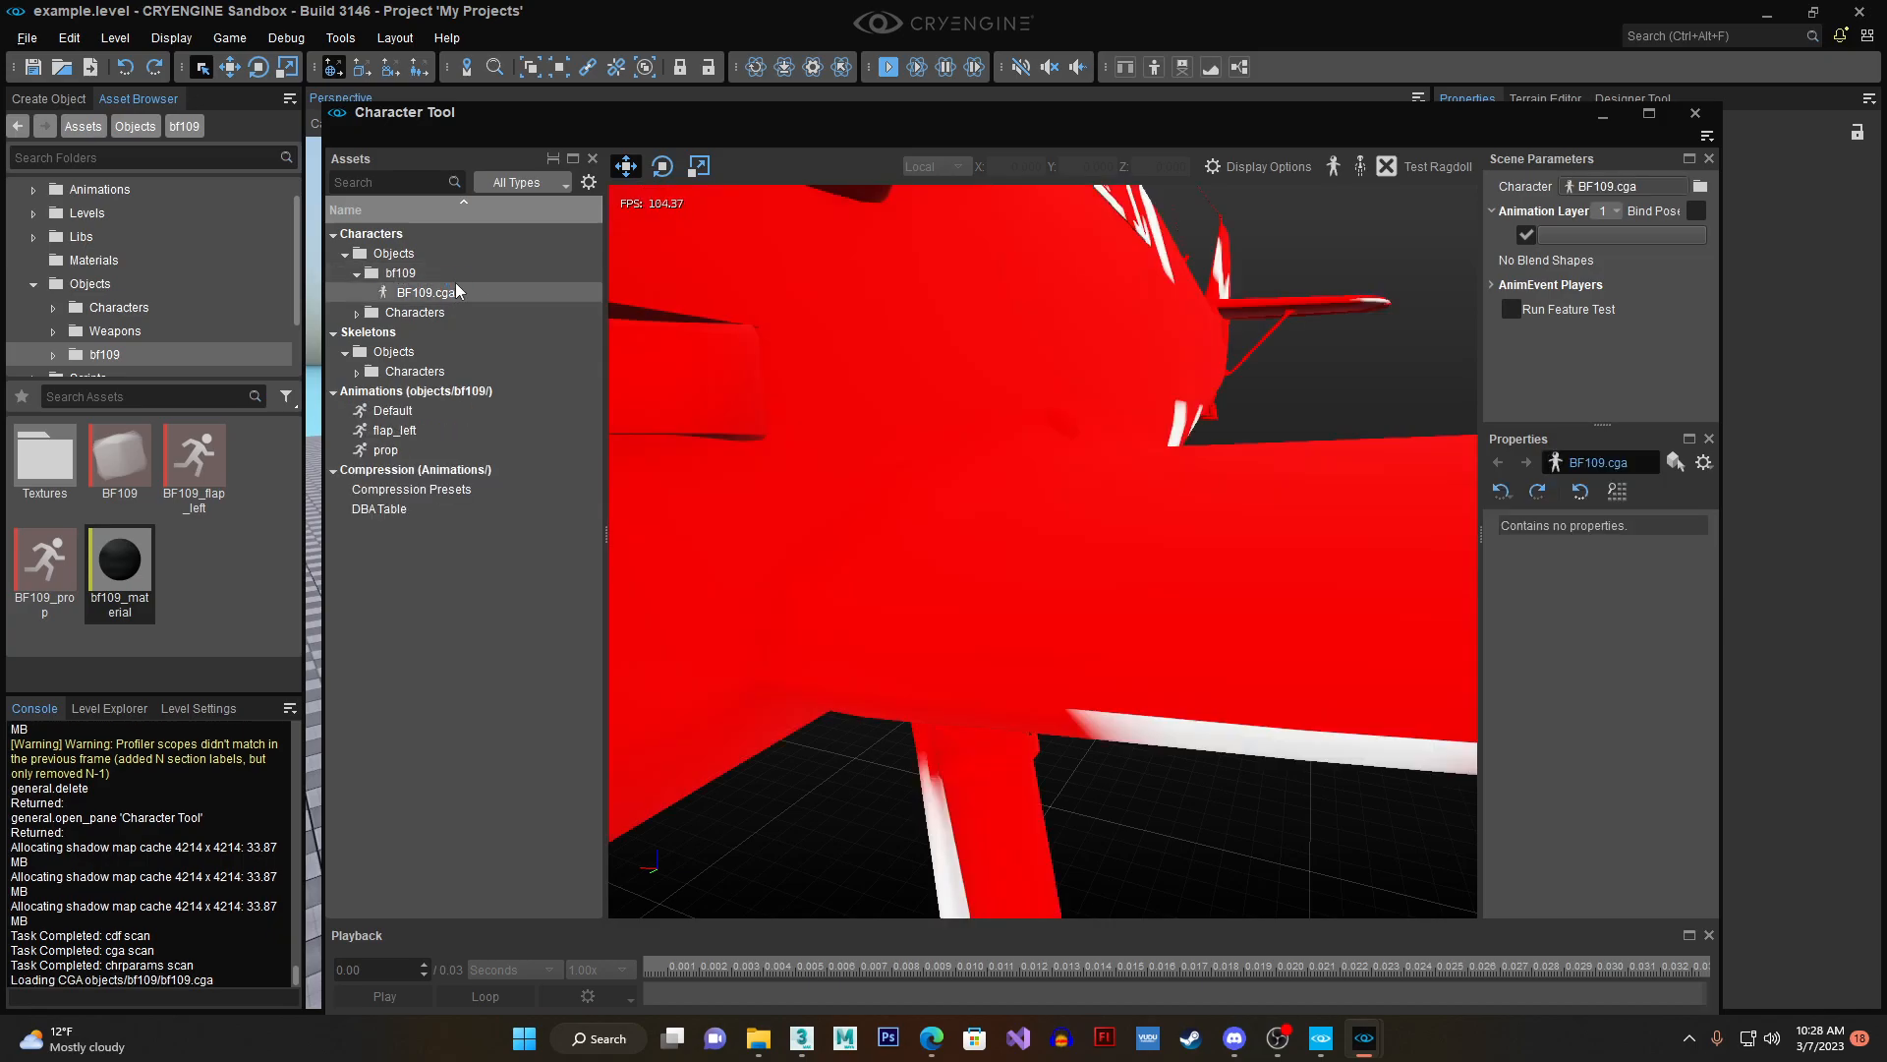
# - Create a new character definition named bf109 in the Objects/bf109 folder
pyautogui.click(1708, 136)
pyautogui.moveTo(1729, 158)
pyautogui.click(1648, 157)
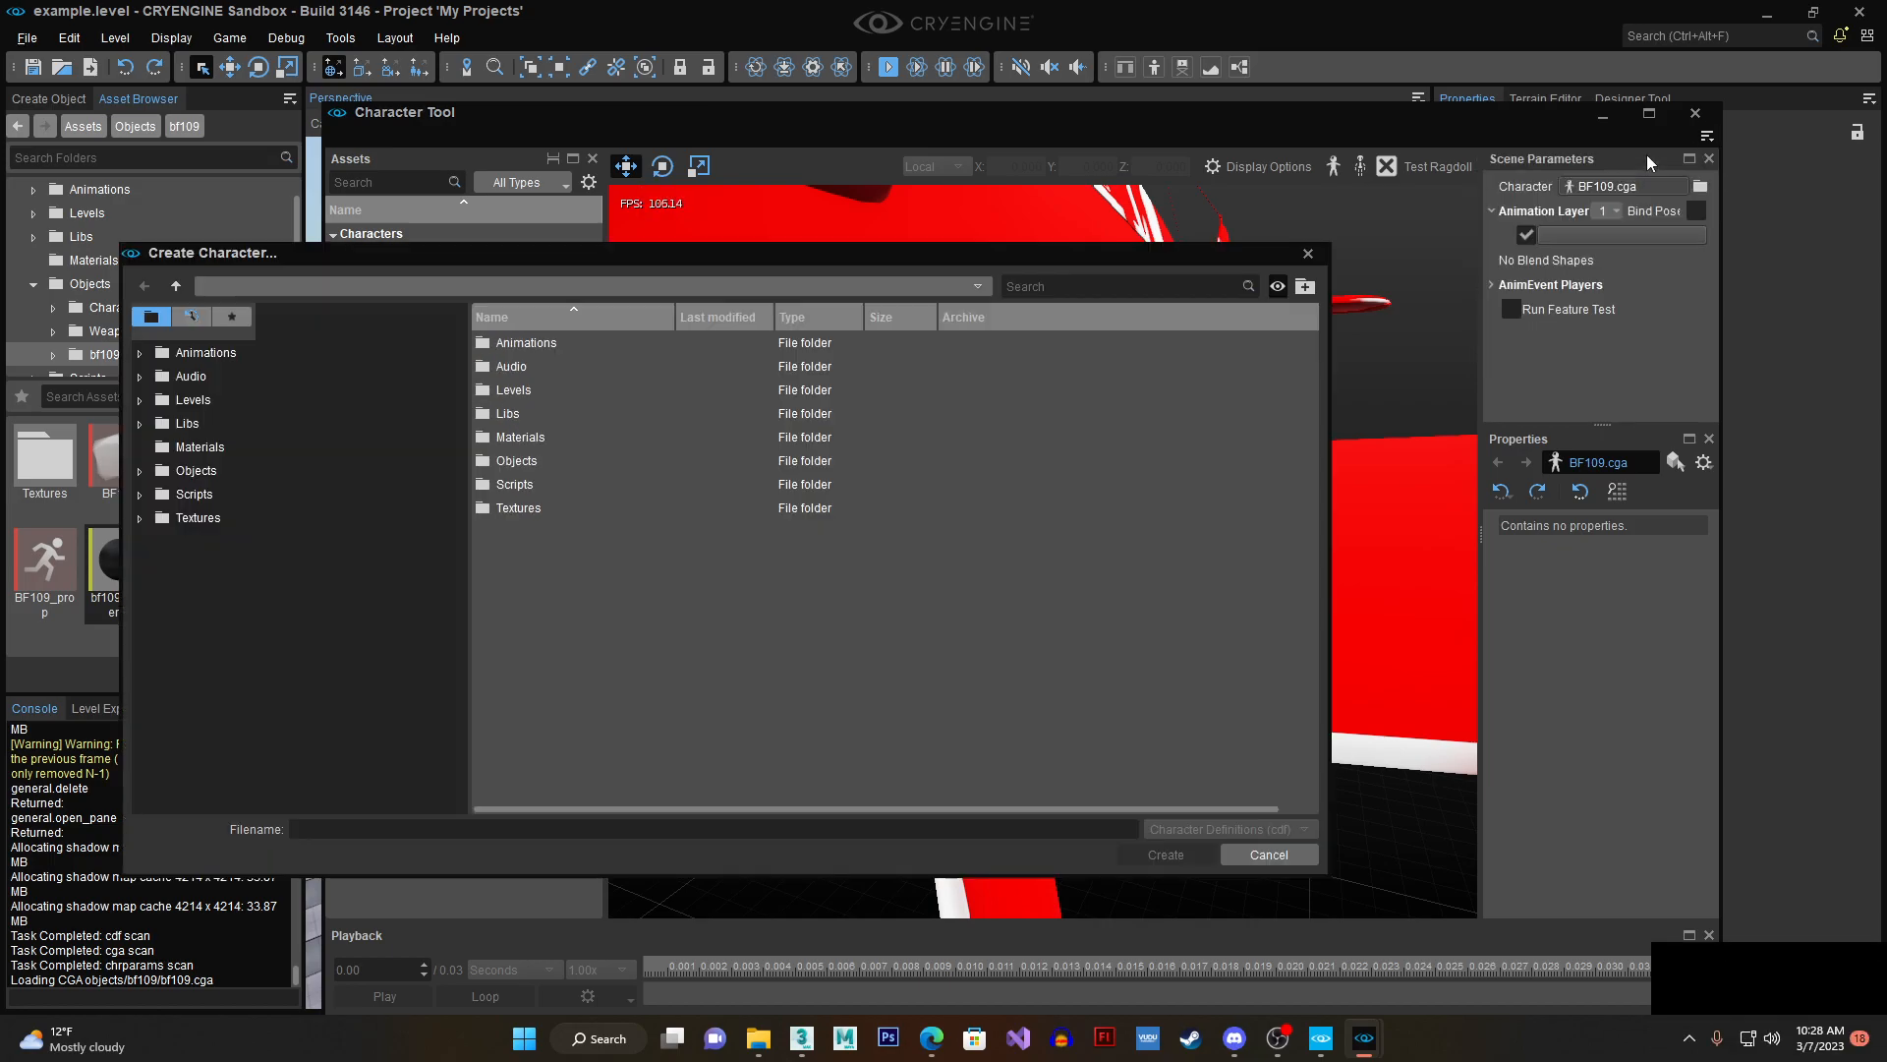
pyautogui.doubleClick(588, 460)
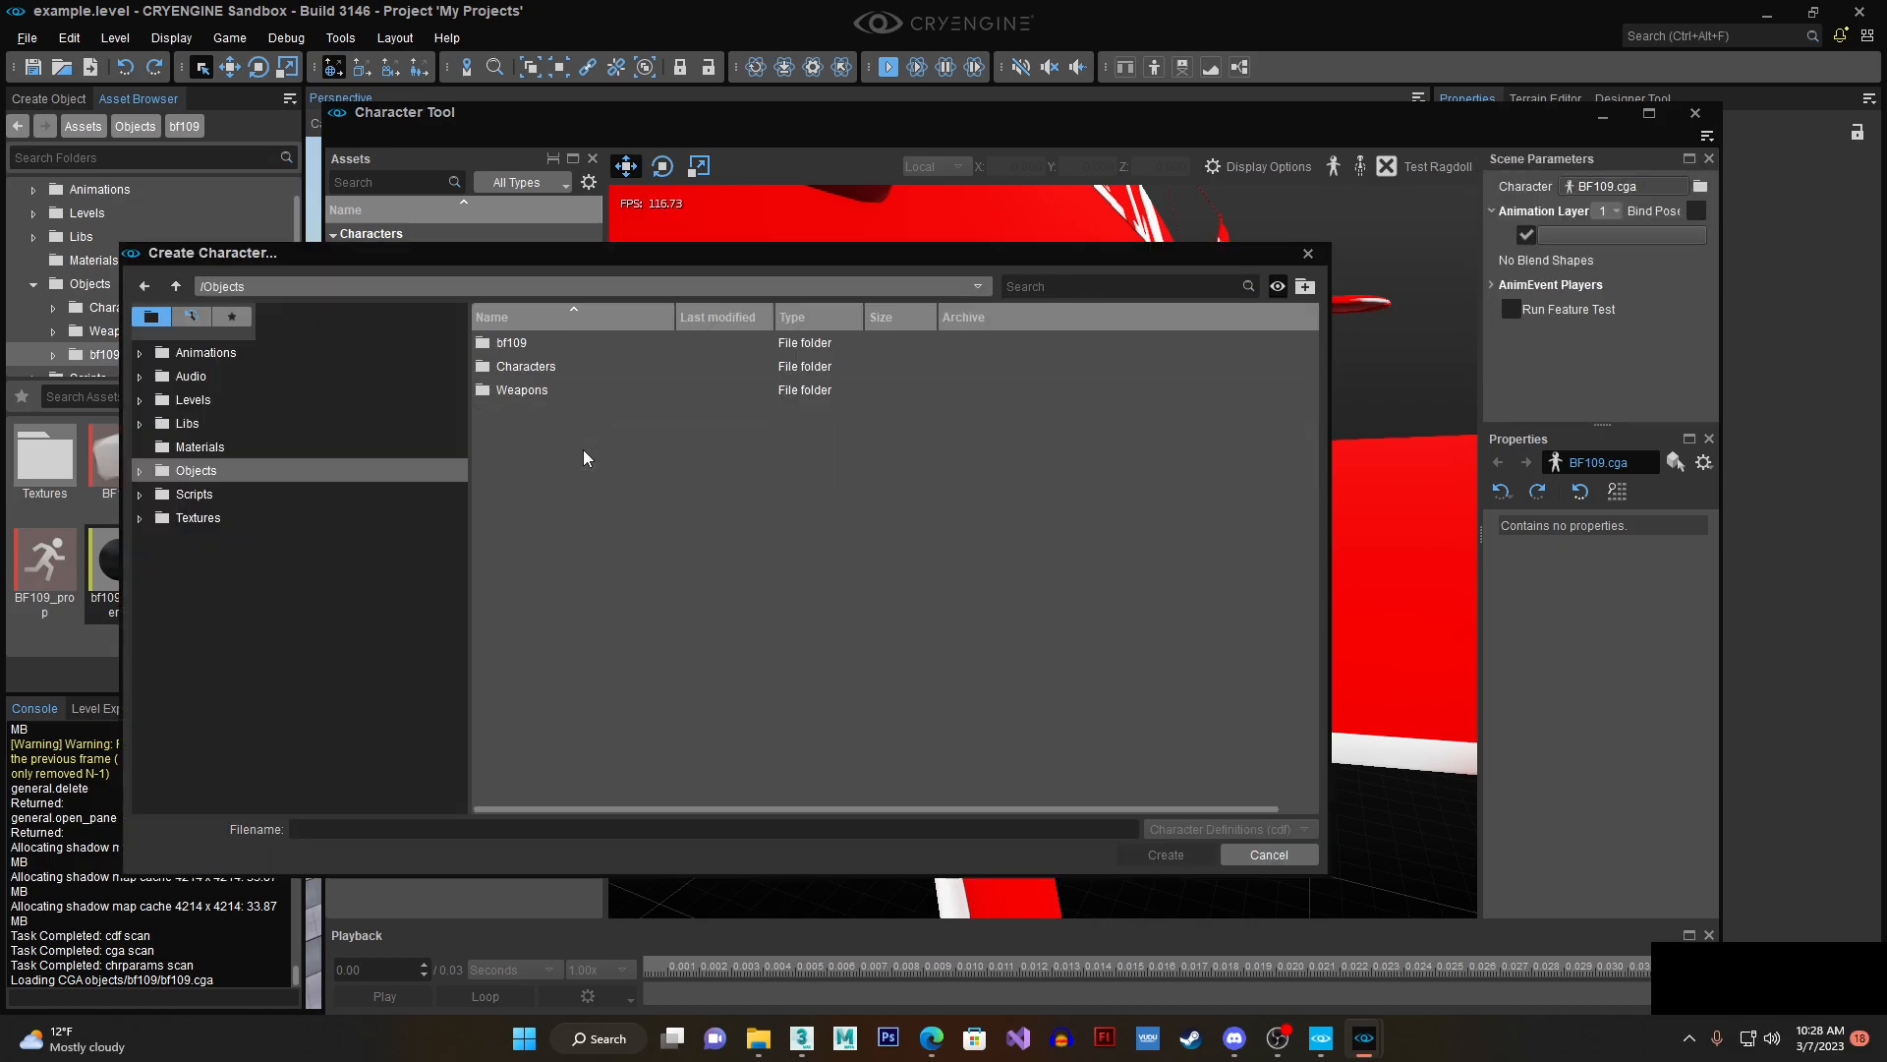
pyautogui.doubleClick(575, 344)
pyautogui.click(379, 829)
pyautogui.write('bf109')
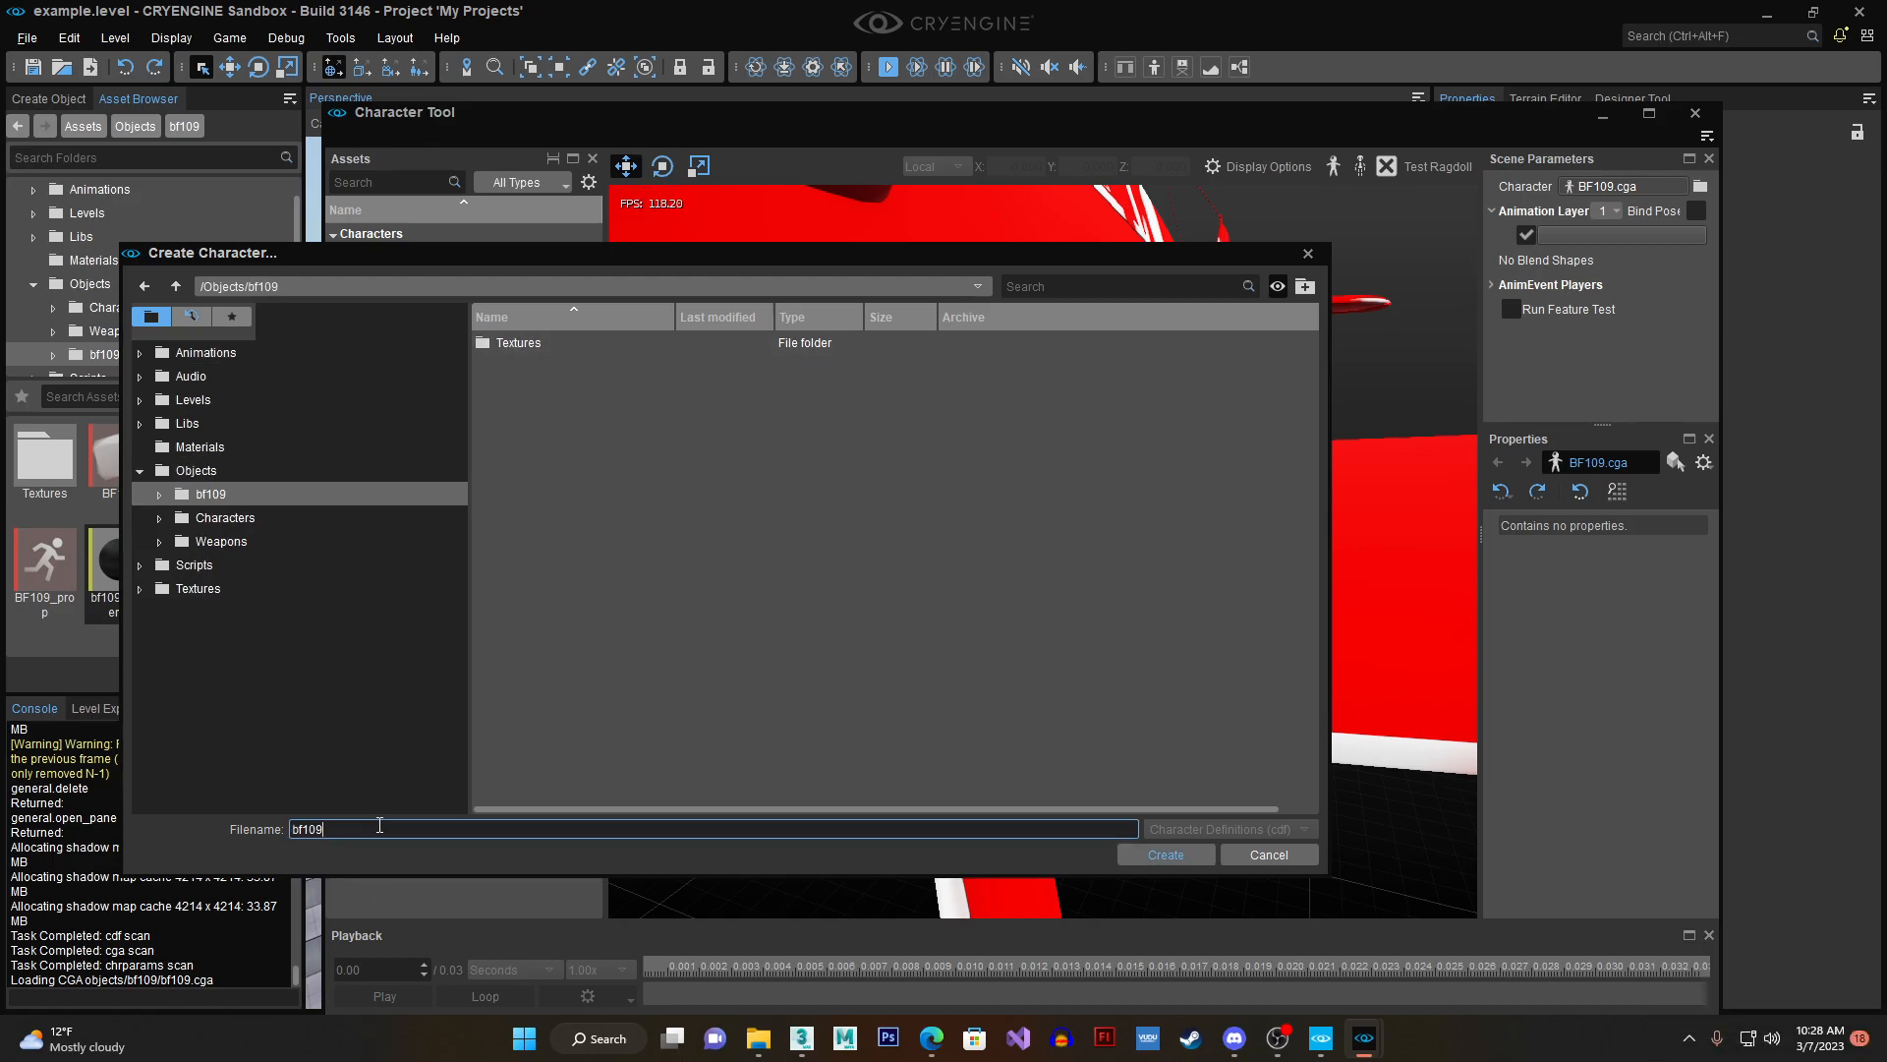
pyautogui.press('Return')
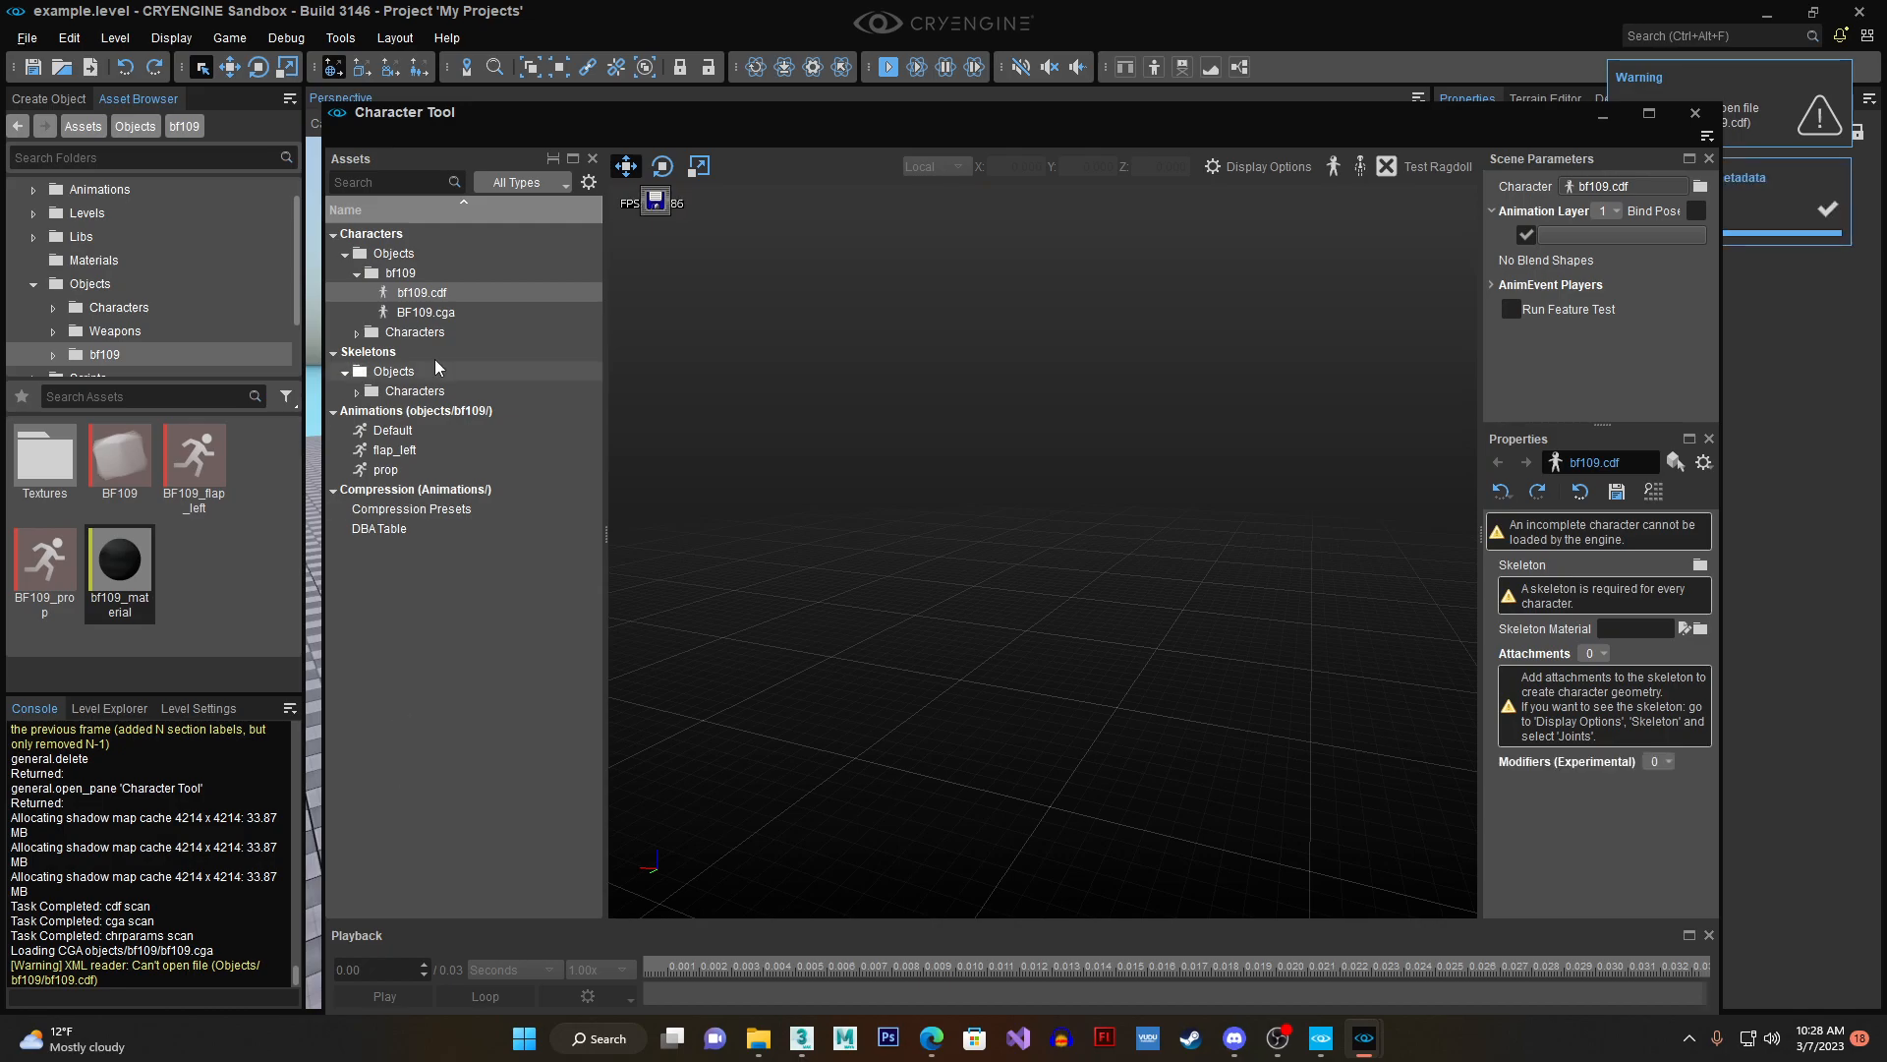
# - Assign BF109.cga as the skeleton of bf109.cdf and save the character definition
pyautogui.click(1700, 567)
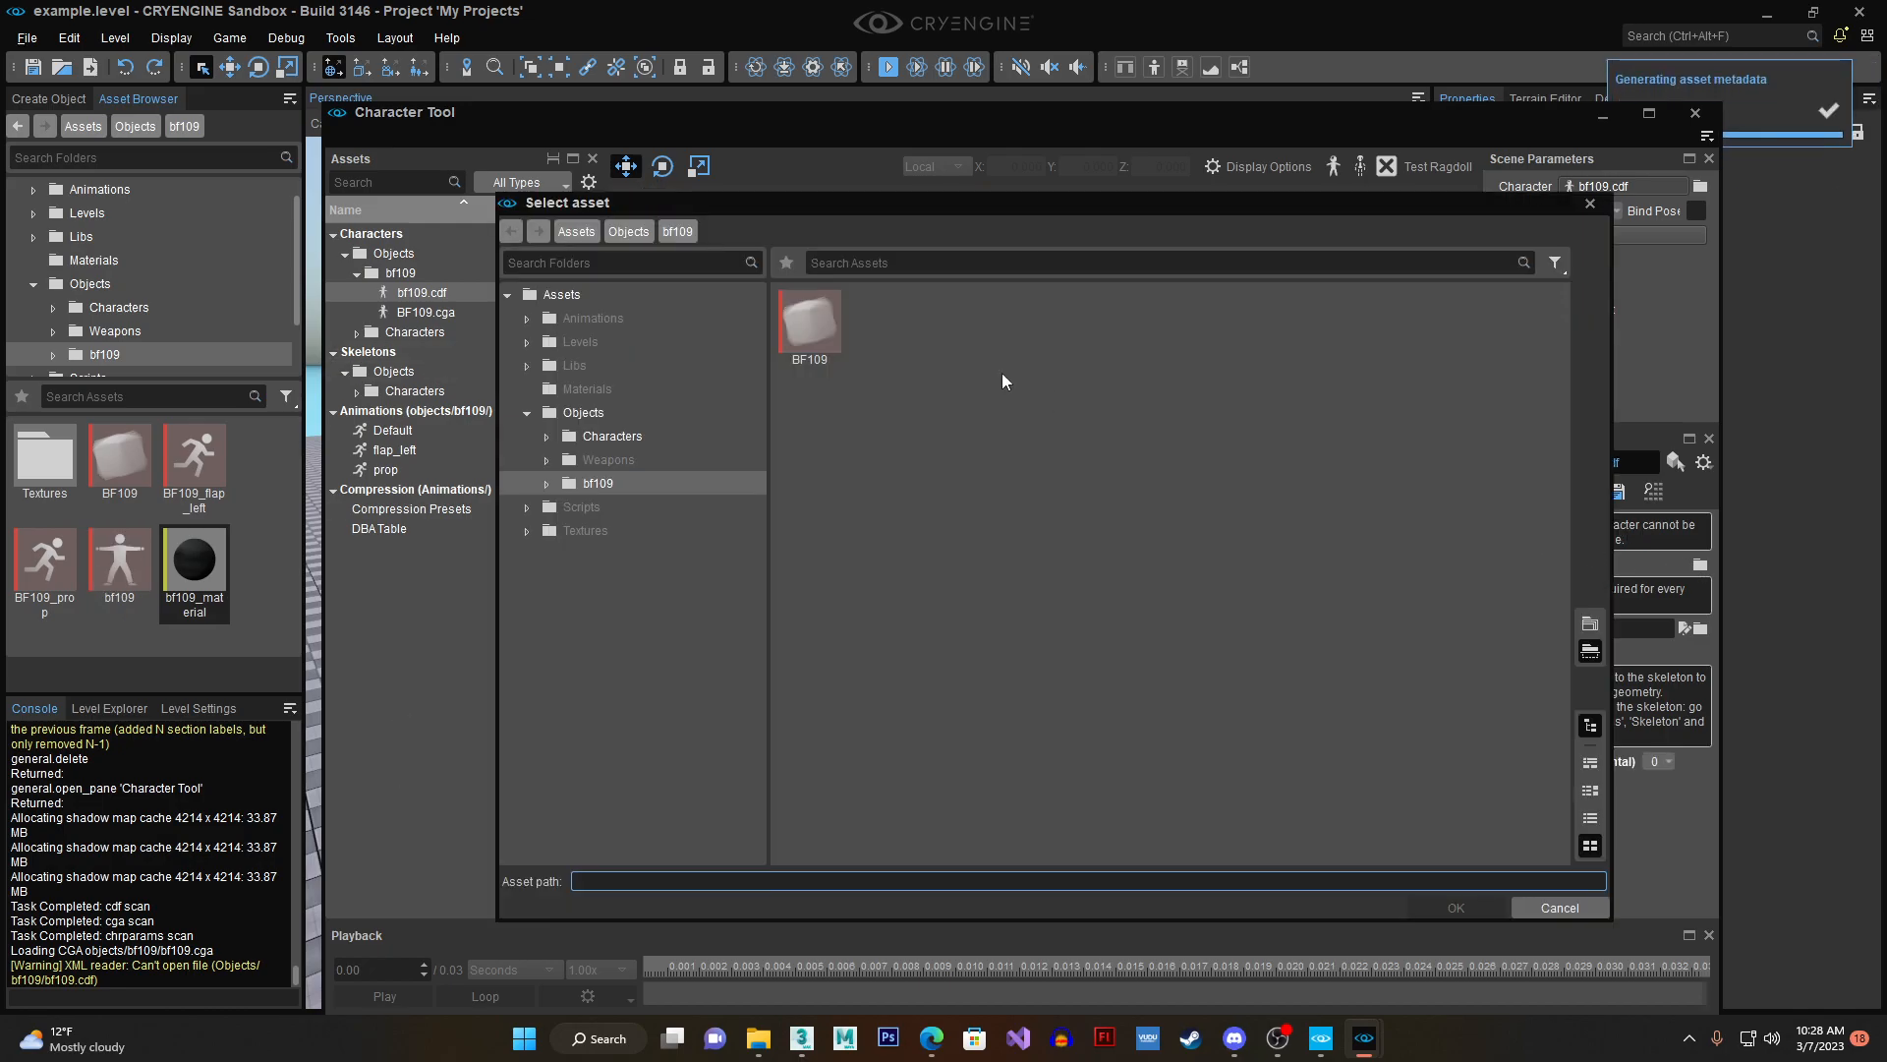
pyautogui.click(800, 354)
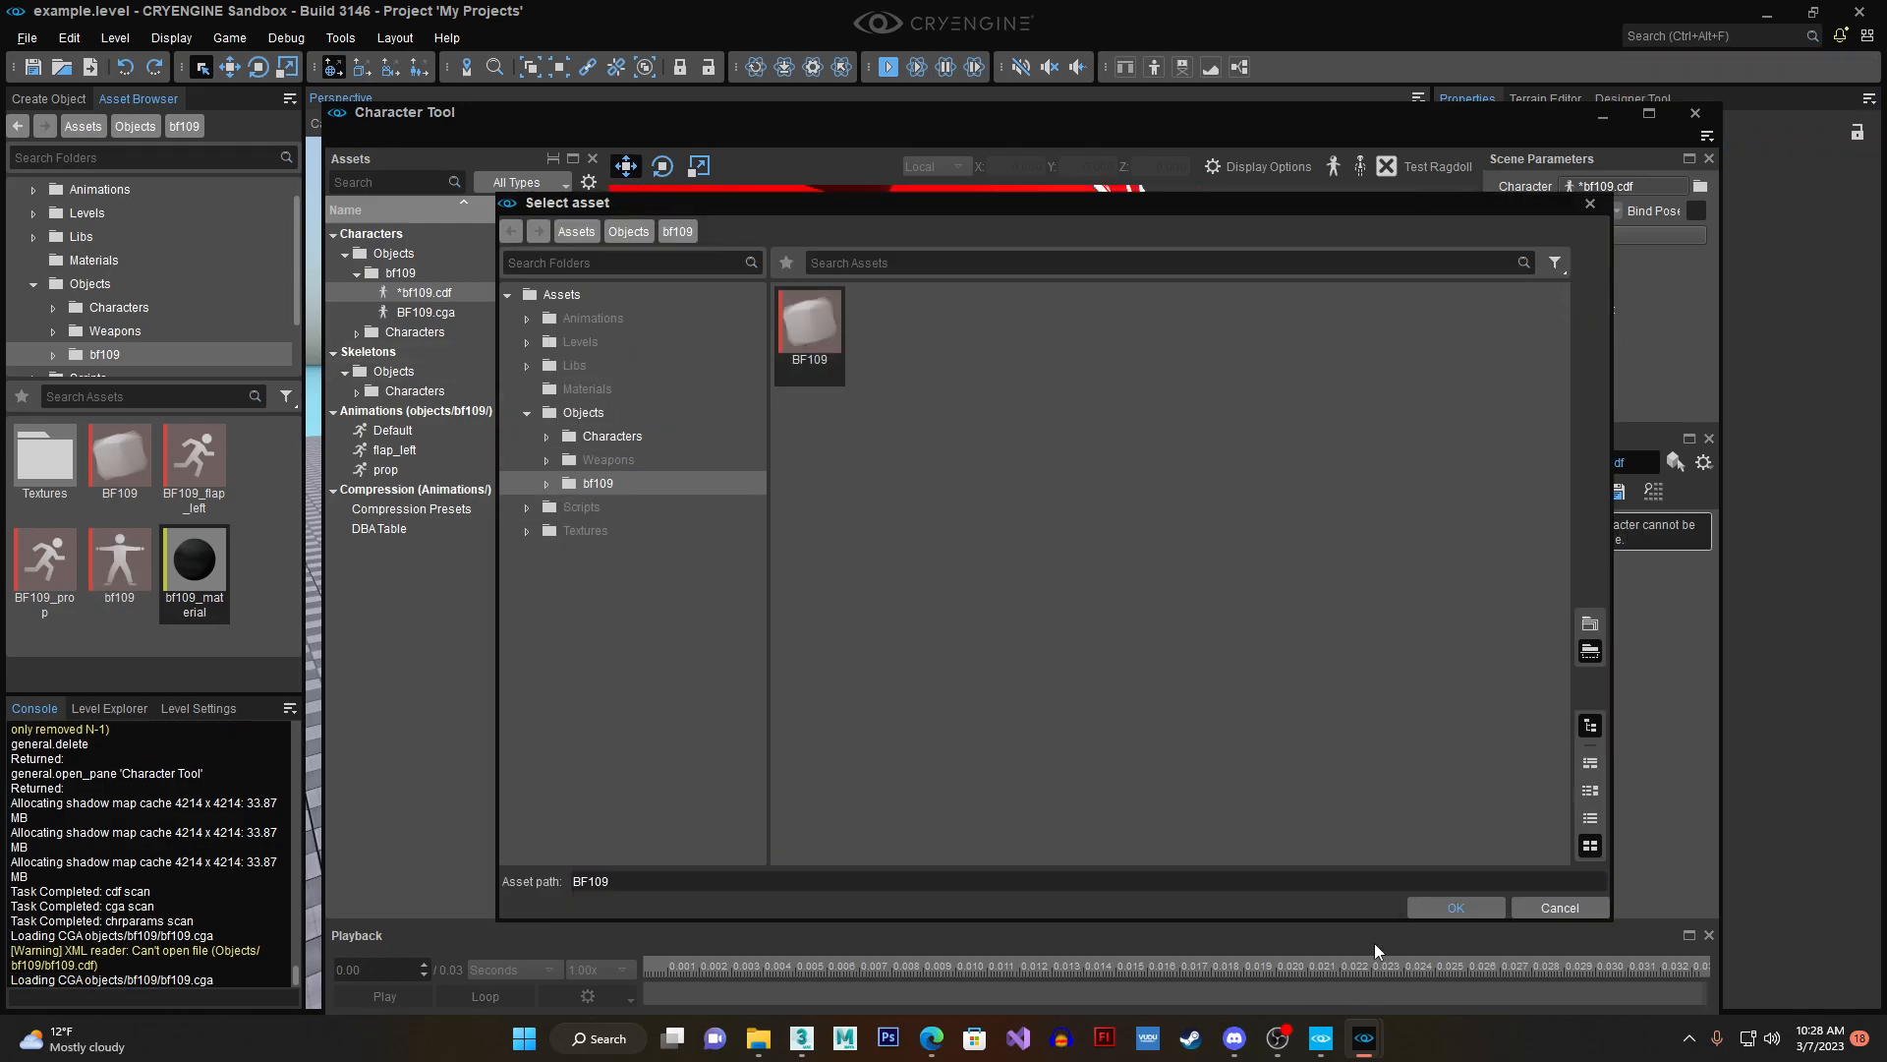
pyautogui.click(1430, 909)
pyautogui.scroll(-5, 1023, 584)
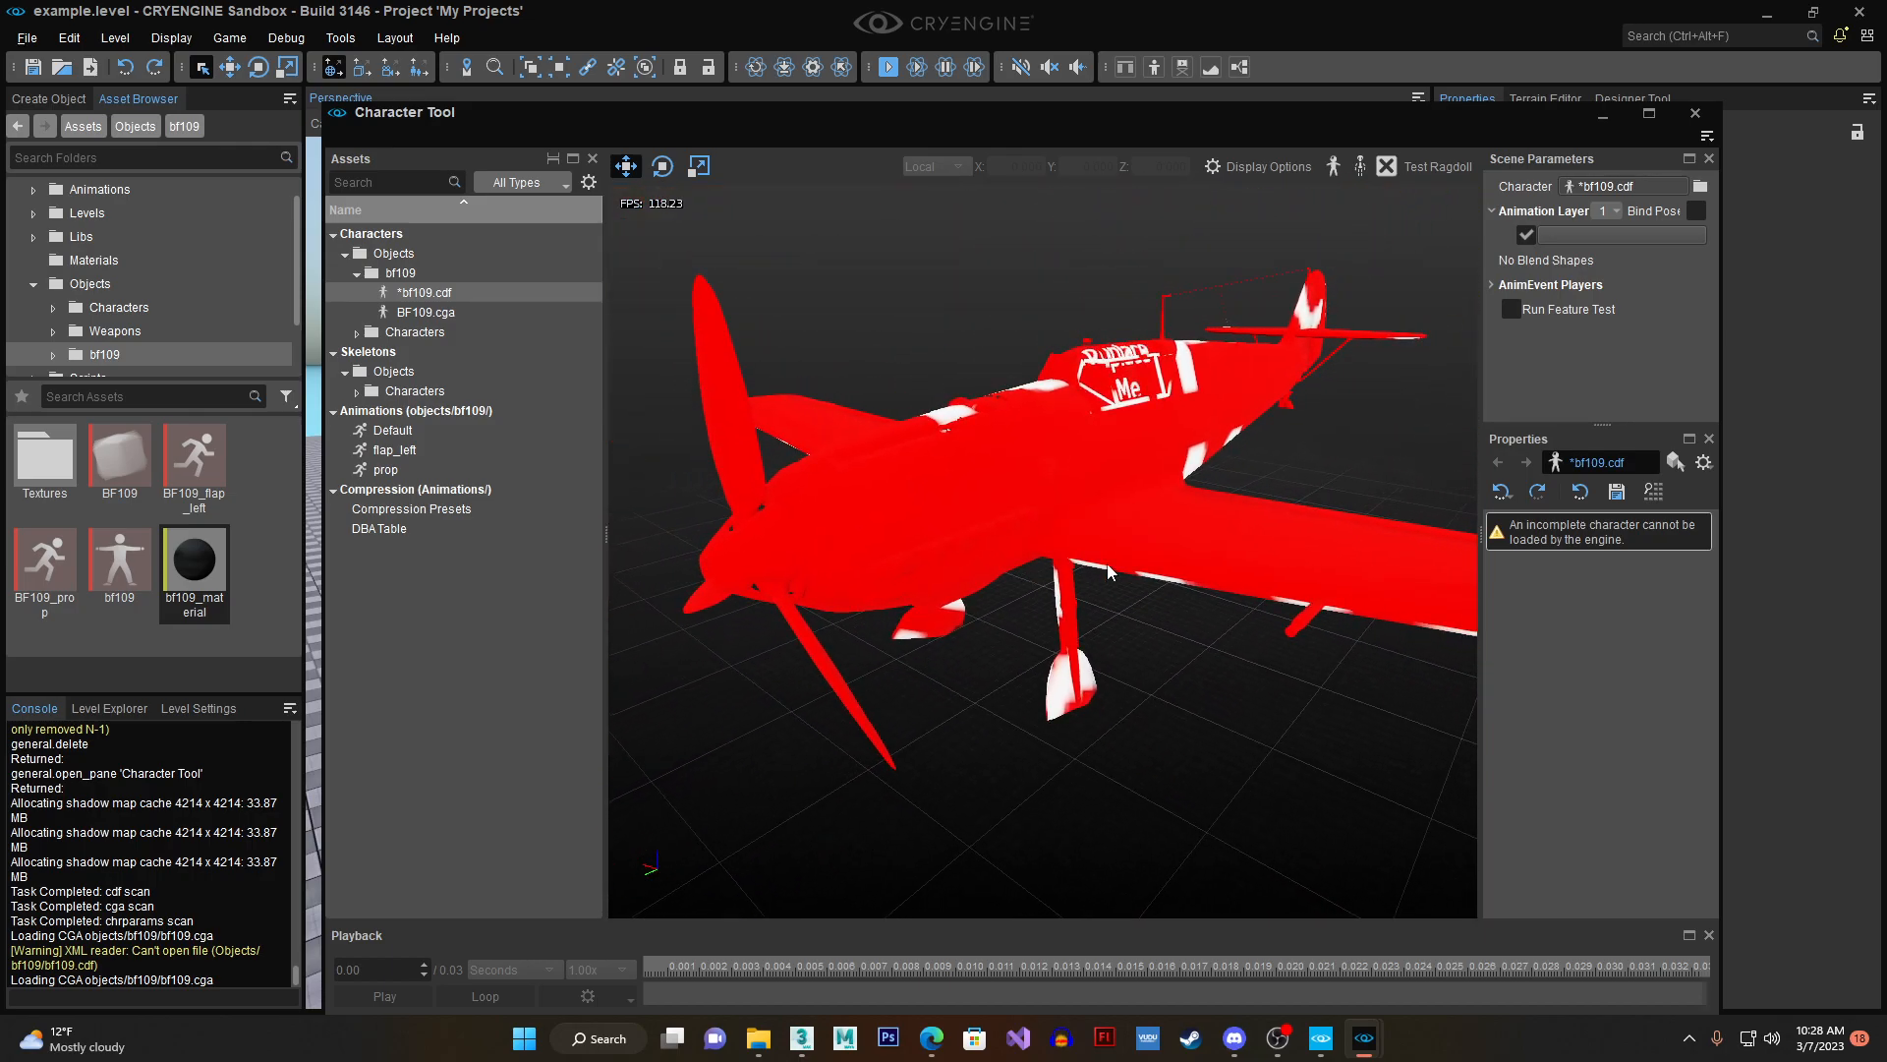
pyautogui.click(427, 313)
pyautogui.click(429, 293)
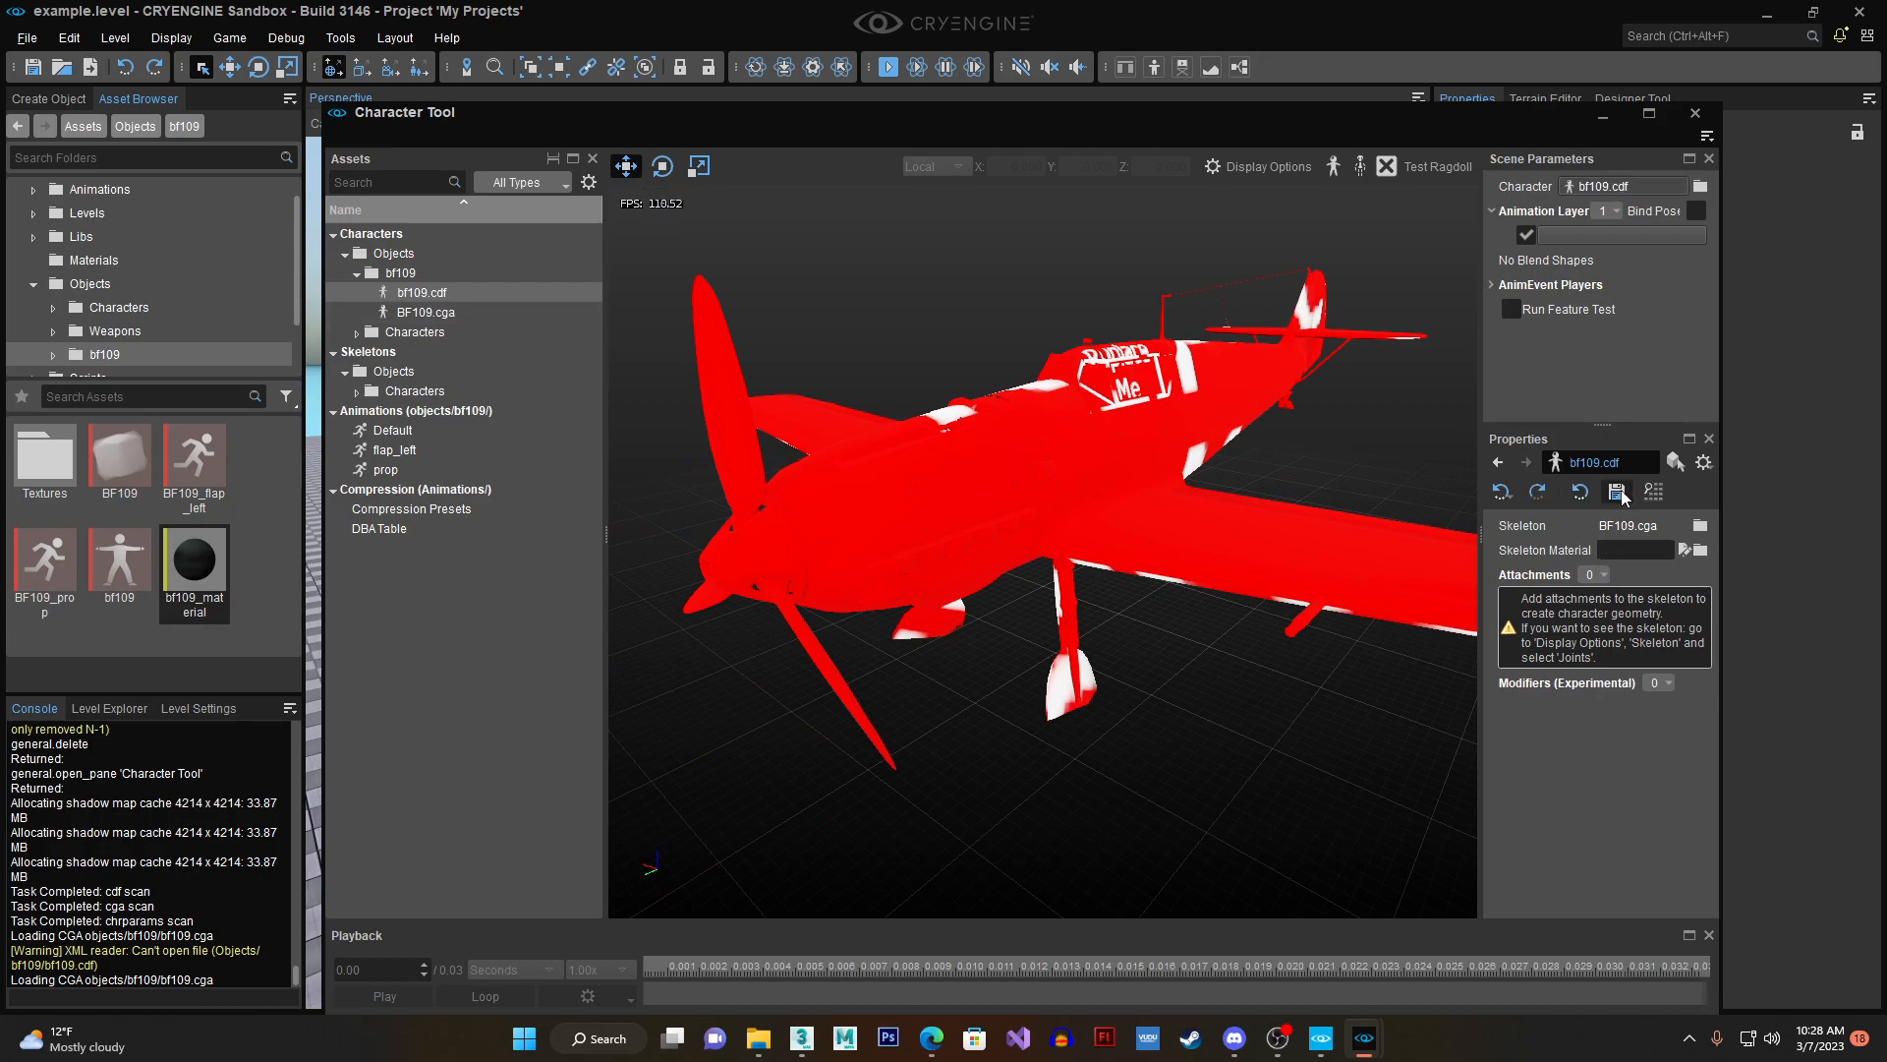
# - Add a first attachment to bf109.cdf as a Joint Attachment bound to the pilot_seat joint
pyautogui.click(1593, 574)
pyautogui.click(1605, 616)
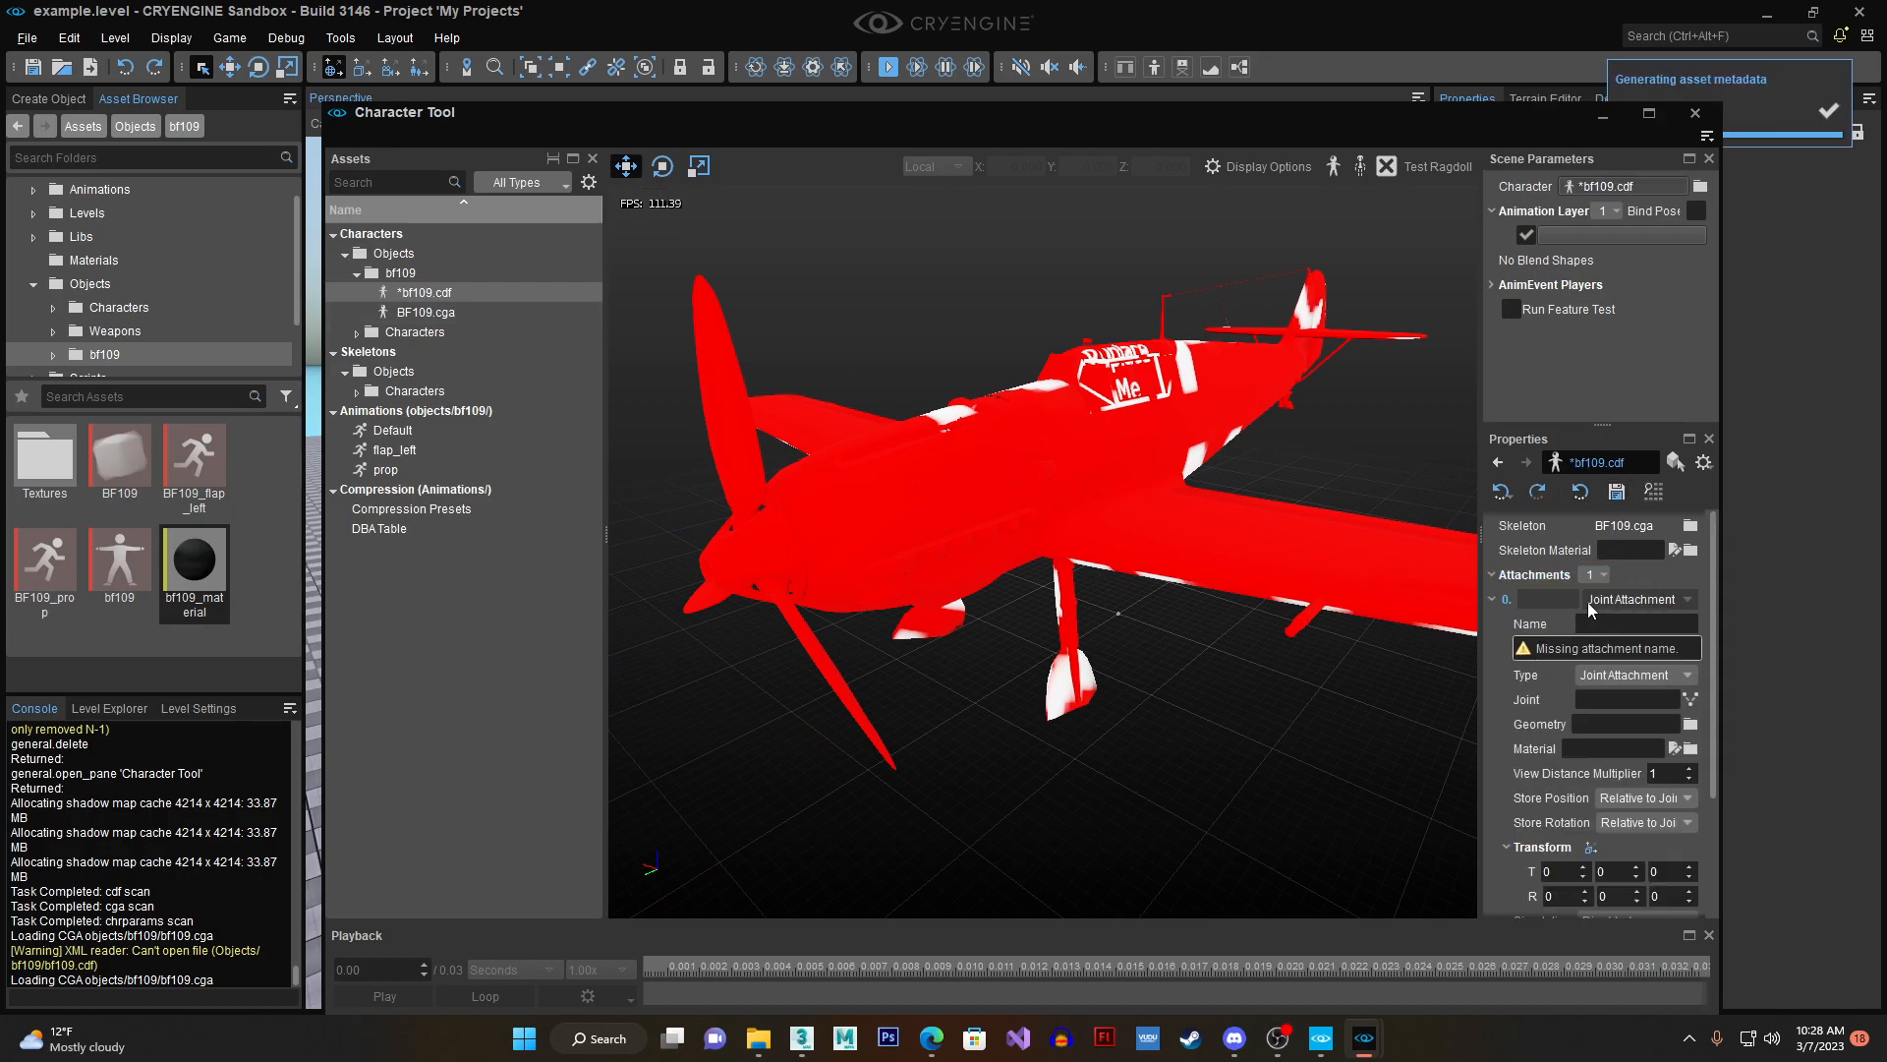
pyautogui.click(1691, 699)
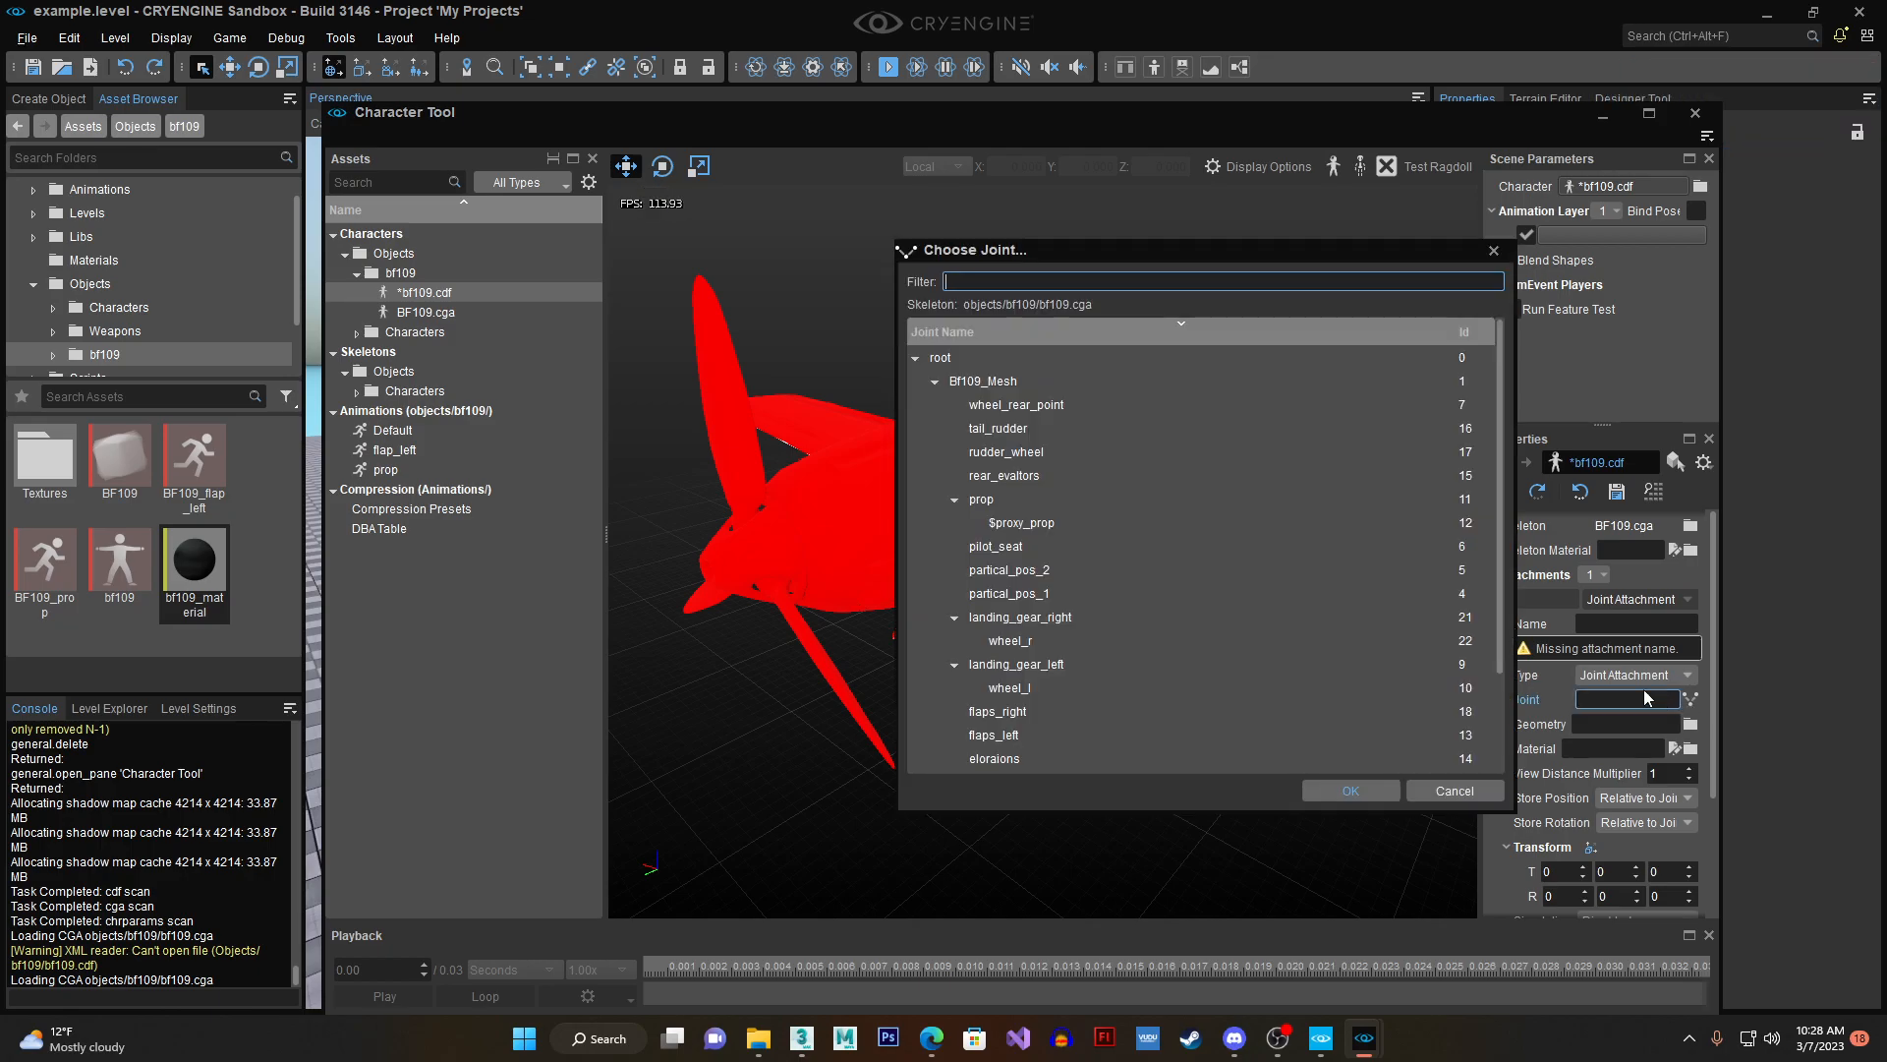
pyautogui.click(1087, 546)
pyautogui.click(1351, 791)
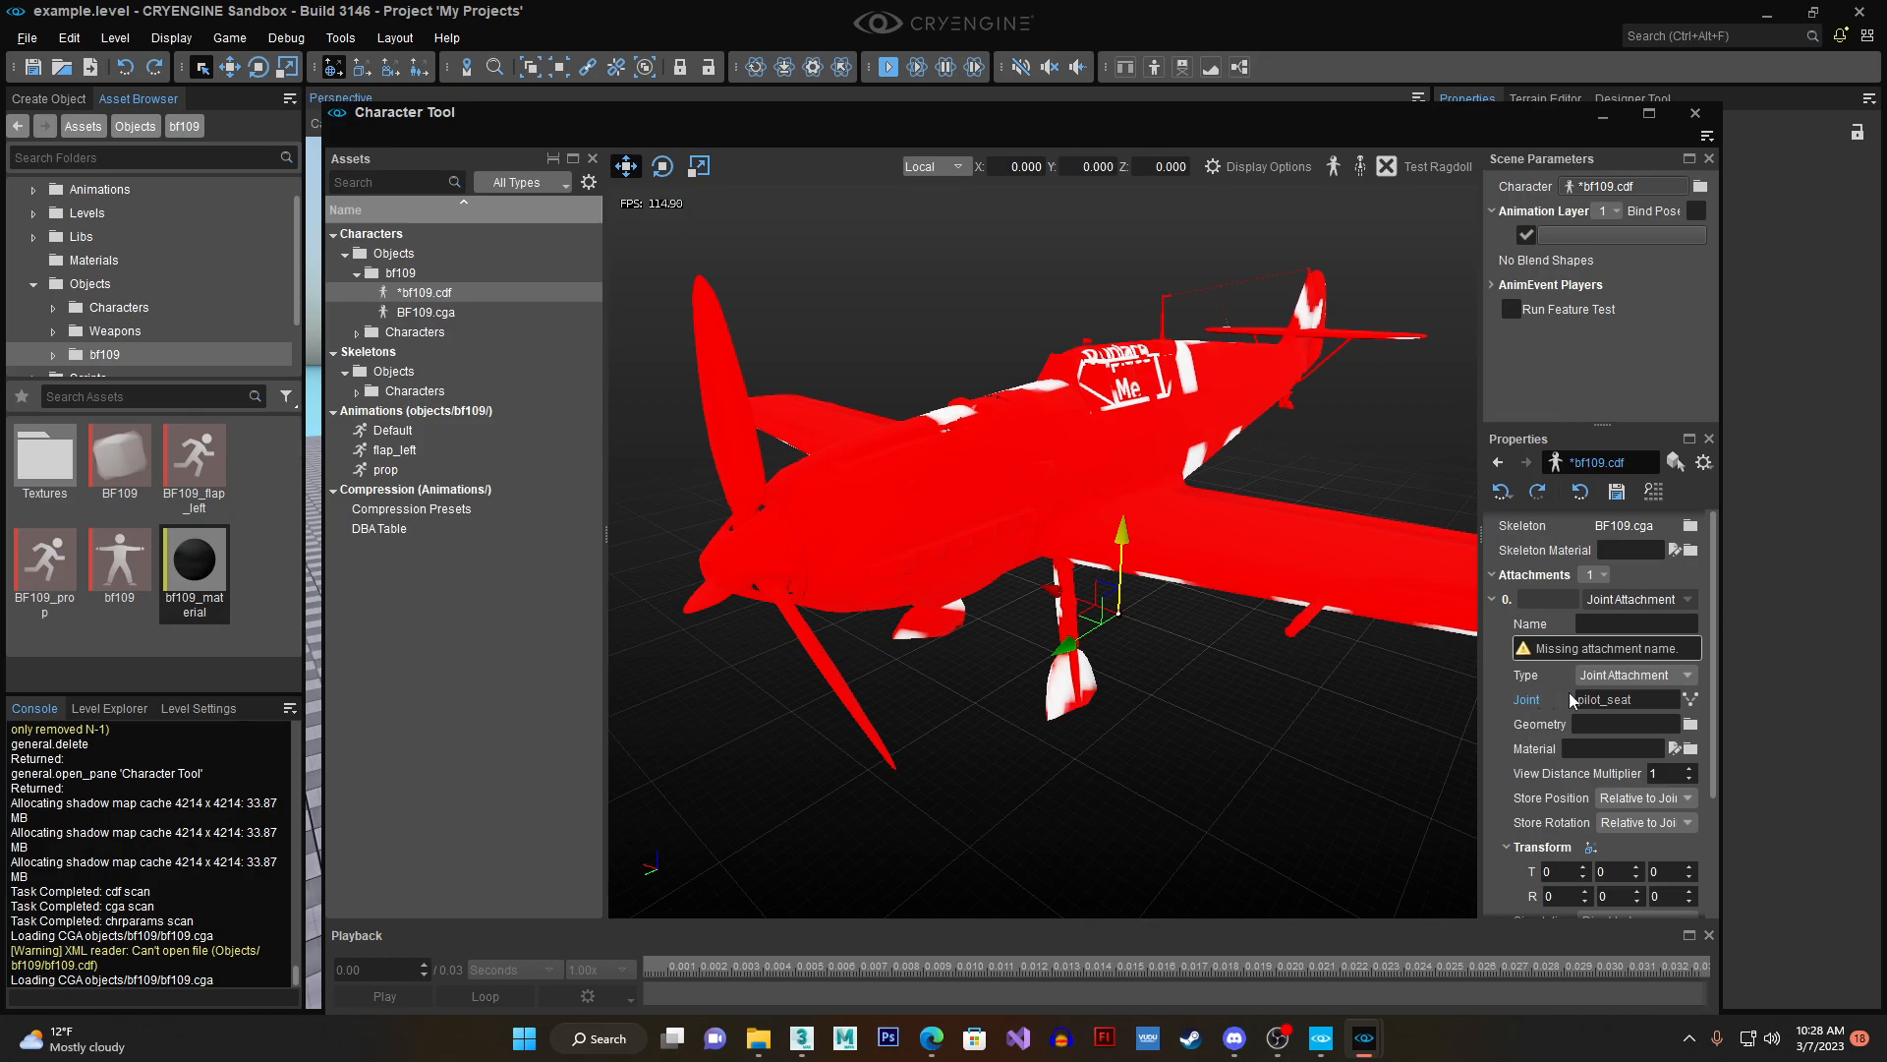
# - Name the pilot_seat joint attachment "seat"
pyautogui.click(1641, 624)
pyautogui.write('pol')
pyautogui.press('BackSpace')
pyautogui.press('BackSpace')
pyautogui.press('BackSpace')
pyautogui.press('BackSpace')
pyautogui.press('BackSpace')
pyautogui.write('seaty')
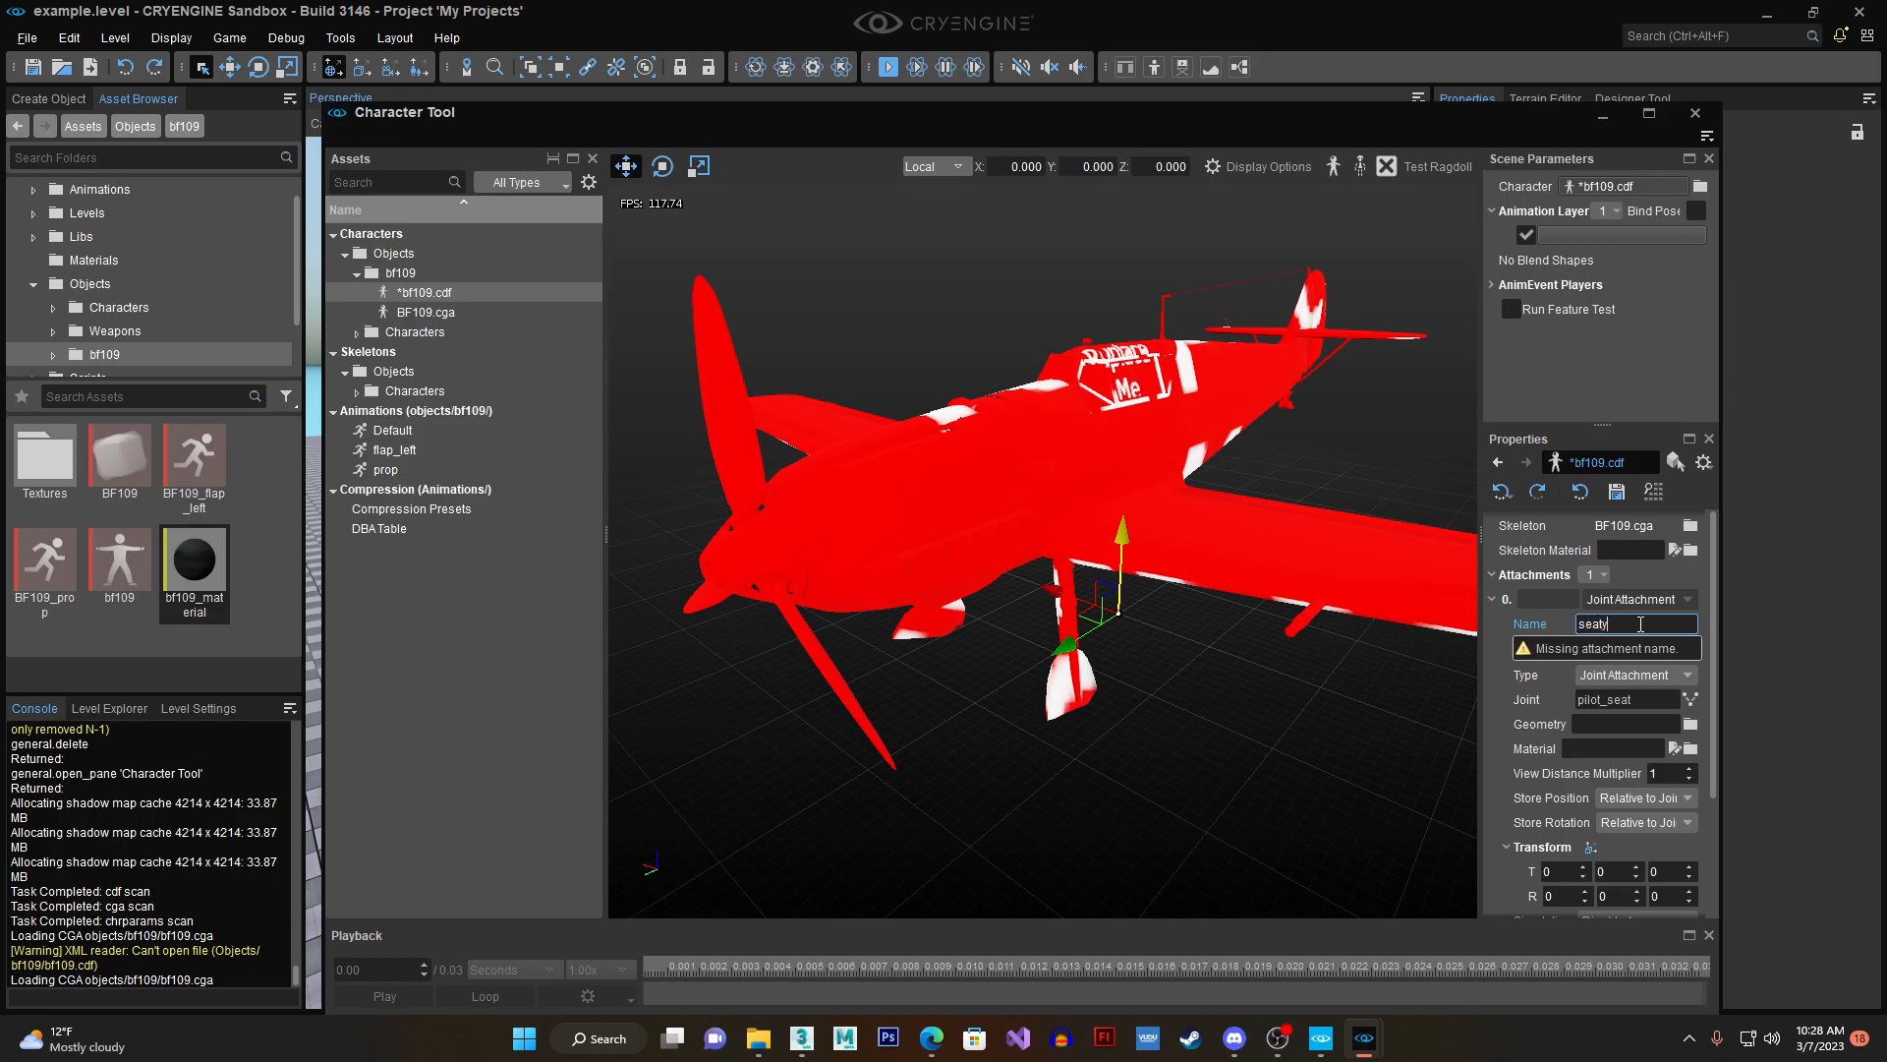
pyautogui.press('BackSpace')
pyautogui.press('Return')
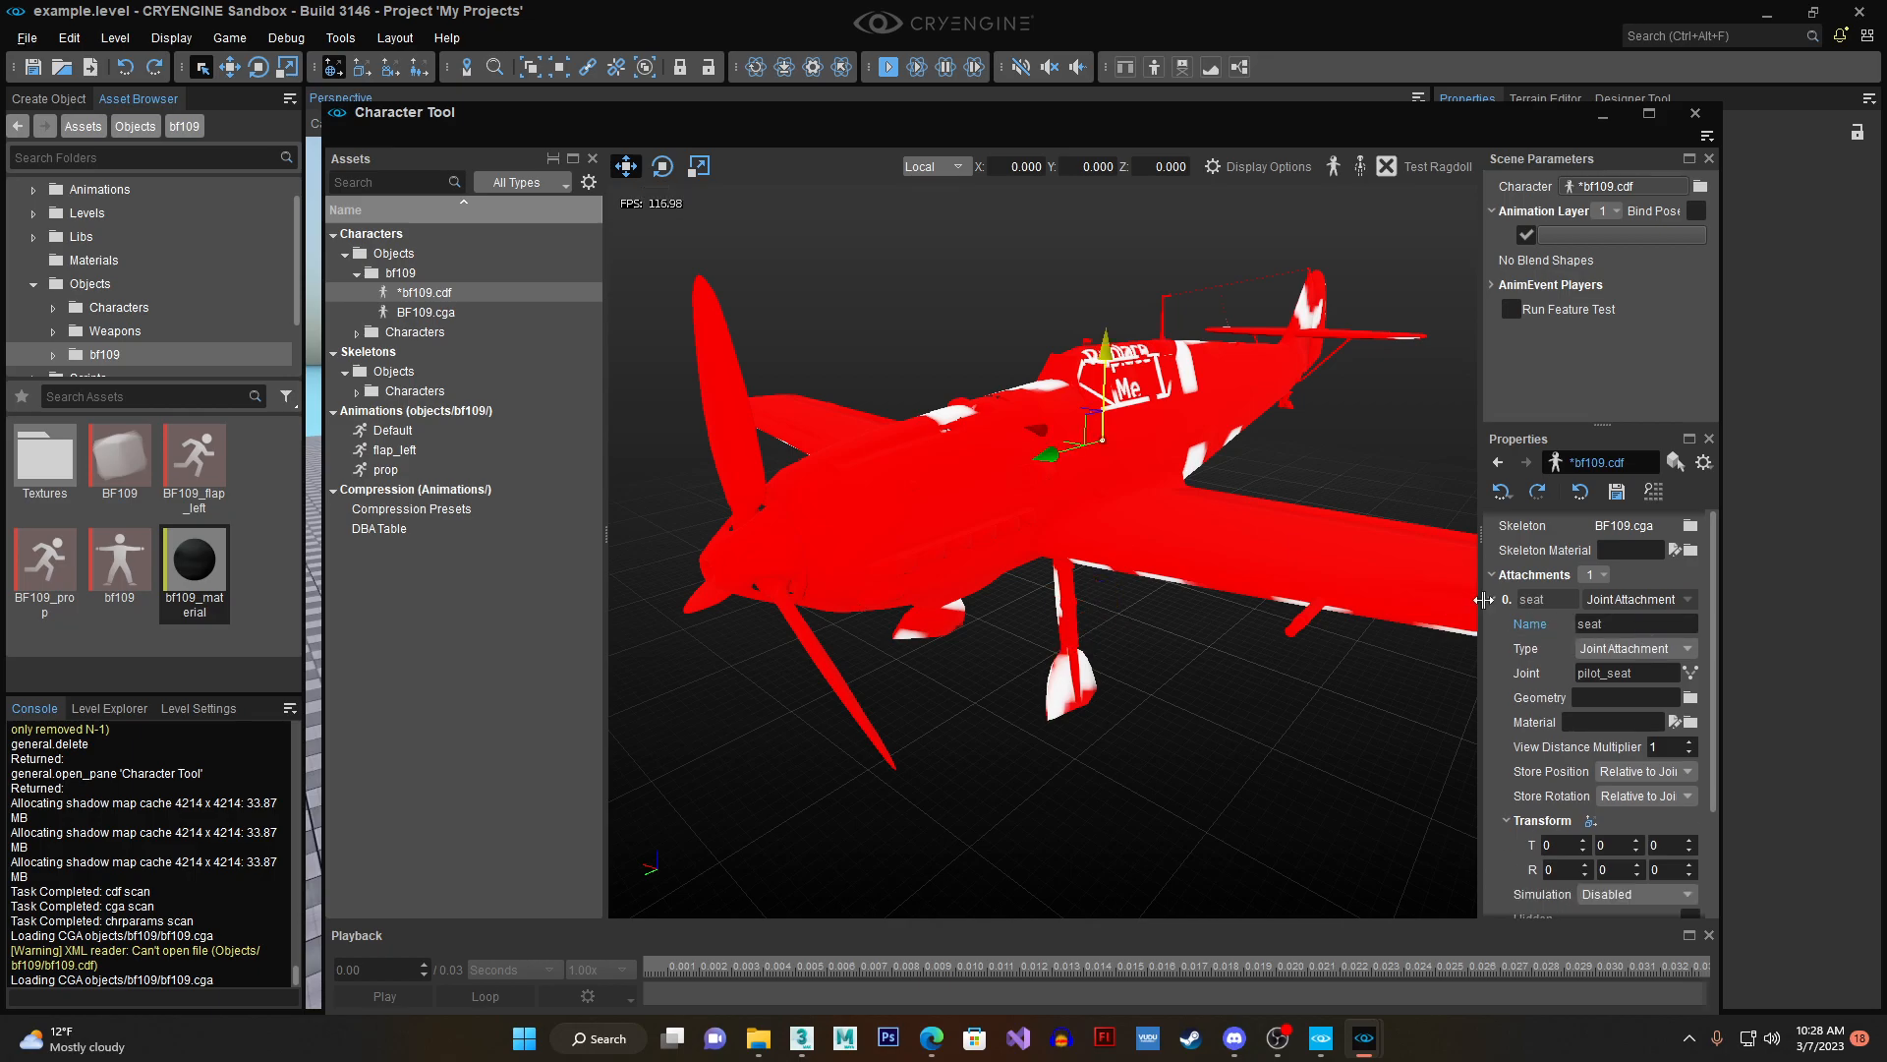
# - Add a second attachment of type Joint Attachment and bind it to the wheel_l joint
pyautogui.click(1594, 576)
pyautogui.click(1597, 617)
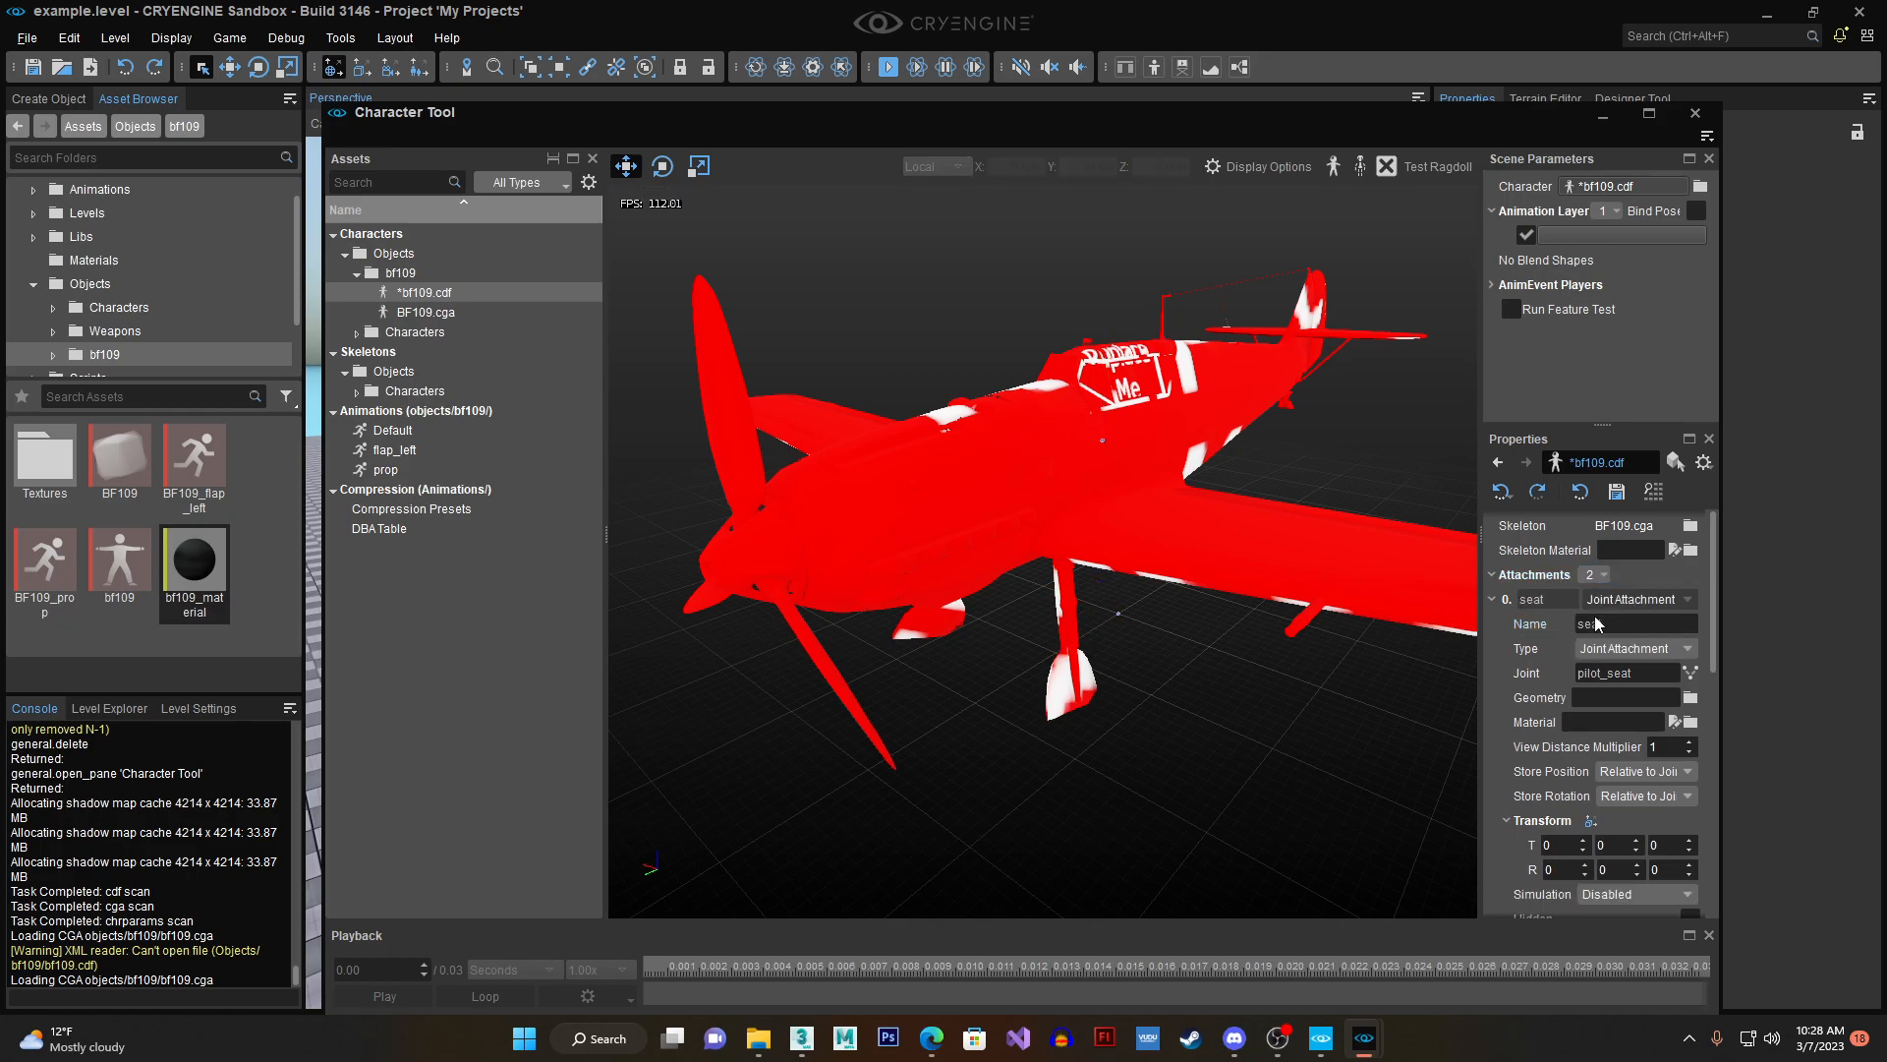
pyautogui.click(1493, 599)
pyautogui.click(1616, 703)
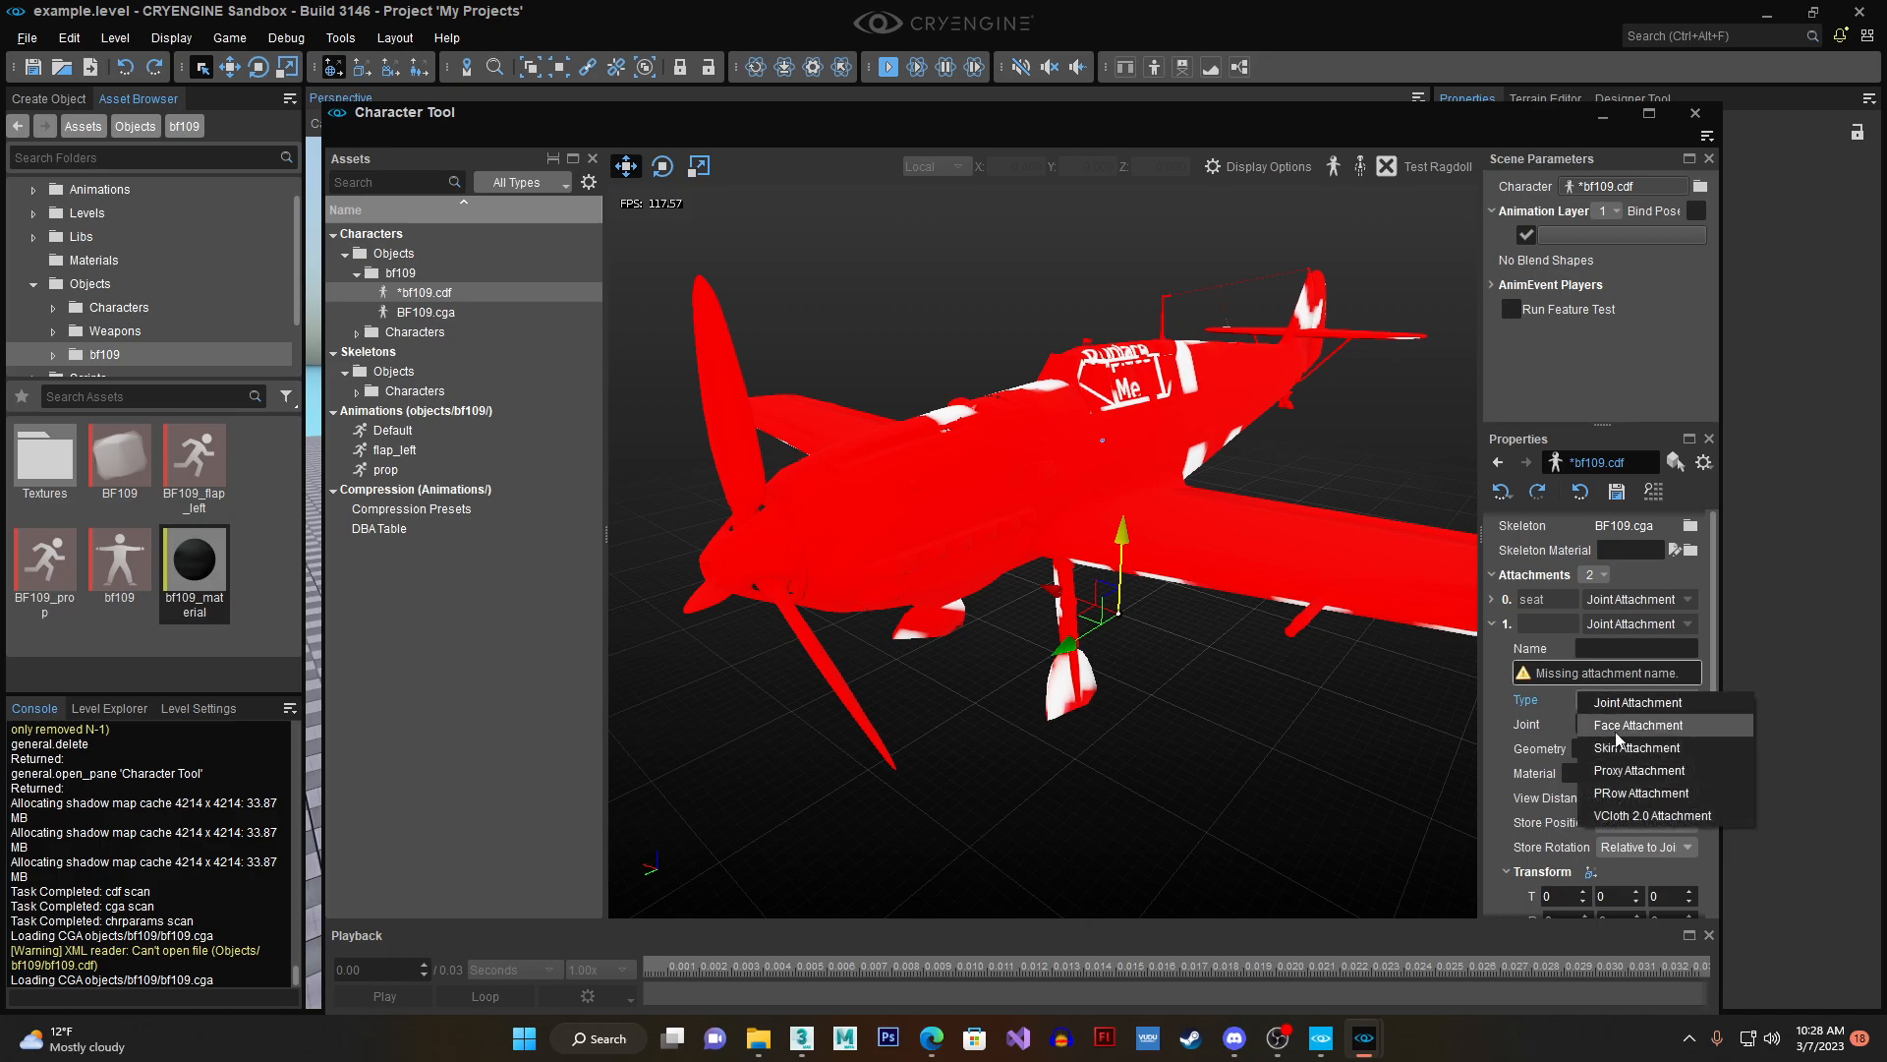
pyautogui.click(1636, 702)
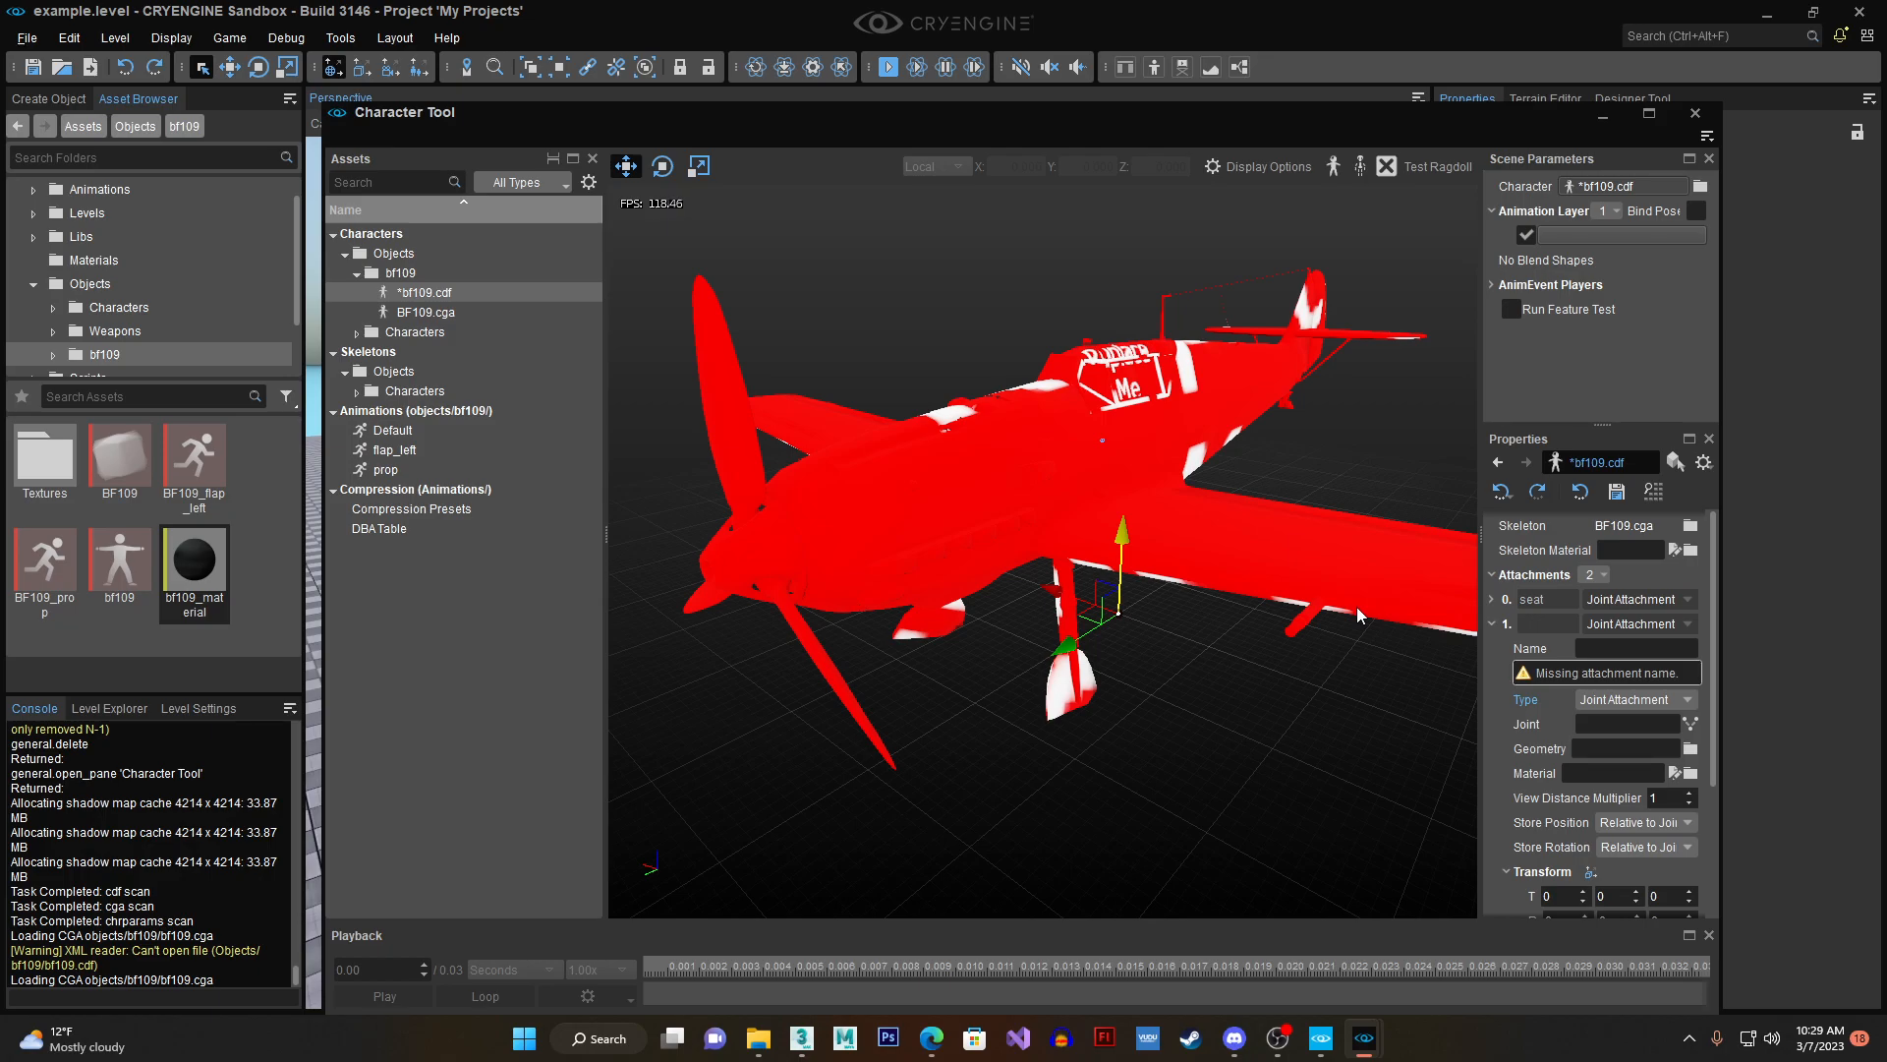
pyautogui.click(1691, 723)
pyautogui.scroll(-2, 1100, 600)
pyautogui.click(1033, 570)
pyautogui.click(1342, 792)
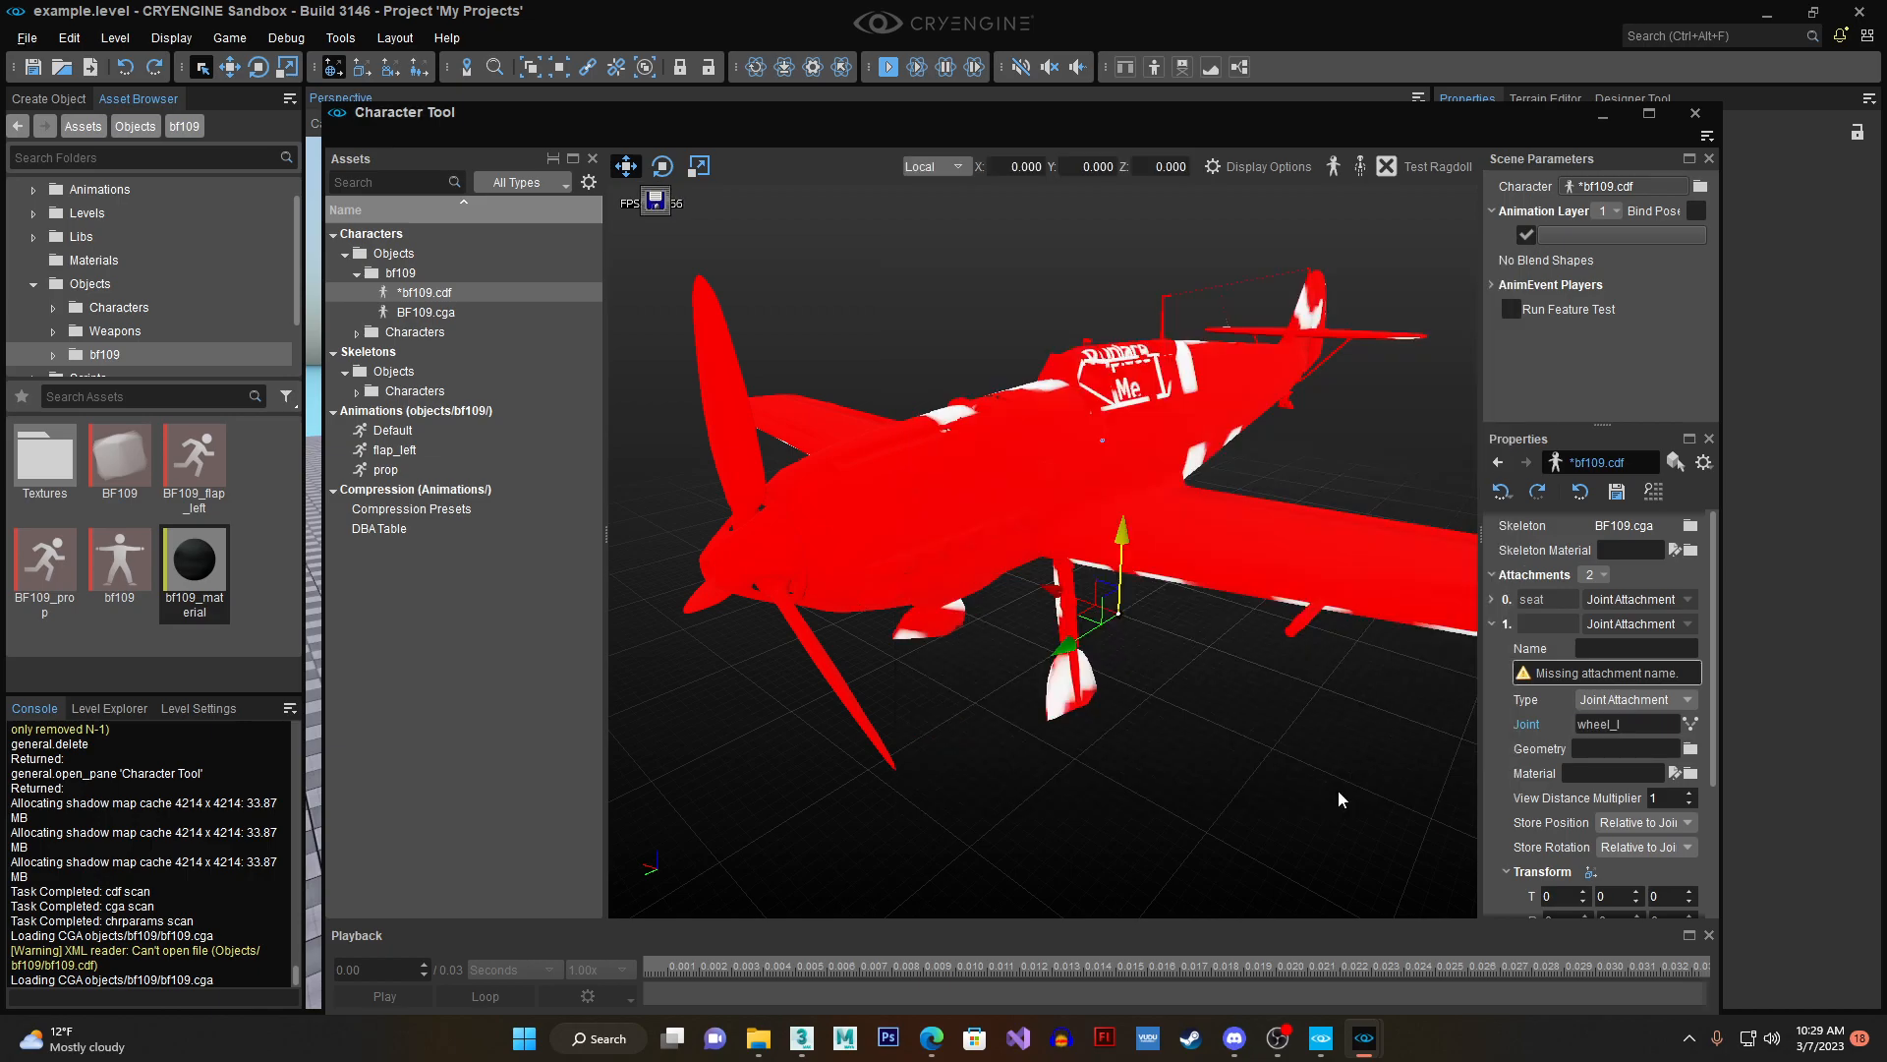
# - Name the second attachment wheel_l and check its position at the landing gear wheel
pyautogui.click(1621, 649)
pyautogui.write('w')
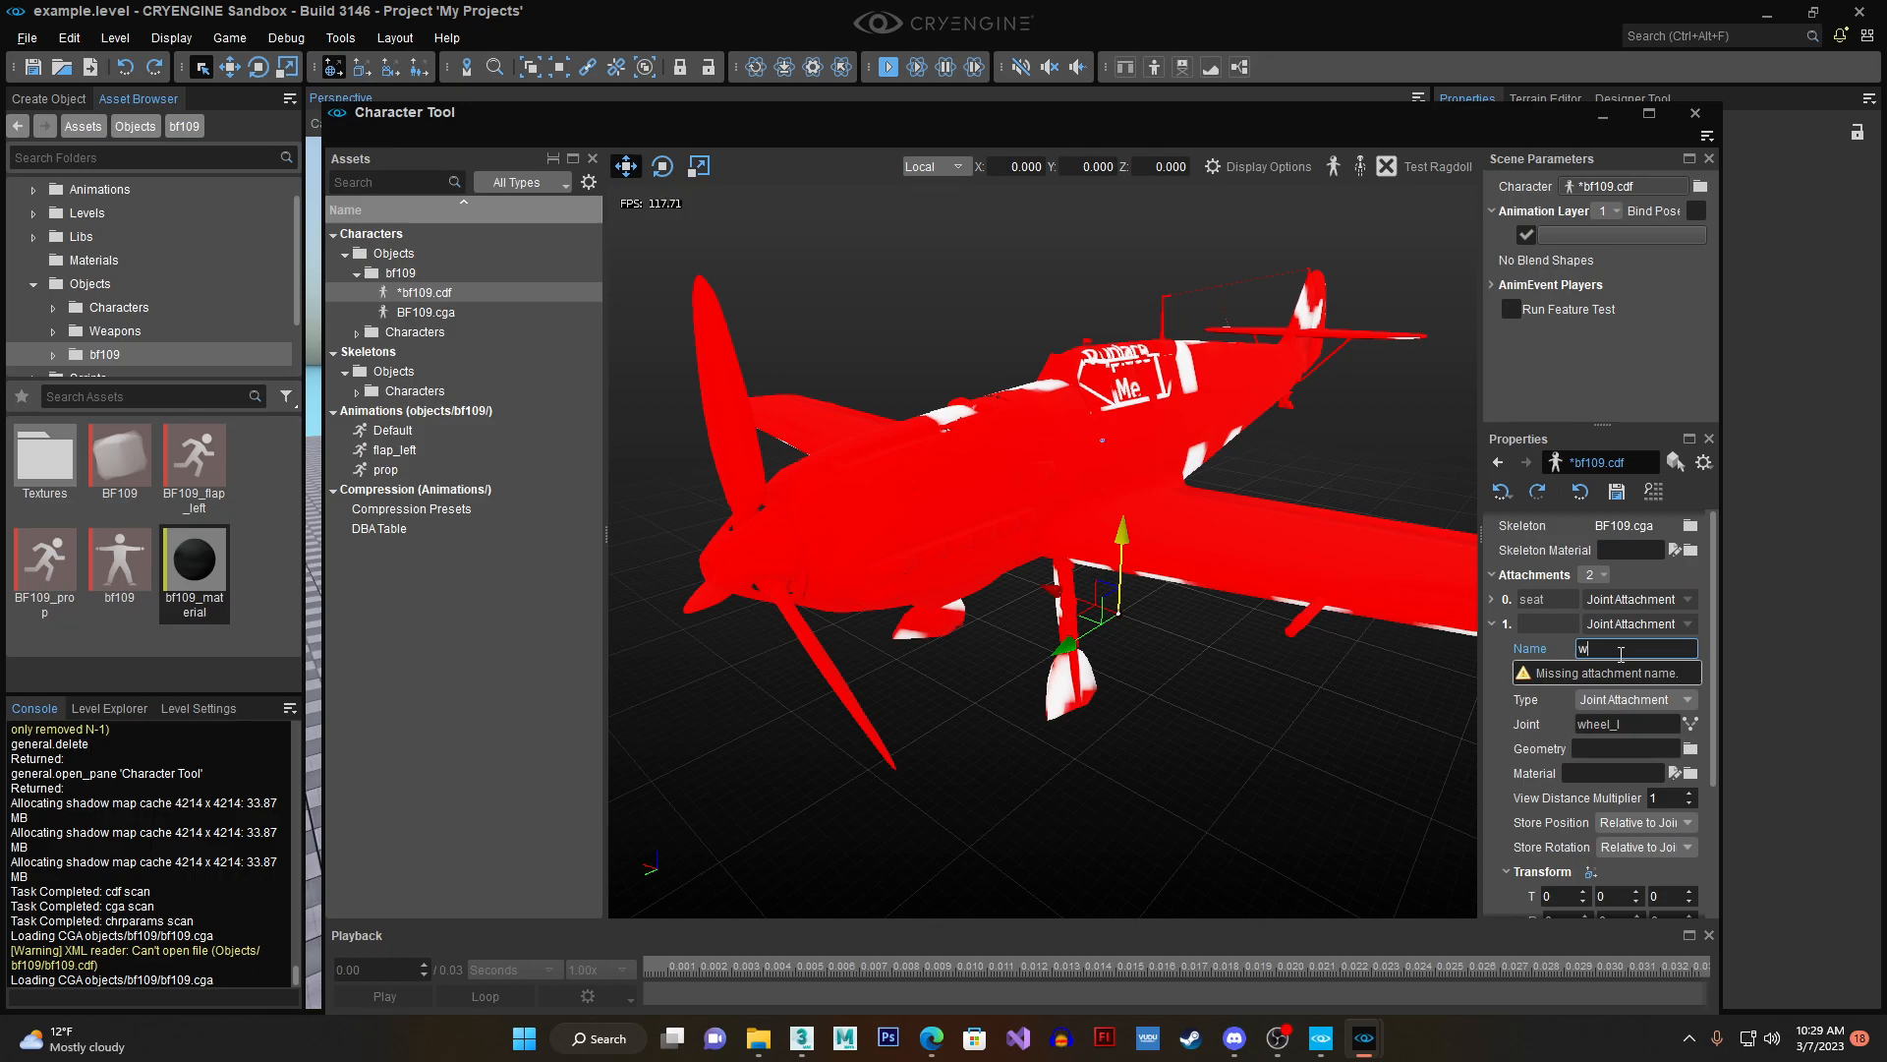
pyautogui.write('heel_l')
pyautogui.press('Return')
pyautogui.scroll(-6, 1231, 702)
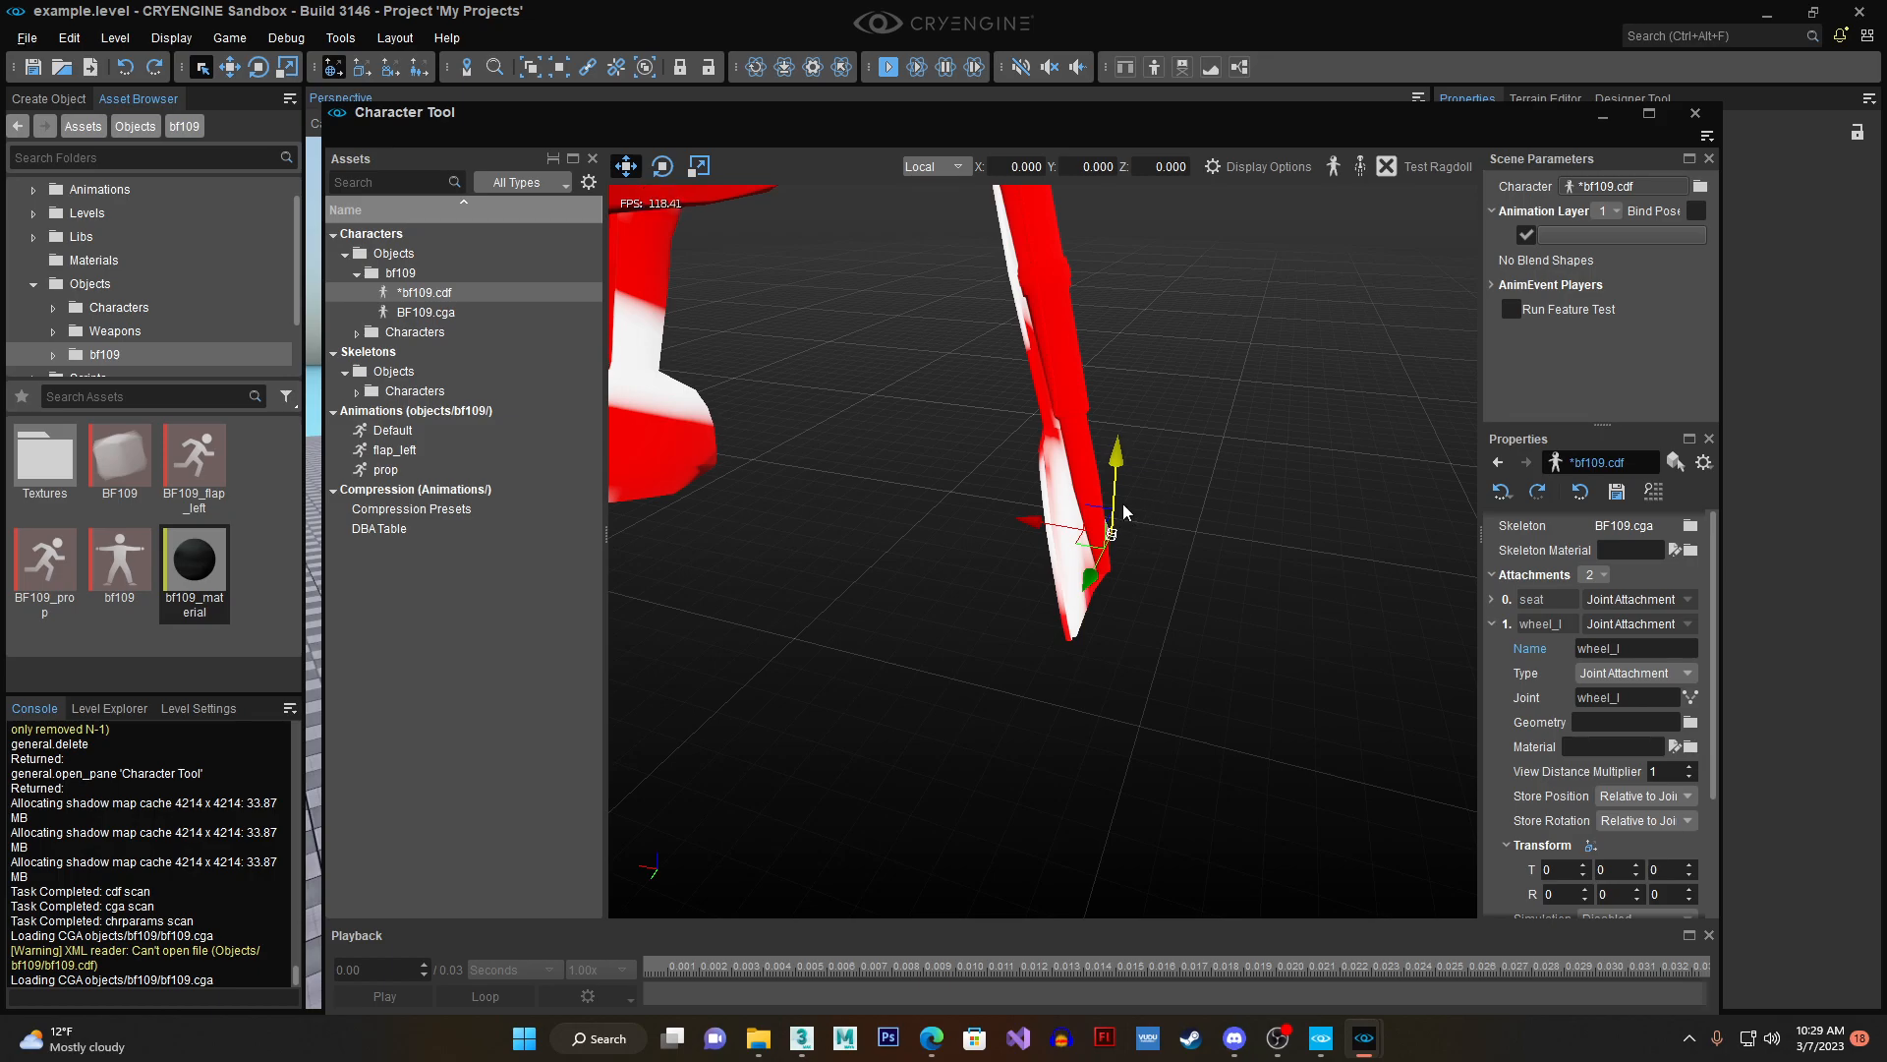
pyautogui.scroll(-3, 1121, 519)
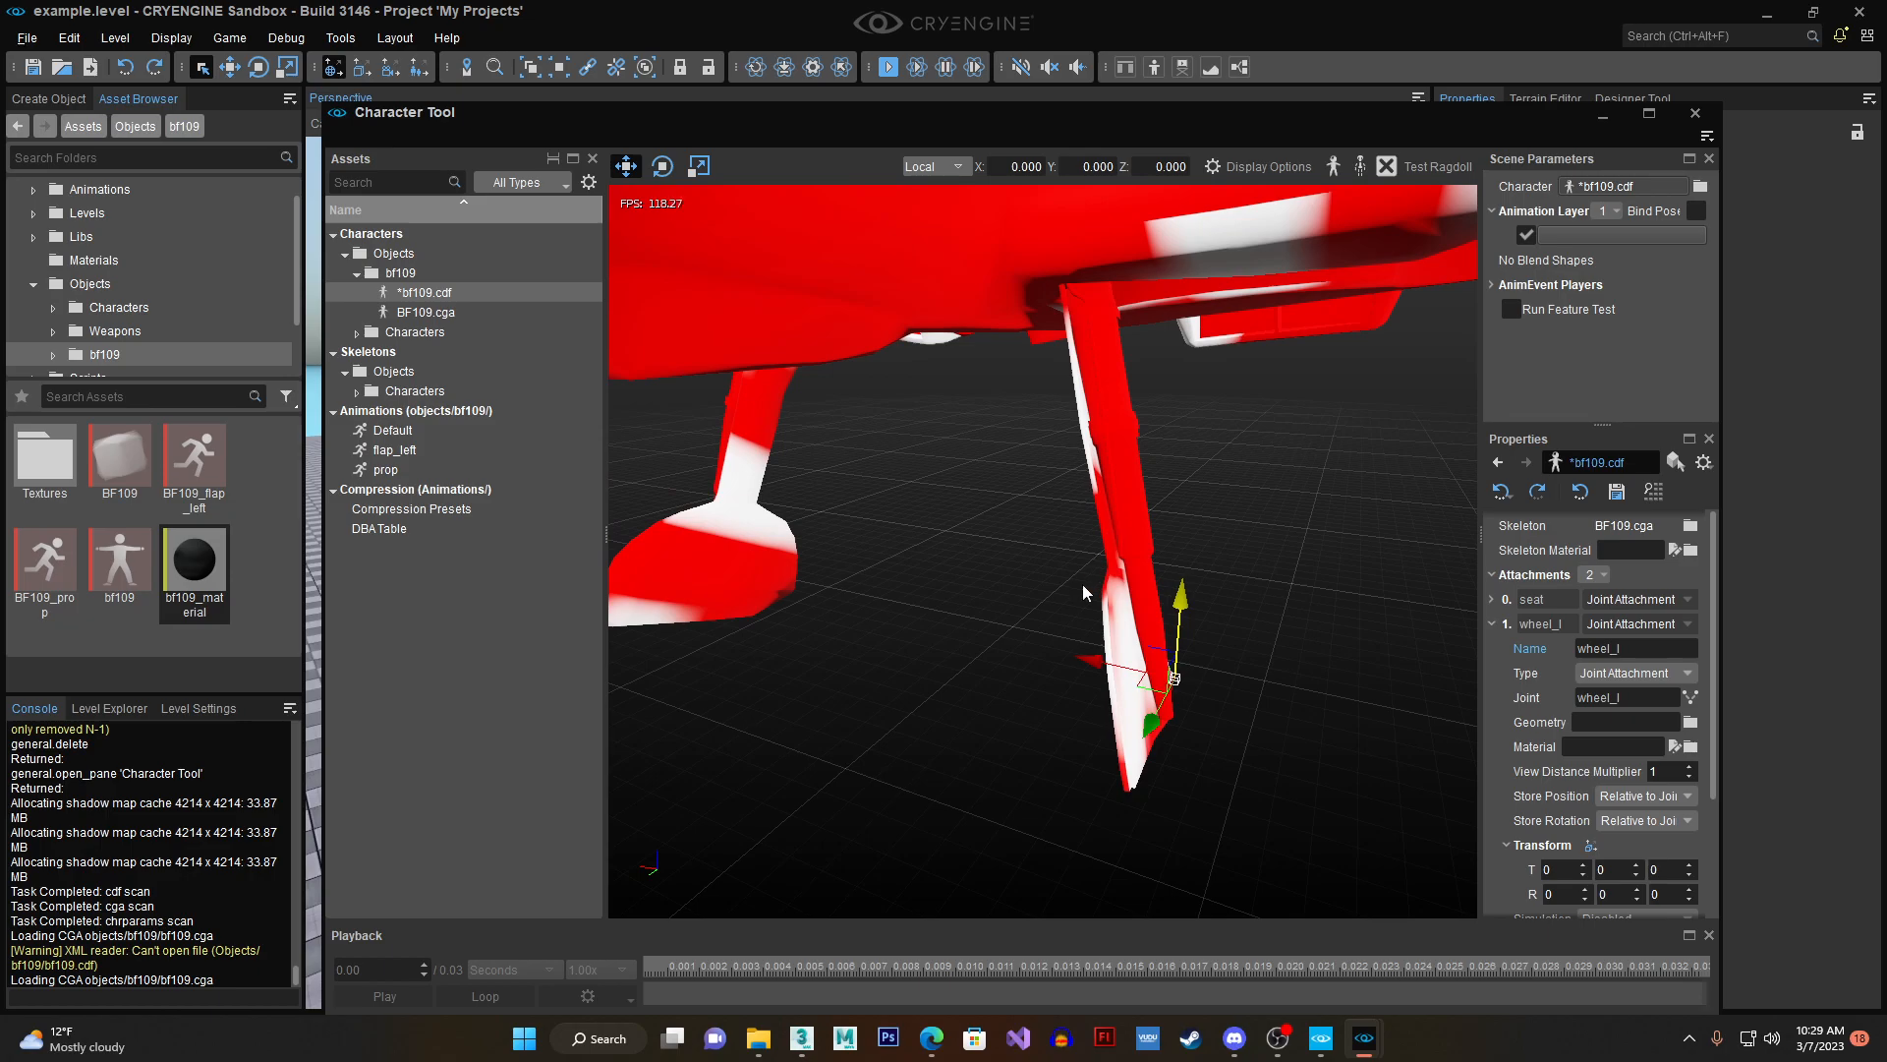
# - Save the example level, look around it and close the CRYENGINE Sandbox
pyautogui.doubleClick(33, 69)
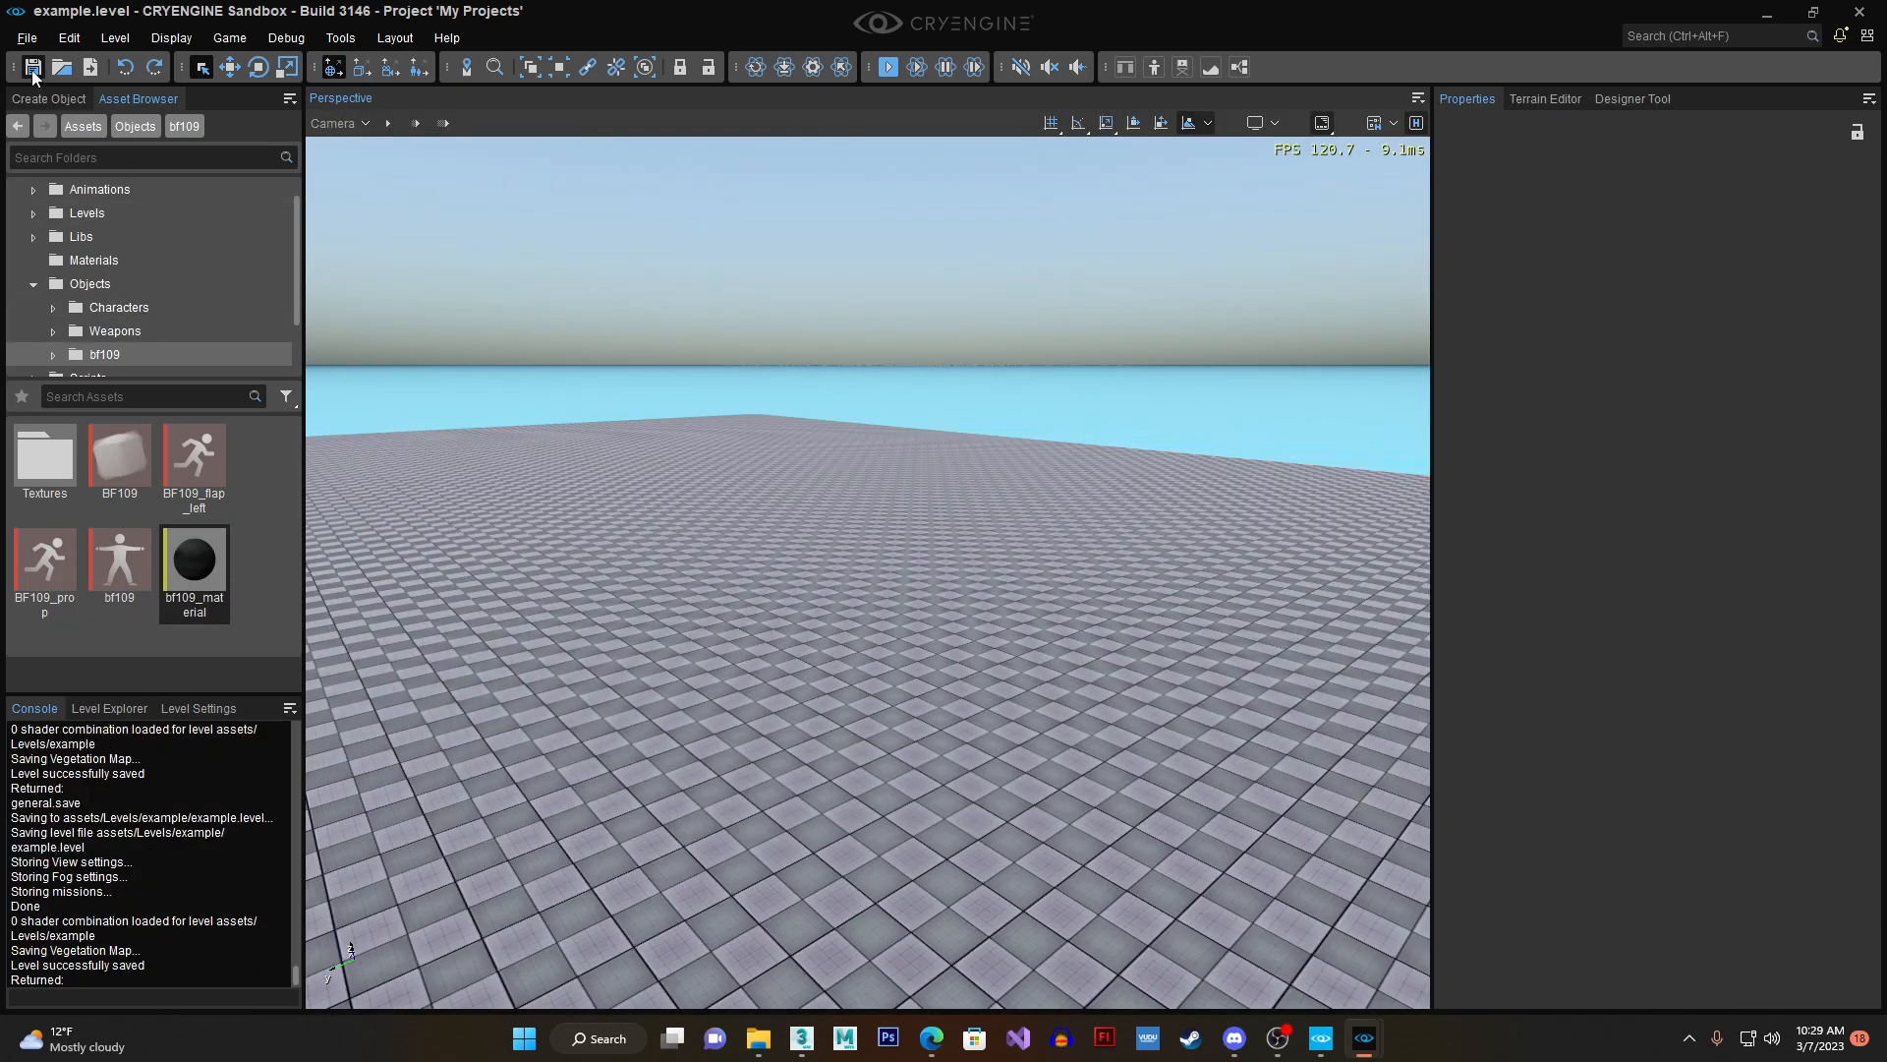
pyautogui.press('s')
pyautogui.moveTo(577, 482); pyautogui.dragTo(577, 482, button='right')
pyautogui.scroll(2, 577, 482)
pyautogui.moveTo(783, 572); pyautogui.dragTo(806, 663, button='right')
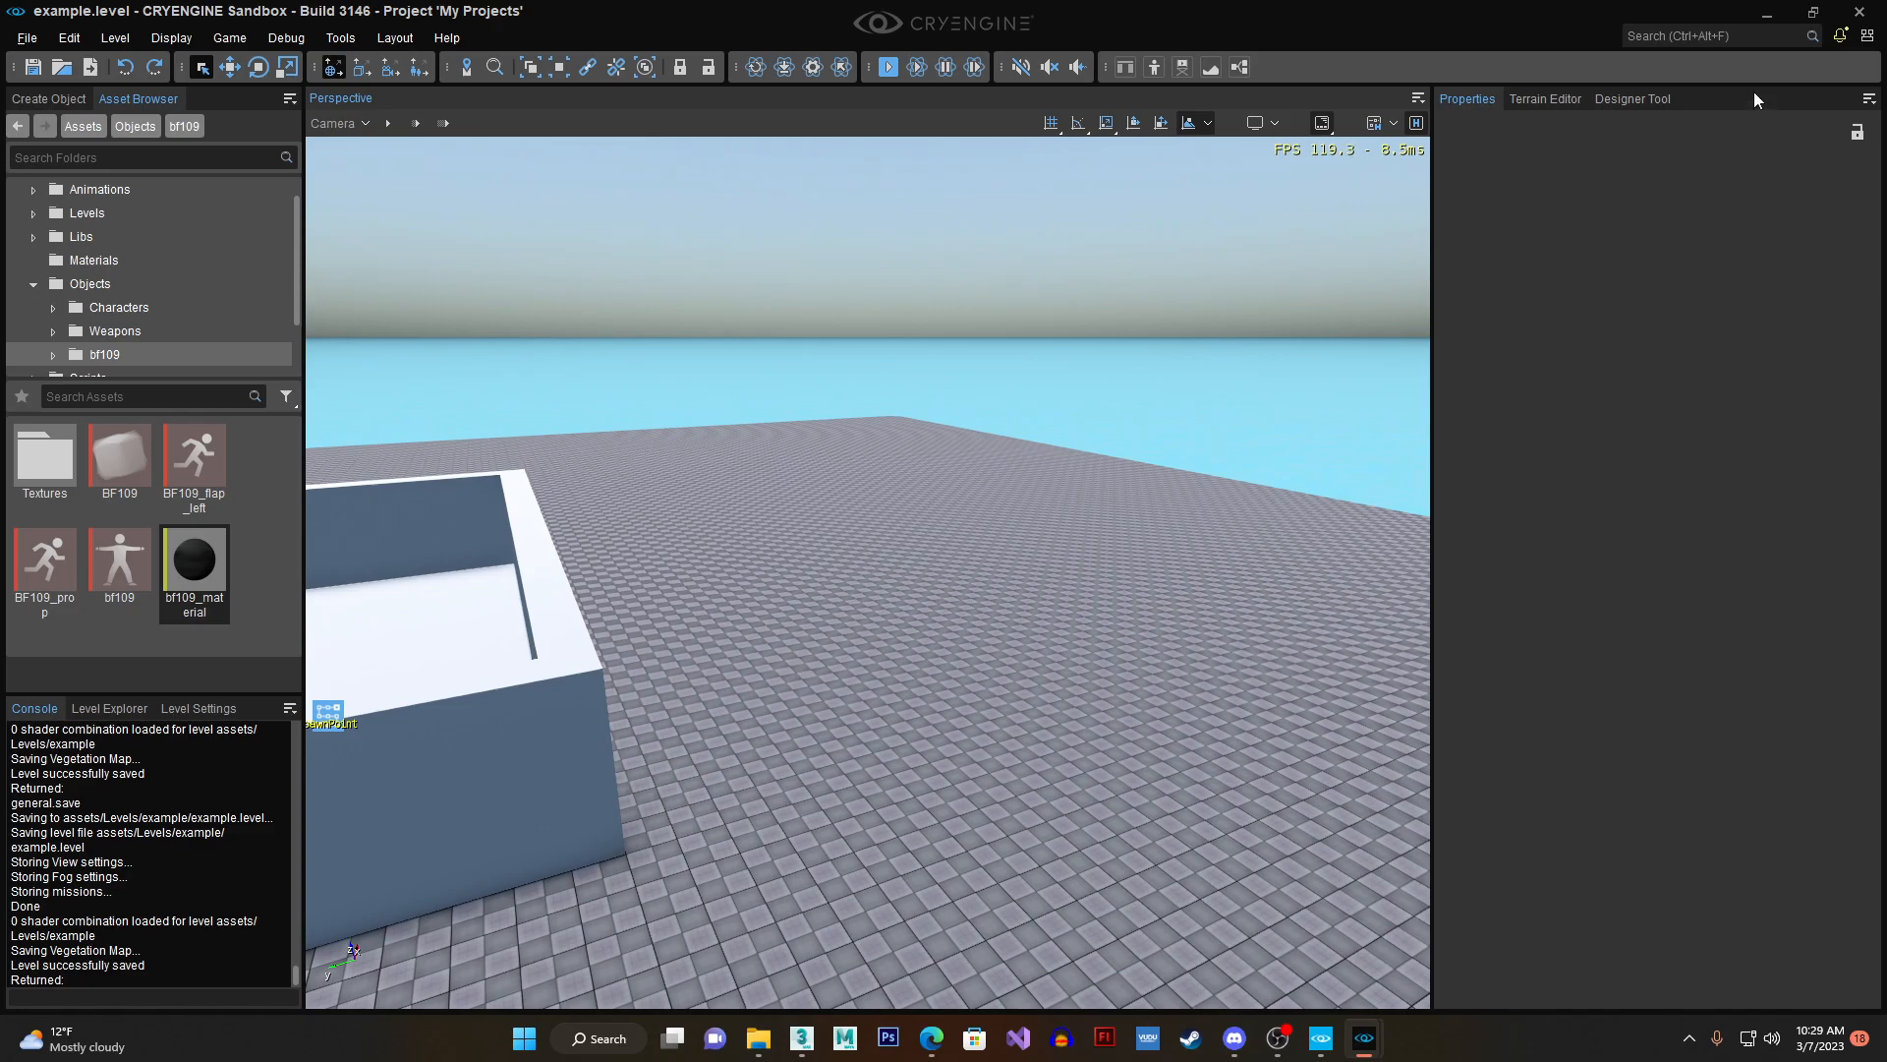
pyautogui.click(1854, 12)
pyautogui.click(989, 576)
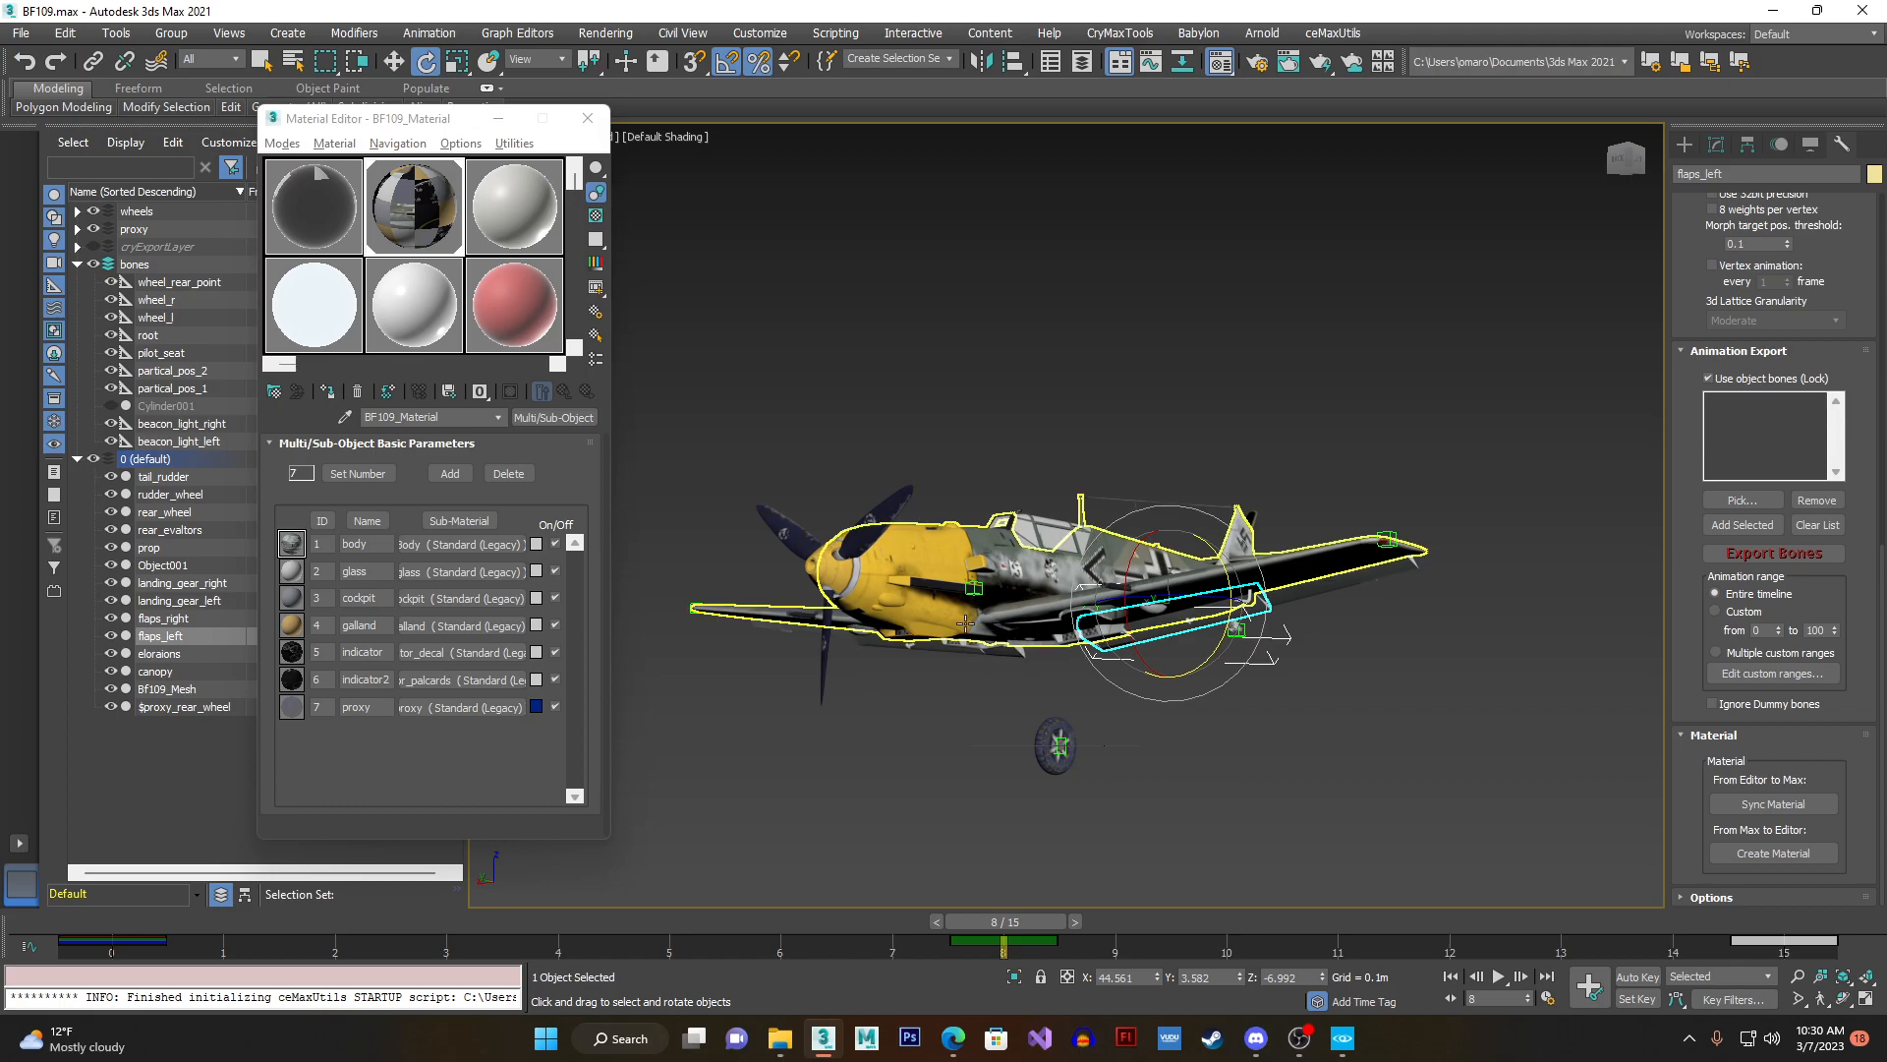
# - Select the root helper in 3ds Max, switch to the bf109 folder in File Explorer and enlarge its file icons
pyautogui.click(1060, 744)
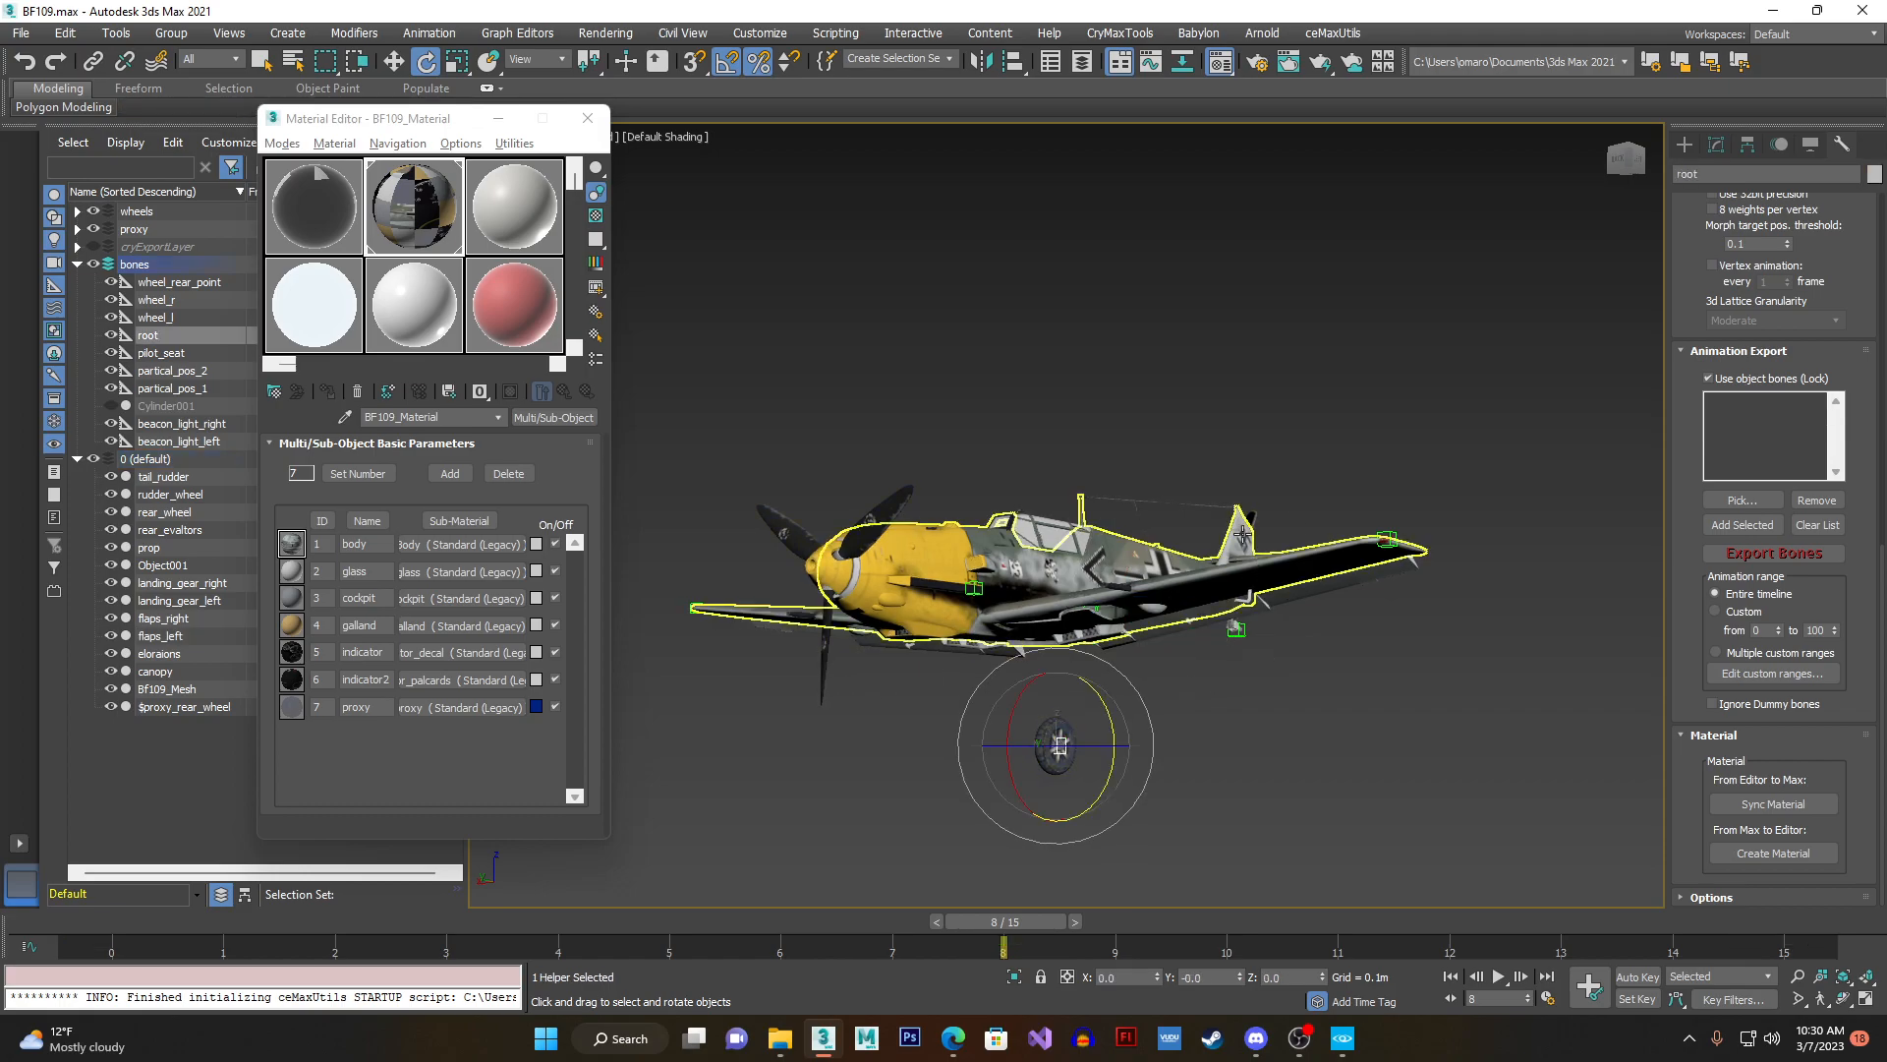
pyautogui.scroll(10, 1693, 289)
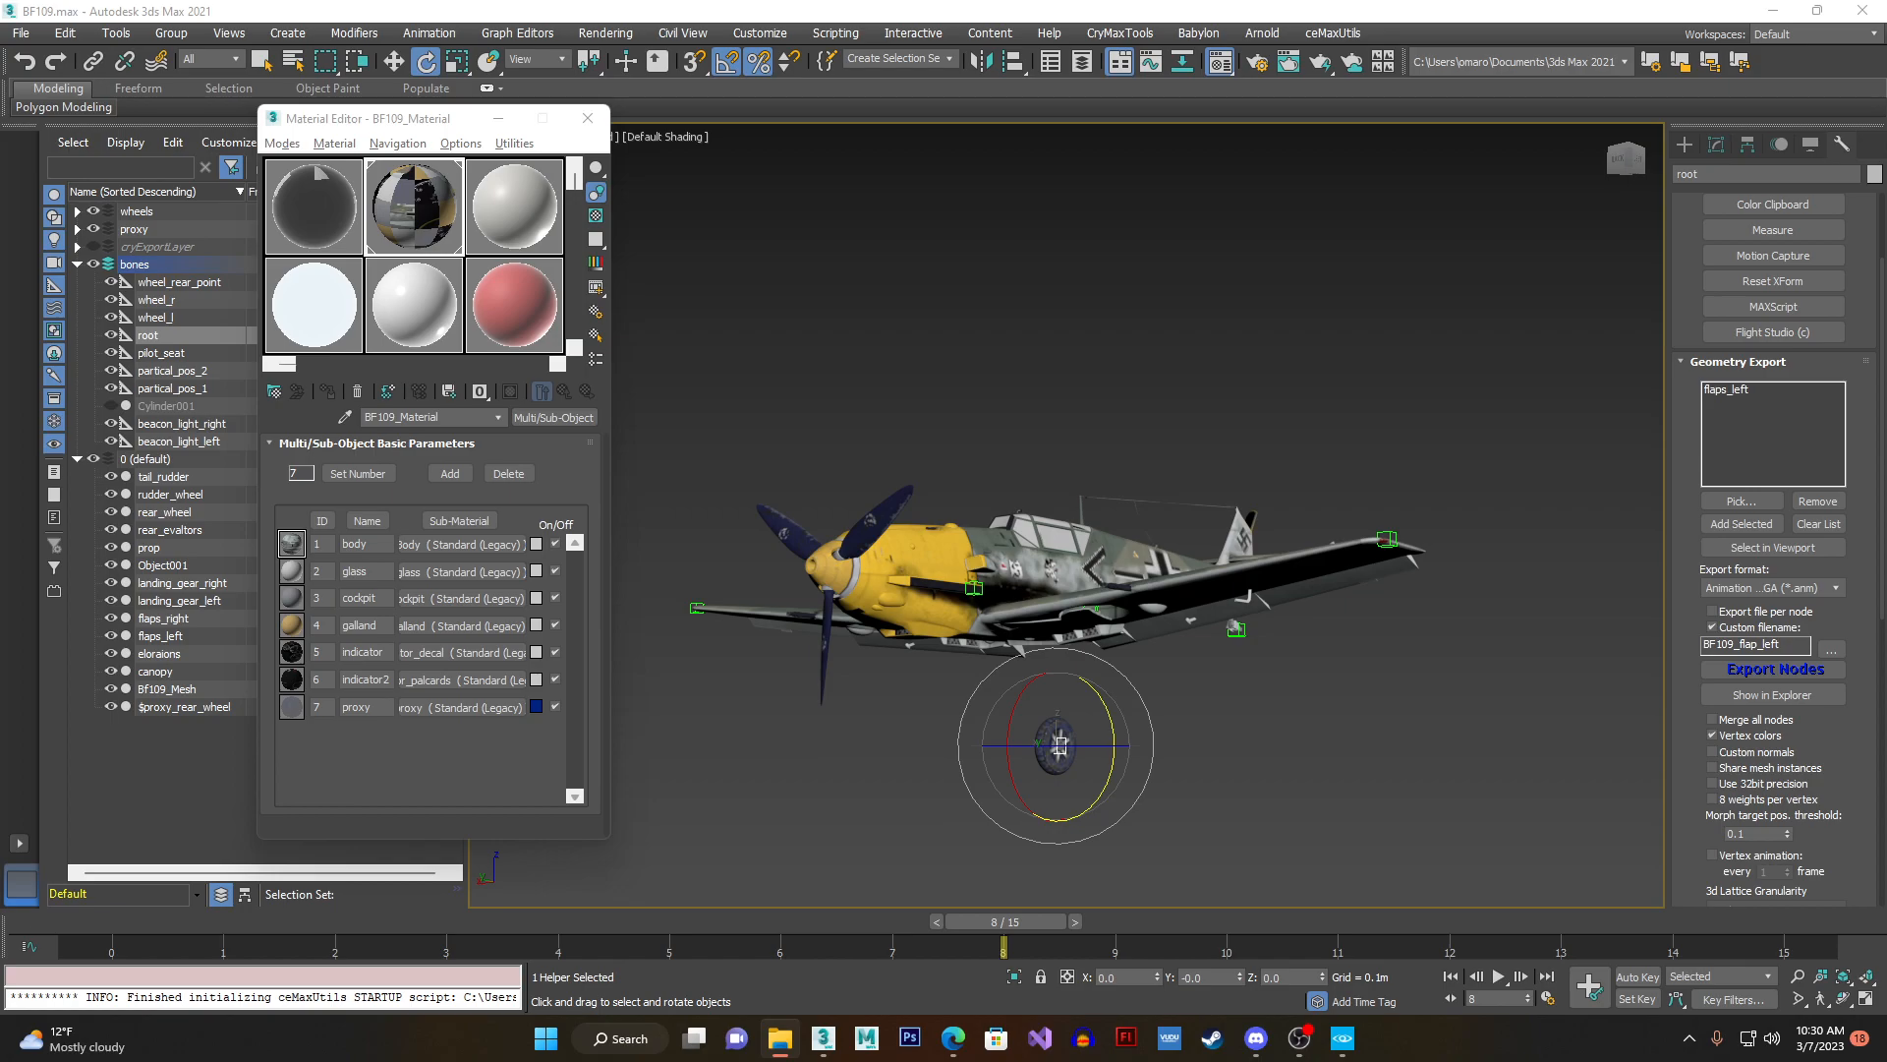
pyautogui.click(779, 1038)
pyautogui.moveTo(846, 139); pyautogui.dragTo(731, 144)
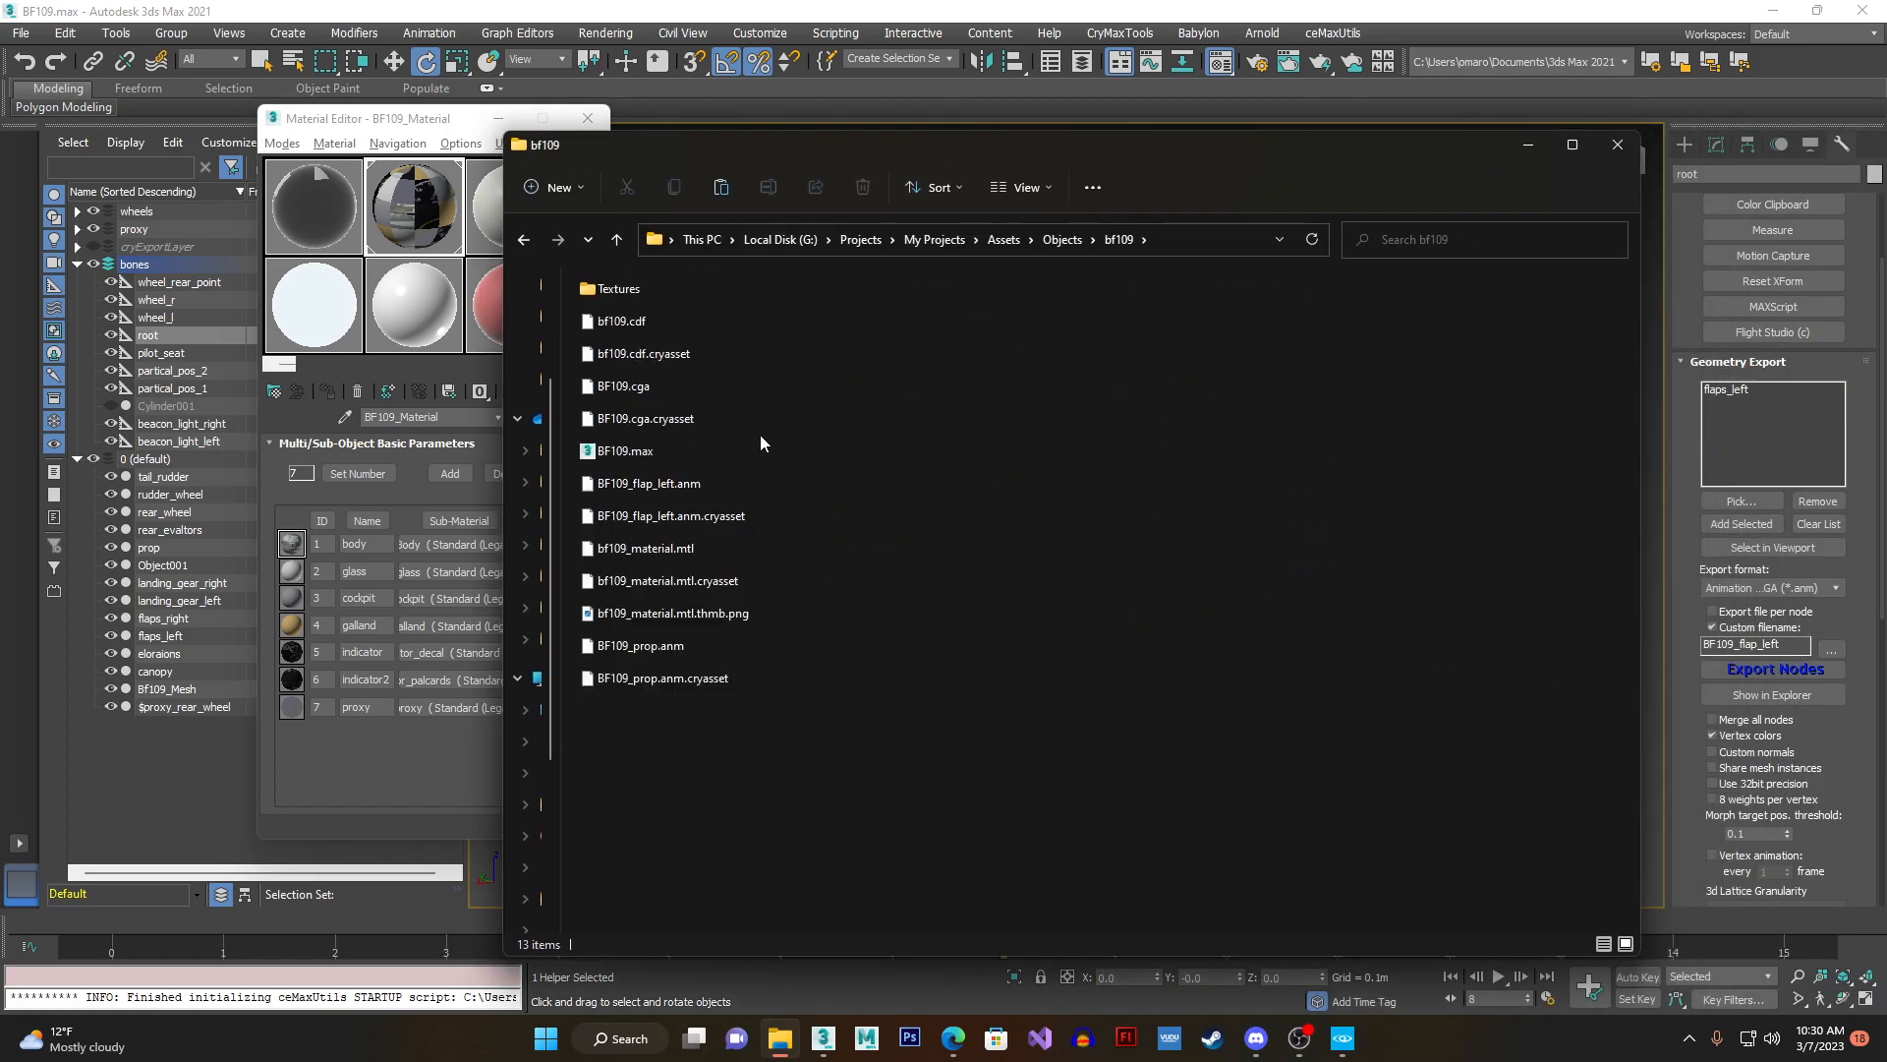
pyautogui.keyDown('ctrl'); pyautogui.scroll(3, 759, 435); pyautogui.keyUp('ctrl')
pyautogui.keyDown('ctrl'); pyautogui.scroll(2, 759, 435); pyautogui.keyUp('ctrl')
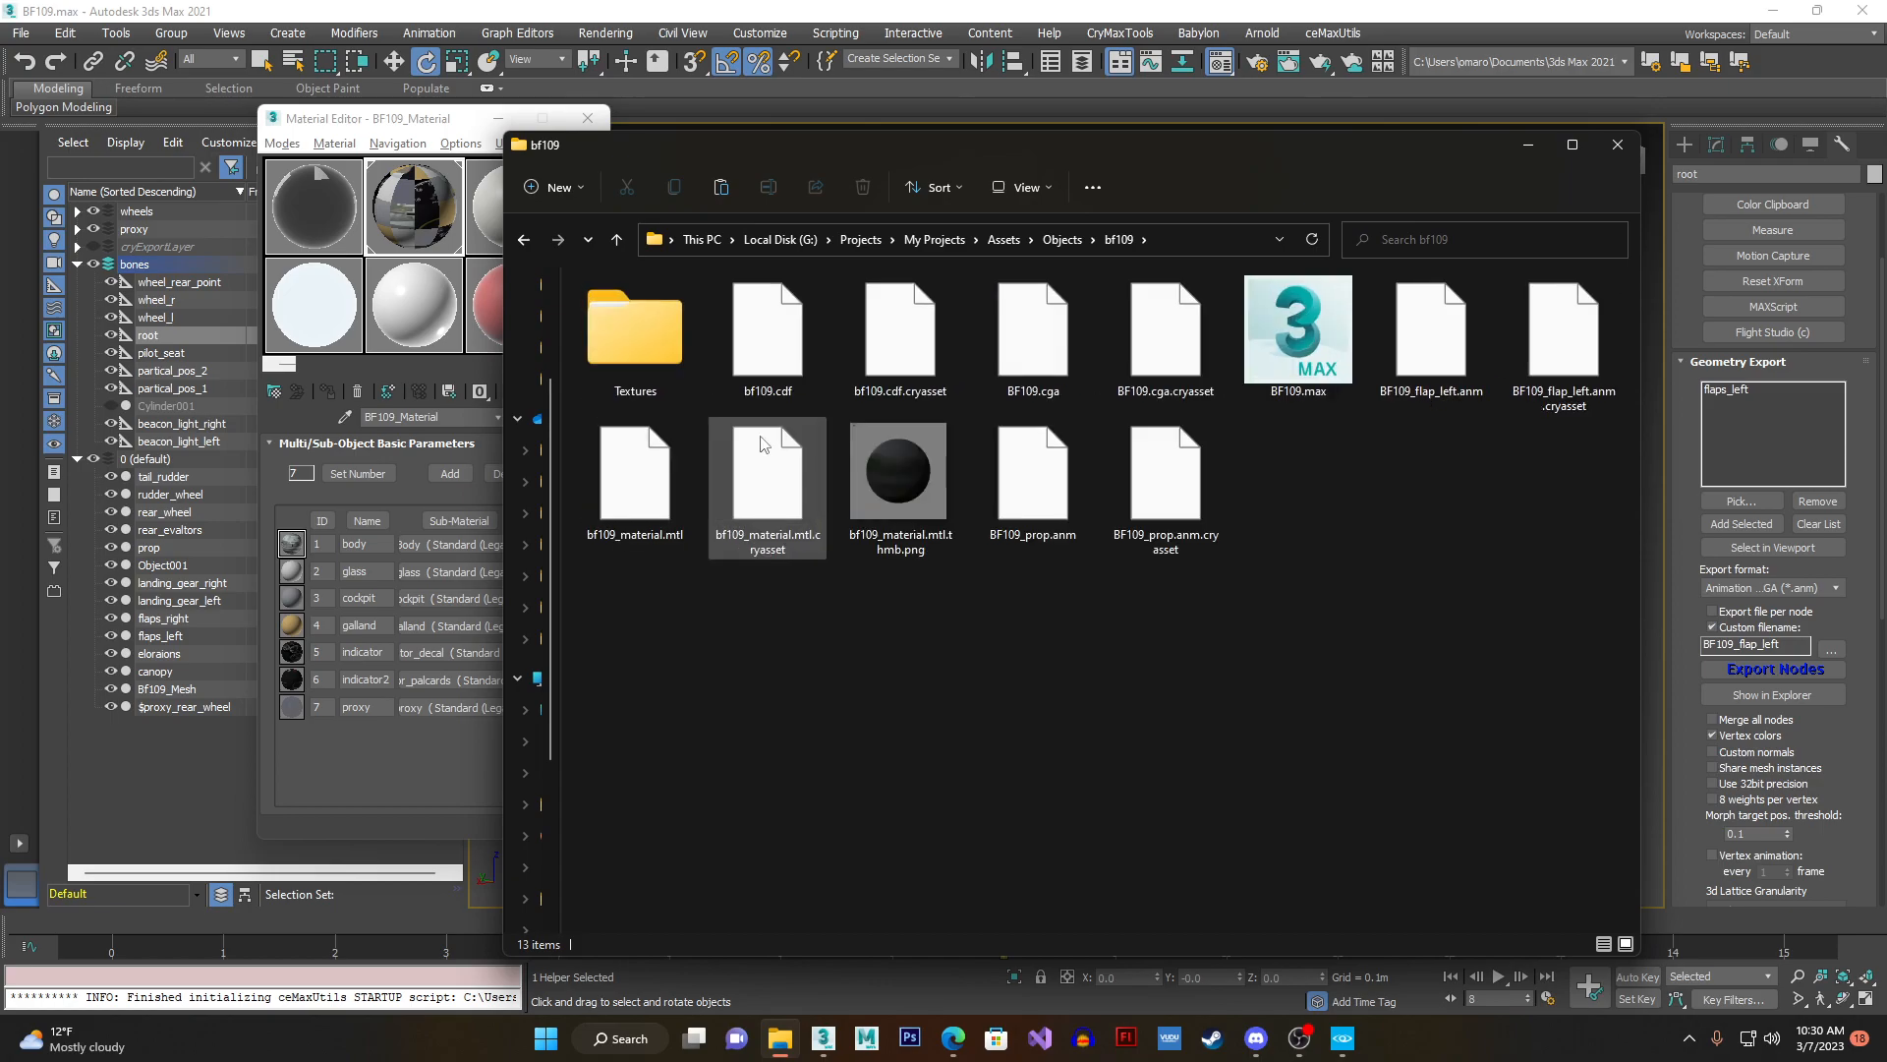
# - Compare the names of the exported aircraft files in the folder, including bf109.cdf, BF109.cga and BF109_flap_left.anm
pyautogui.click(787, 399)
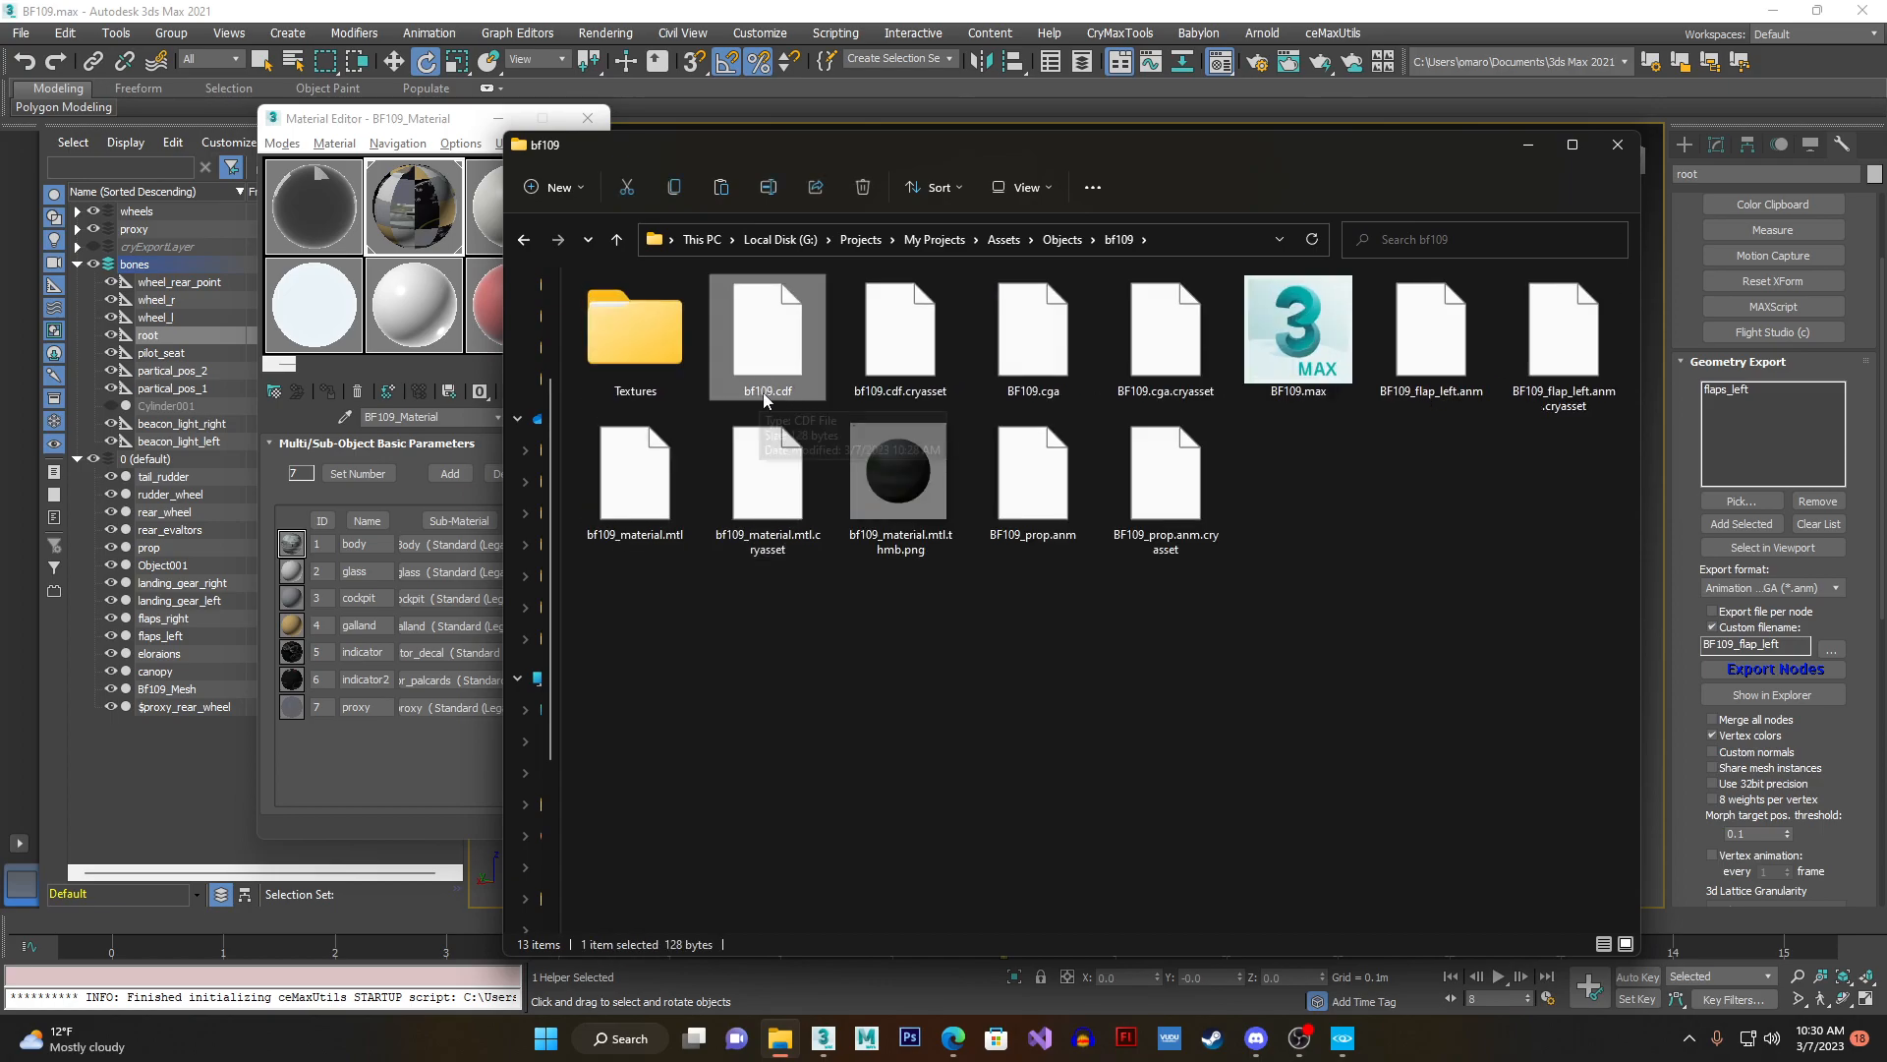
pyautogui.click(1046, 393)
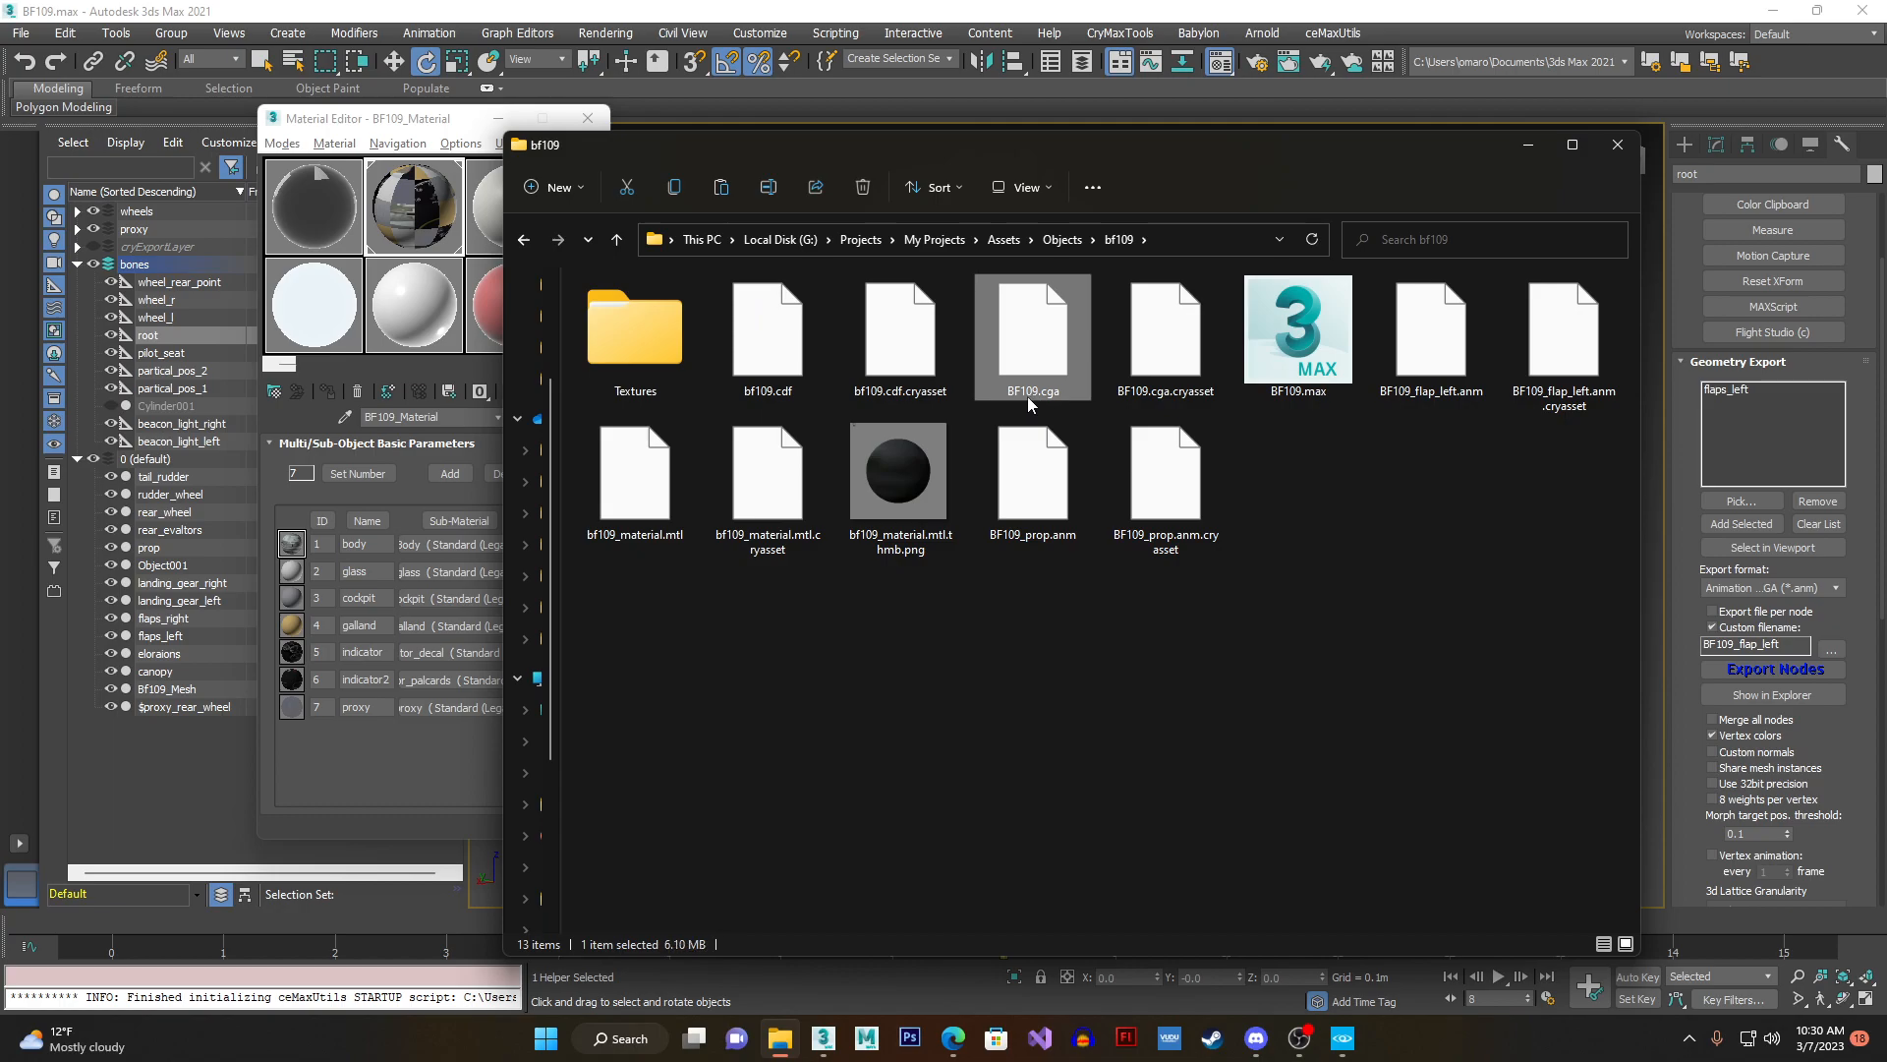
pyautogui.click(1028, 392)
pyautogui.click(1387, 399)
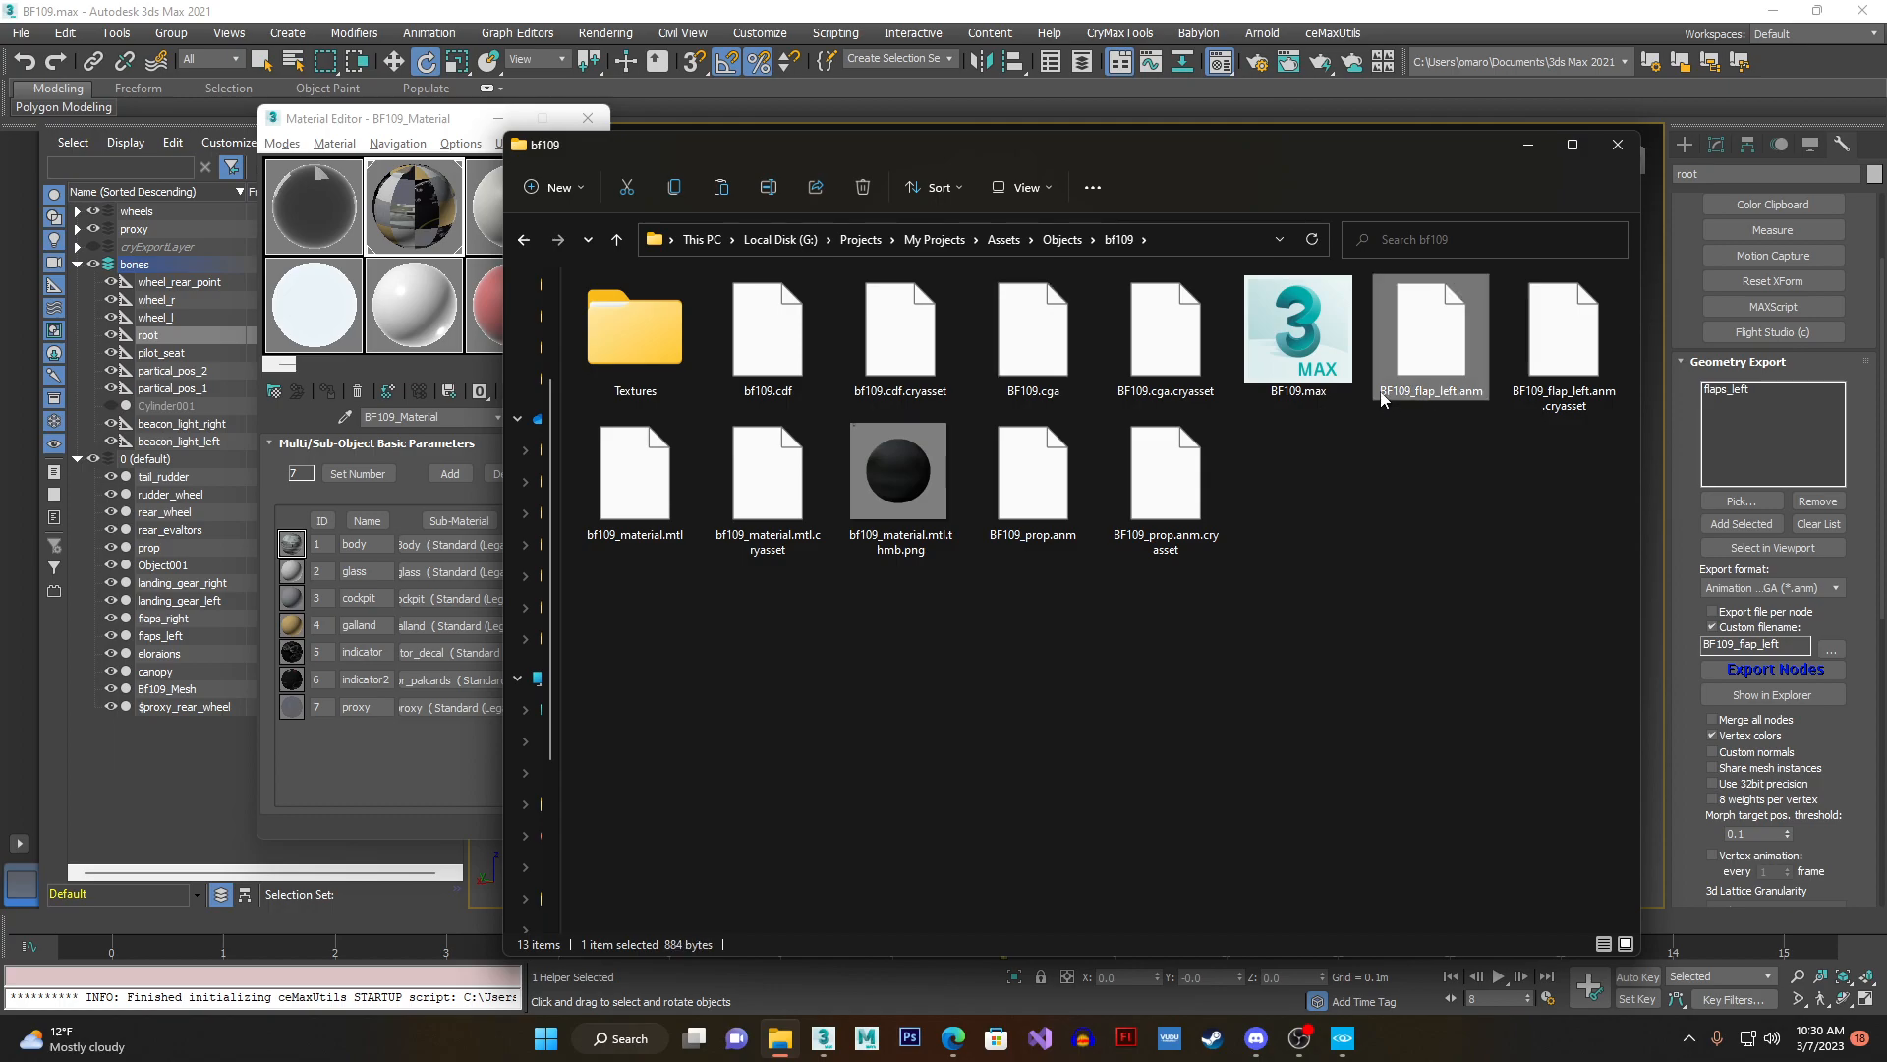
pyautogui.click(1381, 394)
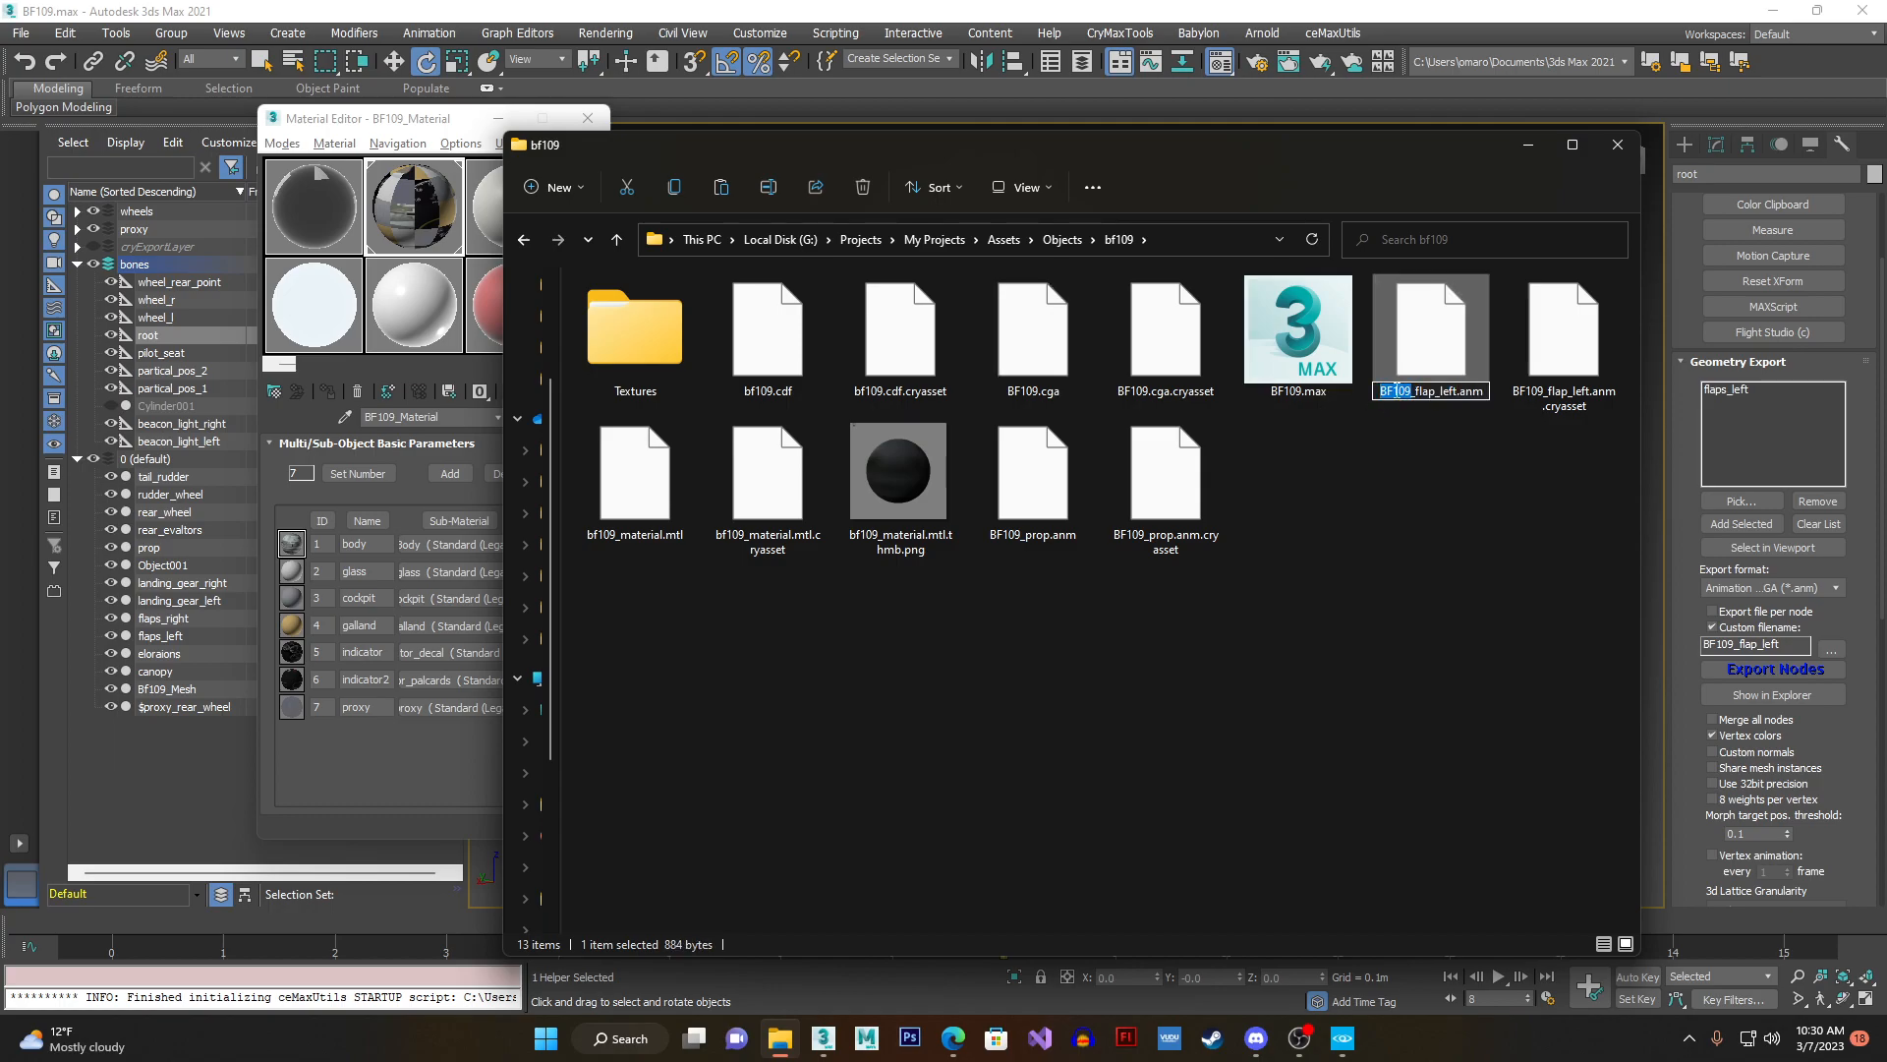
pyautogui.click(1070, 381)
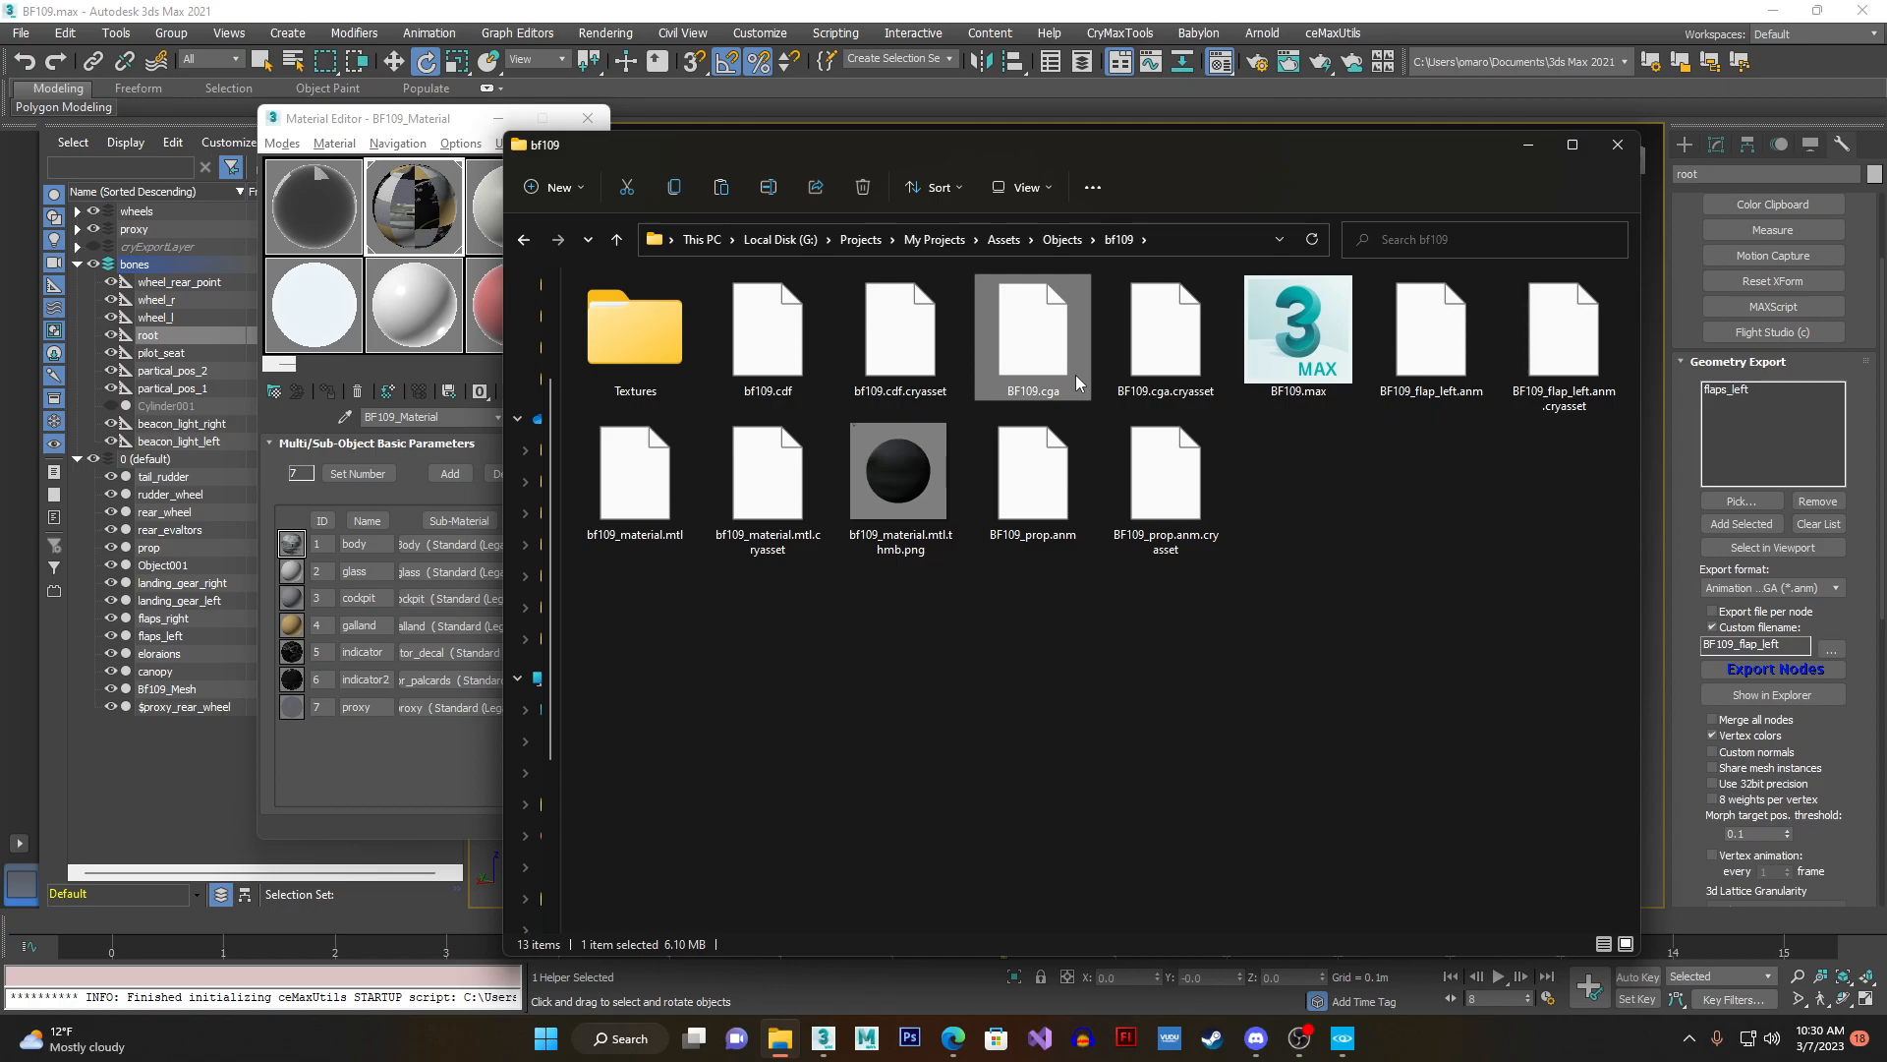
pyautogui.click(1408, 393)
pyautogui.click(1571, 396)
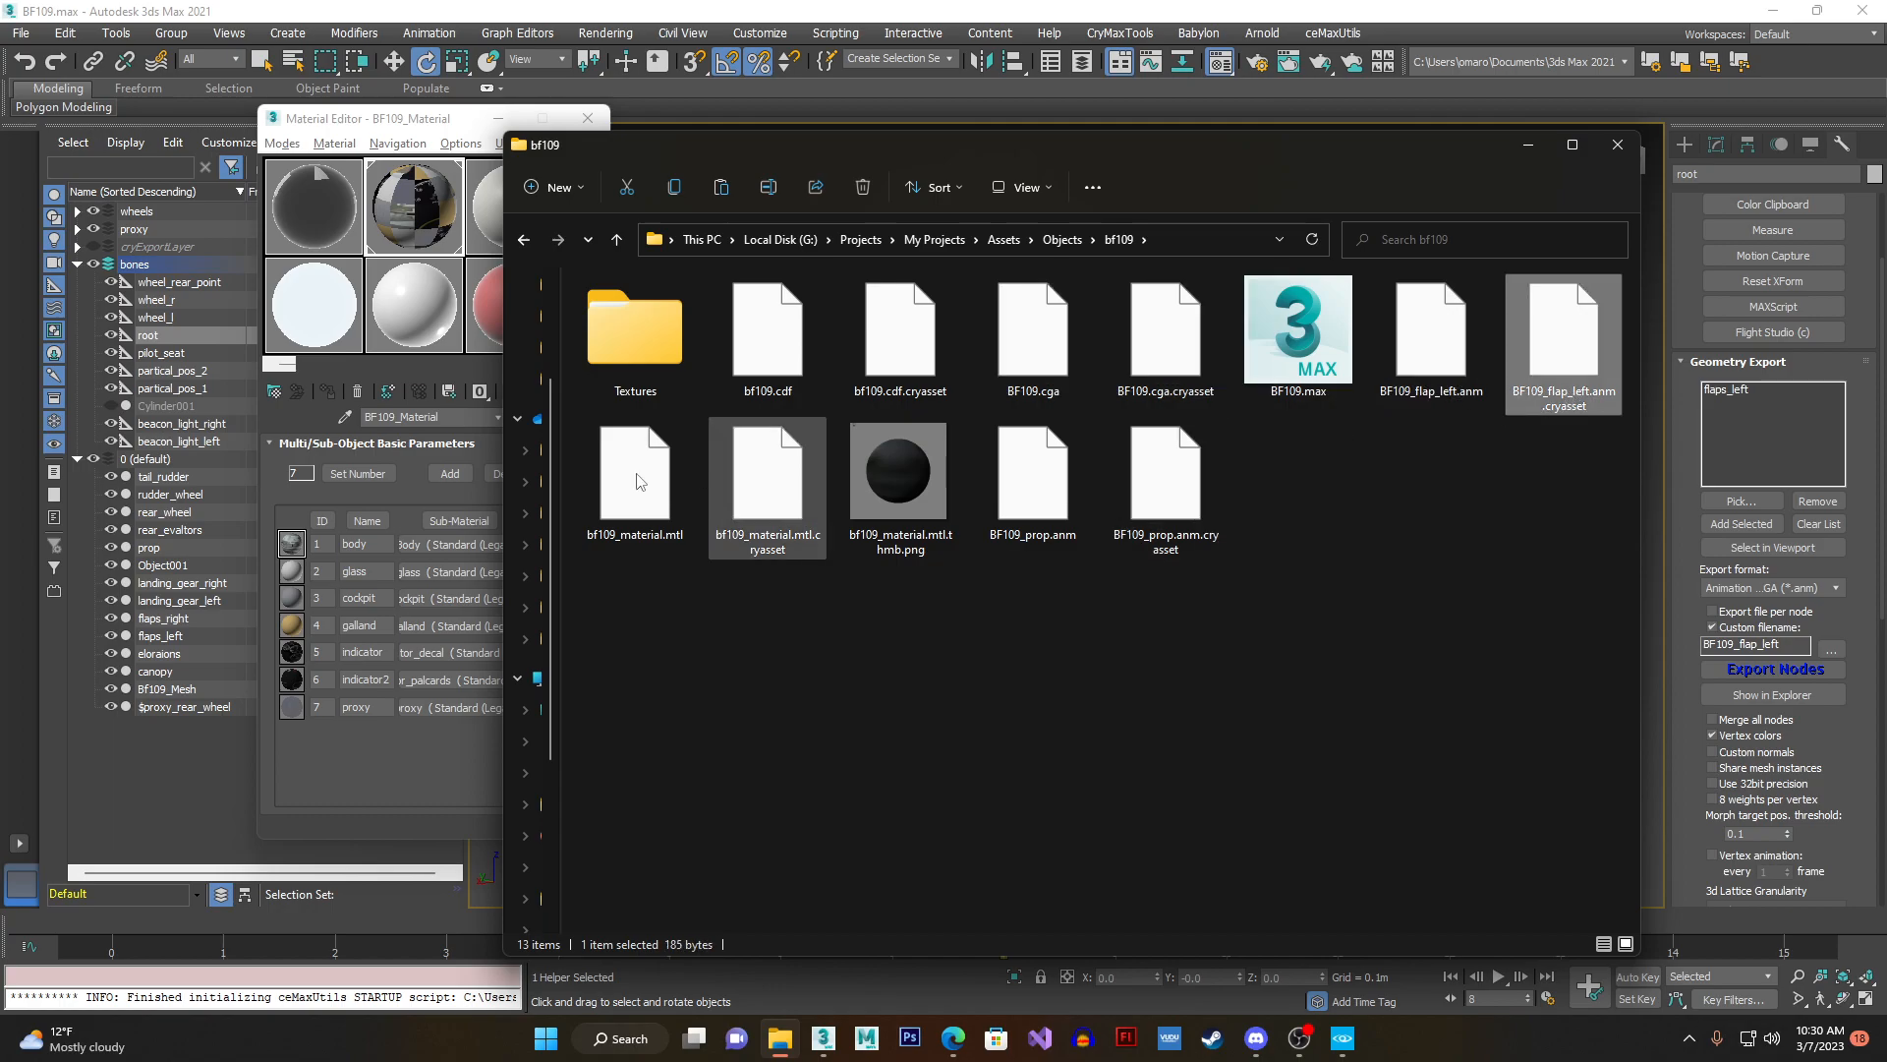
pyautogui.click(1417, 399)
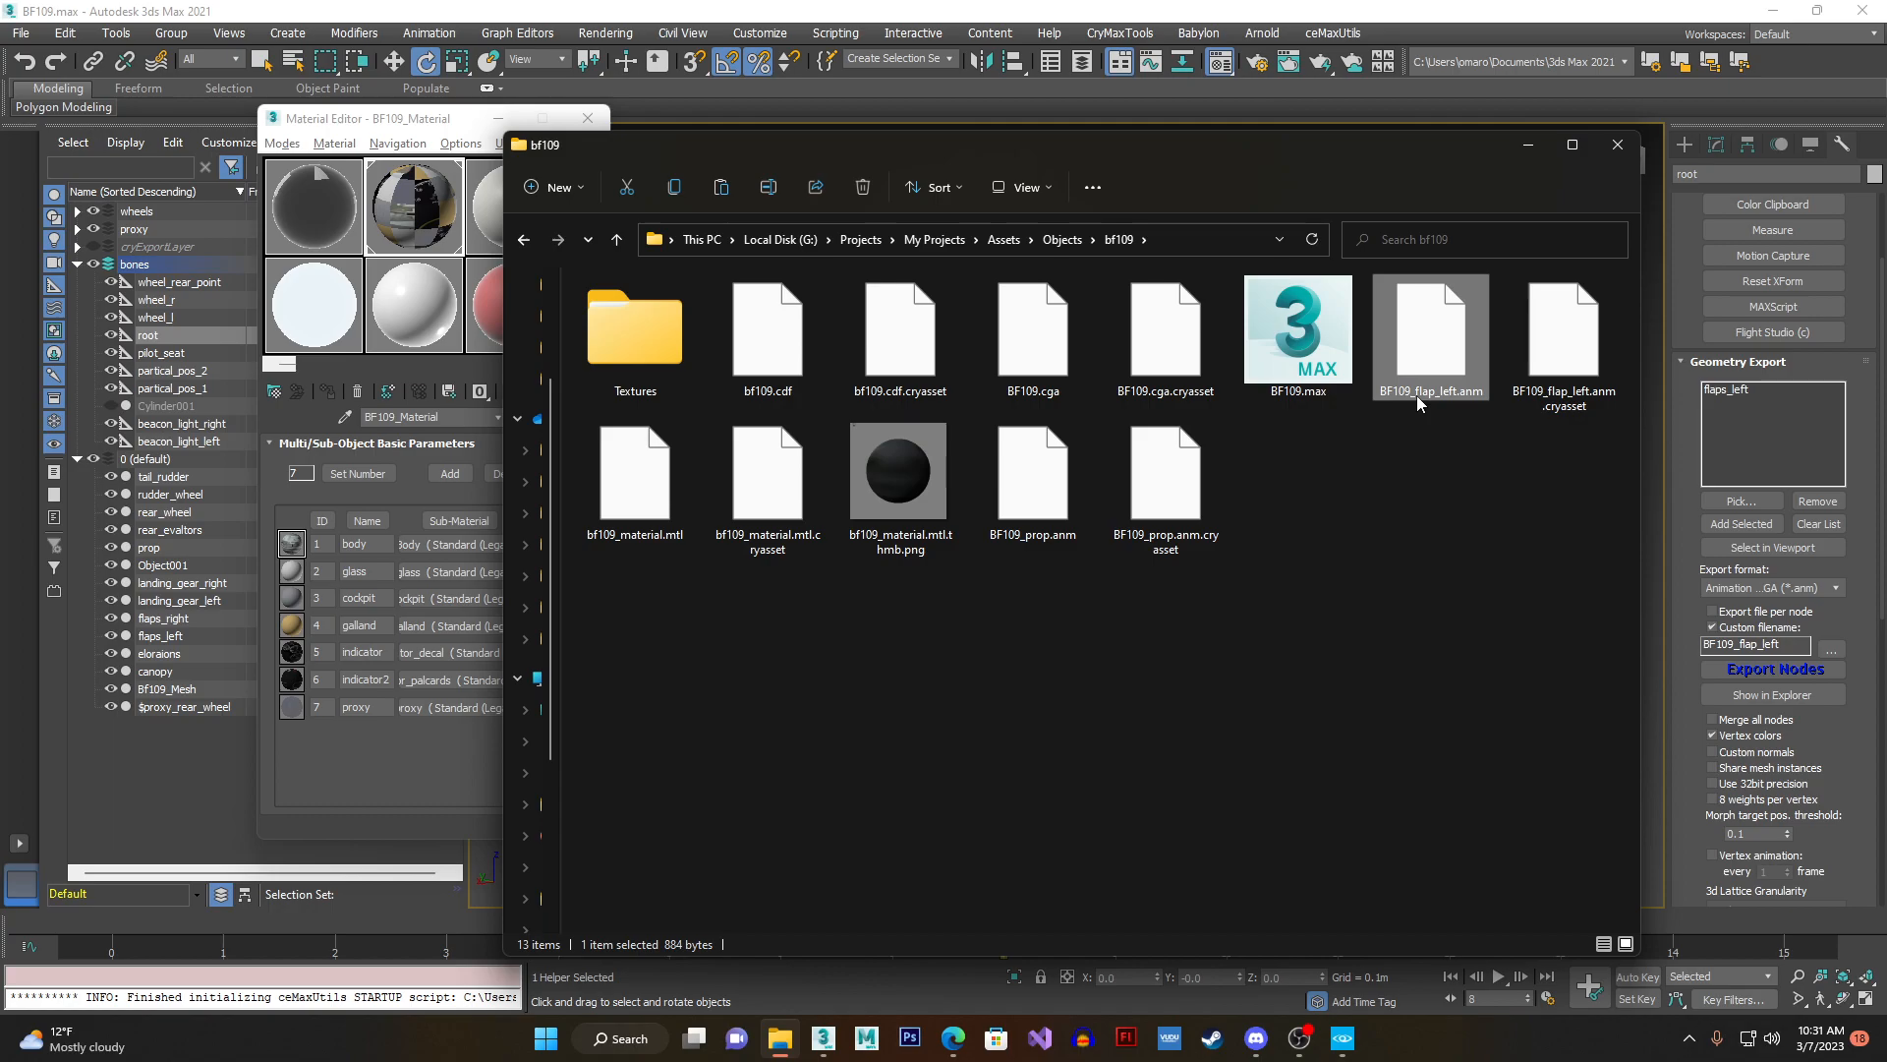
pyautogui.click(1063, 389)
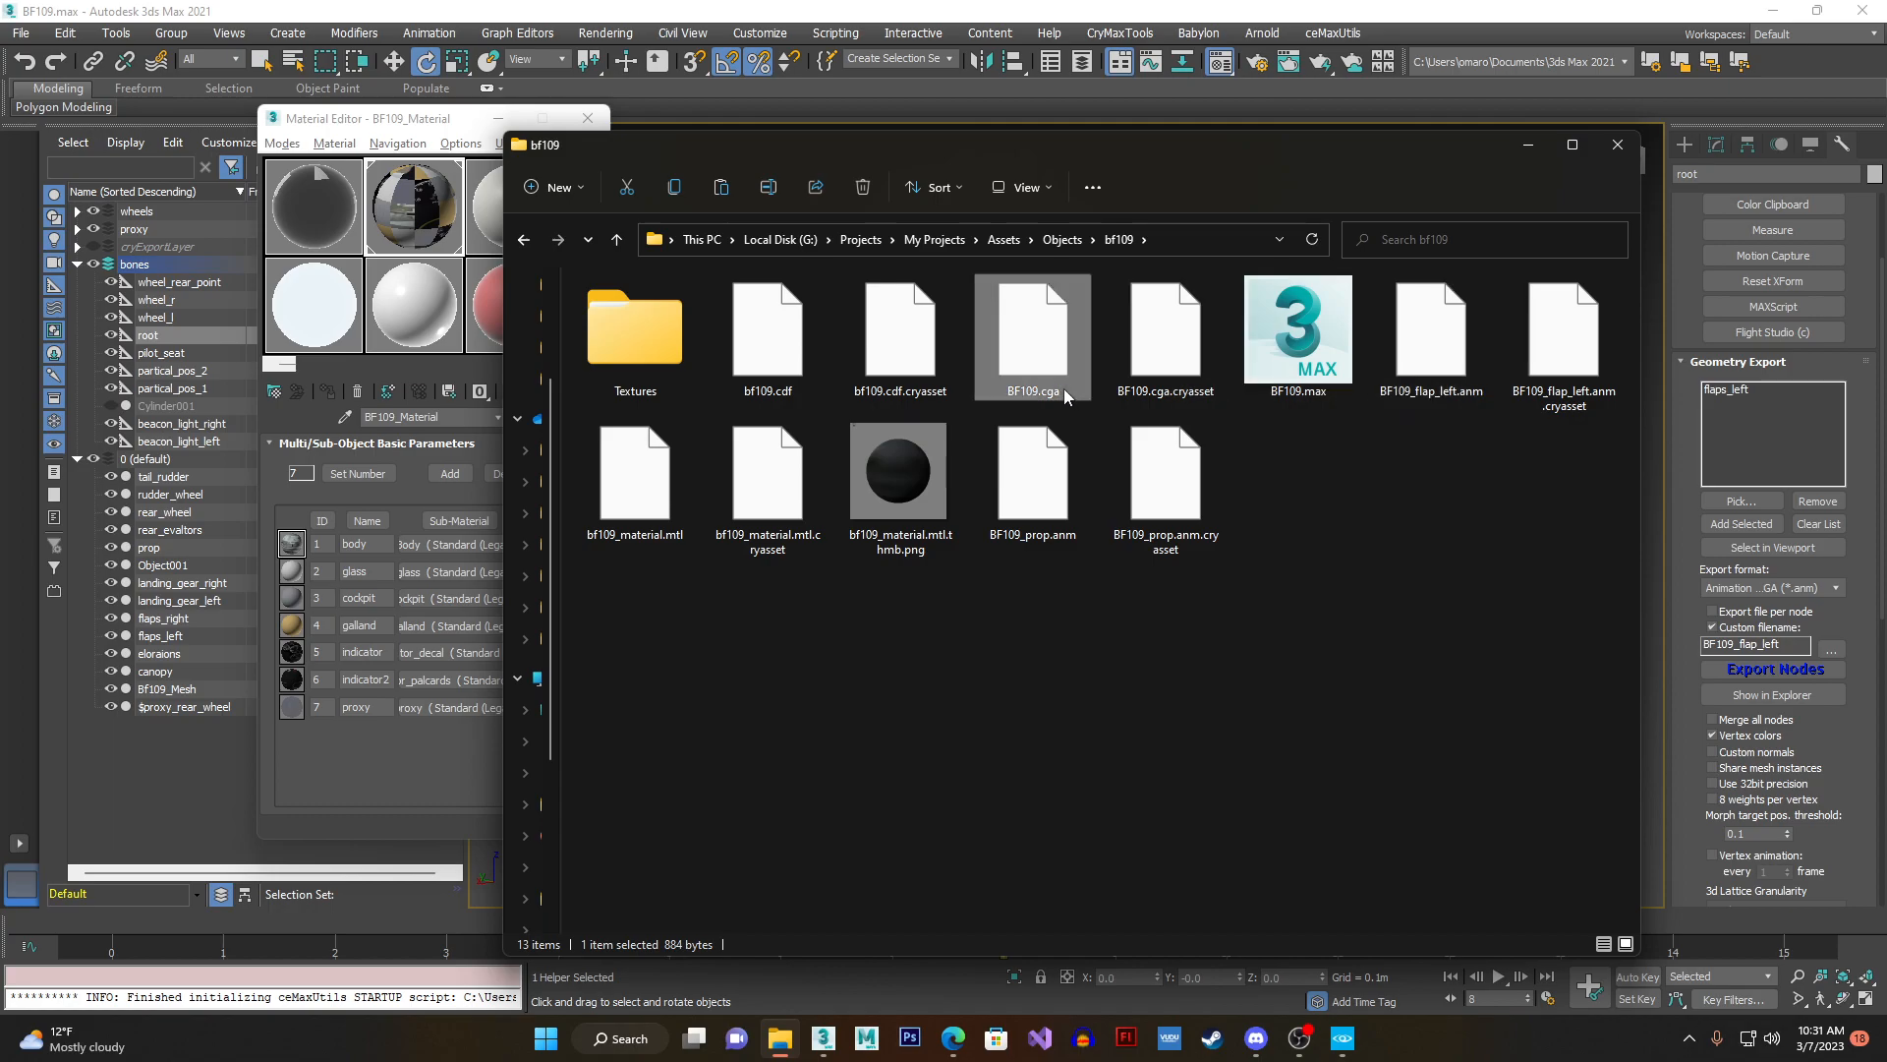
# - Compare BF109_flap_left.anm with the BF109.max and BF109.cga files in the folder, and close the folder window
pyautogui.click(1391, 397)
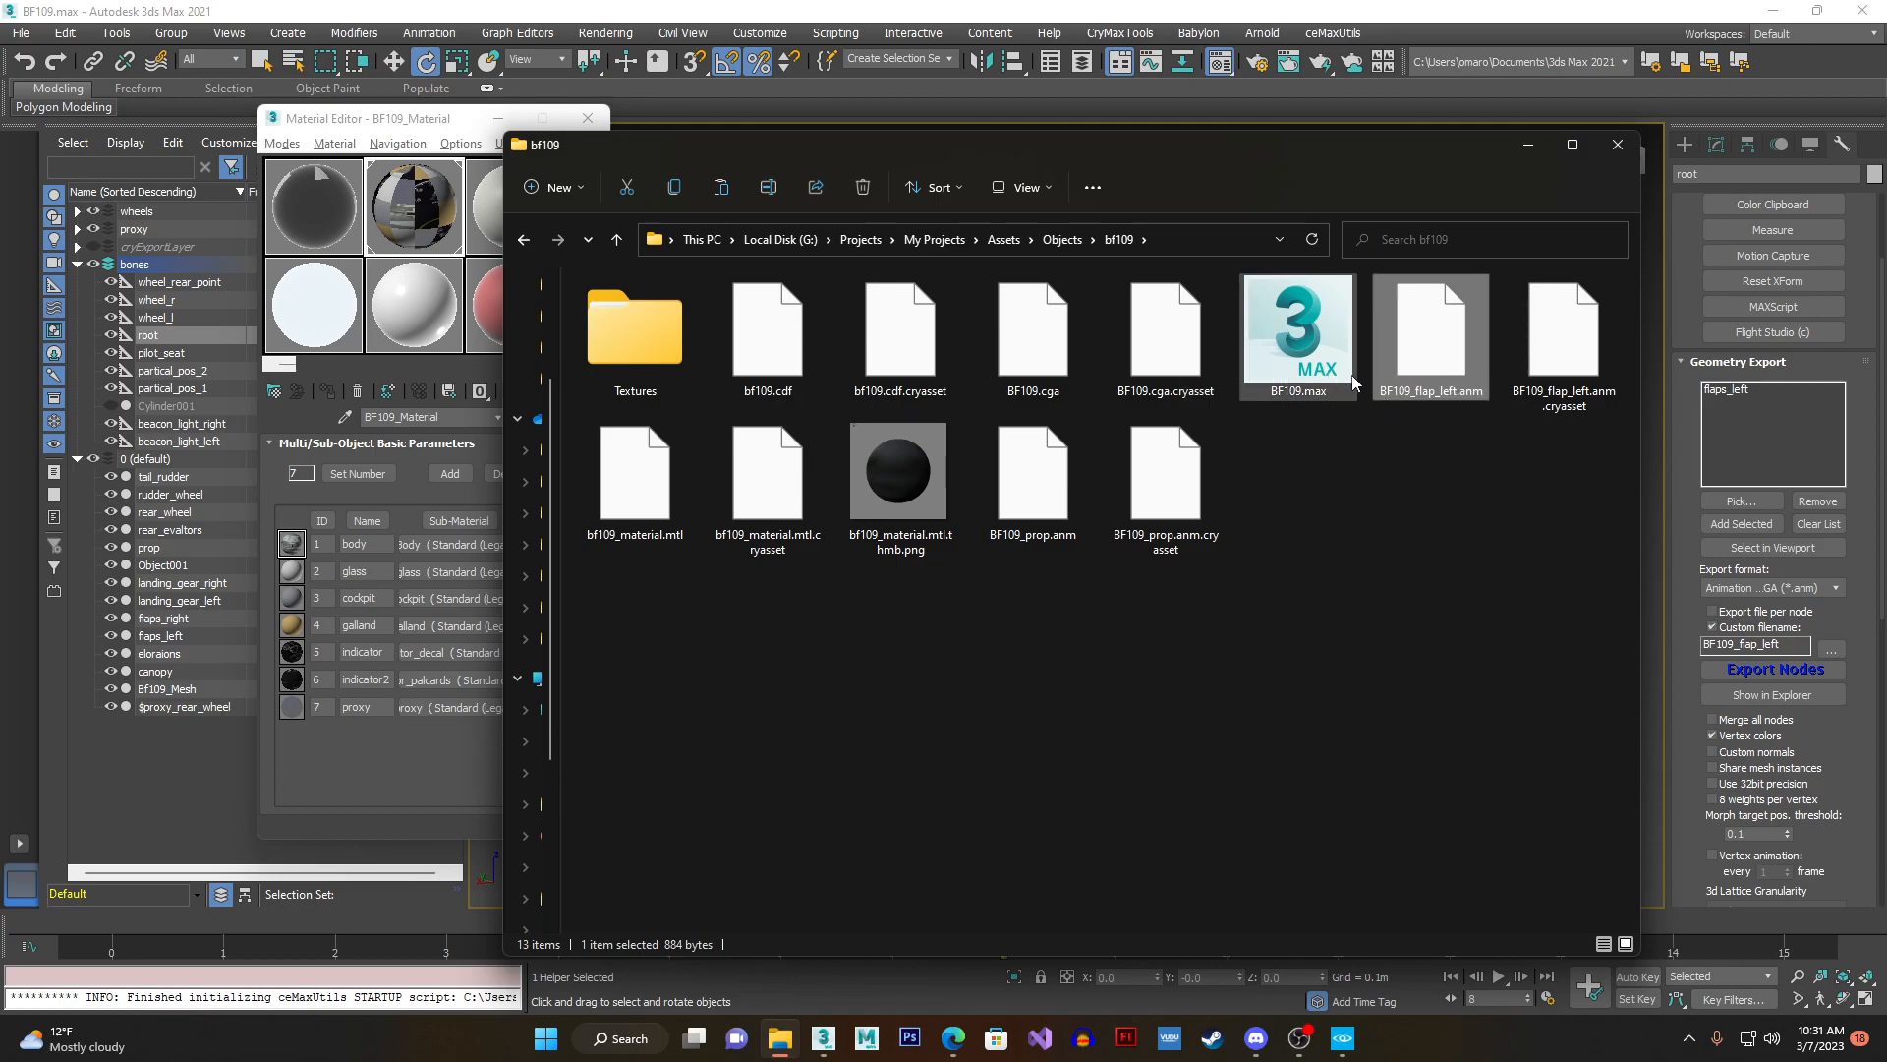
pyautogui.moveTo(1334, 385)
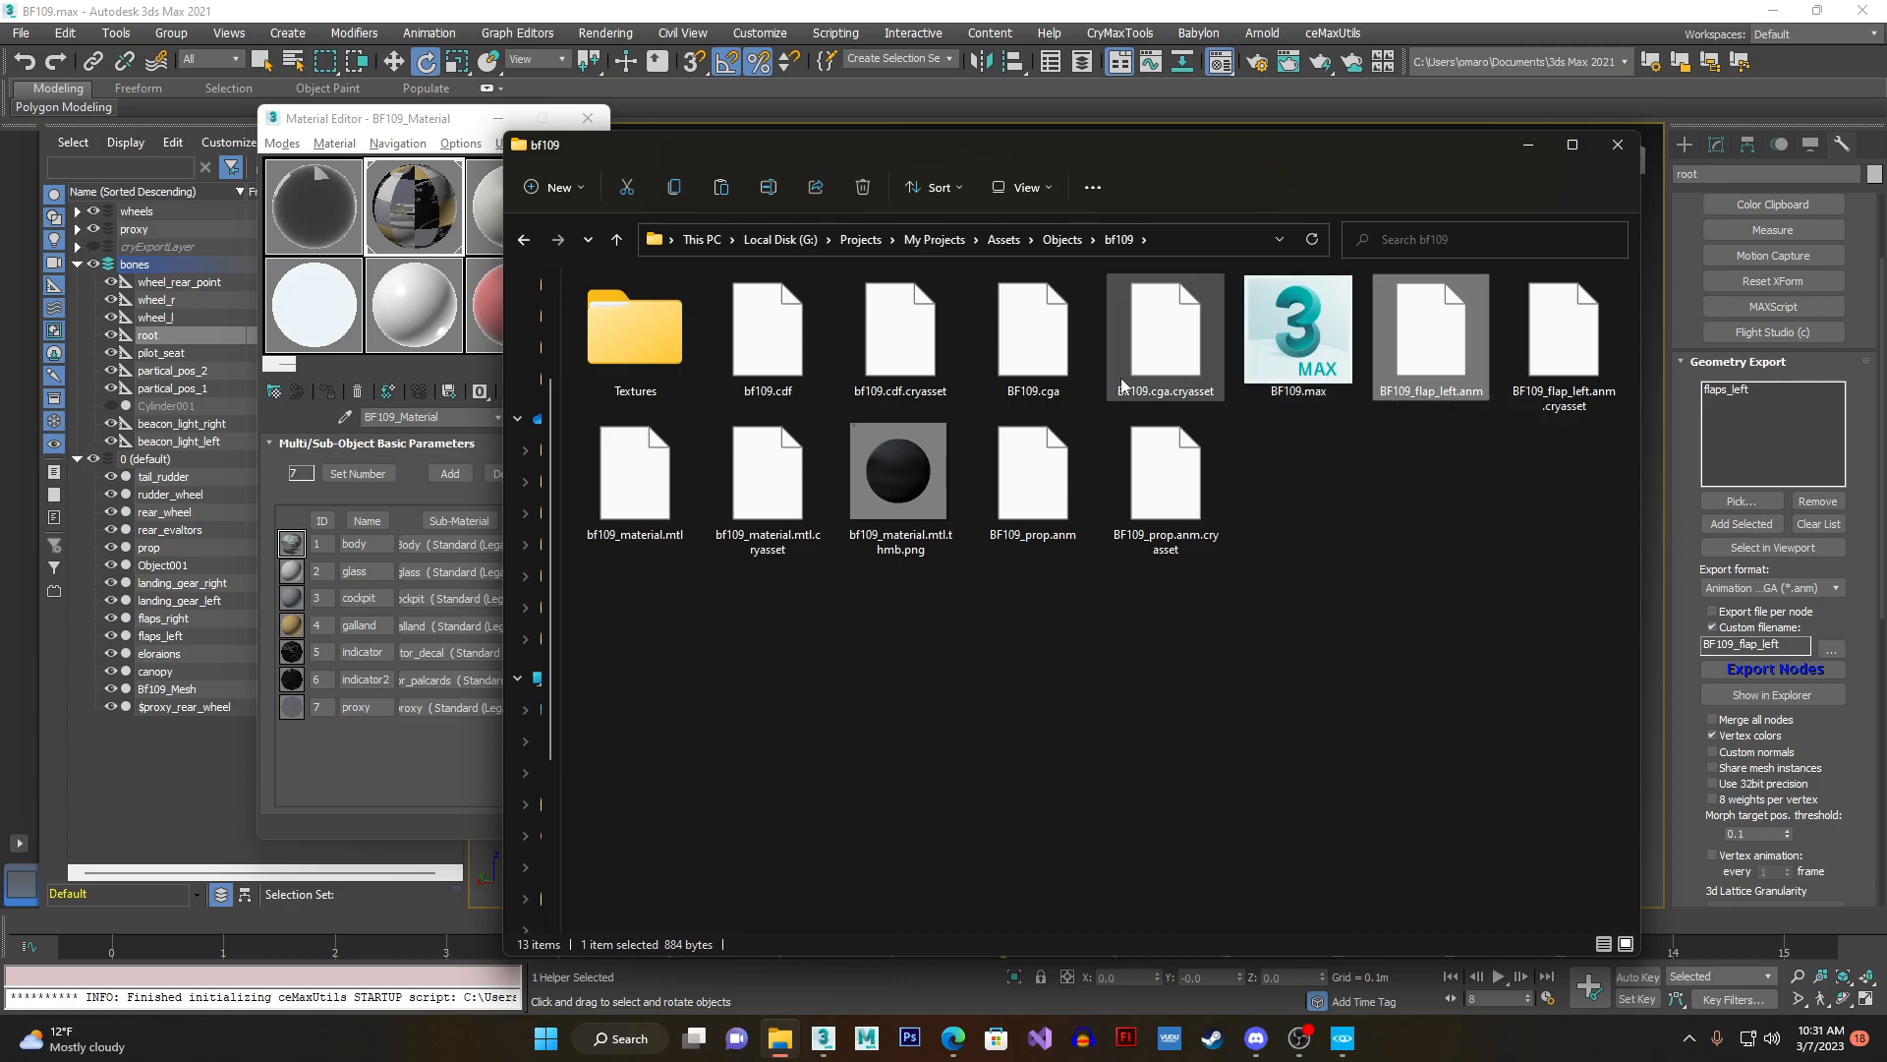
pyautogui.moveTo(1089, 379)
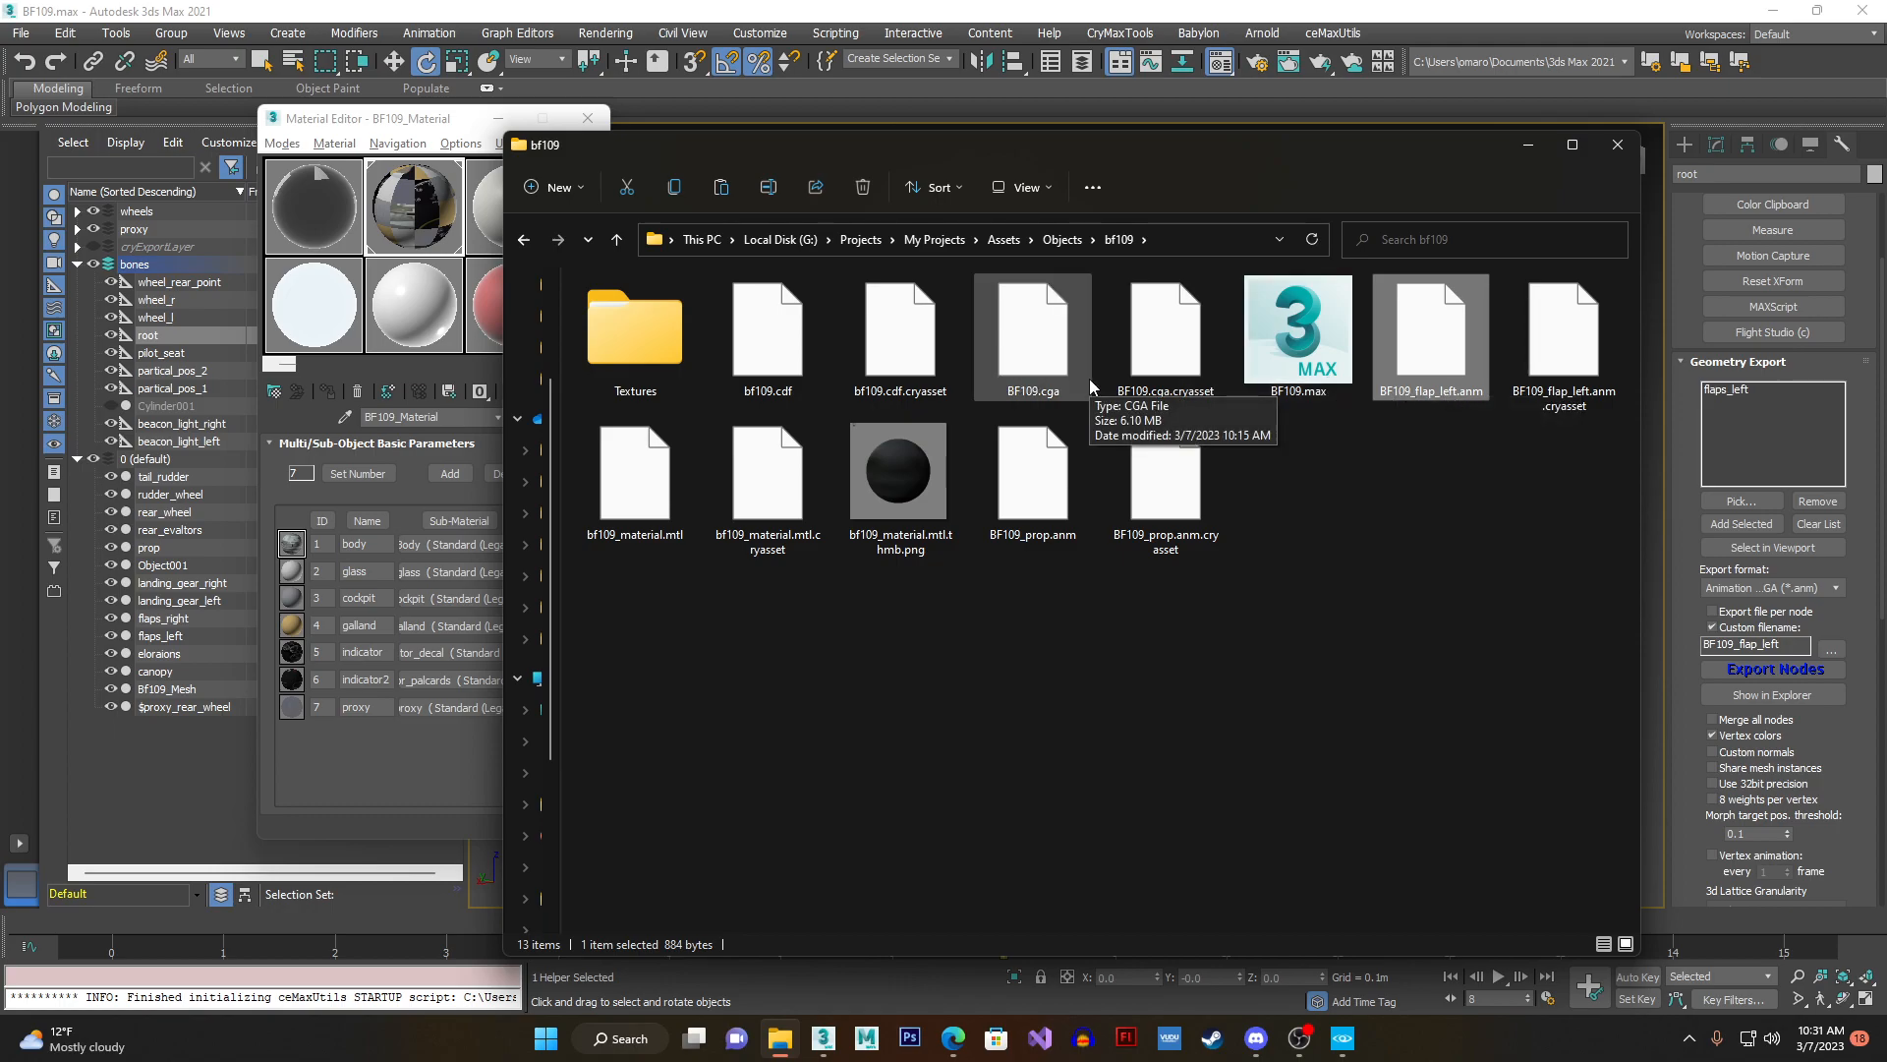
pyautogui.click(1621, 150)
# - Select the propeller and review its rotation controller choices in the motion settings, keeping TCB Rotation assigned
pyautogui.click(842, 538)
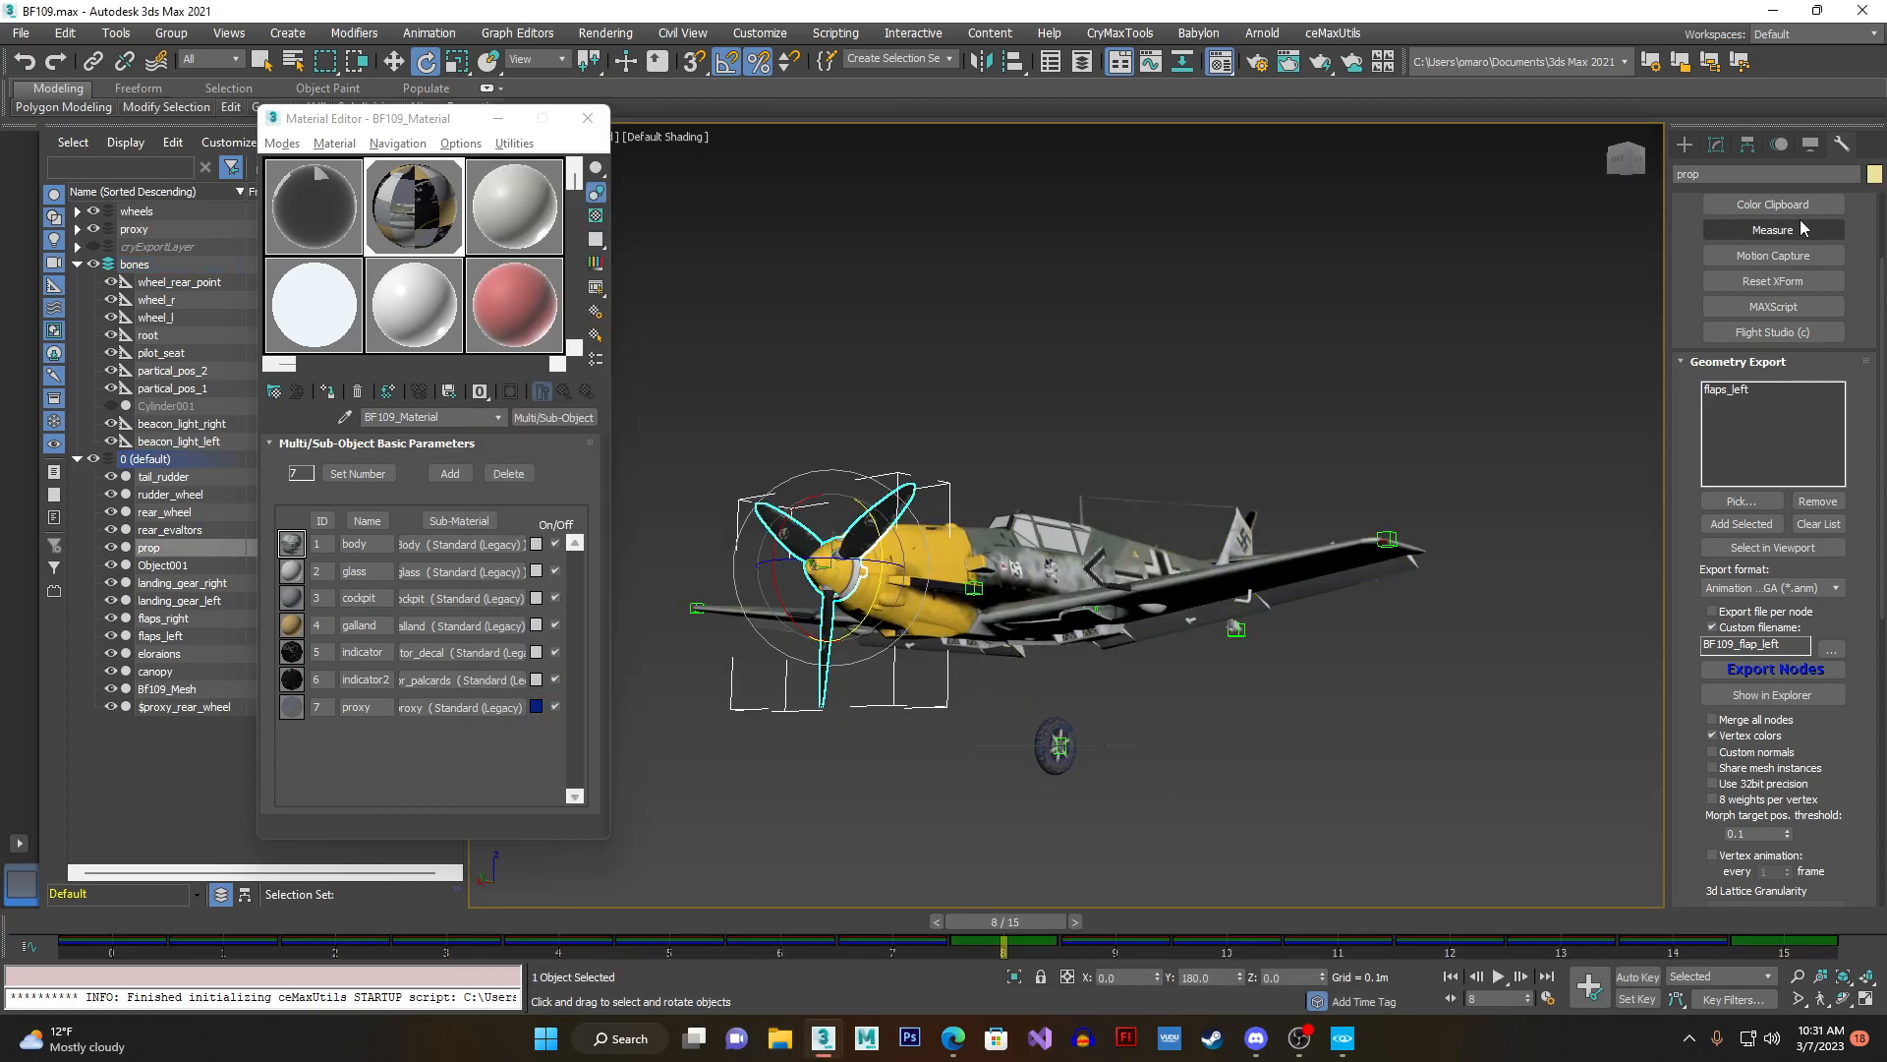
pyautogui.click(1781, 145)
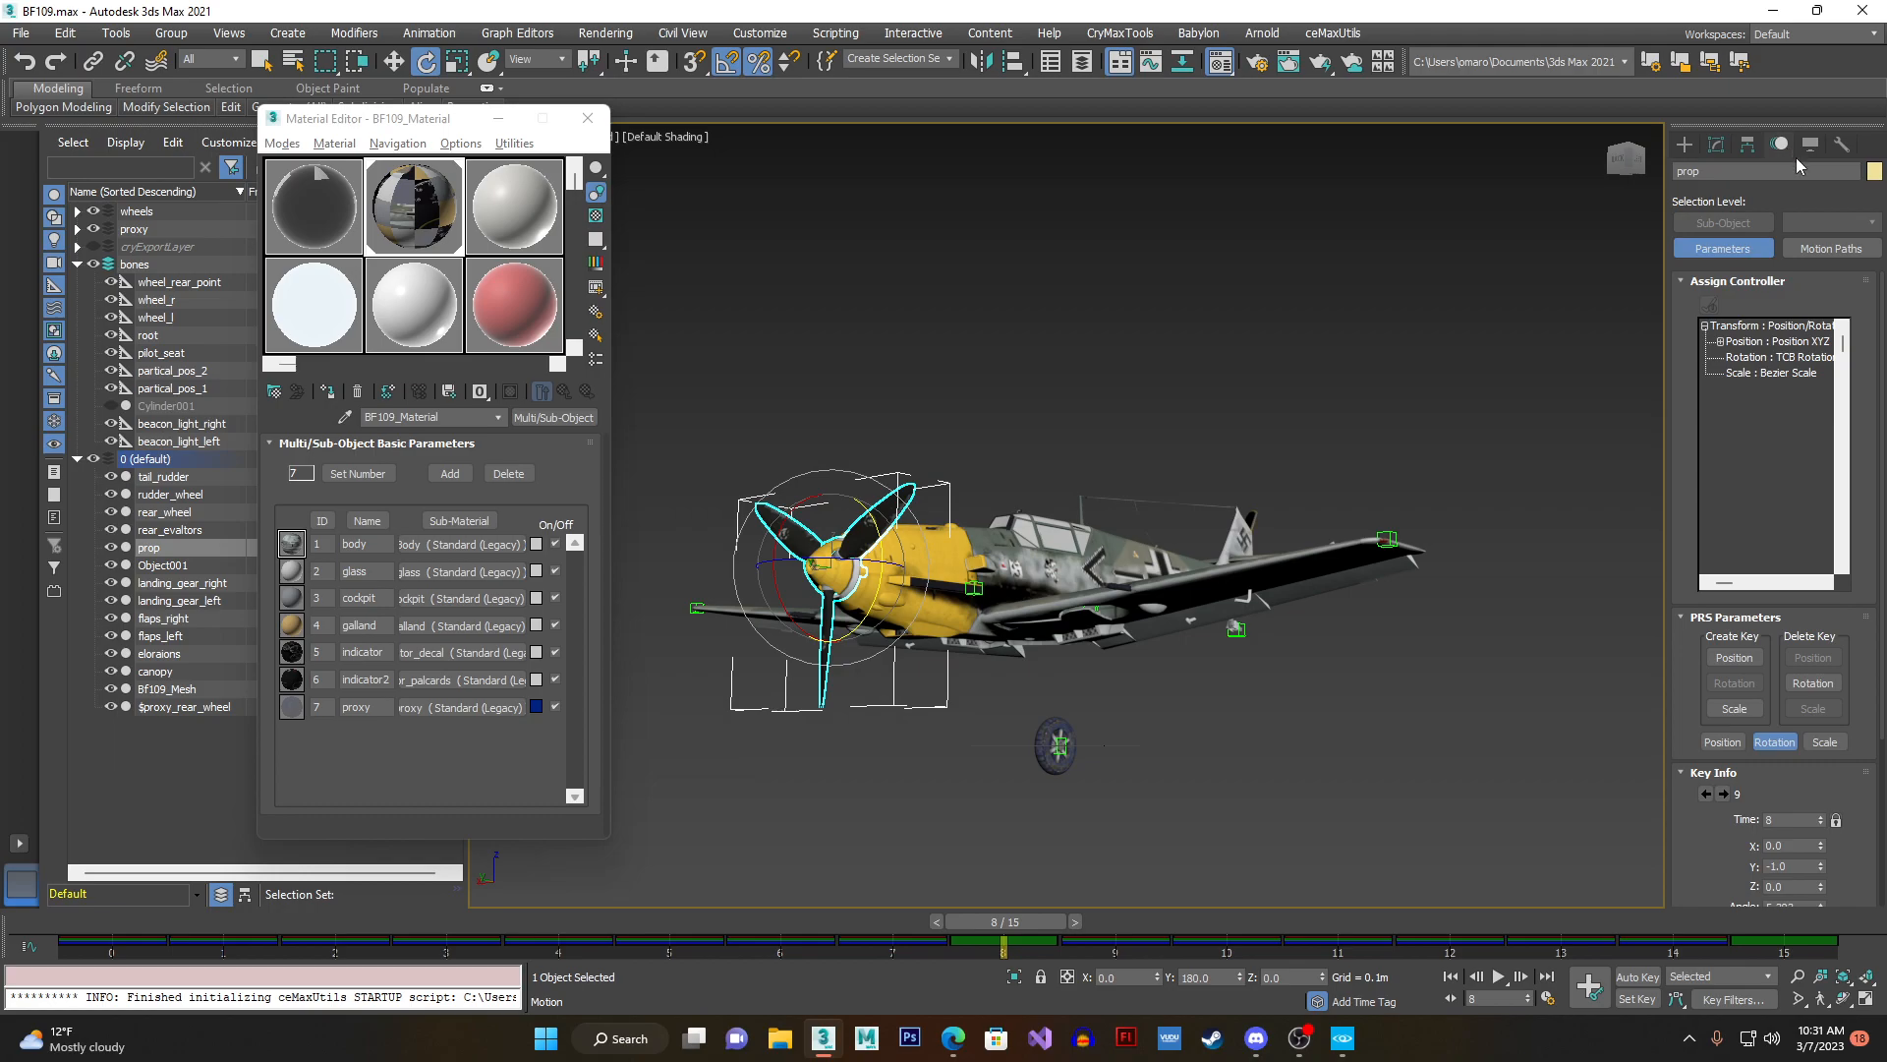
pyautogui.click(1794, 360)
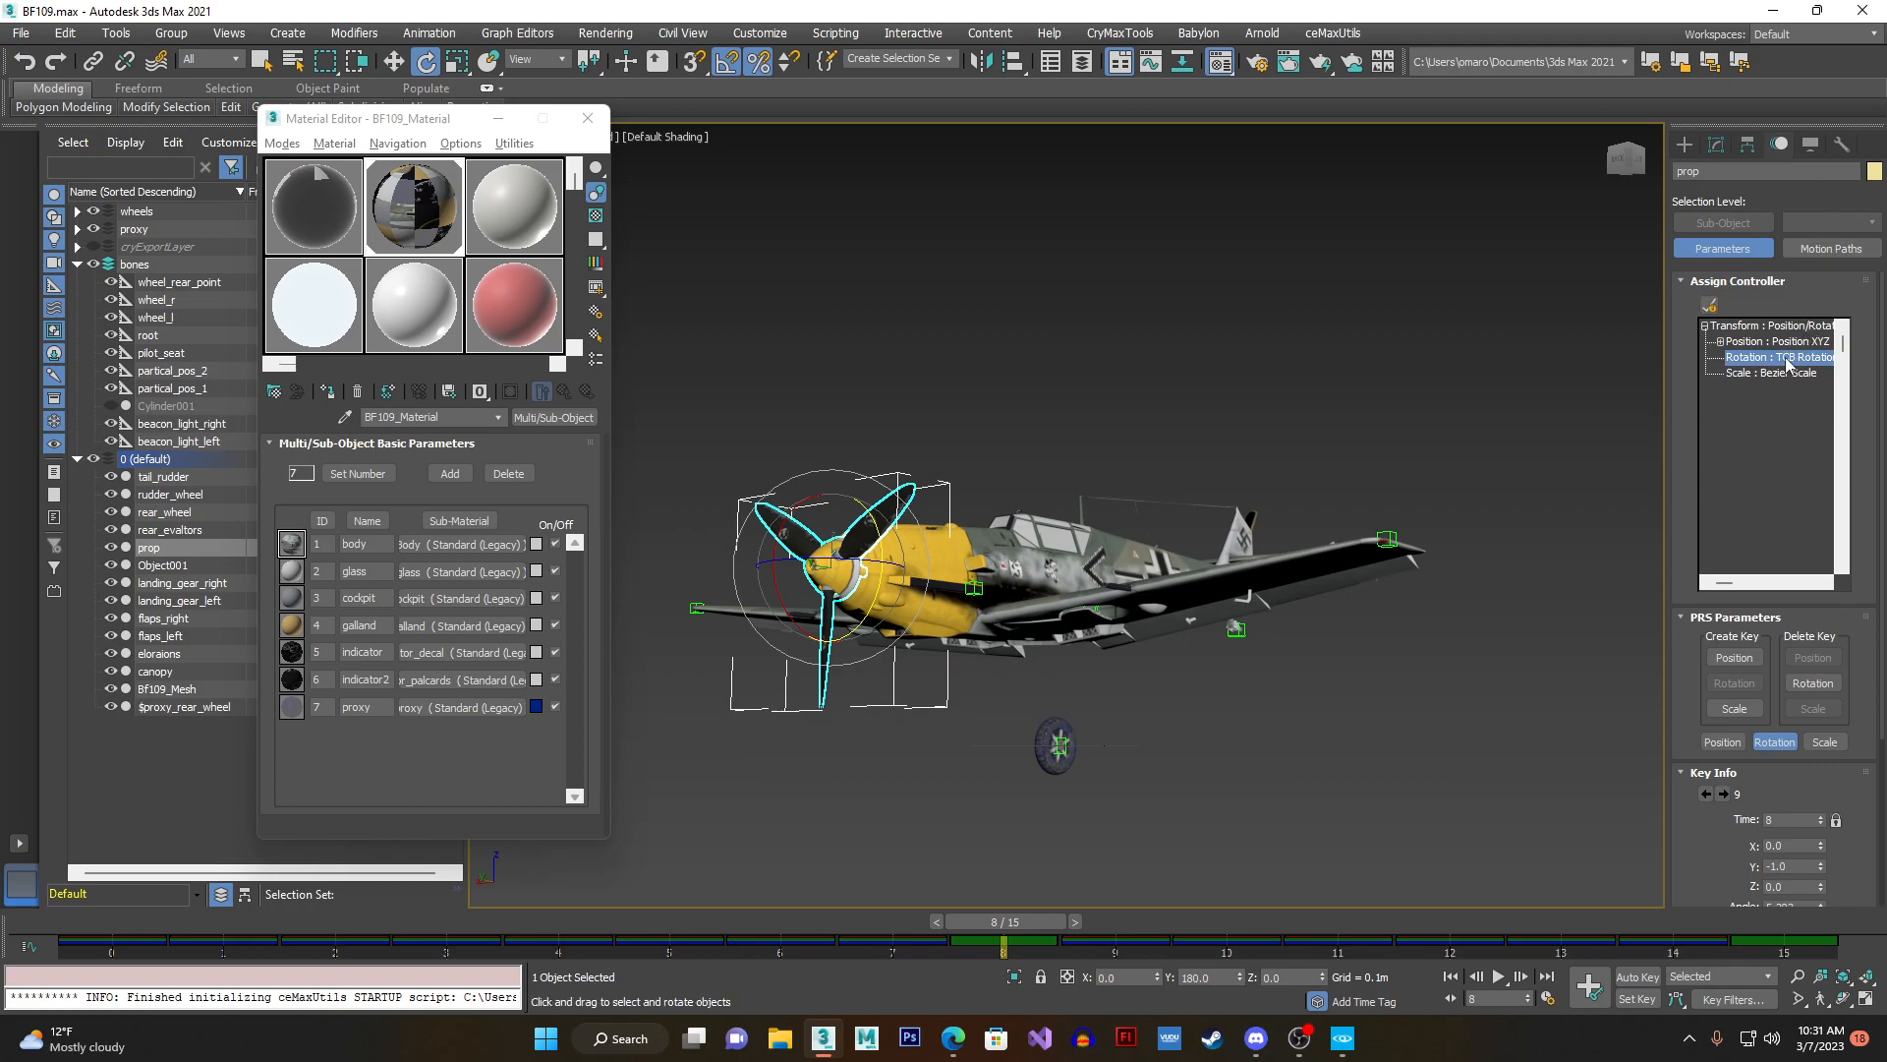
pyautogui.click(1710, 306)
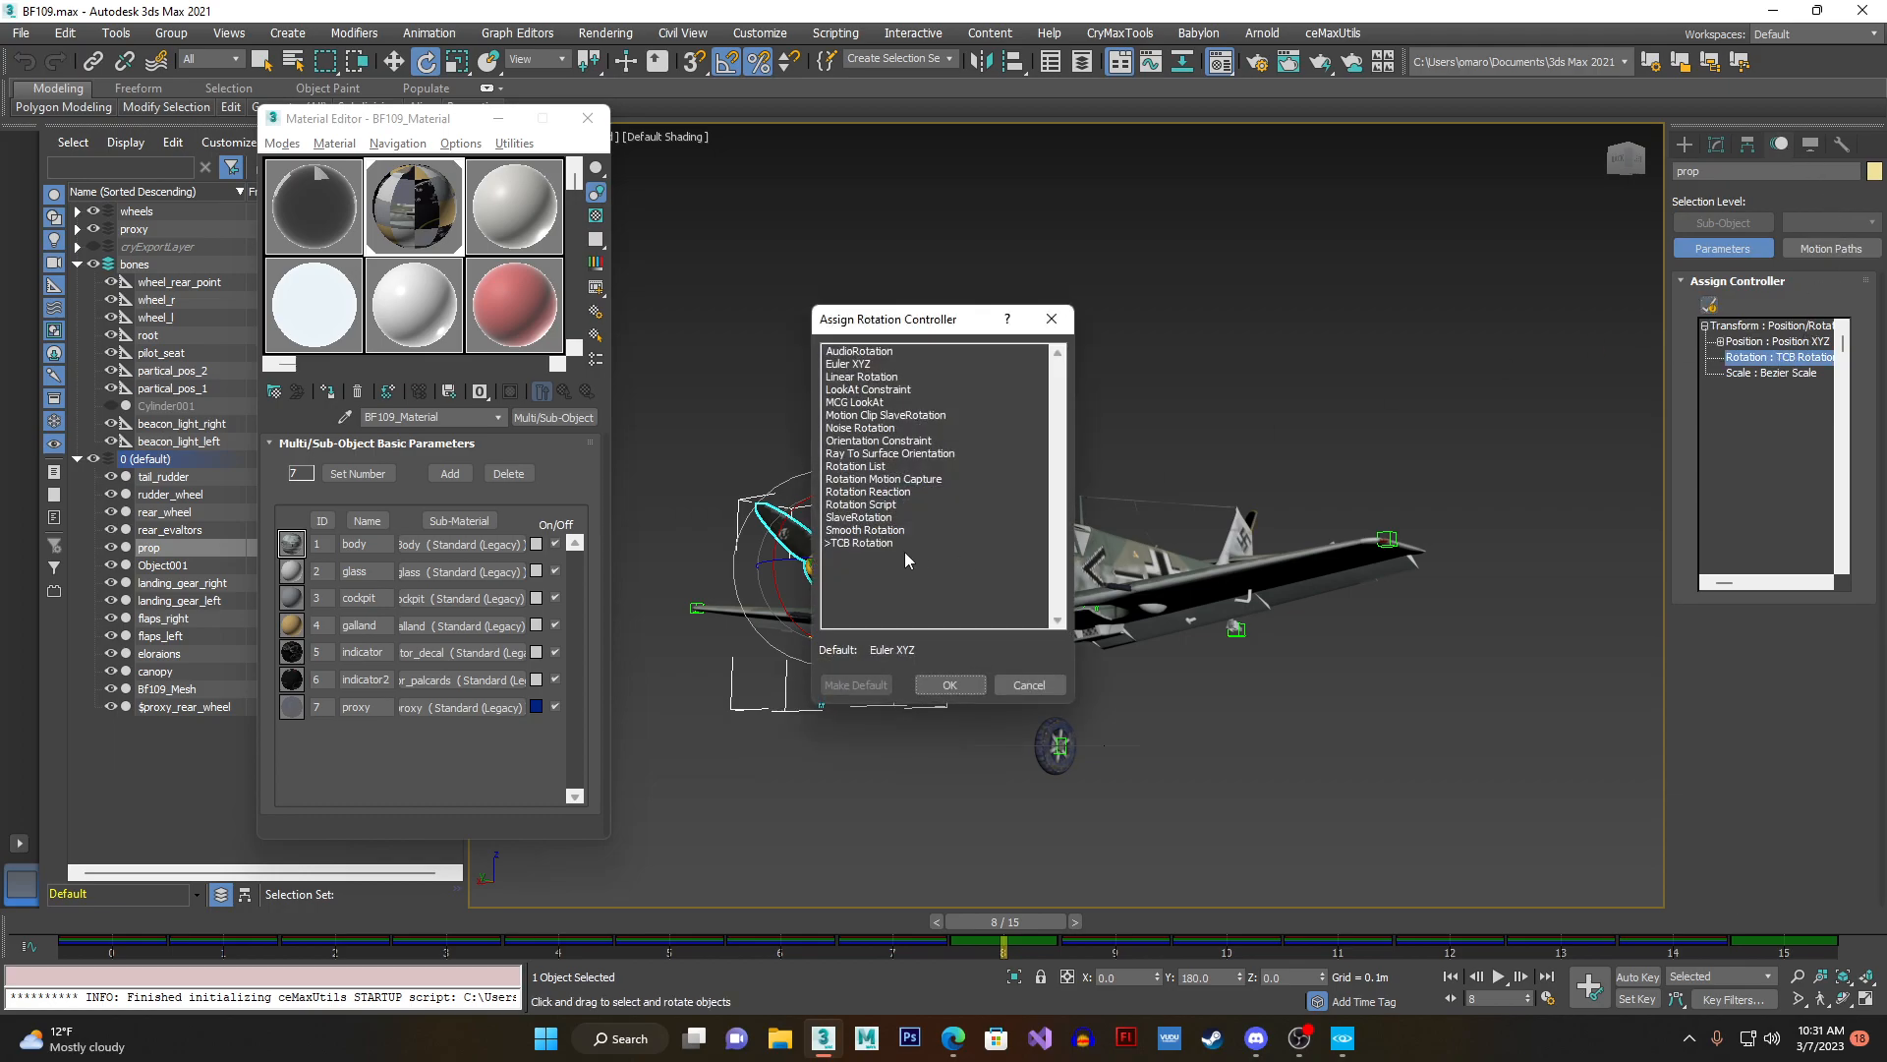
pyautogui.click(959, 683)
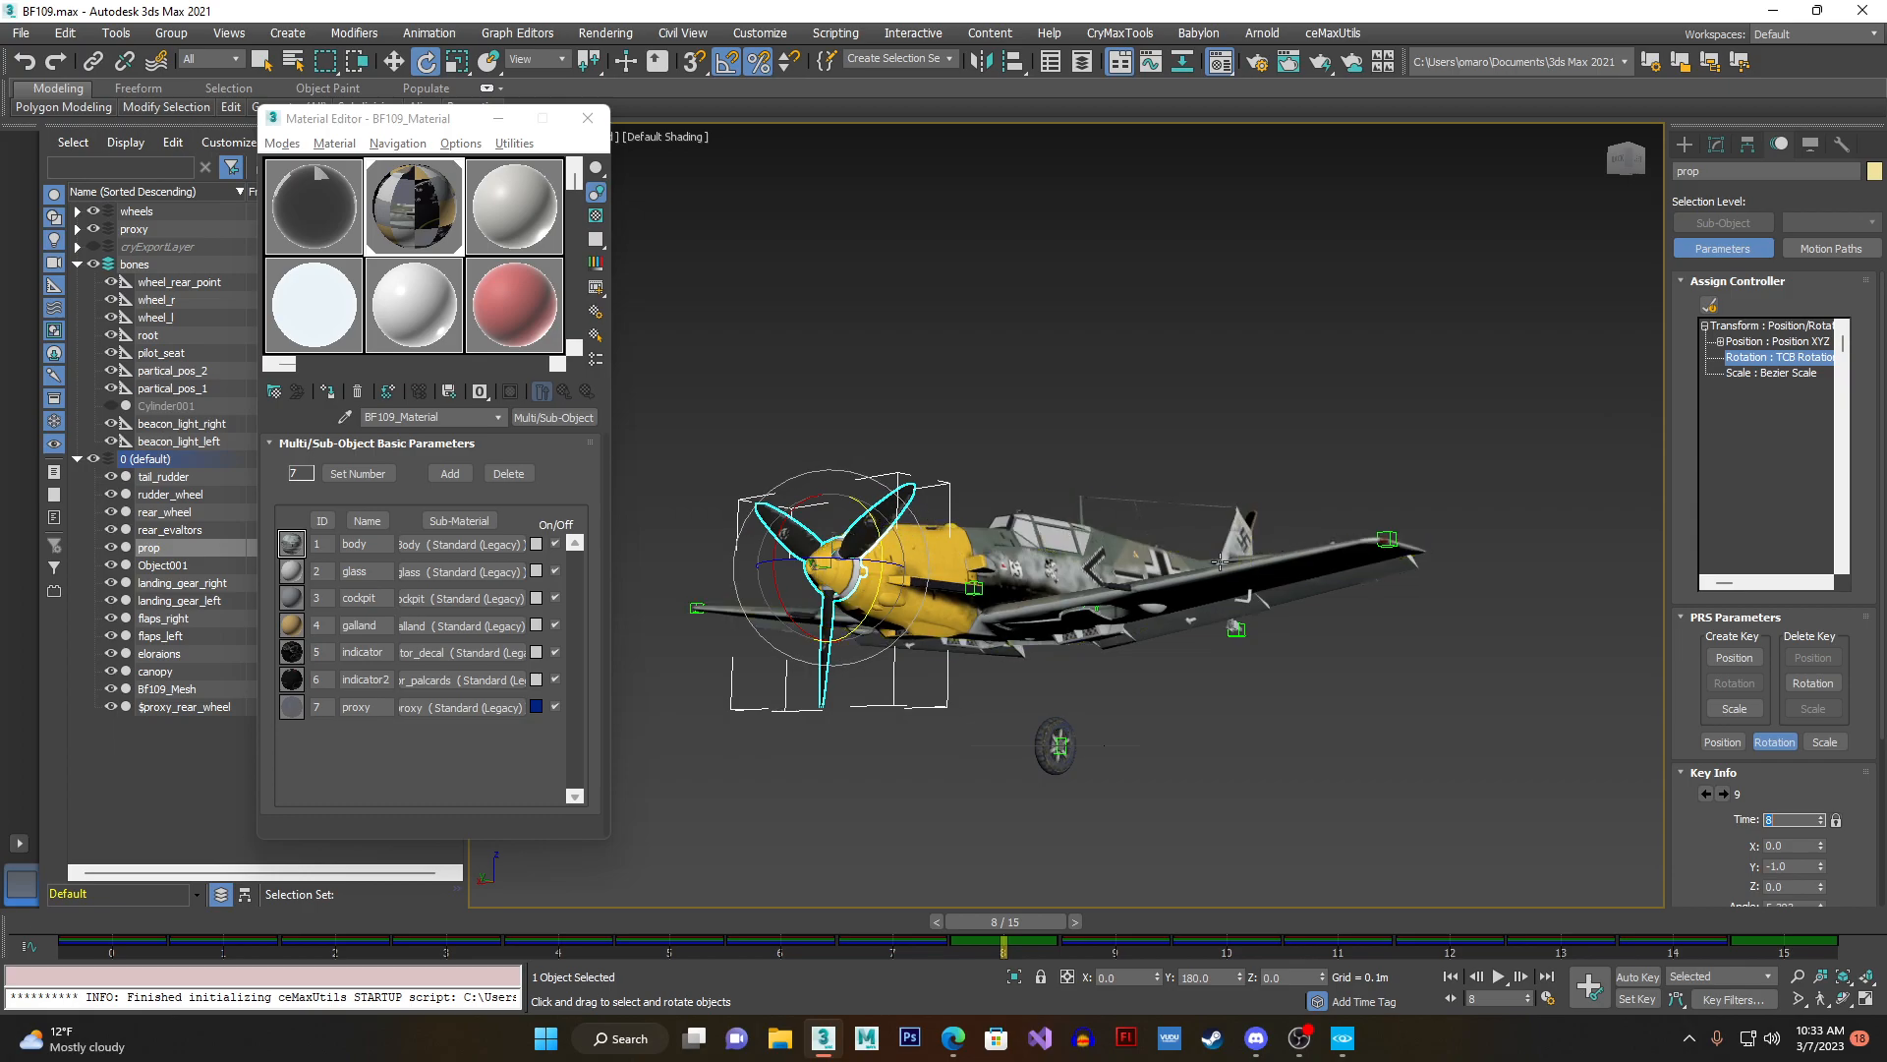
# - Return the animation to frame 0 with the Rotate tool active for the propeller
pyautogui.moveTo(1013, 926); pyautogui.dragTo(122, 922)
pyautogui.press('e')
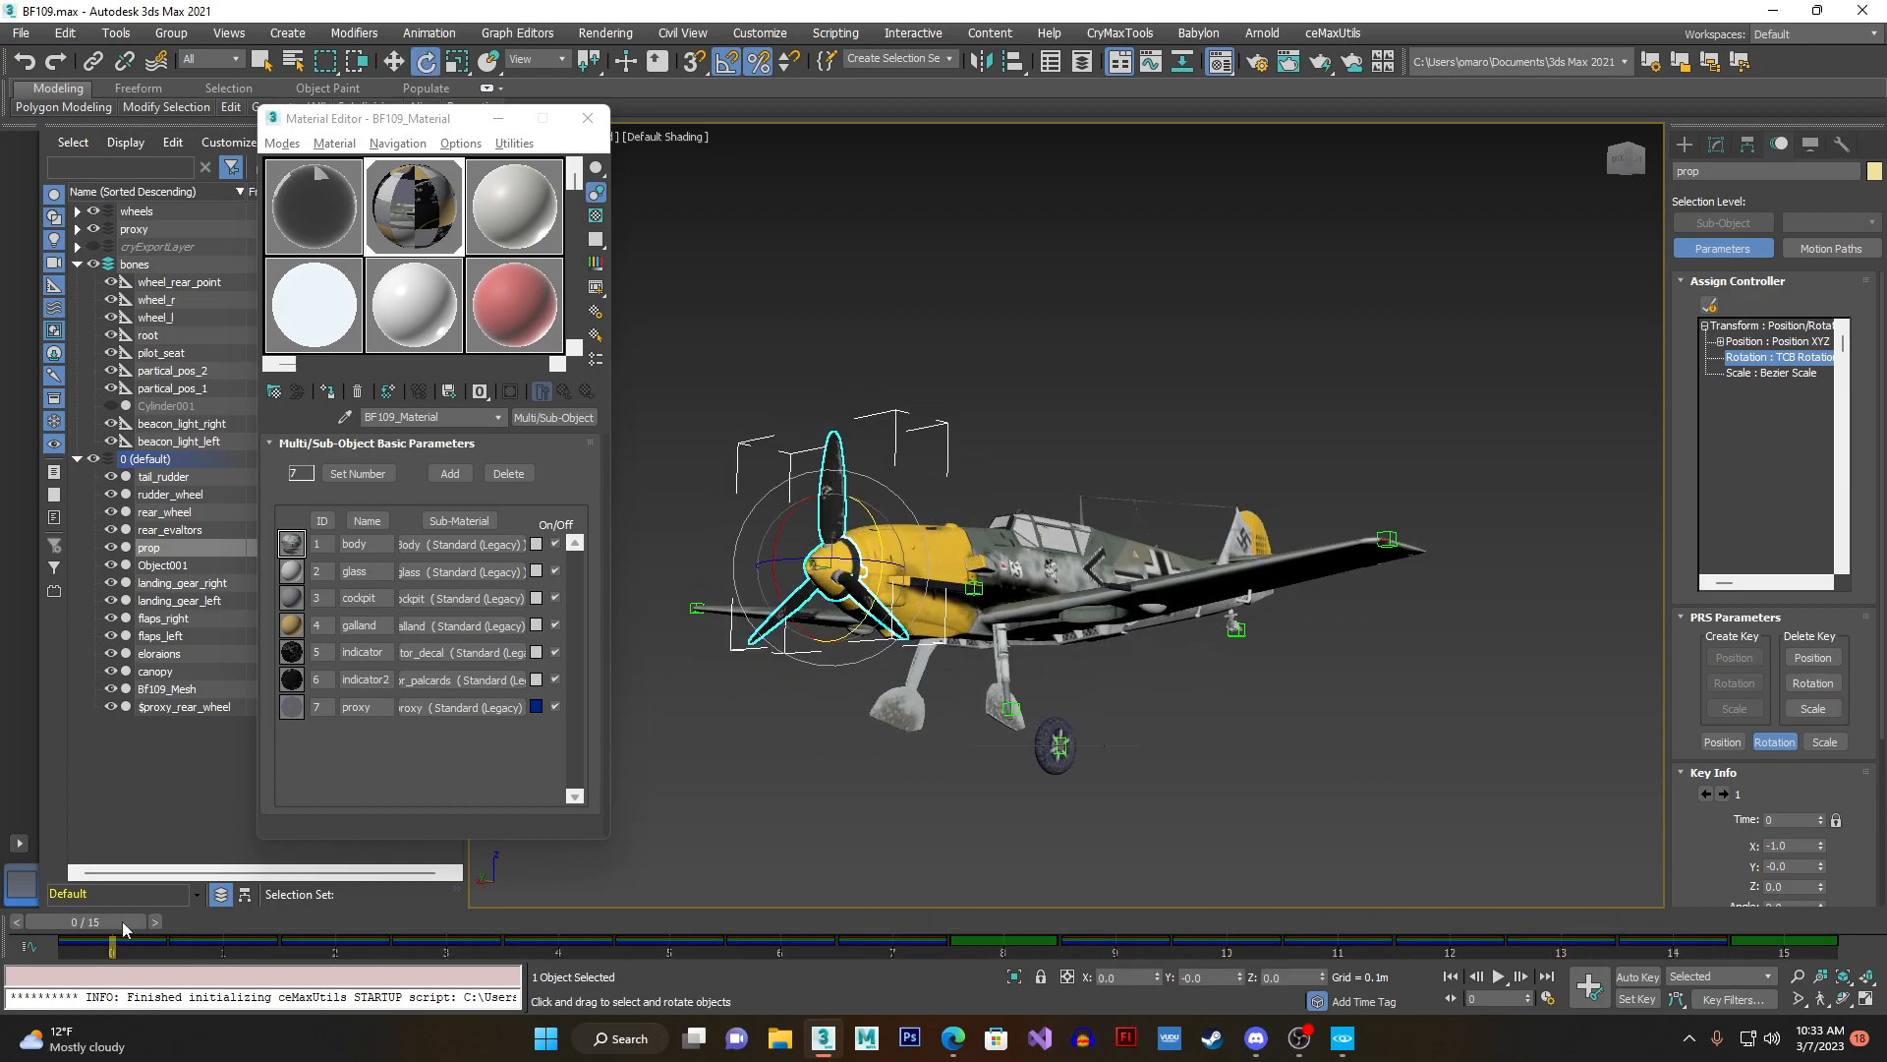